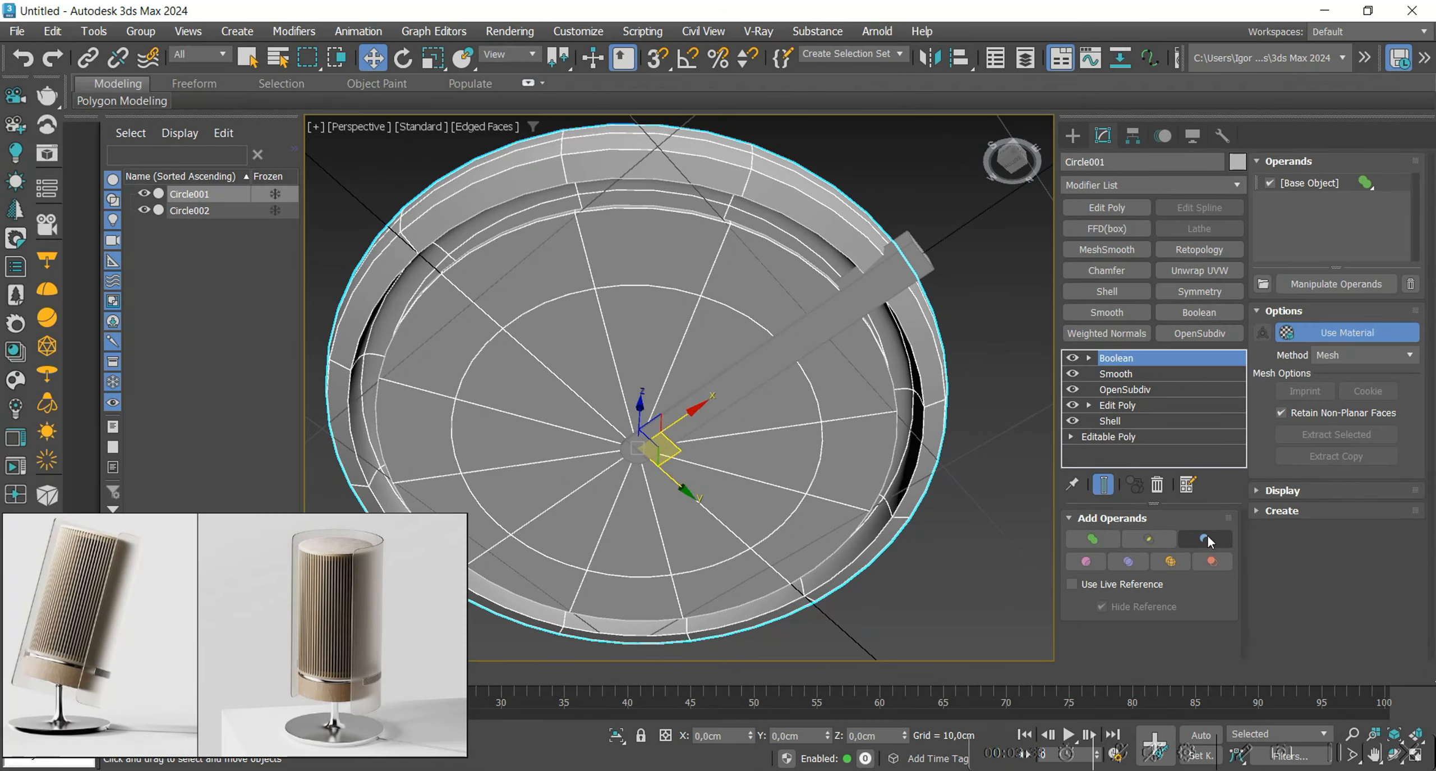
click(1205, 539)
click(912, 274)
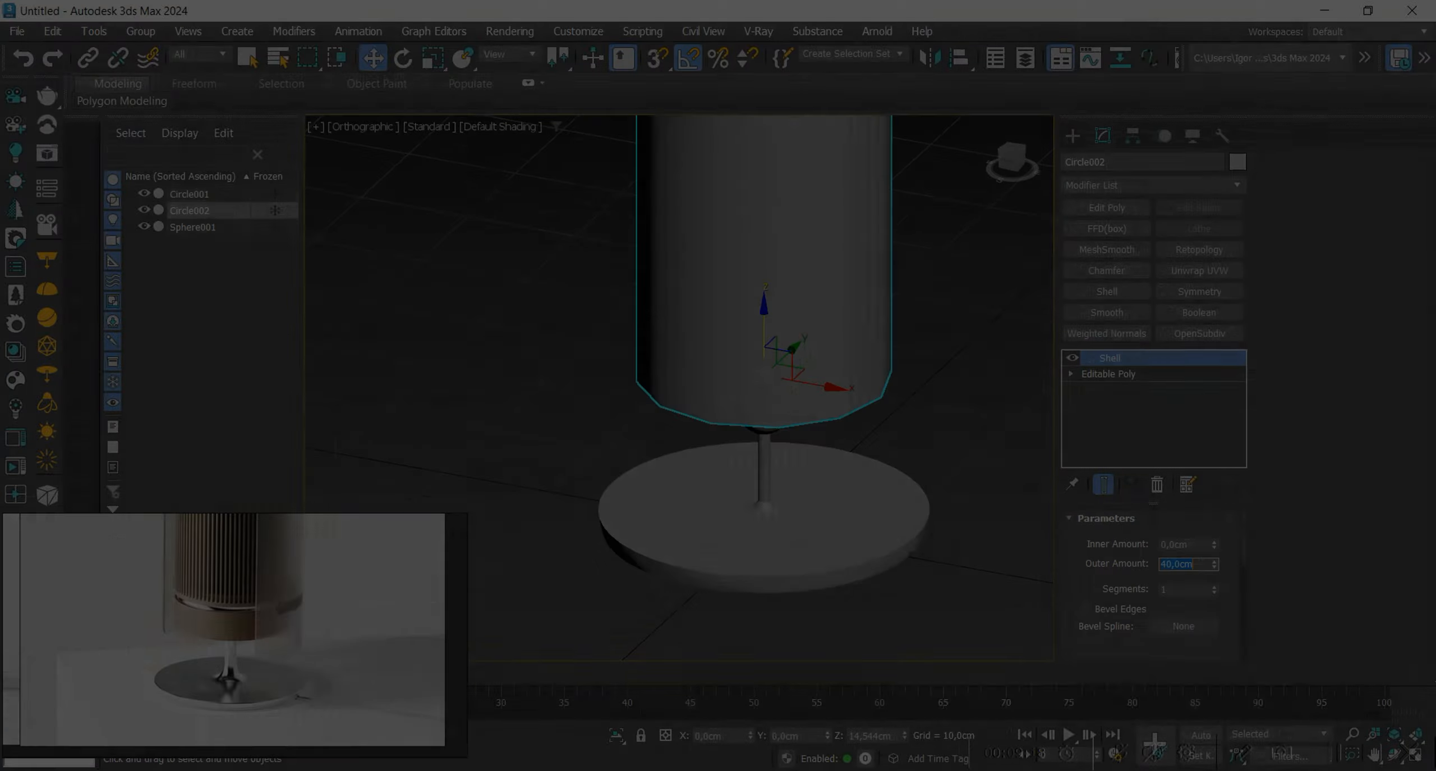
scroll(740, 404, down, 5)
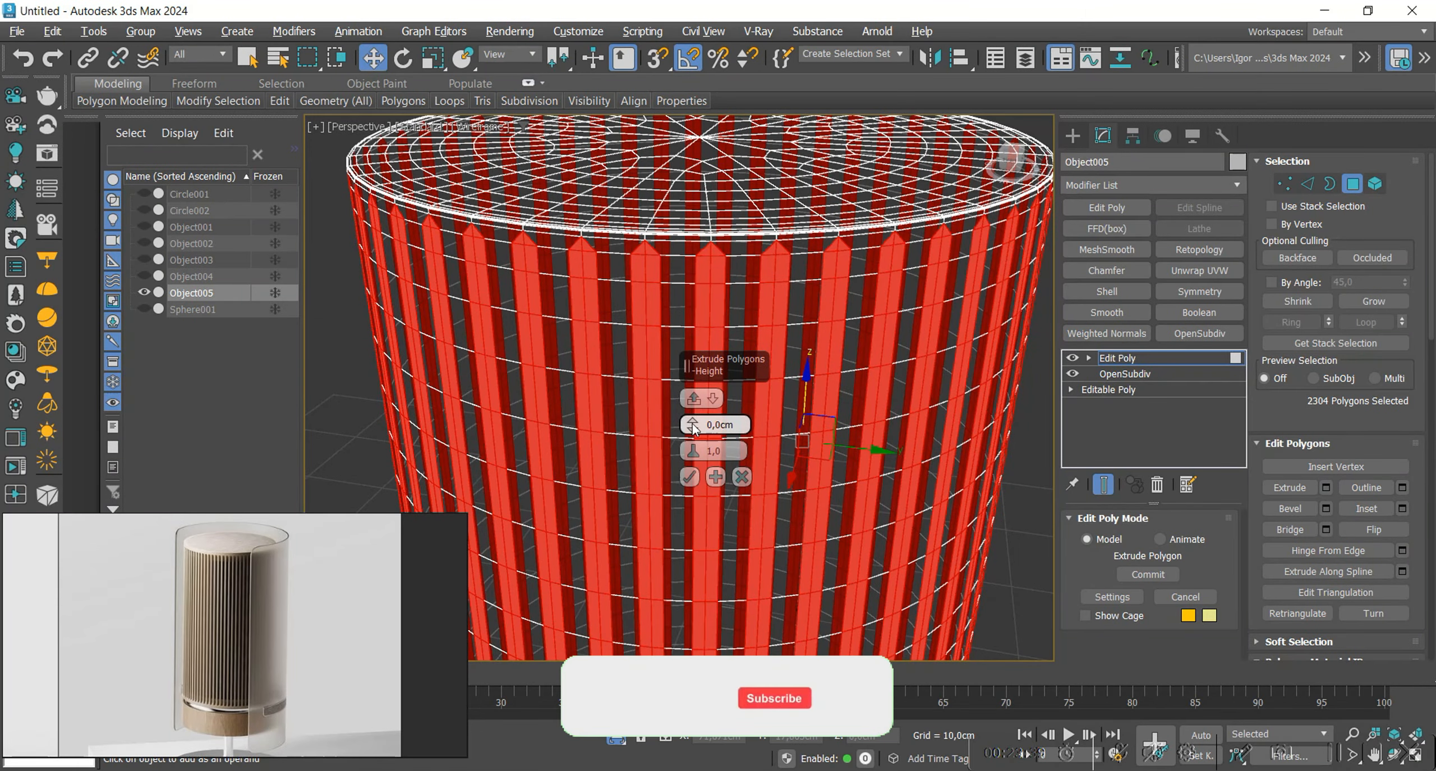
drag(692, 424, 692, 439)
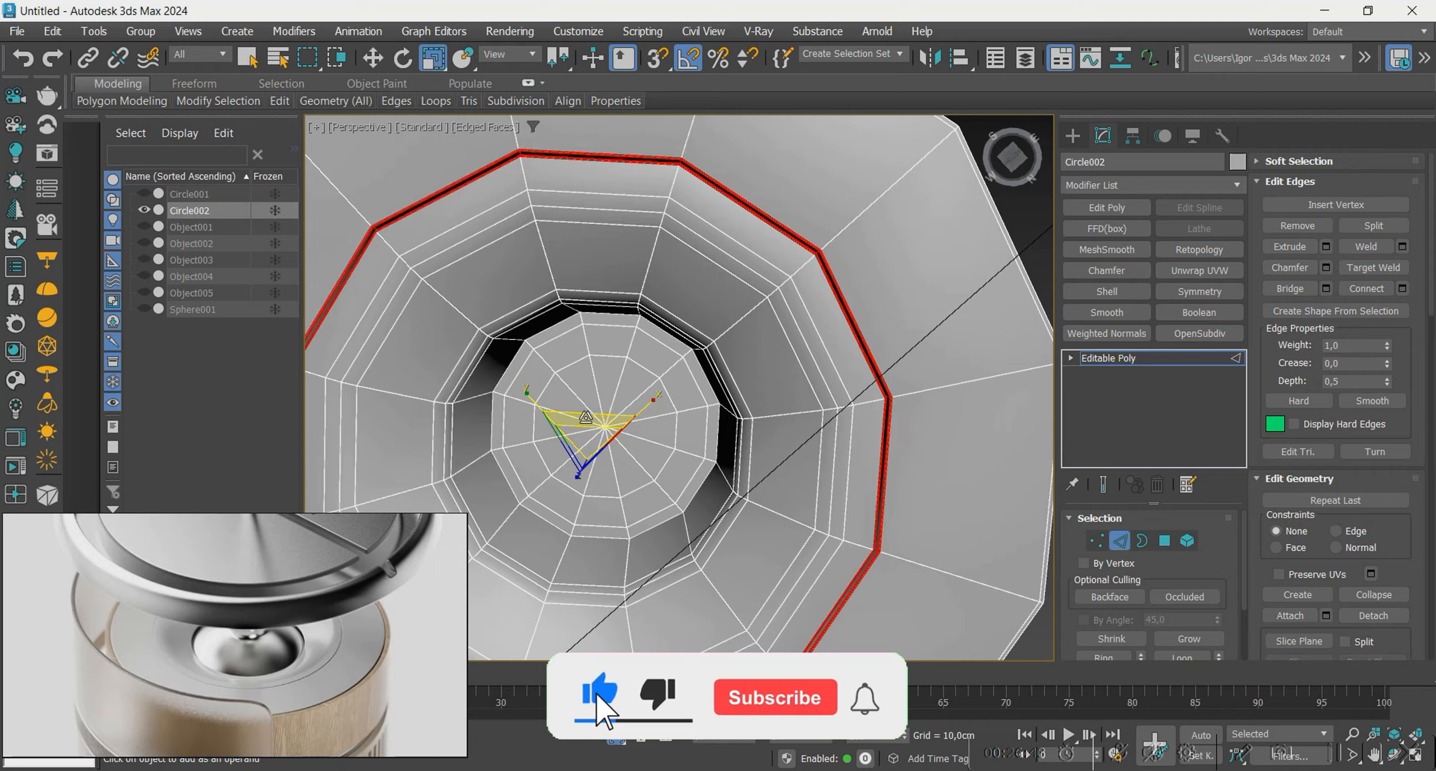
drag(585, 416, 586, 418)
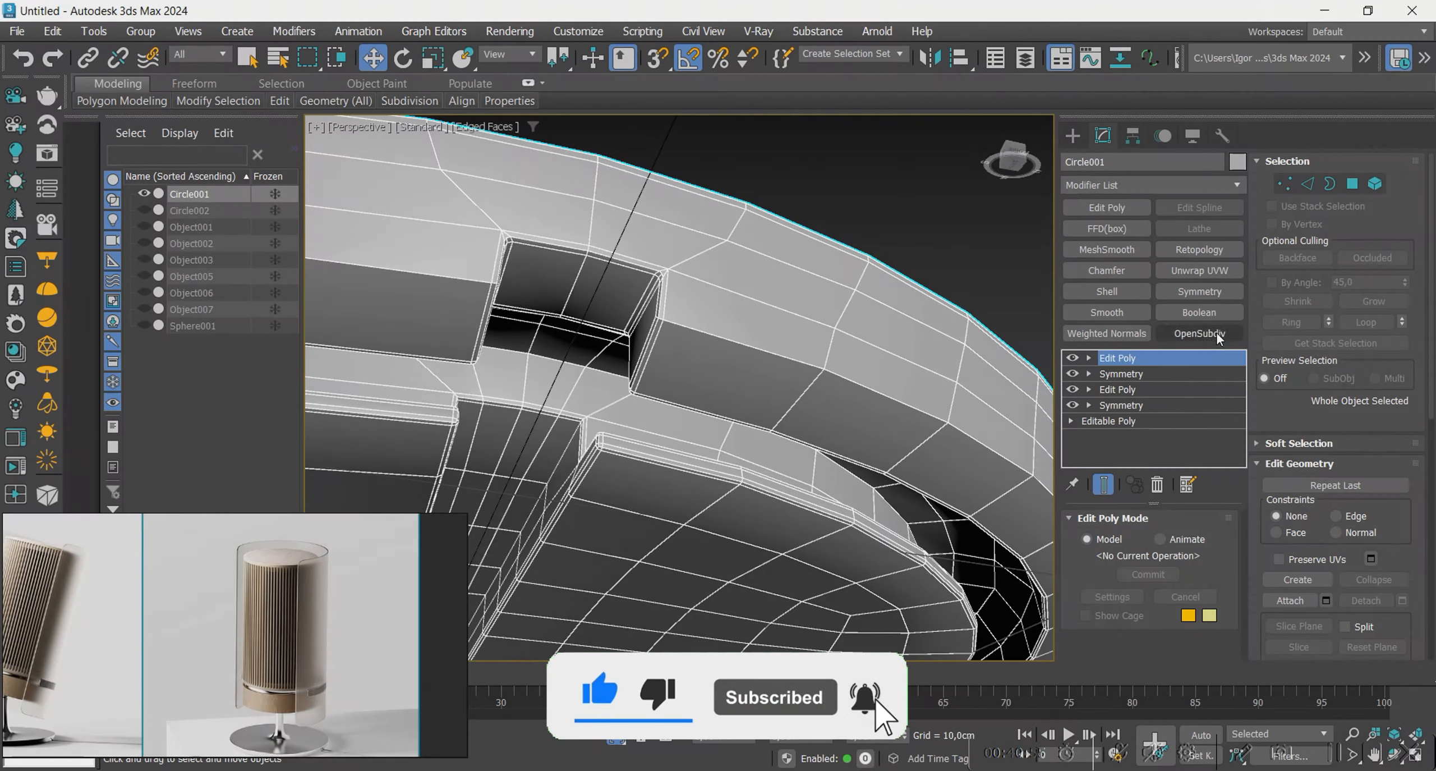
click(1215, 333)
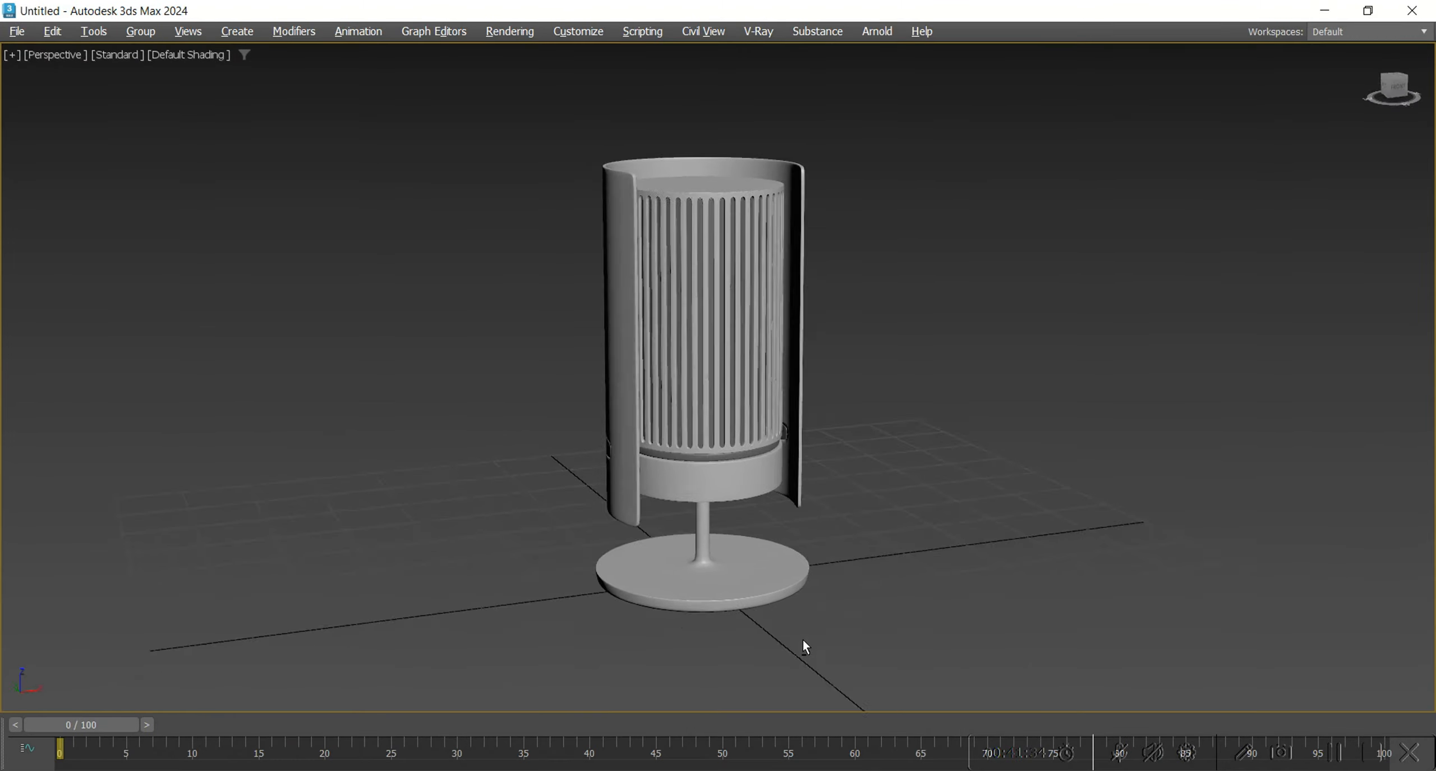
alt+middle_drag(803, 639, 678, 614)
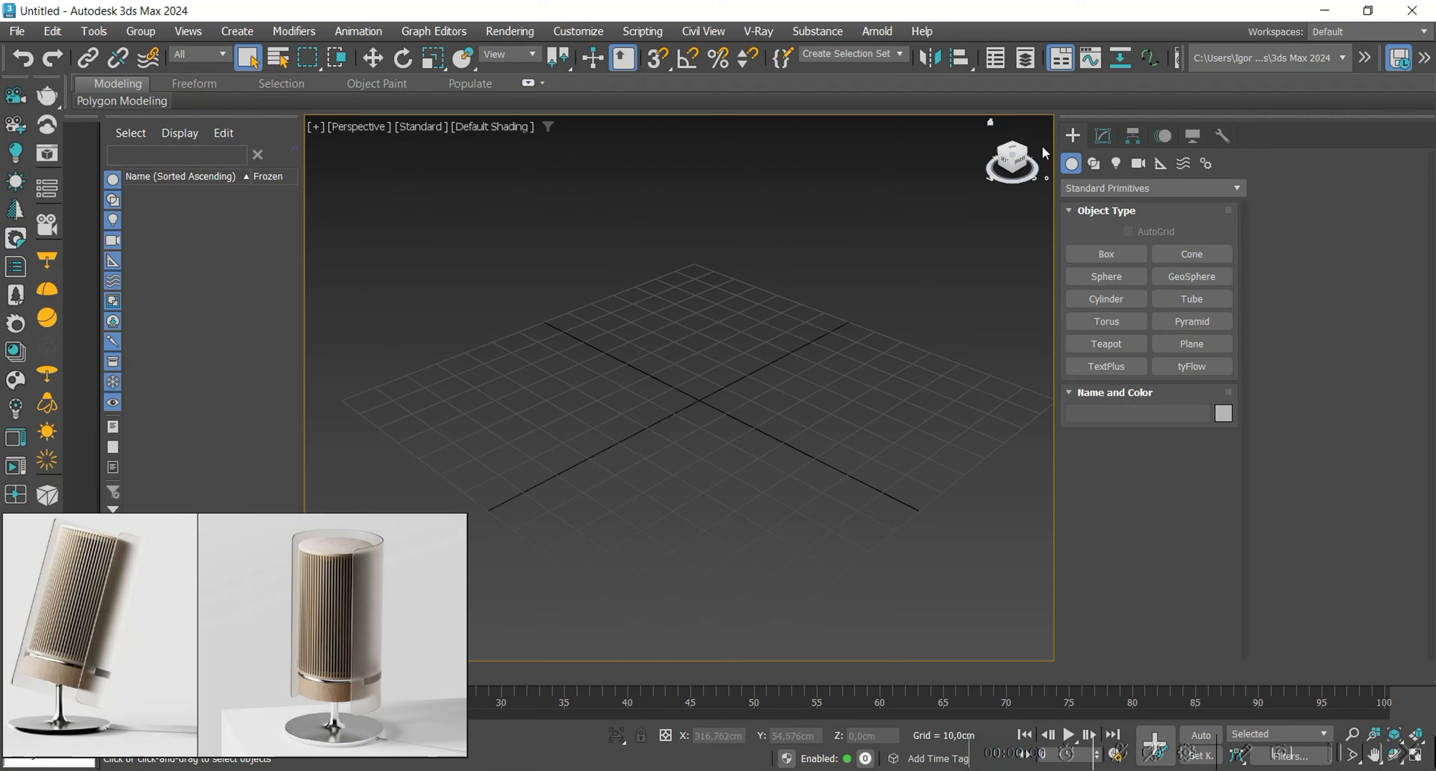
Draw a circle of about 14.8 cm radius at the grid's centre and set its interpolation steps to 2.
click(1092, 164)
click(1114, 299)
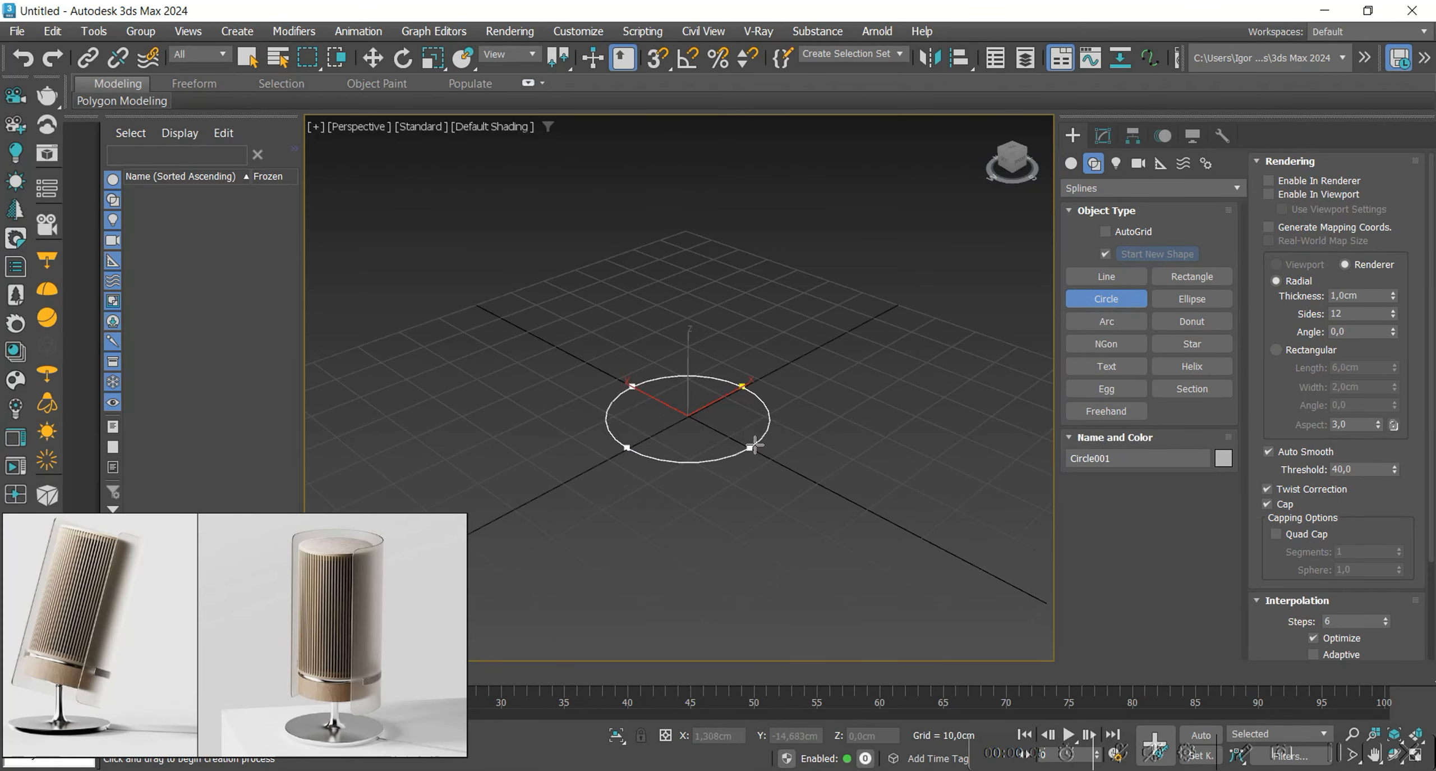
right_click(791, 487)
click(1103, 135)
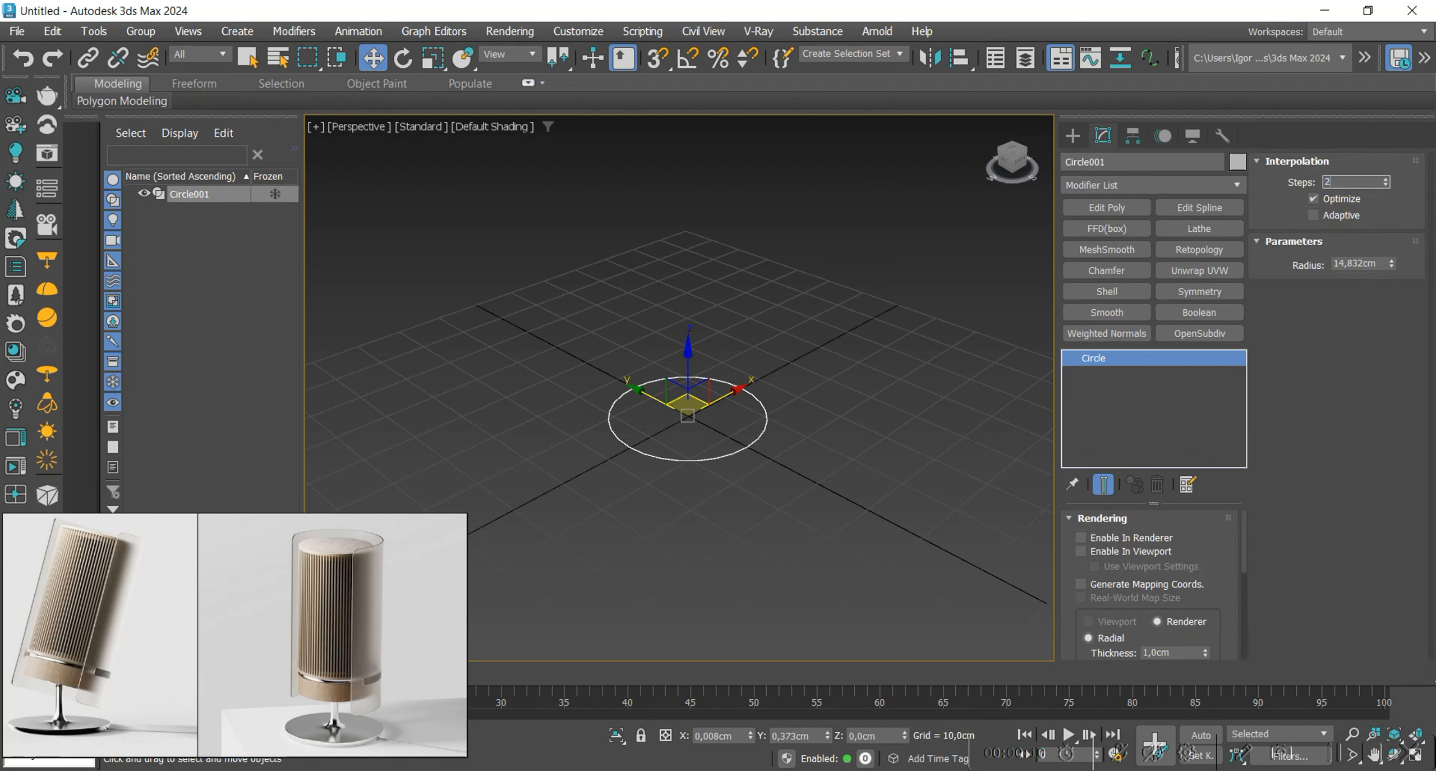
key(Return)
Convert the circle to an editable poly and thicken it with a Shell modifier using a 2 cm outer amount.
middle_drag(769, 511, 789, 538)
key(alt+c)
click(1106, 291)
alt+middle_drag(754, 451, 747, 429)
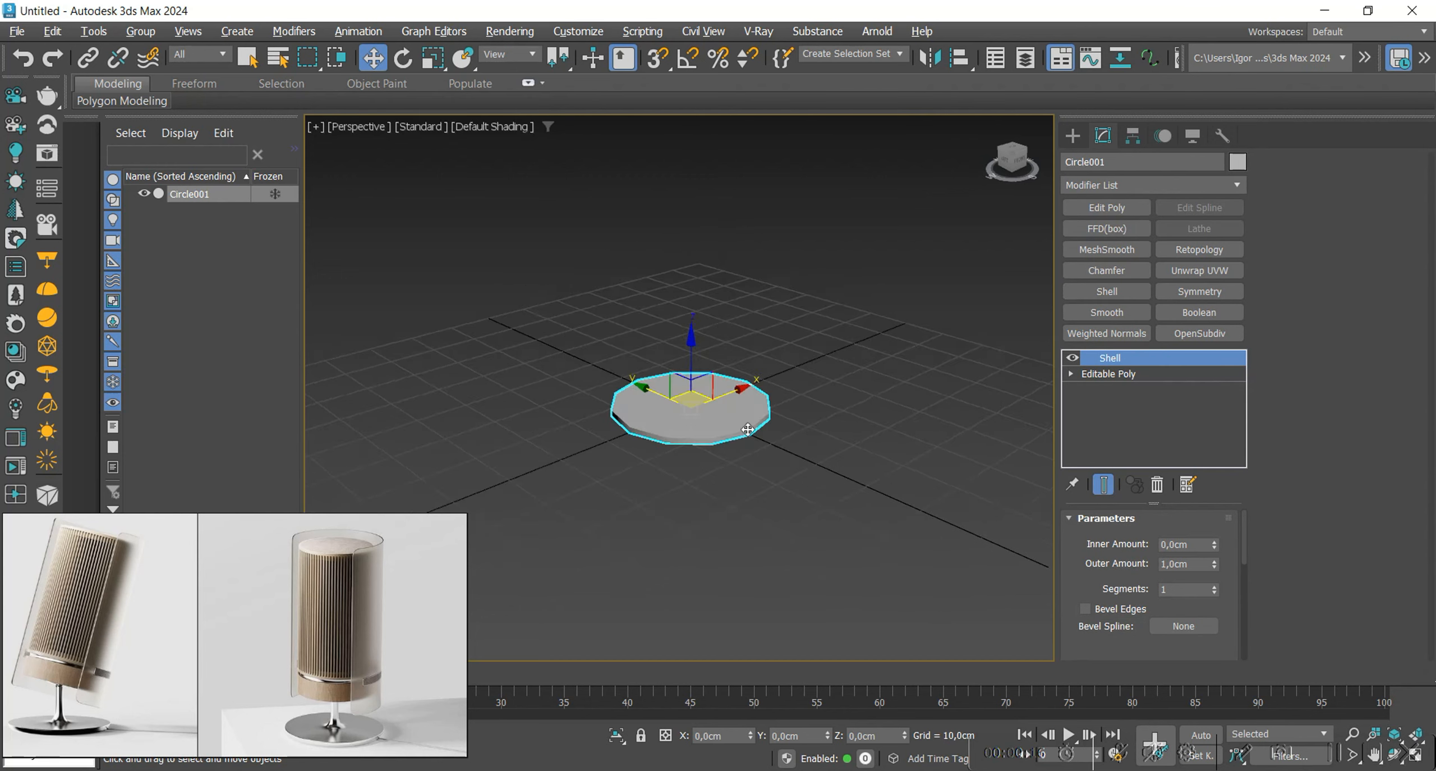
scroll(748, 429, up, 3)
text(2)
key(Return)
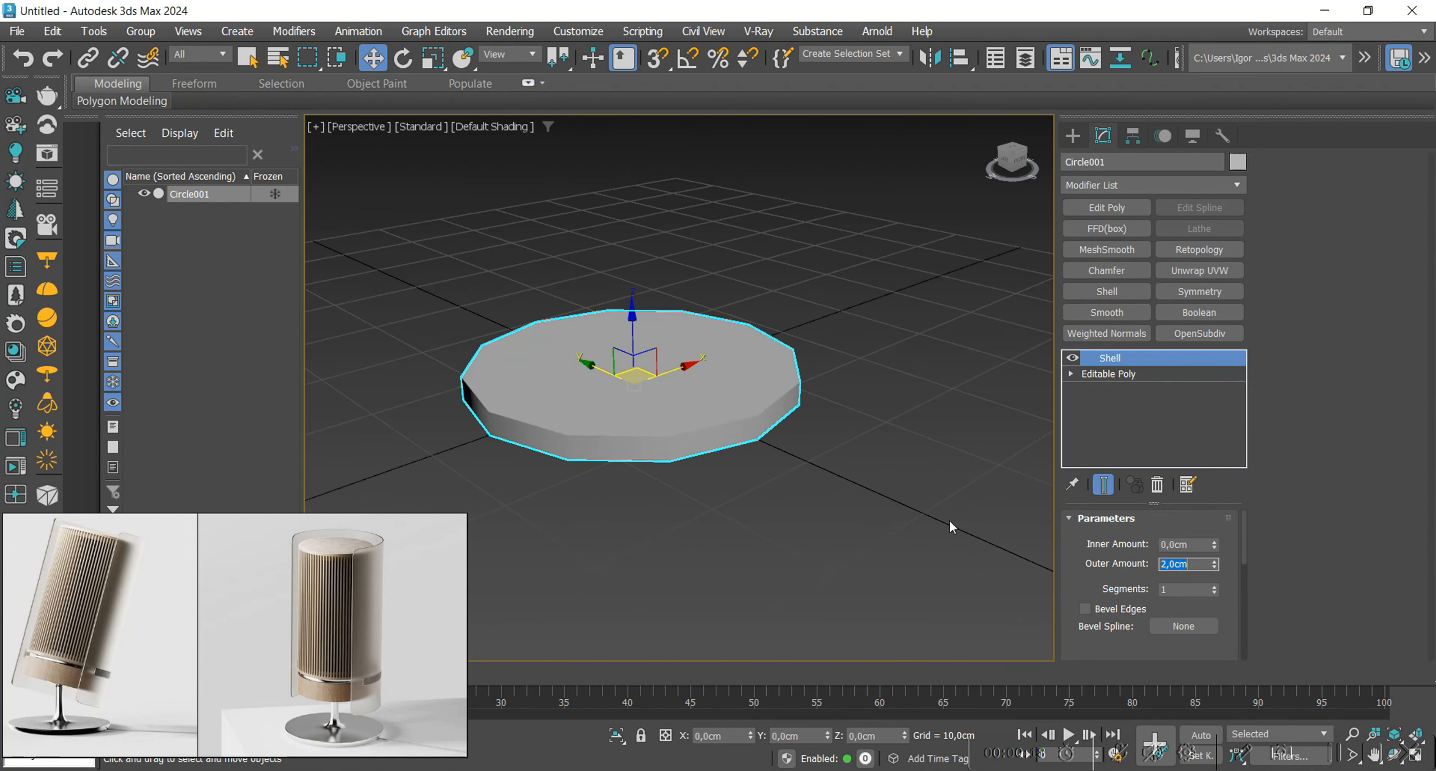
alt+middle_drag(949, 518, 960, 409)
Add an Edit Poly modifier to the disc and chamfer the outer edge loop of its underside.
click(1098, 209)
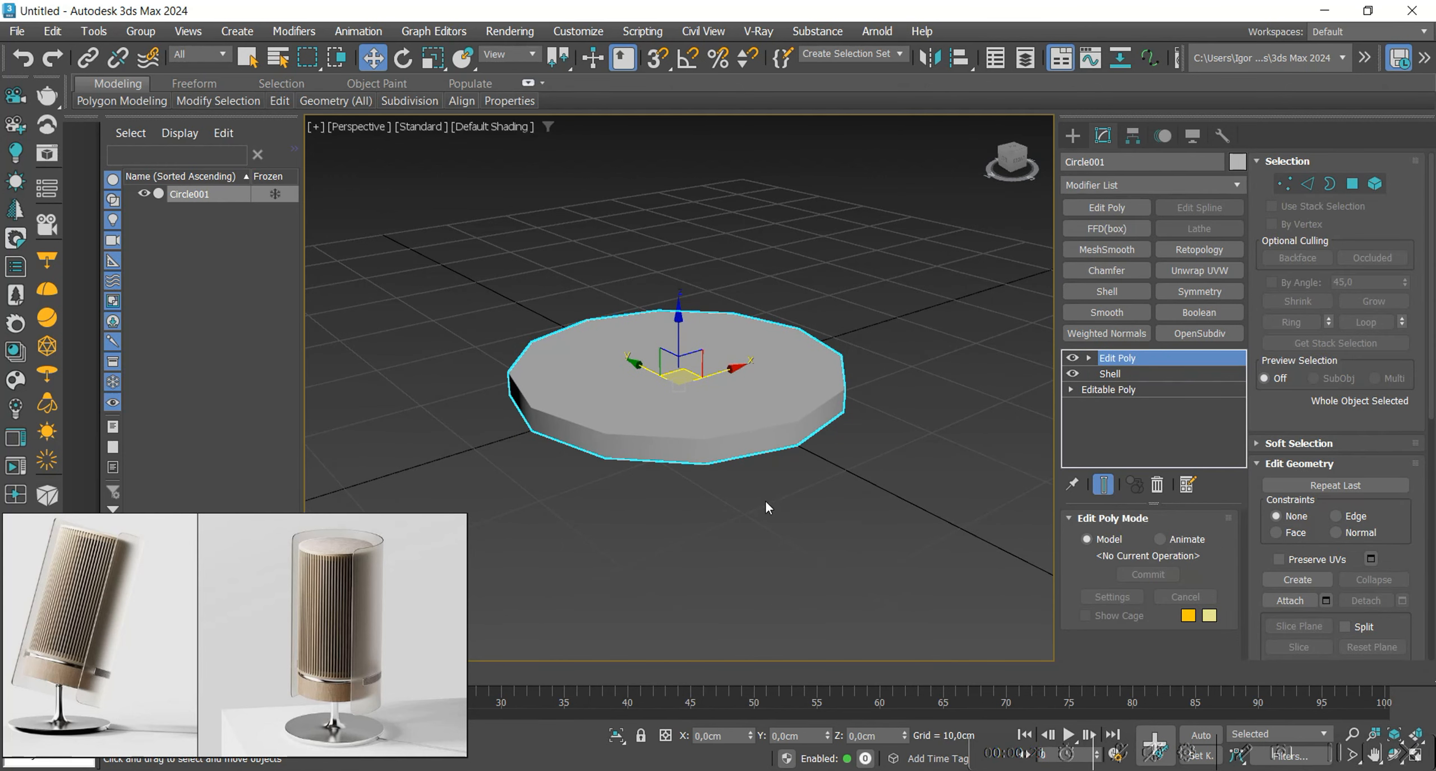
key(4)
key(F4)
alt+middle_drag(765, 493, 731, 387)
click(792, 365)
scroll(774, 387, up, 2)
key(ctrl+shift+c)
drag(693, 424, 691, 365)
click(689, 581)
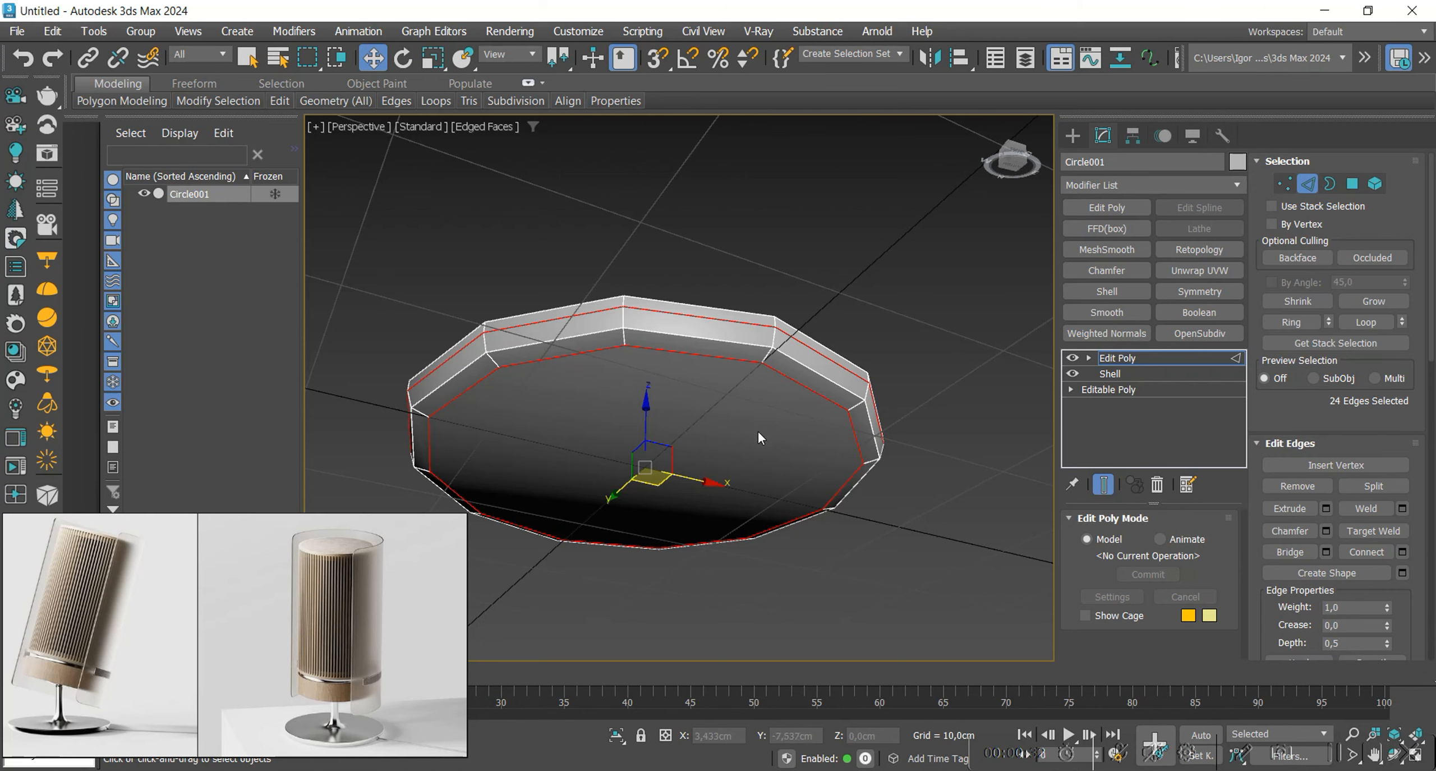
Extrude the underside polygon up into the disc to Z 1.6 cm and inset it by about 1.19 cm.
key(4)
alt+middle_drag(757, 429, 690, 426)
drag(647, 418, 650, 386)
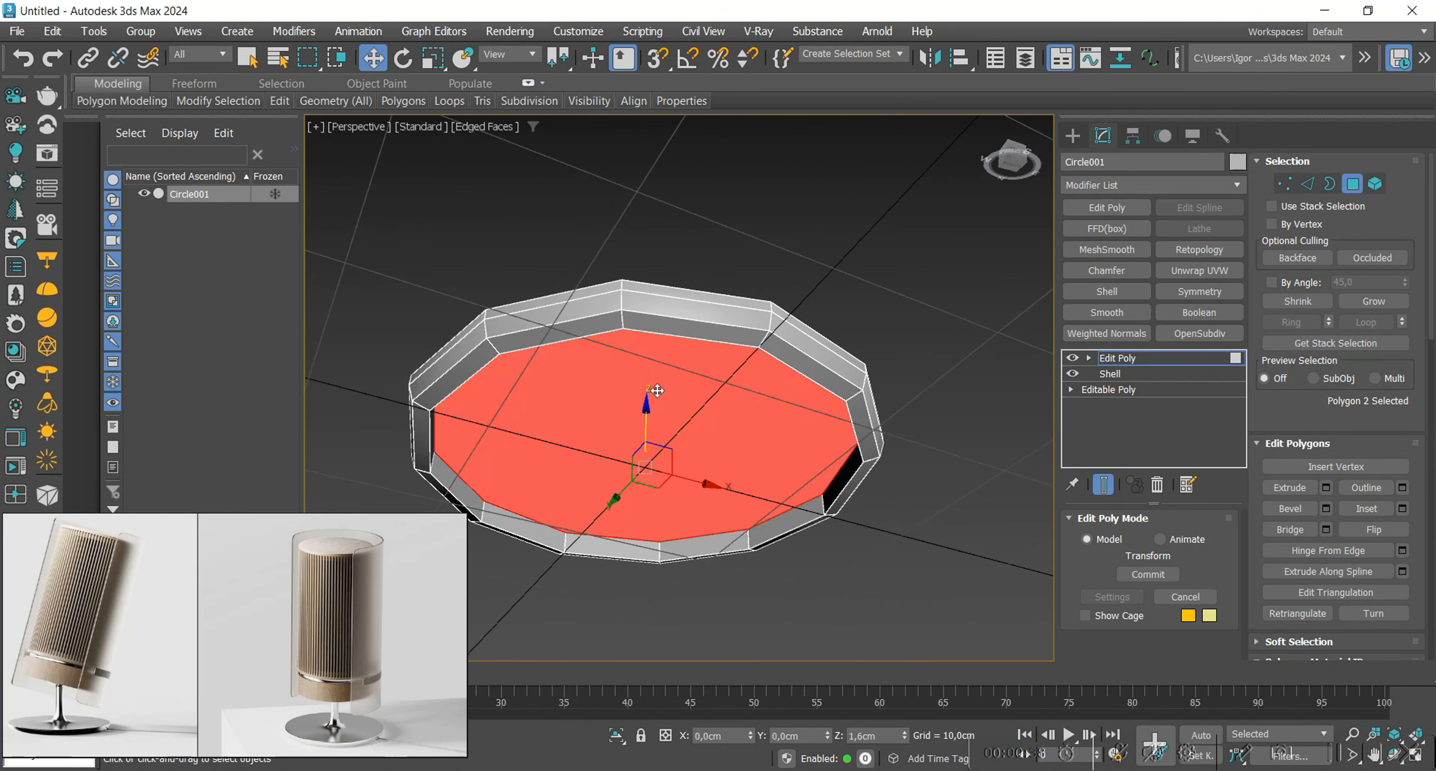
alt+middle_drag(658, 390, 894, 440)
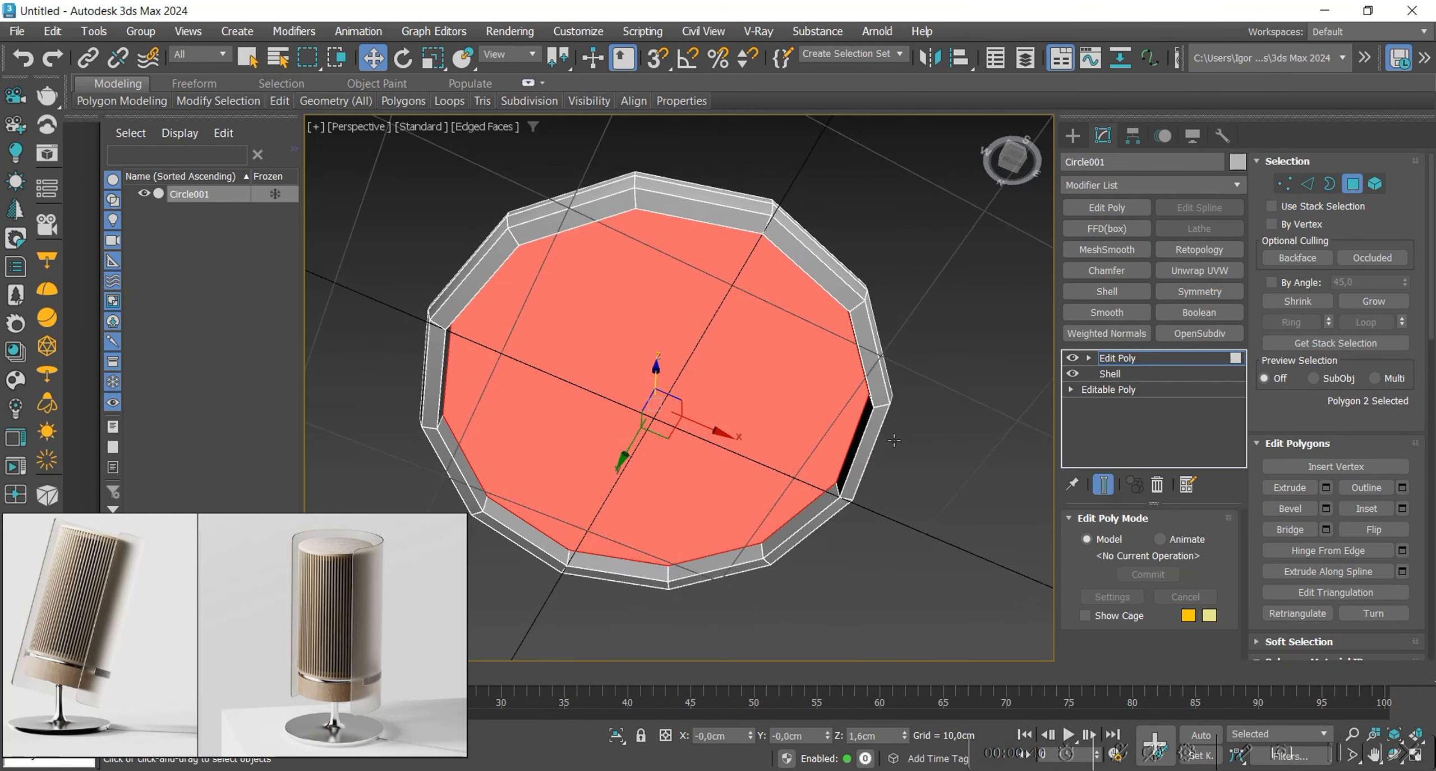
click(1401, 508)
drag(696, 427, 682, 369)
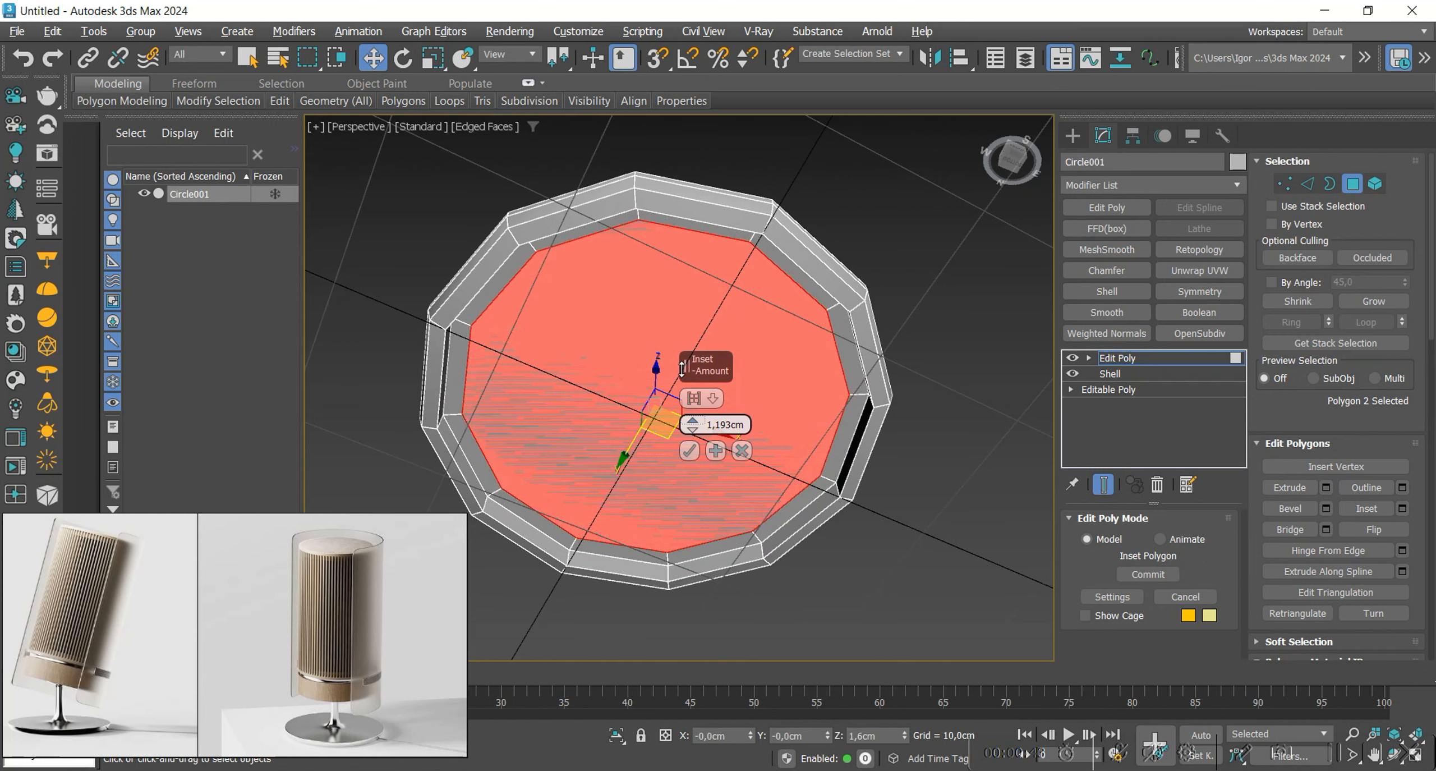
click(689, 450)
Extrude the inset underside polygon back down and set its Z position to 0 cm.
alt+middle_drag(690, 447, 653, 387)
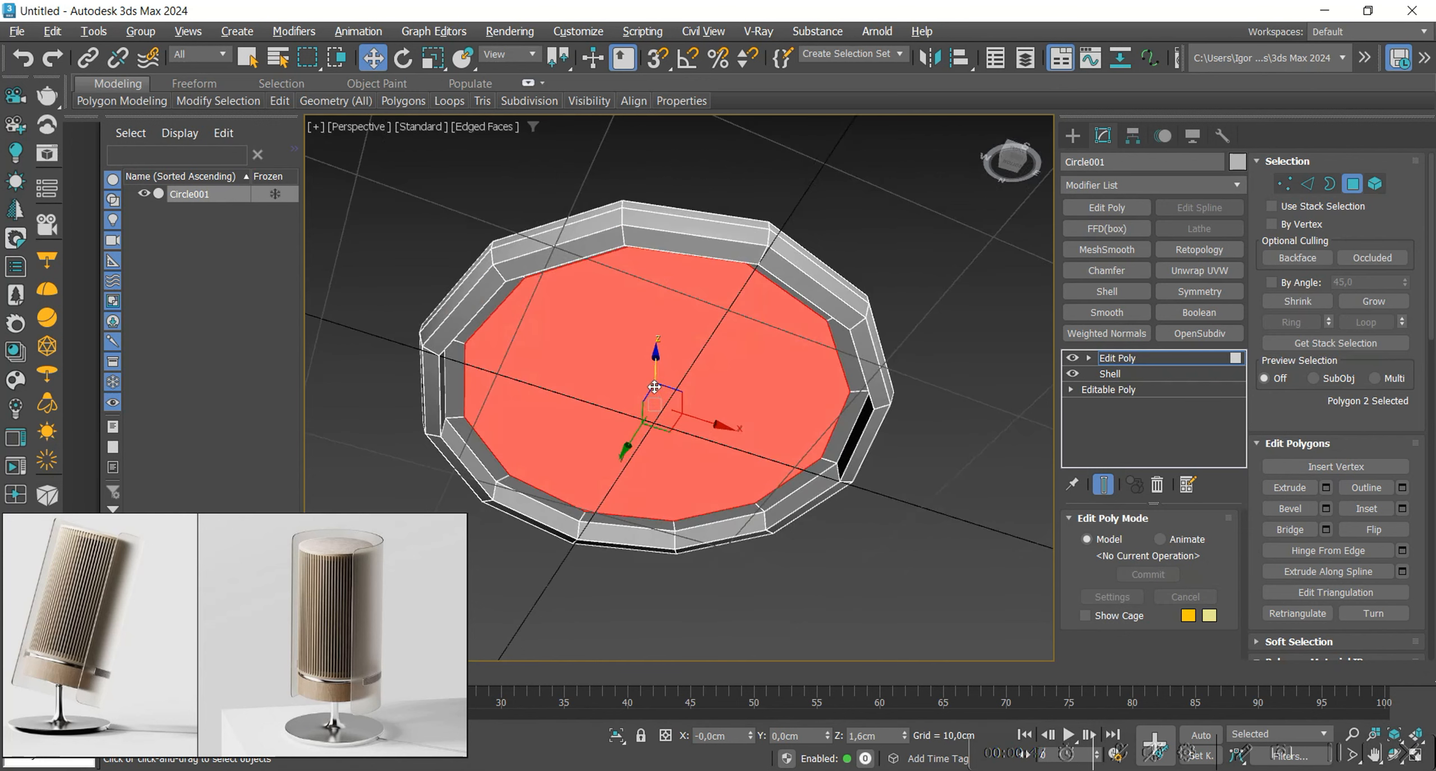
drag(654, 367, 662, 411)
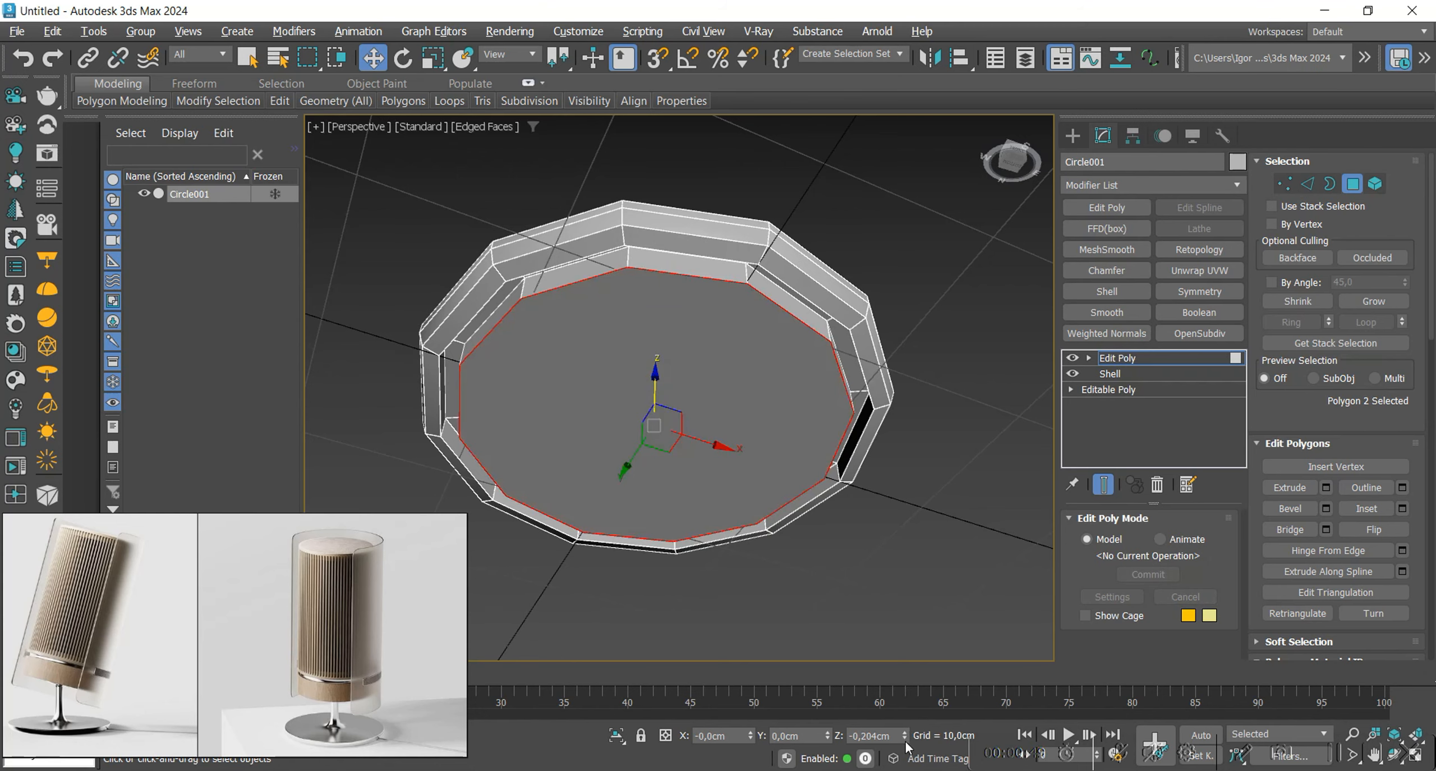
right_click(904, 735)
alt+middle_drag(743, 397, 841, 439)
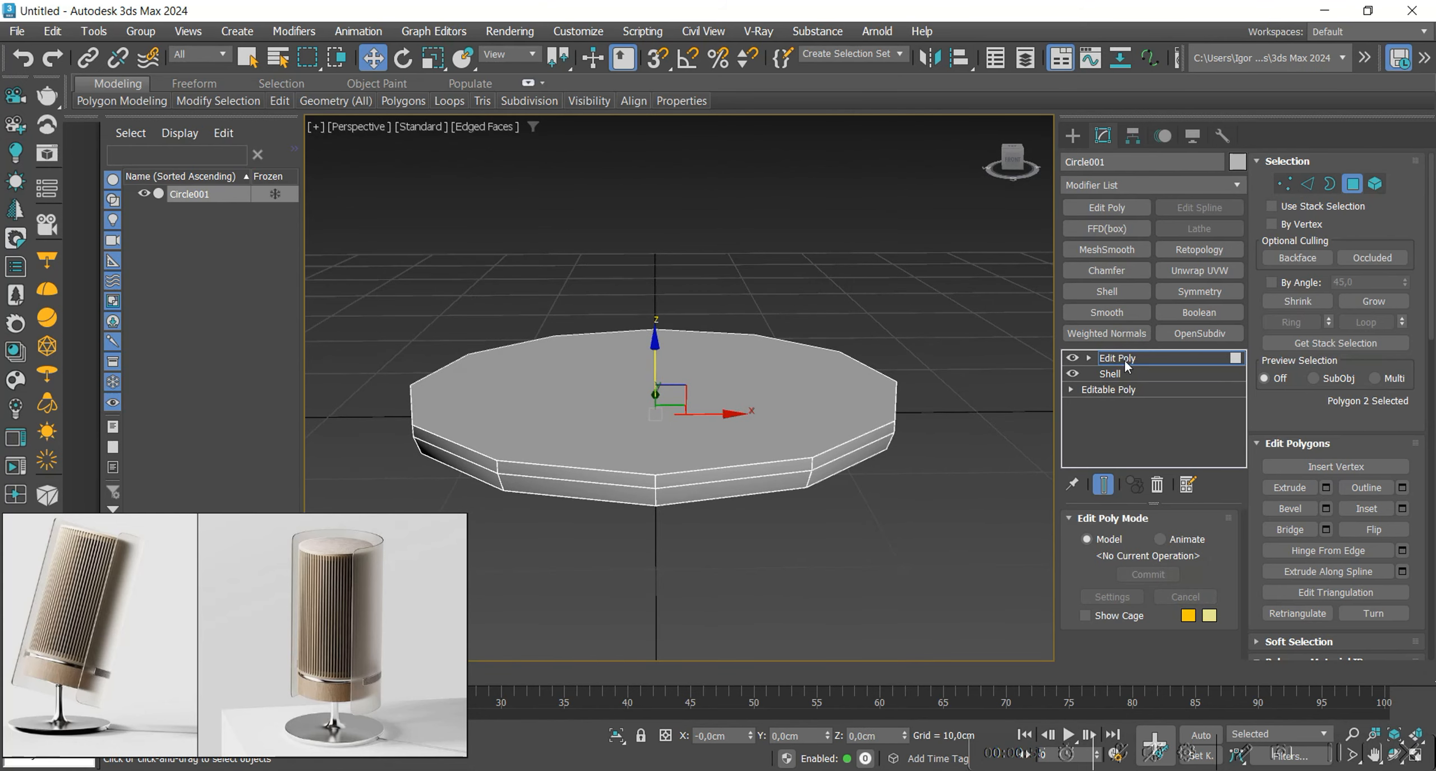
Scale the disc's top polygon inward as a new inner ring and collapse the central polygon to one point.
click(849, 392)
alt+middle_drag(849, 391, 829, 457)
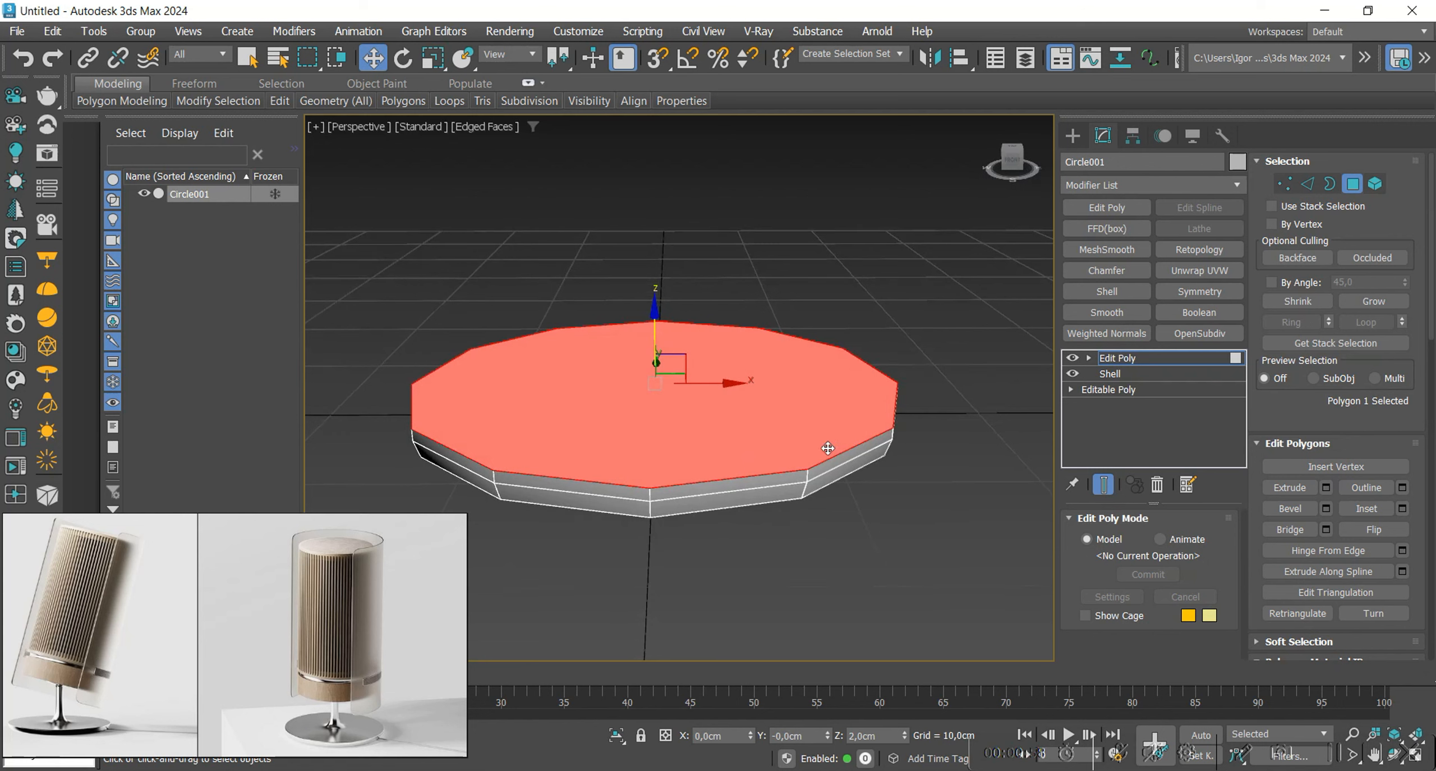
key(r)
drag(631, 366, 645, 397)
scroll(1398, 568, down, 4)
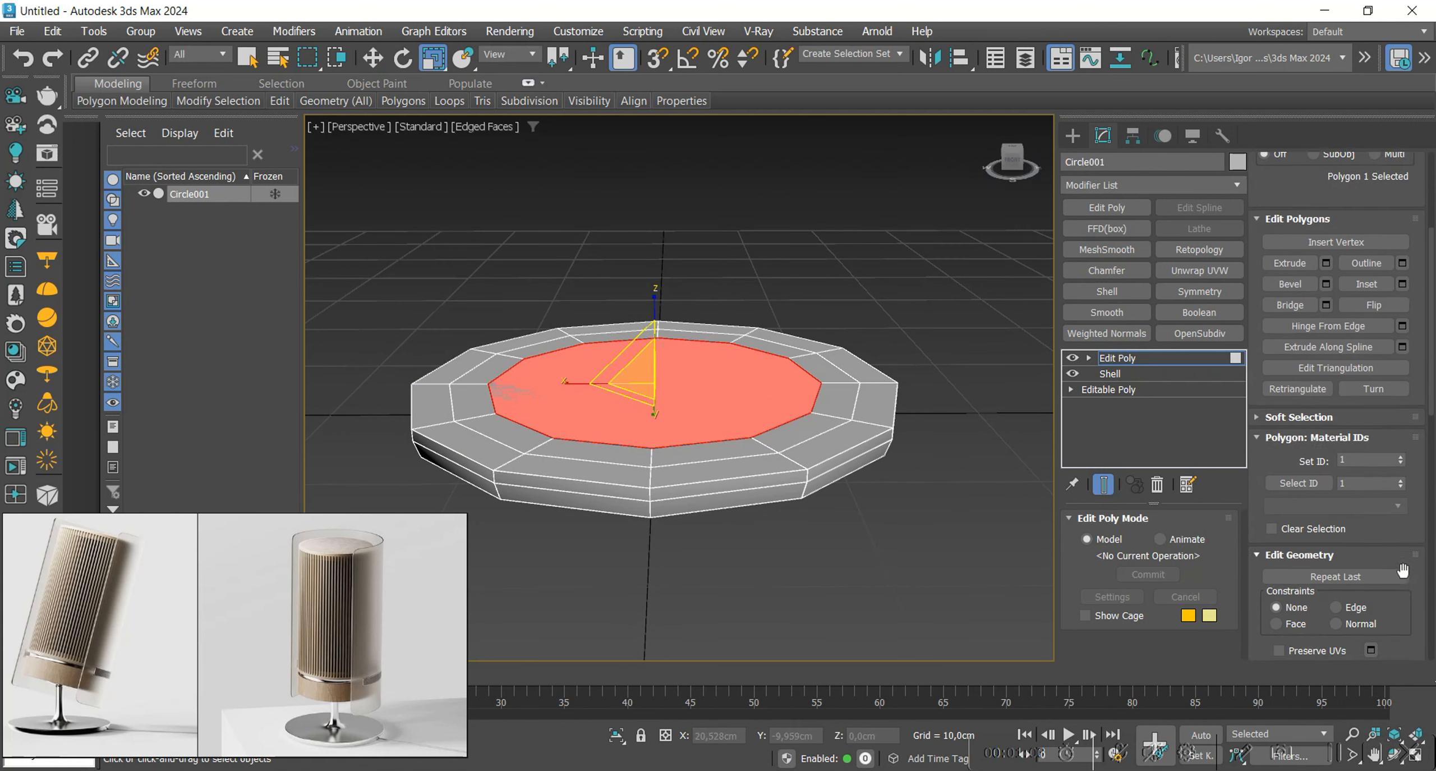
click(1373, 648)
Crease the disc's top outer edge loop and the edge loops of the underside groove at 1.0.
scroll(825, 473, up, 3)
key(2)
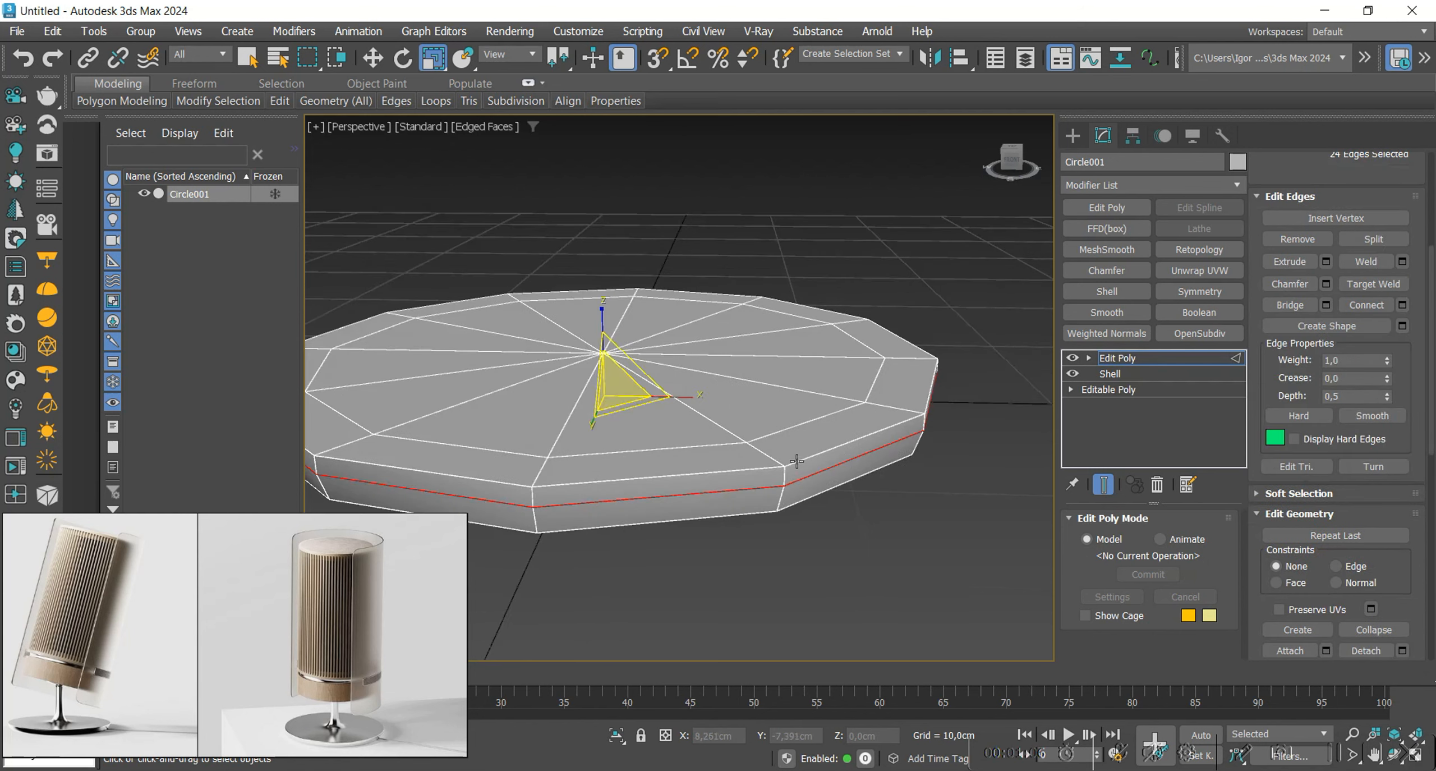
double_click(802, 459)
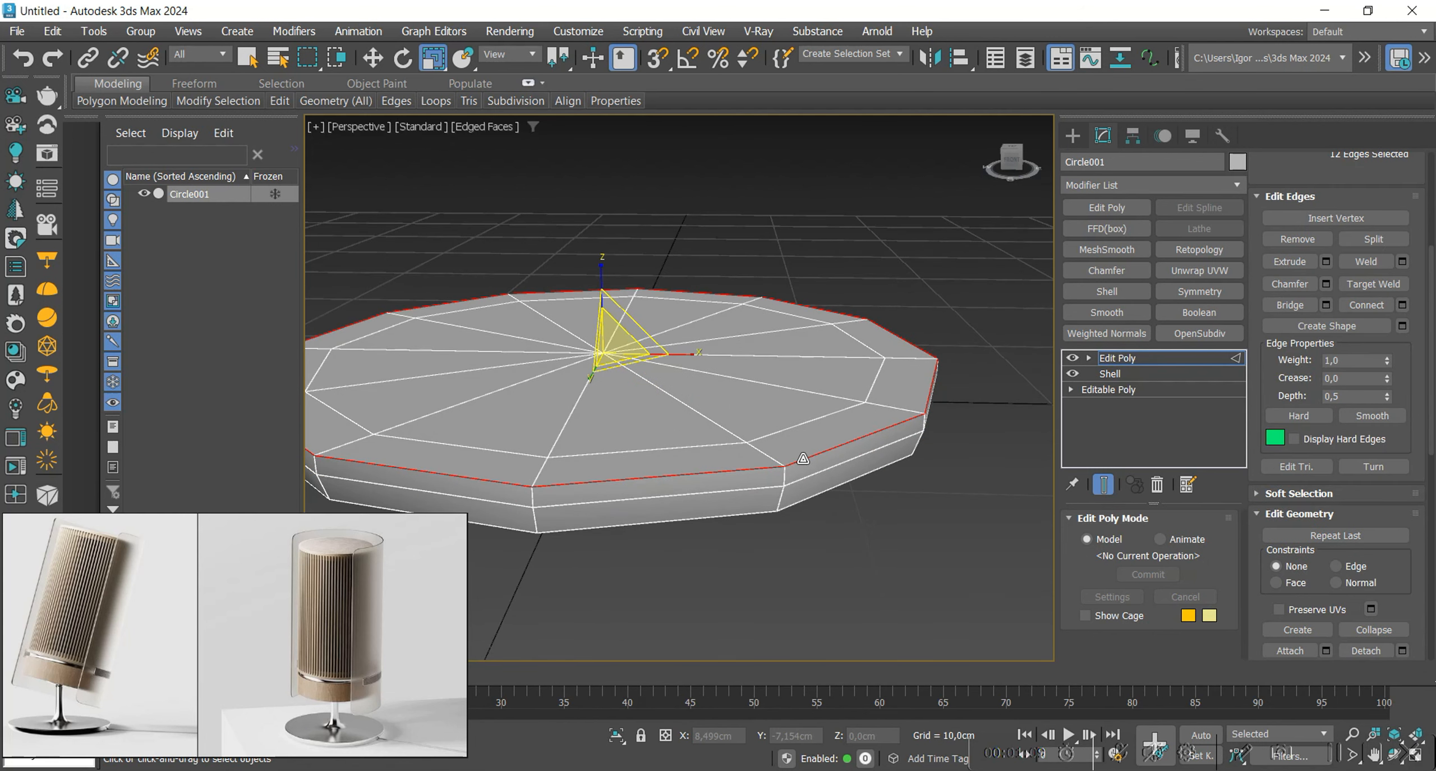
key(w)
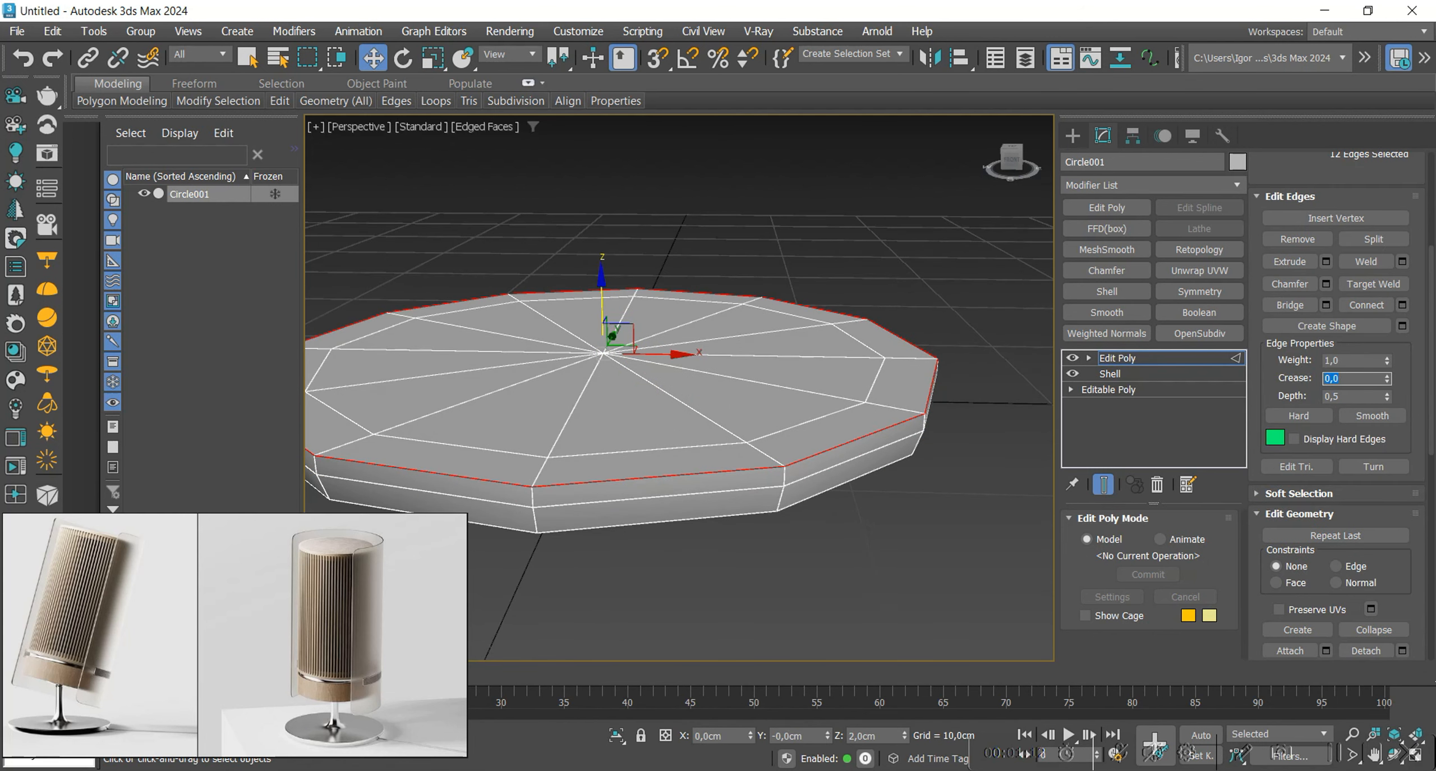
alt+middle_drag(898, 413, 855, 306)
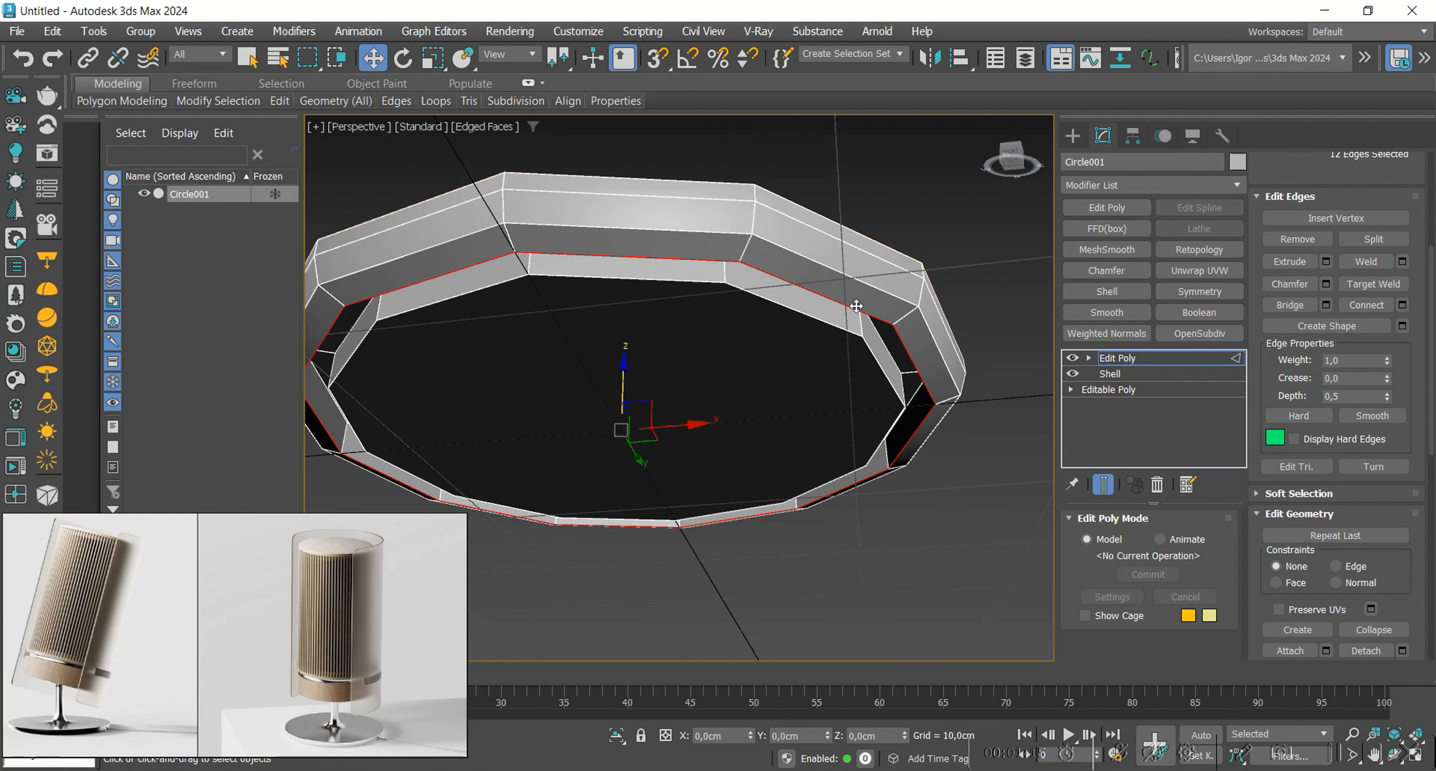
key(F3)
ctrl+double_click(882, 338)
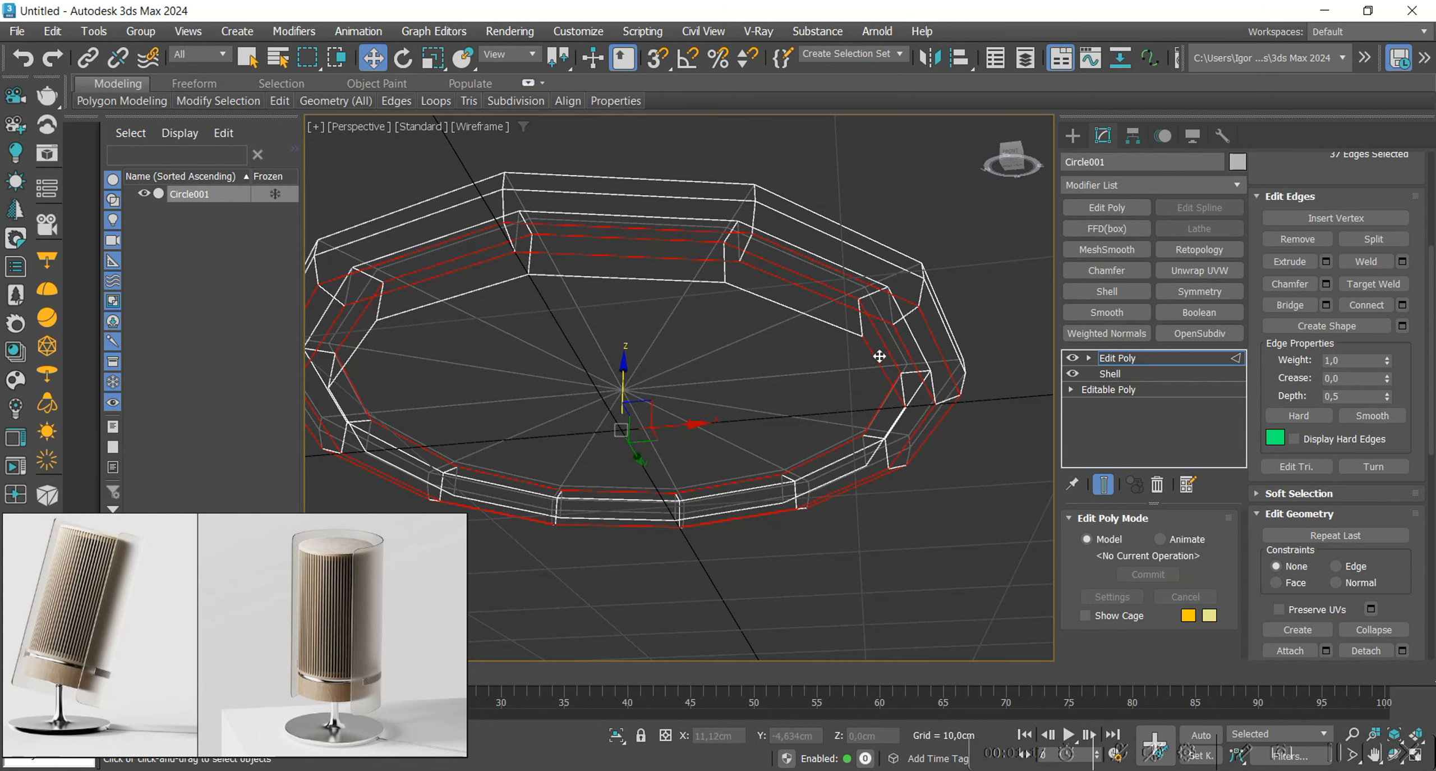
alt+click(879, 356)
key(F3)
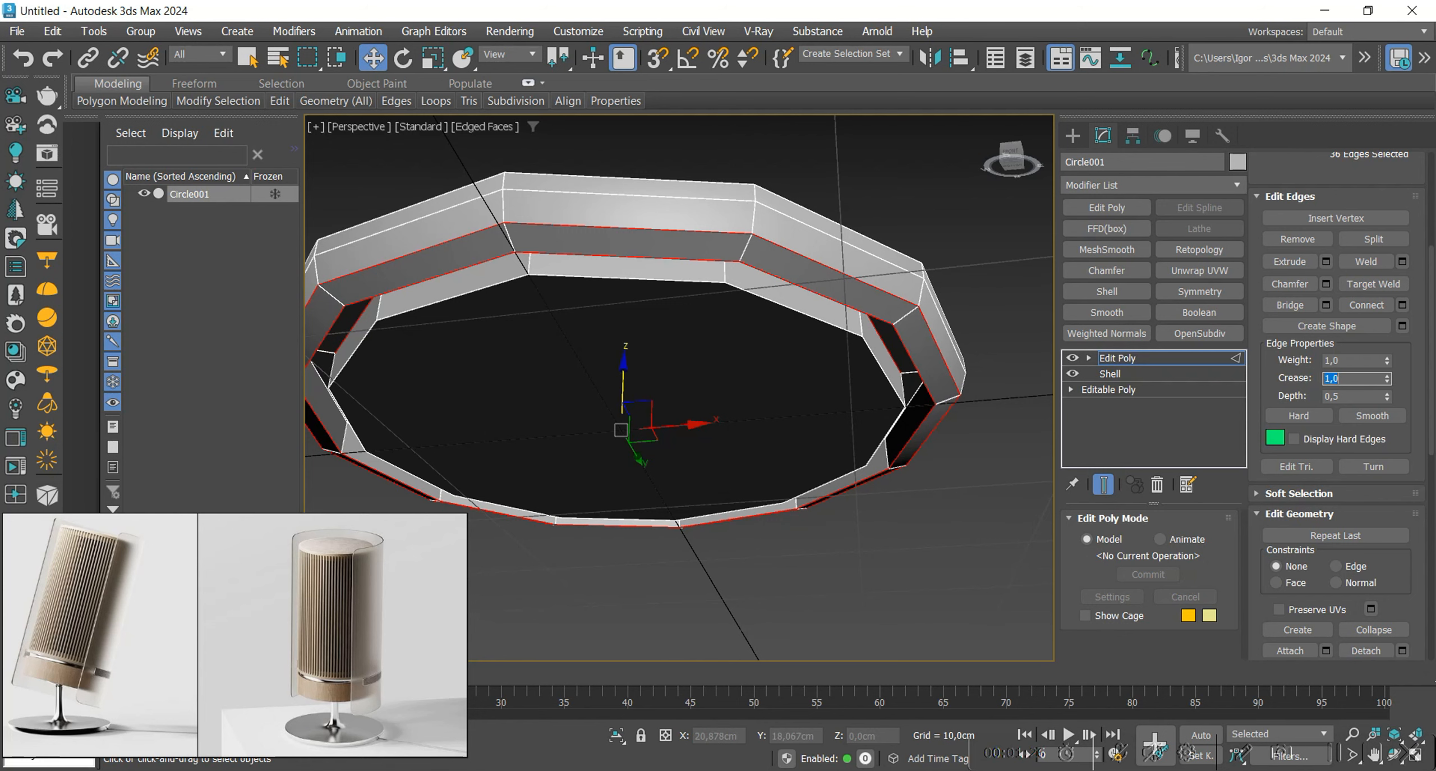
click(946, 537)
Scale the central underside polygon inward into concentric rings and collapse the innermost polygon to one point.
key(4)
click(781, 421)
alt+middle_drag(758, 457, 746, 418)
key(r)
shift+drag(645, 434, 645, 481)
scroll(1406, 599, down, 2)
click(1379, 535)
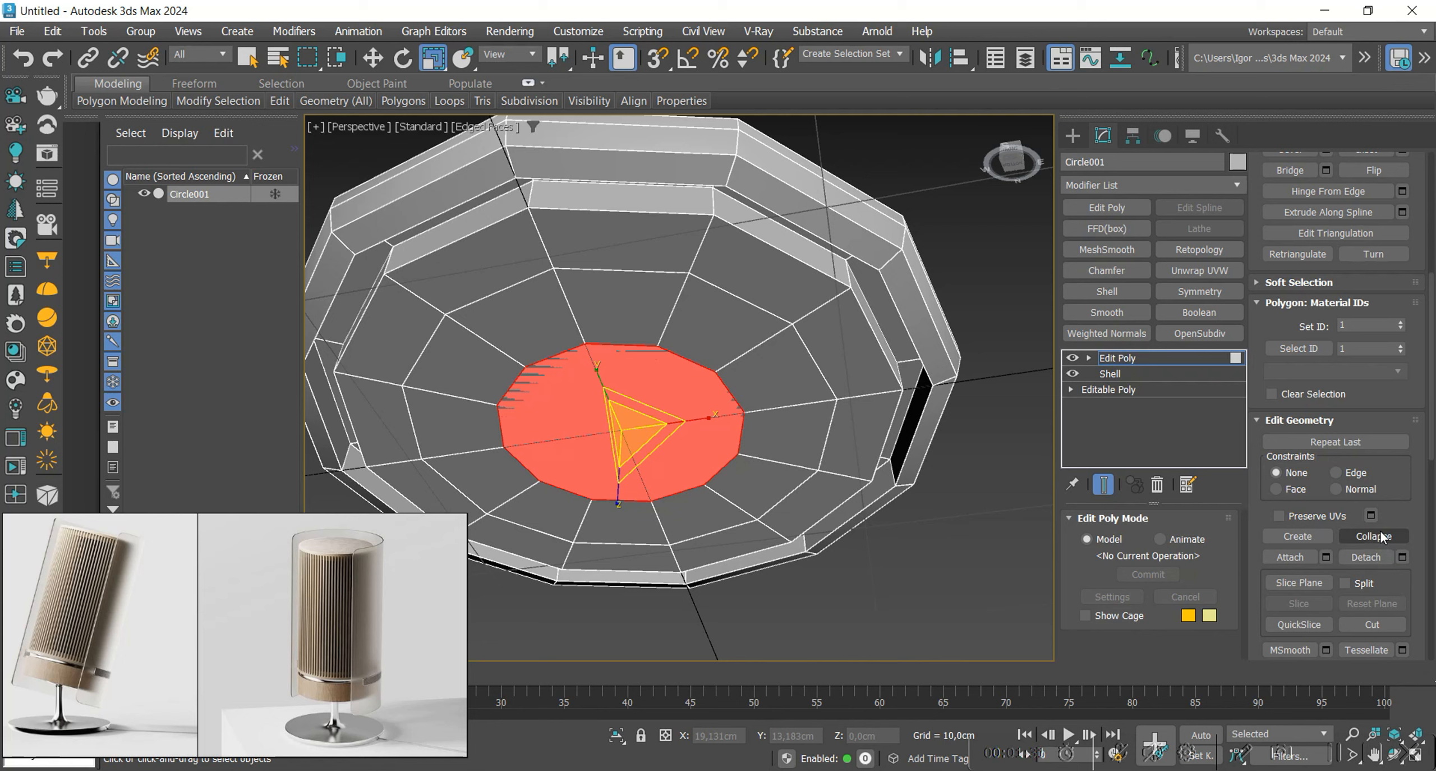
Crease the outer edge loop of the central plate on the underside.
key(2)
key(s)
double_click(843, 281)
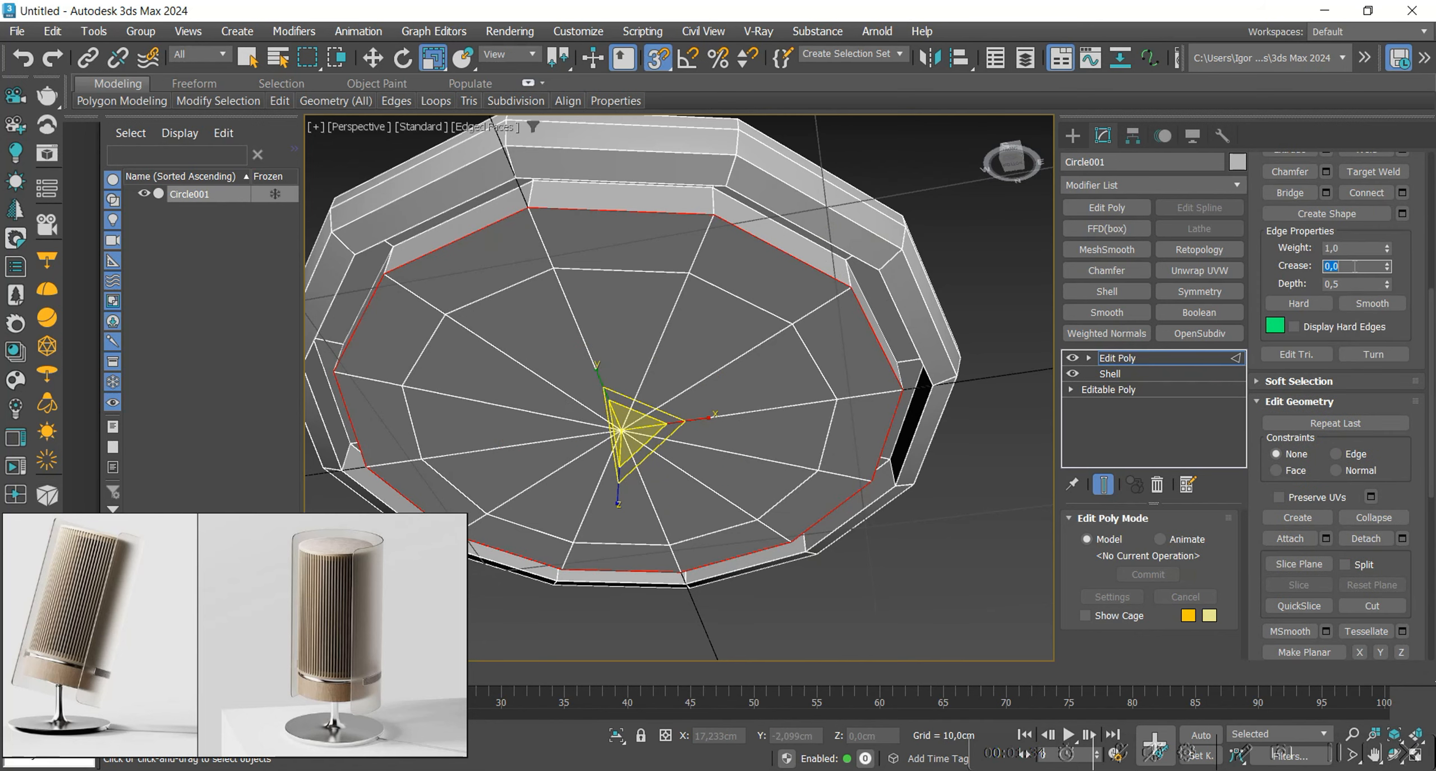
key(2)
Apply an OpenSubdiv modifier with 2 iterations to the base disc.
alt+middle_drag(904, 383, 919, 426)
click(1197, 333)
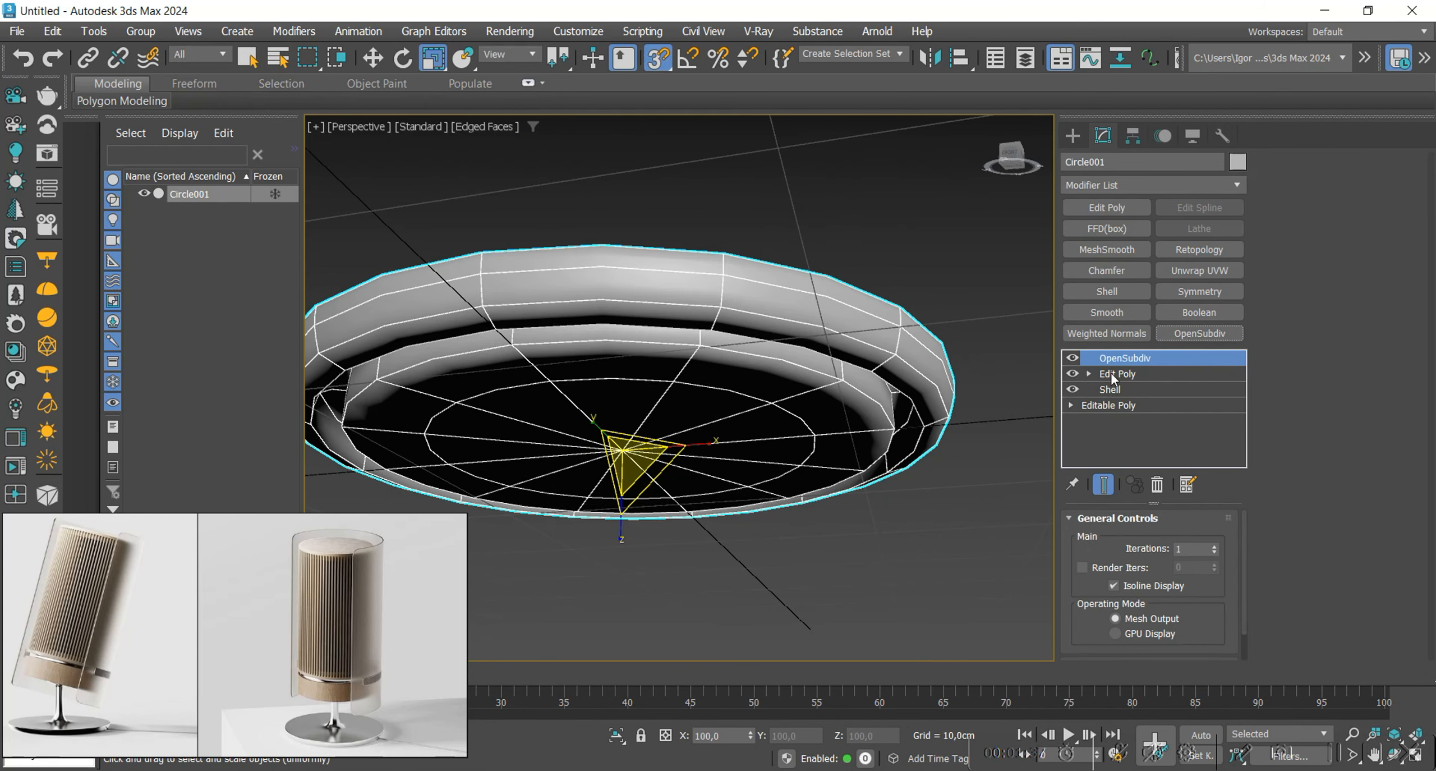
click(1215, 545)
key(F4)
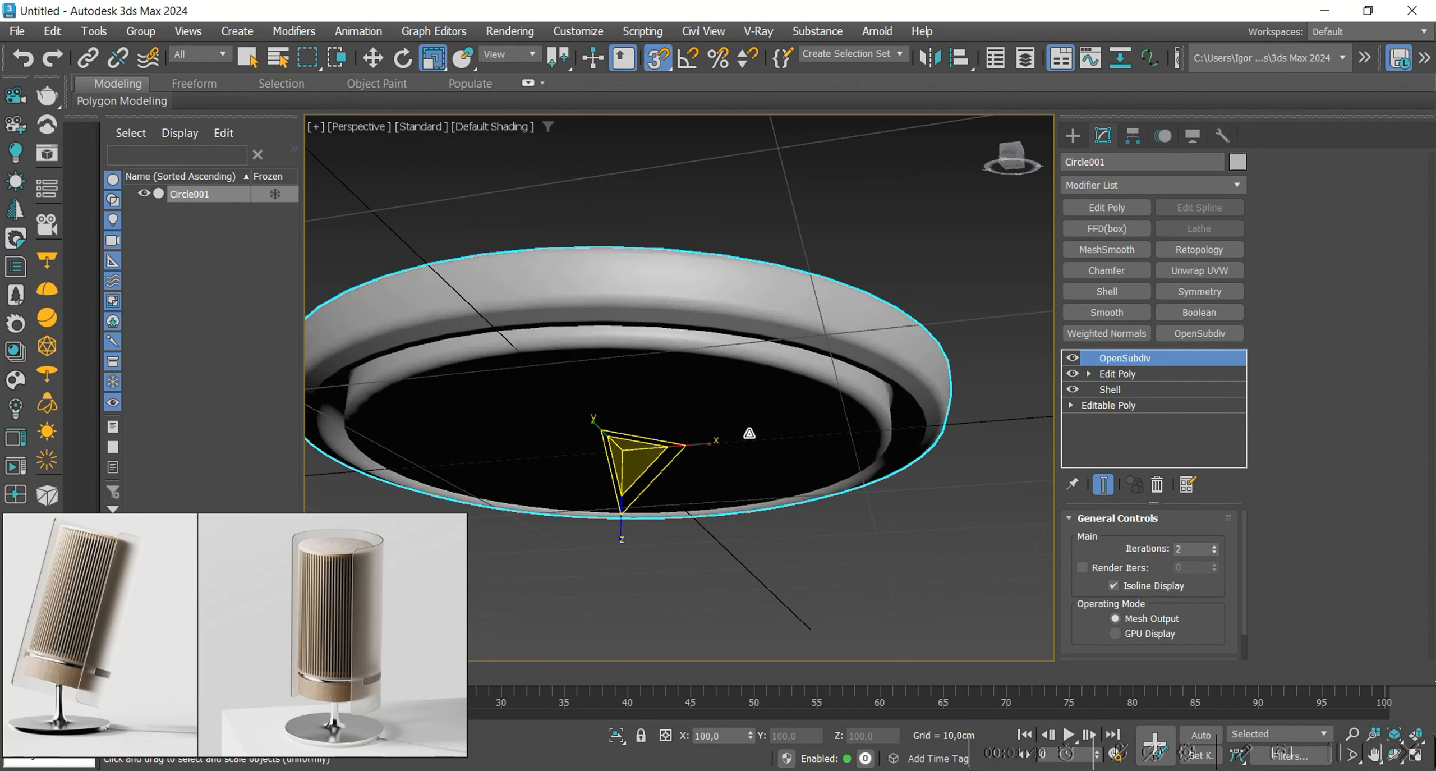
scroll(749, 430, down, 3)
alt+middle_drag(750, 430, 784, 385)
key(w)
scroll(784, 386, up, 3)
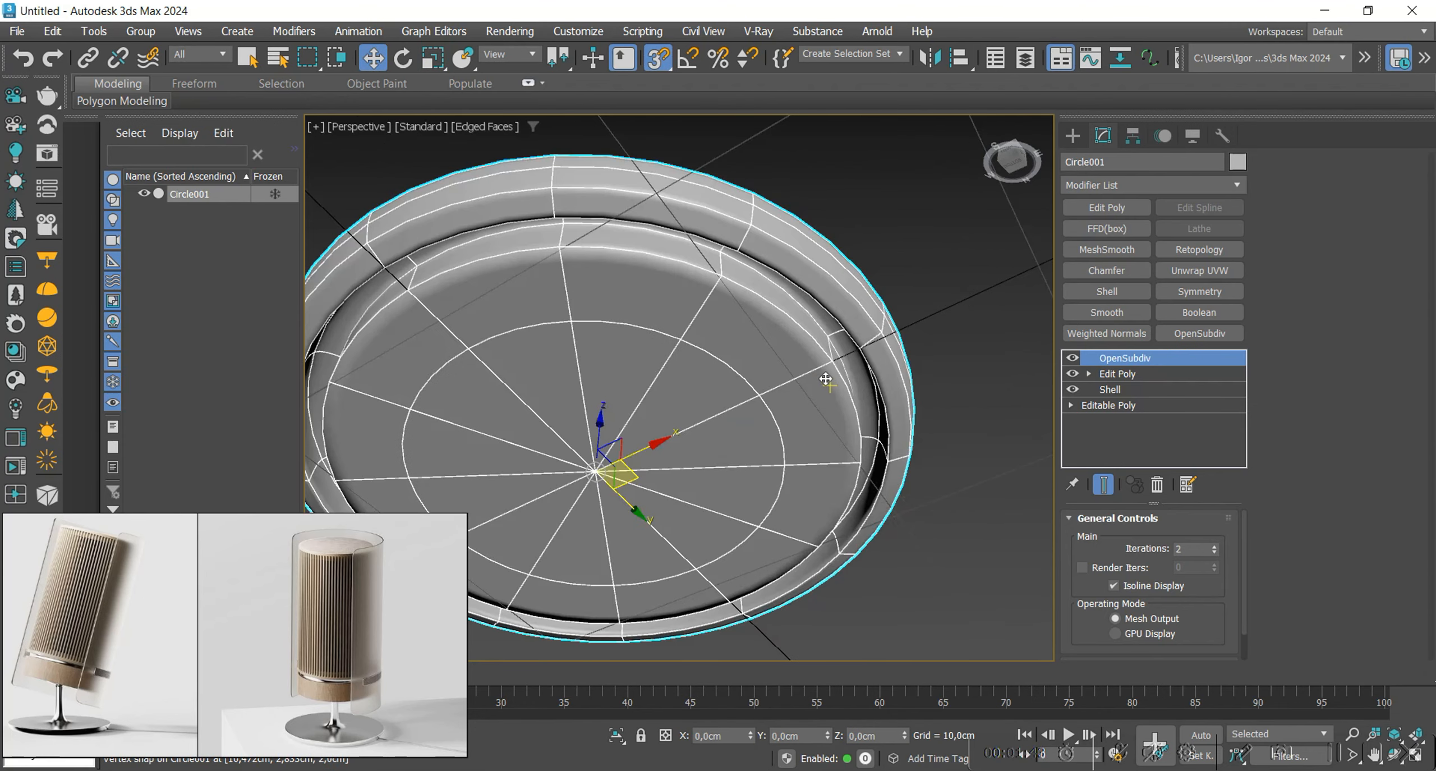
Apply a Smooth modifier with Auto Smooth enabled to the base disc.
click(1104, 313)
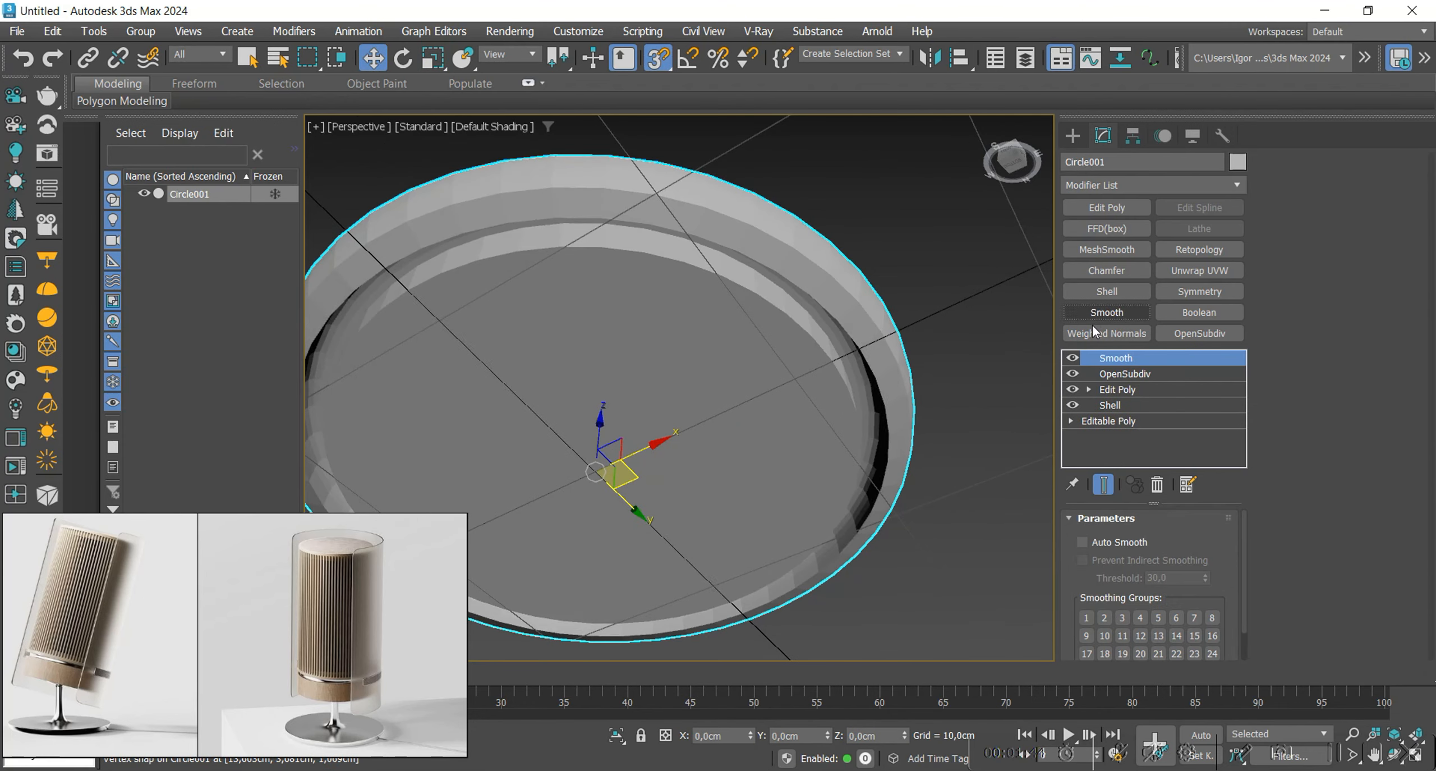
click(1082, 542)
key(s)
alt+middle_drag(846, 427, 812, 356)
key(F4)
Draw a small circle spline at the centre of the base disc for the lamp's stem.
click(1106, 276)
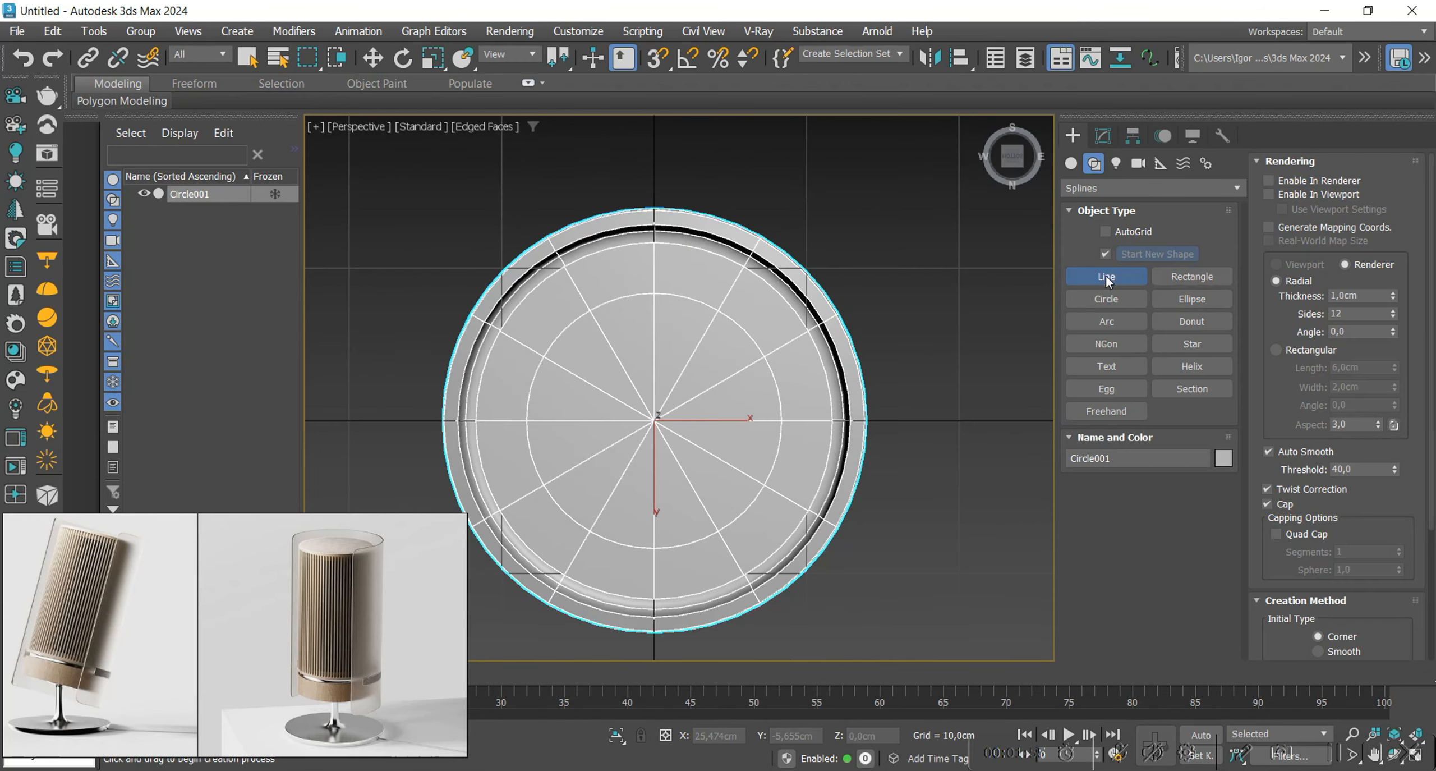
scroll(654, 419, up, 3)
key(F3)
drag(654, 418, 671, 419)
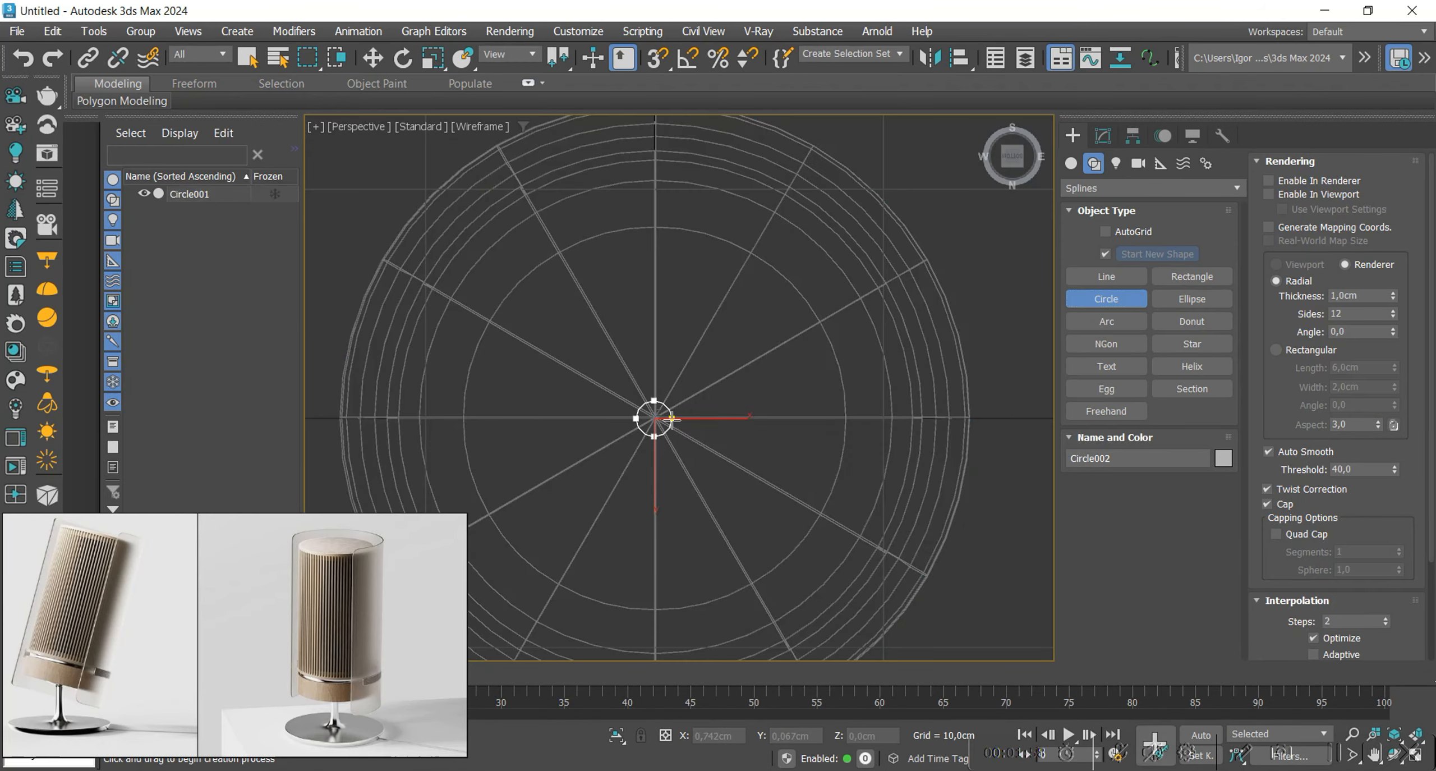
key(F3)
key(w)
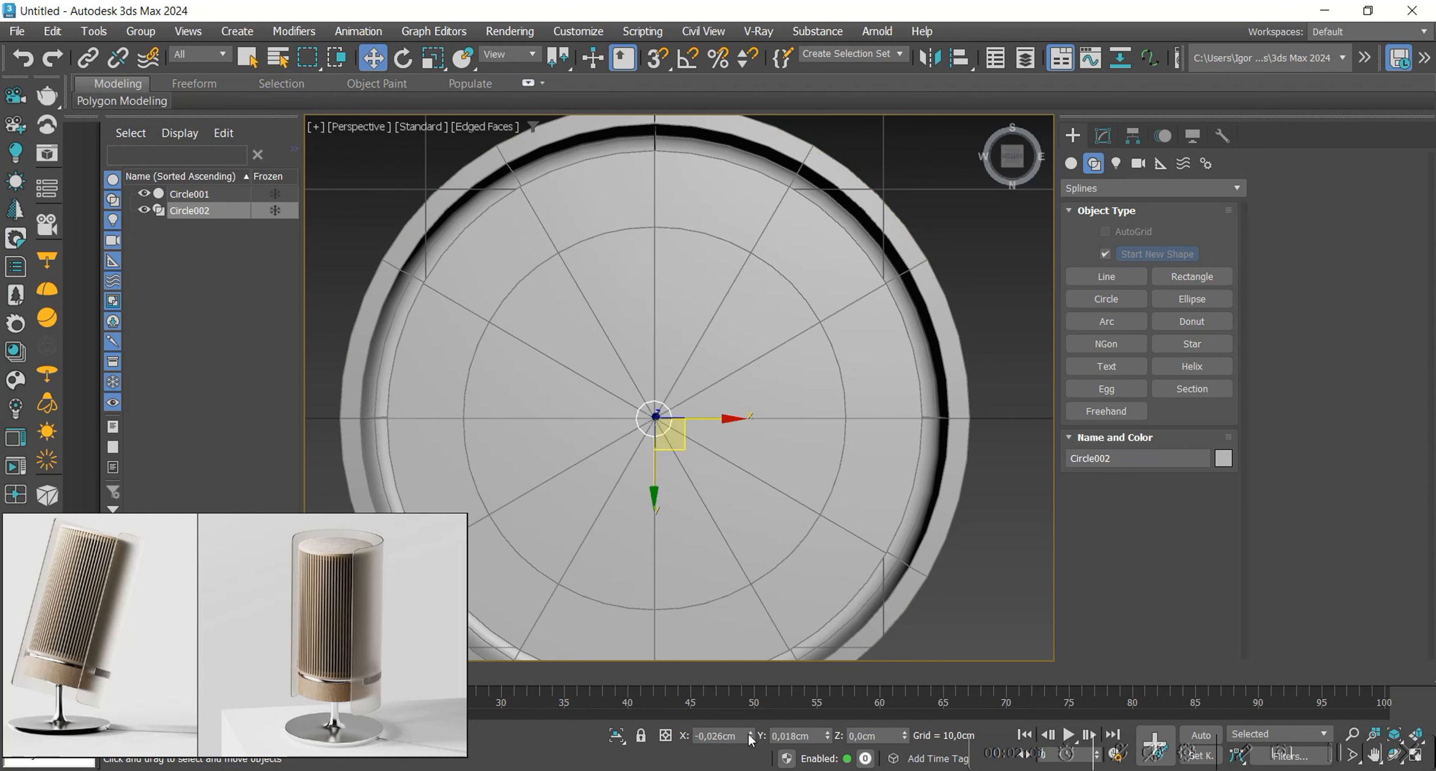
Convert the small stem circle to an editable poly and delete the vertices on its right half.
key(alt+e)
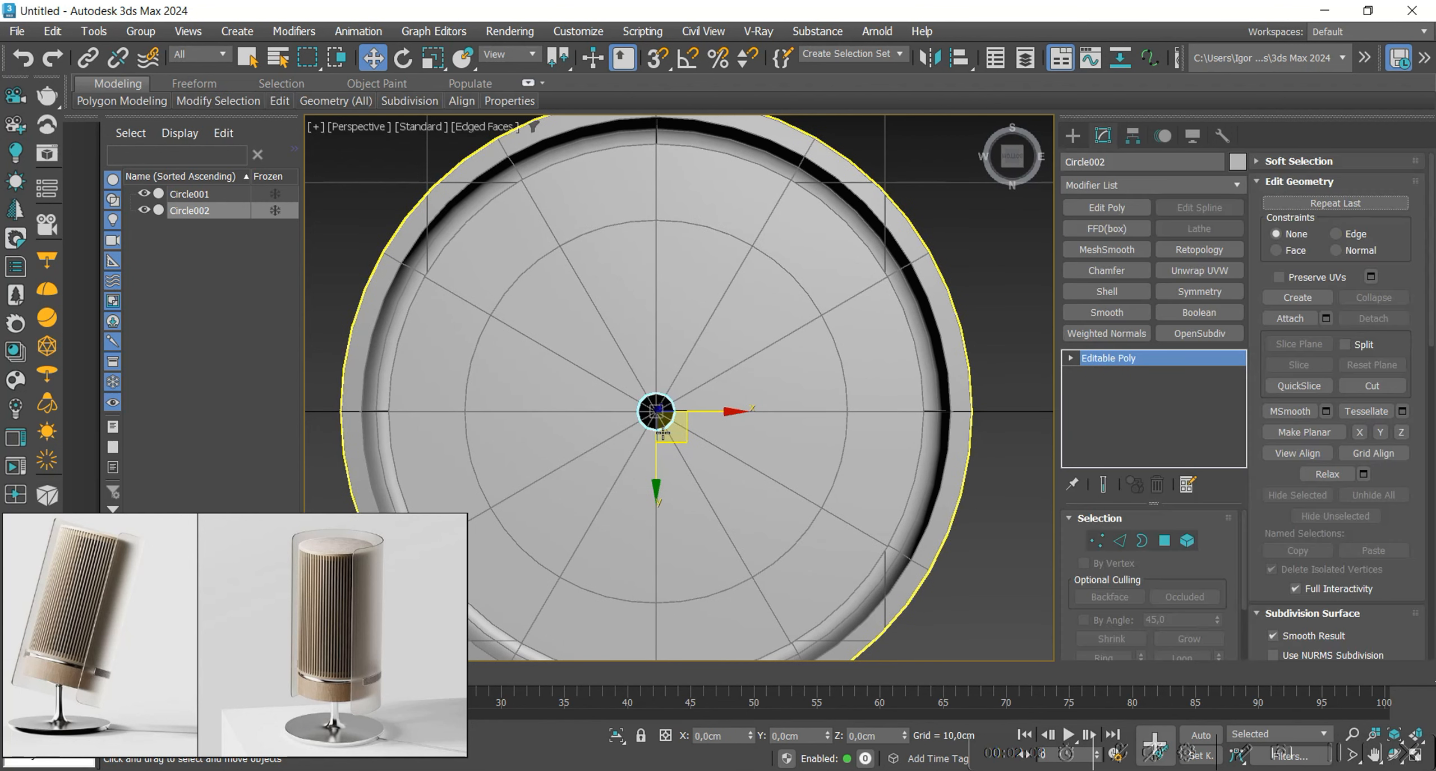
key(1)
key(F3)
scroll(661, 418, up, 6)
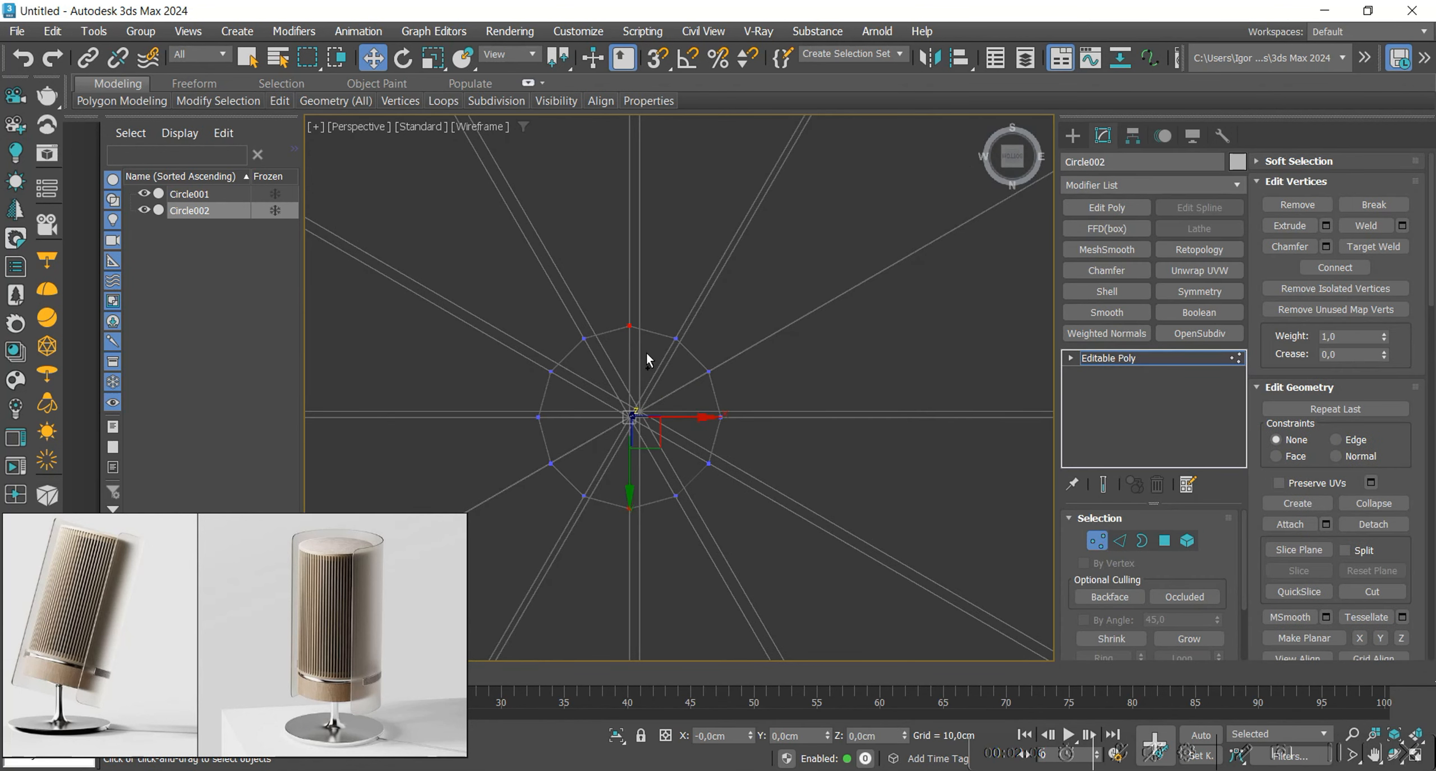
drag(751, 529, 650, 229)
key(Delete)
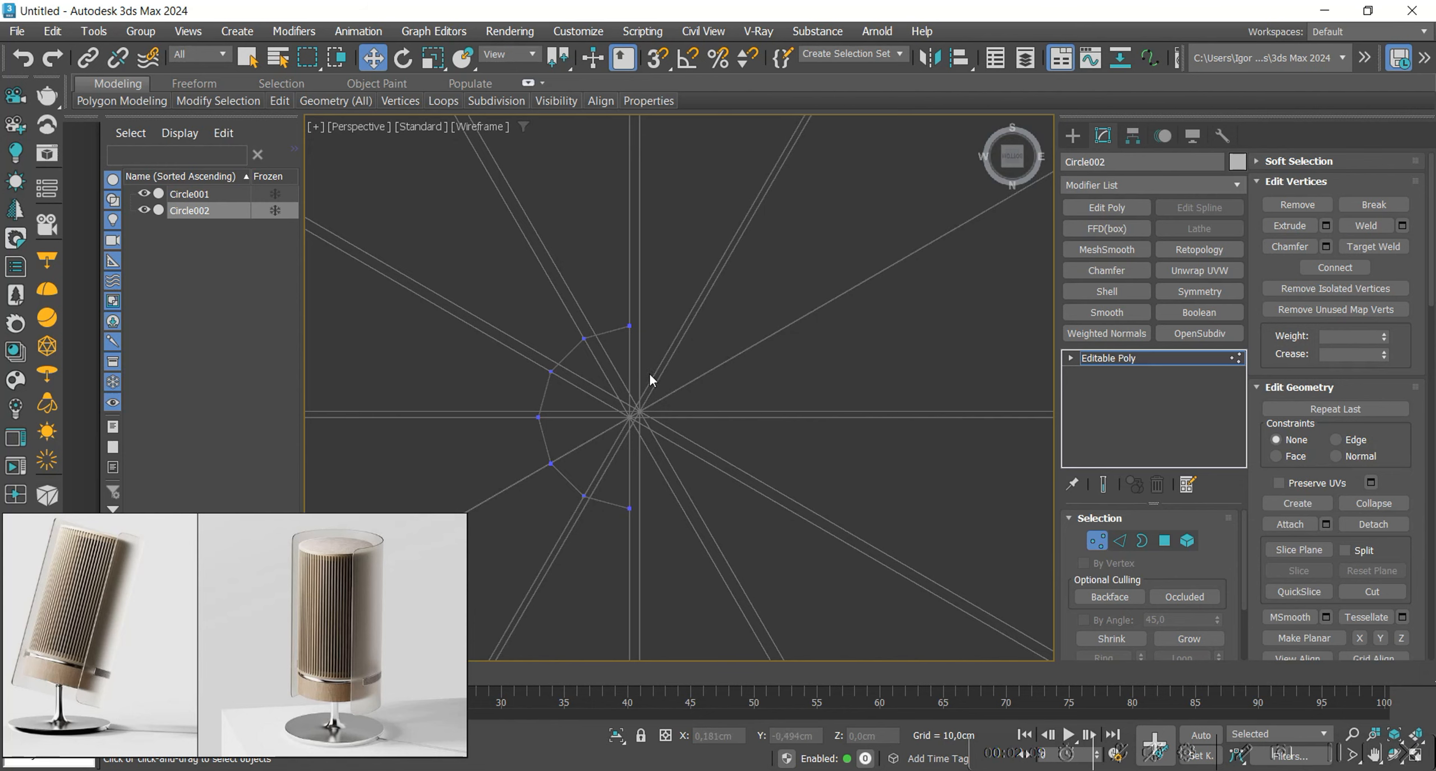
Extend the half circle's open edge outward into a flat strip reaching just past the base disc's rim.
key(2)
scroll(631, 401, down, 5)
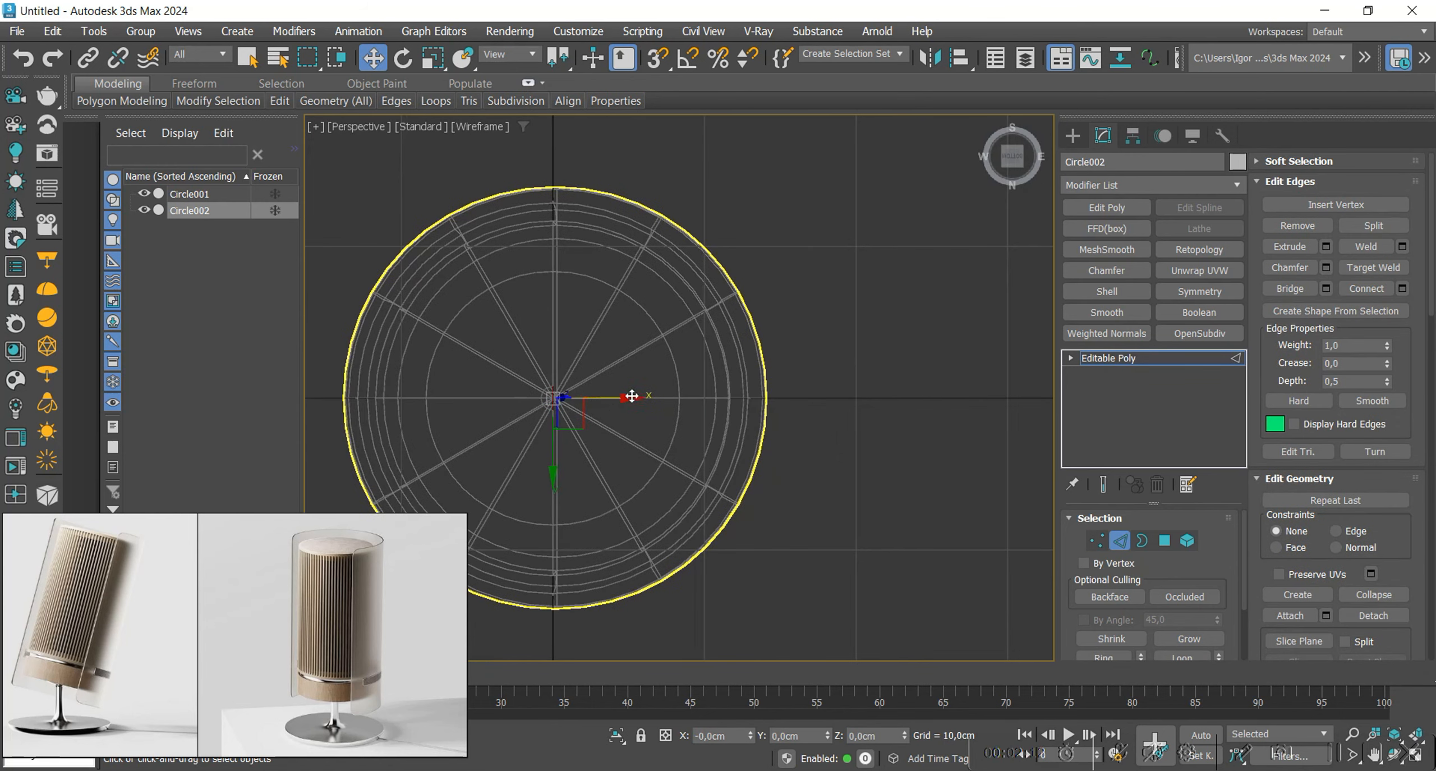
alt+middle_drag(840, 399, 705, 442)
key(F3)
scroll(705, 427, up, 5)
key(2)
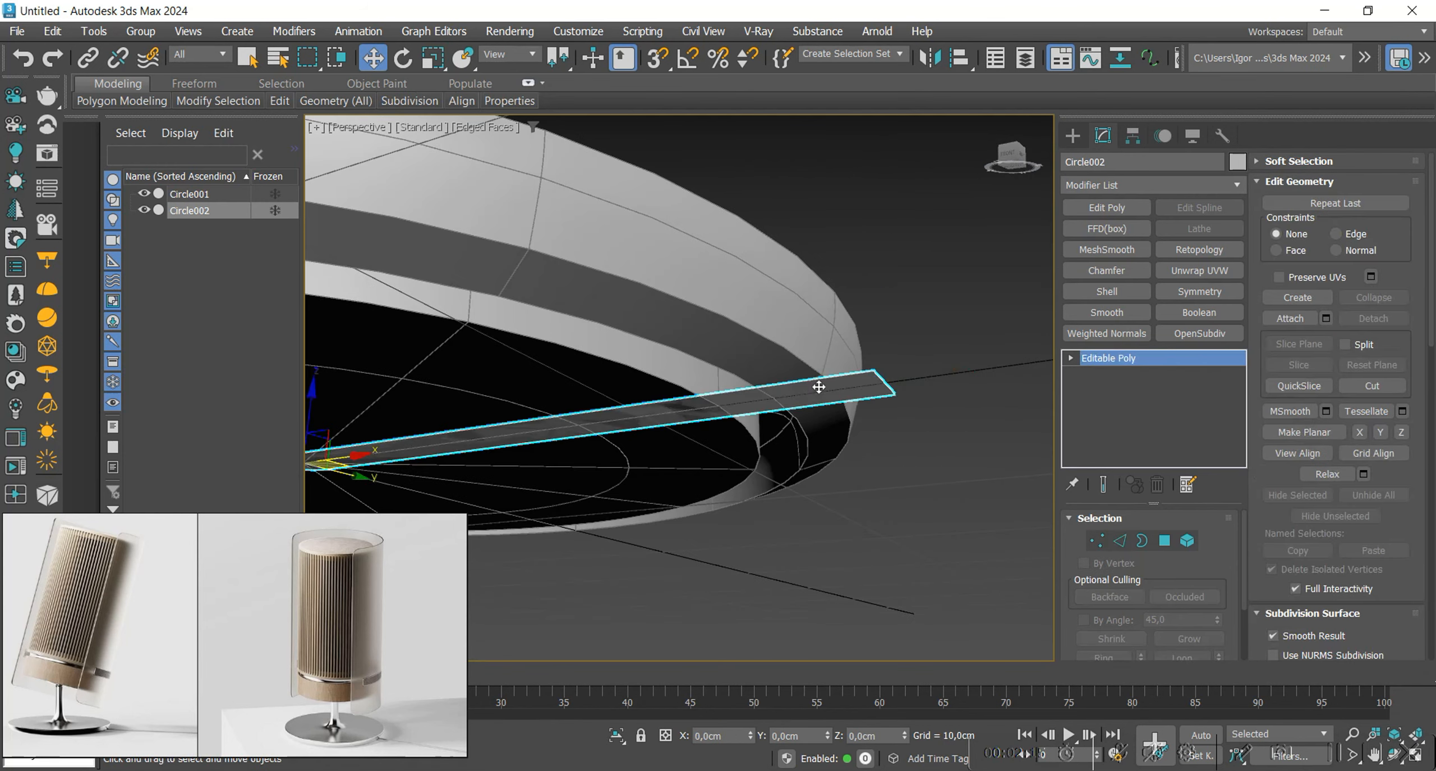
Apply a Shell modifier to the strip with a 0.8 cm outer amount and adjust its inner amount.
scroll(813, 383, down, 4)
scroll(777, 388, up, 2)
click(1107, 291)
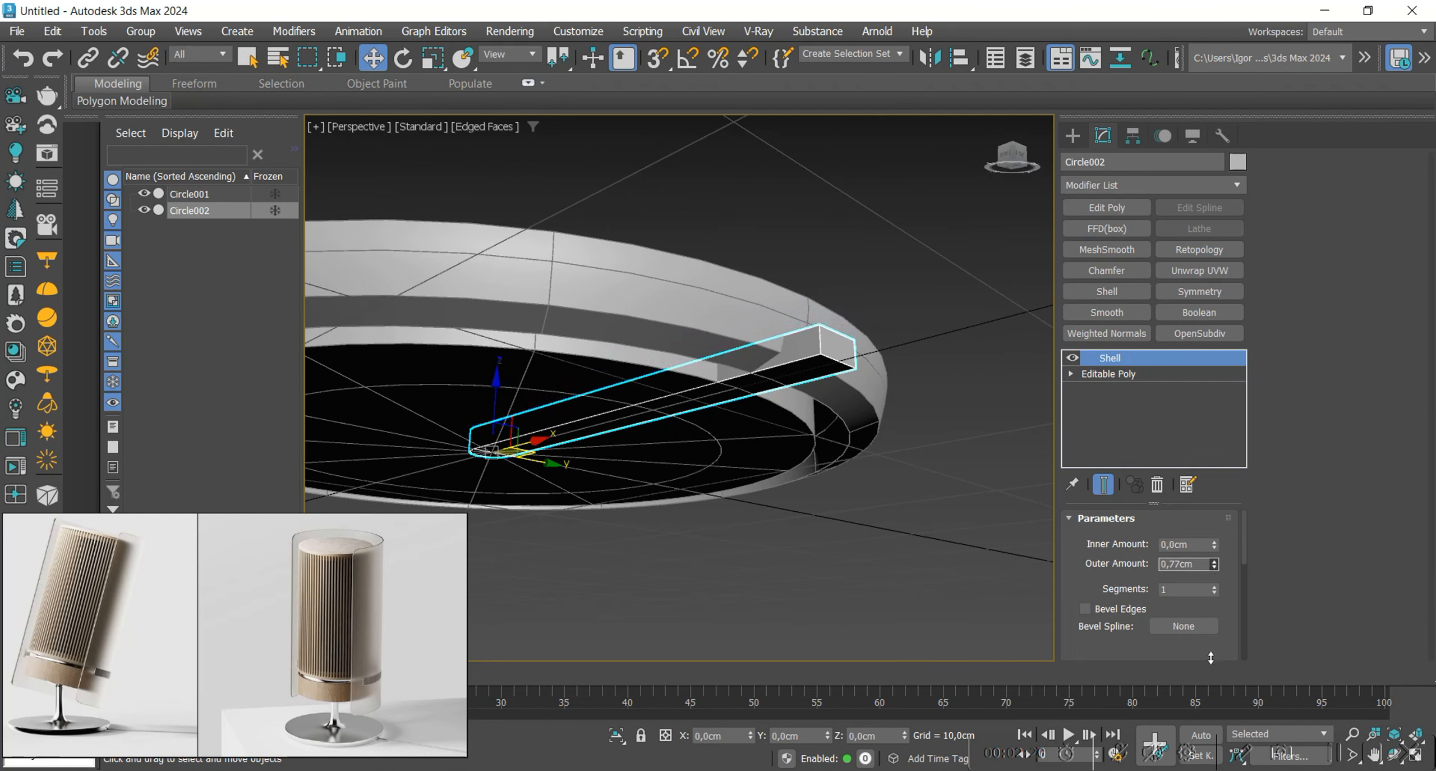
alt+middle_drag(953, 539, 953, 516)
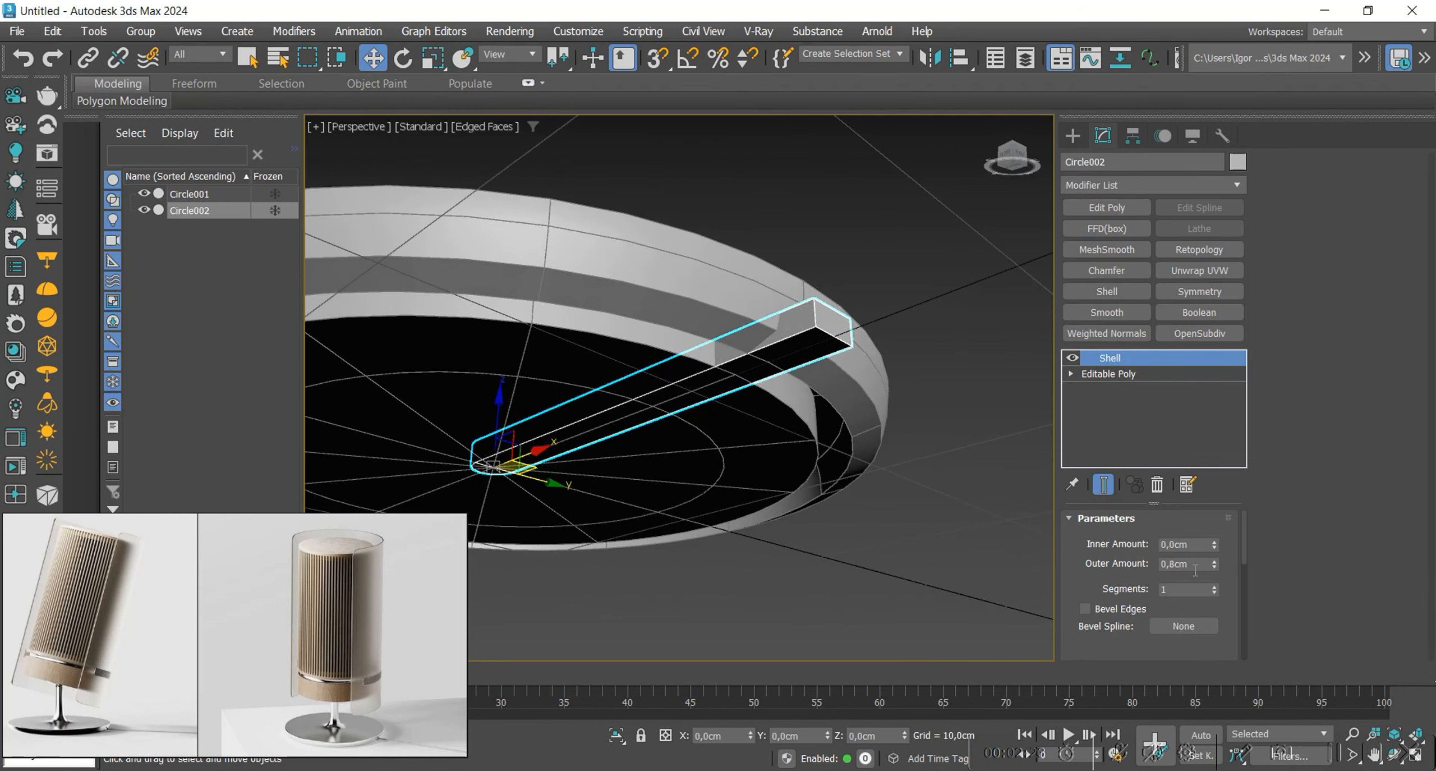
drag(1216, 546, 1188, 448)
scroll(731, 388, down, 2)
Isolate the base disc and return to its Edit Poly level with the OpenSubdiv and Smooth modifiers turned off.
alt+middle_drag(730, 388, 822, 423)
click(690, 325)
key(alt+q)
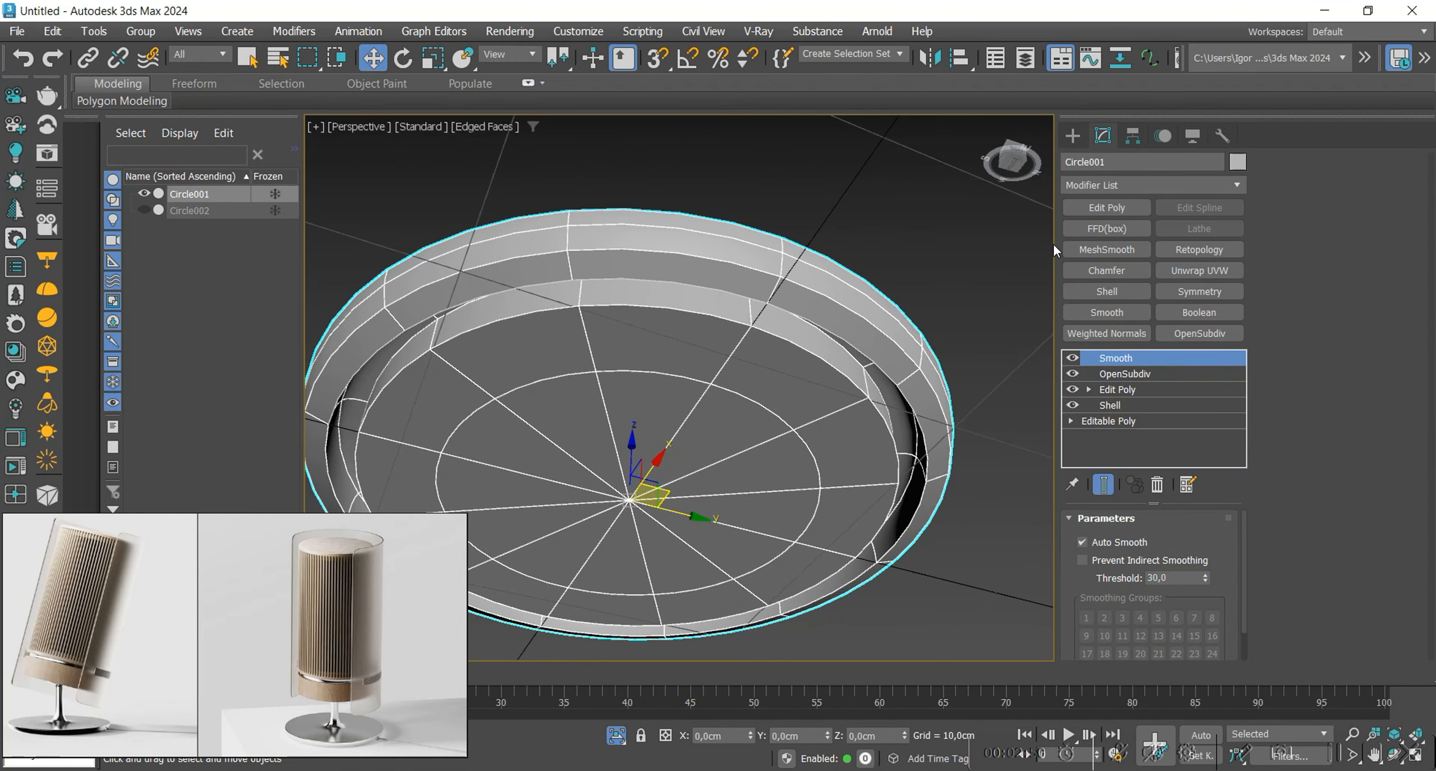
click(1072, 374)
click(1117, 389)
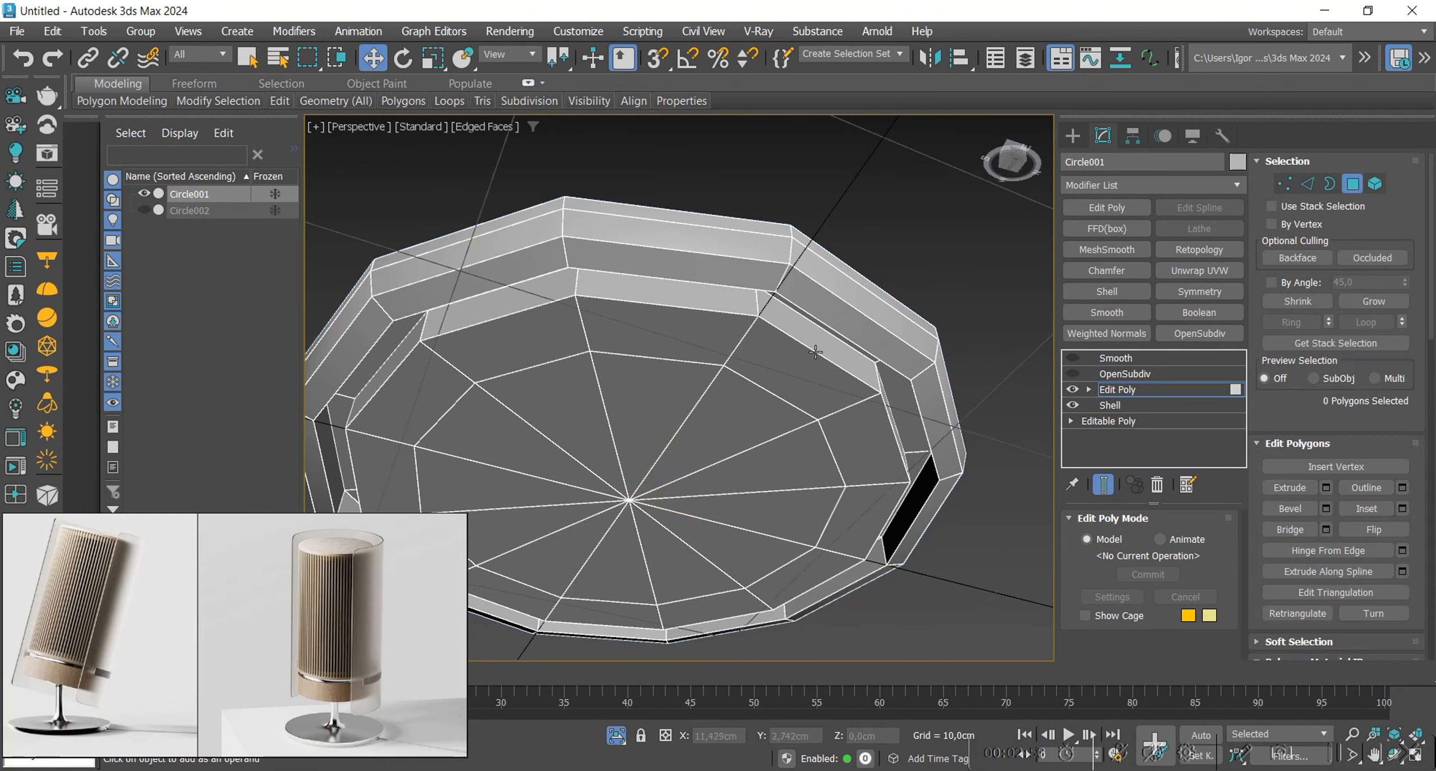
Extrude the ring of side polygons around the central underside plate by -0.812 cm, changing the extrusion type.
scroll(756, 307, up, 6)
click(765, 308)
right_click(773, 318)
key(4)
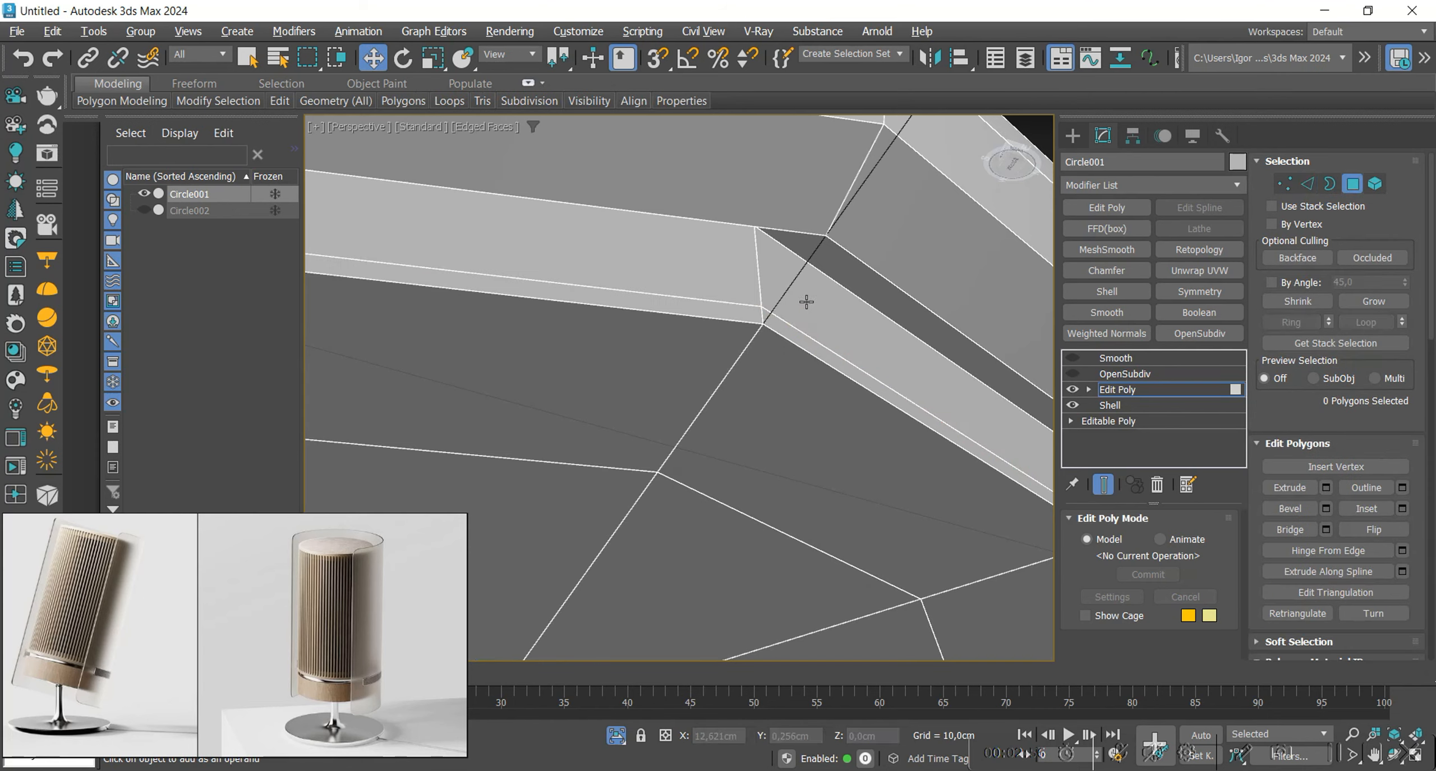
click(807, 302)
shift+click(734, 296)
scroll(764, 275, down, 5)
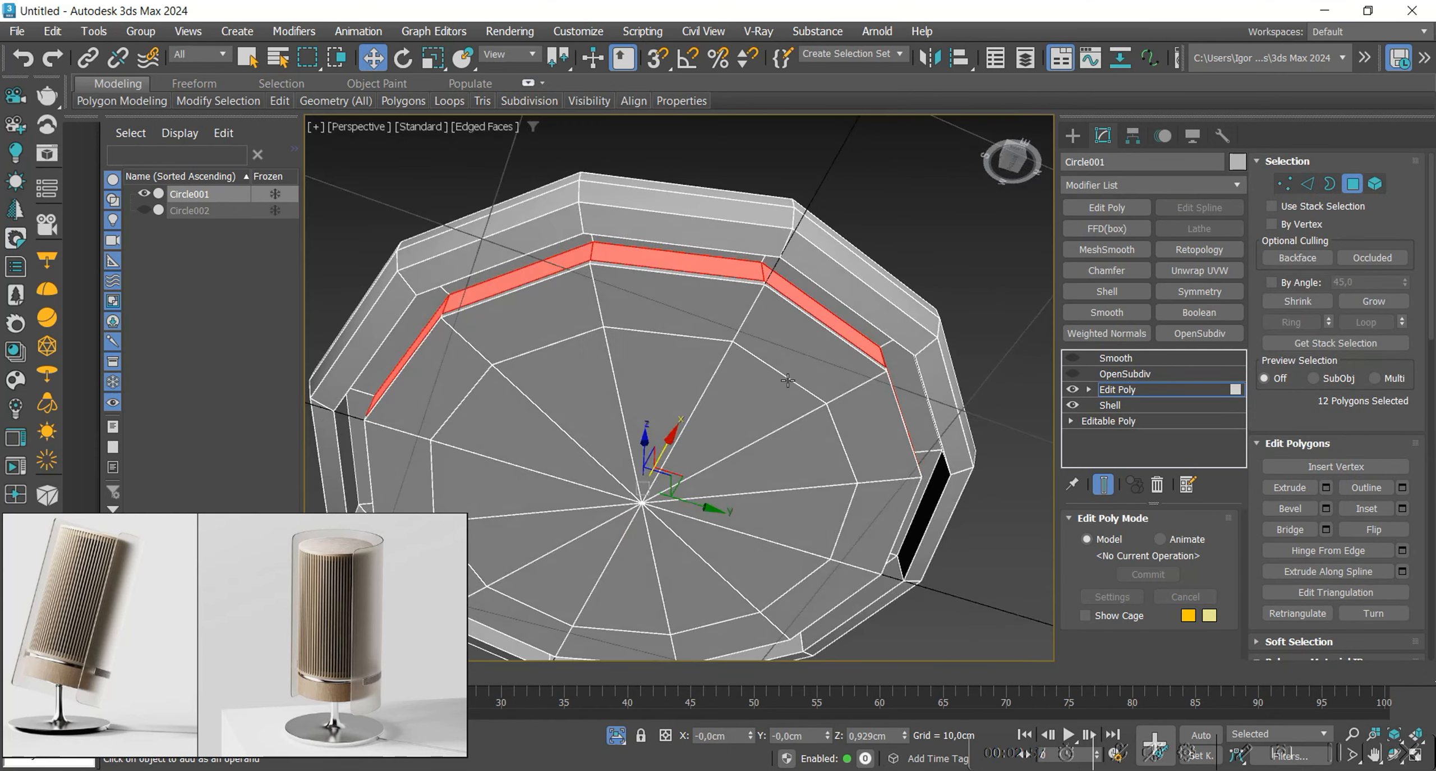
click(1327, 487)
scroll(715, 289, up, 3)
key(F3)
drag(692, 425, 696, 436)
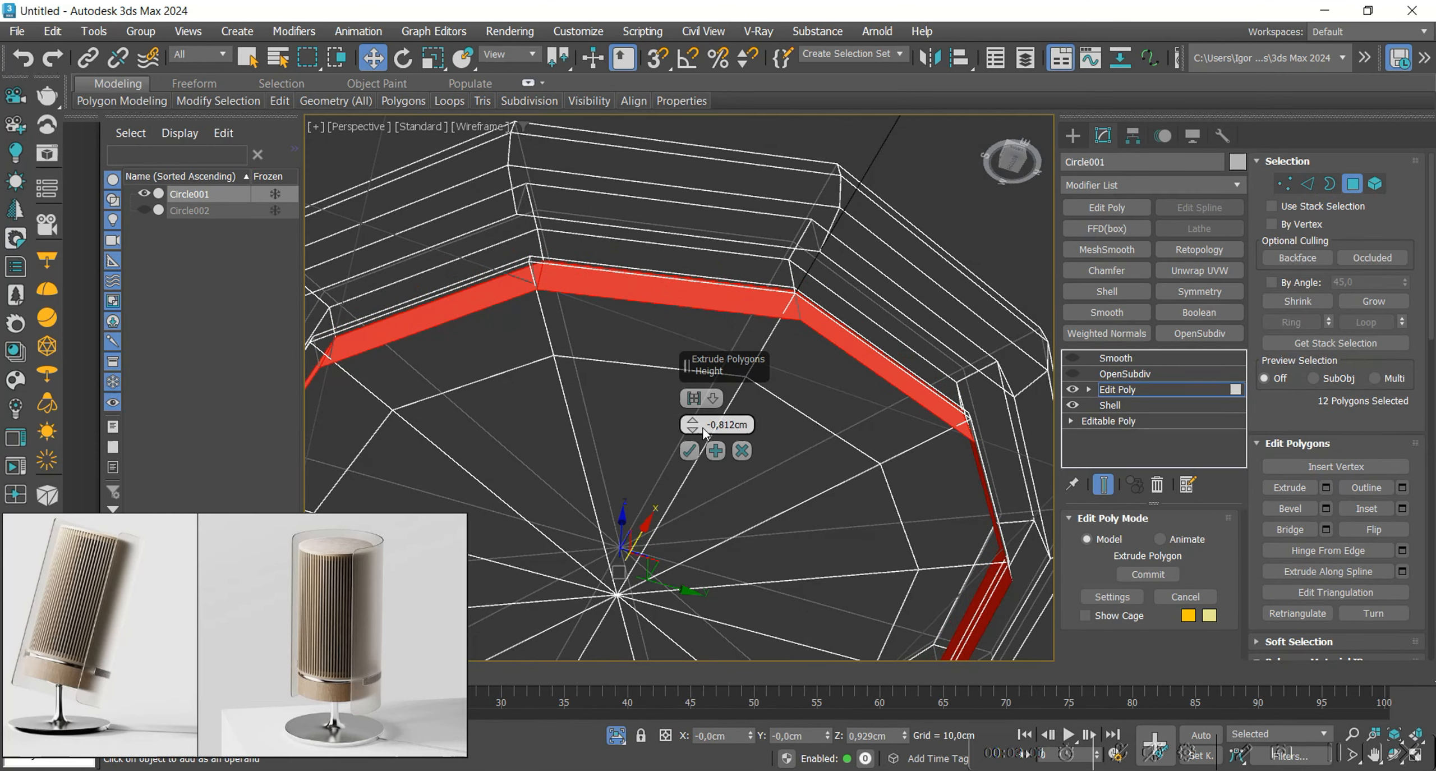
click(694, 397)
click(743, 433)
key(F3)
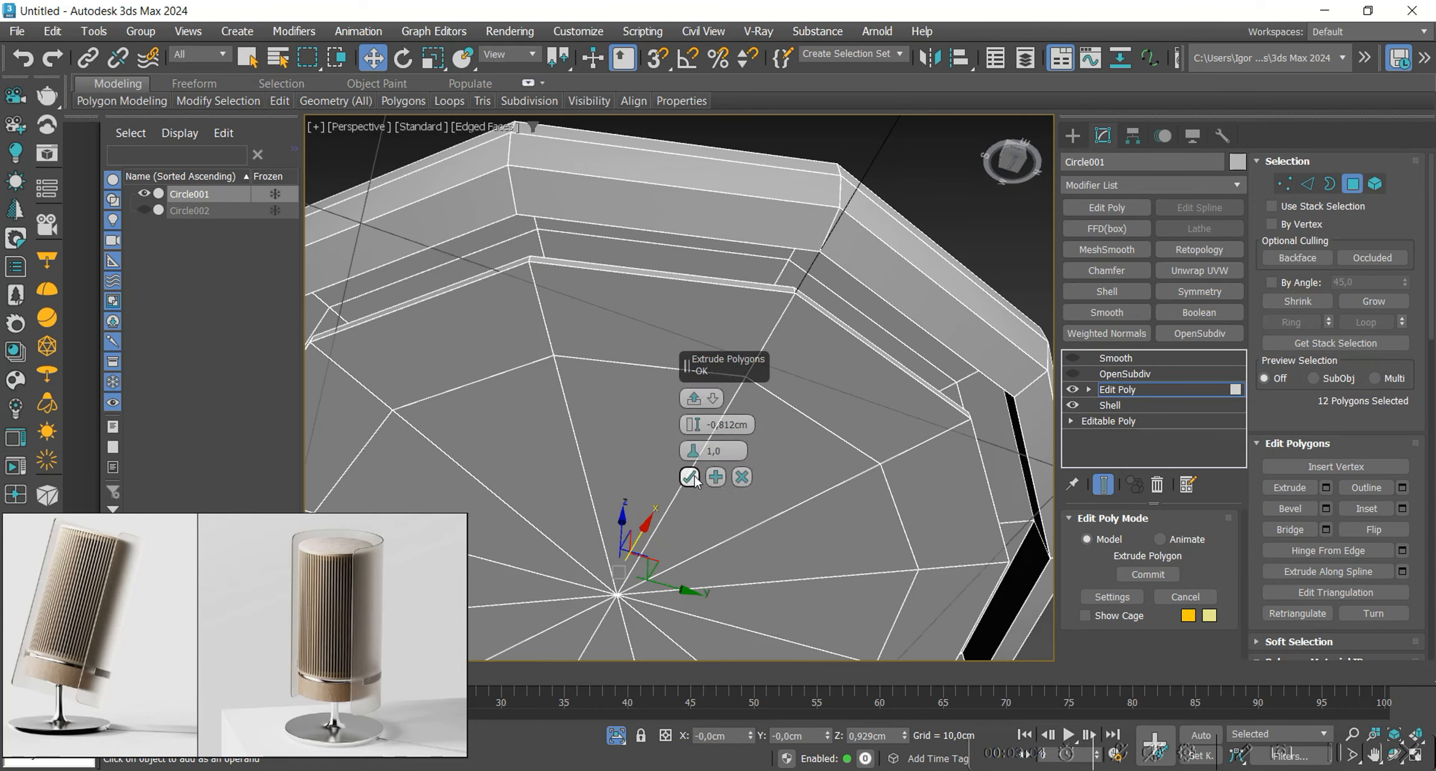
click(689, 476)
Set the crease of the upper outer edge loop in the underside groove to 1.0.
scroll(811, 392, up, 2)
mouse_move(824, 346)
alt+middle_down()
mouse_move(811, 392)
mouse_move(848, 348)
alt+middle_up()
key(2)
key(F3)
key(F3)
double_click(841, 285)
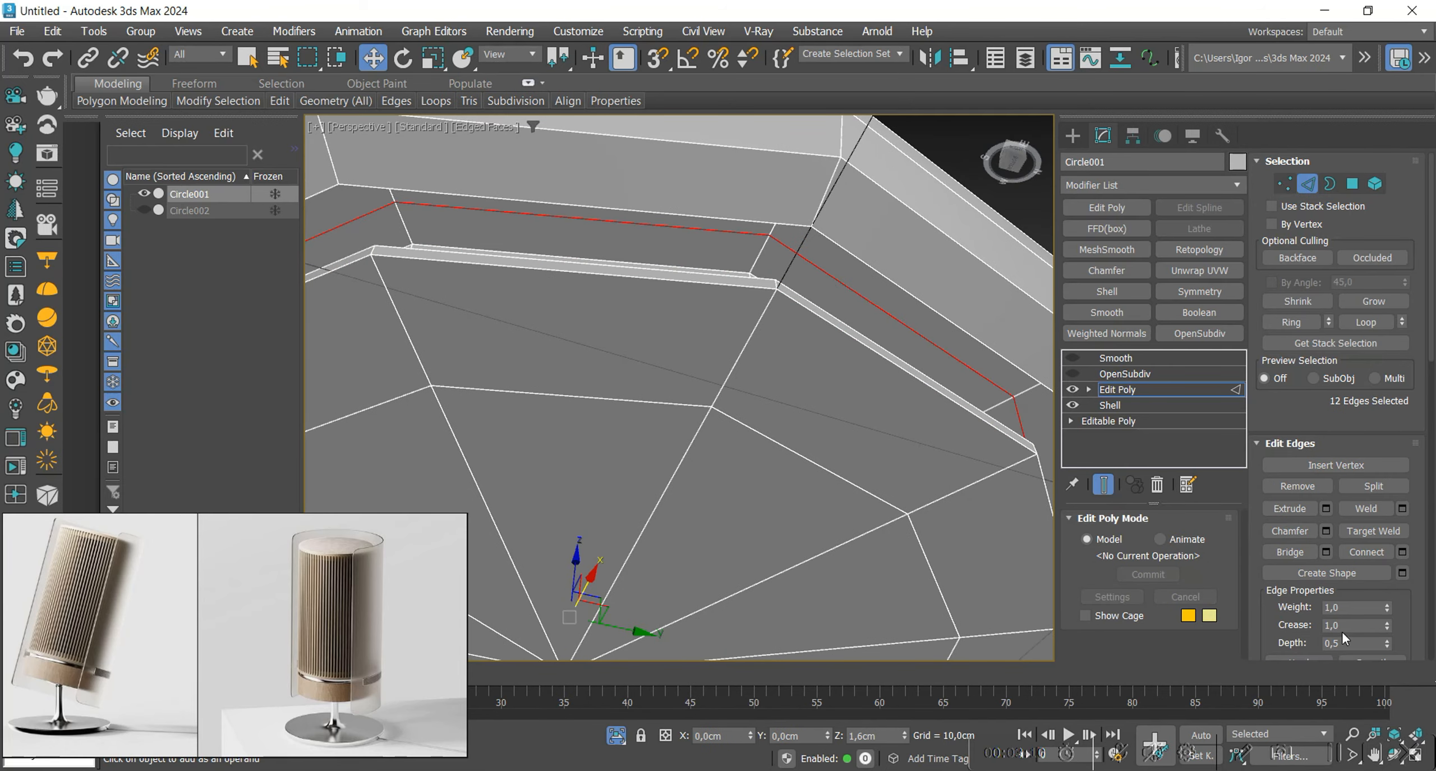
Select the four edge loops bordering the newly extruded recess and set their crease to 1.0.
double_click(837, 322)
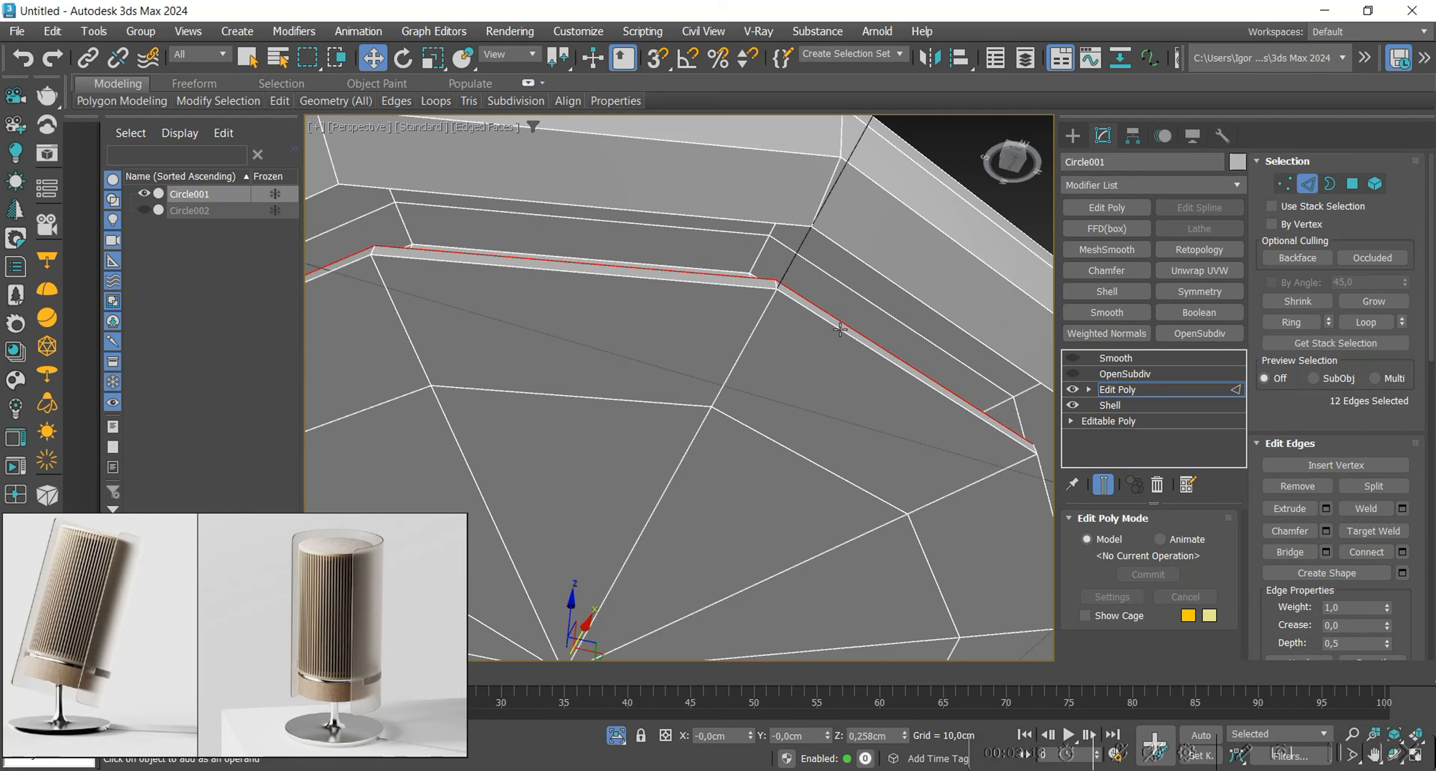
scroll(835, 396, down, 2)
mouse_move(839, 325)
alt+middle_down()
mouse_move(835, 396)
mouse_move(840, 339)
alt+middle_up()
key(F3)
scroll(840, 340, up, 2)
ctrl+click(840, 343)
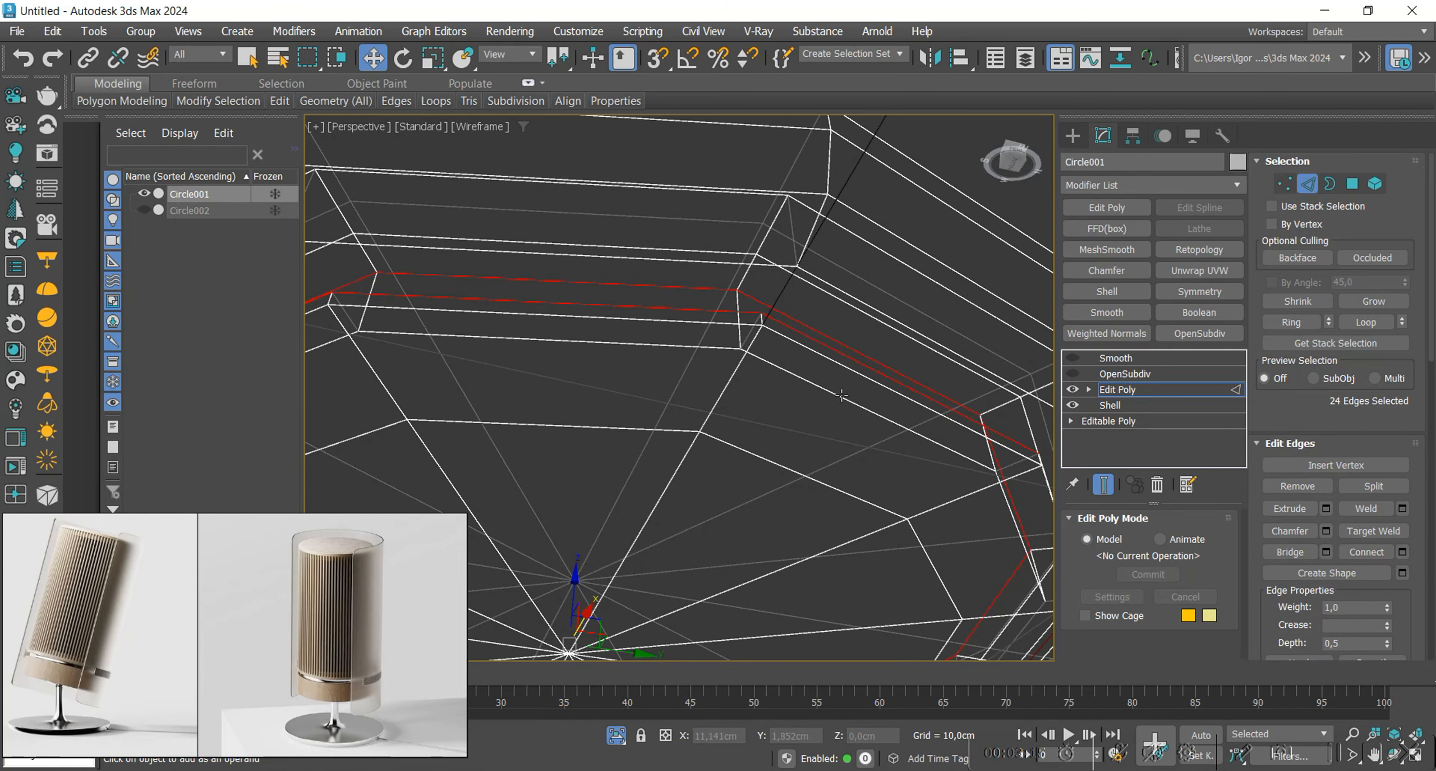
alt+middle_drag(842, 395, 822, 373)
ctrl+double_click(821, 373)
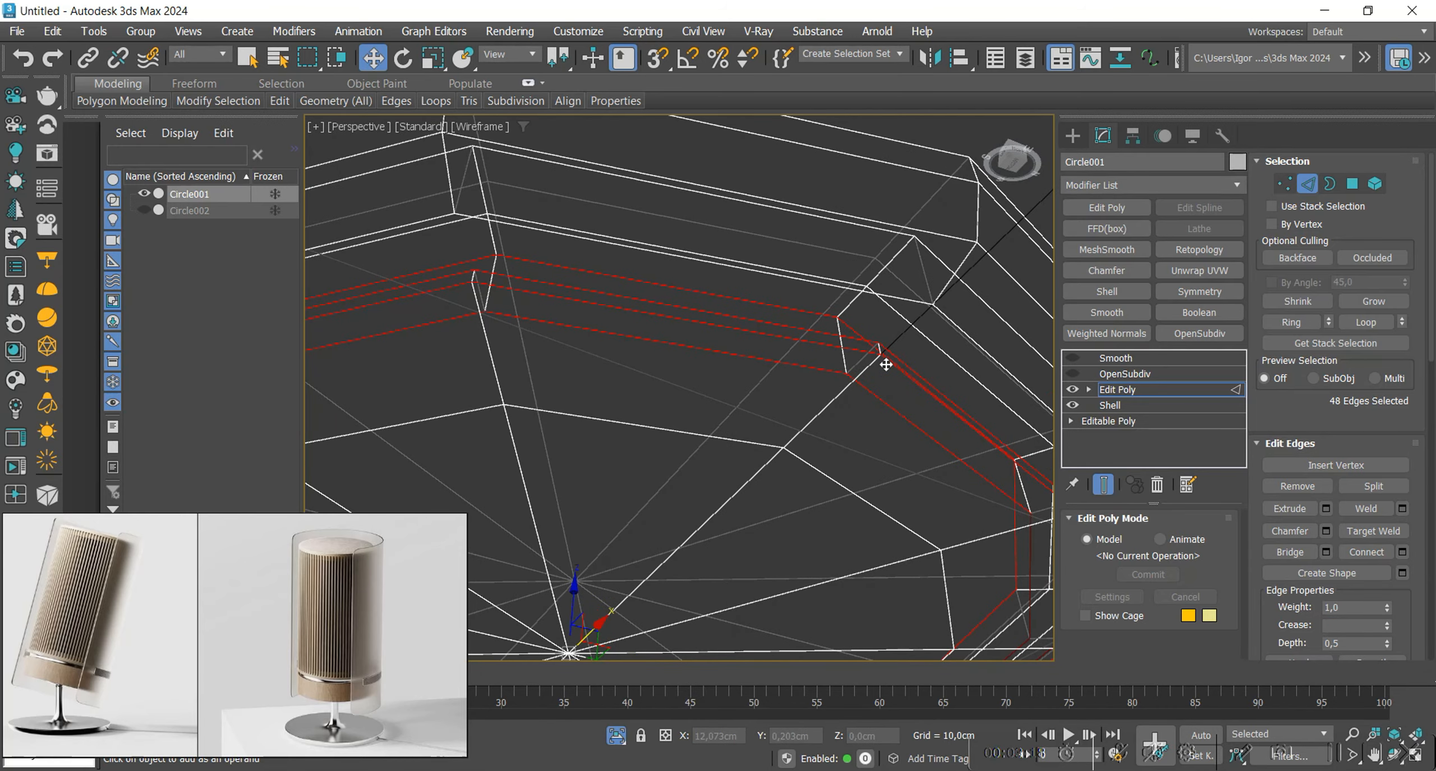
key(F3)
scroll(805, 386, down, 3)
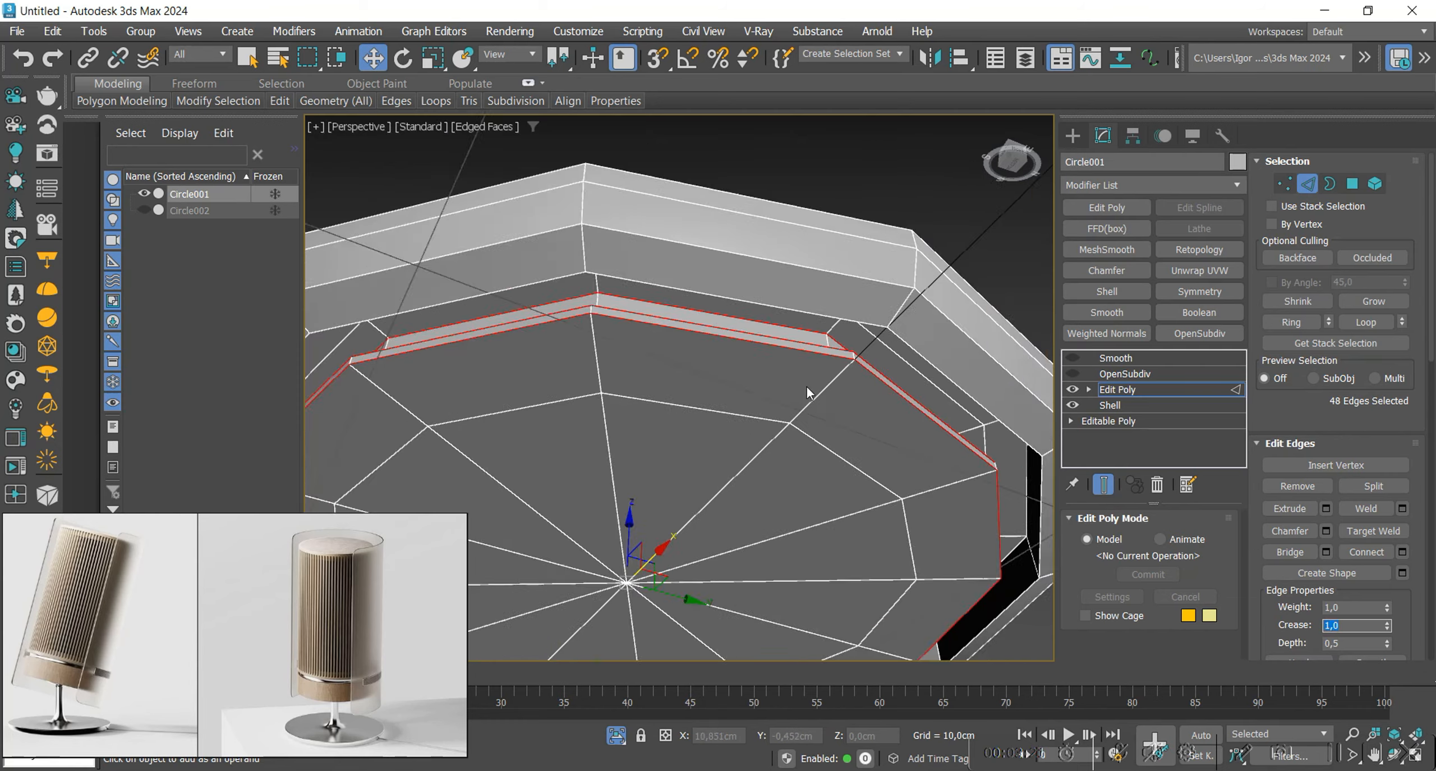
Turn the OpenSubdiv and Smooth modifiers back on and check the base disc's underside without edges shown.
key(2)
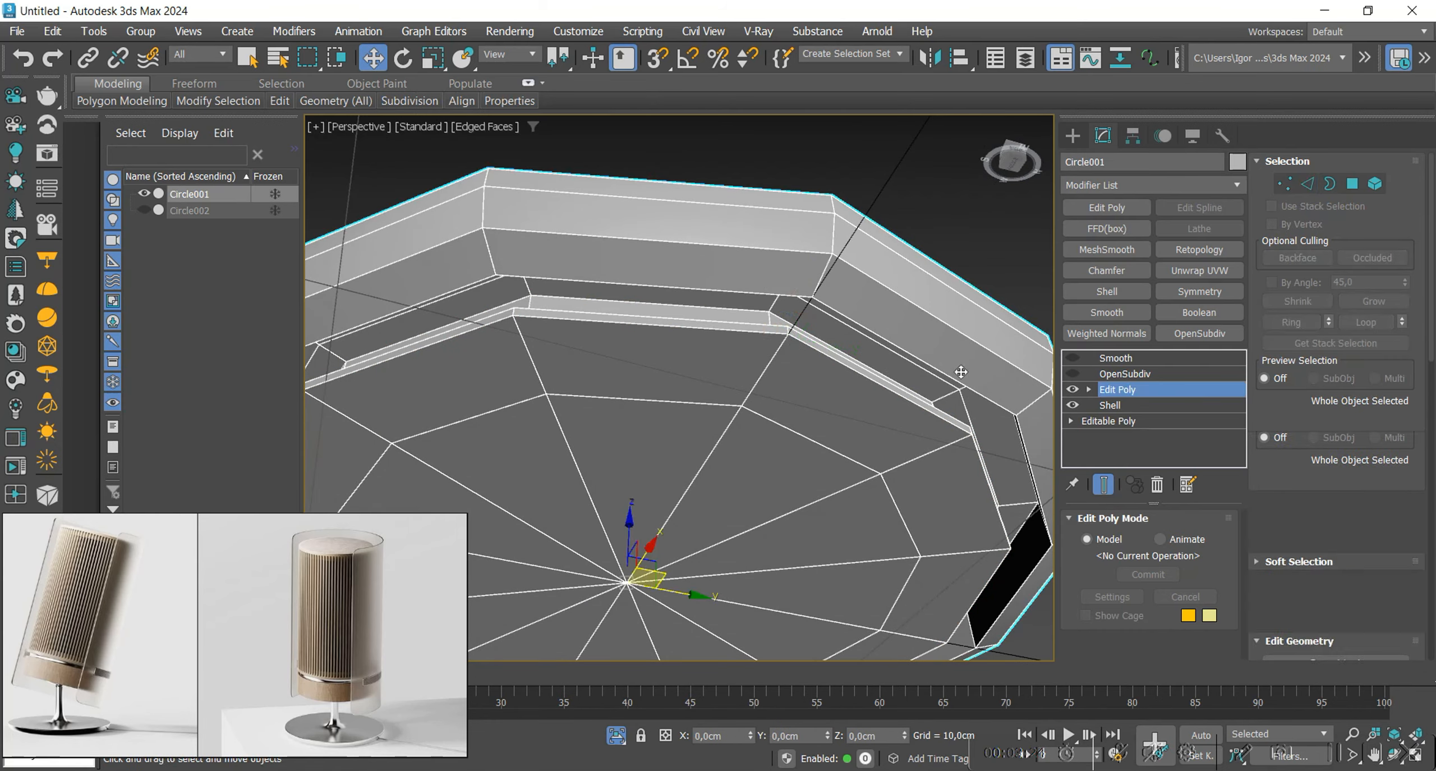
click(1071, 374)
click(1071, 358)
key(F4)
scroll(849, 329, down, 2)
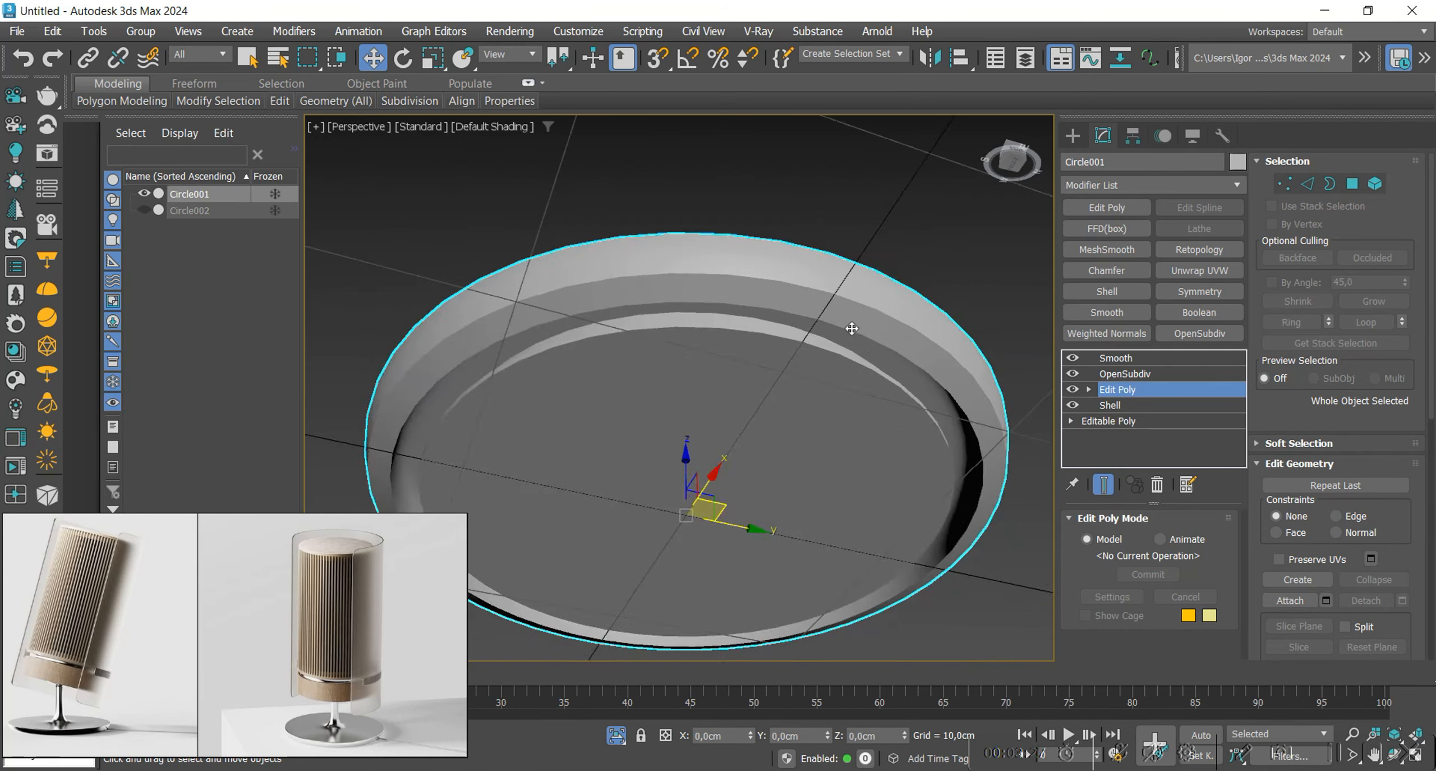
mouse_move(849, 329)
alt+middle_down()
mouse_move(817, 407)
mouse_move(829, 379)
alt+middle_up()
Exit isolation and cut the shelled strip out of the base disc with a Boolean modifier.
click(880, 220)
click(616, 735)
click(782, 241)
click(1199, 312)
click(1204, 538)
click(782, 256)
Check the cut cable slot and convert the base disc to an editable poly.
alt+middle_drag(785, 370, 824, 328)
key(F4)
right_click(806, 376)
click(1004, 646)
key(F4)
Apply a Symmetry modifier mirrored on the Y axis to the base disc and collapse it.
scroll(833, 318, down, 2)
scroll(825, 328, up, 2)
click(1199, 291)
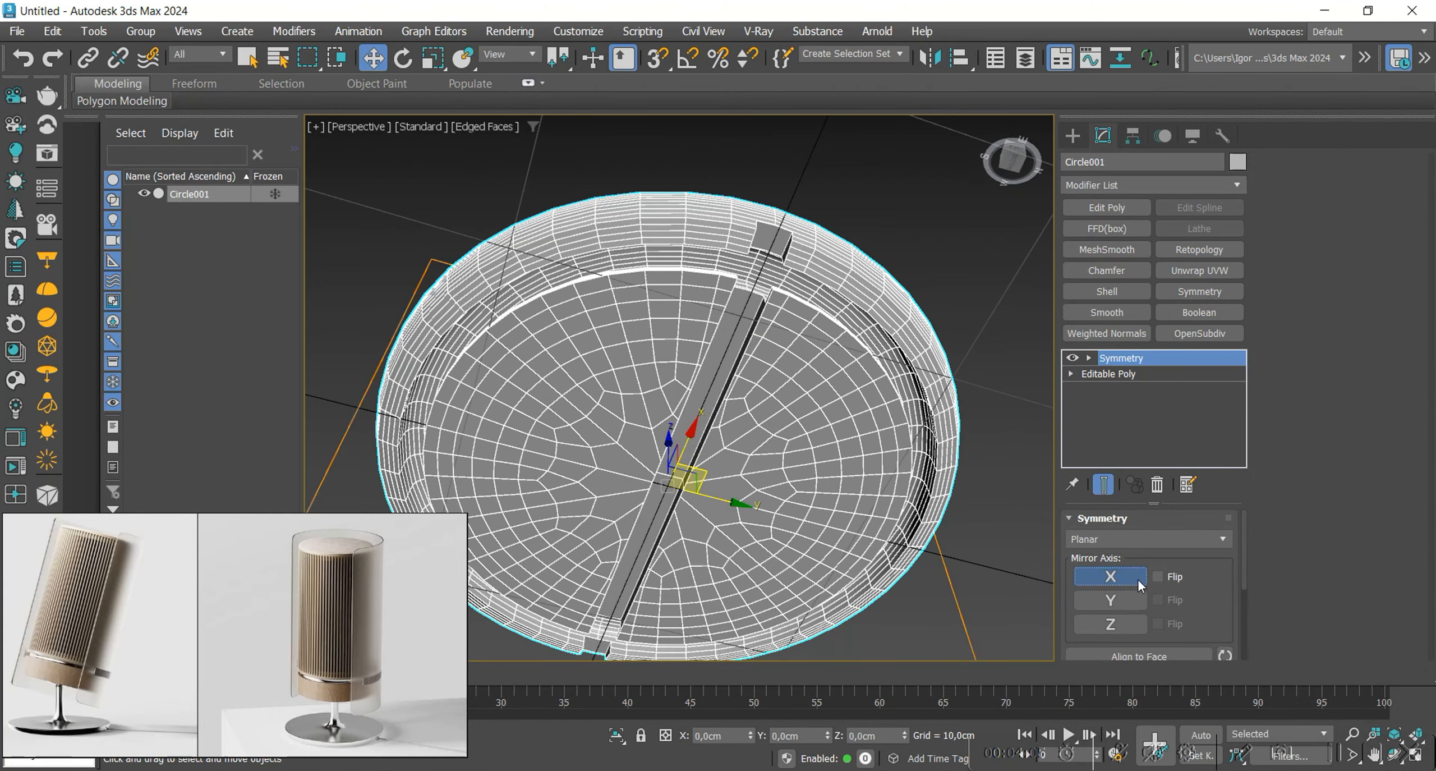
click(1109, 599)
alt+middle_drag(785, 393, 779, 447)
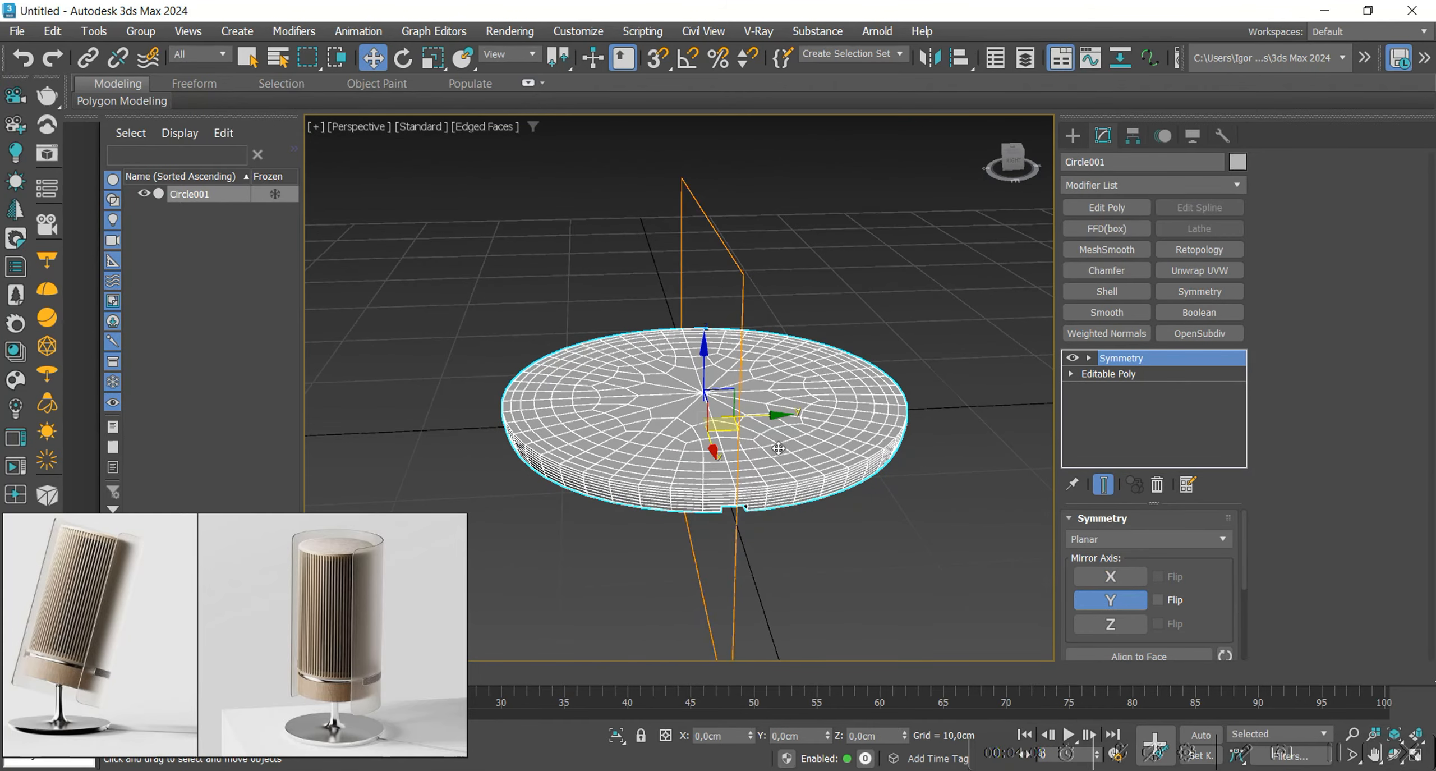
key(alt+c)
Delete the upper half of the base disc's vertices, as seen from the top, leaving a half disc.
key(1)
key(t)
key(z)
key(F3)
key(F3)
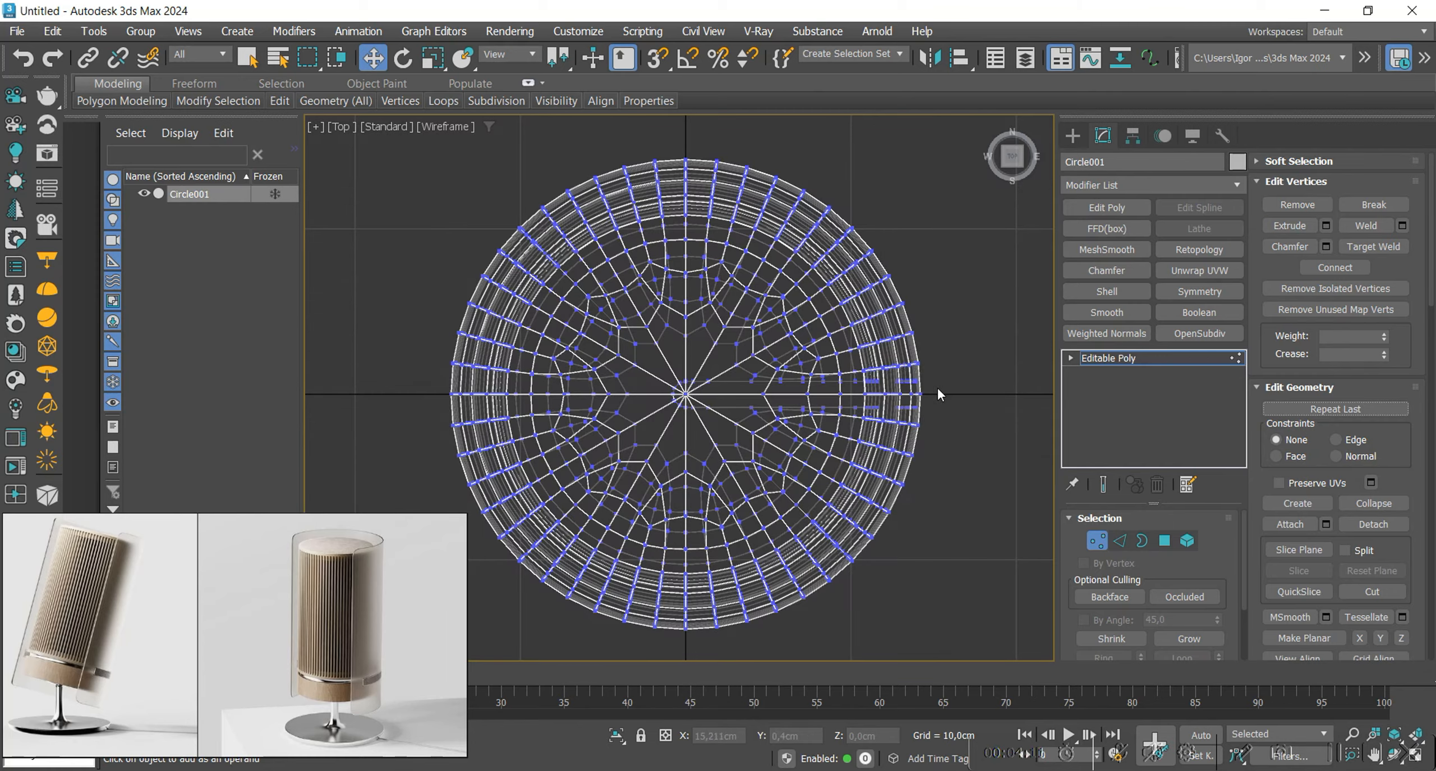
mouse_move(940, 394)
mouse_down()
mouse_move(328, 198)
mouse_move(327, 145)
mouse_up()
key(F3)
mouse_move(482, 297)
alt+middle_down()
mouse_move(704, 474)
mouse_move(711, 410)
mouse_move(657, 391)
mouse_move(685, 413)
mouse_move(1034, 367)
mouse_move(1001, 341)
alt+middle_up()
key(Delete)
key(F4)
scroll(715, 414, up, 3)
key(1)
Retopologize the half disc using ReForm with a face count of 500, and convert the result to an editable poly.
click(1199, 249)
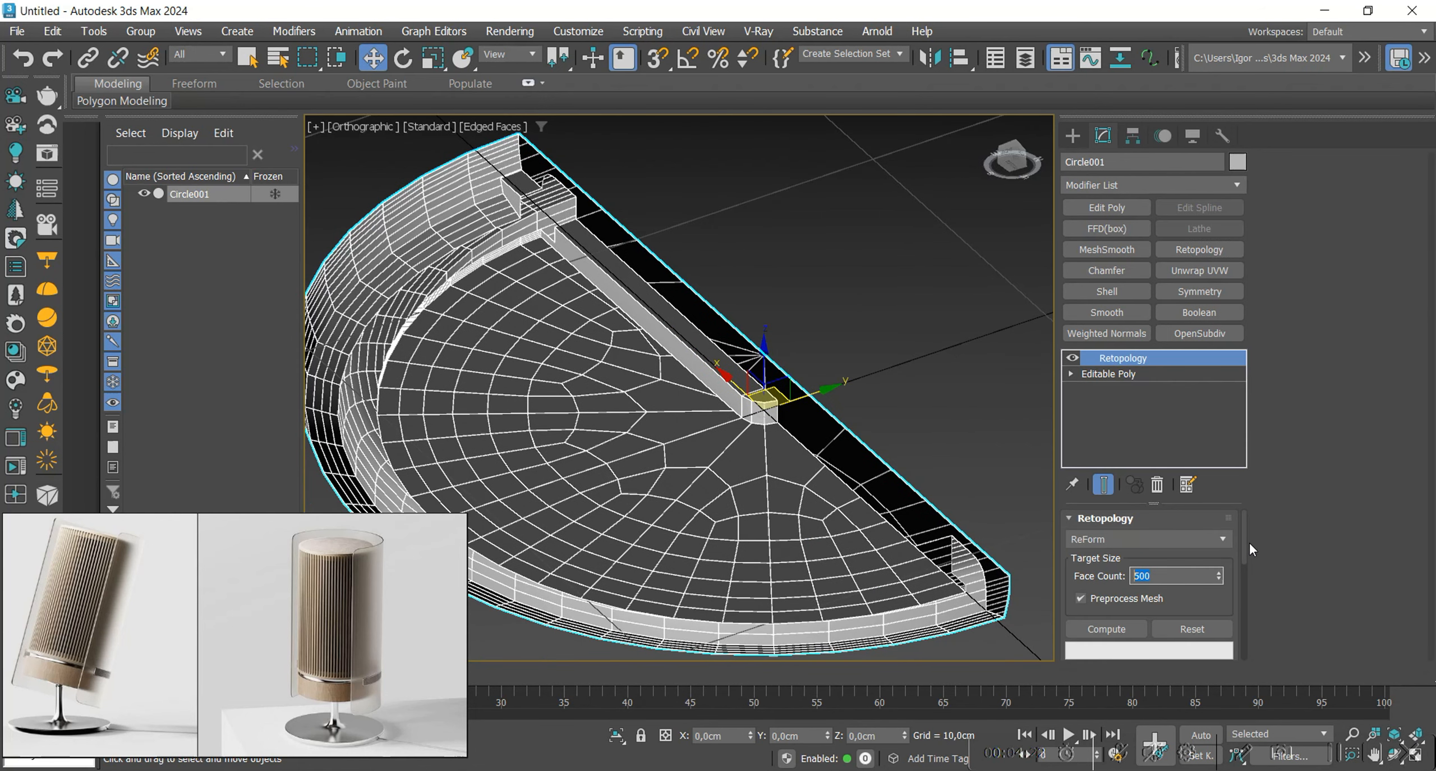
mouse_move(1248, 541)
mouse_down()
mouse_move(1254, 613)
mouse_move(1234, 527)
mouse_up()
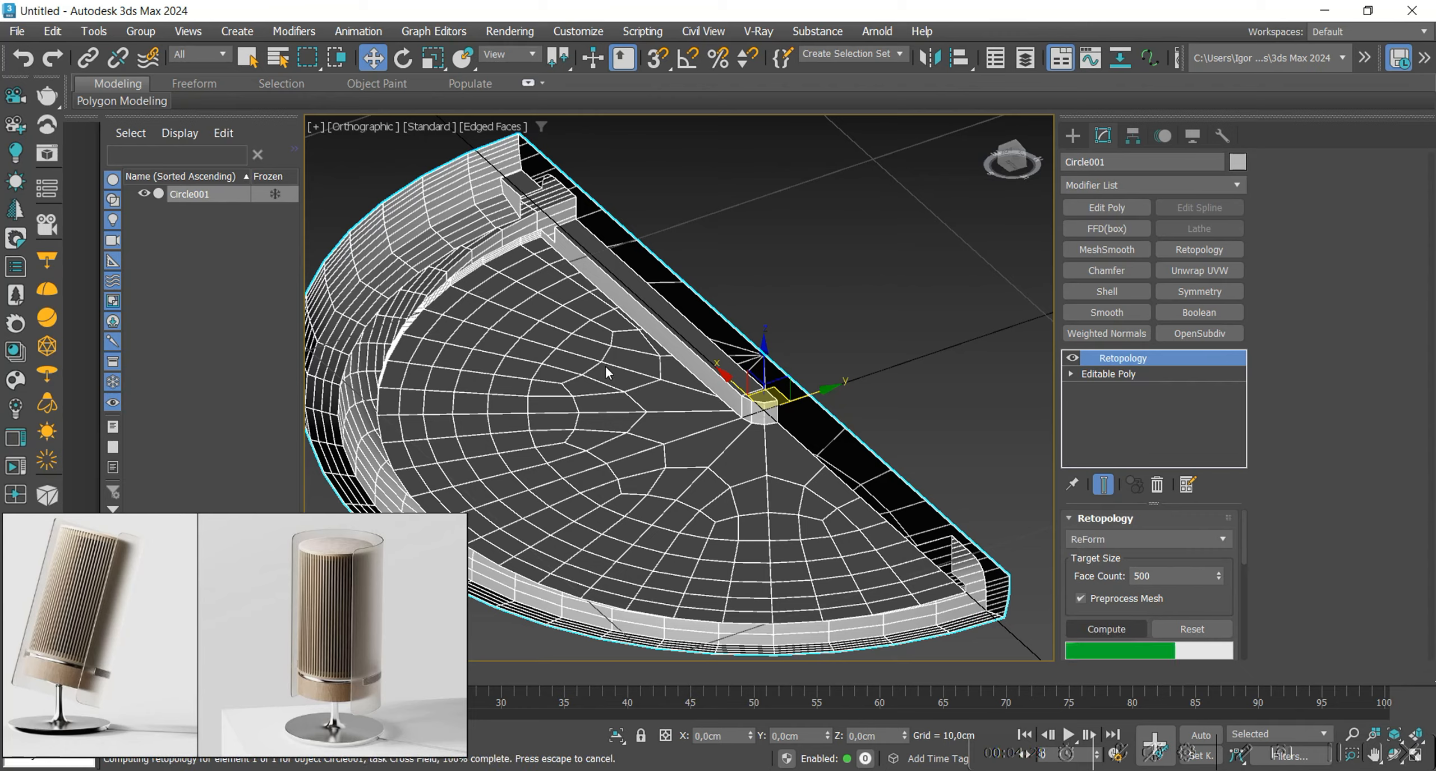
alt+middle_drag(654, 372, 673, 426)
scroll(673, 425, up, 4)
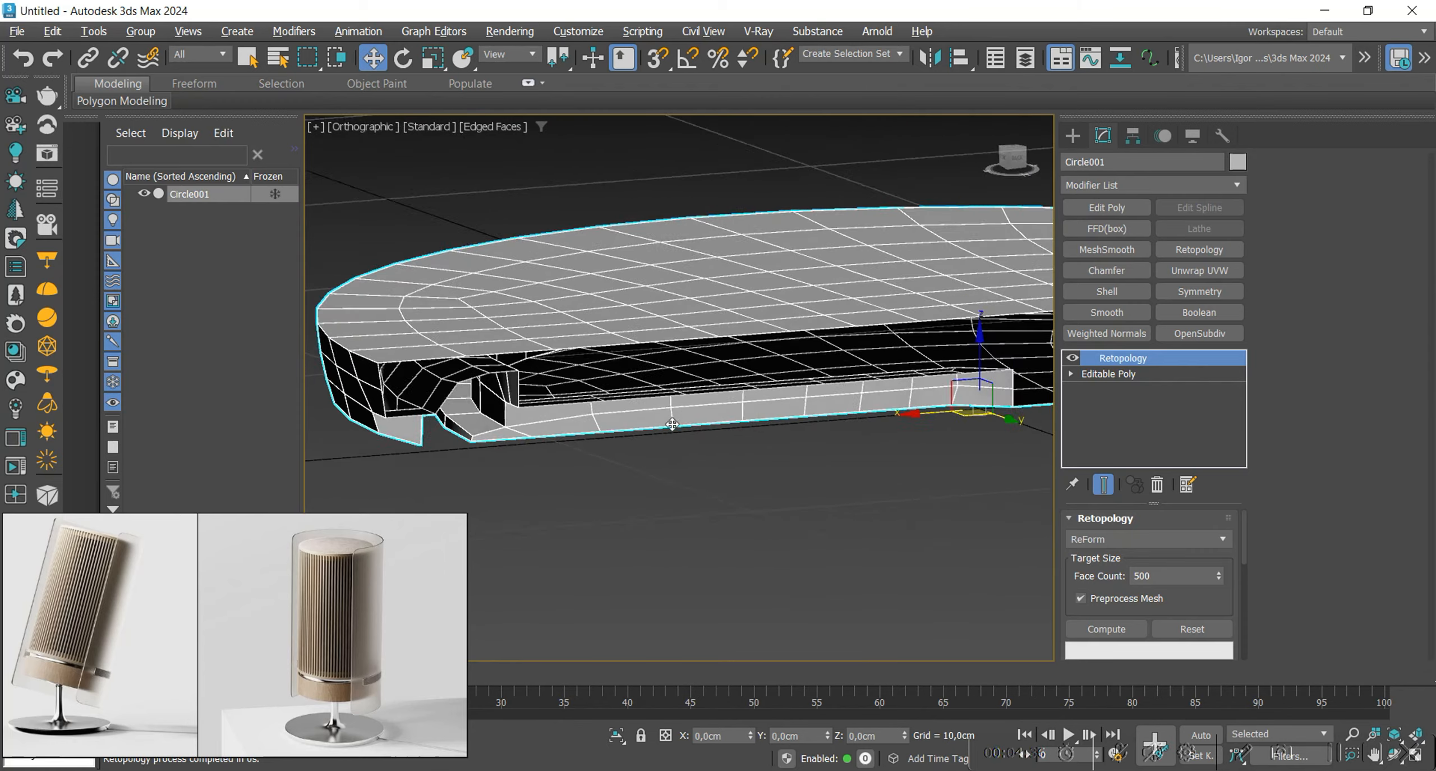
scroll(555, 411, up, 4)
key(ctrl+e)
Move the corner vertices at the slot's inner end diagonally toward the disc's cut edge.
key(1)
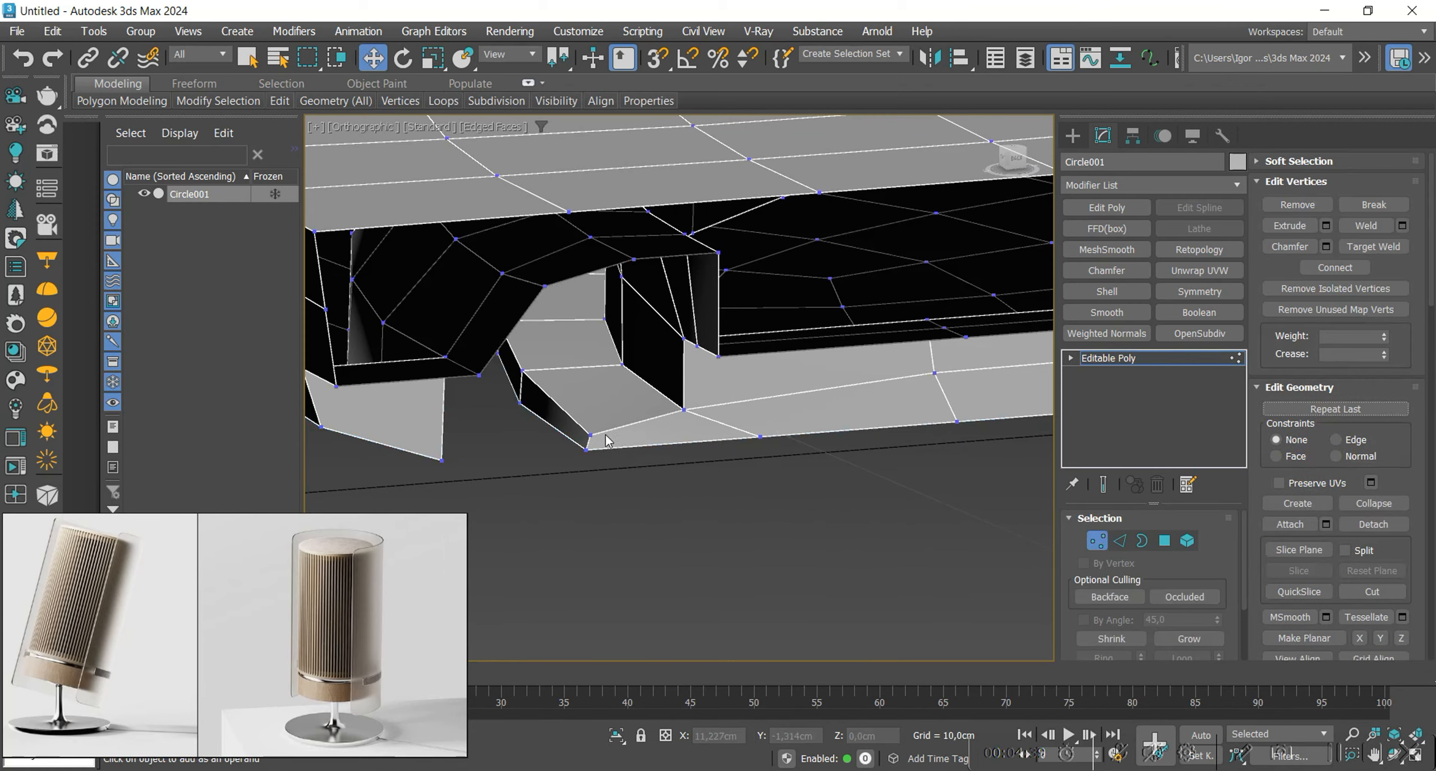
click(590, 436)
alt+middle_drag(592, 436, 829, 420)
key(s)
click(1009, 156)
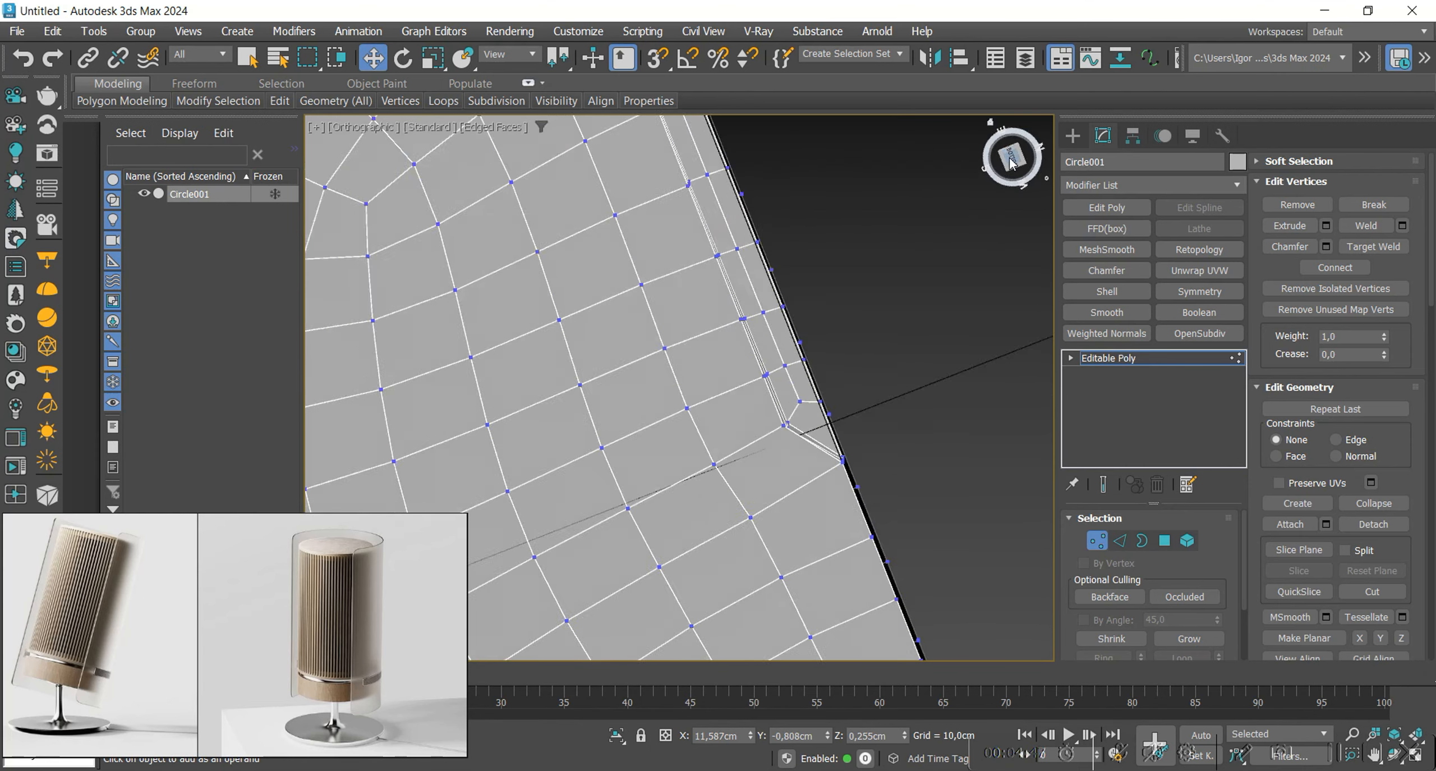
key(F3)
key(F3)
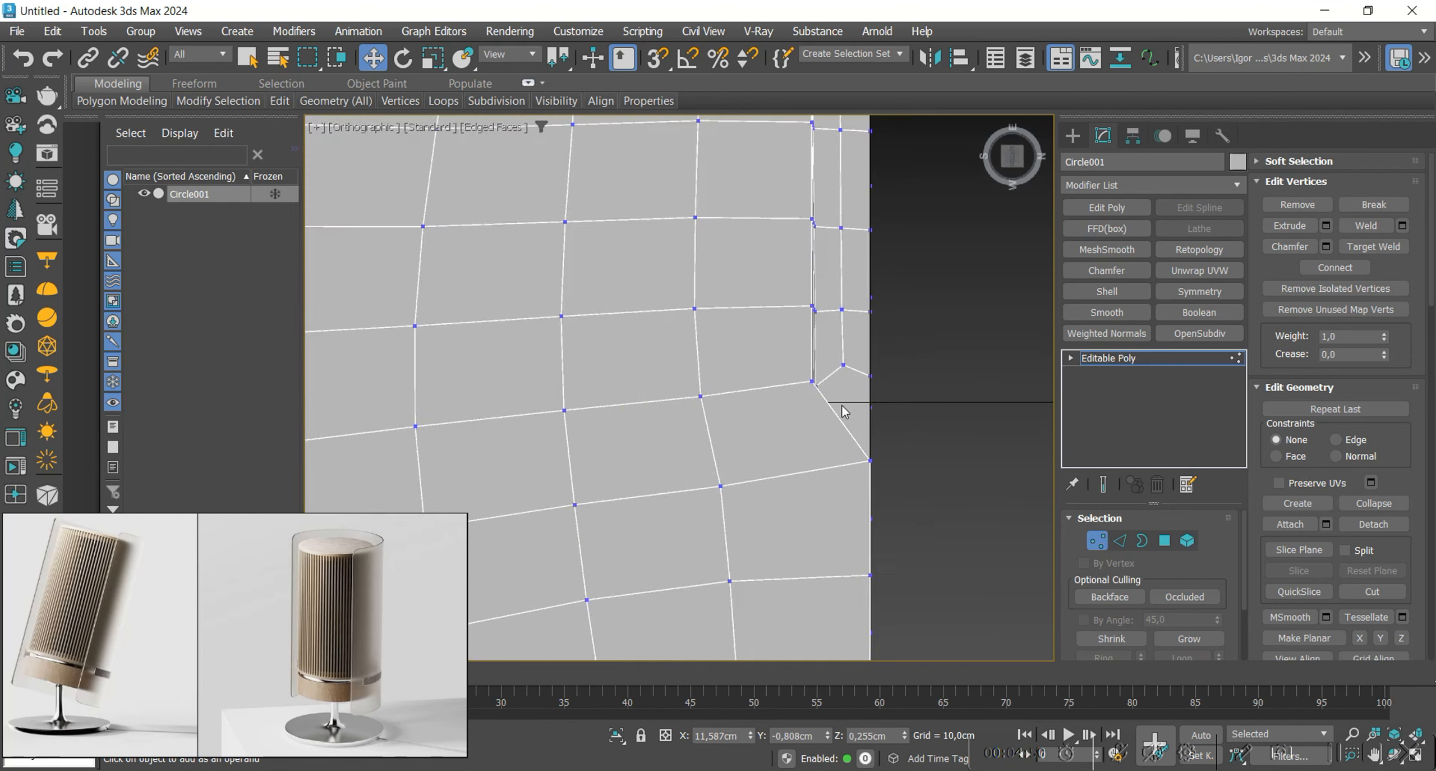
key(F3)
click(784, 343)
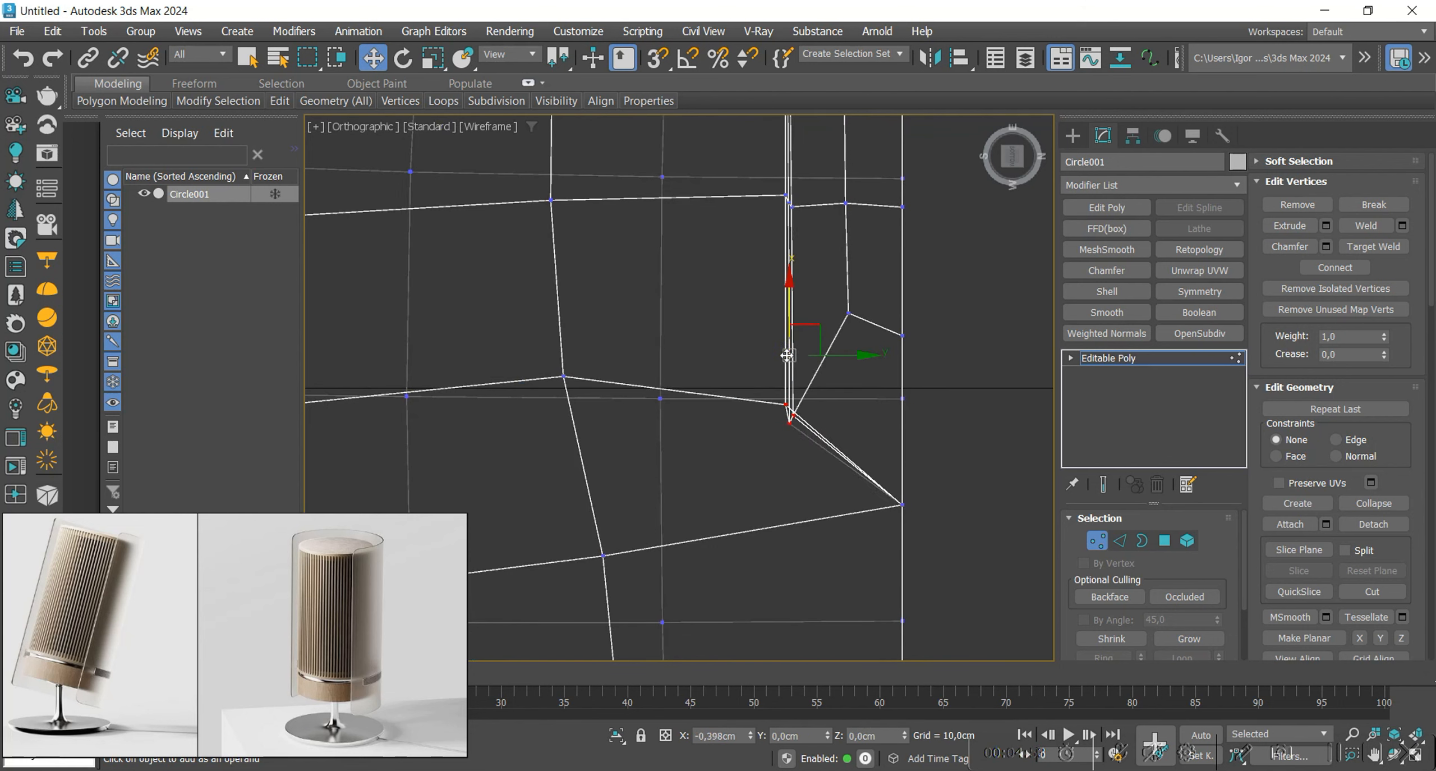
drag(839, 448, 846, 448)
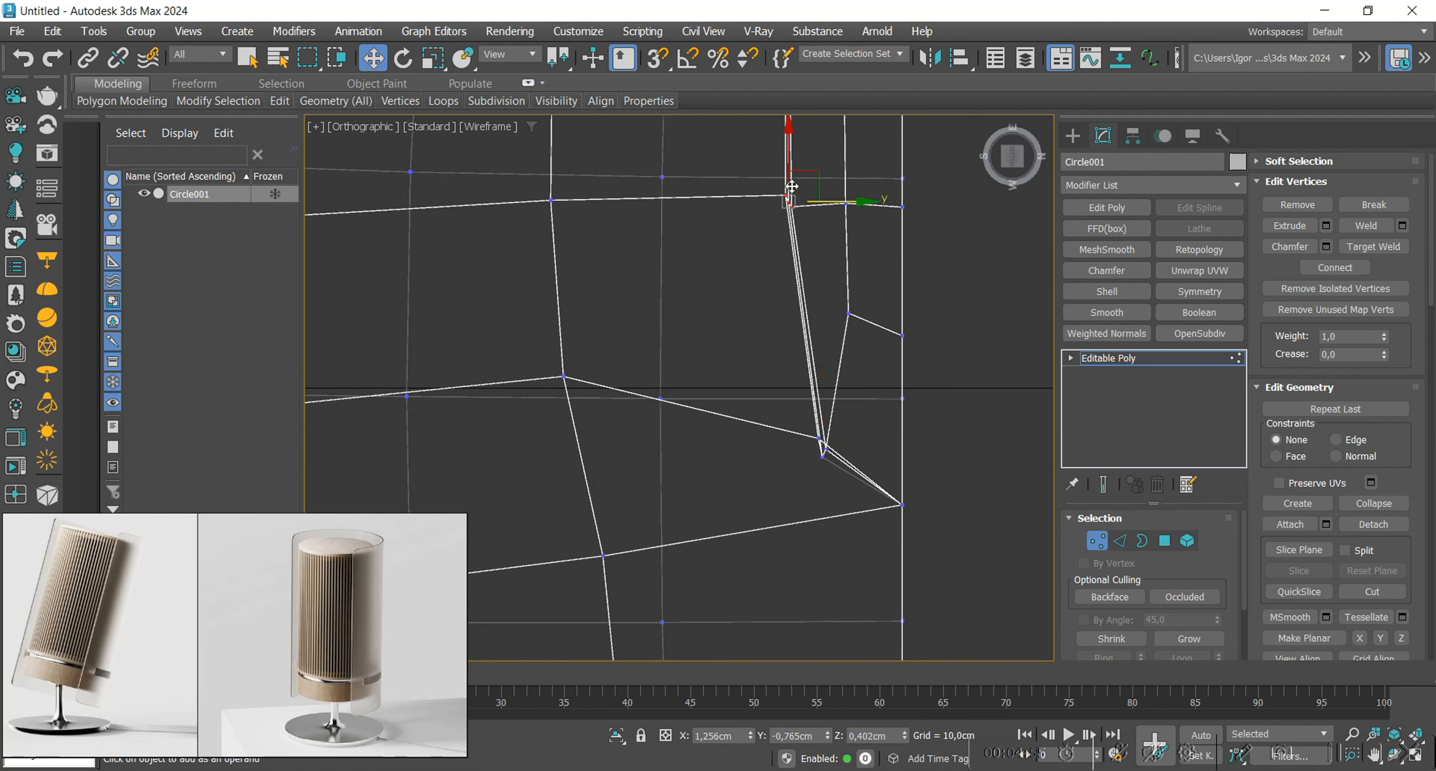
Shift the next slot wall vertices and the slot floor vertices along X toward the slot's inner end.
drag(790, 186, 813, 322)
middle_drag(875, 324, 793, 379)
click(793, 379)
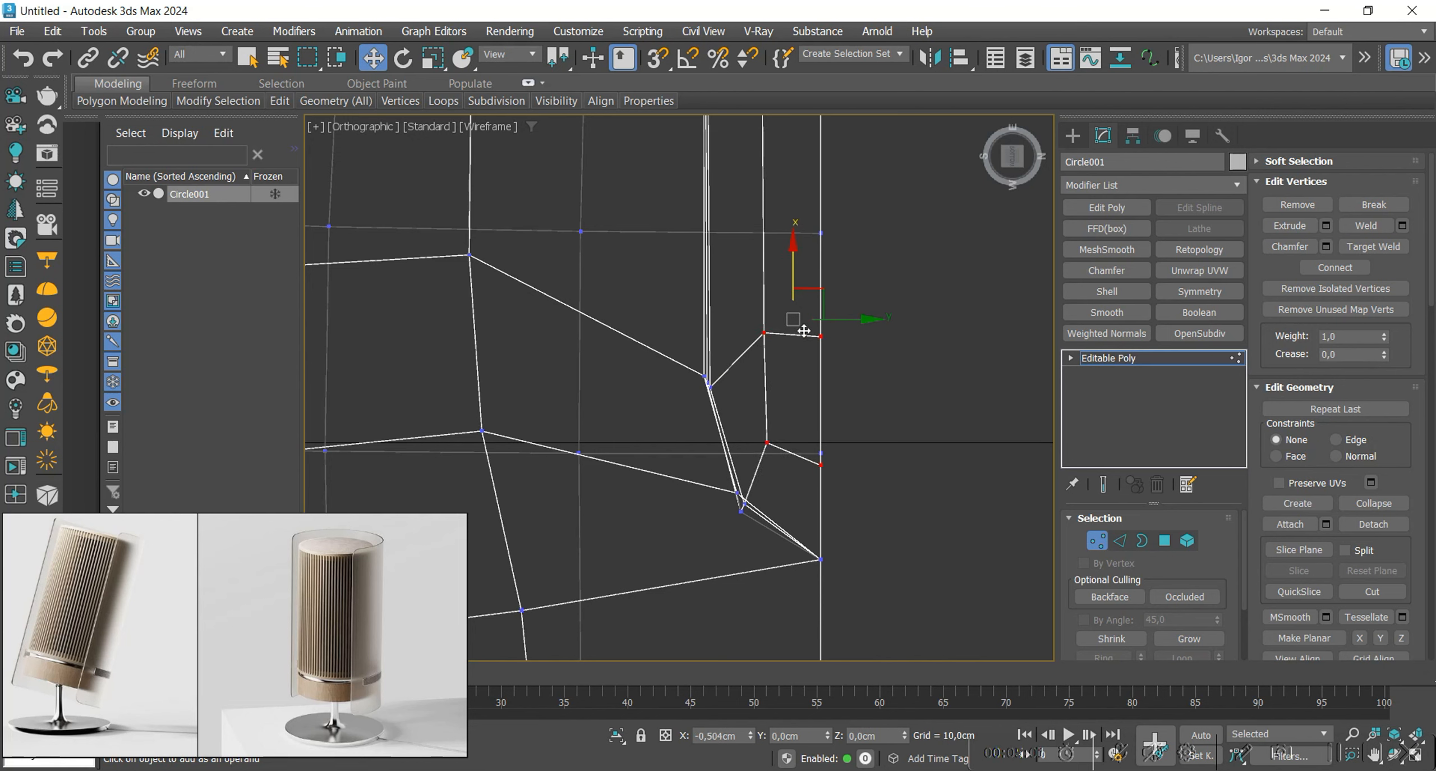
Move the underside vertices beside the slot along X toward the slot's inner end to even out the surrounding mesh.
scroll(664, 348, down, 2)
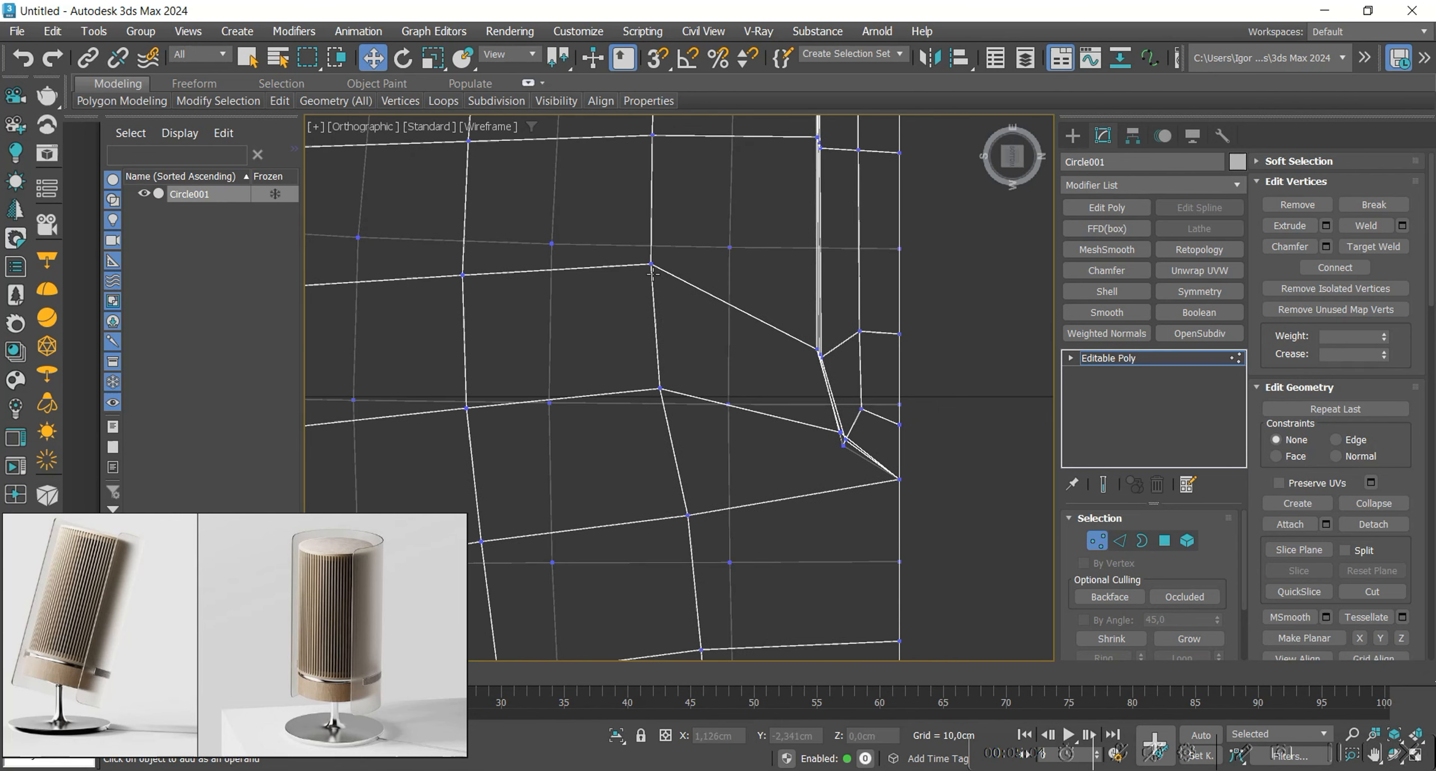
key(F3)
drag(656, 391, 657, 456)
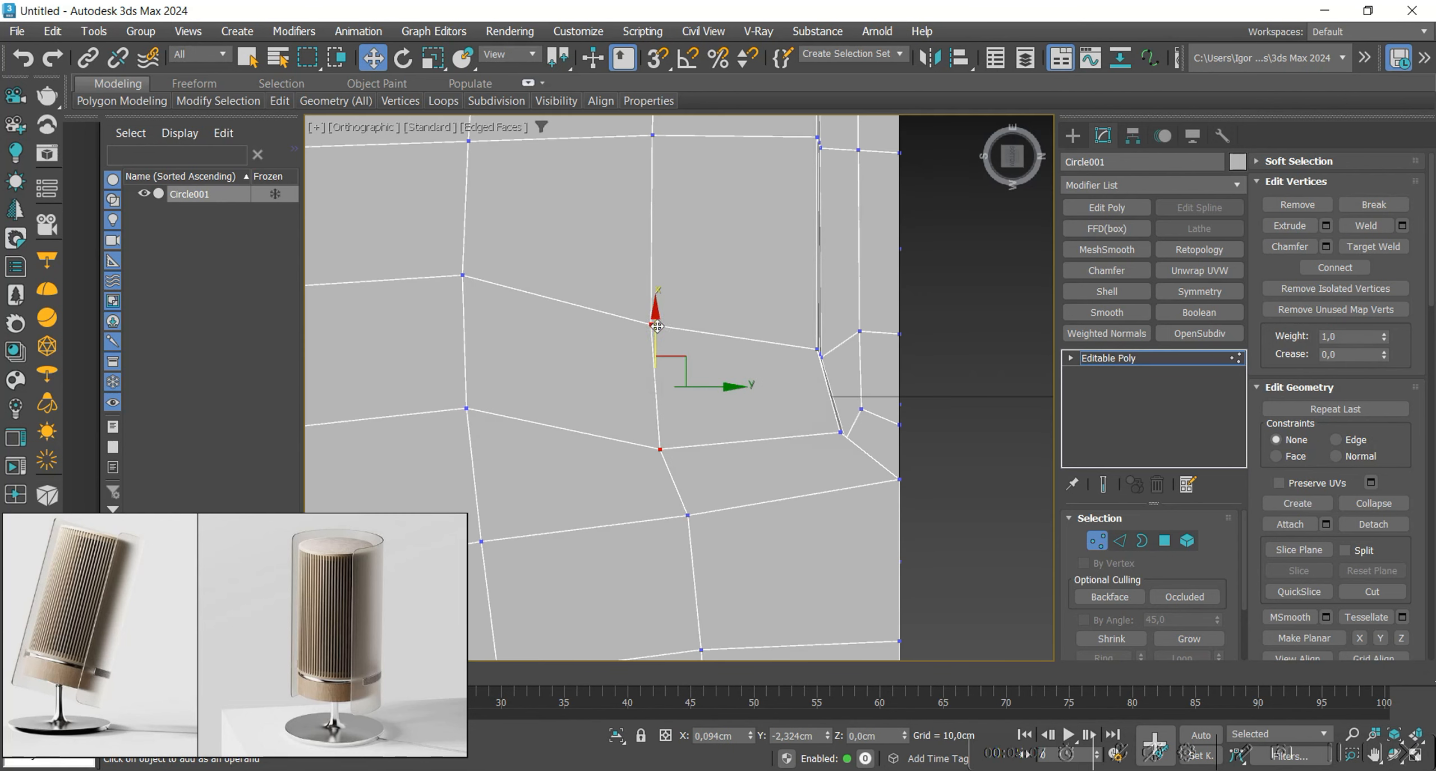
scroll(748, 334, down, 2)
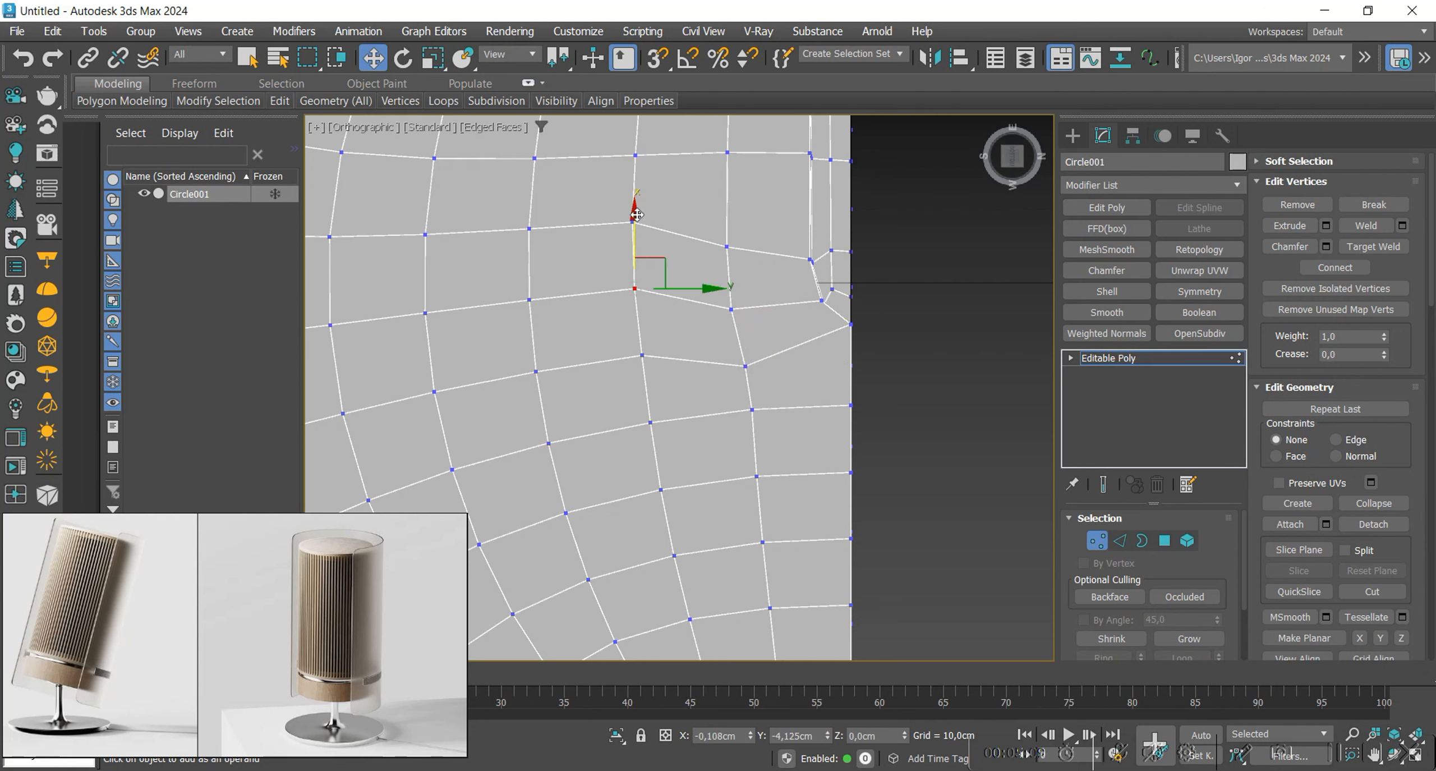
scroll(878, 333, up, 6)
Shift the next row of slot vertices and the adjacent underside vertex along X toward the slot's inner end.
key(F3)
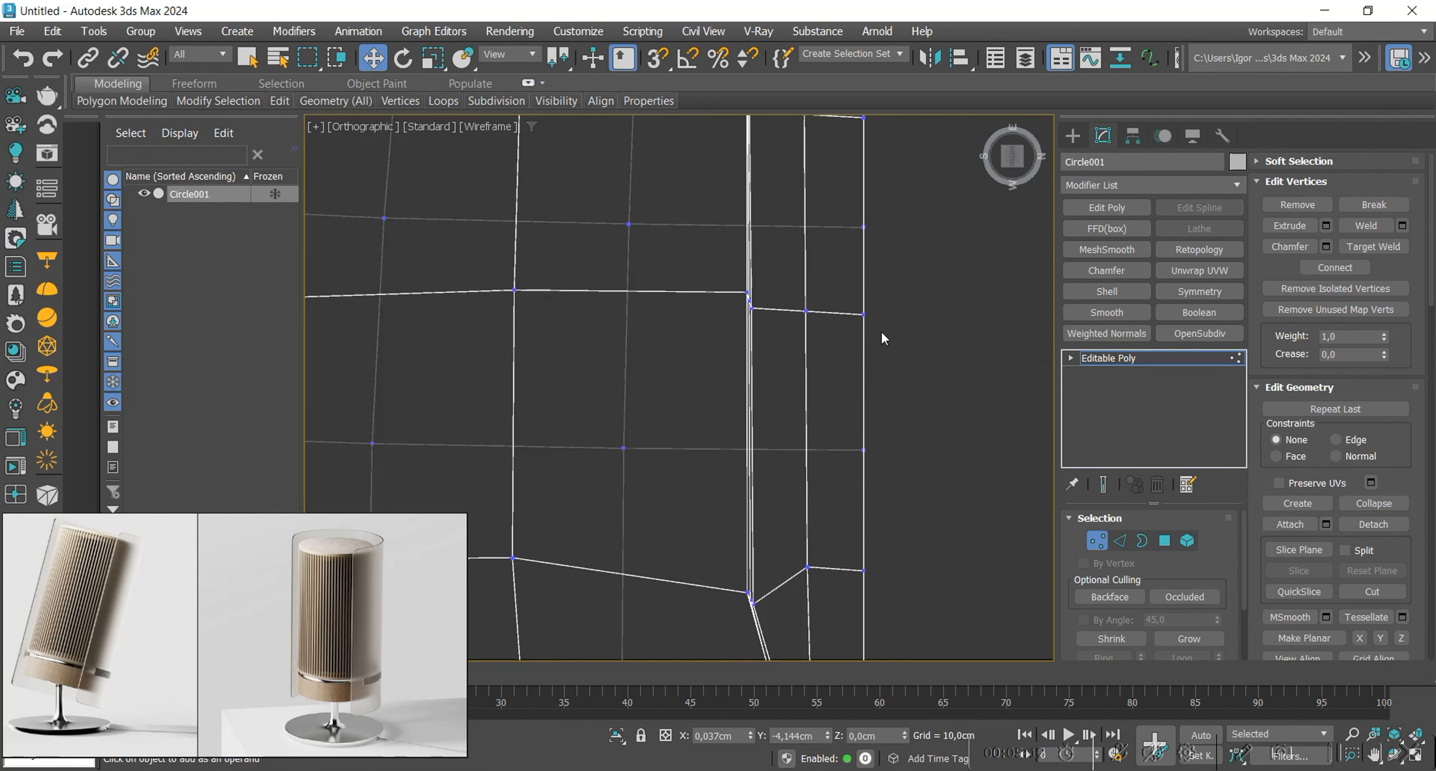
key(F3)
scroll(813, 295, down, 3)
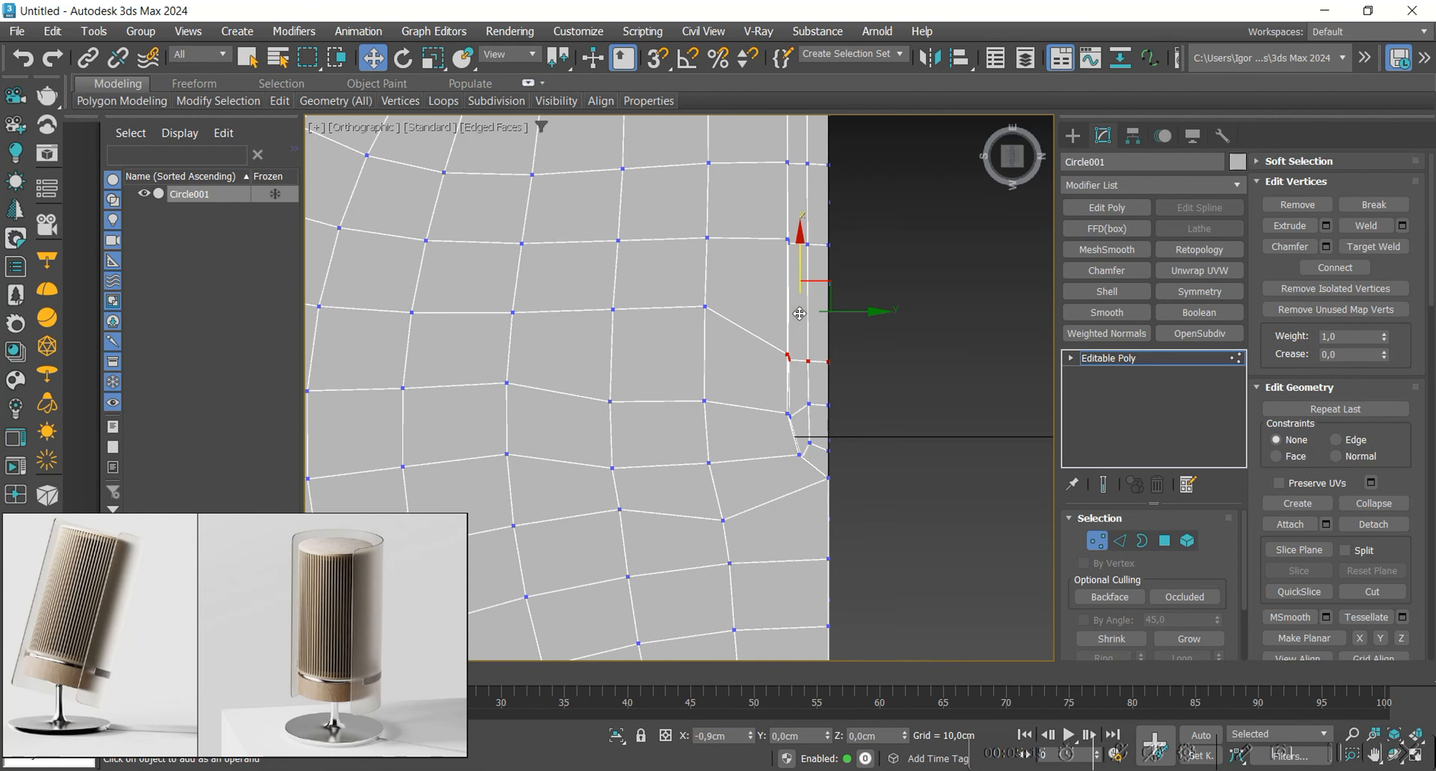
key(F3)
click(704, 306)
key(F3)
scroll(705, 308, down, 5)
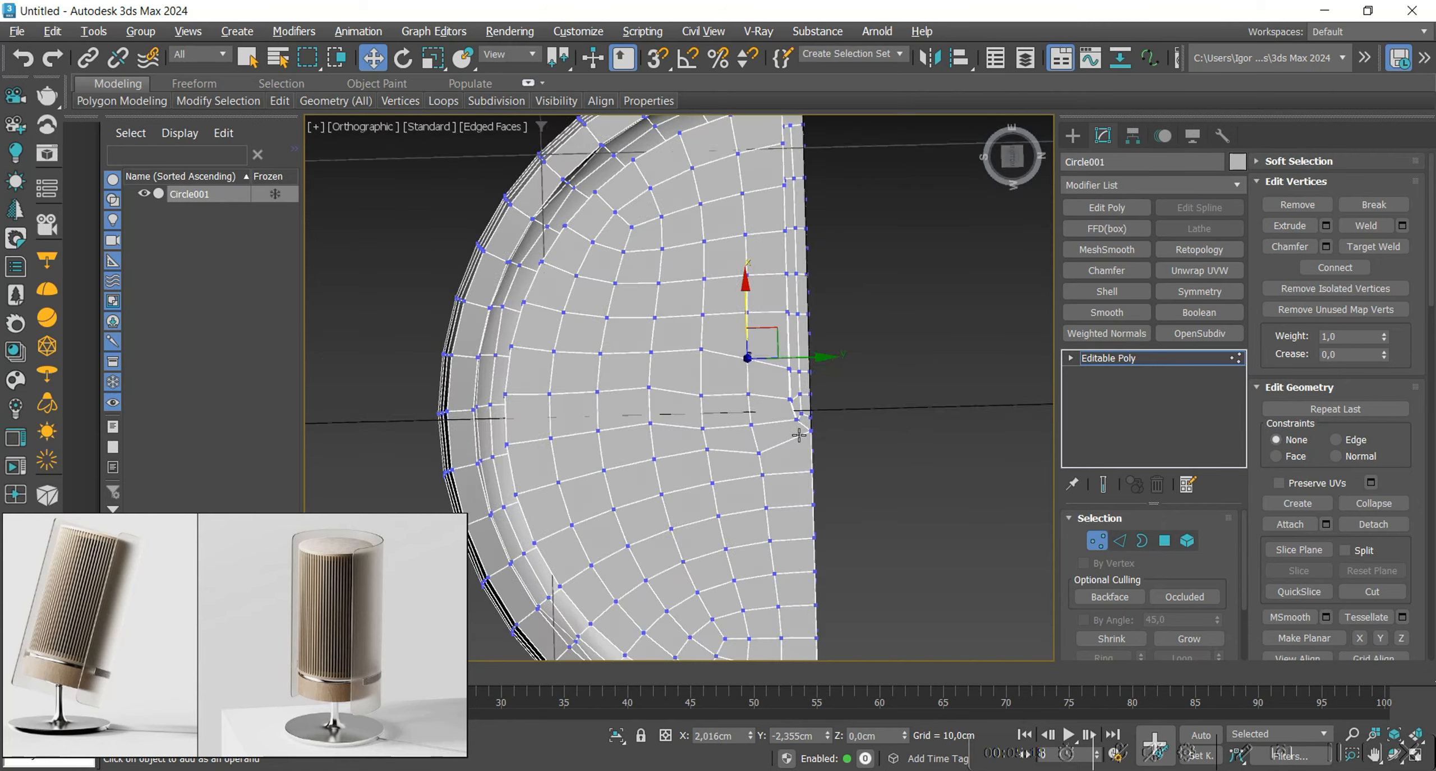
Mirror the half disc into a full disc with a Symmetry modifier on the Y axis, flipped.
alt+middle_drag(704, 308, 781, 348)
scroll(780, 348, up, 8)
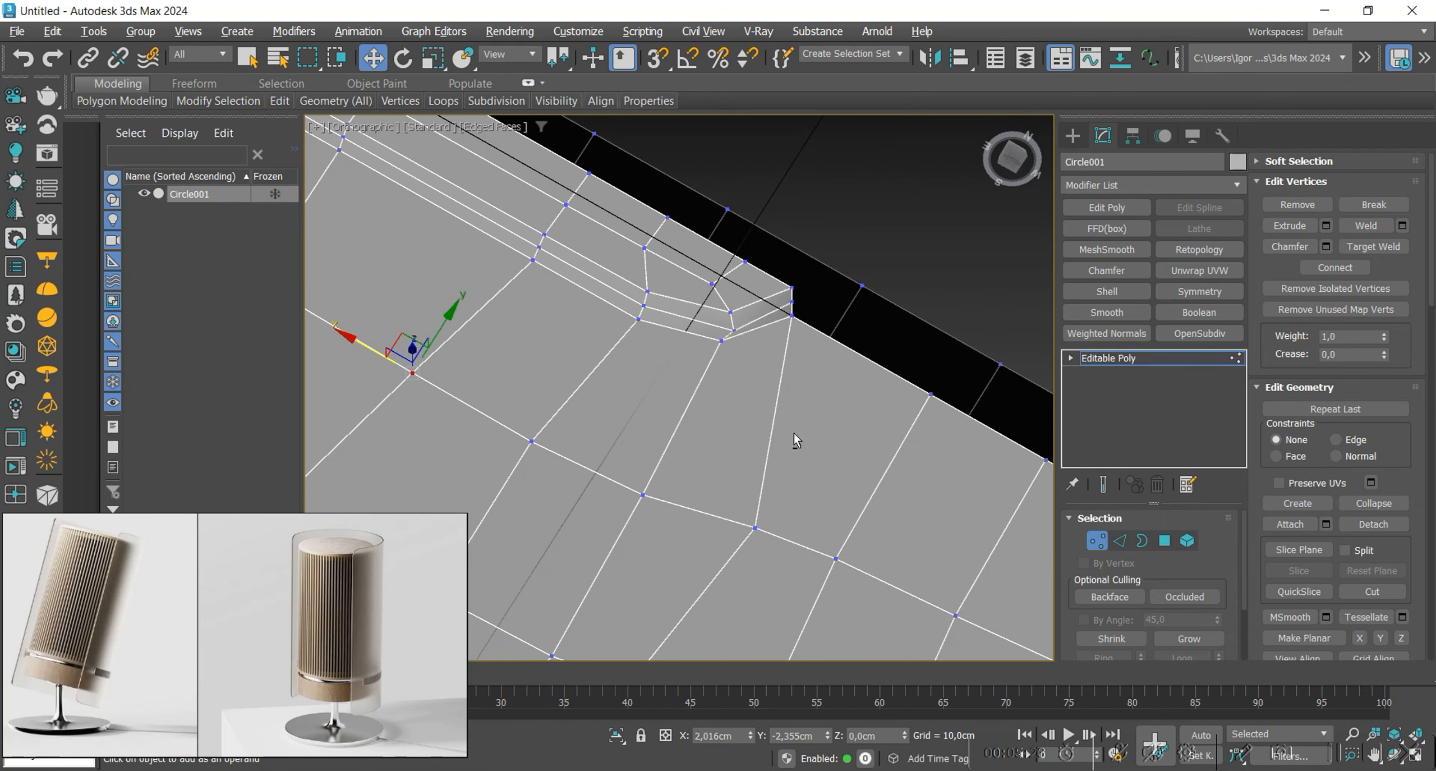
middle_drag(932, 562, 932, 555)
scroll(769, 417, down, 3)
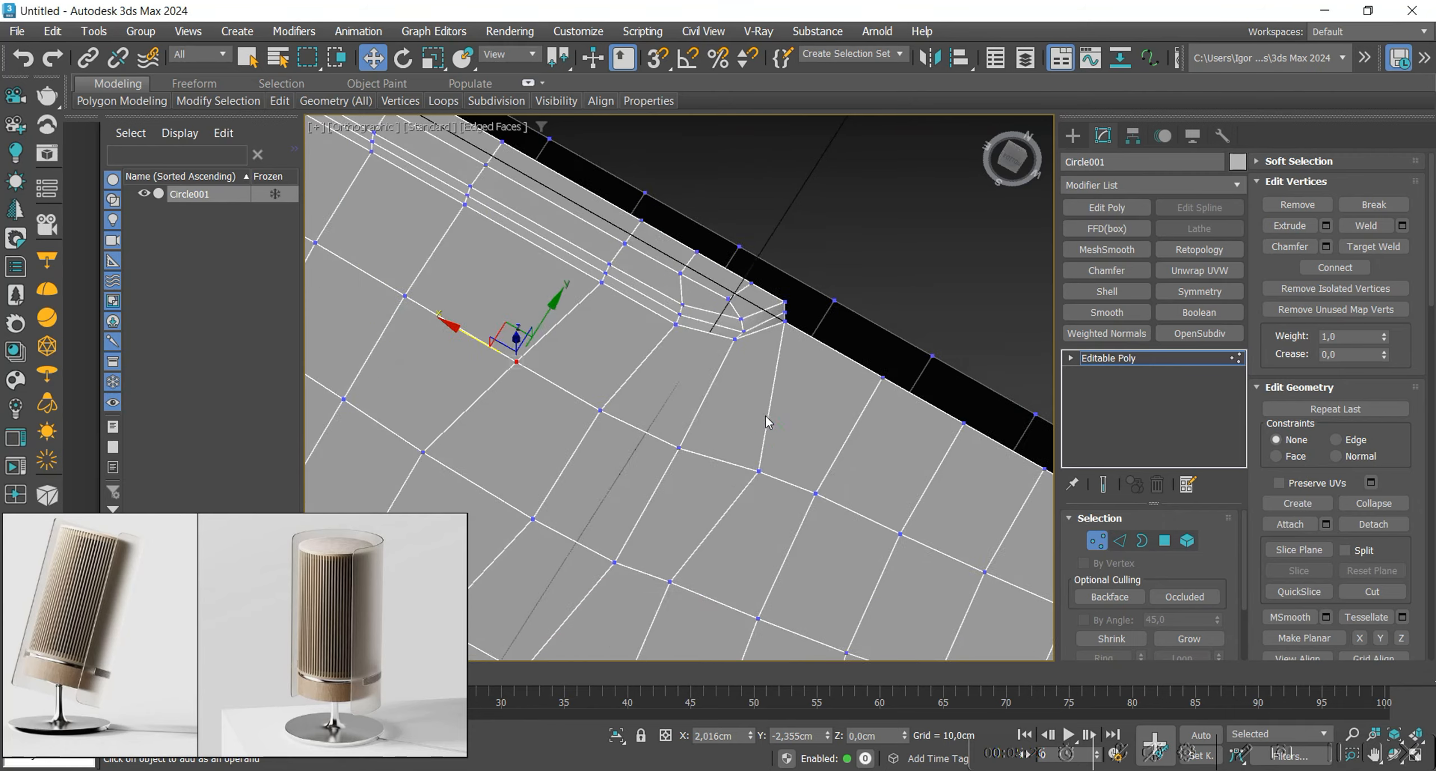
key(1)
scroll(744, 411, down, 5)
alt+middle_drag(744, 410, 711, 358)
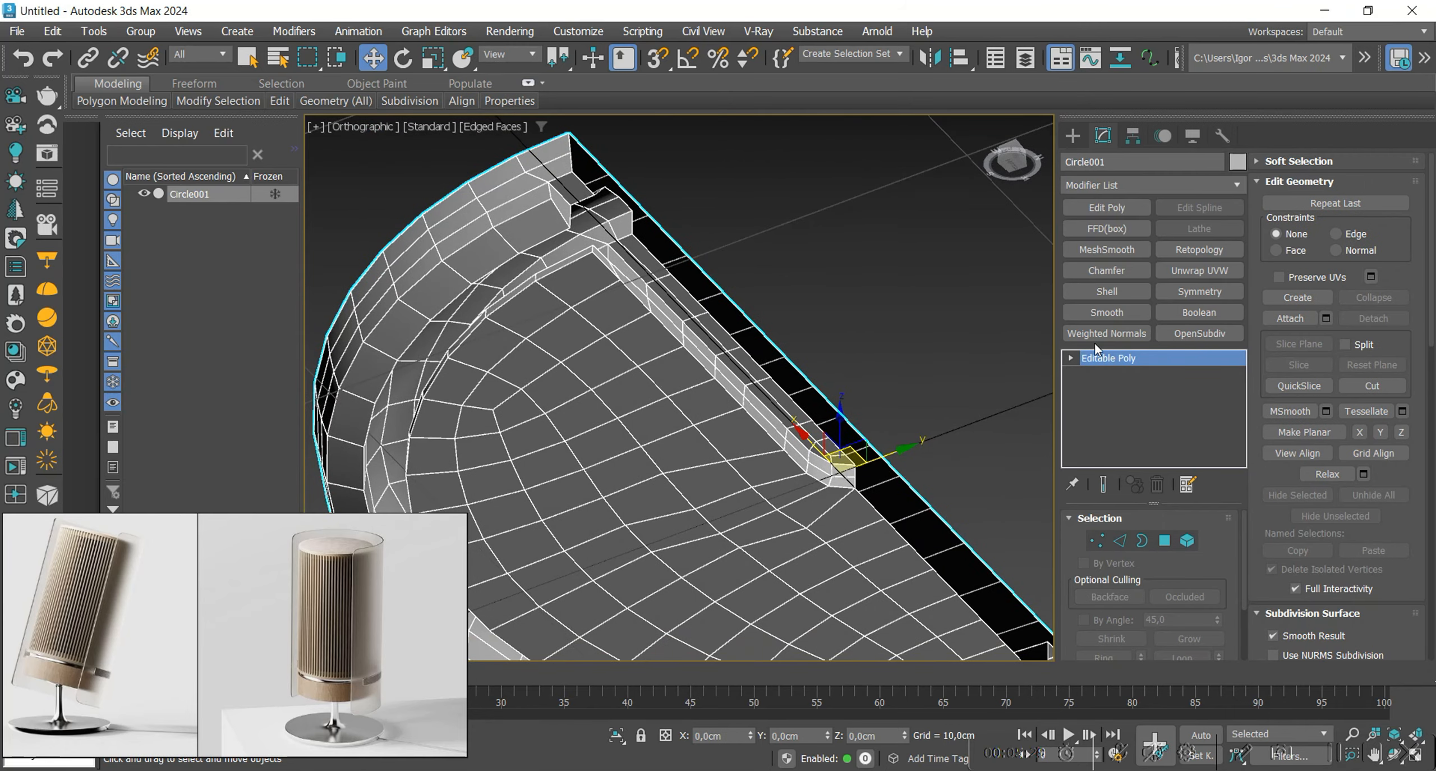
click(1197, 291)
click(1116, 599)
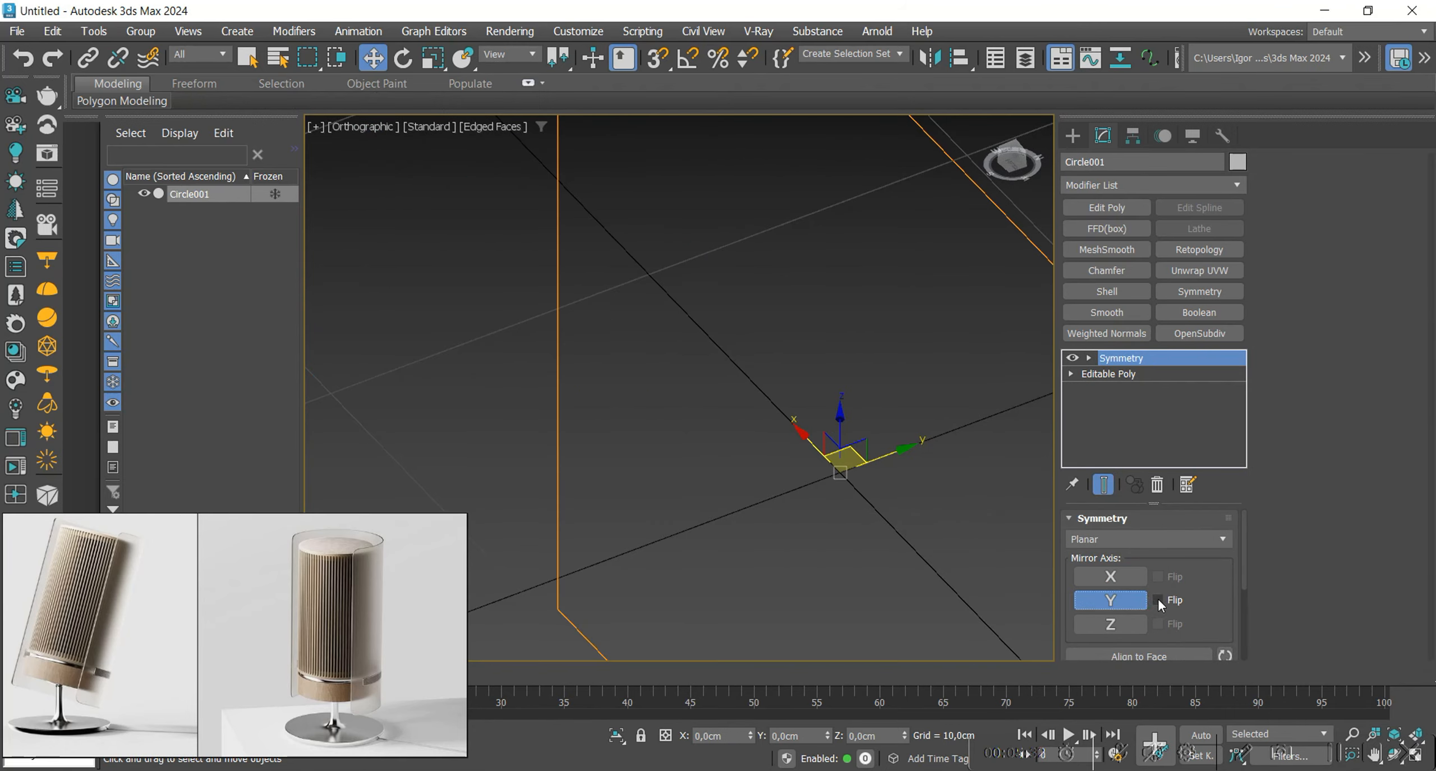
click(1157, 599)
middle_drag(827, 426, 818, 357)
Add an Edit Poly modifier and remove the diagonal edges running from the slot's tip into the underside.
click(1106, 207)
key(2)
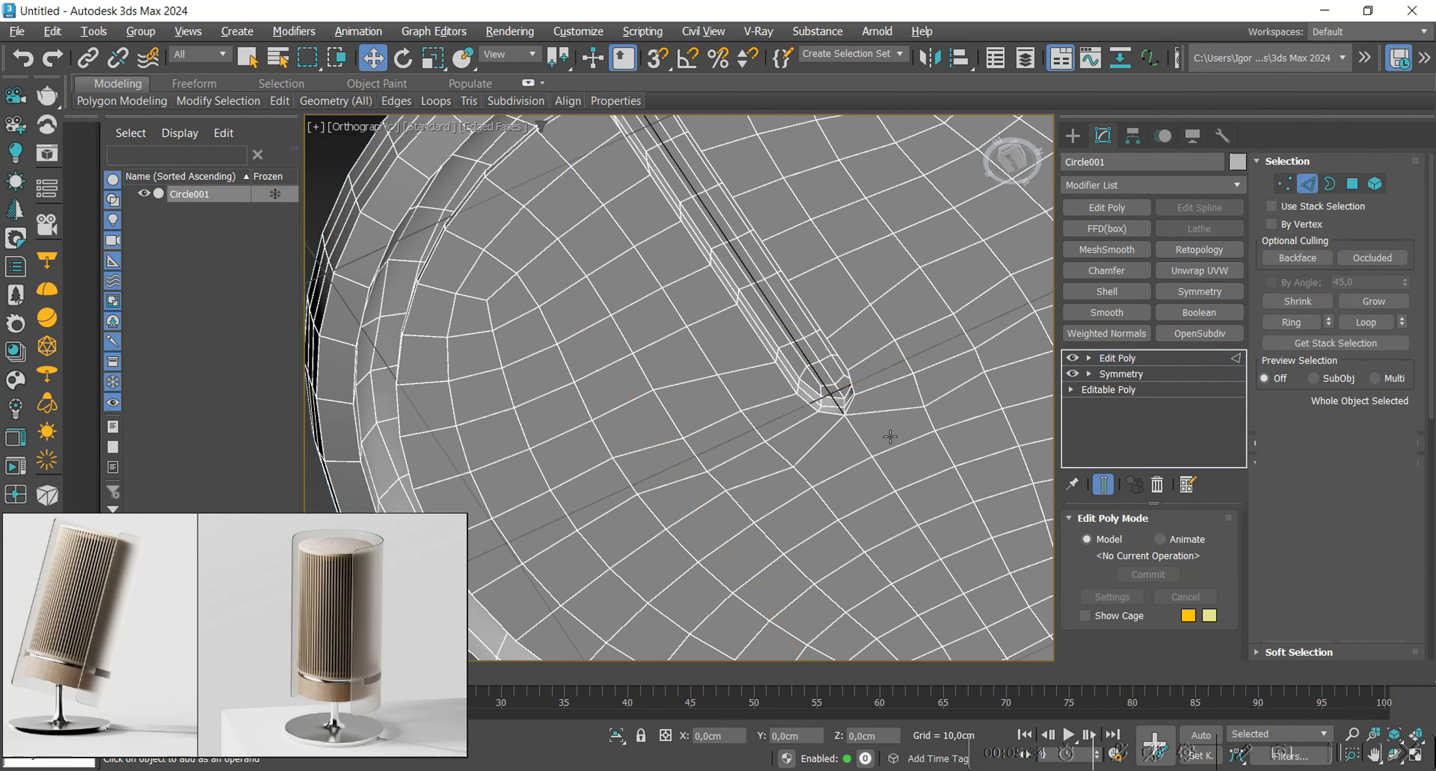
scroll(860, 409, up, 5)
click(860, 407)
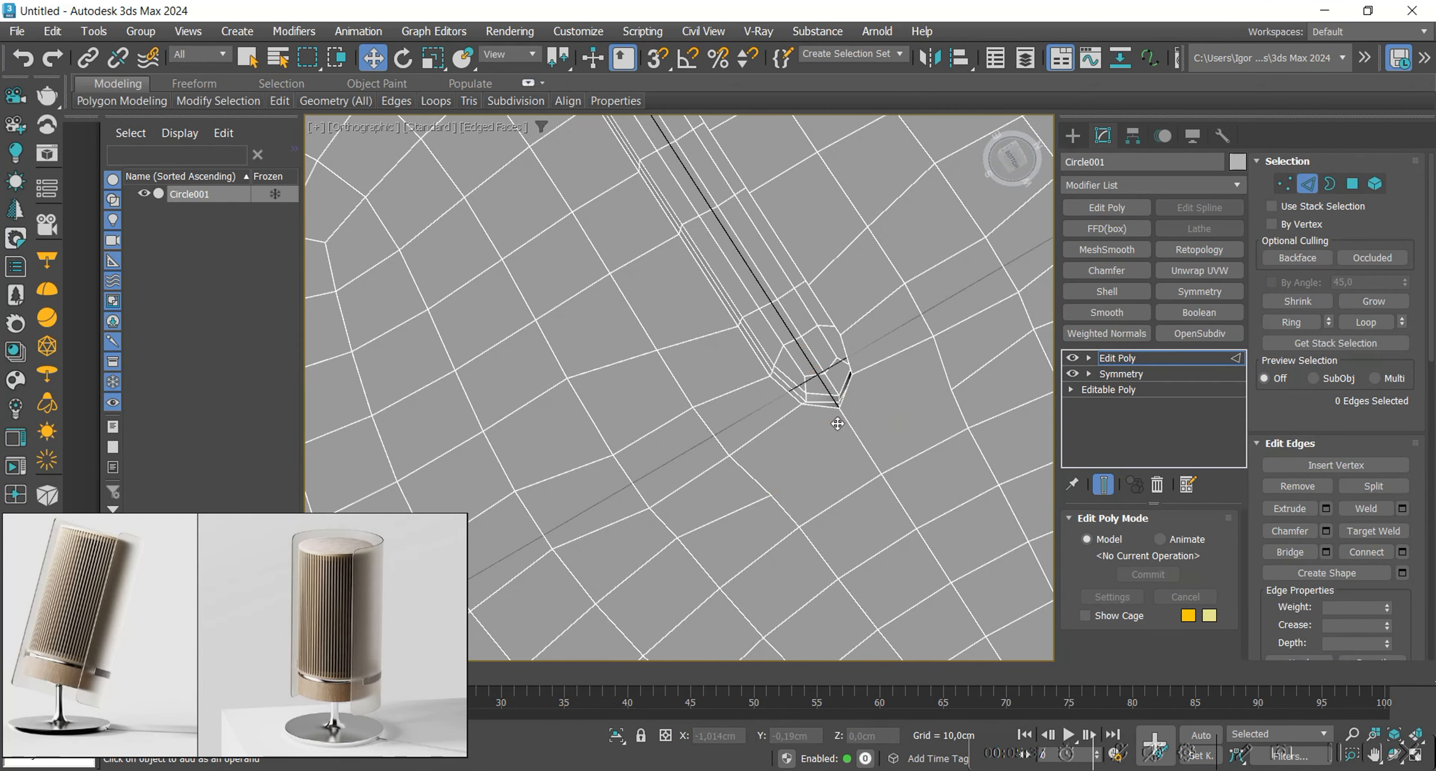
Cut a new edge from the nearby underside vertex through the middle of the slot's end wall to the slot floor.
key(1)
scroll(822, 460, down, 3)
scroll(764, 471, up, 4)
click(696, 523)
middle_drag(831, 440, 769, 453)
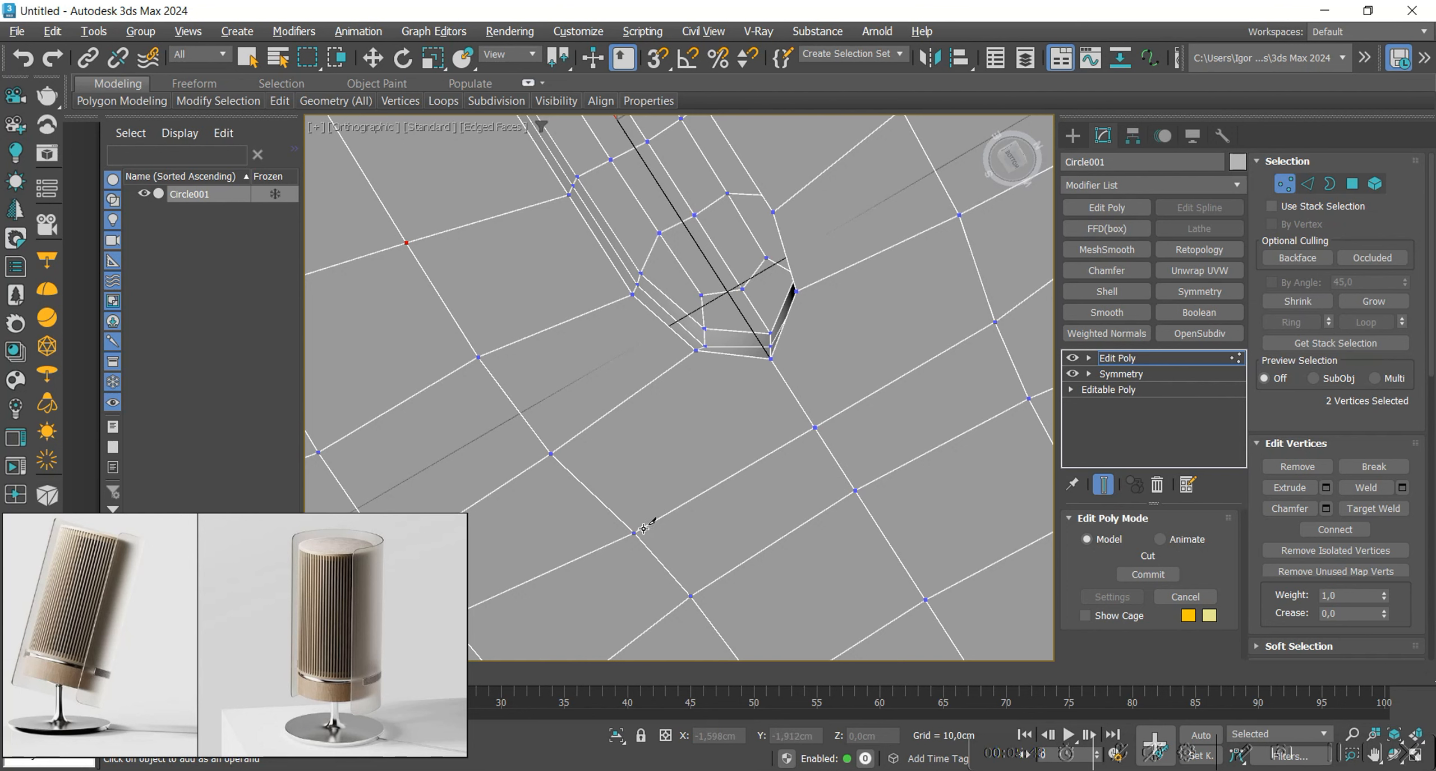
scroll(729, 357, up, 2)
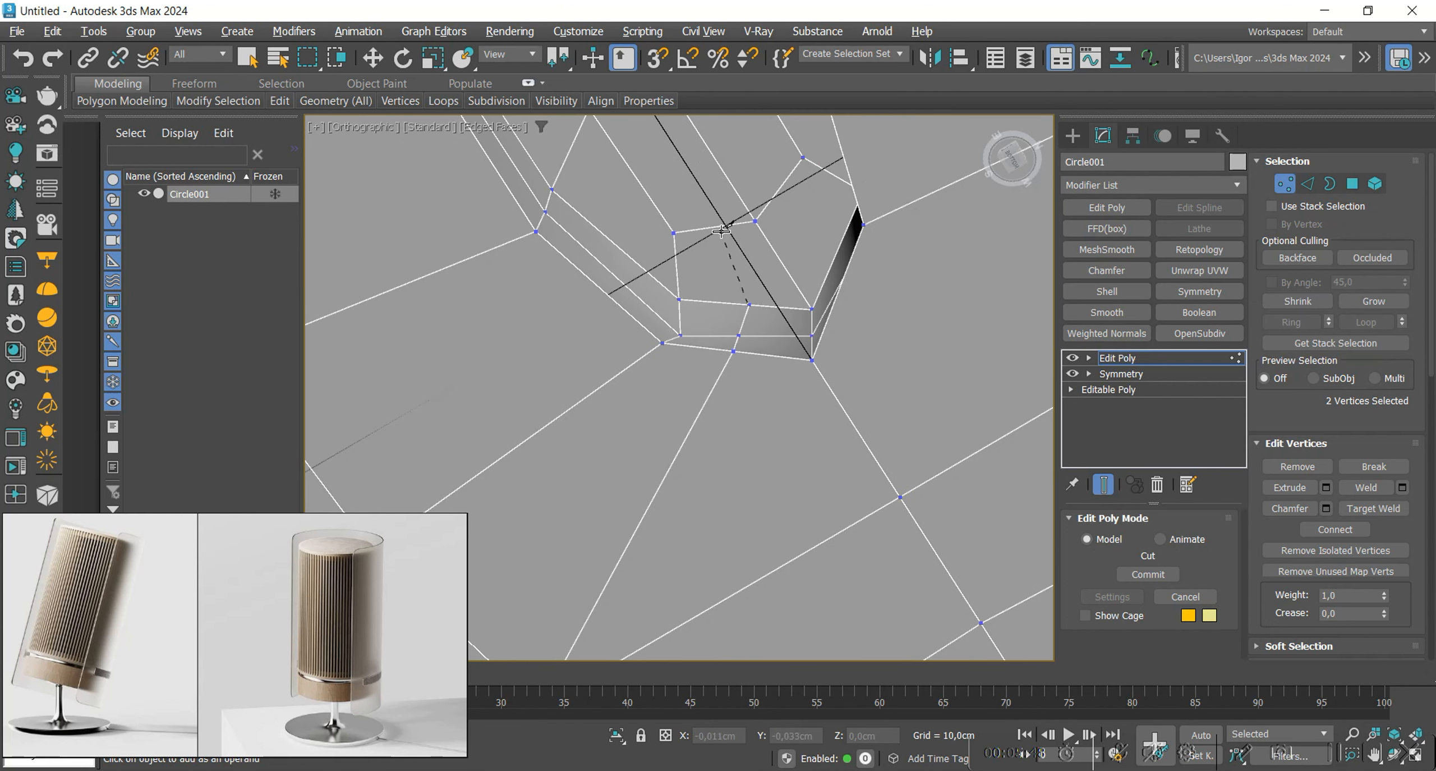
scroll(799, 286, down, 4)
right_click(829, 410)
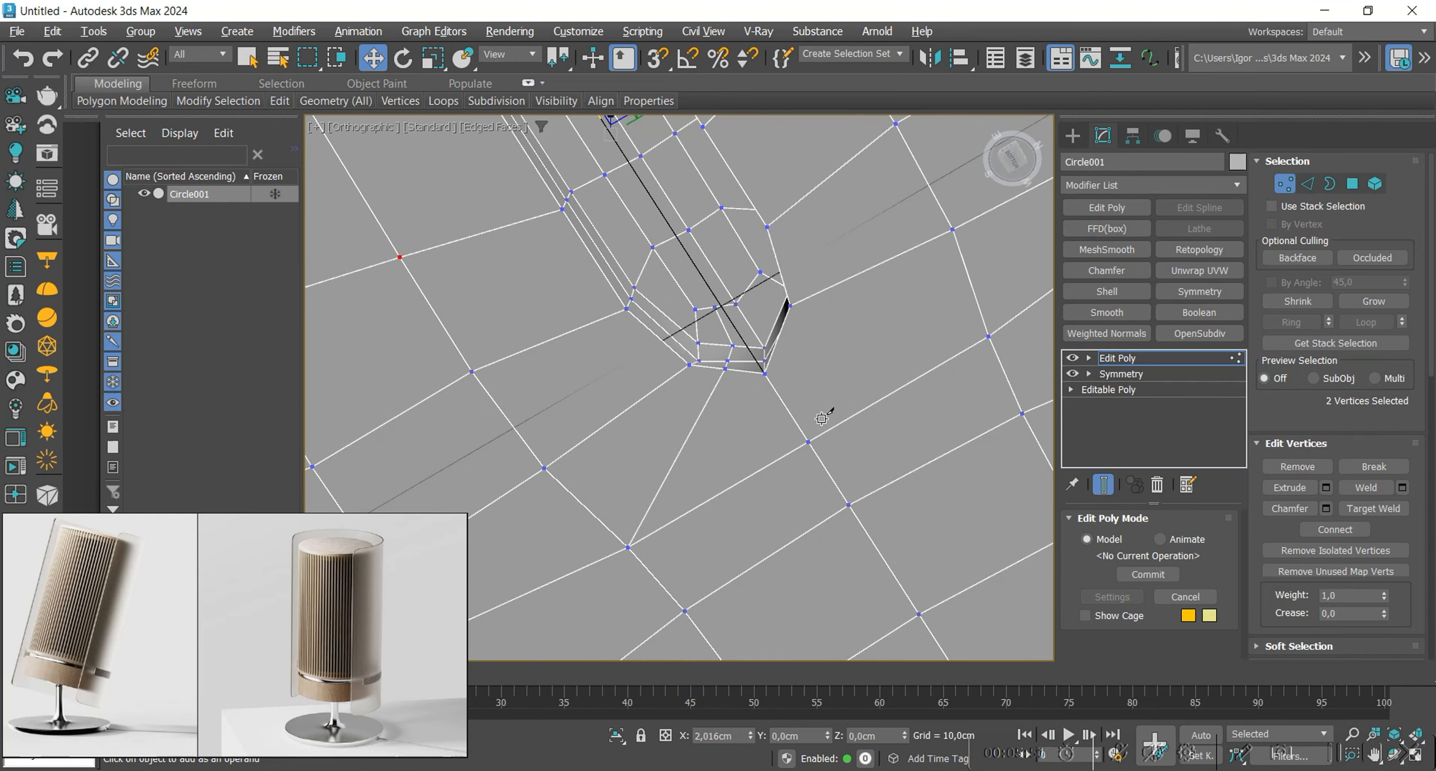
Move the newly cut edges on the slot's end wall outward to round the slot's inner end.
scroll(776, 365, up, 4)
key(2)
click(710, 344)
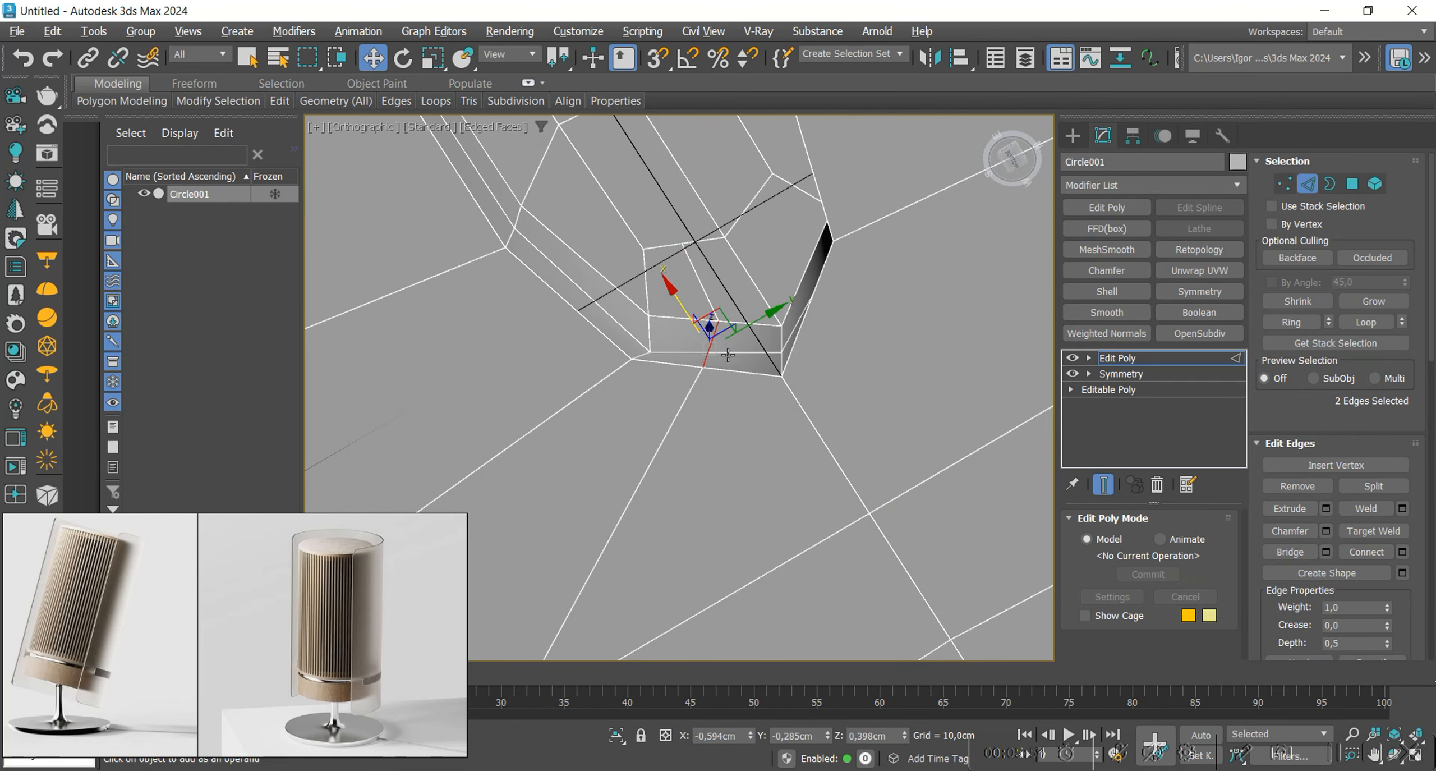
drag(728, 355, 738, 372)
scroll(778, 368, down, 4)
alt+middle_drag(782, 378, 750, 399)
scroll(716, 357, up, 3)
ctrl+click(755, 366)
drag(728, 352, 689, 321)
scroll(756, 366, down, 3)
alt+middle_drag(757, 366, 810, 378)
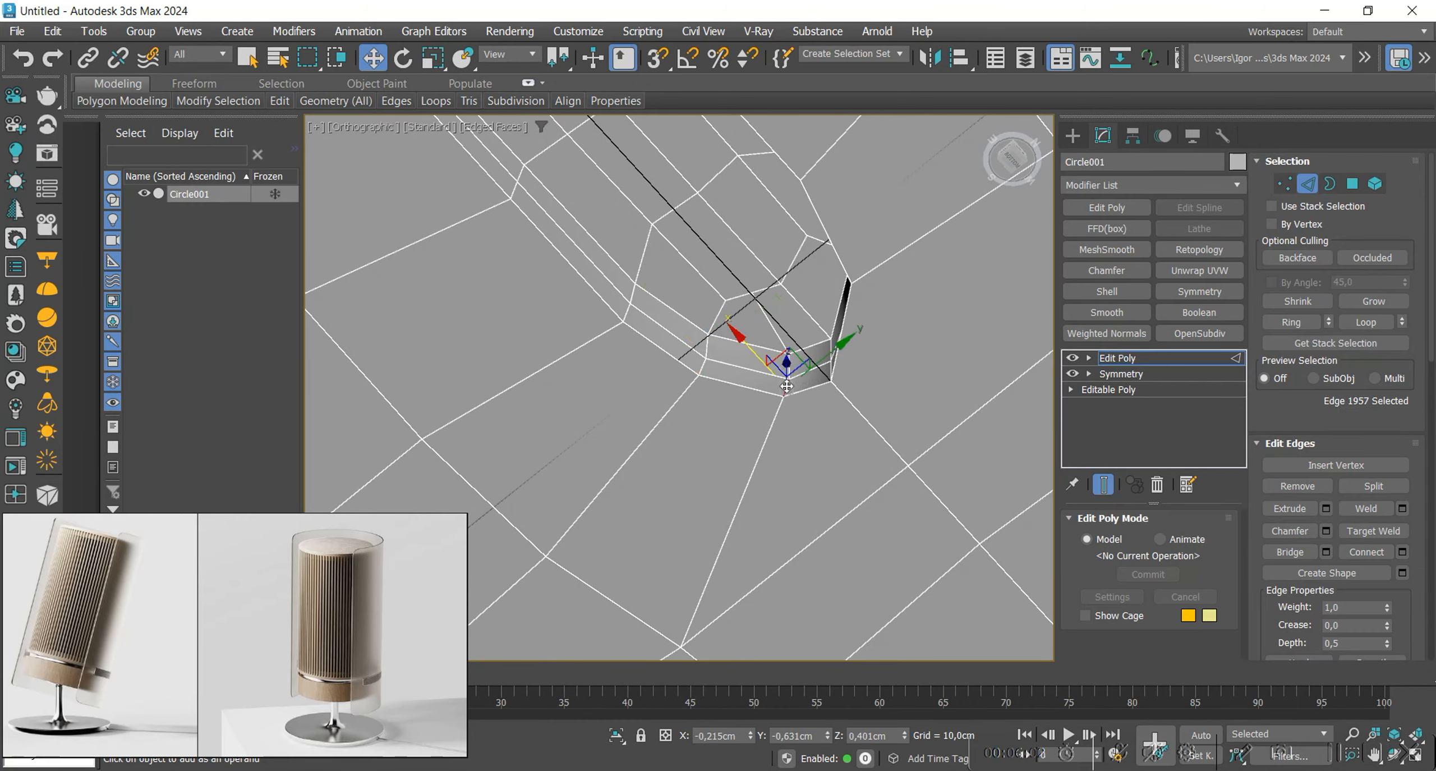
drag(794, 366, 782, 363)
alt+middle_drag(796, 376, 822, 399)
middle_drag(822, 399, 811, 434)
scroll(795, 400, down, 2)
Mirror the slot end edits to the other half with a second Symmetry modifier on the Y axis, flipped.
click(1169, 357)
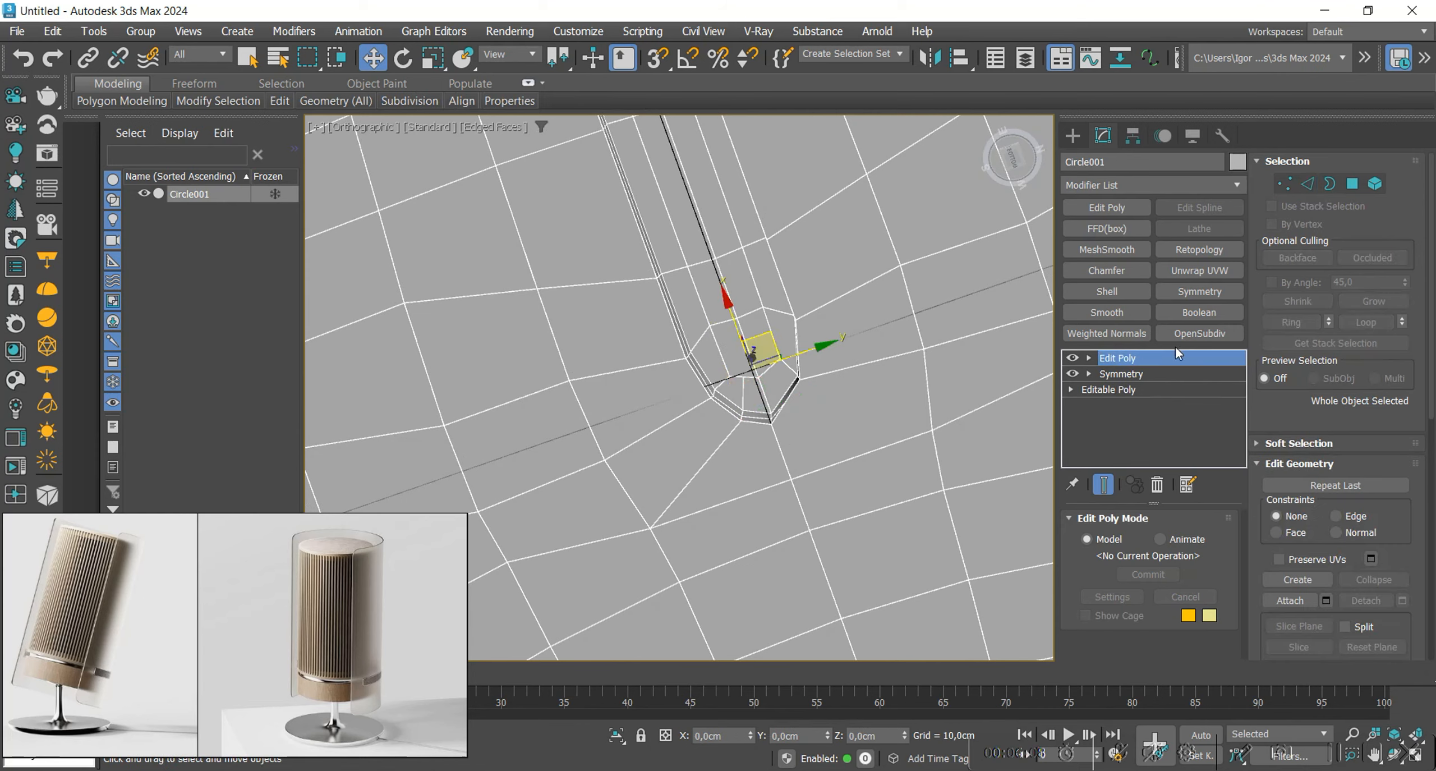
click(1189, 295)
click(1142, 598)
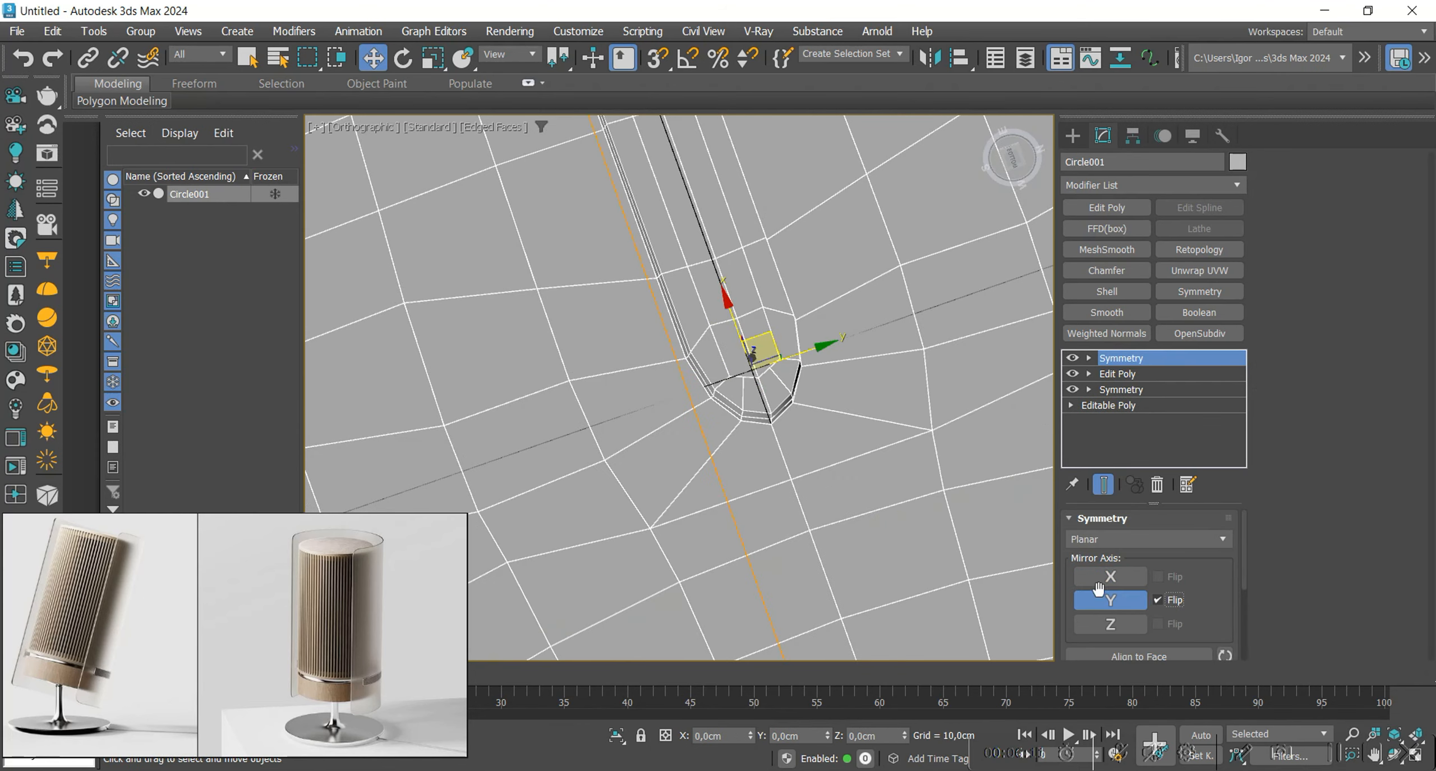
scroll(810, 427, down, 2)
alt+middle_drag(810, 428, 974, 452)
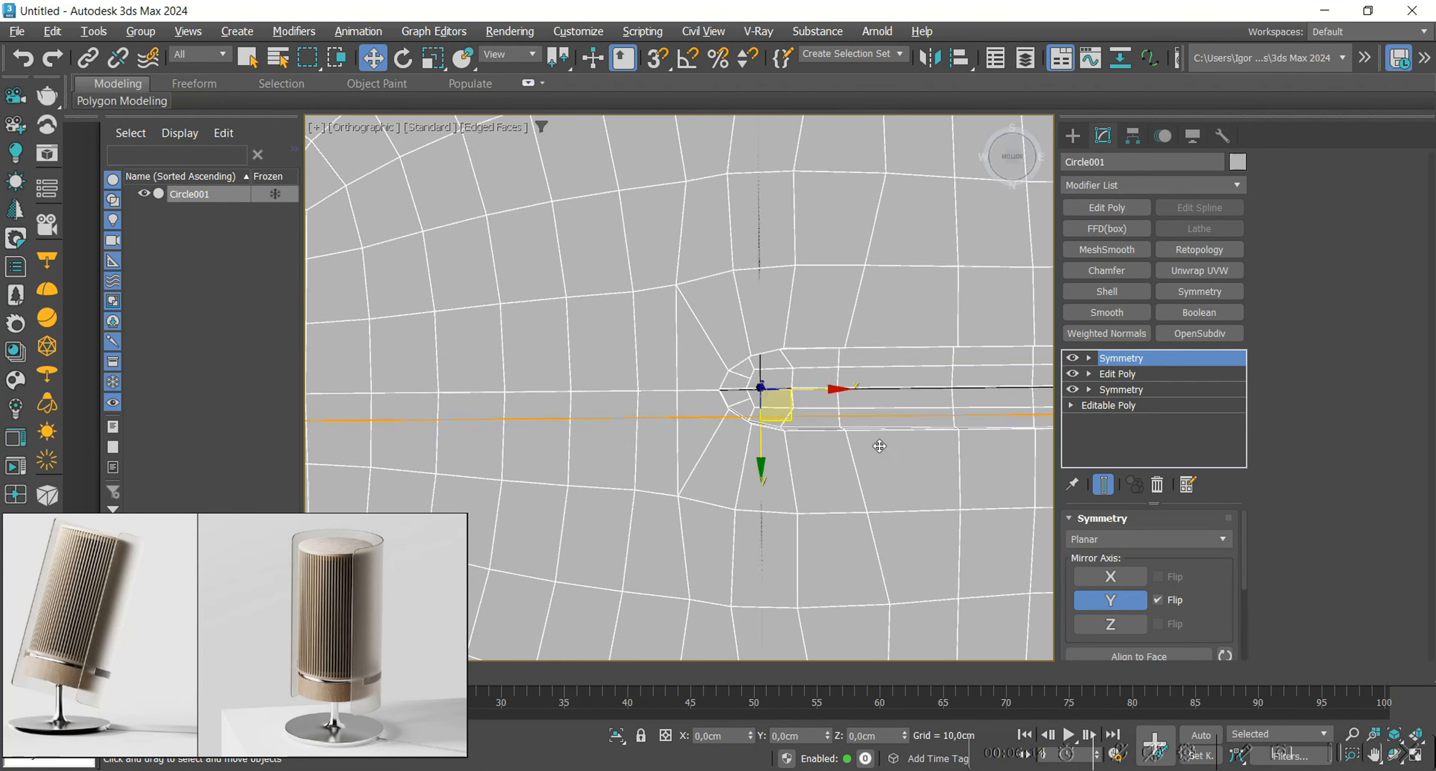
middle_drag(879, 446, 830, 449)
click(1011, 156)
scroll(713, 360, up, 4)
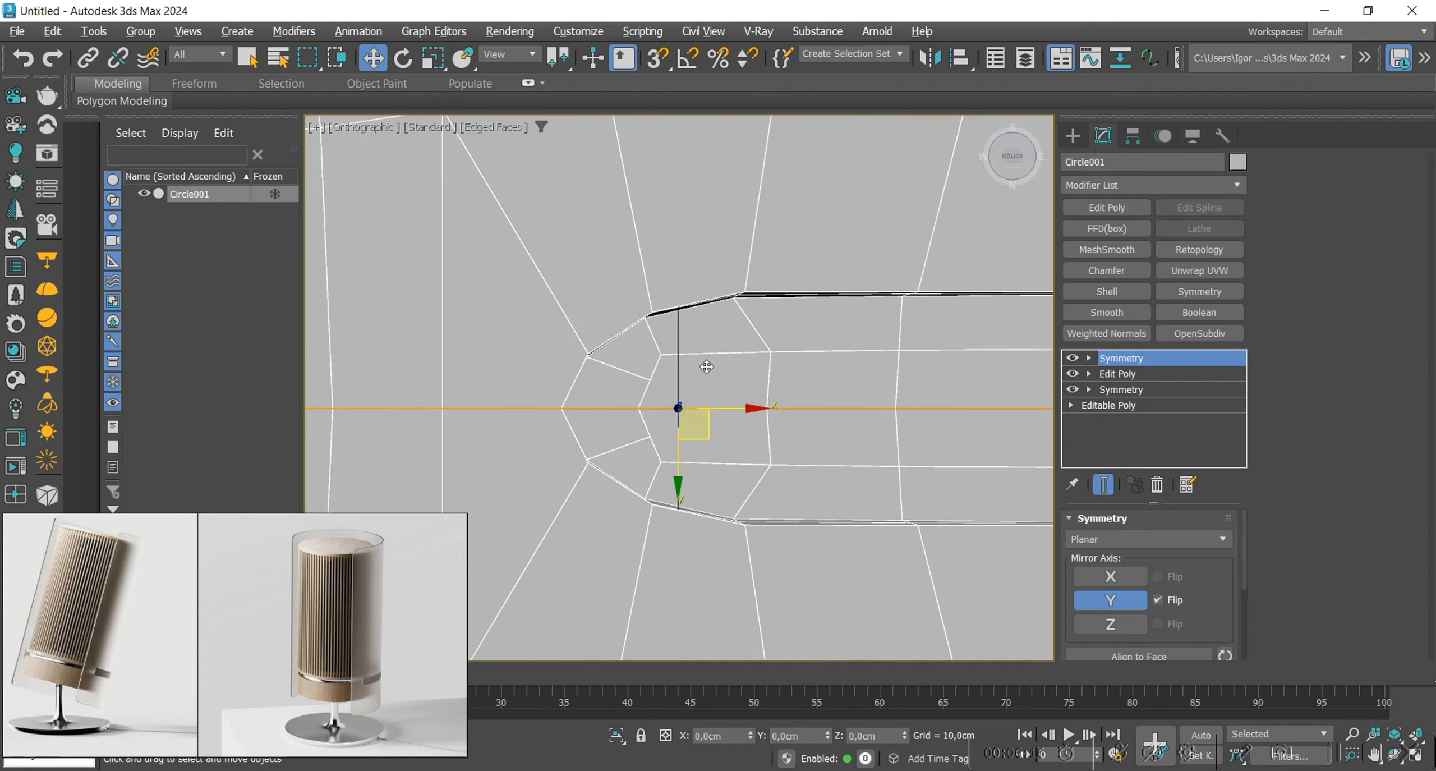
scroll(701, 367, down, 4)
mouse_move(701, 370)
alt+middle_down()
mouse_move(738, 461)
mouse_move(746, 411)
mouse_move(845, 450)
alt+middle_up()
scroll(1023, 382, up, 4)
Add another Edit Poly modifier above the second Symmetry and check the whole disc's shading without edges.
click(1119, 216)
key(2)
scroll(790, 422, down, 4)
scroll(829, 436, down, 4)
key(F4)
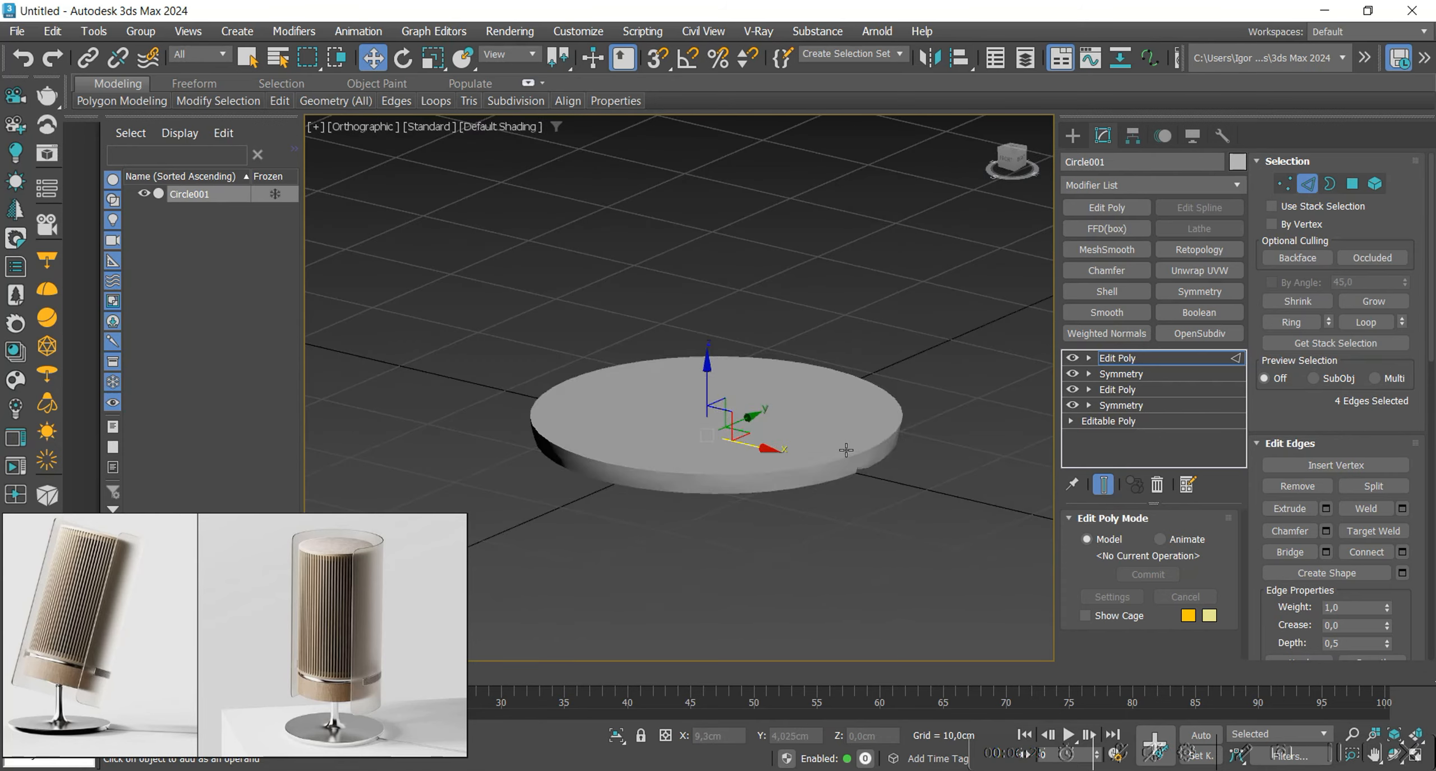
key(F4)
key(2)
click(874, 330)
key(F4)
scroll(864, 374, down, 2)
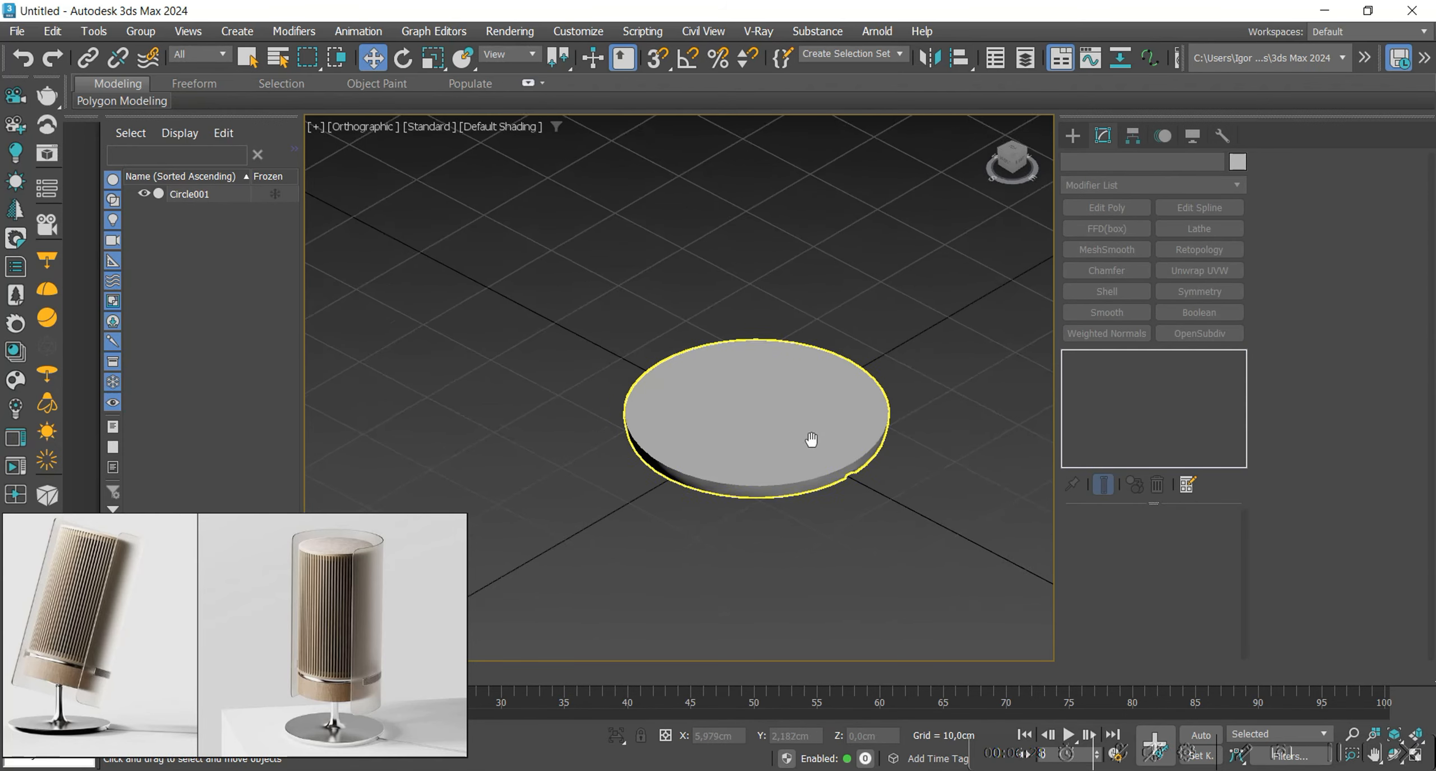
key(F4)
click(779, 421)
key(z)
key(2)
double_click(934, 442)
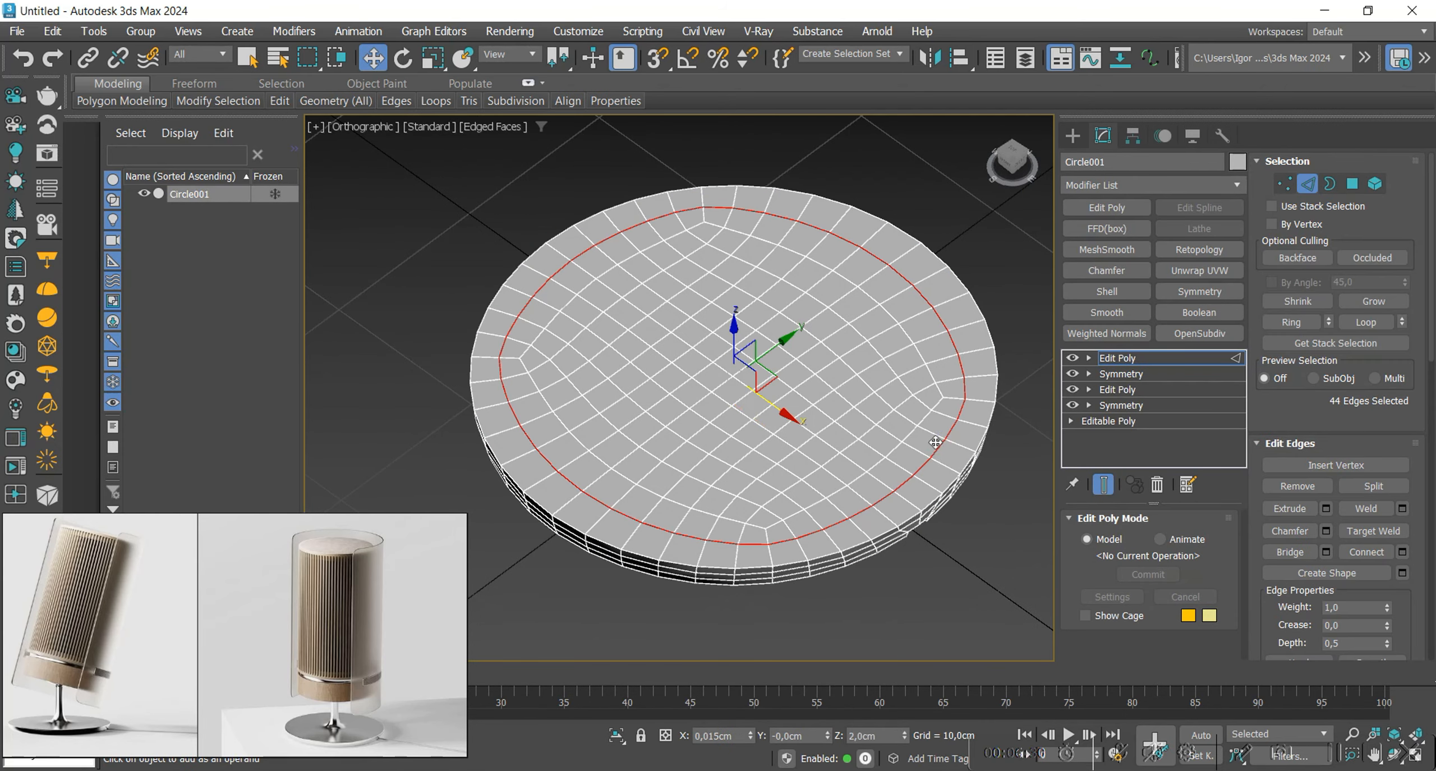
mouse_move(814, 439)
alt+middle_down()
mouse_move(818, 415)
mouse_move(828, 421)
alt+middle_up()
key(ctrl+z)
Select the polygons around the top face's centre vertex, grow the selection to the ring inside the rim, and delete them.
key(2)
key(1)
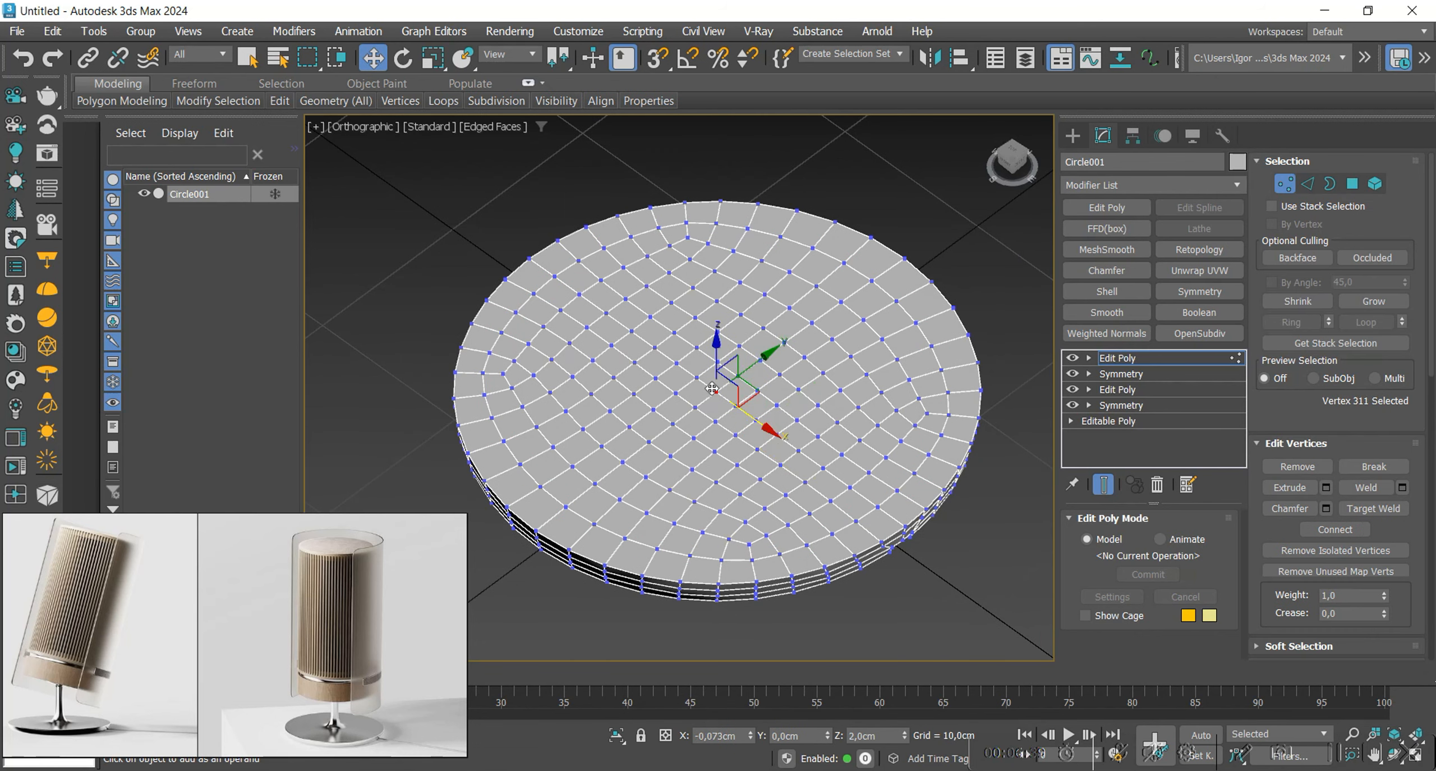
ctrl+click(1352, 184)
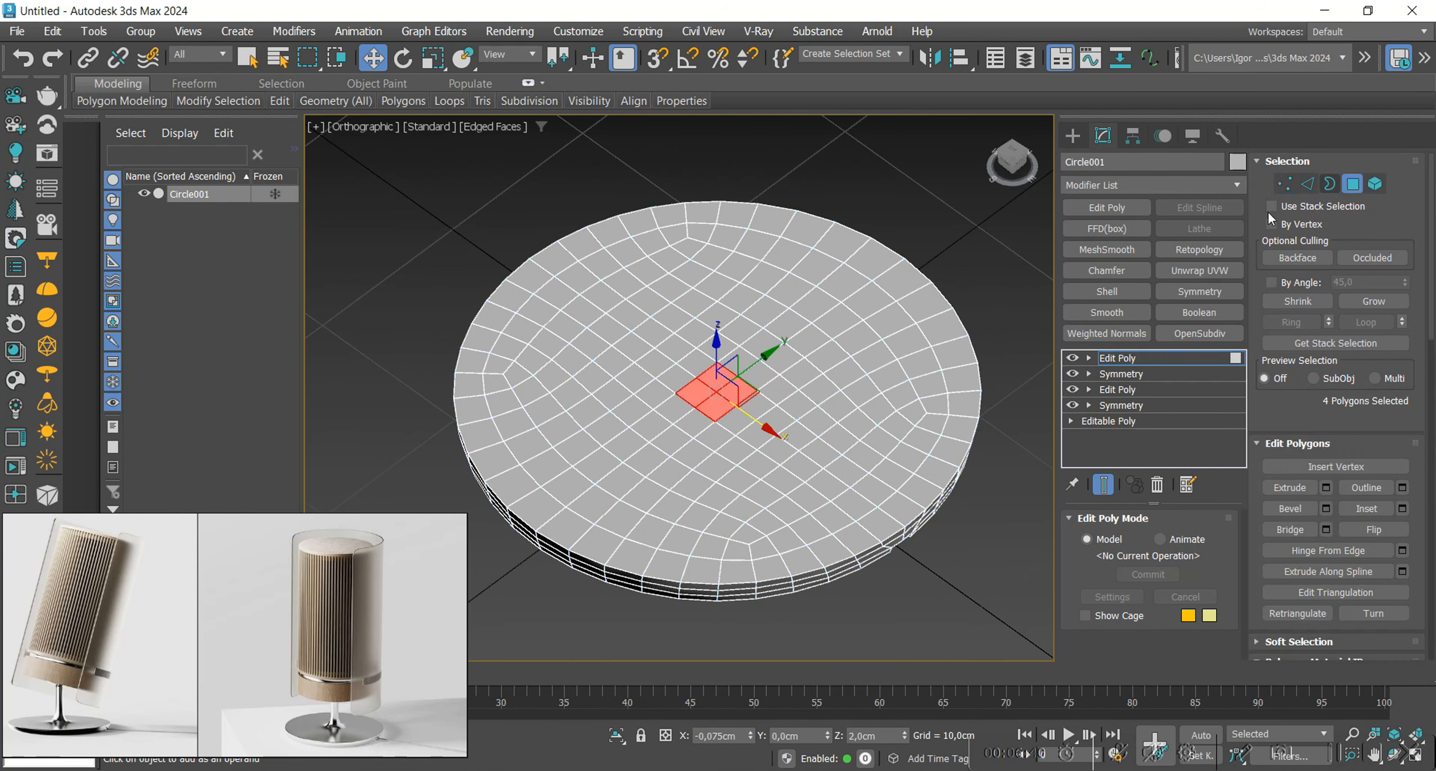
click(1373, 301)
click(1373, 302)
click(1373, 301)
click(1373, 301)
click(1373, 301)
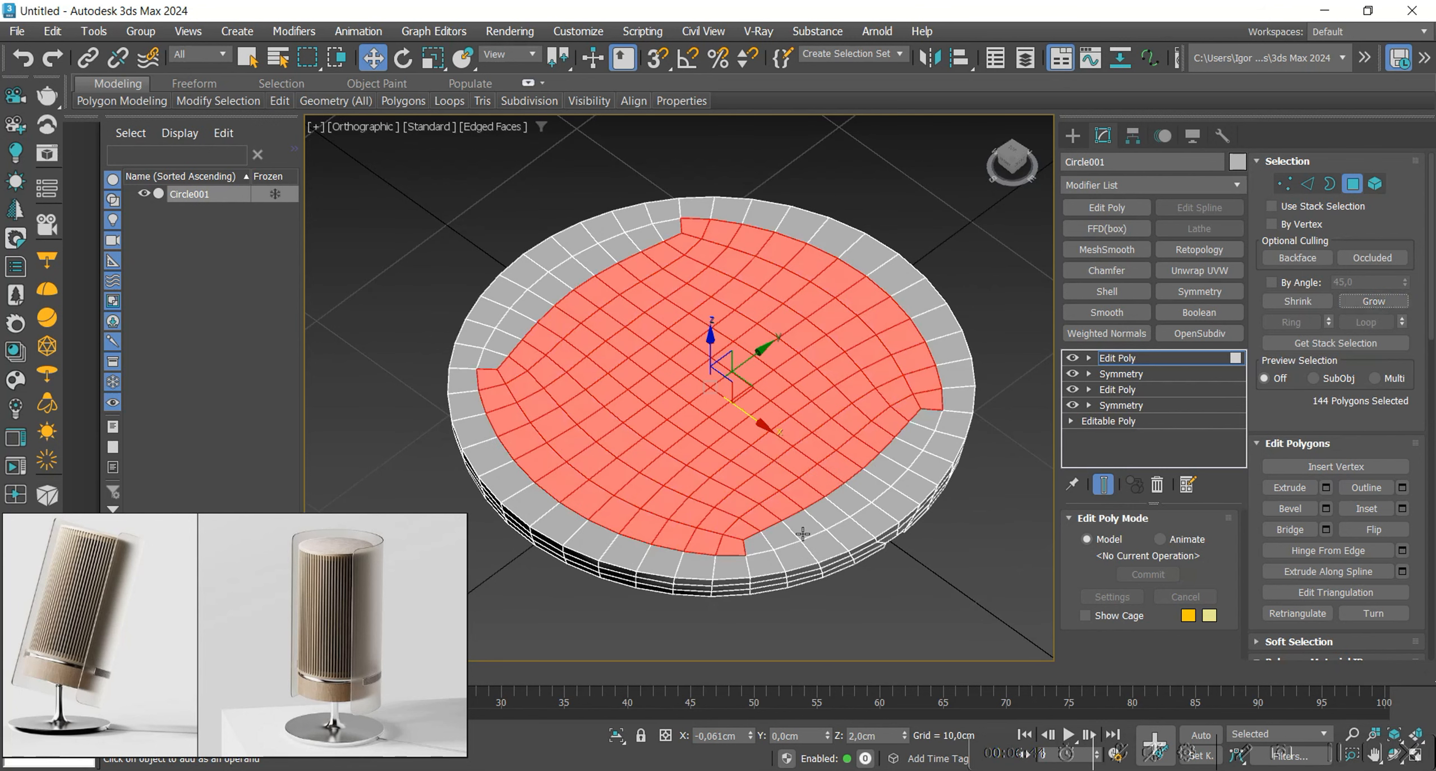
shift+click(781, 534)
key(Delete)
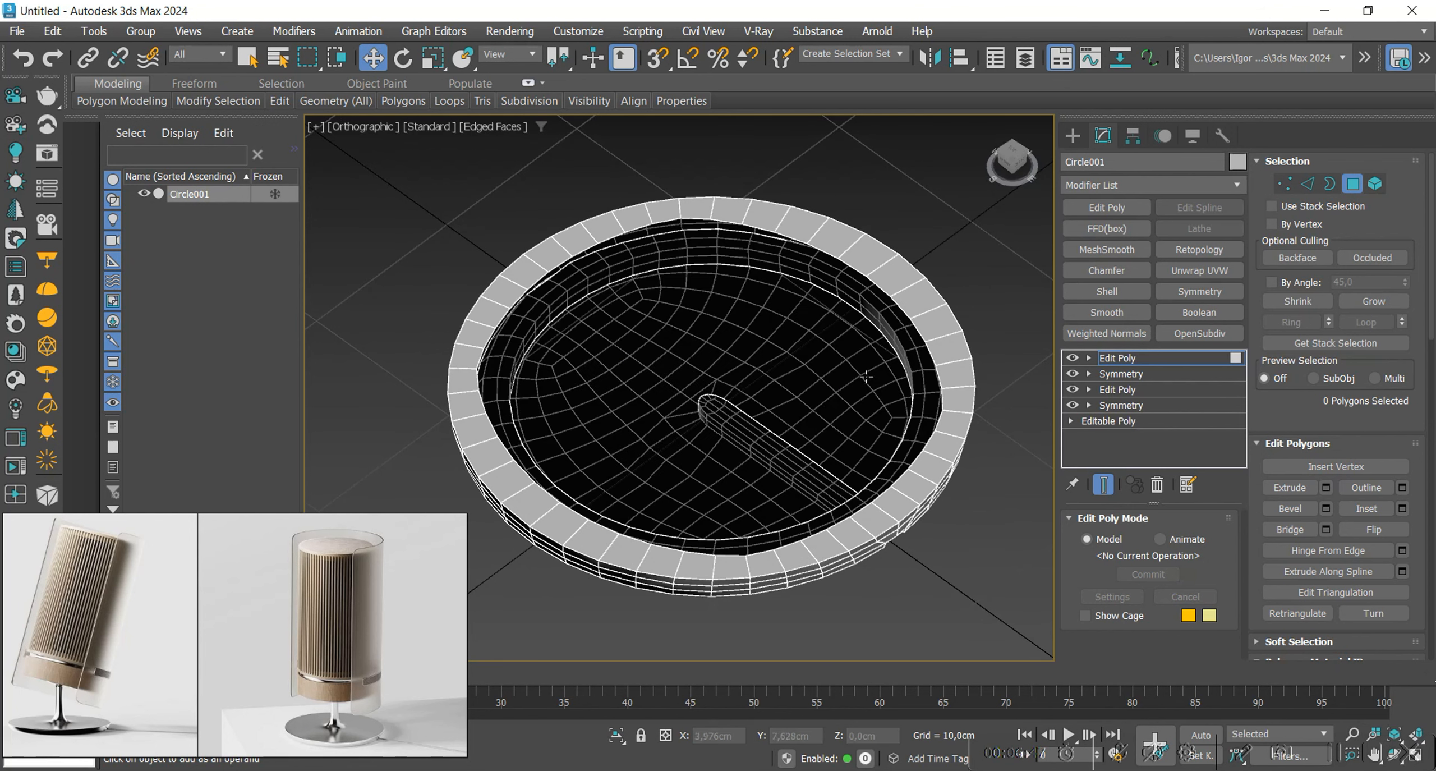
Extrude the top opening's border inward by scaling it down, adding a flat ring to the top face.
key(3)
click(888, 312)
key(r)
mouse_move(708, 400)
mouse_down()
mouse_move(715, 417)
mouse_move(735, 405)
mouse_up()
Extrude the opening's inner edge loop further inward by scaling it to 23 percent, leaving a small central hole.
key(2)
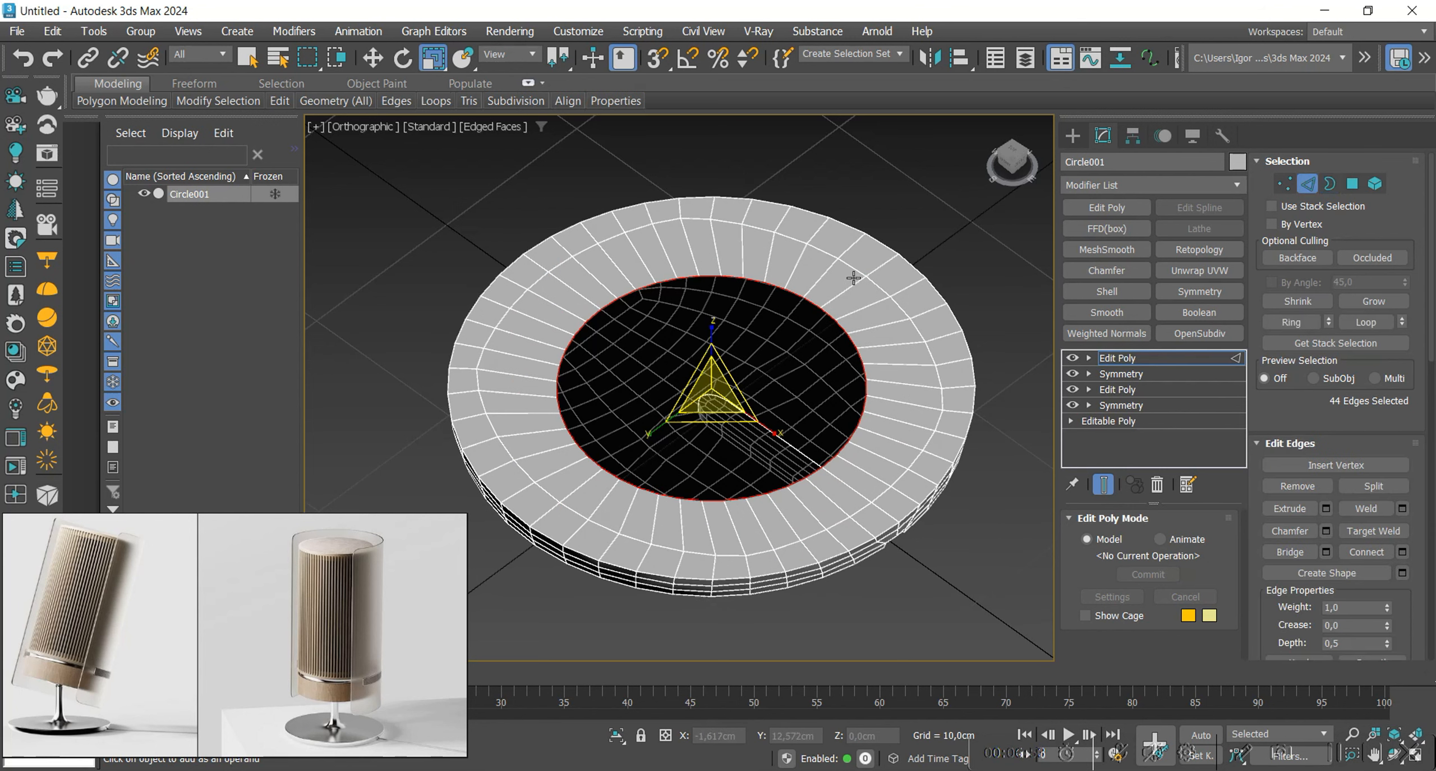
double_click(854, 269)
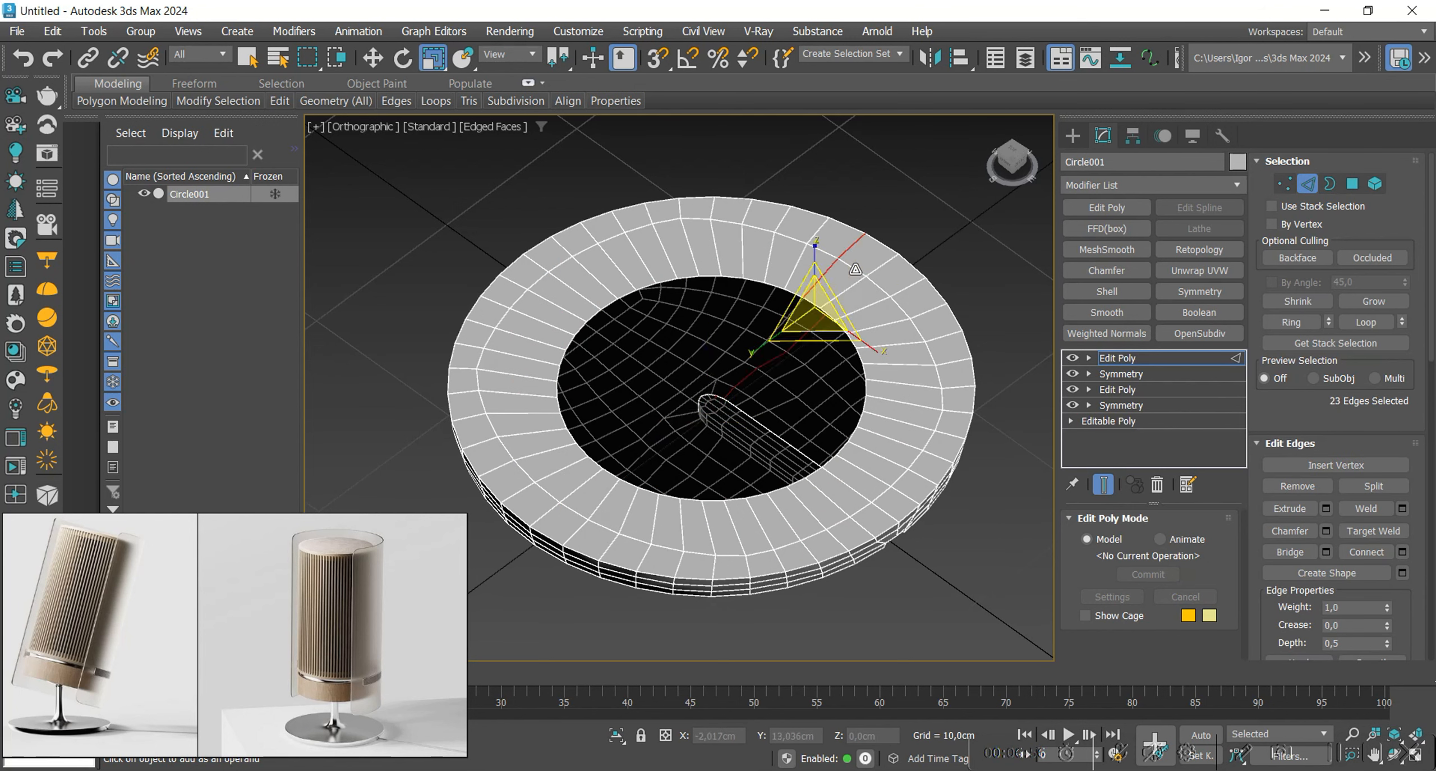
double_click(854, 270)
key(w)
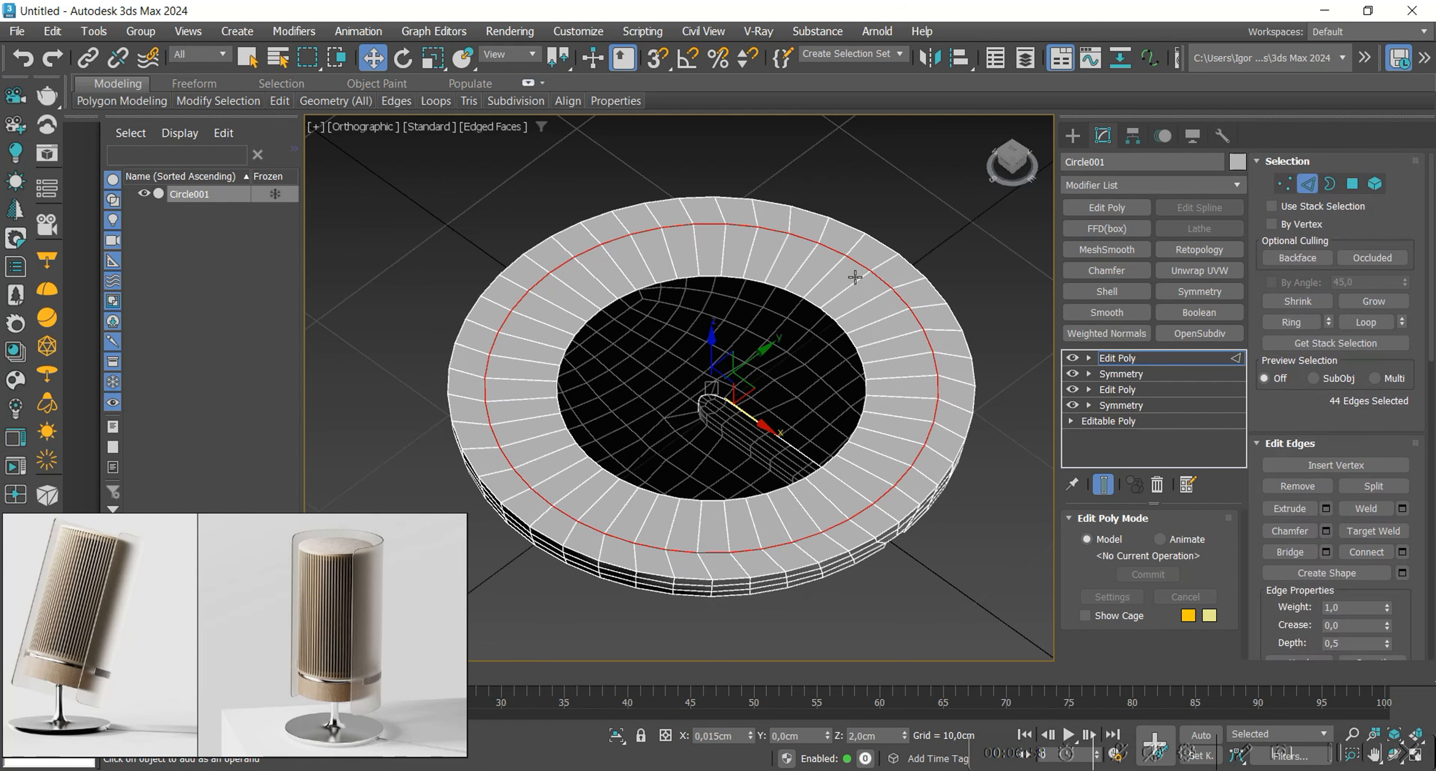
double_click(861, 391)
alt+middle_drag(861, 391, 709, 390)
key(r)
drag(709, 381, 720, 534)
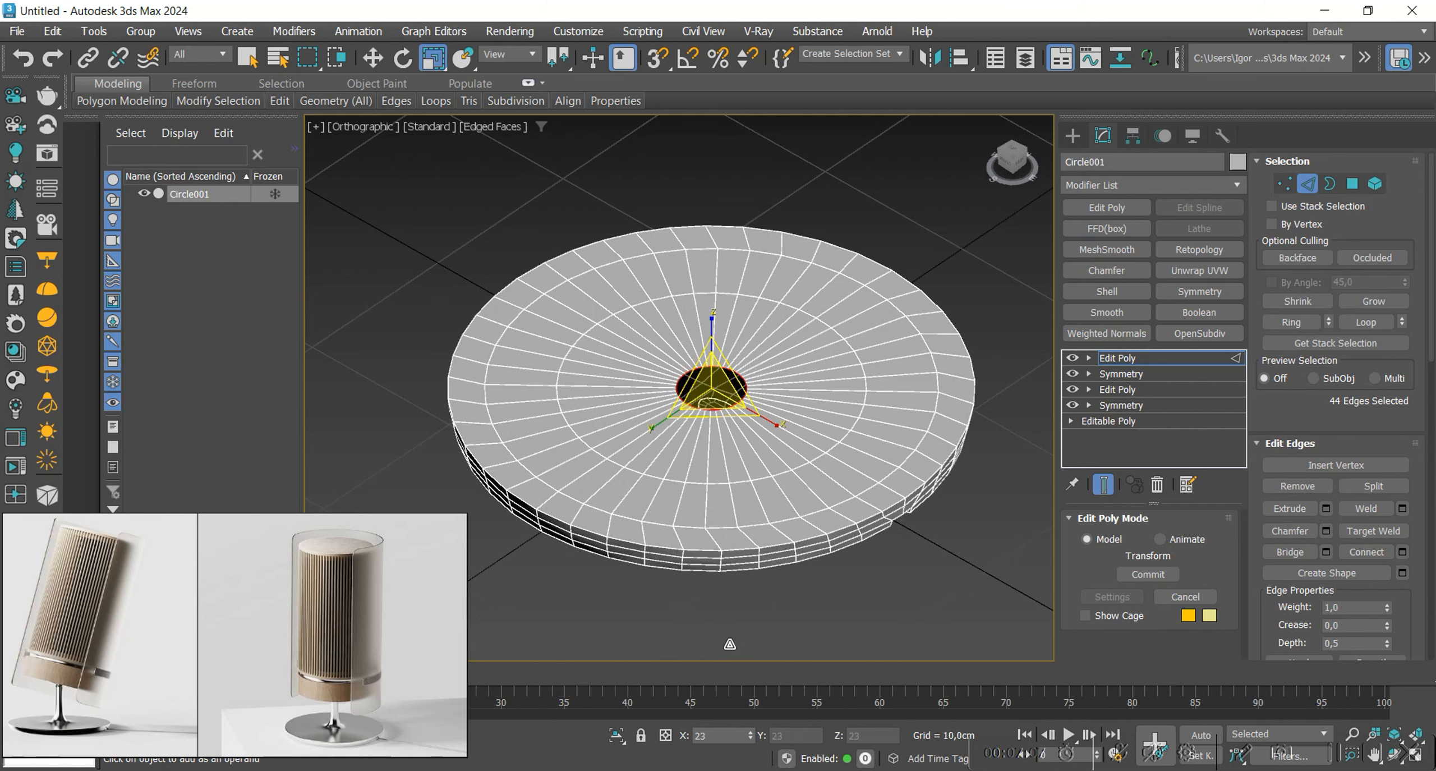
Extrude the central hole's edge loop upward along Z into a short tapered collar.
key(w)
scroll(718, 491, up, 10)
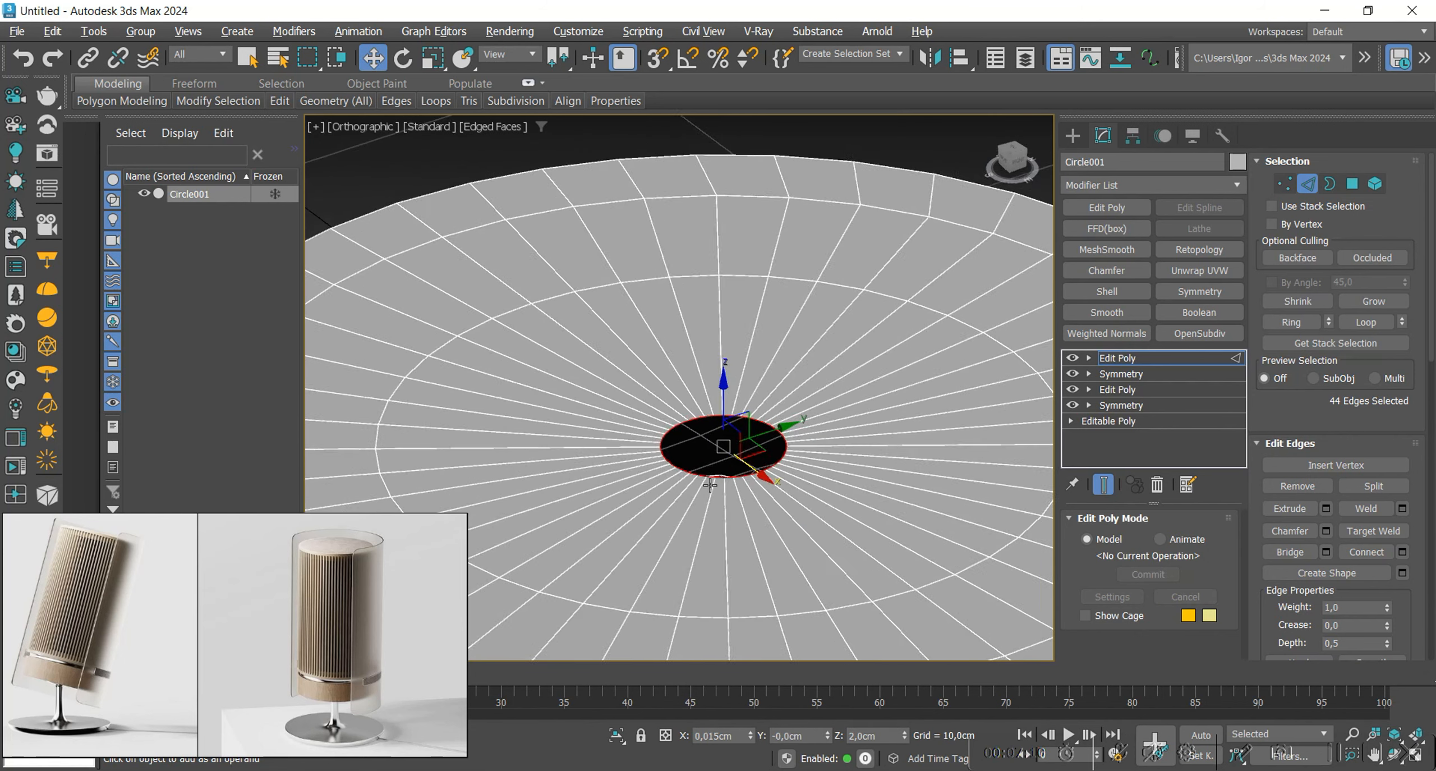
alt+middle_drag(718, 490, 722, 493)
drag(726, 402, 727, 354)
key(F4)
scroll(725, 414, down, 5)
key(F4)
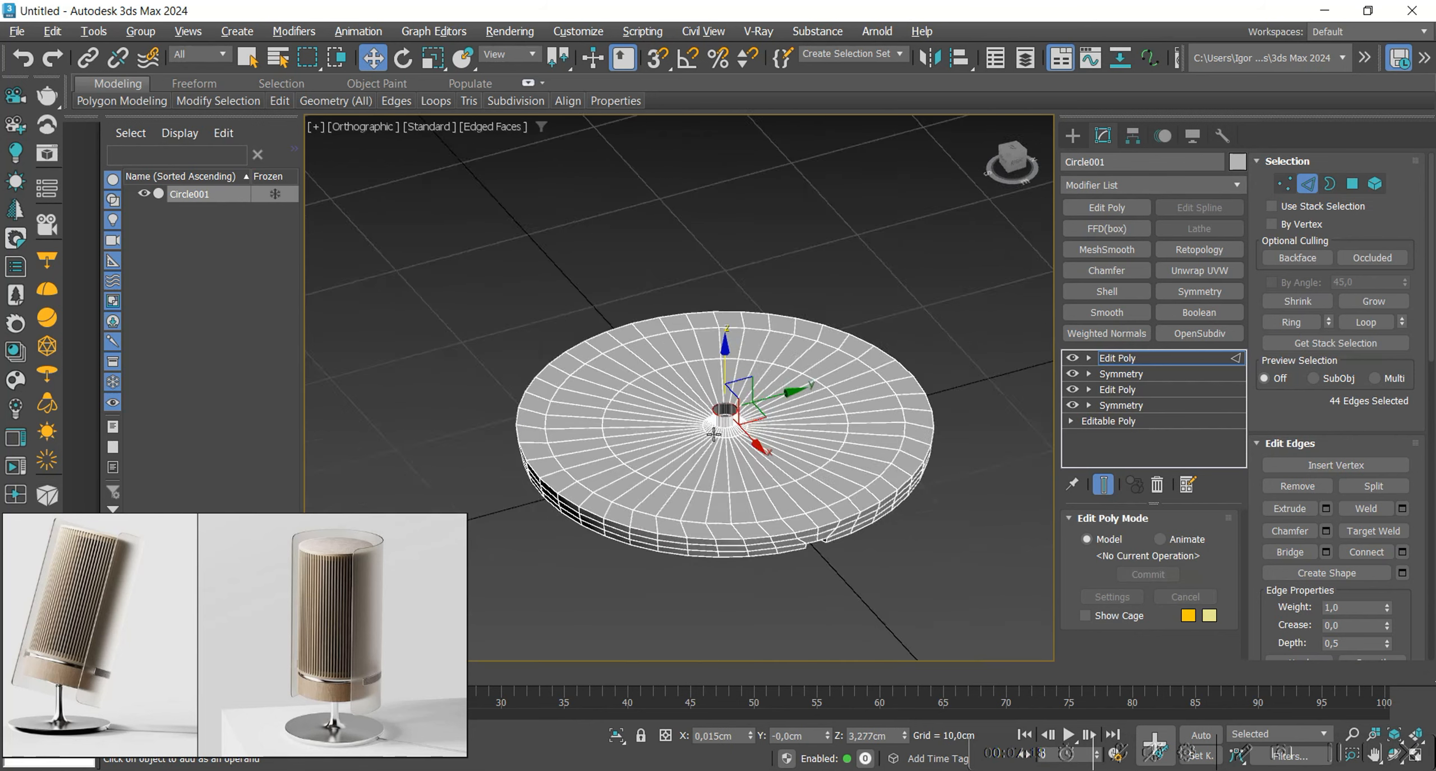
Extend the collar's top edge loop upward along Z into a slim vertical lamp stem.
mouse_move(725, 413)
alt+middle_down()
mouse_move(732, 392)
mouse_move(740, 464)
mouse_move(751, 426)
alt+middle_up()
scroll(740, 419, up, 2)
scroll(741, 419, up, 6)
scroll(726, 435, down, 4)
scroll(723, 438, up, 2)
key(F4)
scroll(739, 464, down, 5)
drag(752, 366, 750, 273)
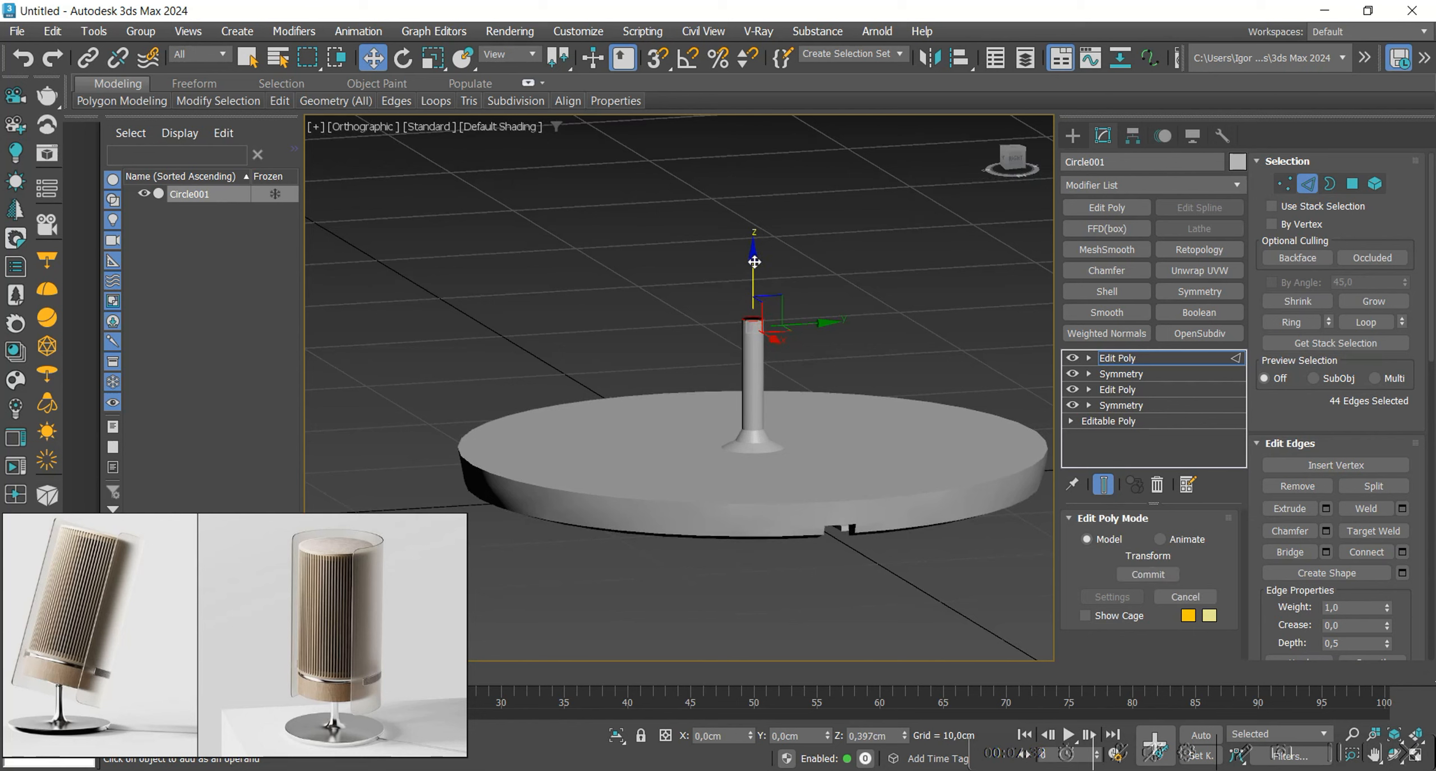
Extrude the stem's top edge loop inward by scaling it down, and close the remaining hole by collapsing the inner loop.
scroll(747, 332, up, 5)
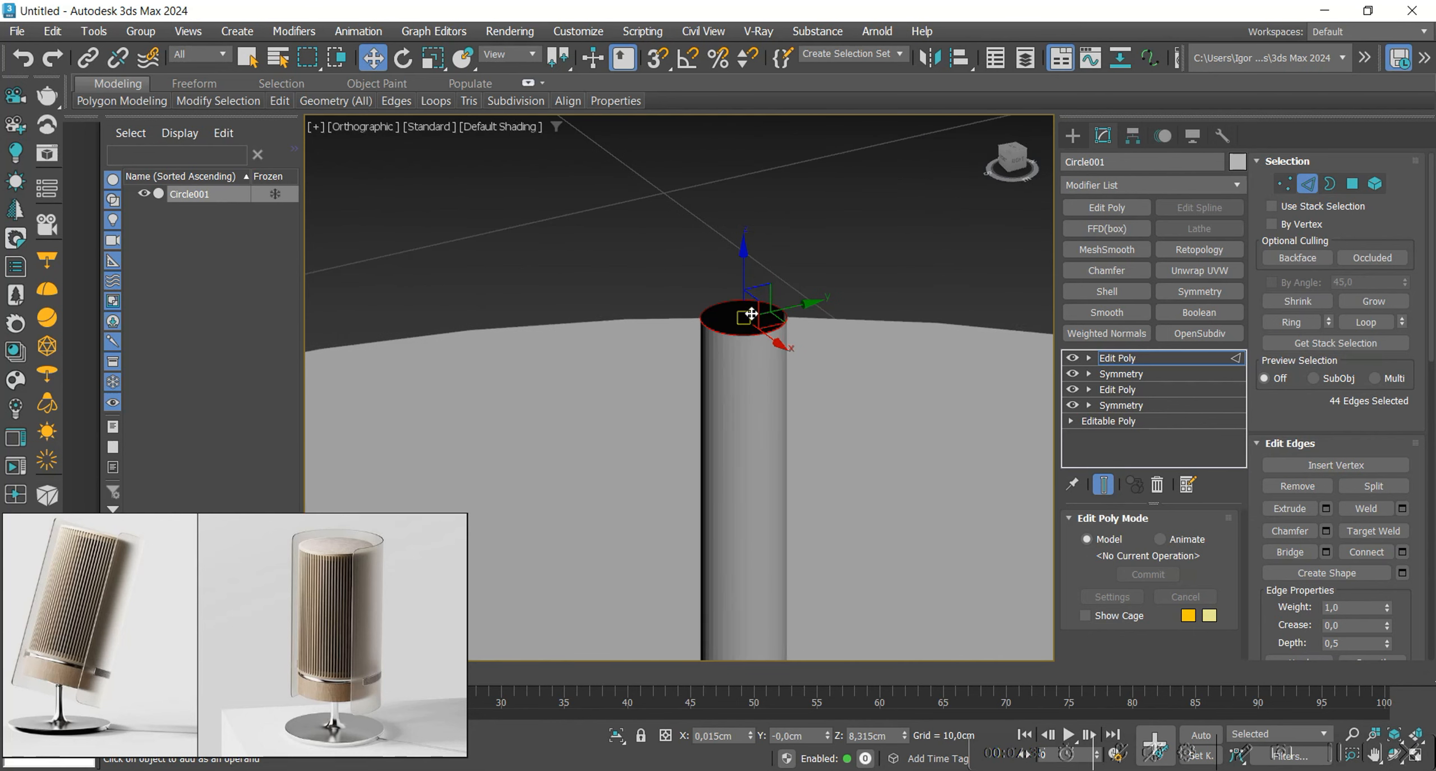
key(4)
key(F4)
key(2)
key(r)
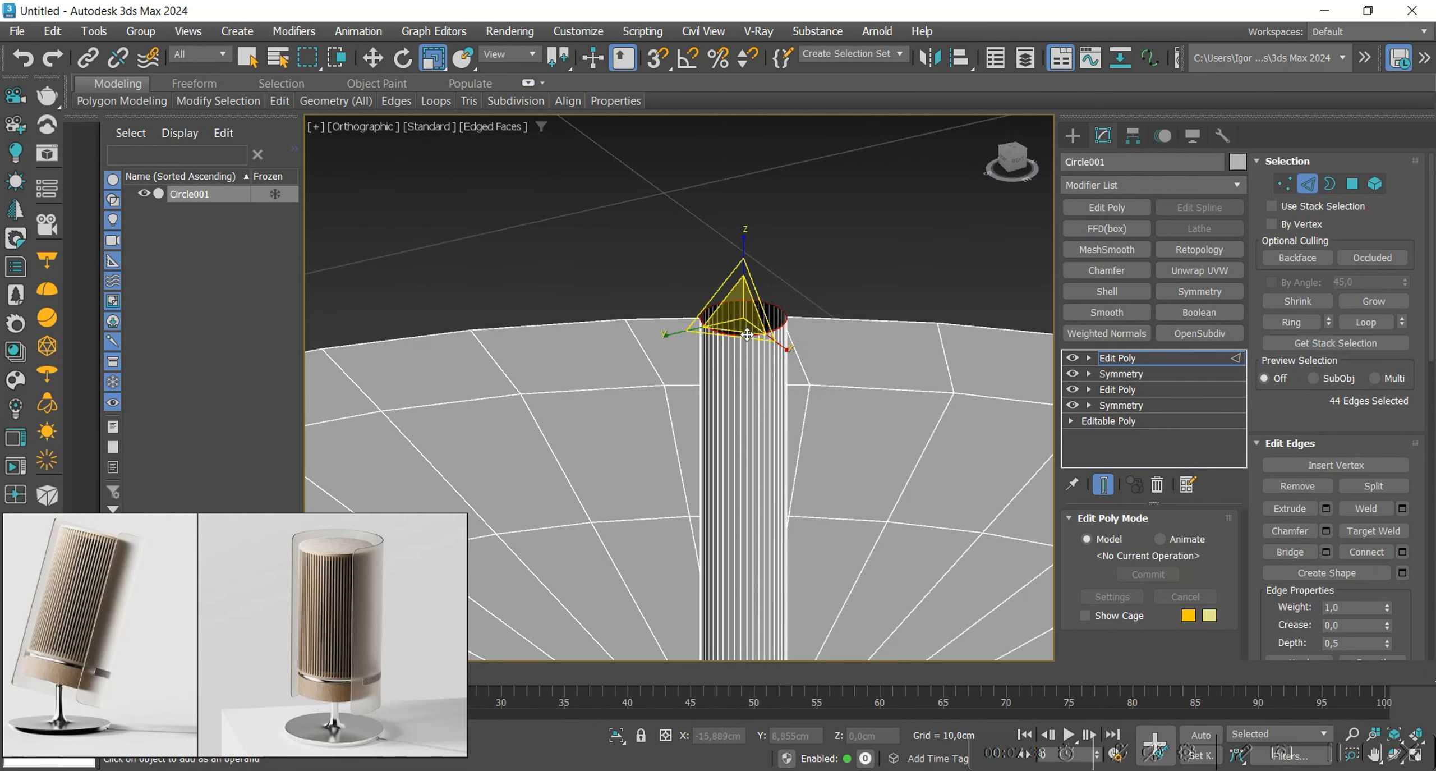
scroll(746, 324, up, 2)
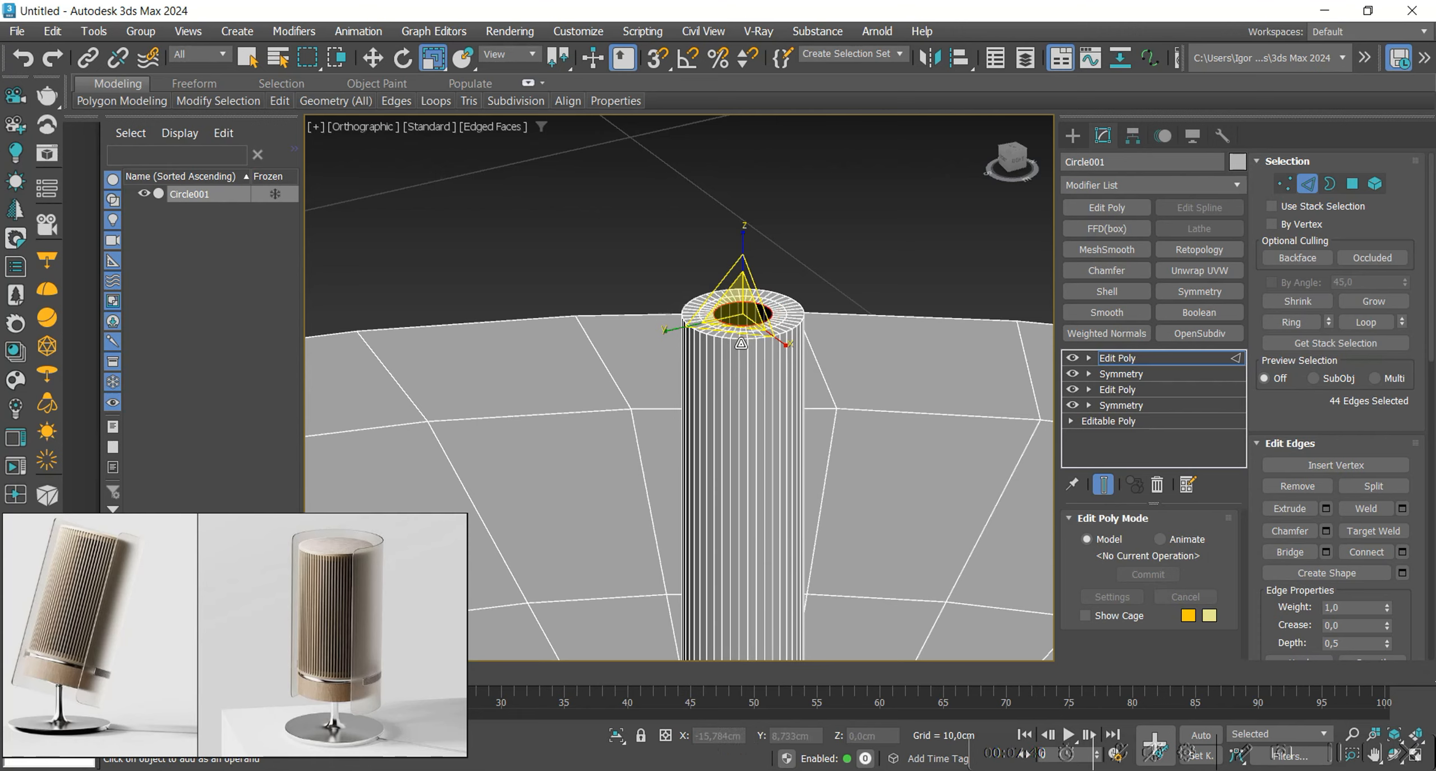
key(w)
alt+middle_drag(741, 343, 743, 377)
scroll(744, 338, up, 2)
scroll(1391, 543, down, 6)
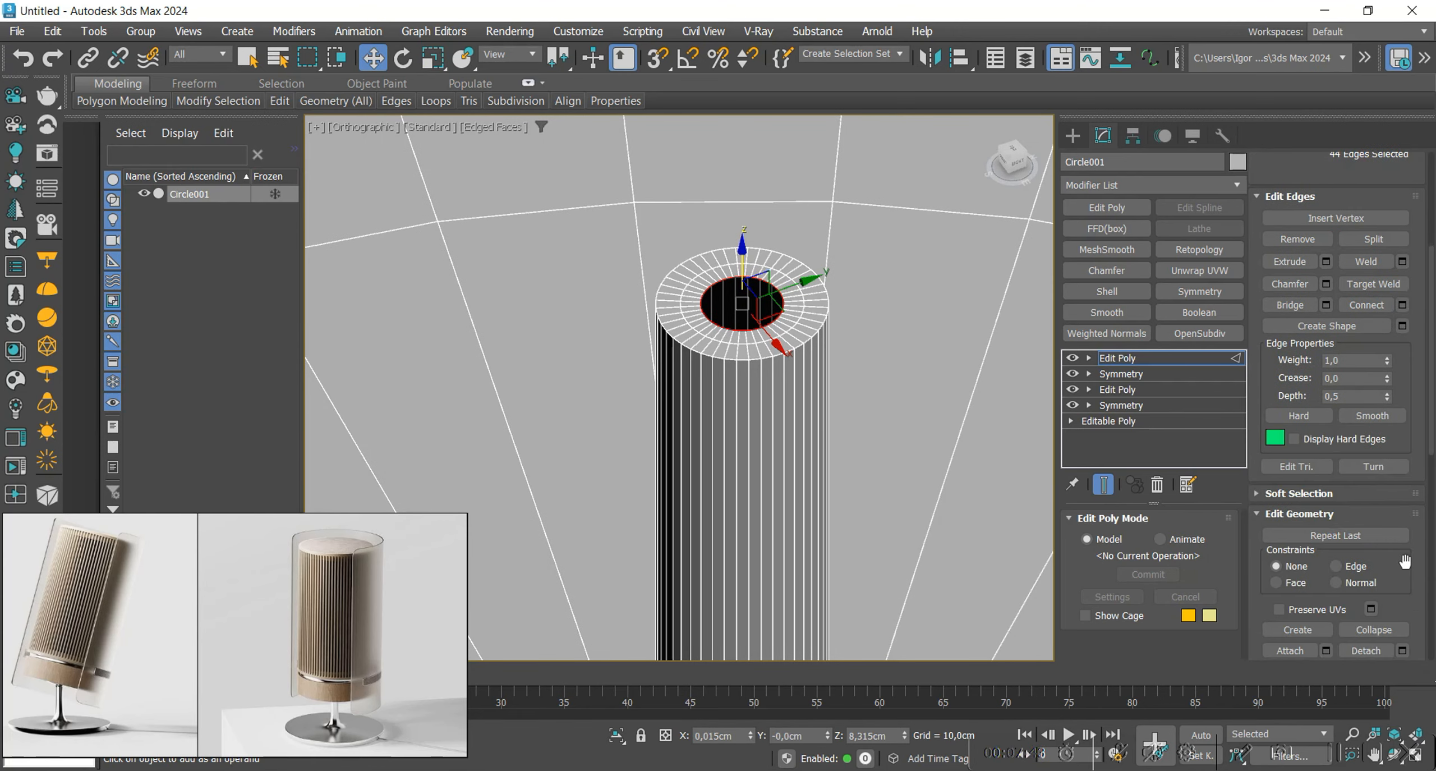
scroll(758, 343, down, 6)
scroll(1391, 505, down, 4)
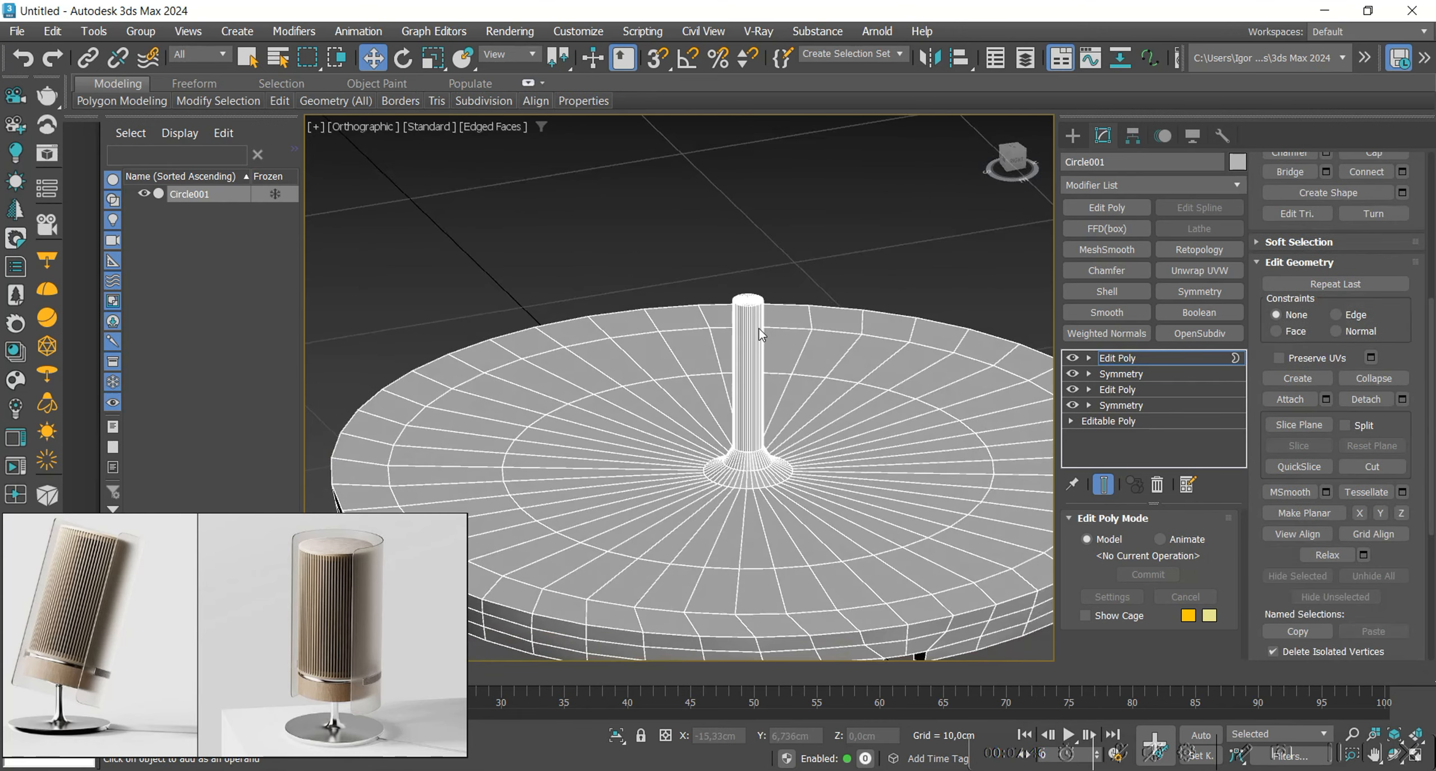
key(2)
alt+middle_drag(759, 342, 780, 370)
key(F4)
Create a sphere with a radius of about 1.35 cm at the top of the stem in the front view.
click(1072, 136)
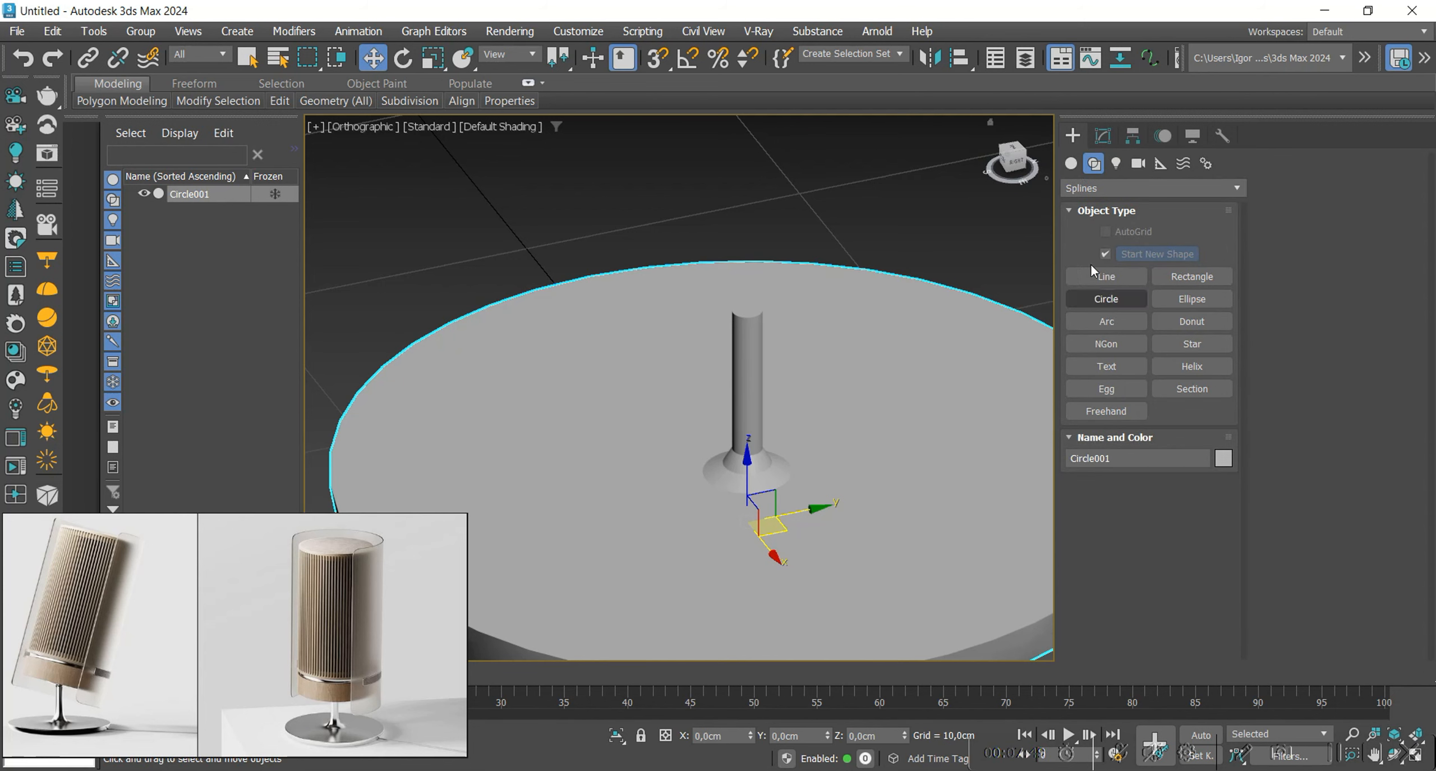
click(1071, 164)
click(1108, 284)
scroll(779, 342, down, 2)
key(f)
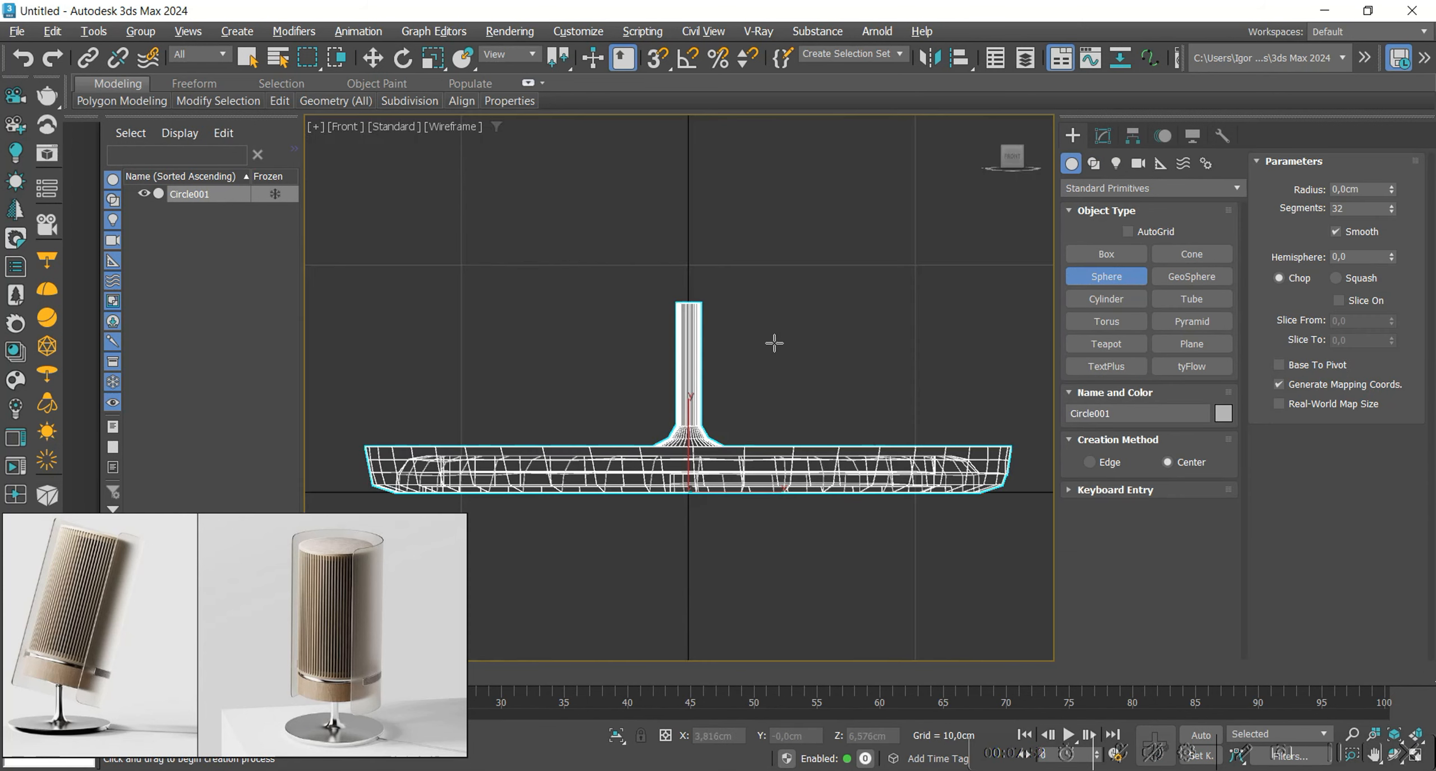
key(F3)
scroll(687, 300, up, 3)
drag(701, 306, 762, 317)
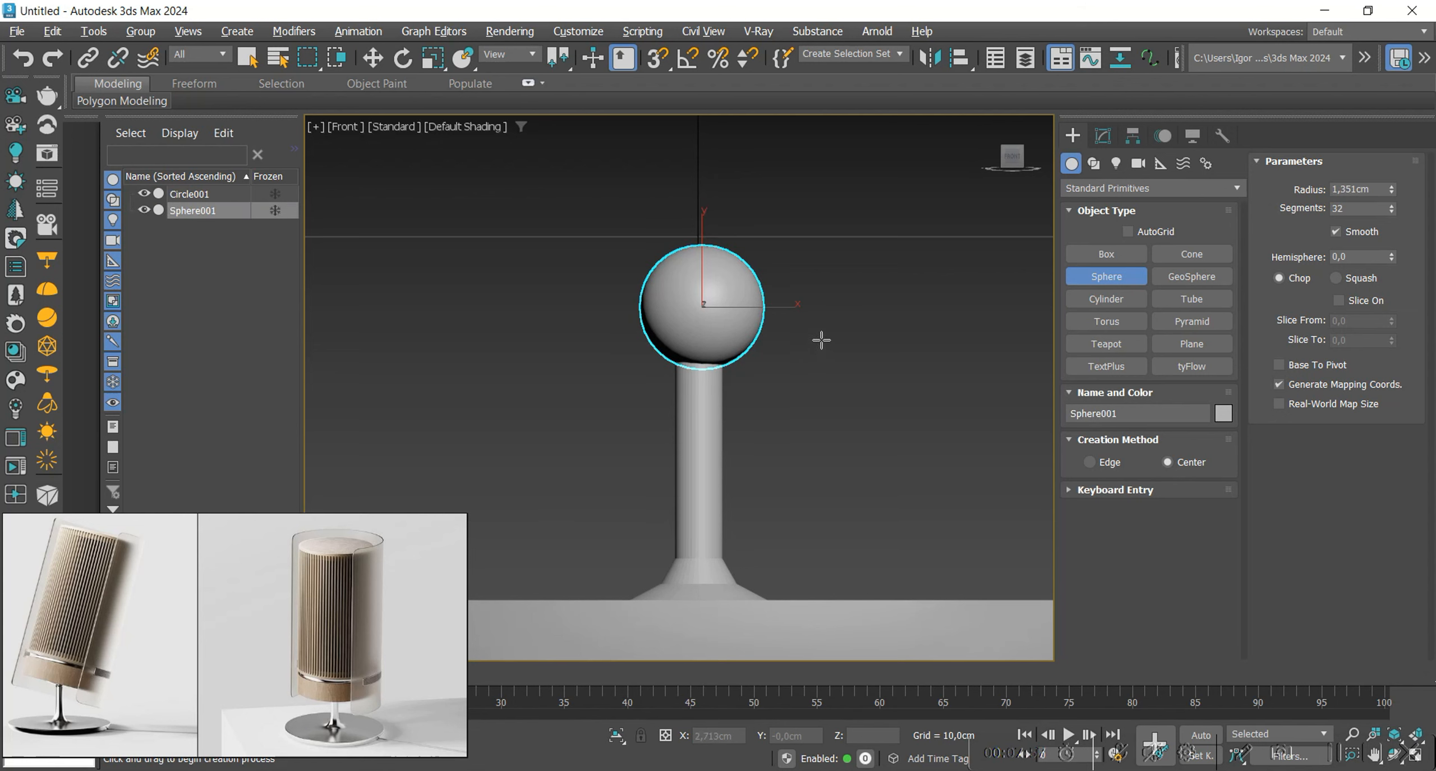
Zero the sphere's X and Z position to centre it on the lamp axis, and raise it to the stem's top.
key(w)
key(F4)
click(1102, 136)
middle_drag(723, 443, 749, 417)
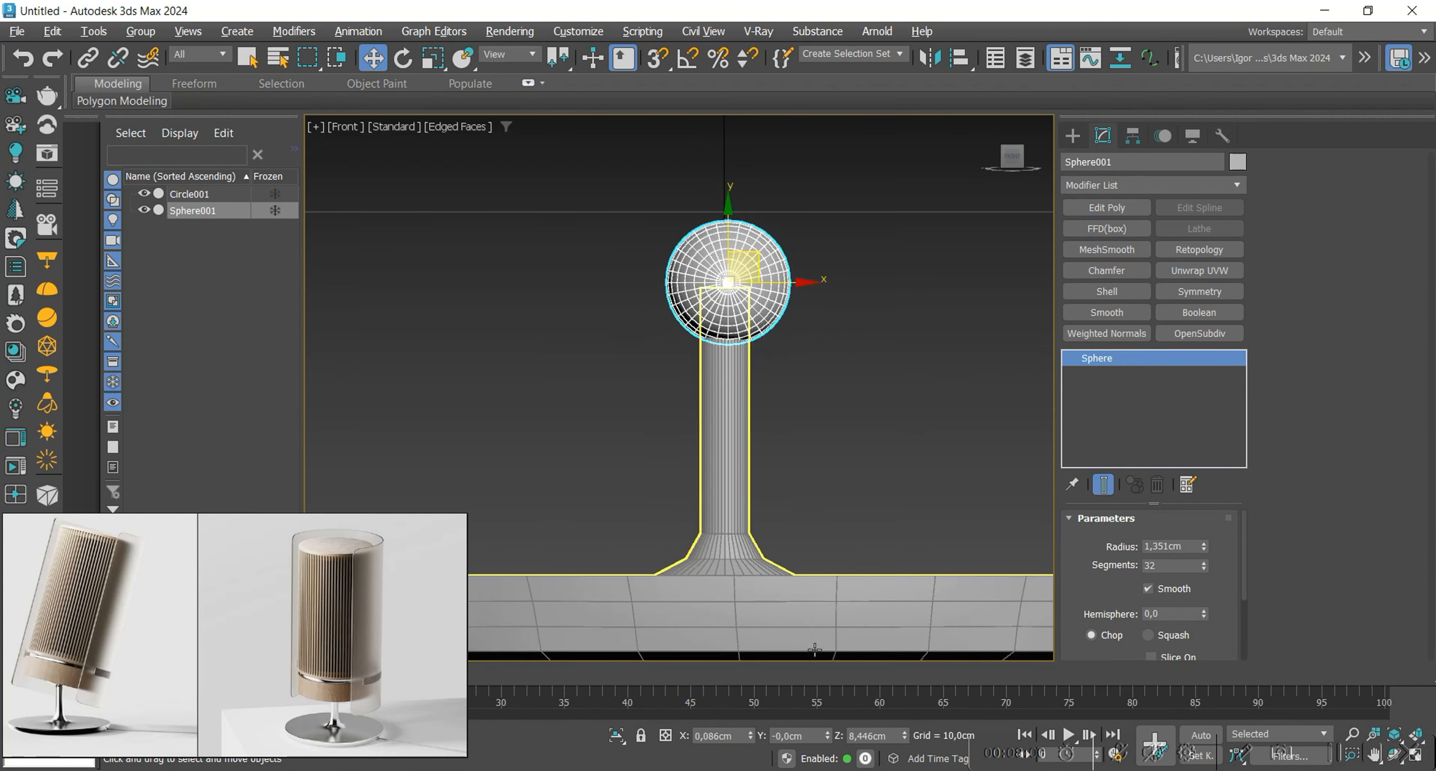
right_click(749, 735)
right_click(904, 734)
middle_drag(856, 551, 856, 459)
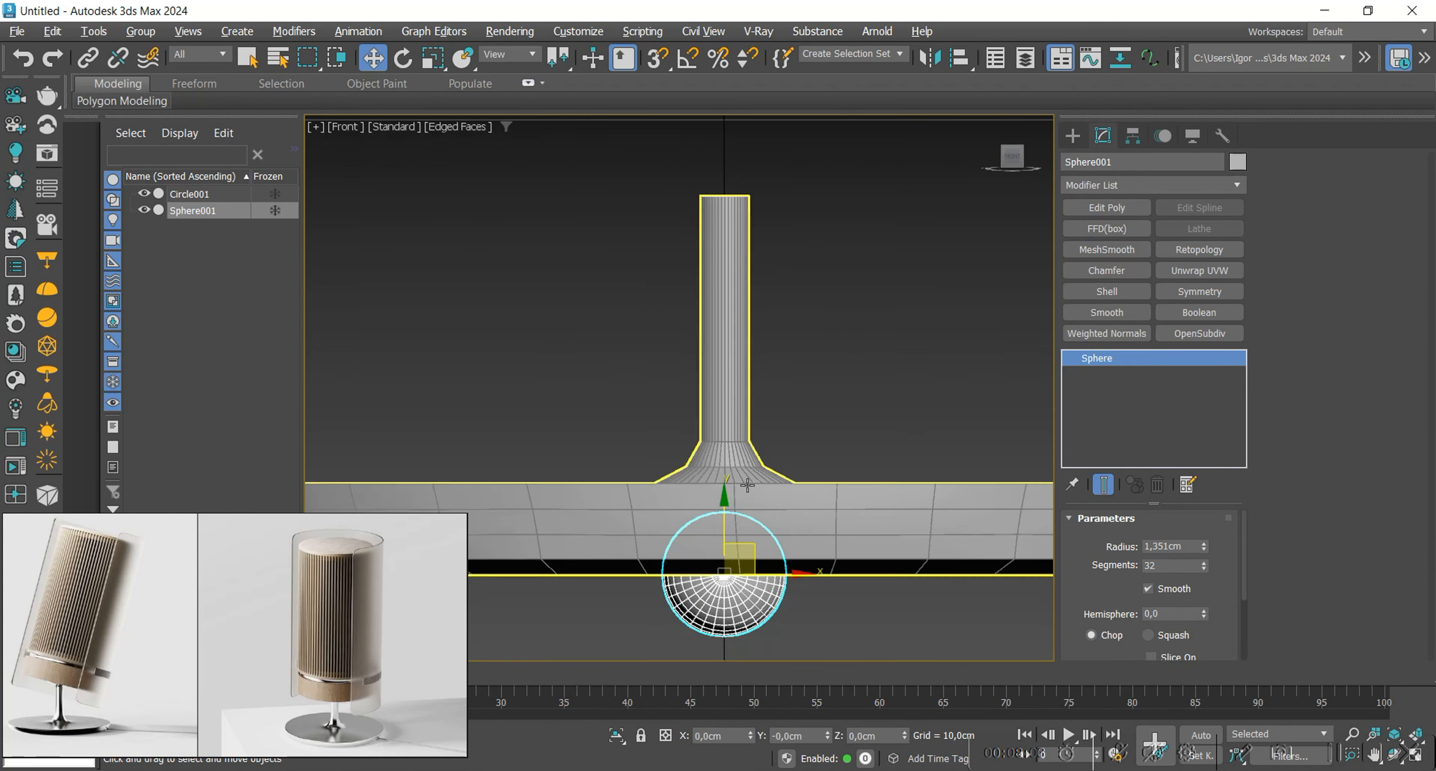
drag(726, 511, 700, 104)
middle_drag(700, 104, 700, 179)
Rotate the sphere with angle snapping so its poles point vertically, and adjust its height on the stem.
key(e)
key(a)
drag(724, 196, 724, 235)
key(w)
scroll(724, 237, up, 2)
middle_drag(724, 237, 733, 303)
mouse_move(732, 254)
mouse_down()
mouse_move(733, 211)
mouse_move(732, 228)
mouse_up()
key(F4)
alt+middle_drag(724, 302, 827, 365)
click(827, 366)
scroll(793, 444, down, 5)
middle_drag(613, 383, 654, 324)
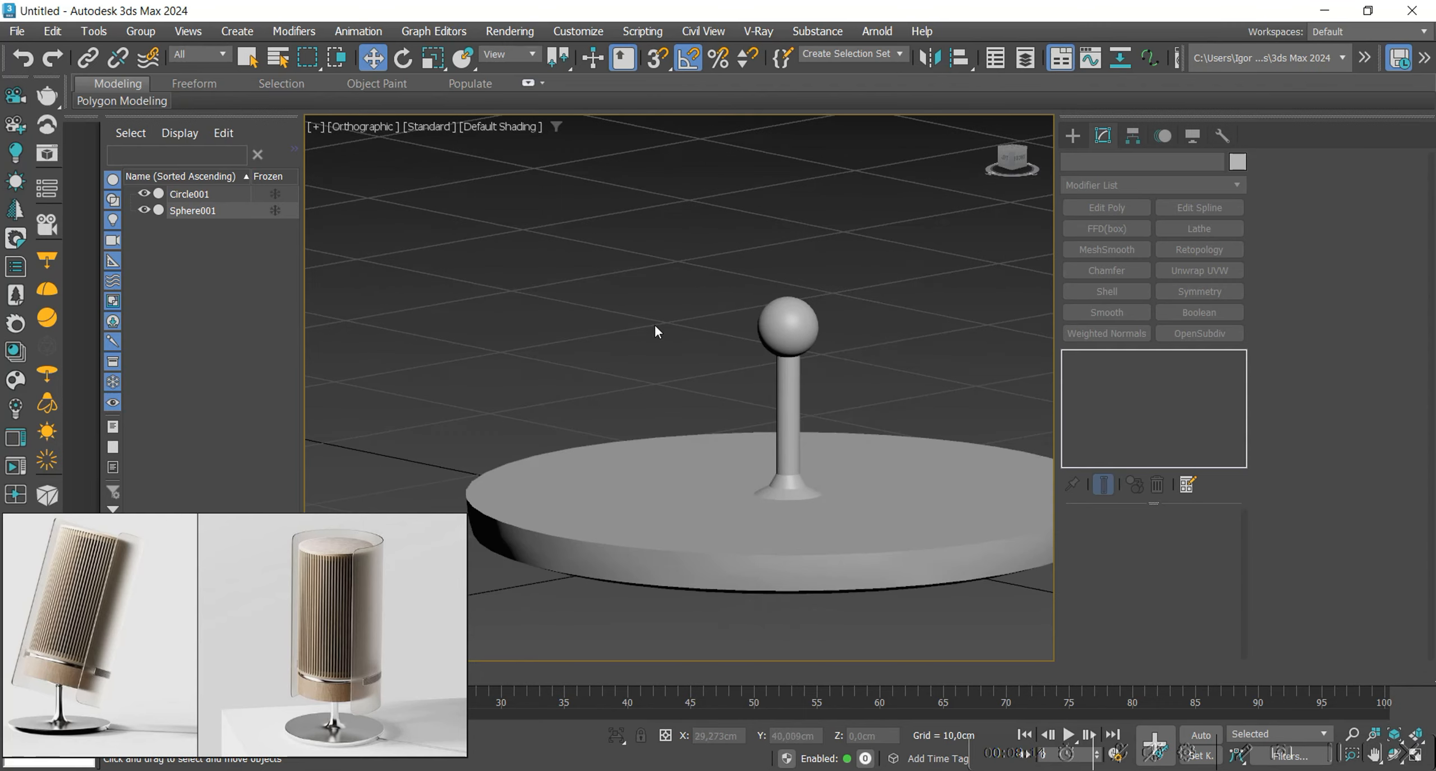
Scale the sphere up uniformly to match the reference ball joint, and seat it on the stem's top at about Z 10.12 cm.
middle_drag(858, 345, 839, 329)
key(p)
key(F4)
alt+middle_drag(712, 359, 790, 287)
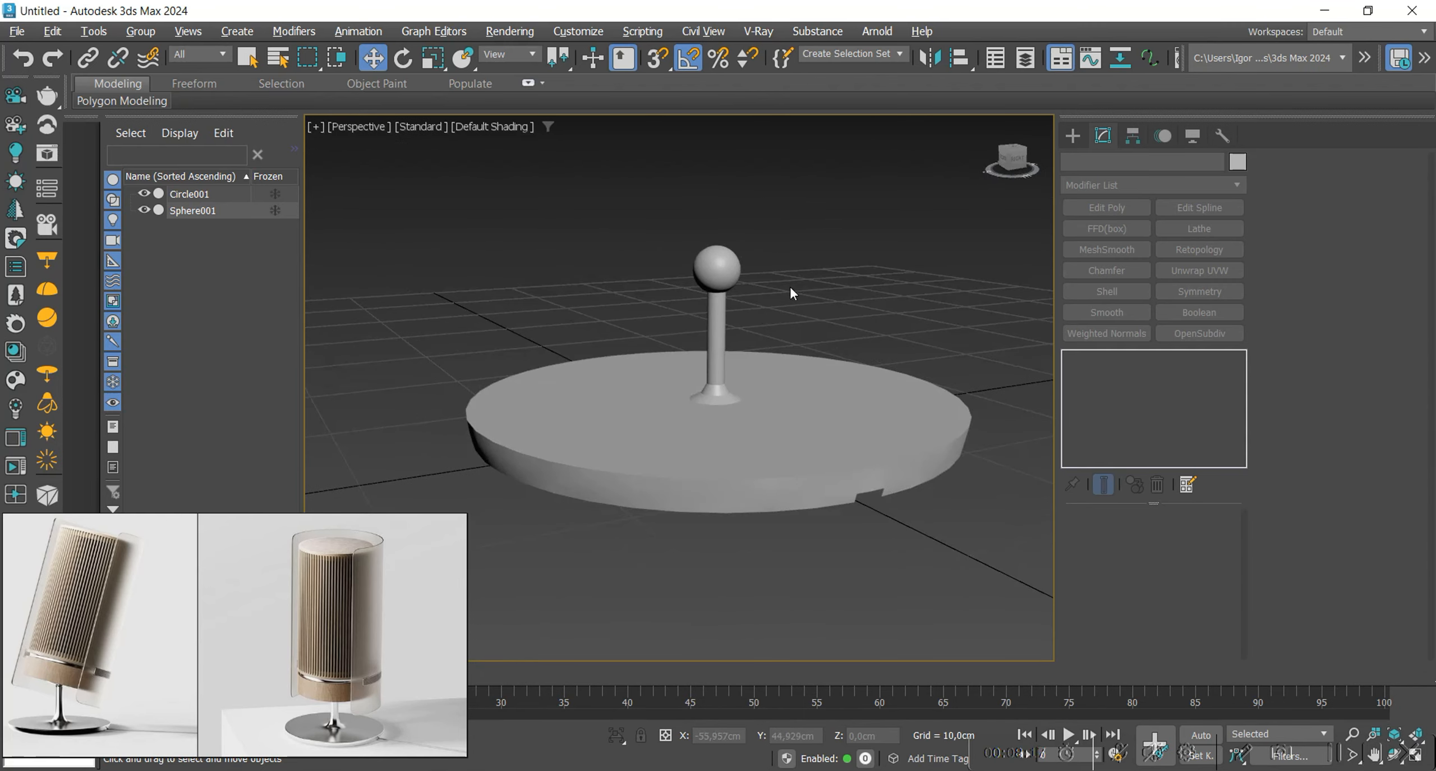
scroll(354, 711, down, 5)
scroll(363, 677, up, 8)
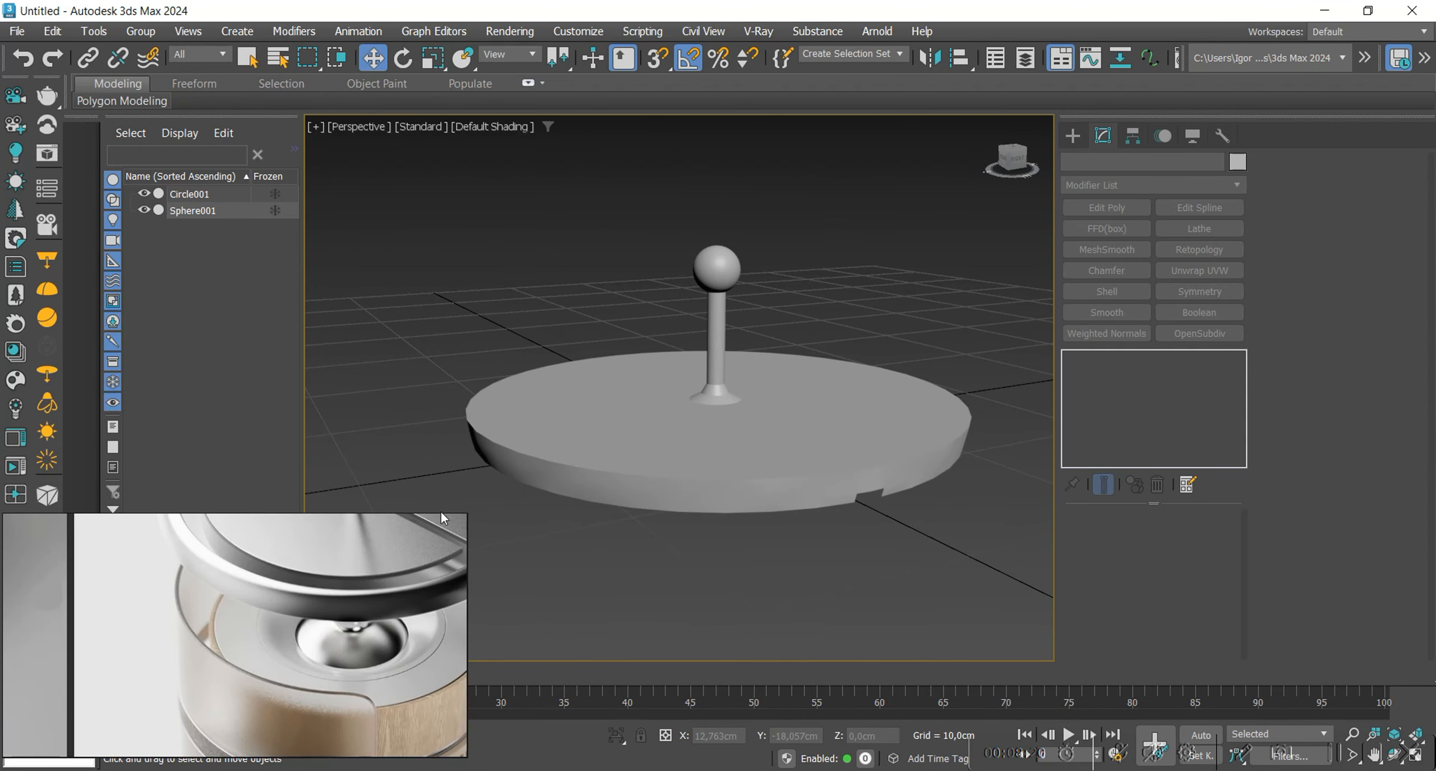
key(r)
scroll(728, 274, up, 2)
drag(716, 269, 708, 184)
key(w)
scroll(722, 269, up, 2)
key(F4)
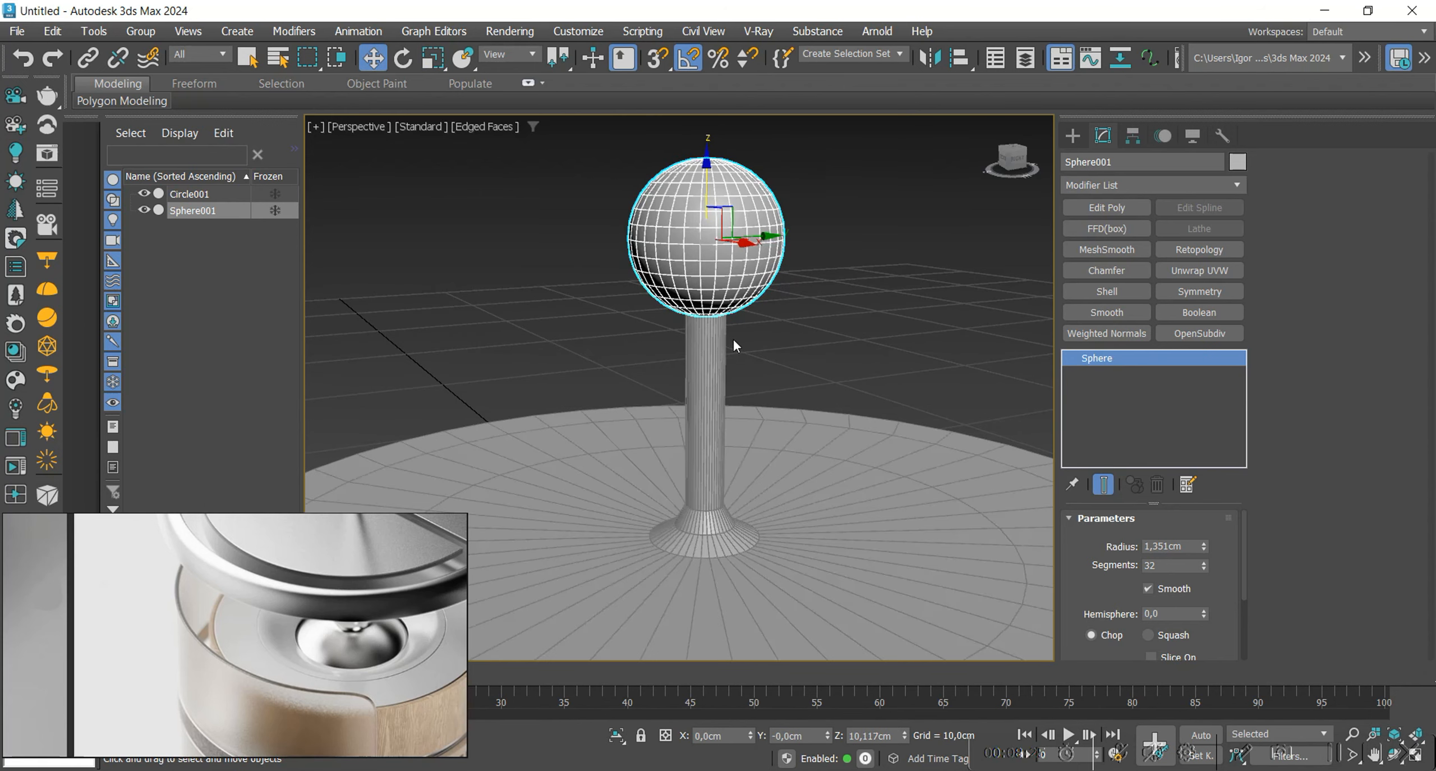
key(F4)
scroll(732, 338, down, 5)
alt+middle_drag(733, 338, 774, 333)
click(774, 333)
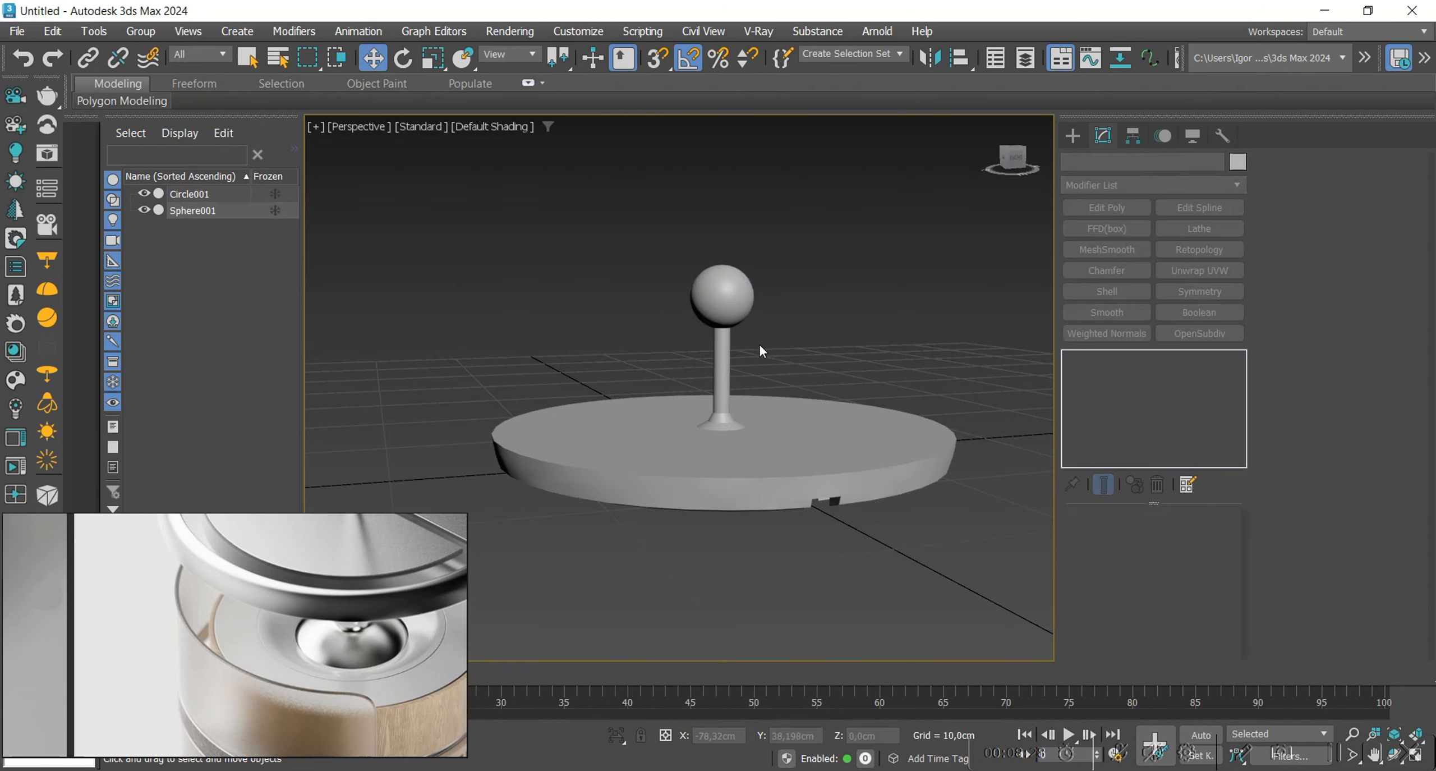
Lengthen the stem by raising its top vertices, and lift the sphere to about Z 11.29 cm to match.
scroll(759, 343, up, 7)
click(645, 353)
key(1)
scroll(692, 368, down, 5)
key(F3)
scroll(656, 336, up, 3)
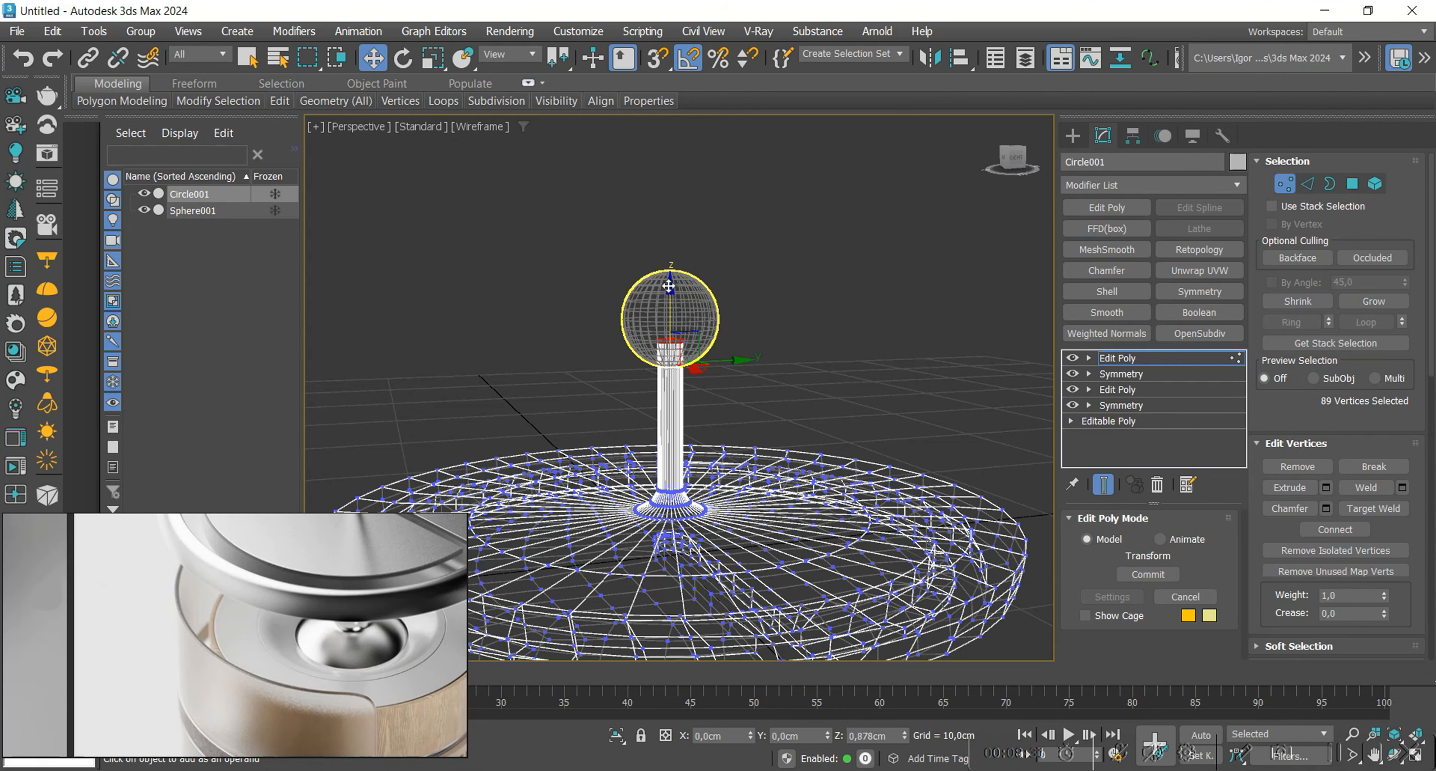
click(669, 286)
drag(668, 283, 669, 256)
key(F3)
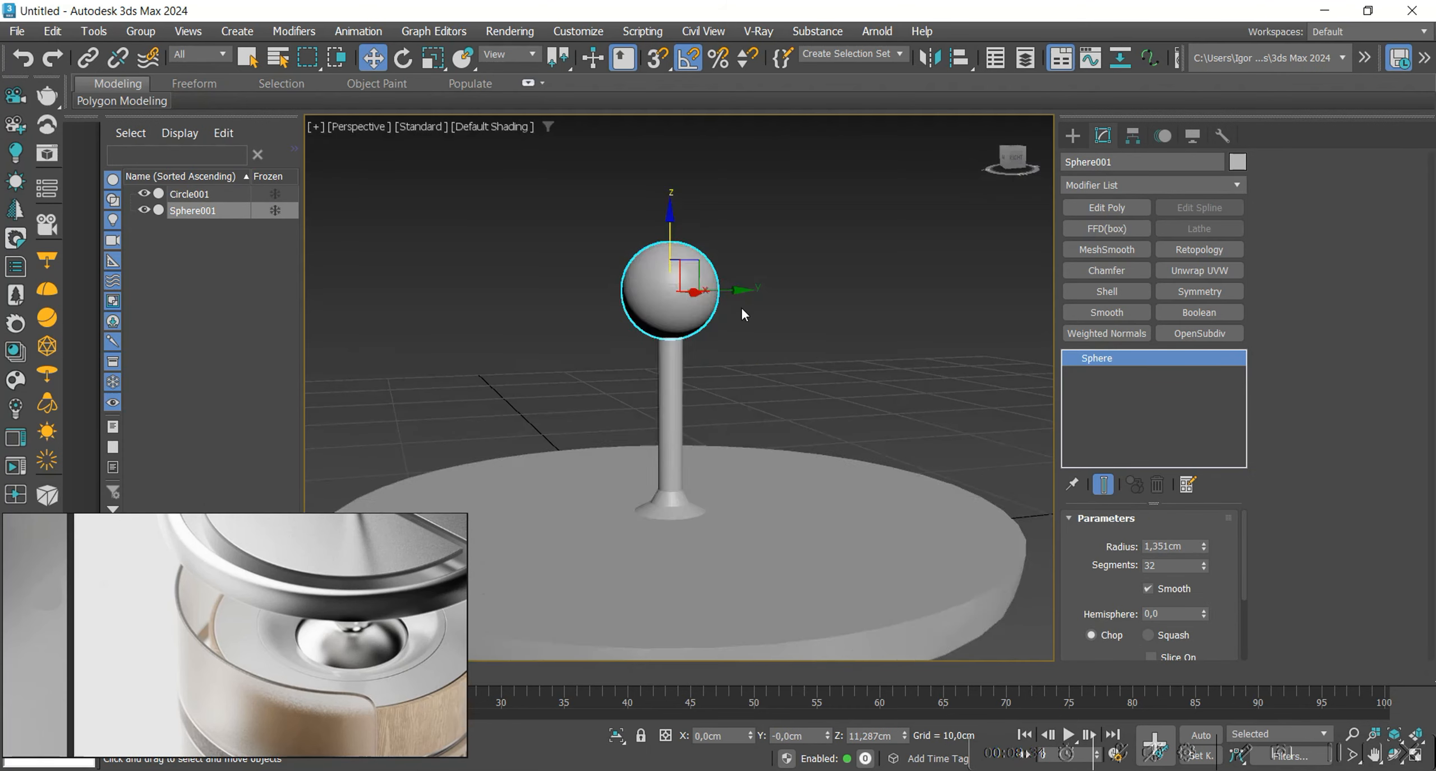
click(741, 313)
Enlarge the sphere slightly with a uniform scale, and adjust its height above the stem.
scroll(740, 348, down, 5)
alt+middle_drag(740, 375, 778, 373)
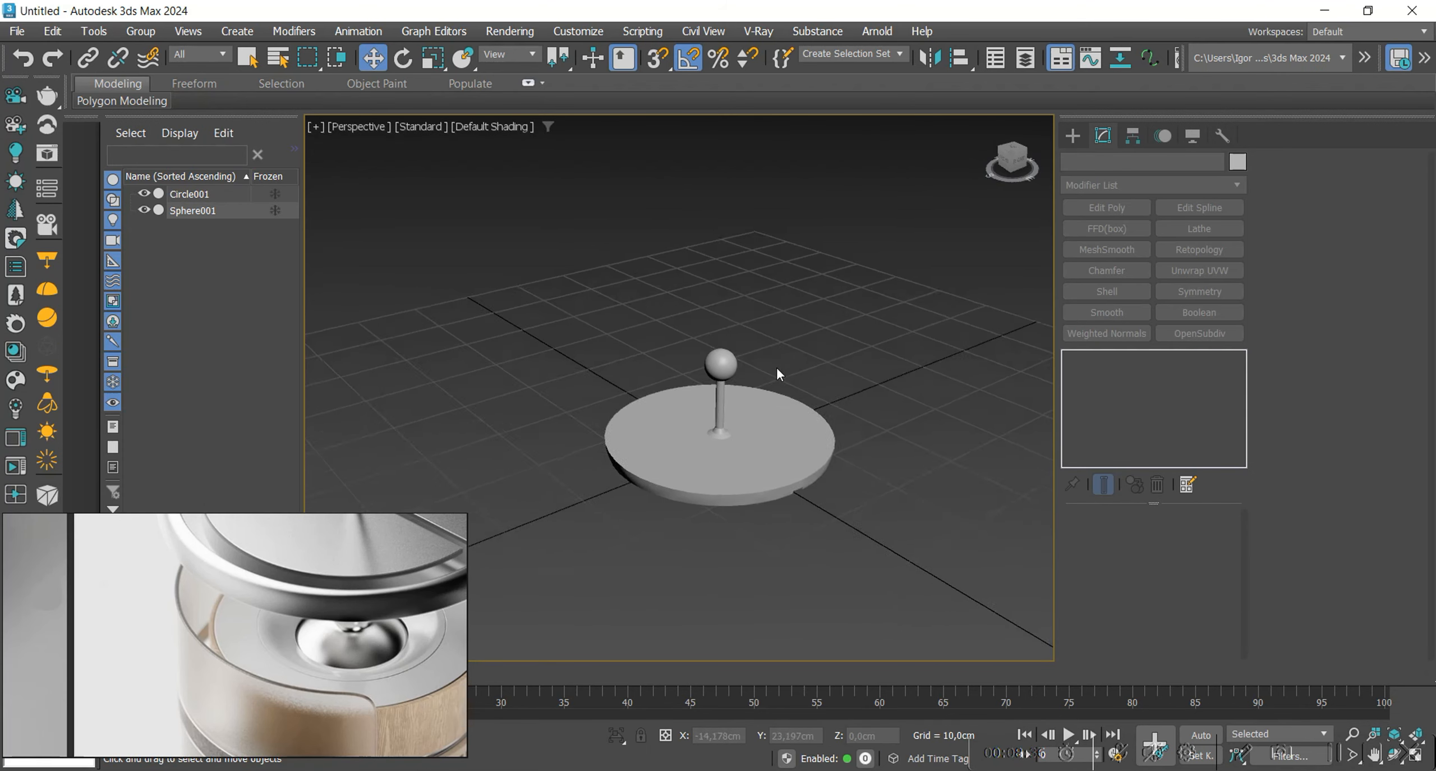
scroll(780, 359, up, 3)
click(701, 345)
key(r)
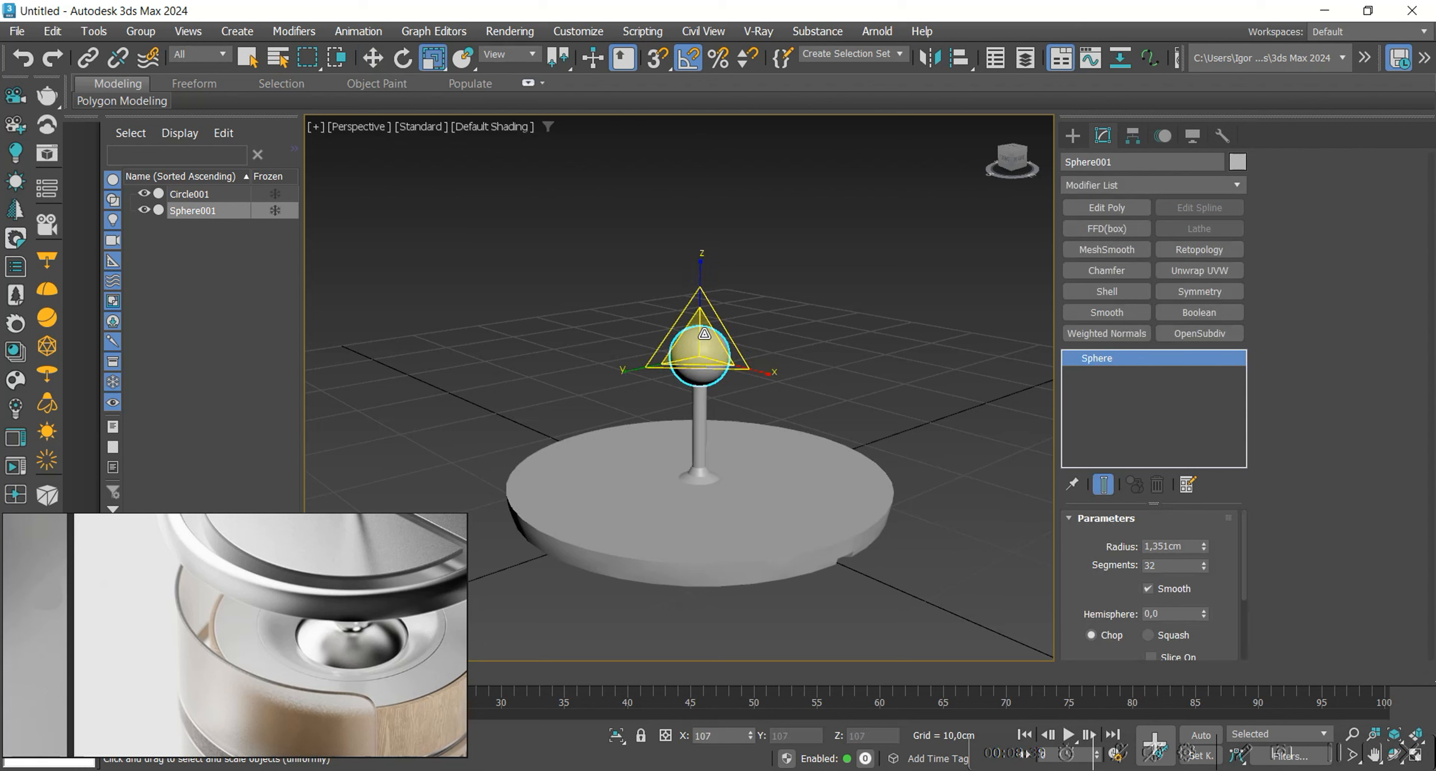
key(w)
scroll(704, 327, up, 2)
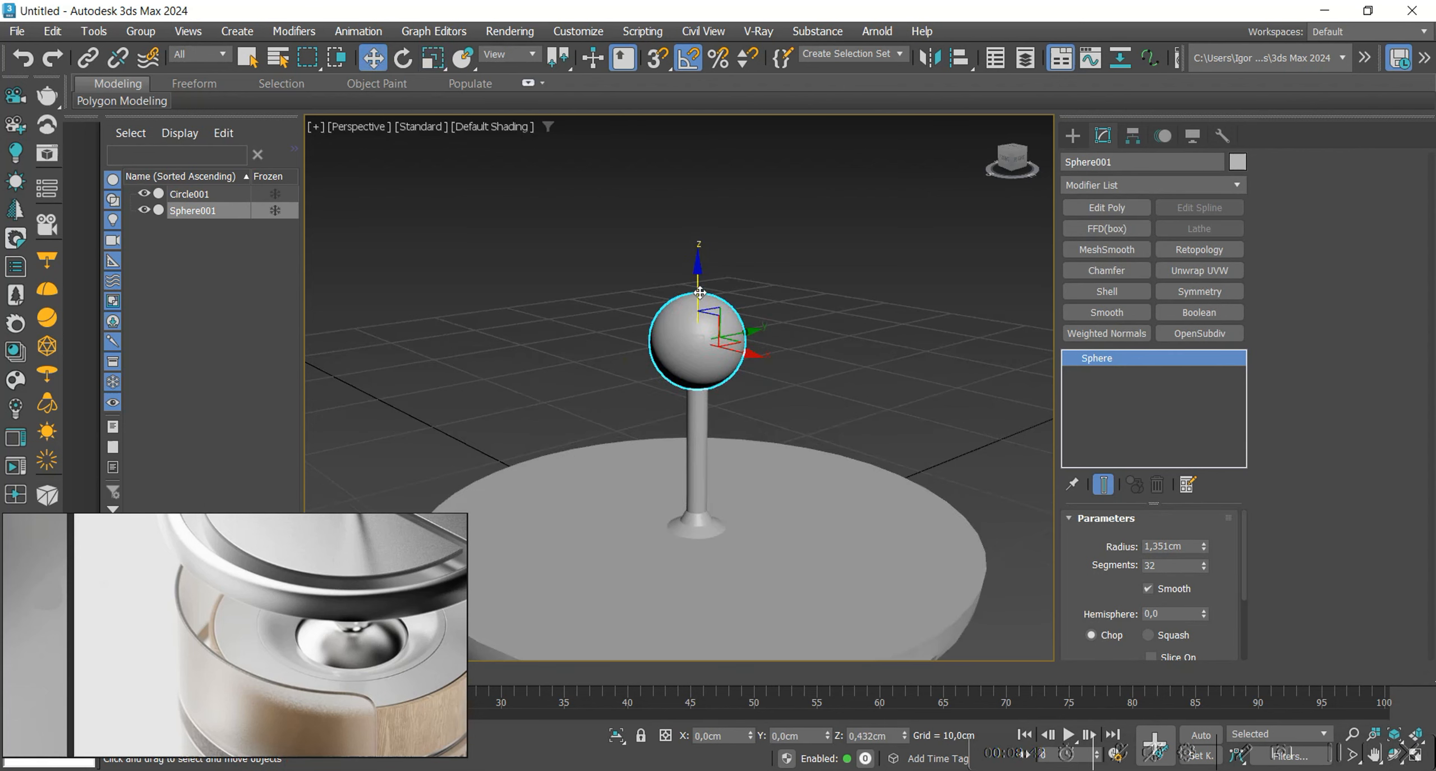
click(789, 303)
key(F4)
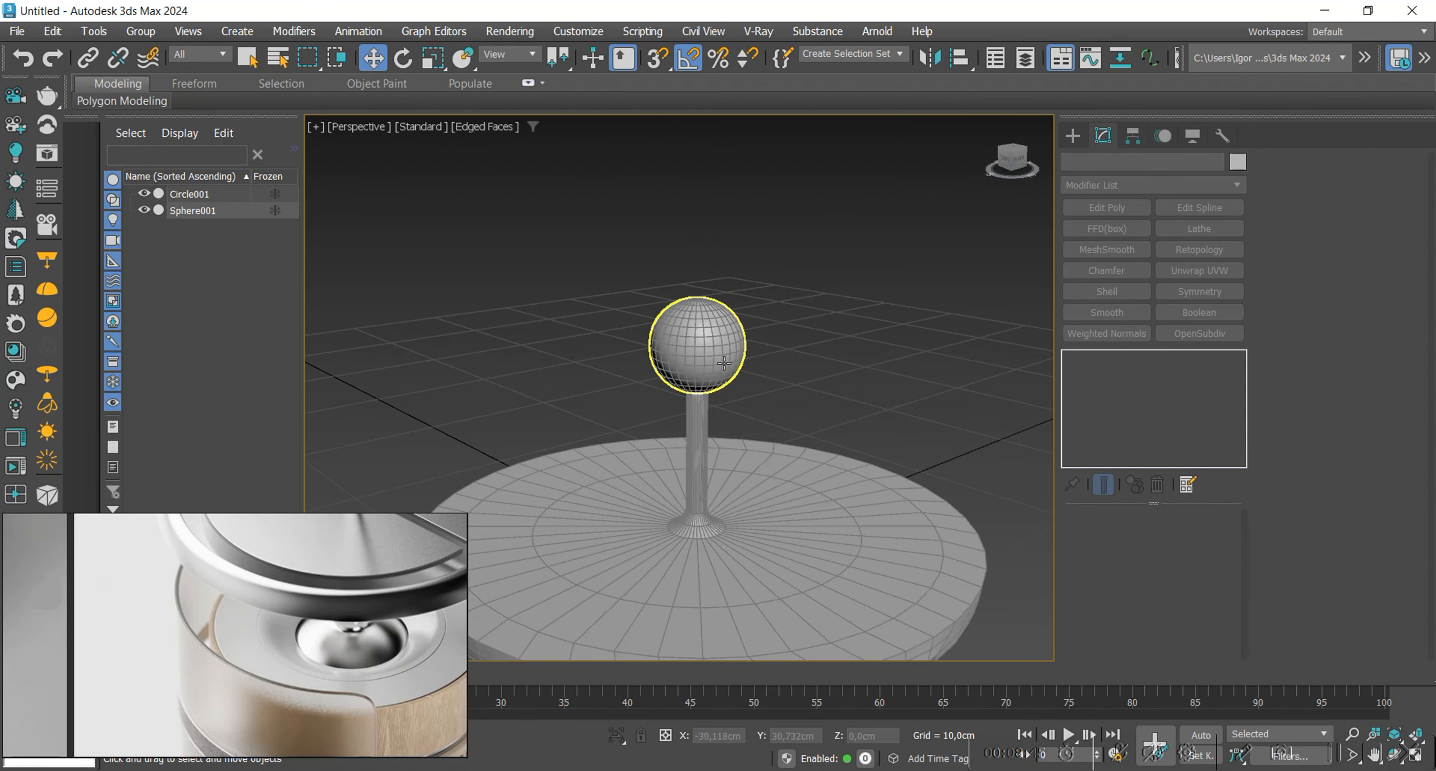
scroll(729, 373, down, 3)
key(F4)
scroll(752, 387, down, 2)
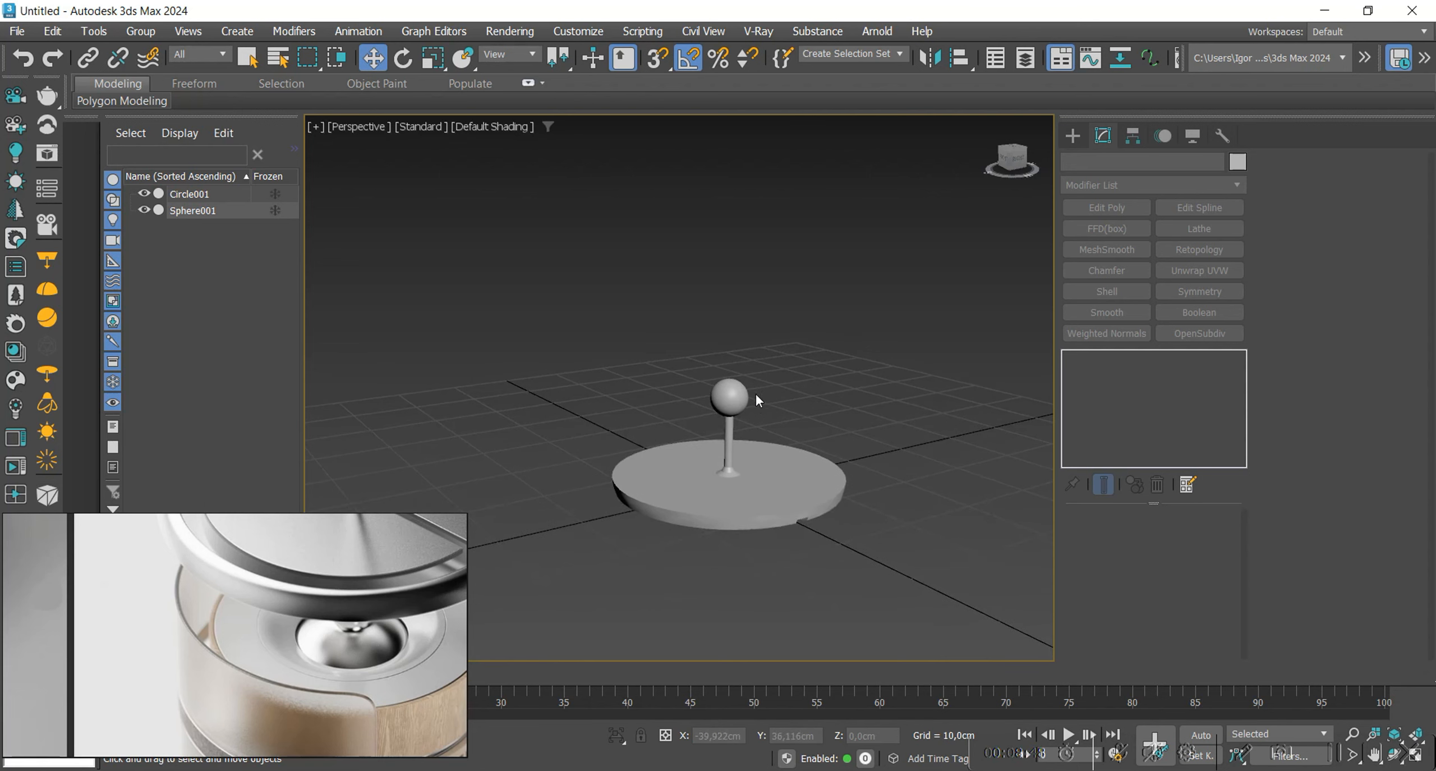
Draw a circle spline in the top view around the lamp's centre, slightly smaller than the base disc.
key(t)
key(z)
click(1072, 135)
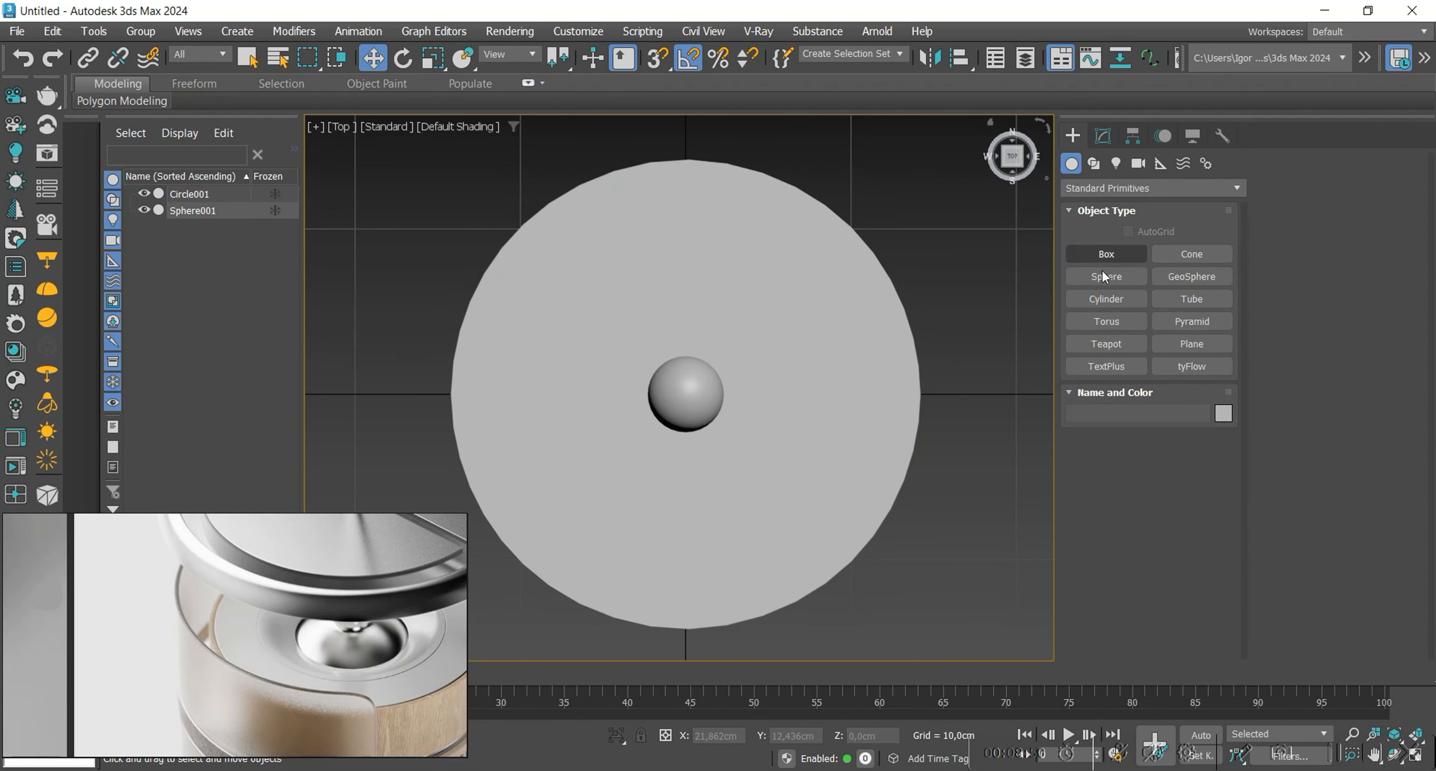
click(1093, 164)
click(1106, 298)
scroll(591, 412, down, 2)
key(F3)
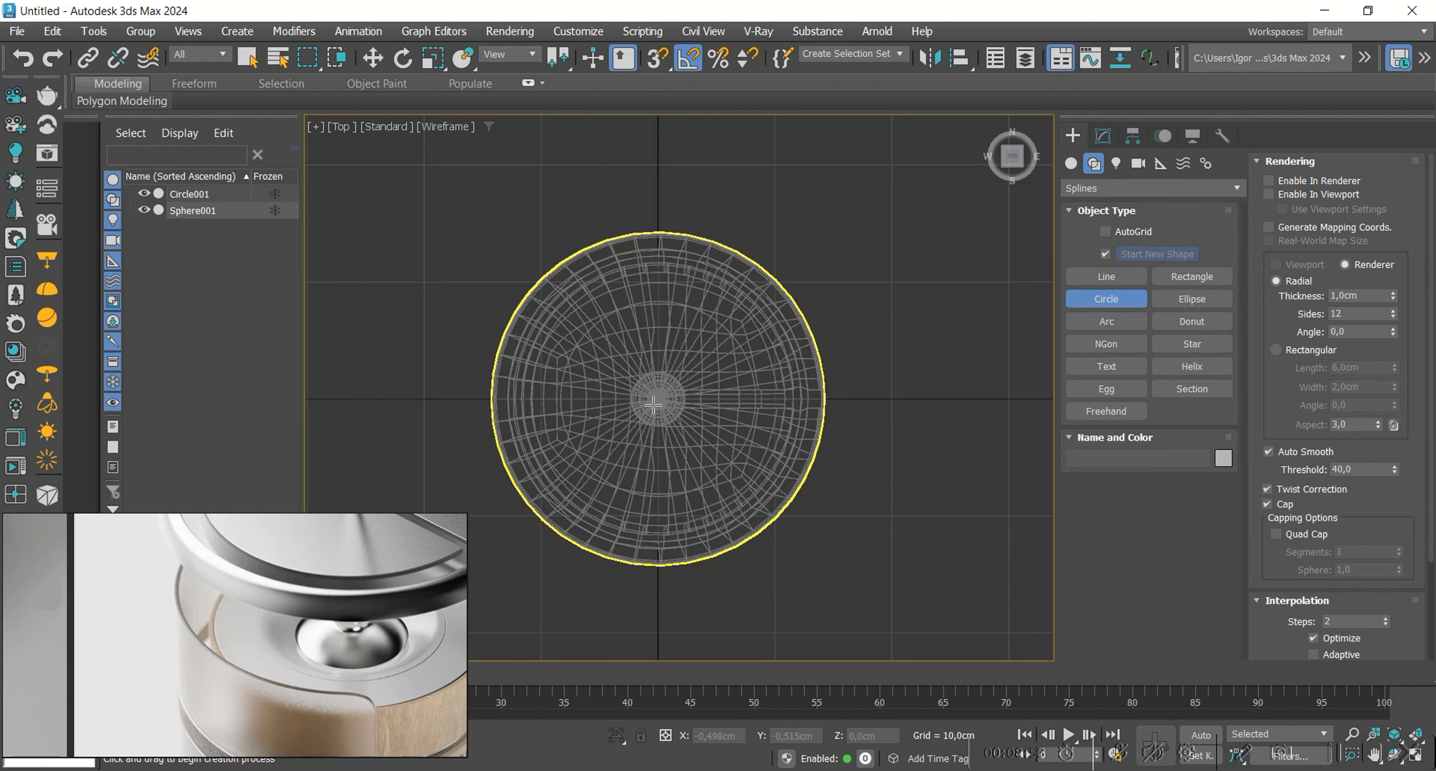
drag(659, 396, 796, 426)
key(w)
key(F3)
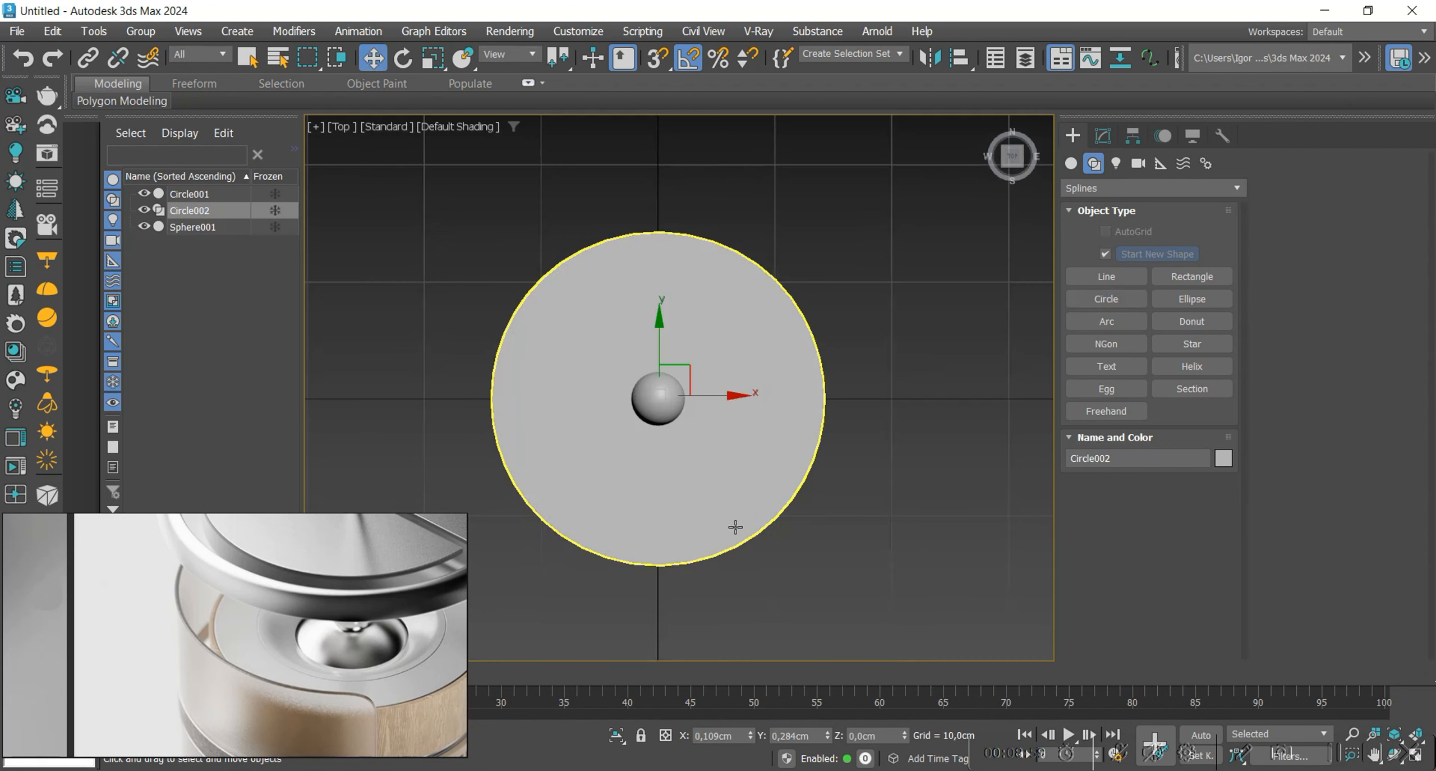
Centre the circle at X 0 and Y 0 at about Z 14.54 cm above the sphere, and scale it down slightly.
alt+middle_drag(769, 508, 713, 448)
drag(712, 346, 712, 263)
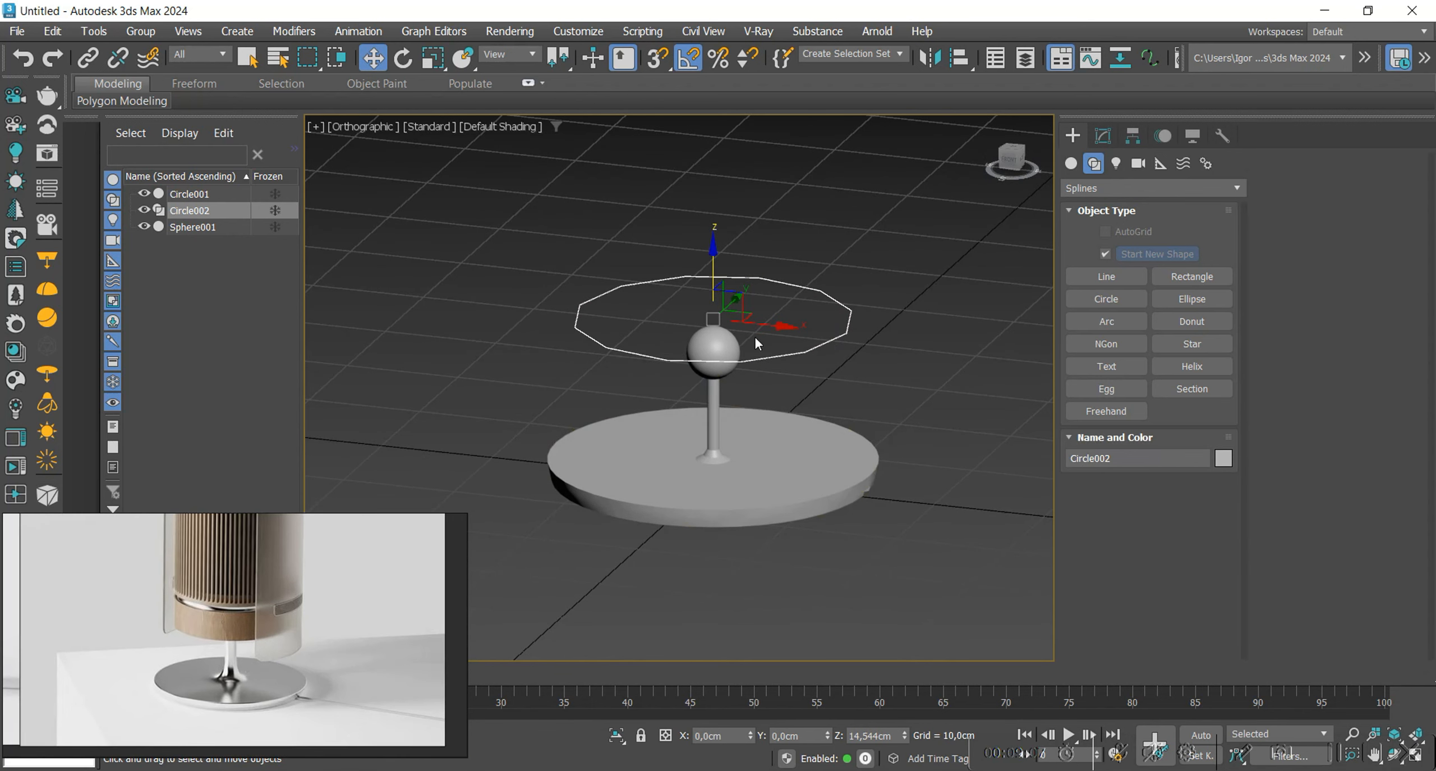
middle_drag(754, 334, 795, 394)
key(r)
drag(758, 376, 759, 389)
key(w)
alt+middle_drag(774, 402, 798, 437)
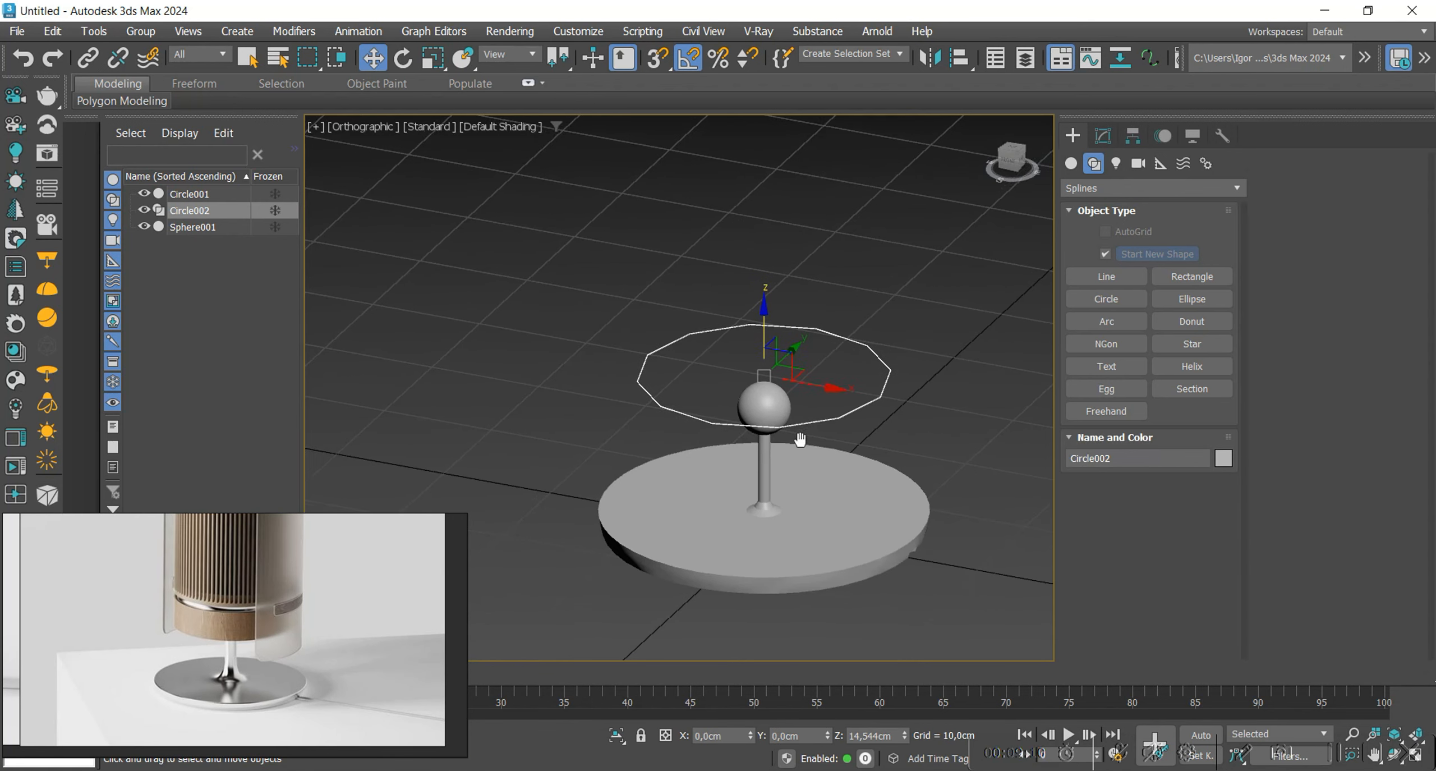
Convert the circle to an editable poly and add a Shell modifier with an outer amount of 40 cm.
key(alt+p)
click(1106, 291)
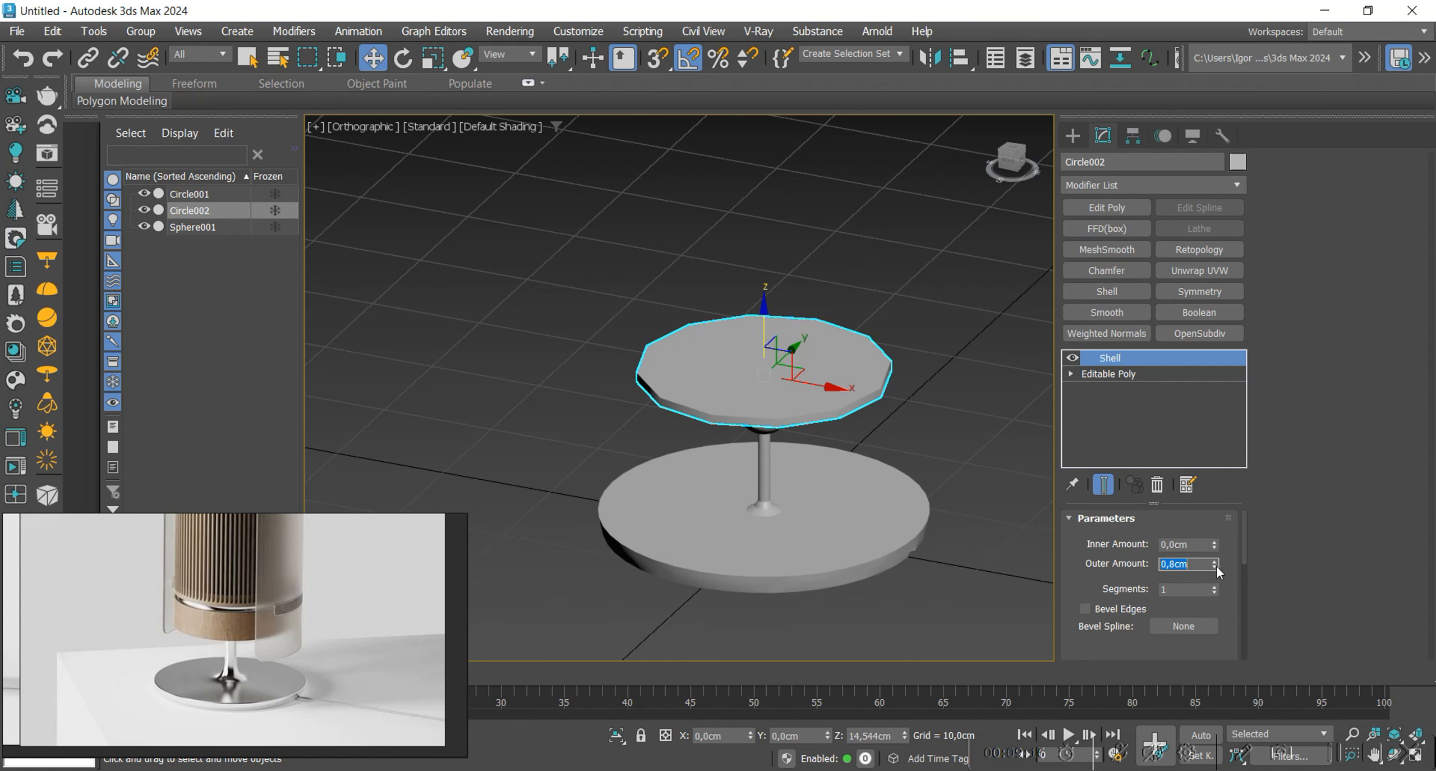
right_click(1214, 567)
text(40)
key(Return)
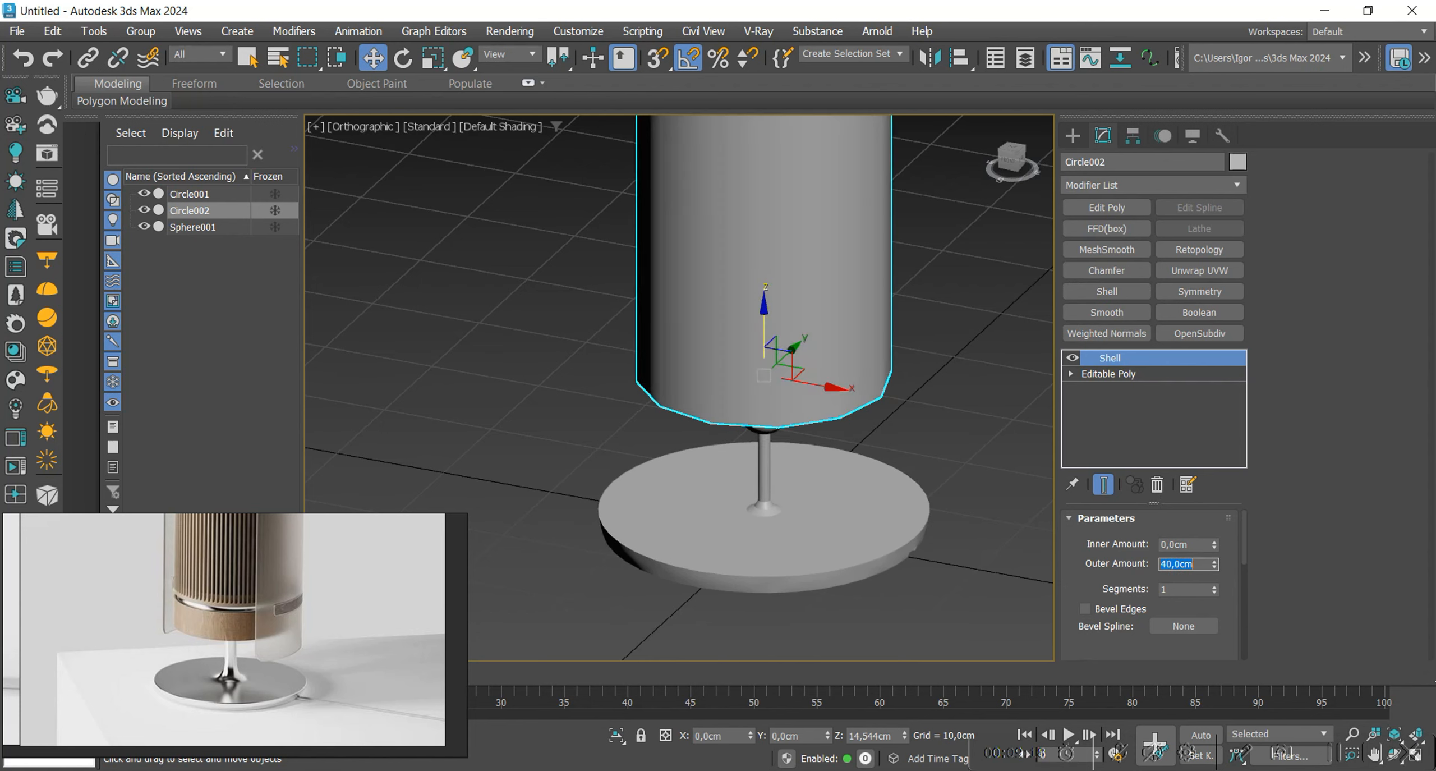
scroll(688, 447, down, 3)
alt+middle_drag(689, 448, 777, 416)
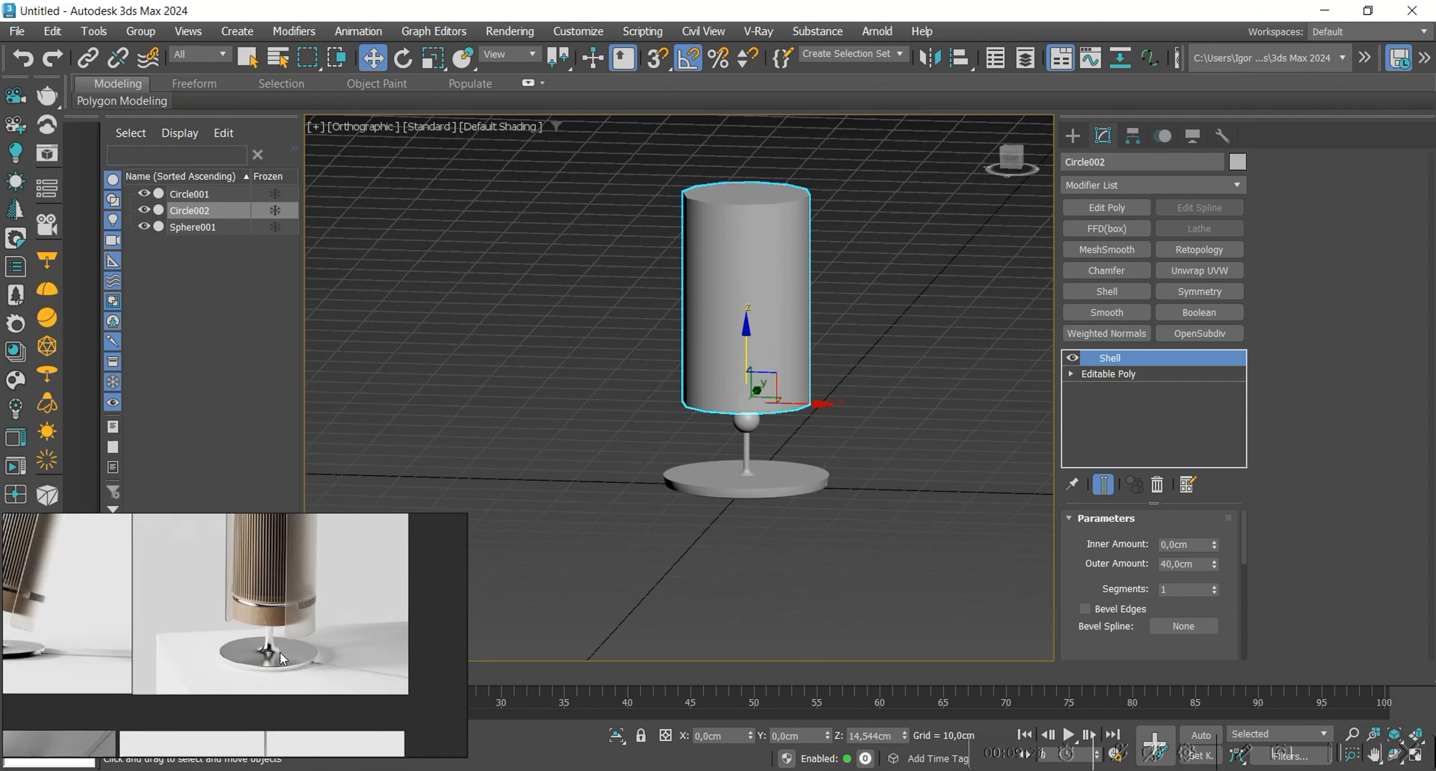
Lower the shade cylinder to about Z 13 cm and set its Shell outer amount to 42 cm.
alt+middle_drag(729, 488, 760, 455)
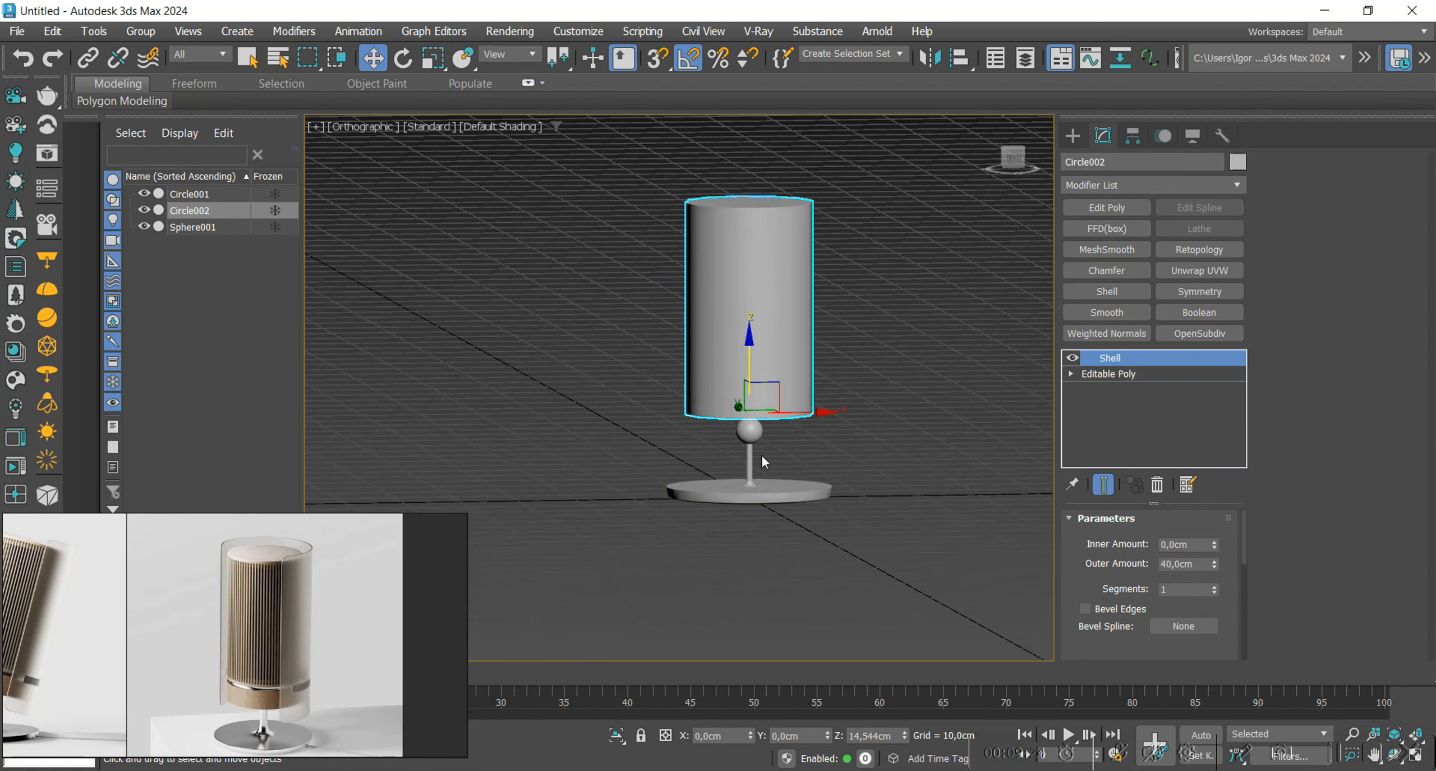
scroll(760, 456, up, 2)
mouse_move(748, 328)
mouse_down()
mouse_move(748, 362)
mouse_move(747, 344)
mouse_up()
key(p)
scroll(757, 437, down, 3)
mouse_move(756, 438)
middle_down()
mouse_move(758, 470)
mouse_move(795, 485)
mouse_move(763, 478)
mouse_move(750, 538)
middle_up()
key(F4)
key(F4)
middle_drag(758, 537, 772, 535)
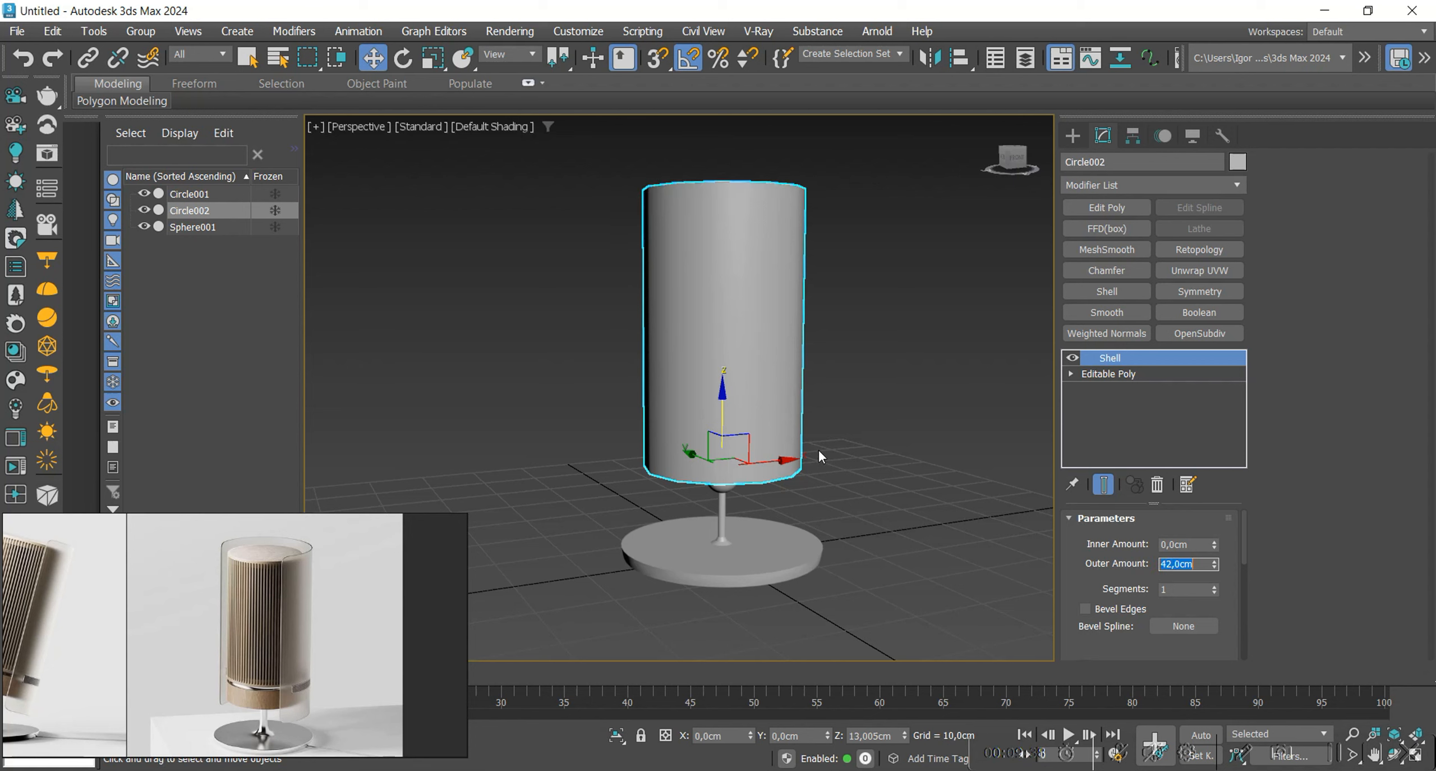
Collapse the shade cylinder to an editable poly, and raise the sphere to about Z 14.46 cm into its underside.
key(ctrl+z)
scroll(714, 441, up, 4)
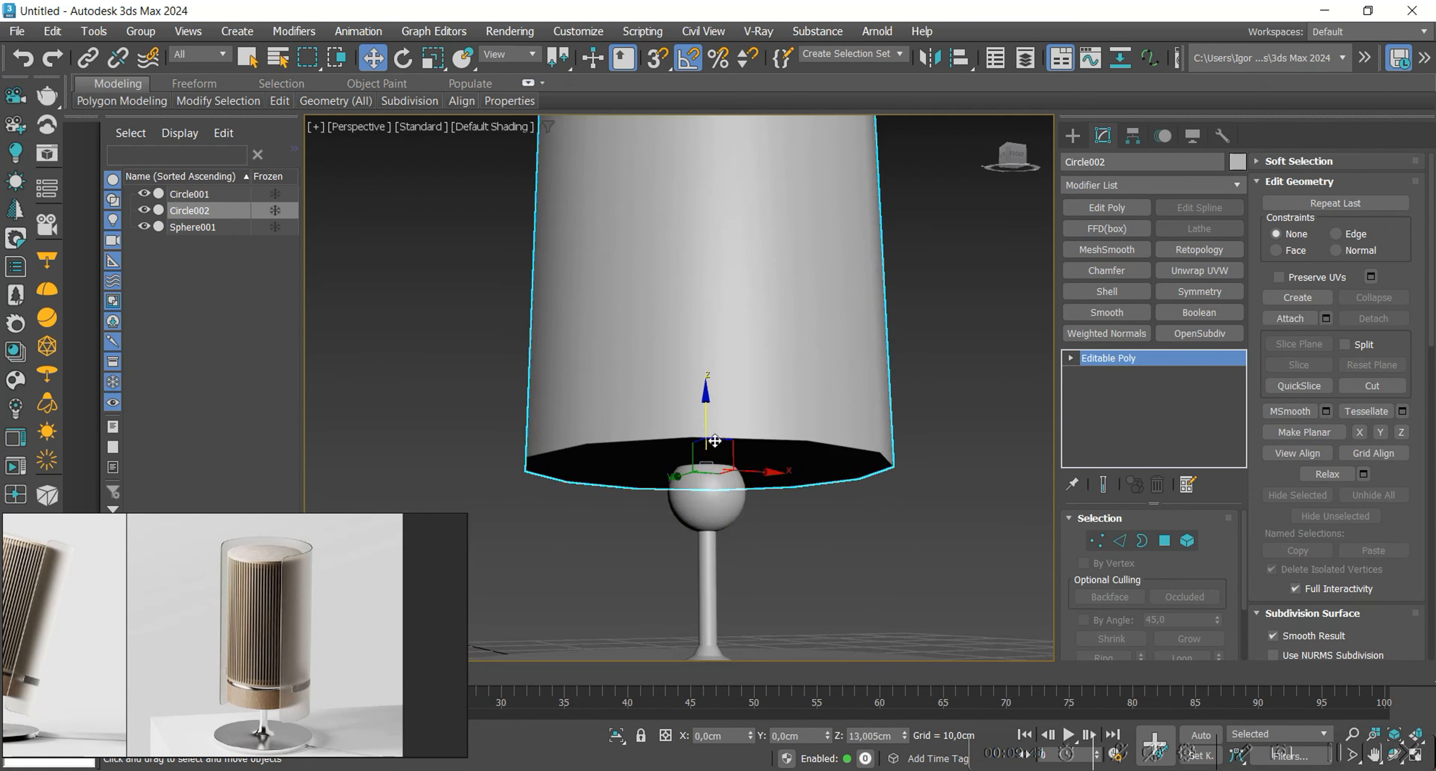
click(706, 505)
drag(709, 424, 709, 379)
alt+middle_drag(710, 379, 773, 407)
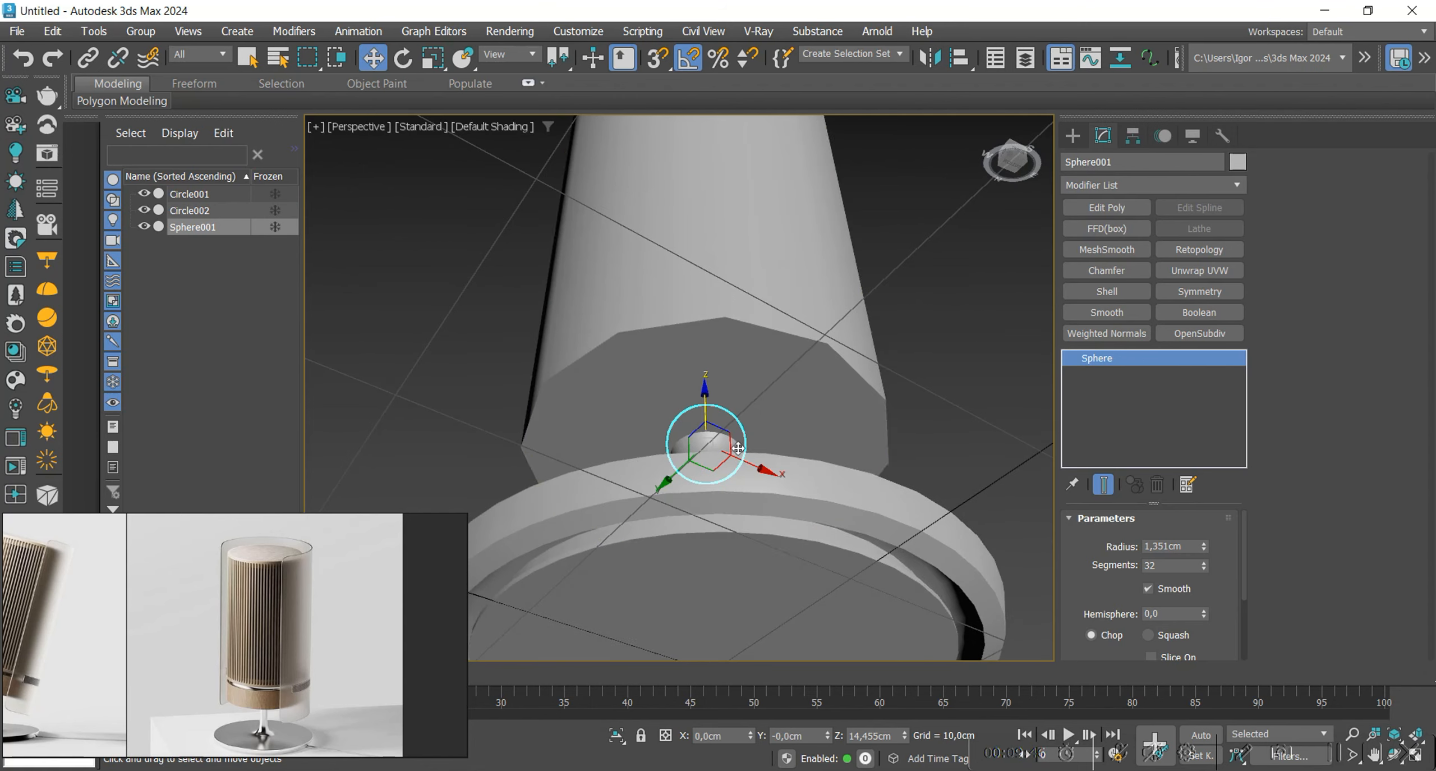
Isolate the sphere with the shade cylinder, scale the sphere up uniformly, and leave isolation.
ctrl+click(779, 408)
key(alt+q)
click(712, 432)
key(r)
drag(708, 409, 690, 360)
key(w)
alt+middle_drag(705, 375, 696, 508)
key(alt+q)
key(alt+q)
Select the polygons of the base's stem and flared foot and scale them together in the top view.
click(712, 464)
scroll(729, 488, up, 5)
key(2)
key(F4)
scroll(694, 493, up, 5)
key(1)
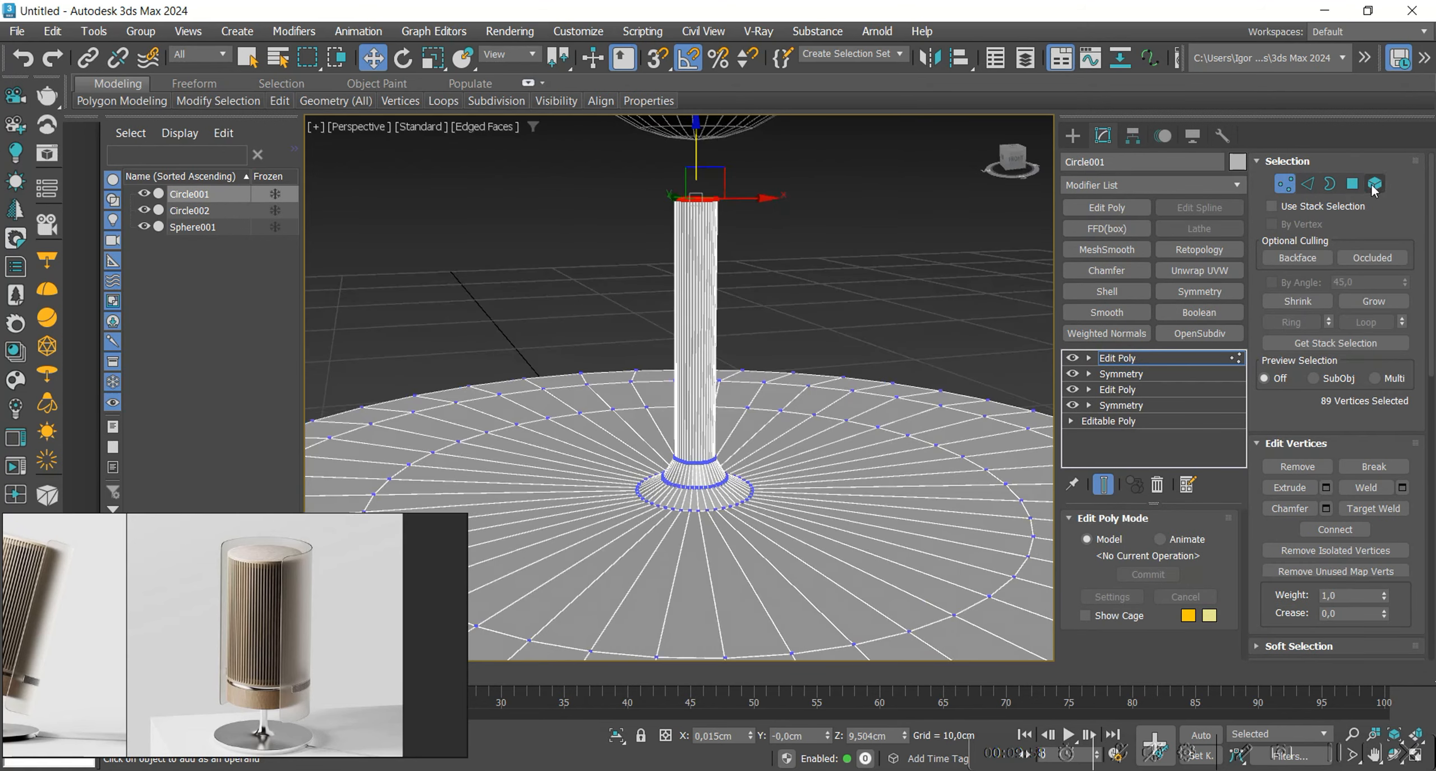
key(4)
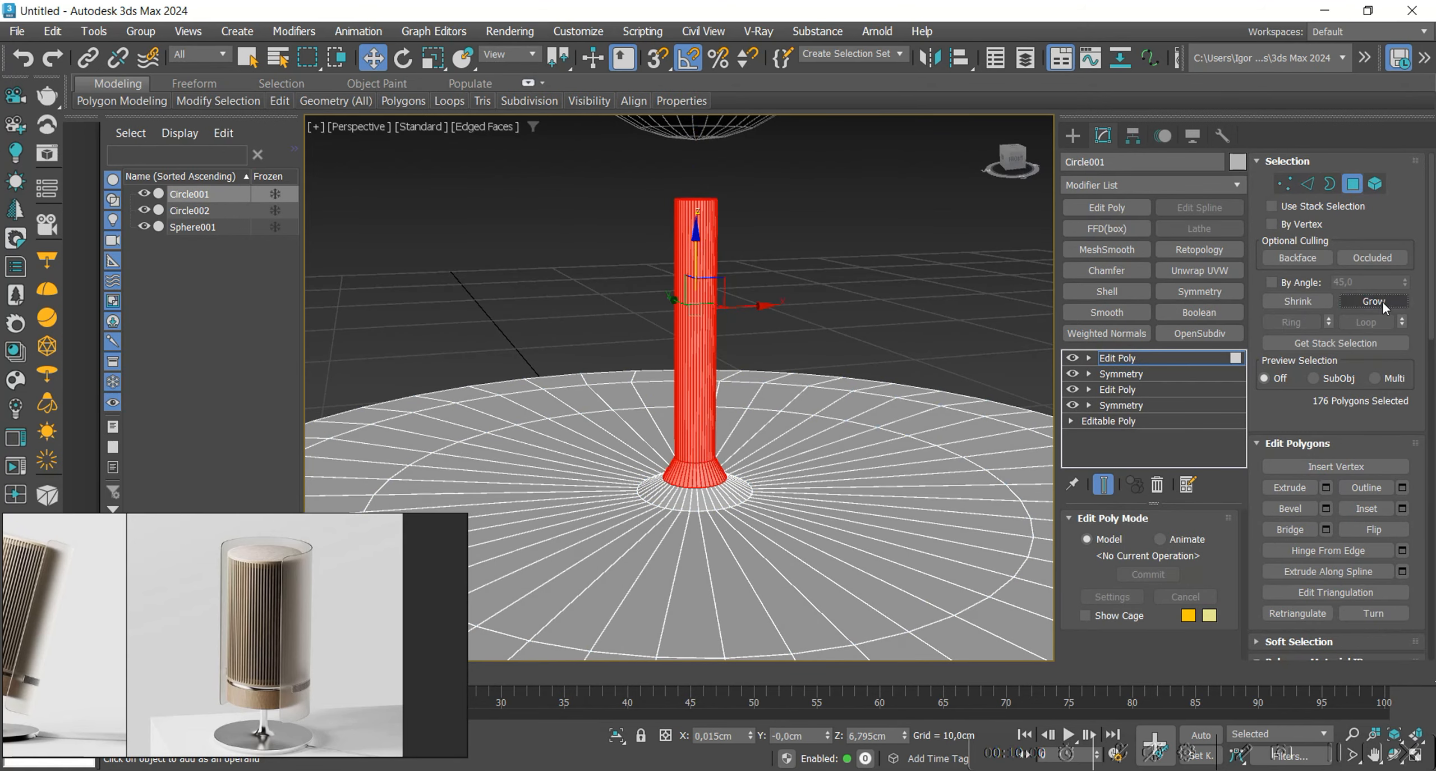
key(t)
key(F3)
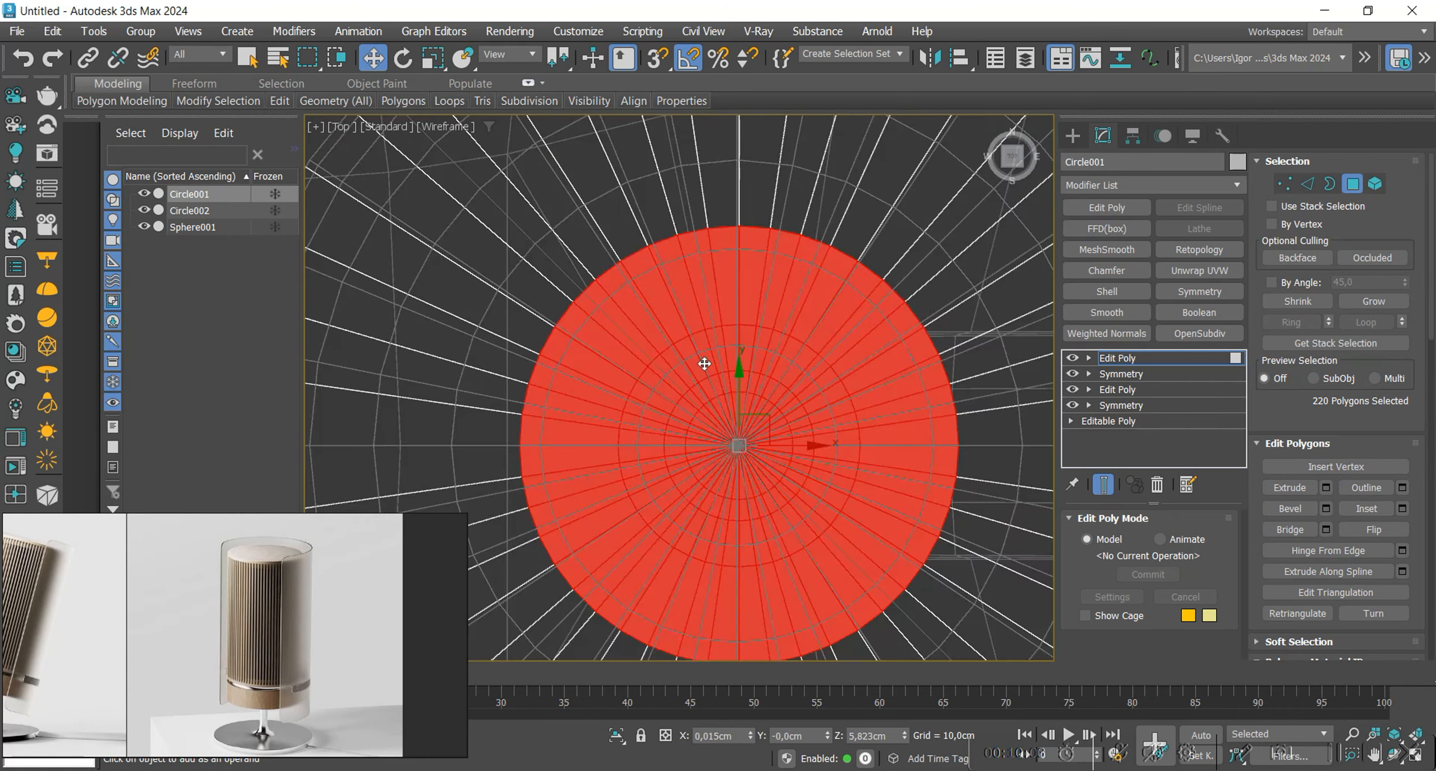
scroll(701, 362, down, 3)
key(r)
drag(720, 362, 759, 330)
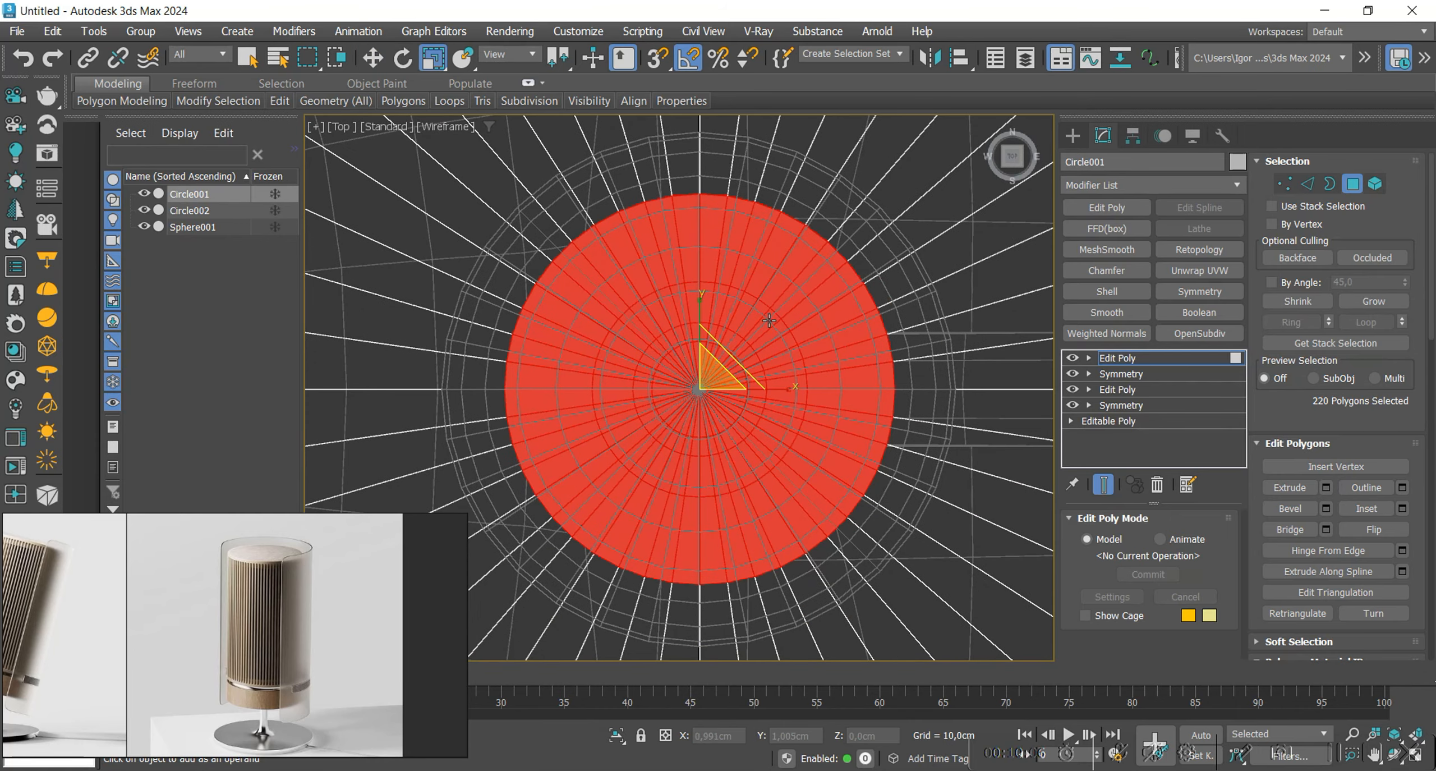
Raise the vertices at the stem's upper end until the stem meets the sphere.
key(f)
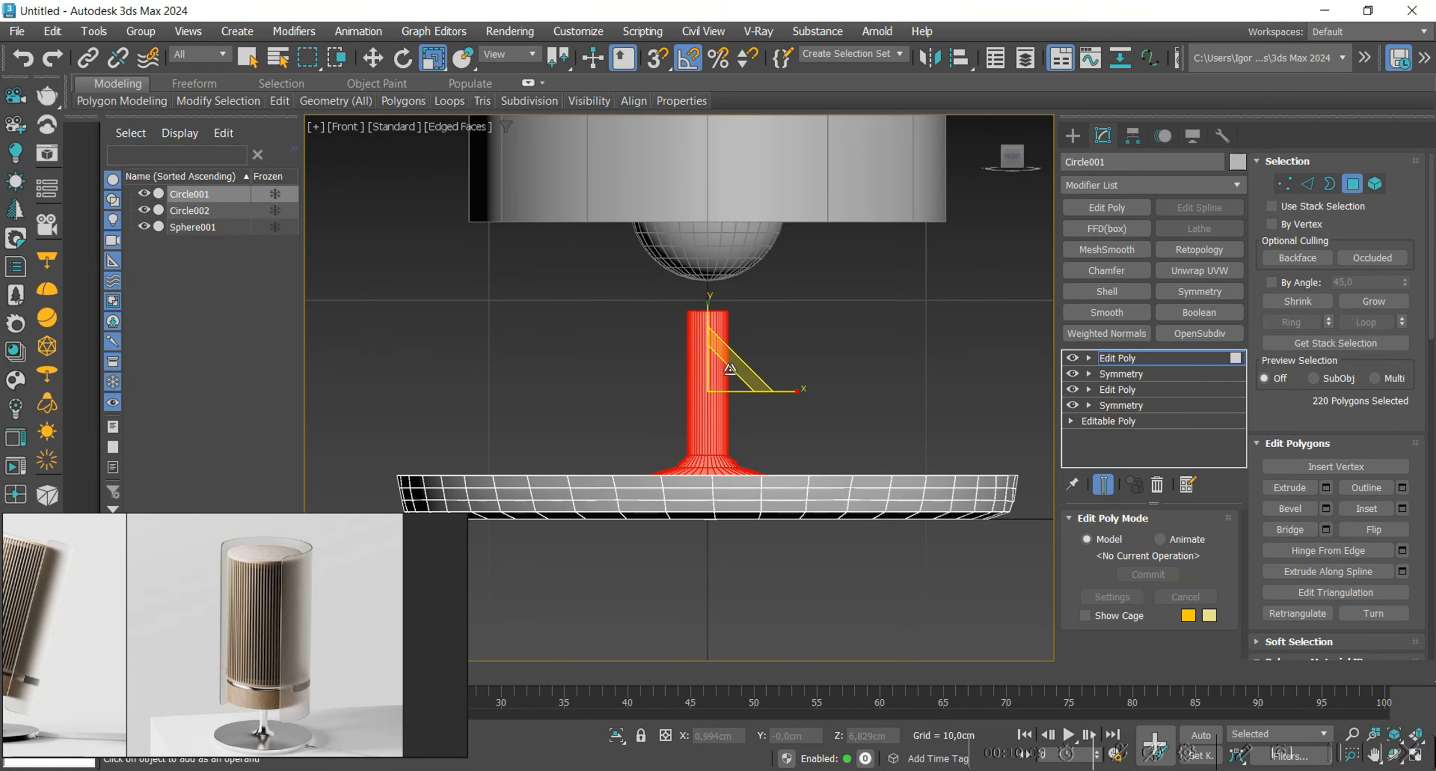
key(1)
key(w)
drag(709, 249, 709, 235)
click(828, 342)
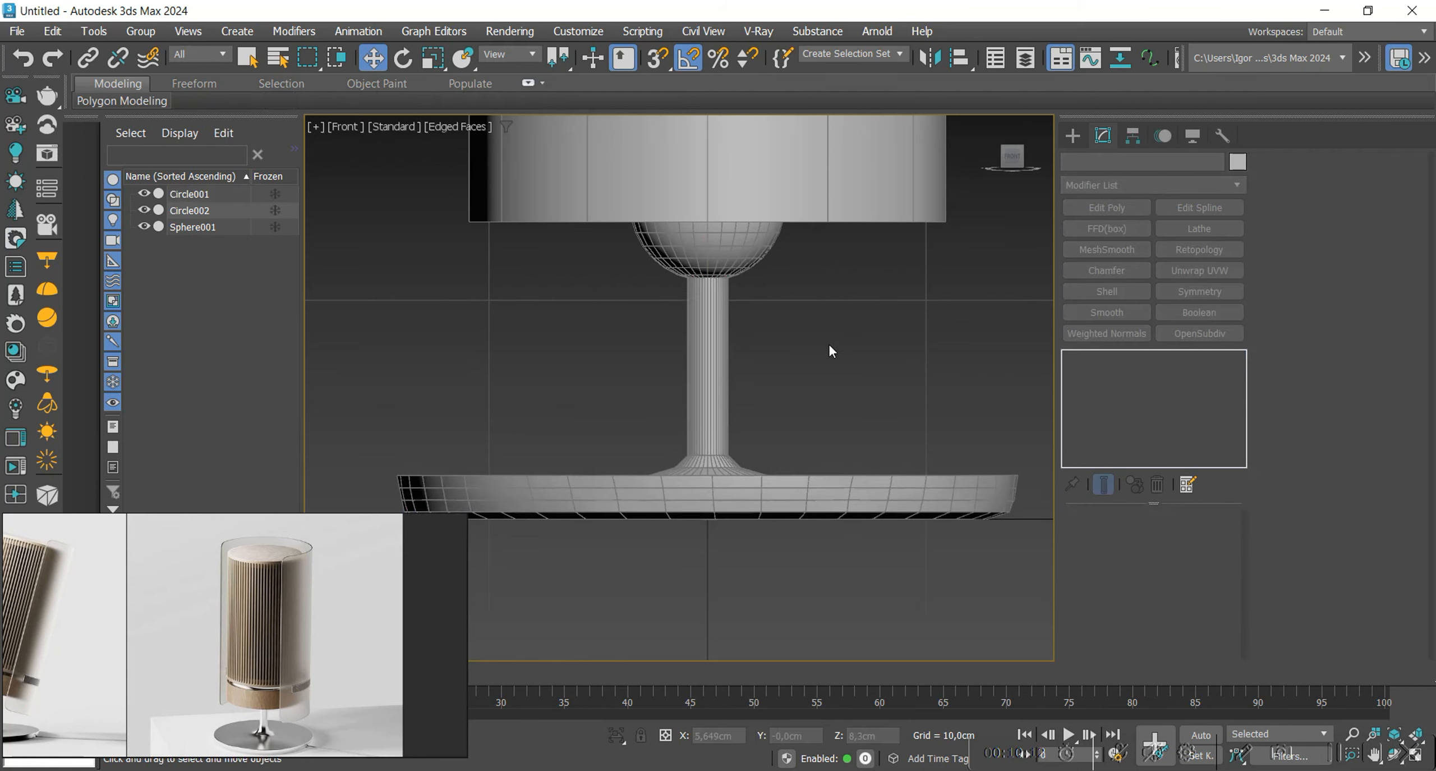
Move the sphere slightly upward along Z into the underside of the shade cylinder.
key(F4)
key(p)
alt+middle_drag(796, 446, 694, 496)
scroll(735, 414, up, 3)
click(726, 441)
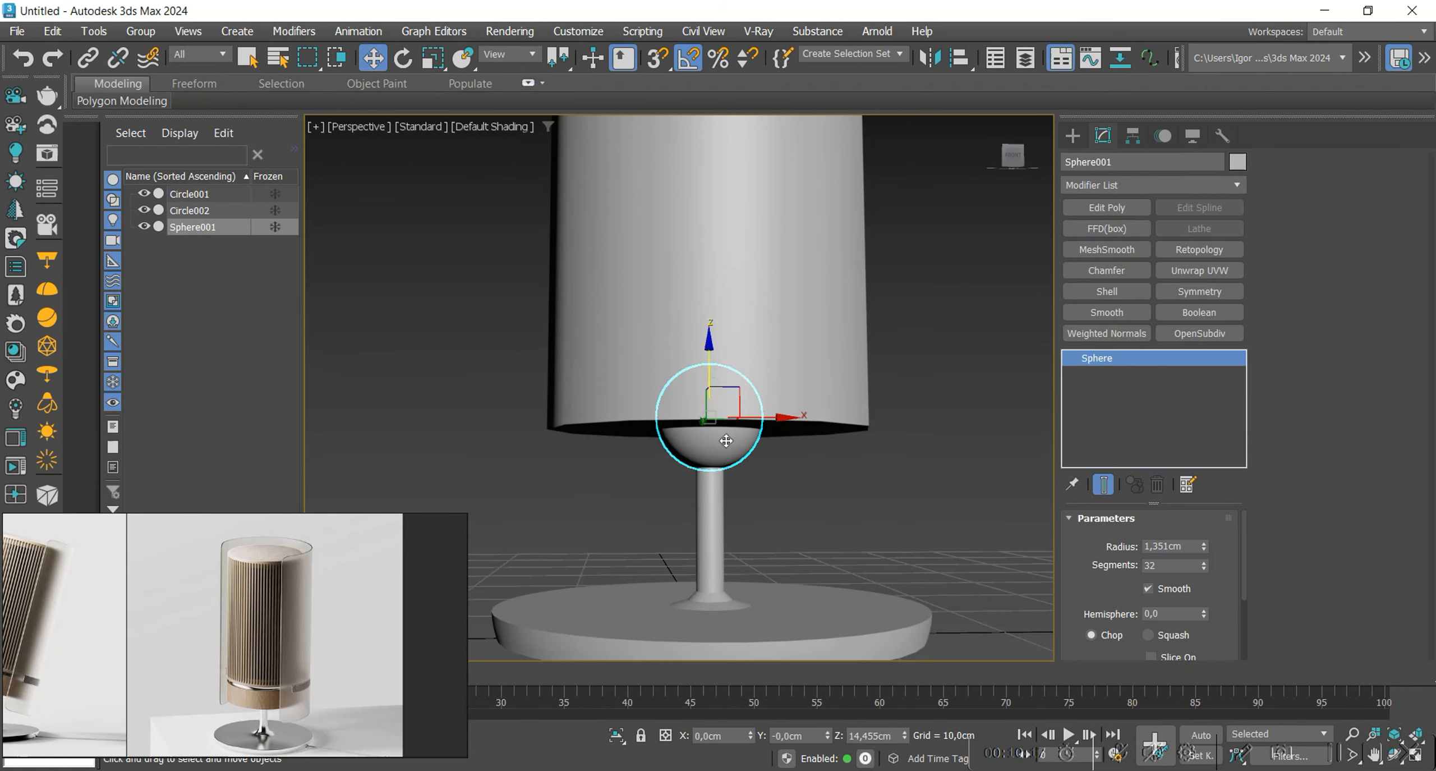
drag(709, 357, 703, 332)
Select the shade cylinder together with the sphere and isolate them.
scroll(727, 513, down, 5)
click(770, 500)
alt+middle_drag(769, 500, 764, 407)
key(F4)
key(F4)
click(770, 470)
scroll(758, 471, up, 4)
ctrl+click(701, 455)
key(alt+q)
Inset the shade cylinder's underside polygon by scaling a copy of it inward to just outside the sphere.
key(F4)
click(779, 402)
key(4)
click(764, 407)
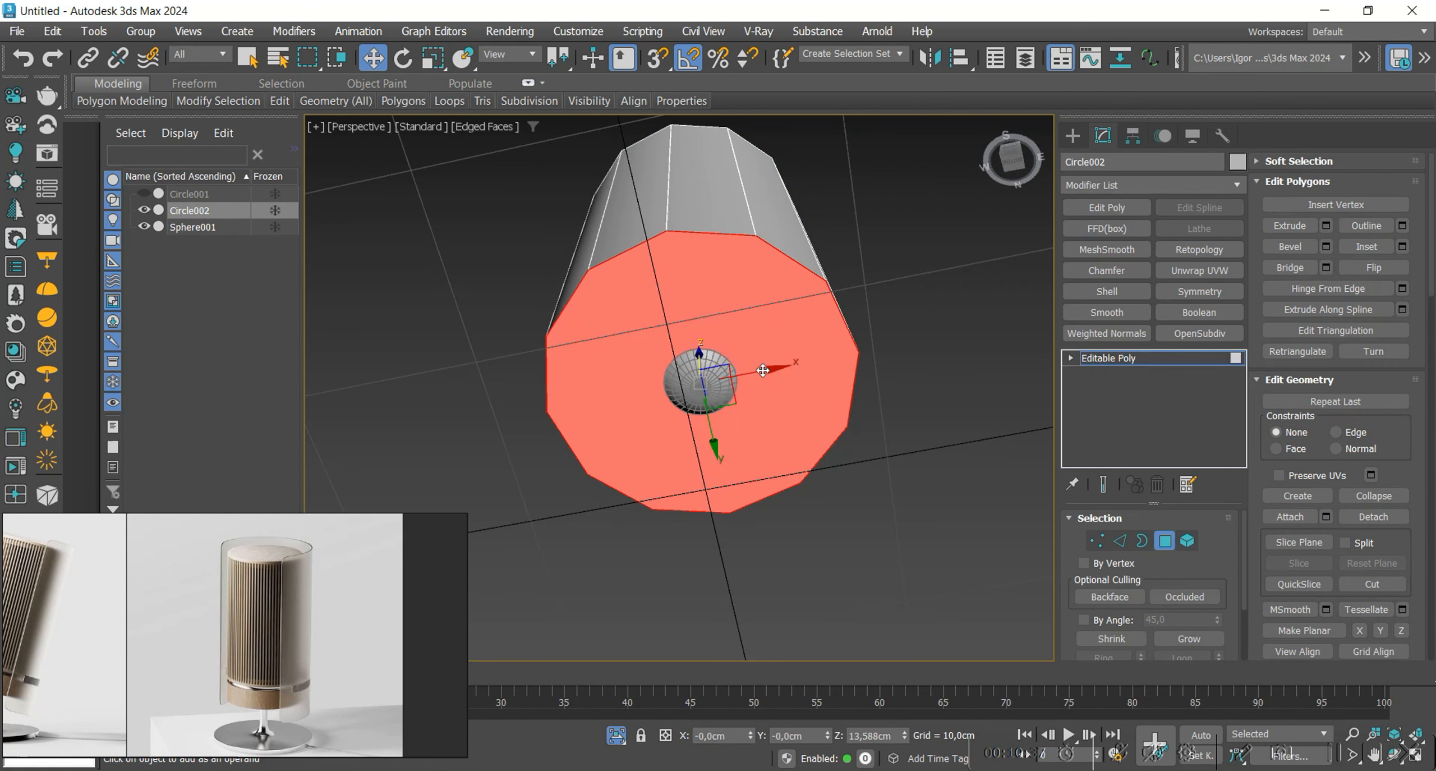
key(r)
shift+drag(713, 379, 714, 440)
key(F3)
mouse_move(714, 441)
alt+middle_down()
mouse_move(715, 396)
mouse_move(732, 381)
alt+middle_up()
key(F2)
key(F3)
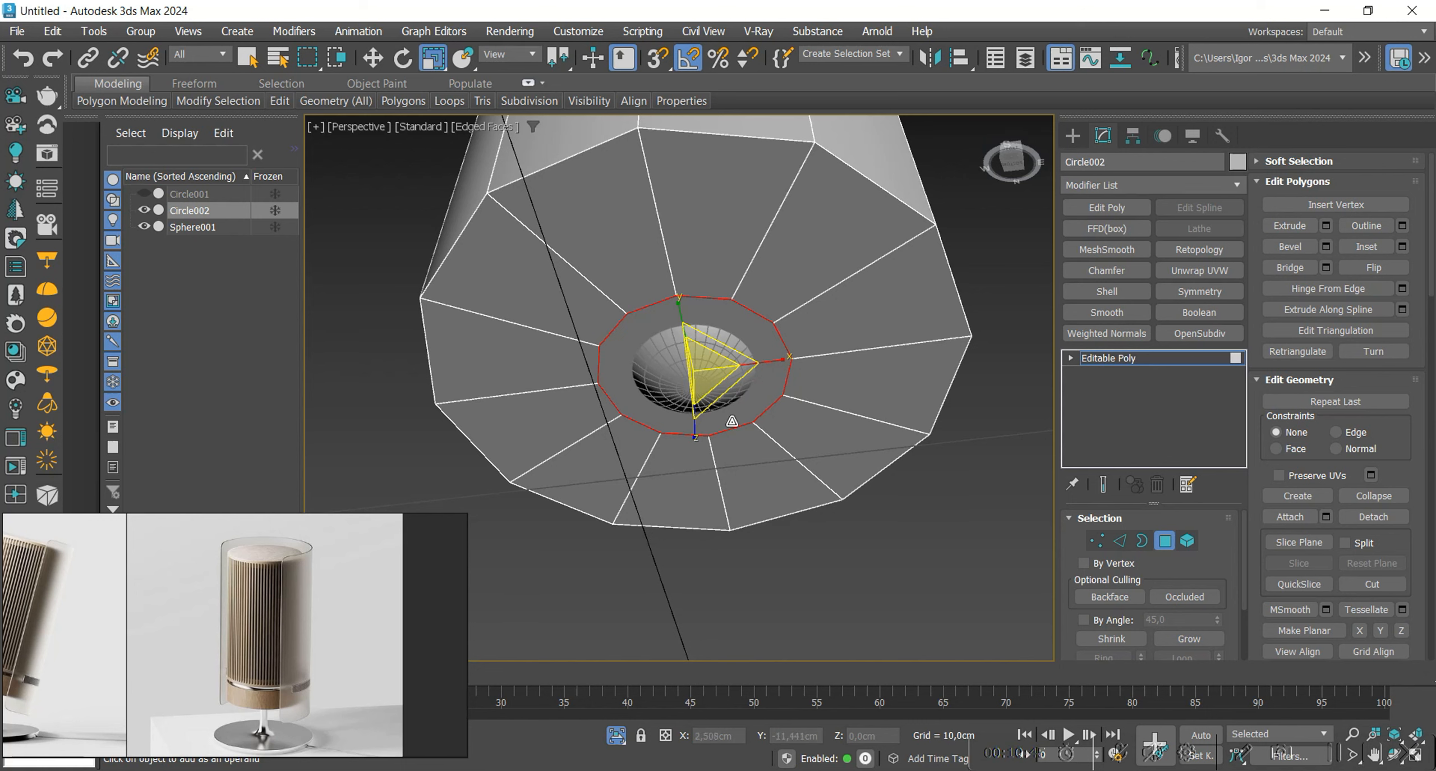
Extrude the inner underside polygon upward to about Z 16.3 cm to form a recess around the sphere.
key(w)
key(F2)
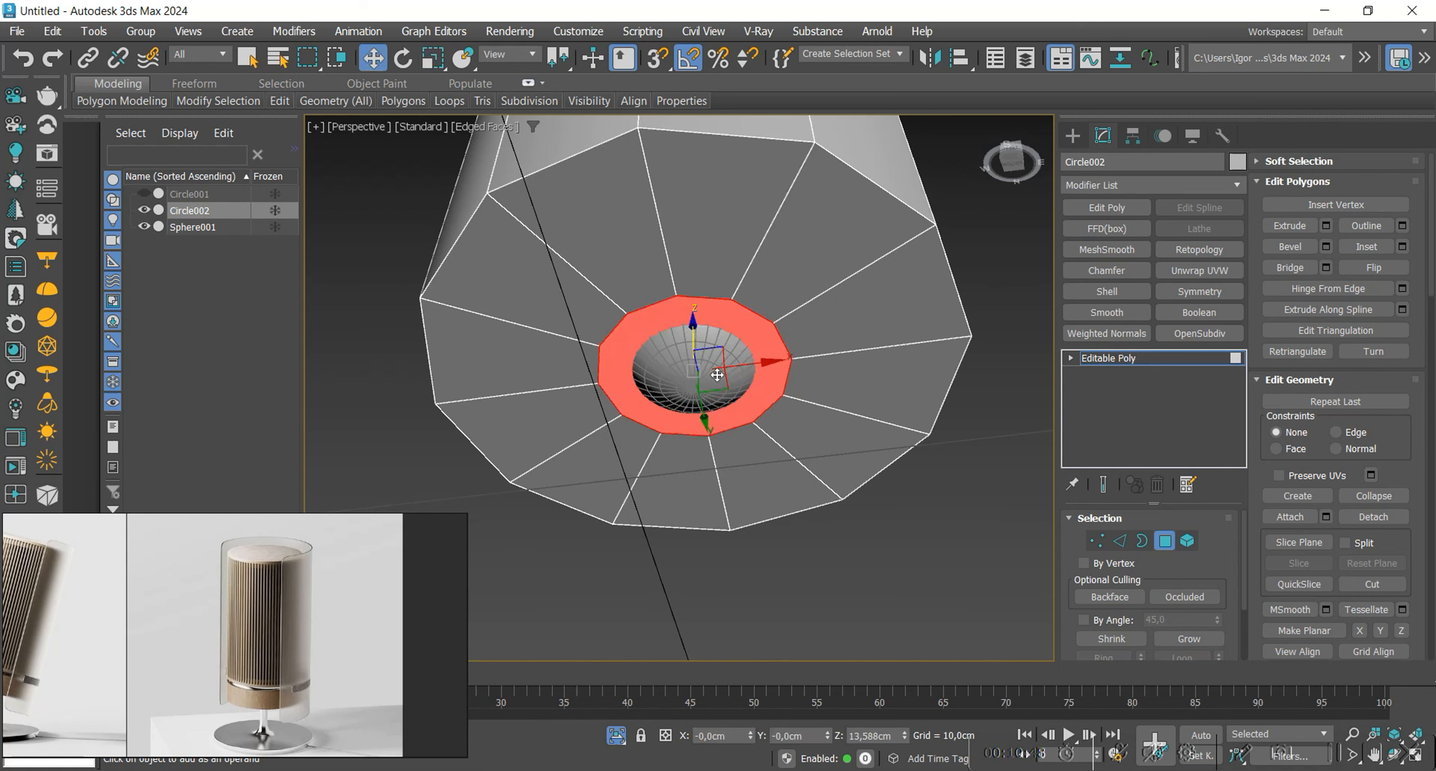
middle_drag(712, 372, 710, 380)
drag(692, 336, 693, 293)
alt+middle_drag(693, 294, 705, 338)
Inset the recess's ceiling polygon inward and collapse it to a central vertex.
key(r)
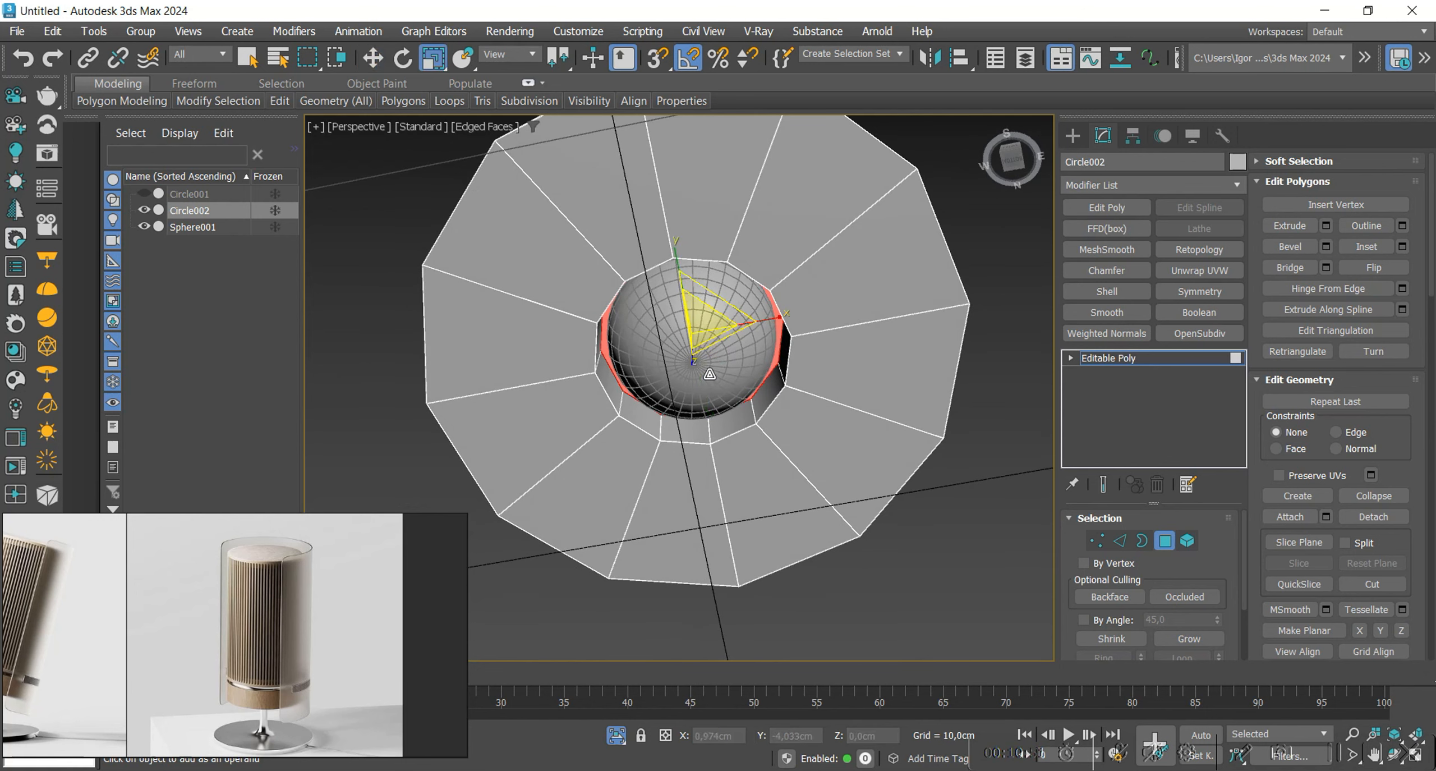
key(w)
key(F3)
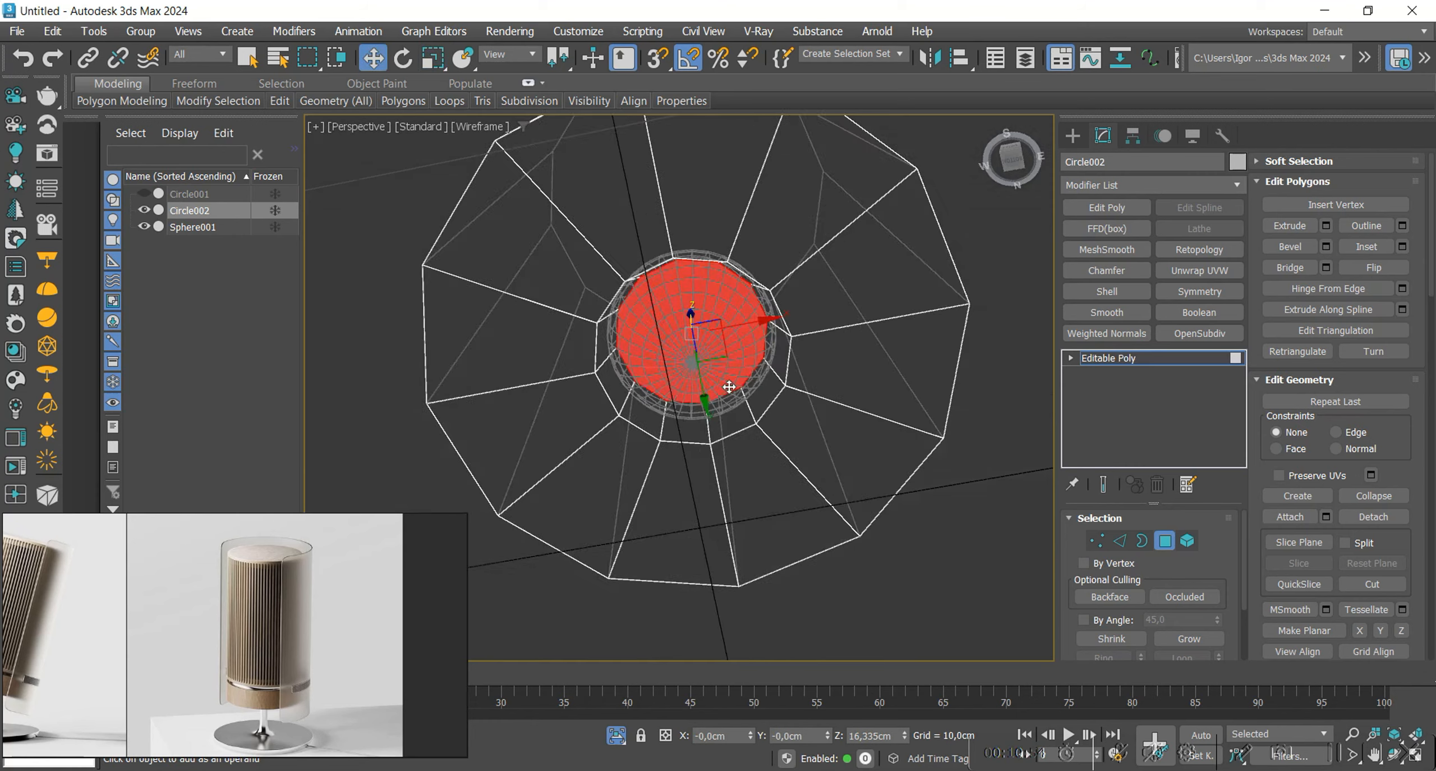
alt+middle_drag(727, 385, 714, 368)
key(r)
drag(701, 316, 702, 320)
key(semicolon)
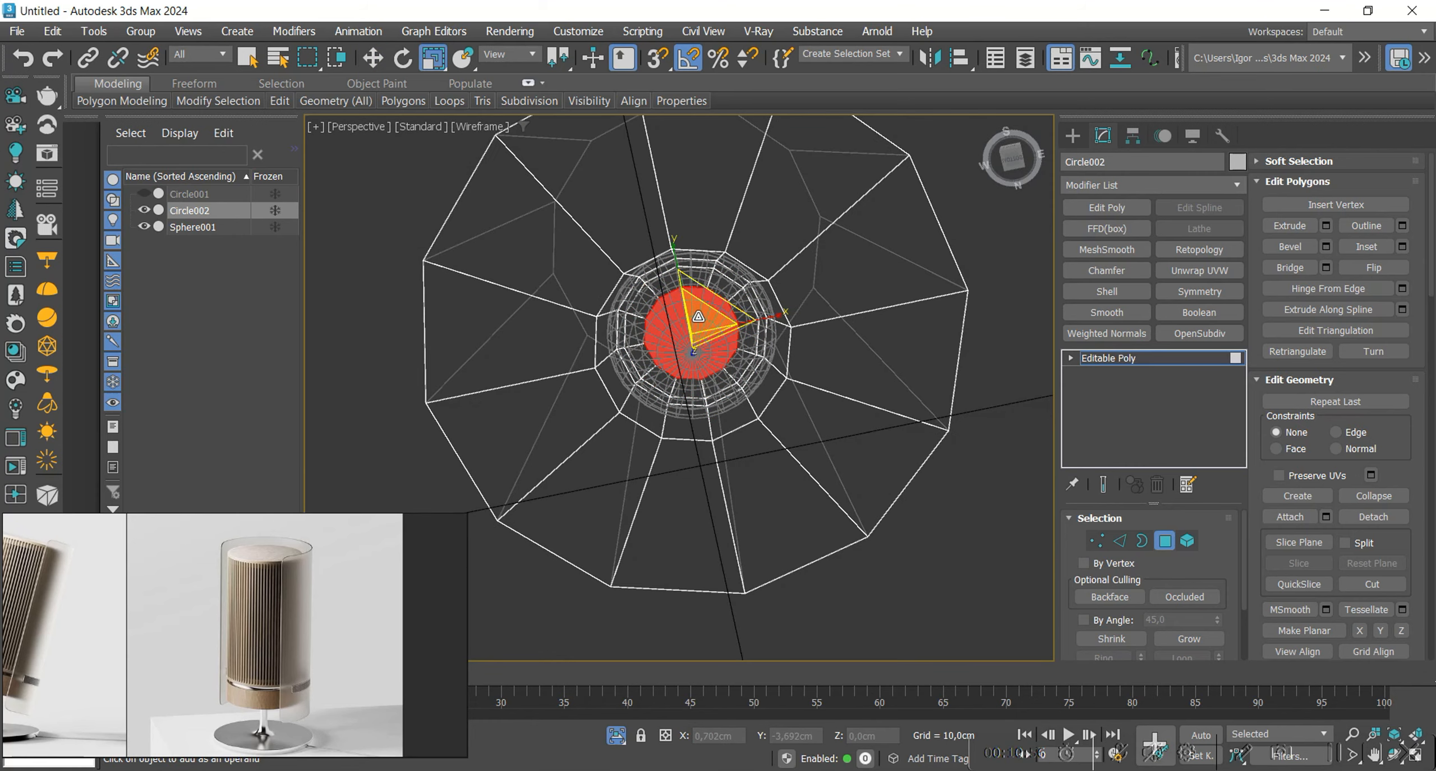
Scale the edge loop at the recess's opening outward to about 145% in X and Y.
key(F3)
key(2)
alt+middle_drag(785, 371, 778, 410)
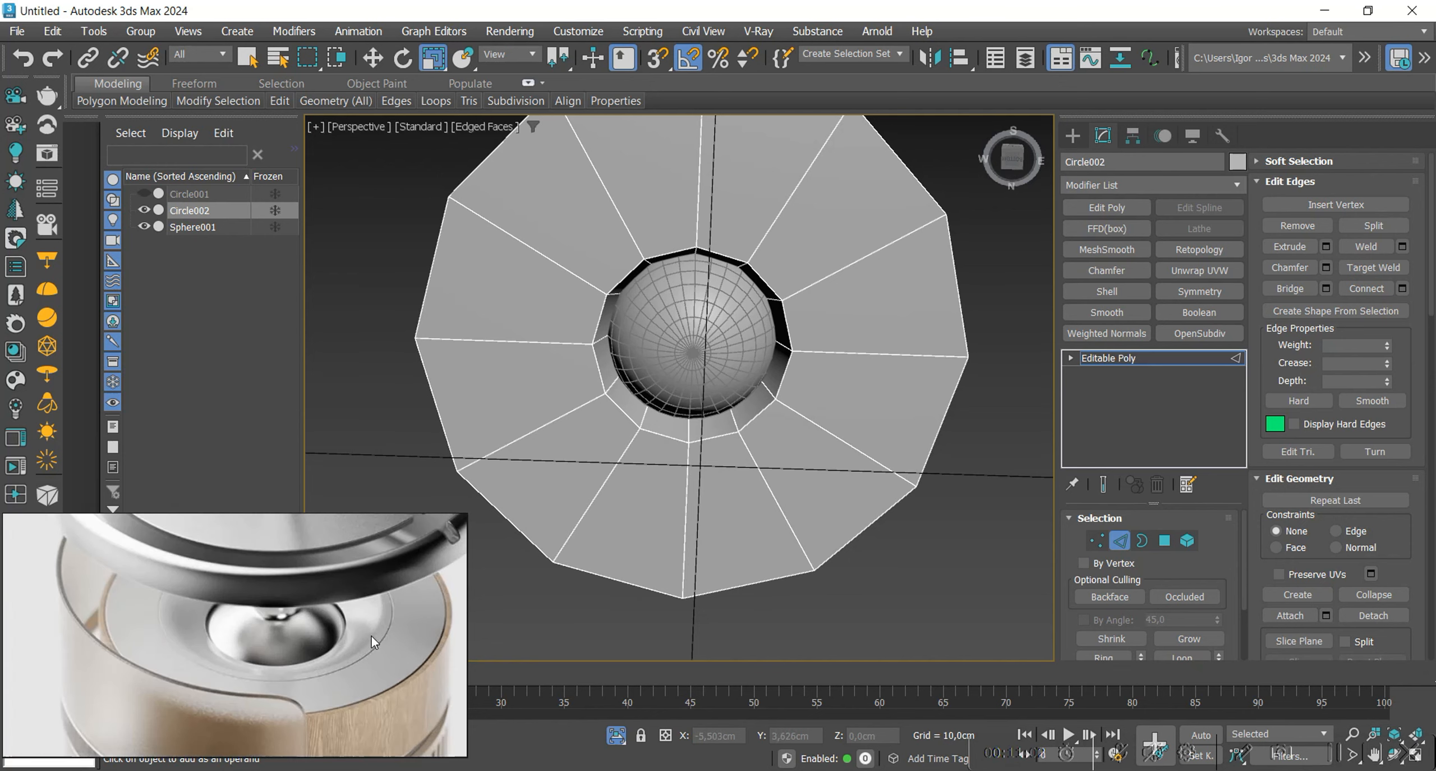
alt+middle_drag(744, 426, 791, 351)
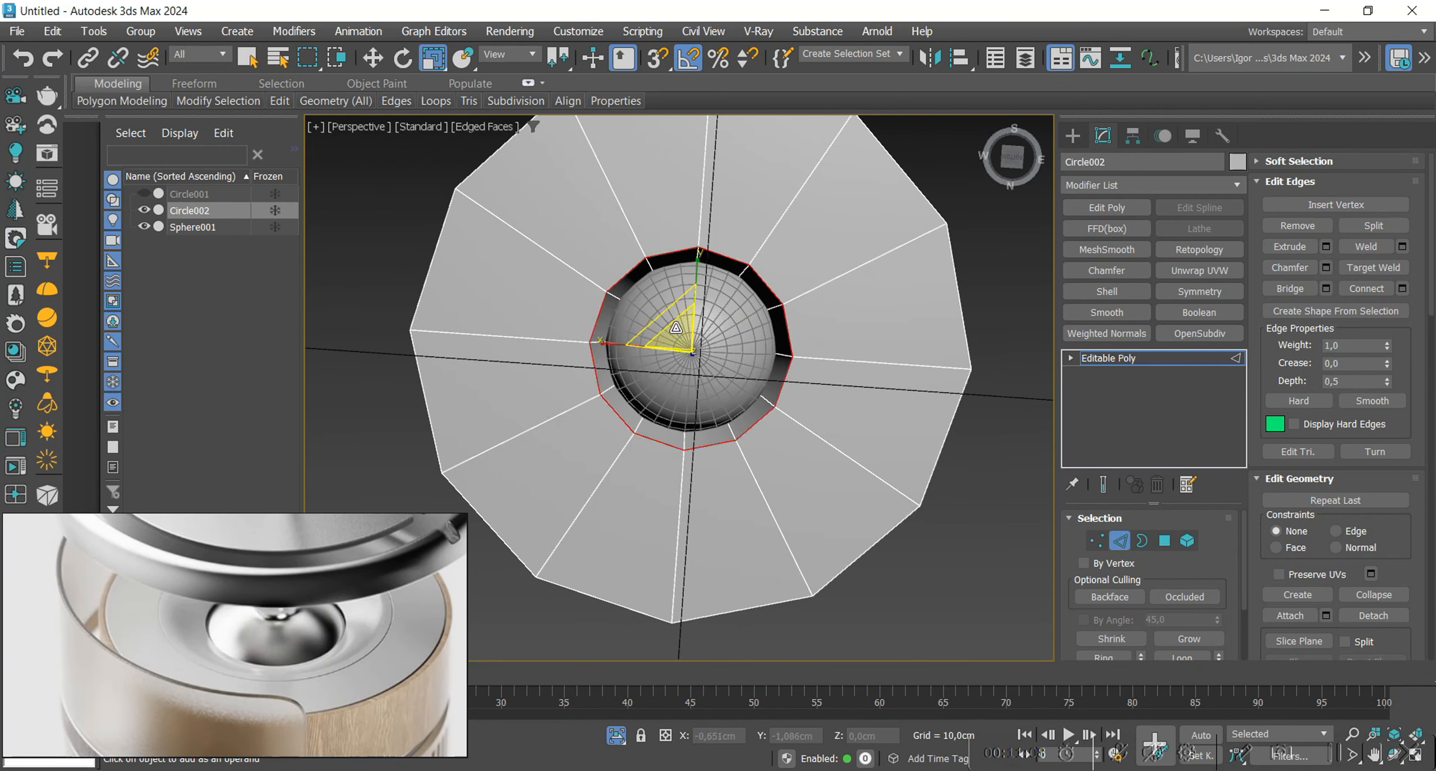
drag(668, 320, 651, 284)
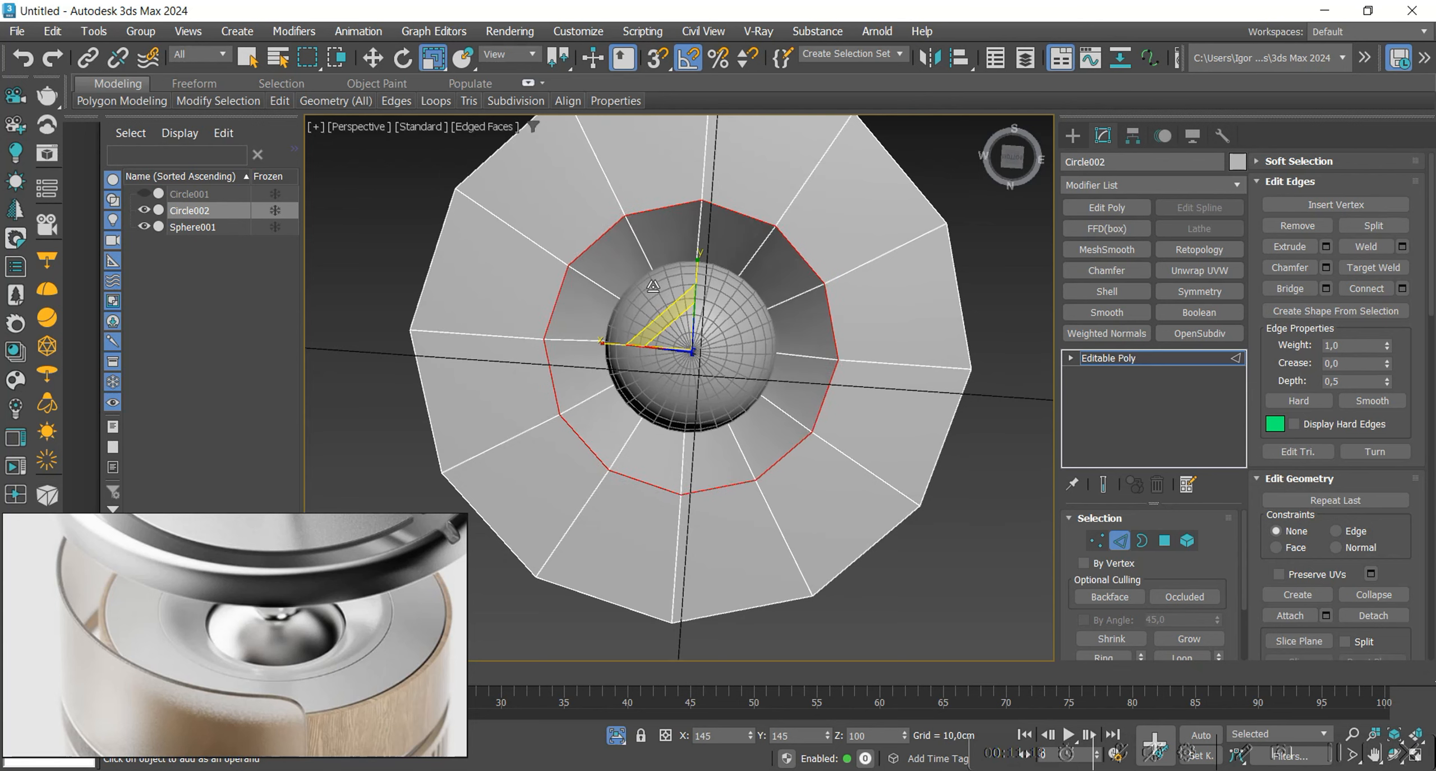
Select the recess's ceiling polygons, grow the selection, and raise them to about Z 18.5 cm.
key(F3)
alt+middle_drag(652, 286, 660, 307)
scroll(659, 308, up, 2)
key(1)
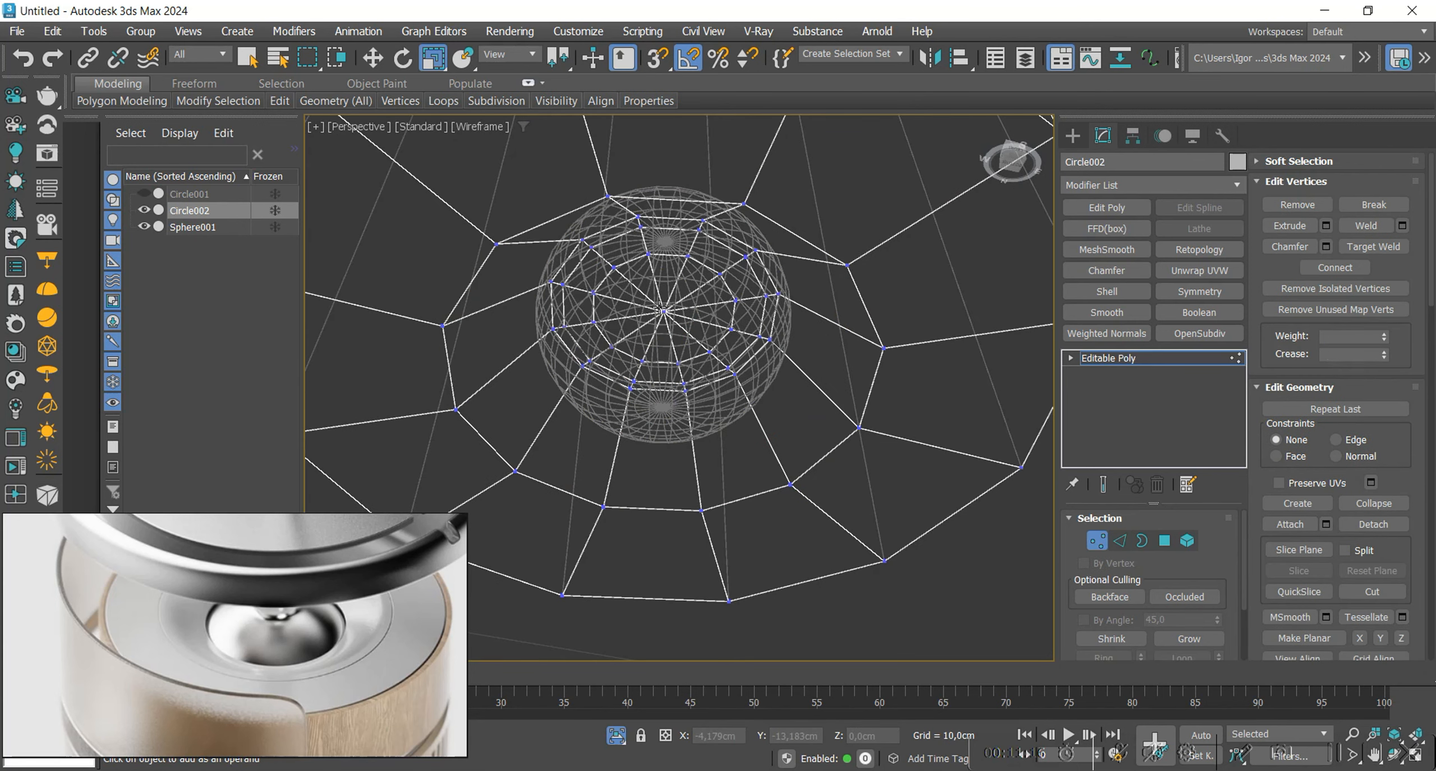
click(1164, 540)
click(1188, 638)
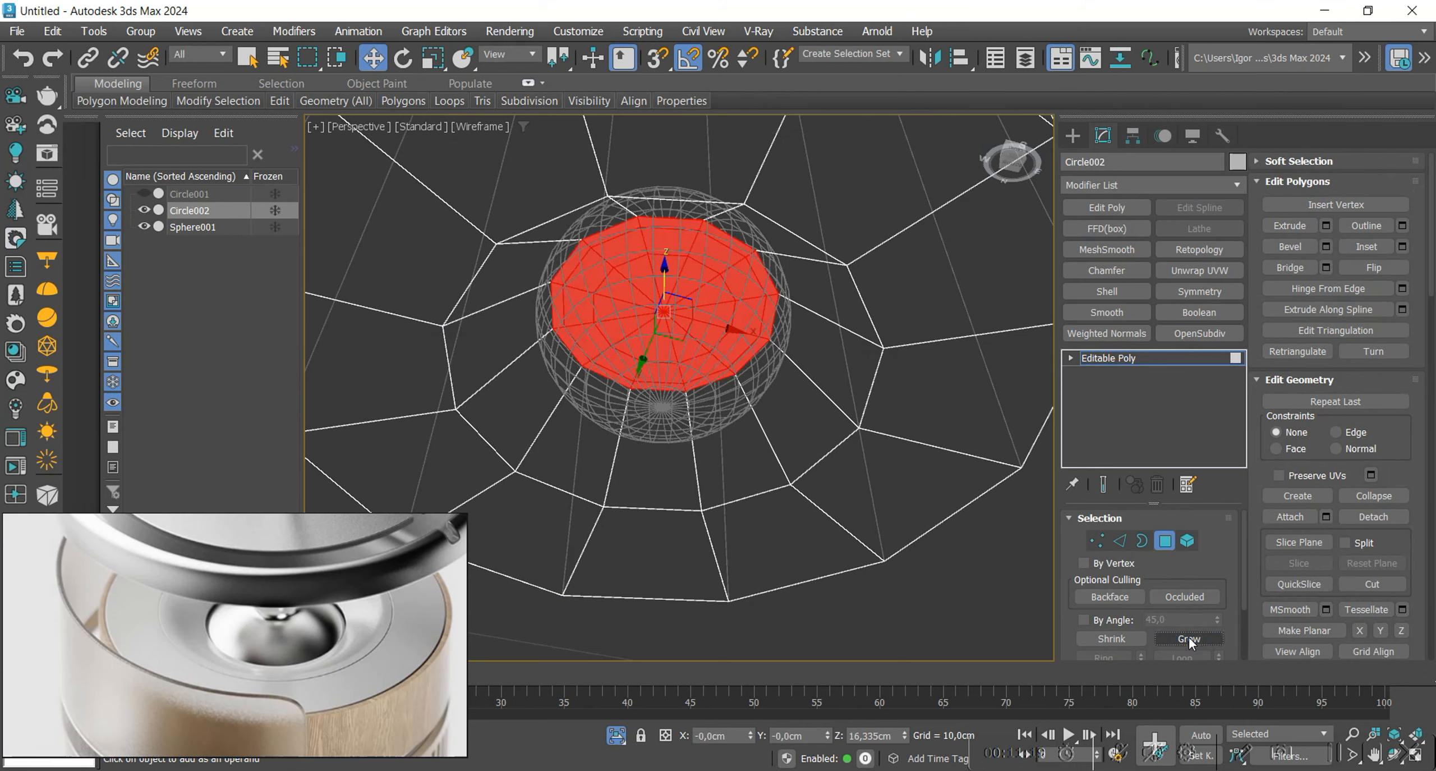
key(F3)
drag(662, 269, 657, 218)
key(F3)
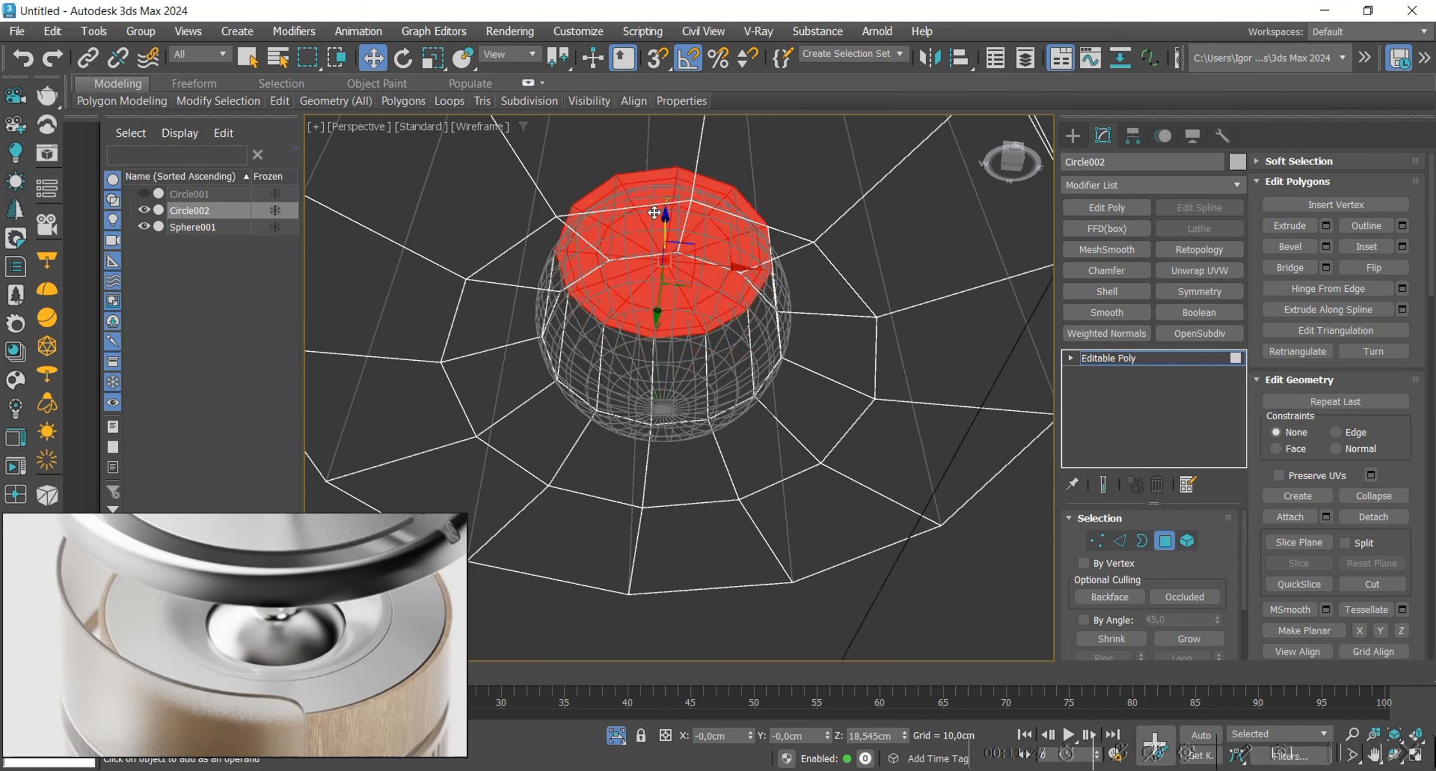
Select the recess's inner edge loop around the sphere and scale it outward to clear the ball.
key(F3)
key(2)
key(F3)
key(r)
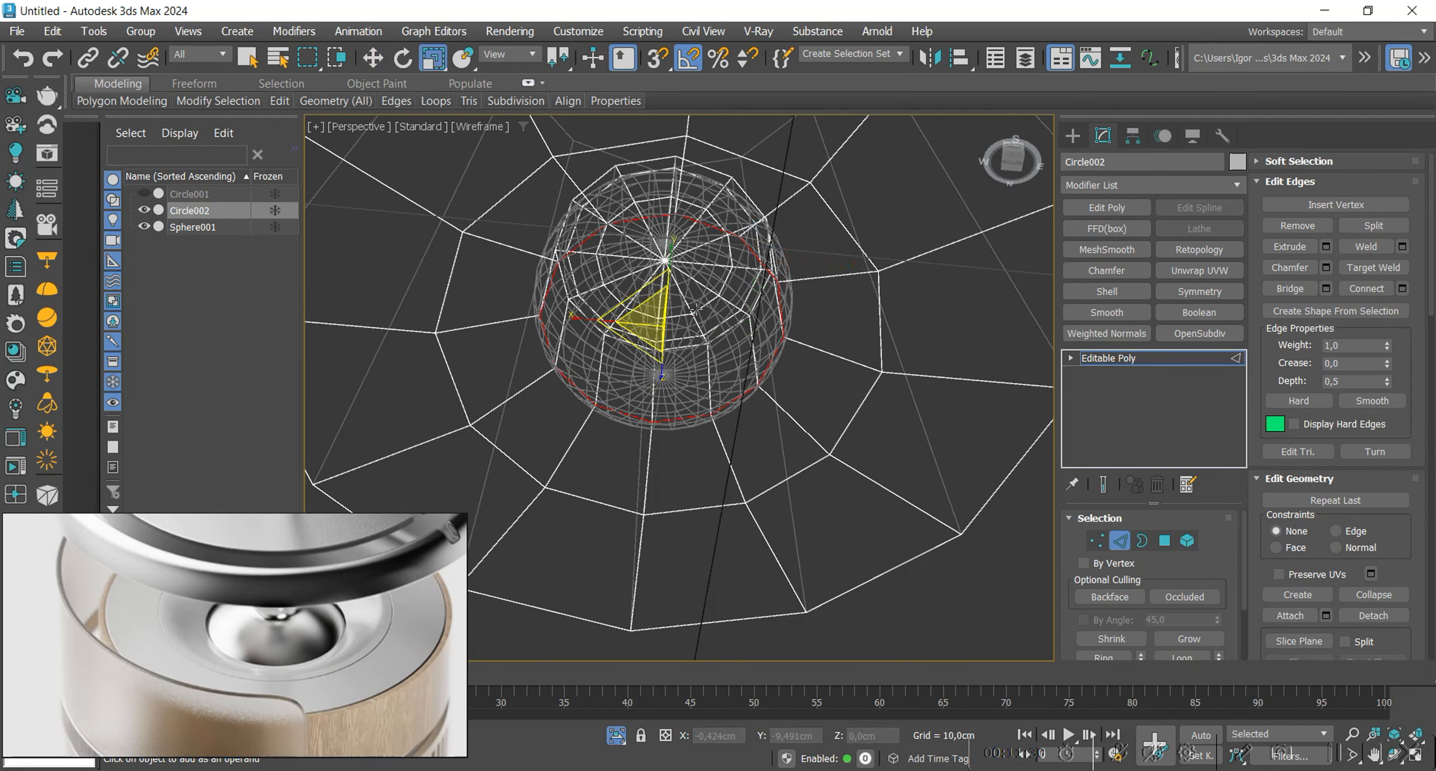
key(F3)
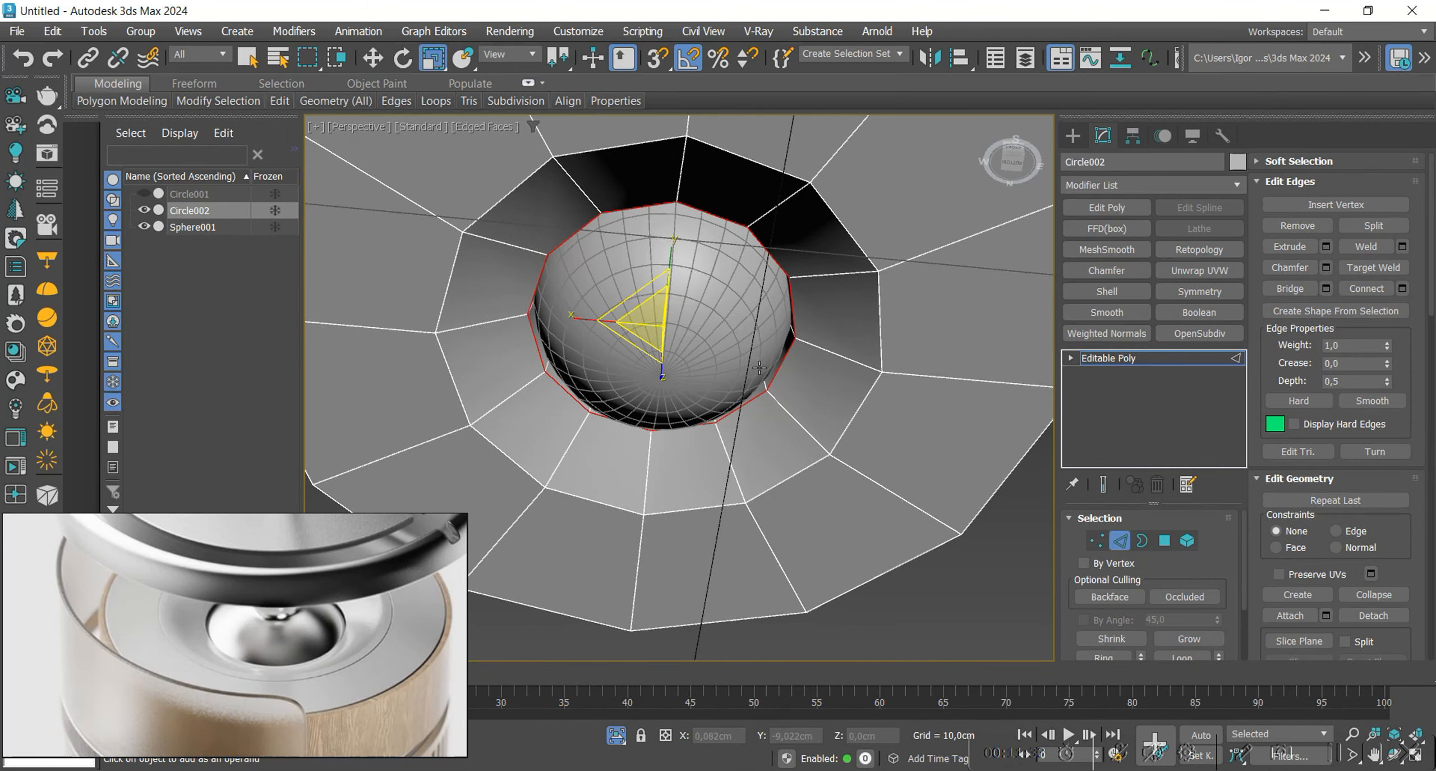
Chamfer the inner edge loop around the sphere by 0.381 cm with one segment.
key(ctrl+shift+c)
alt+drag(692, 423, 683, 401)
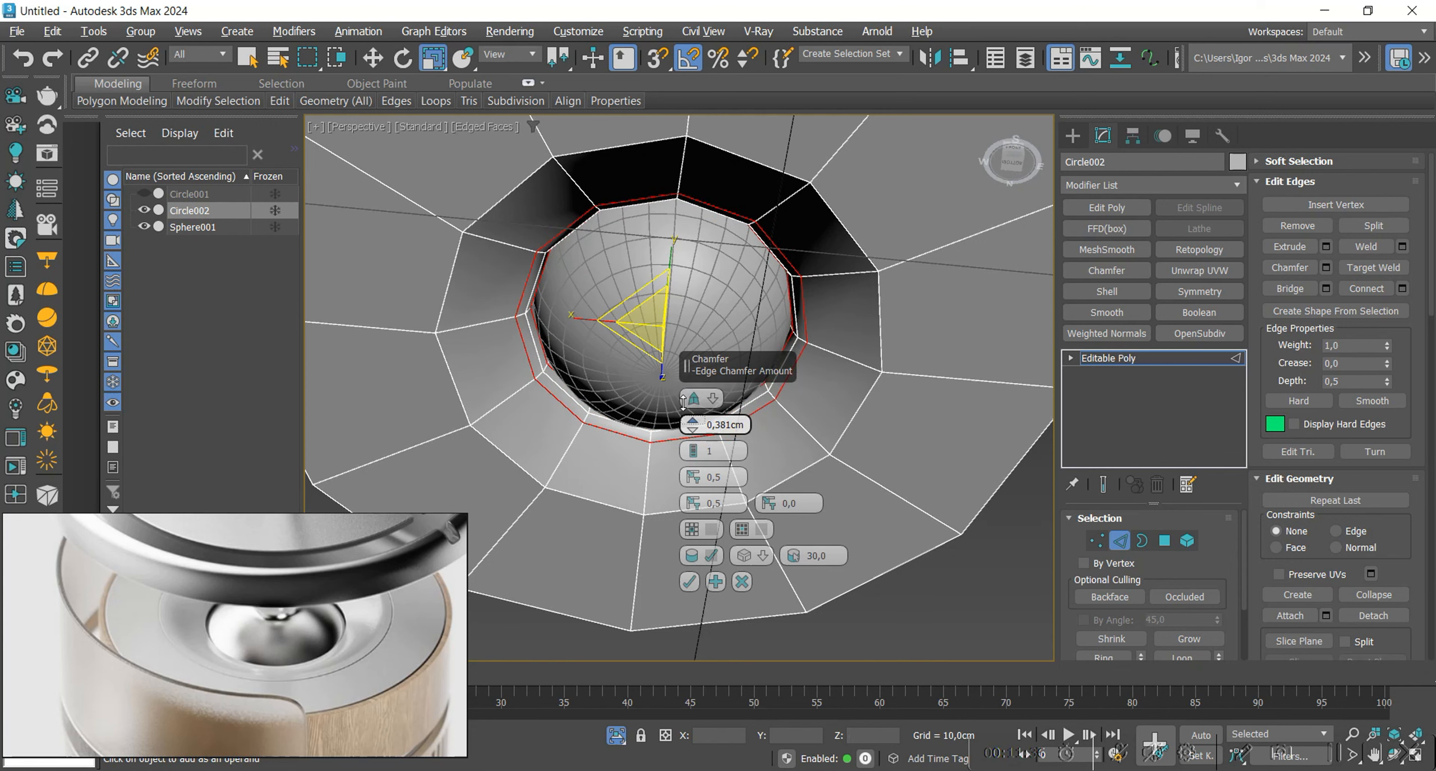
click(689, 582)
Chamfer the edge loop at the recess's outer rim by 0.381 cm with one segment and leave edge editing.
double_click(774, 480)
key(w)
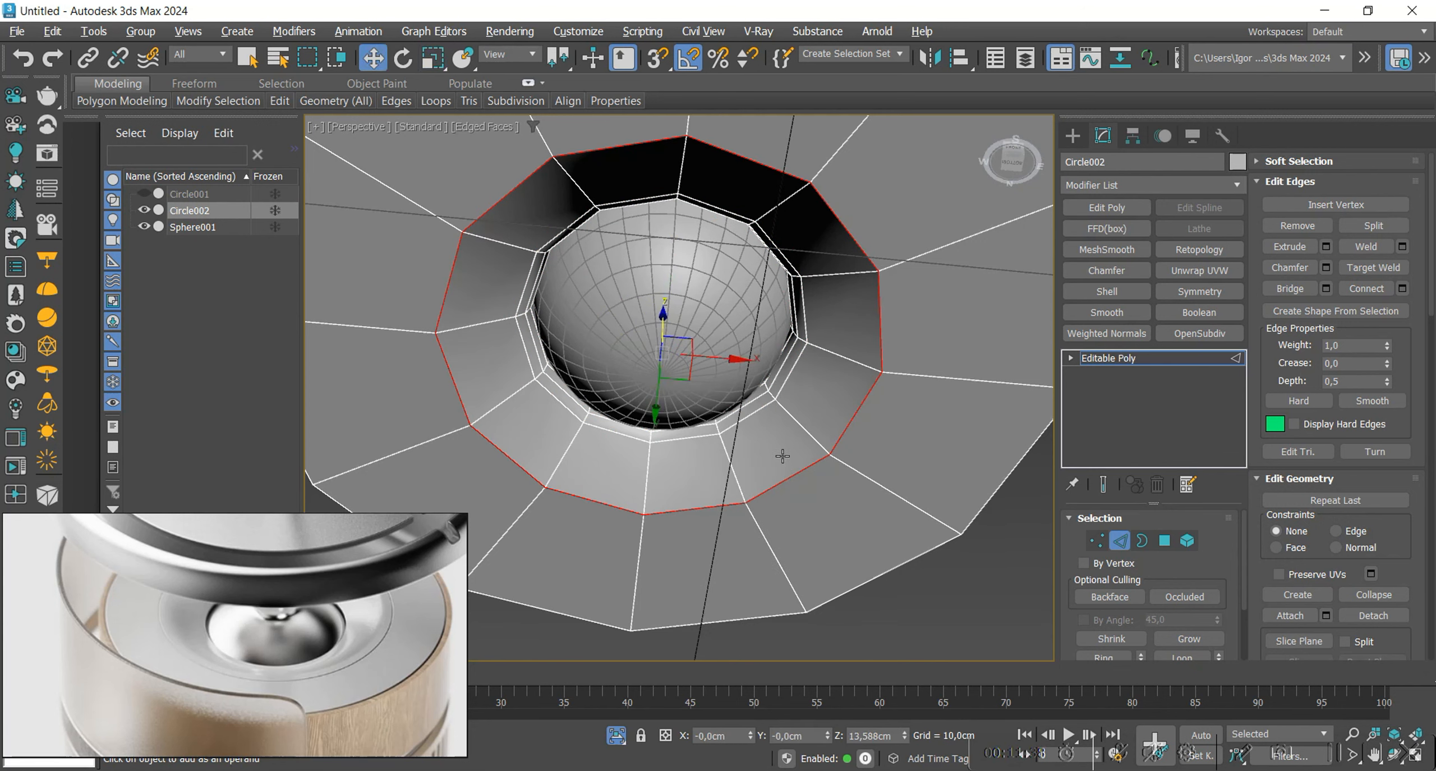
alt+middle_drag(781, 455, 781, 420)
key(ctrl+shift+c)
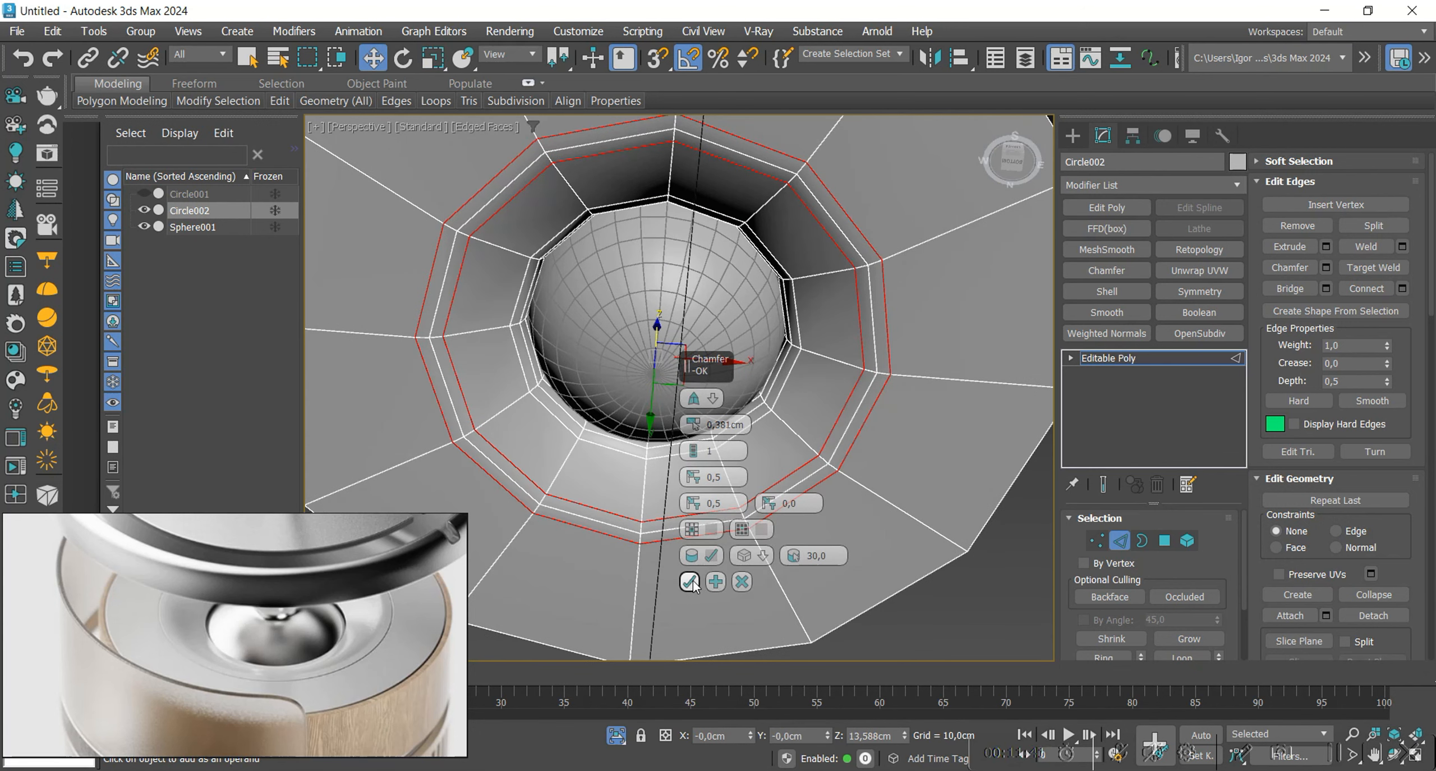
click(690, 581)
key(2)
Examine the shade cylinder and its chamfered ball recess from below and from the side.
key(F4)
scroll(732, 480, down, 4)
alt+middle_drag(757, 460, 754, 311)
key(F4)
scroll(723, 381, down, 4)
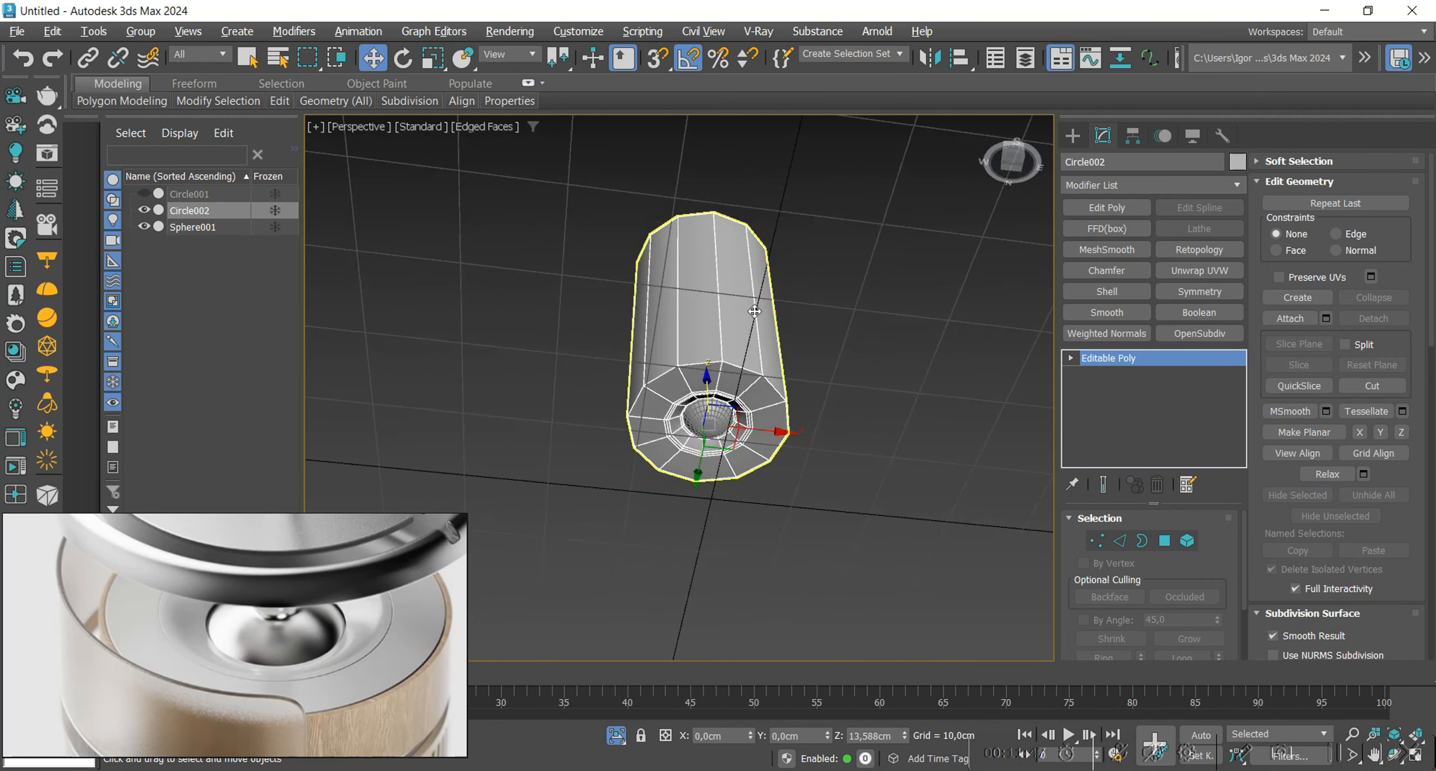
scroll(754, 446, up, 4)
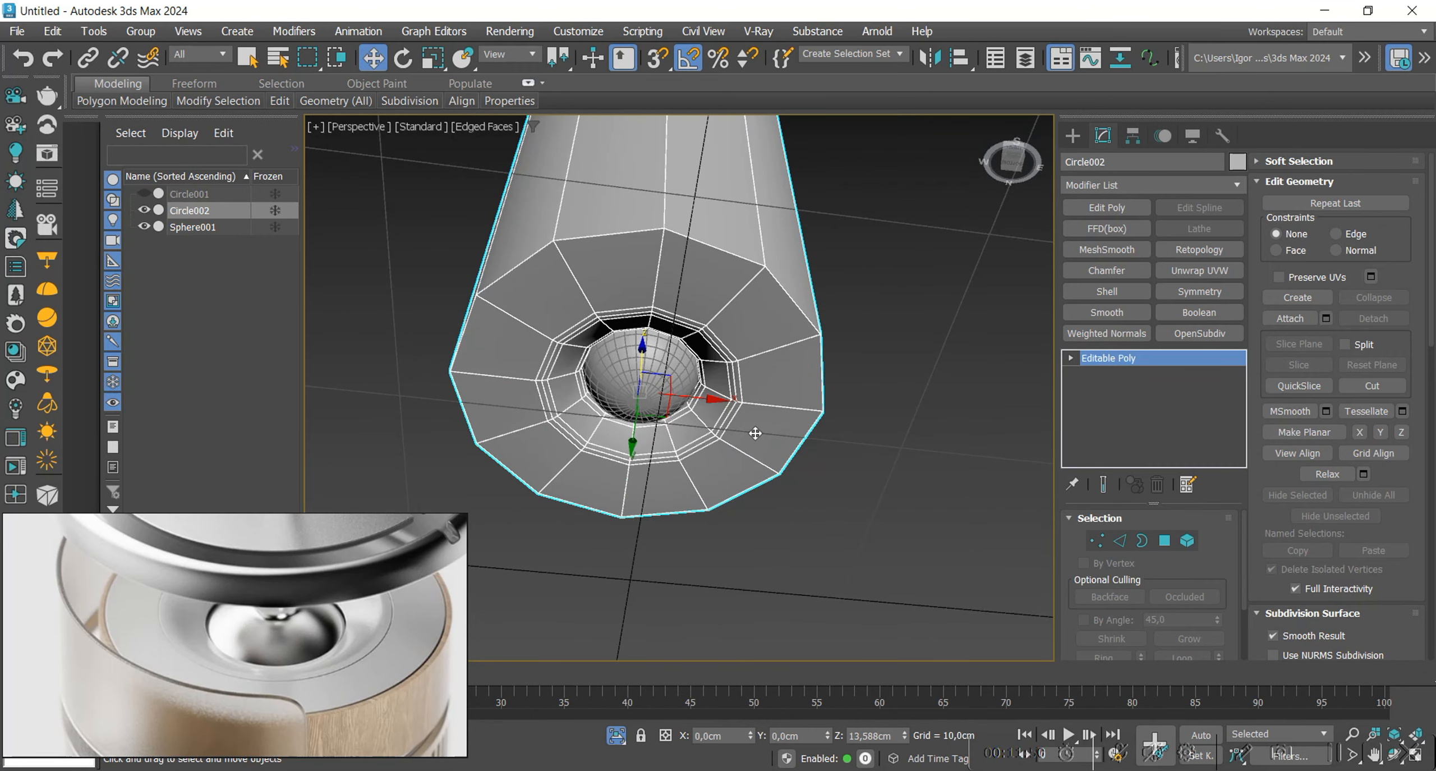
middle_drag(758, 434, 732, 471)
scroll(767, 419, down, 4)
scroll(720, 465, up, 4)
Connect the ring of vertical shade edges with one segment and slide the new loop down to about Z 19.28 cm.
key(2)
click(762, 395)
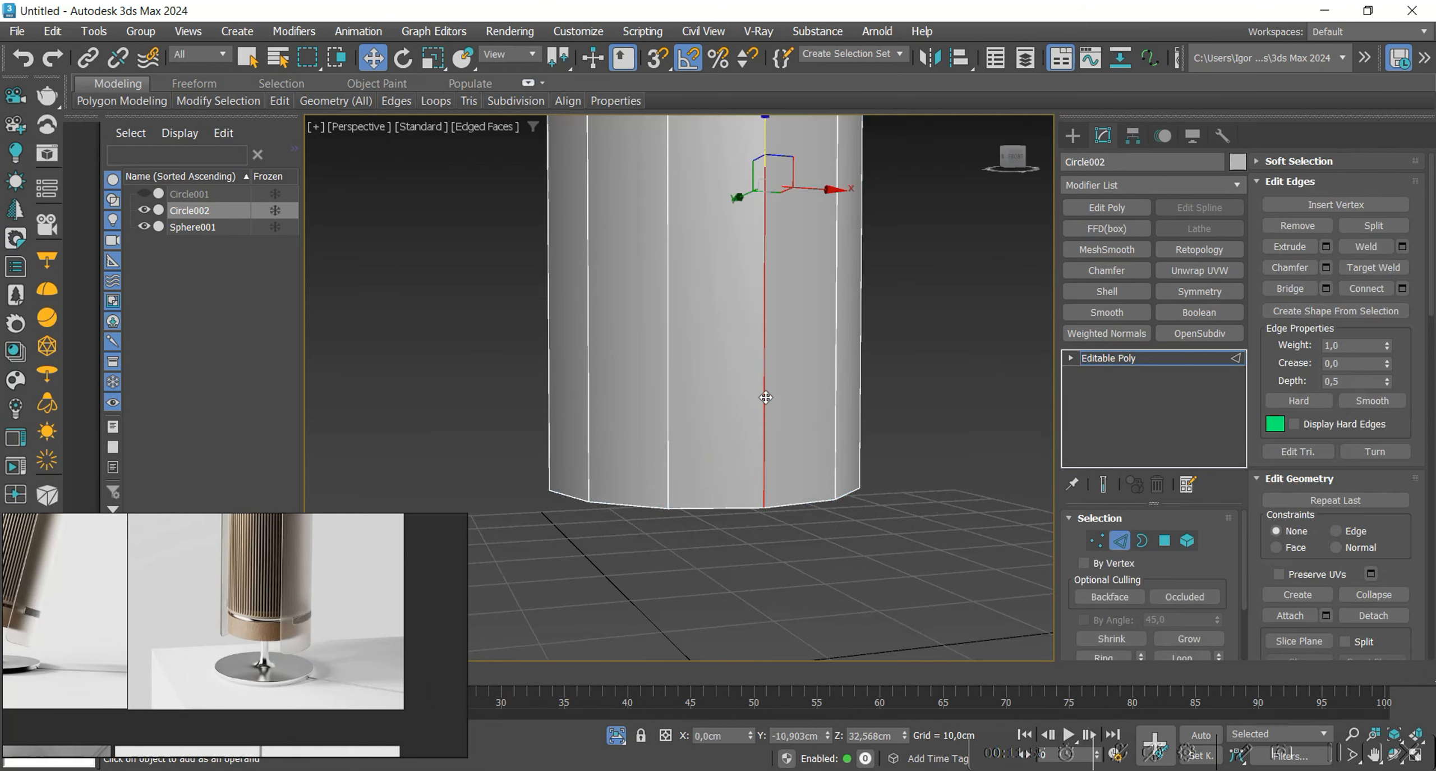
scroll(741, 401, down, 2)
middle_drag(741, 402, 740, 459)
key(alt+r)
key(ctrl+shift+e)
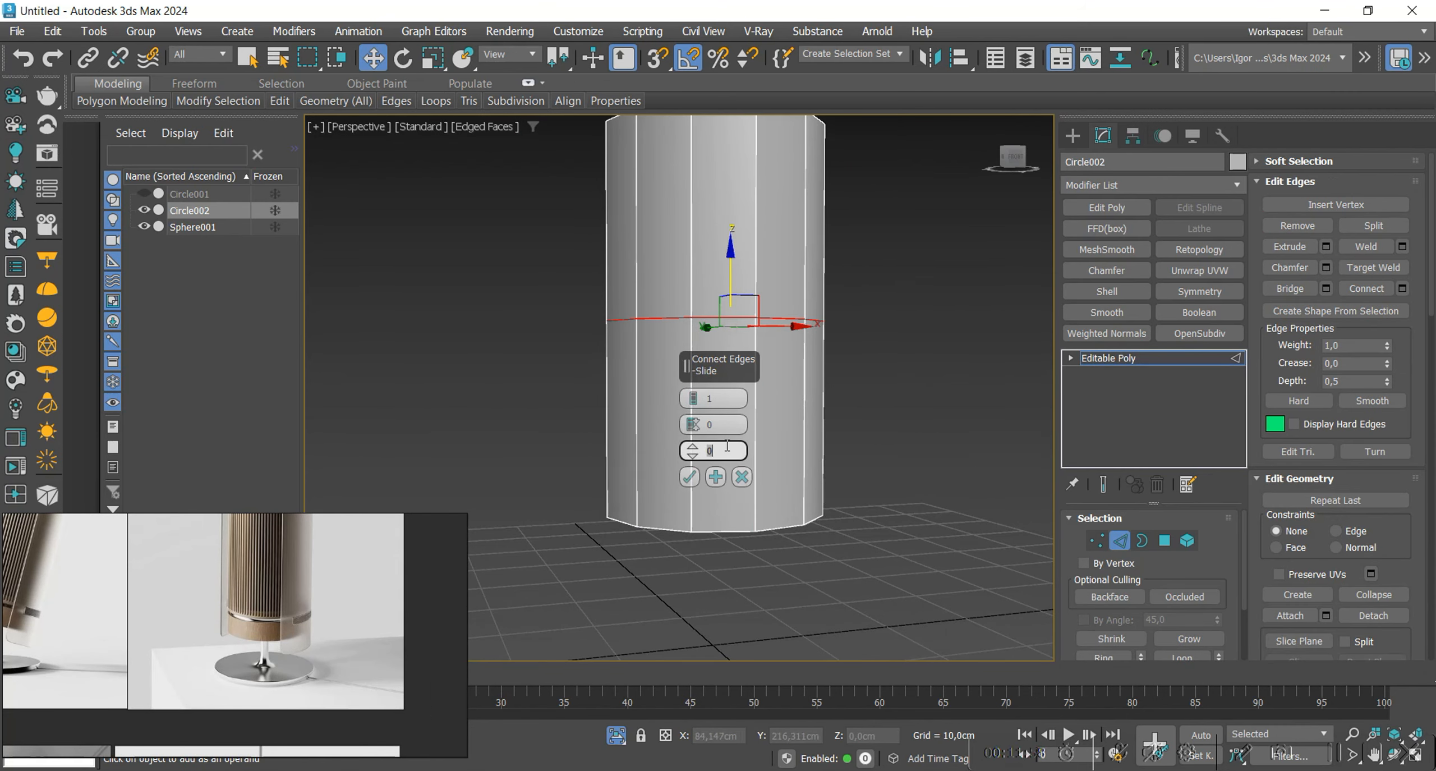
click(687, 482)
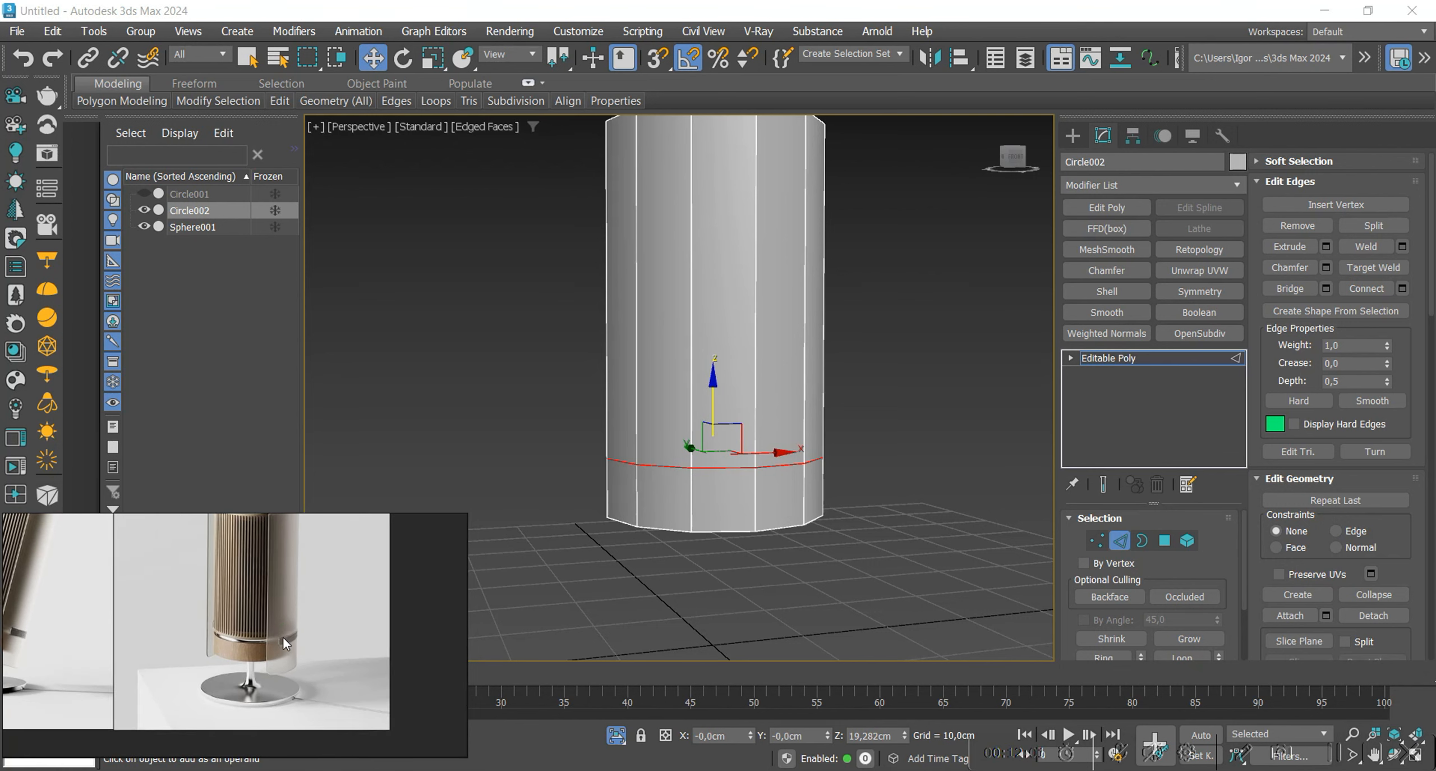
Chamfer the new edge loop by 0.5 cm with zero segments to form a narrow band around the shade.
middle_drag(757, 451, 800, 499)
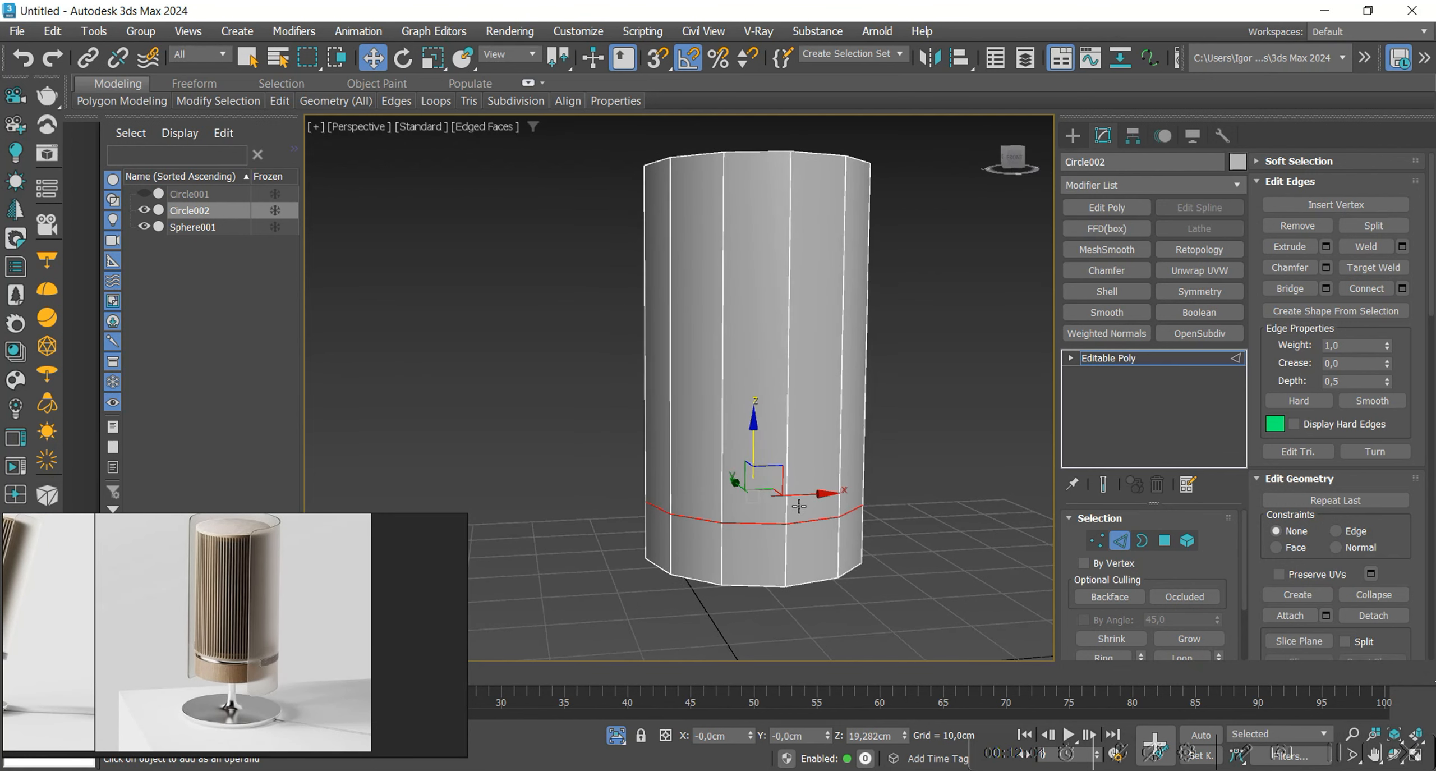
scroll(751, 505, up, 2)
key(ctrl+shift+c)
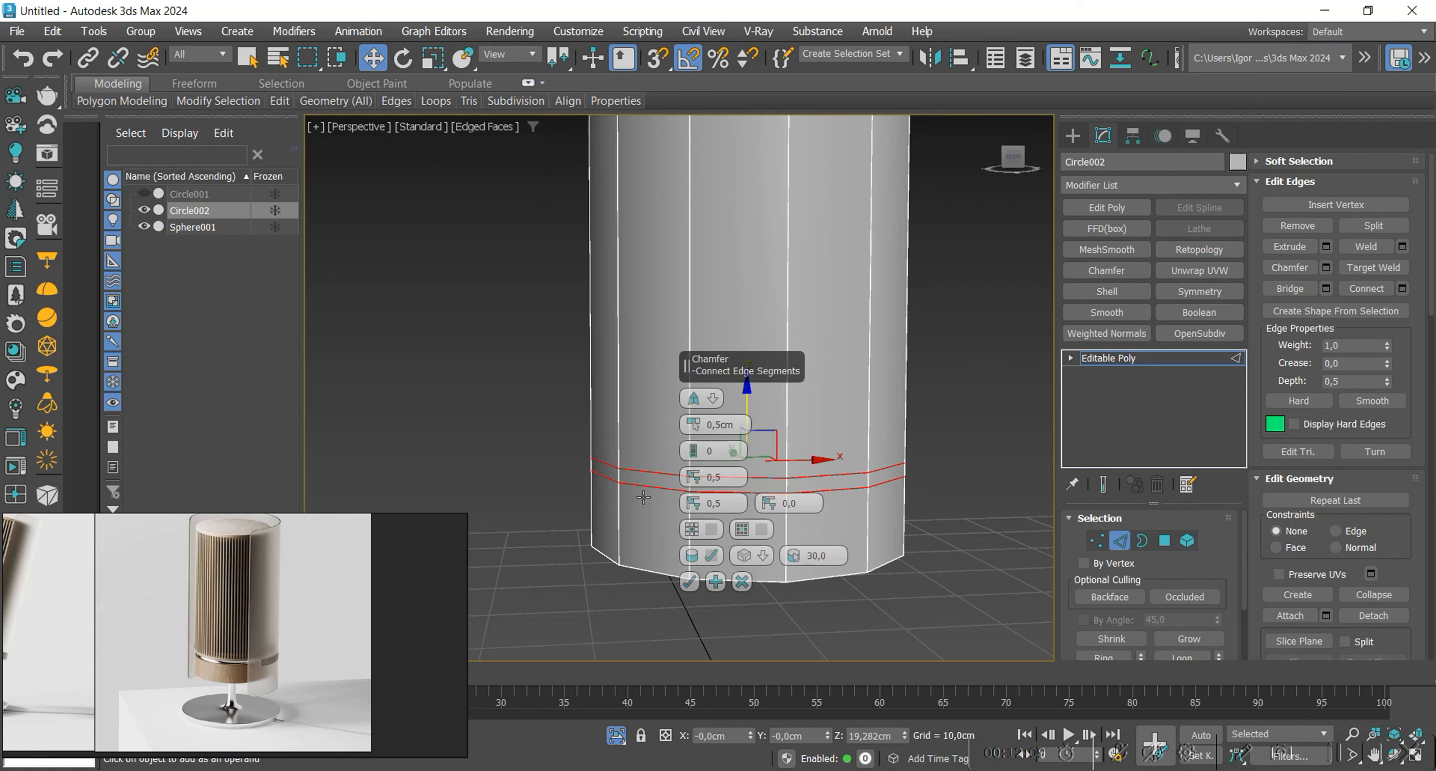
middle_drag(643, 497, 572, 501)
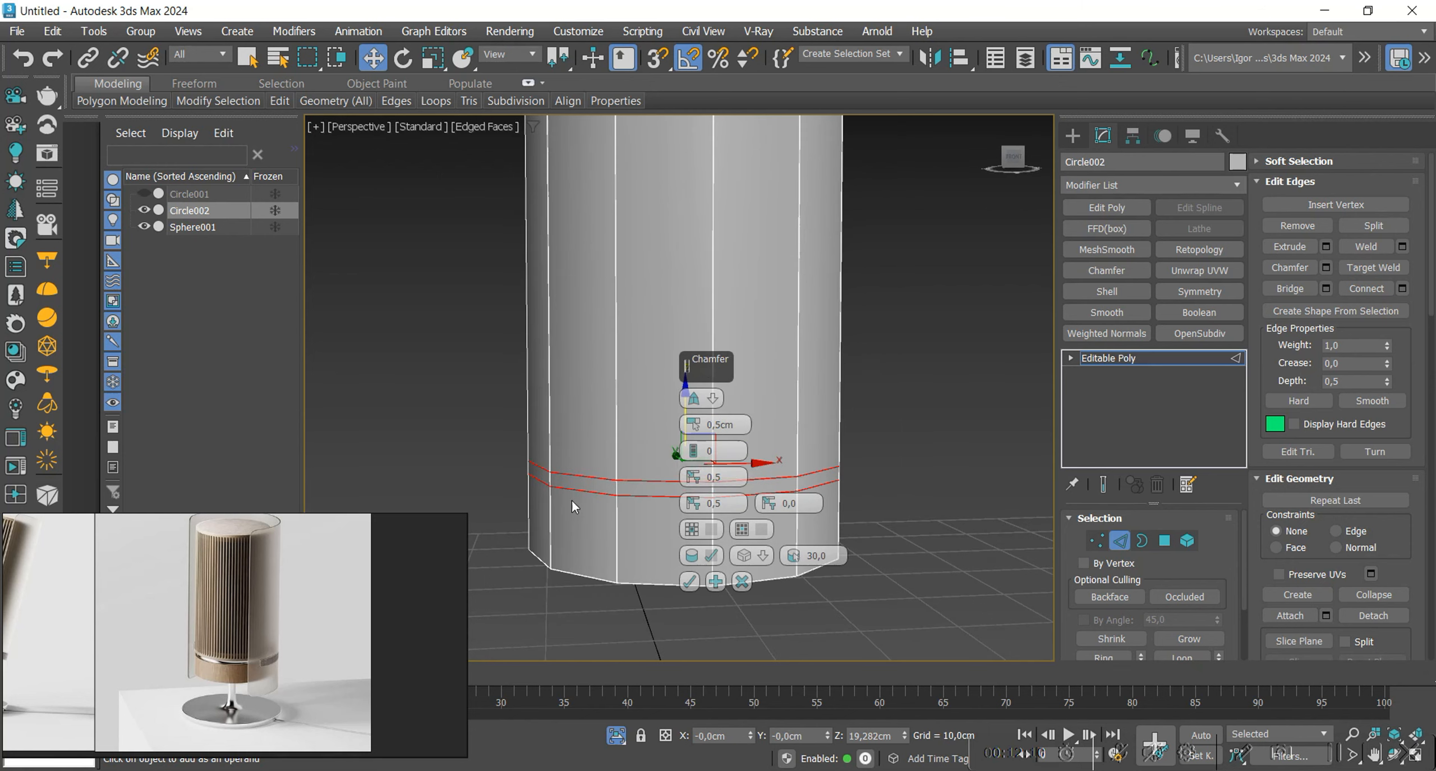
click(695, 581)
Extrude the polygon ring of the narrow band by -1.077 cm to sink a groove around the shade.
alt+middle_drag(754, 482, 702, 516)
middle_drag(702, 516, 808, 451)
key(4)
click(741, 439)
shift+click(819, 435)
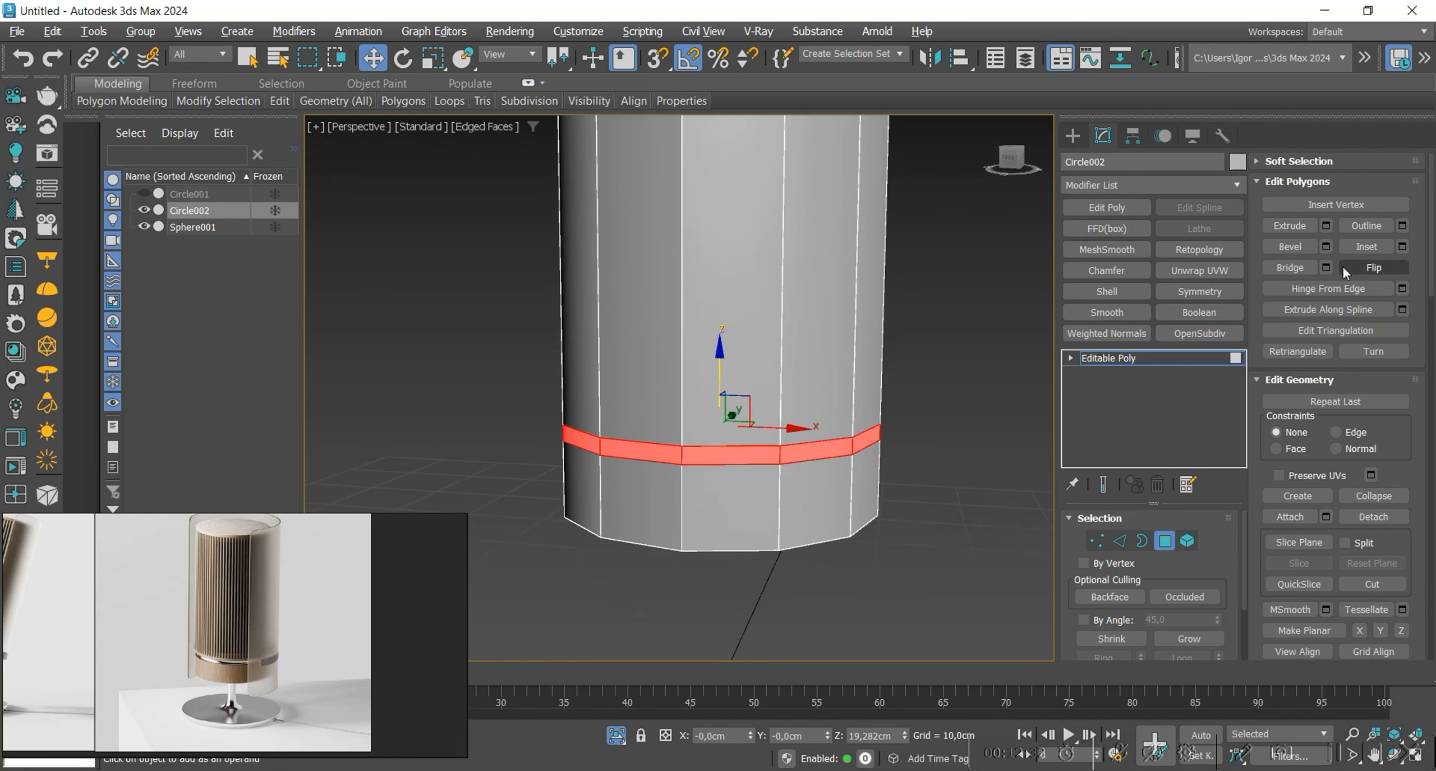
scroll(757, 465, up, 3)
mouse_move(692, 429)
mouse_down()
mouse_move(690, 415)
mouse_move(689, 467)
mouse_up()
right_click(691, 433)
key(F3)
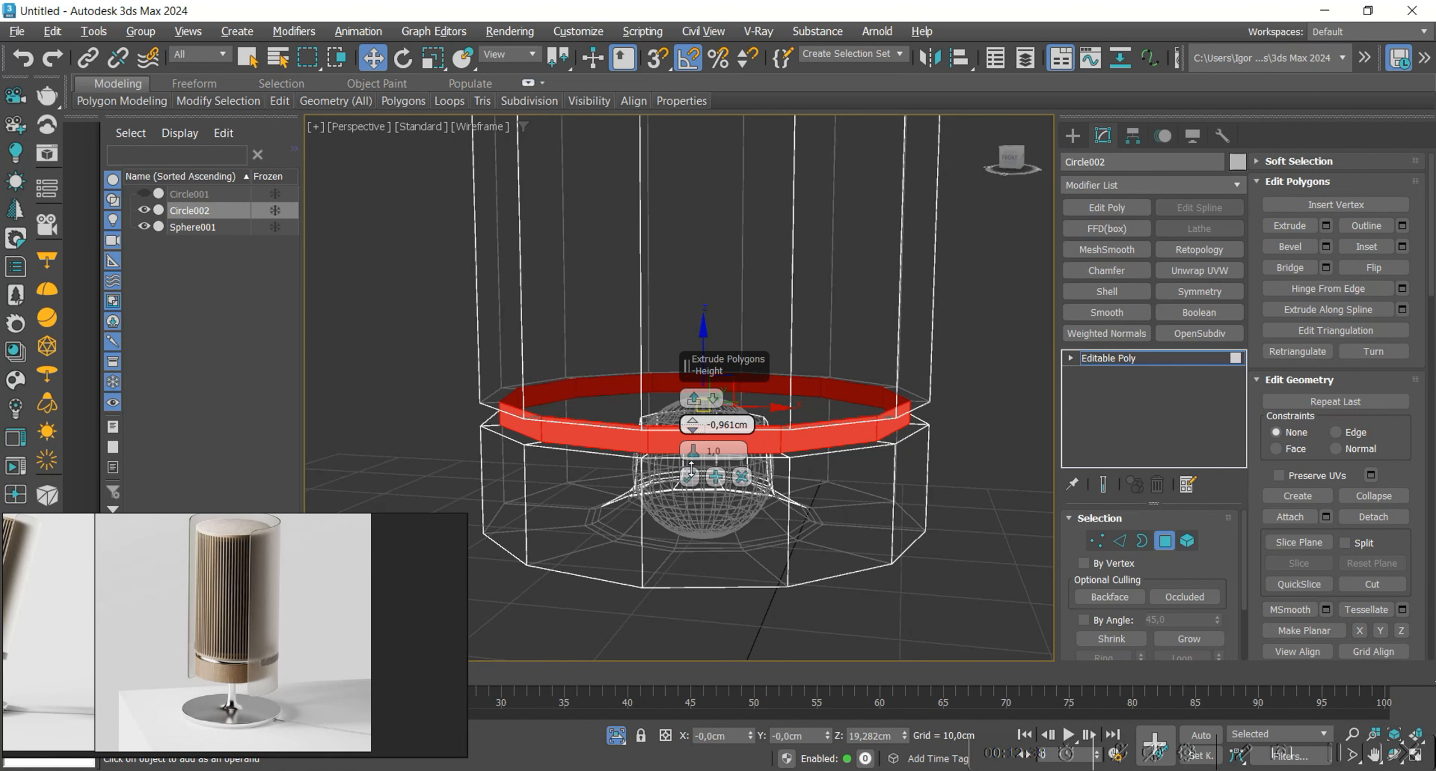
key(F3)
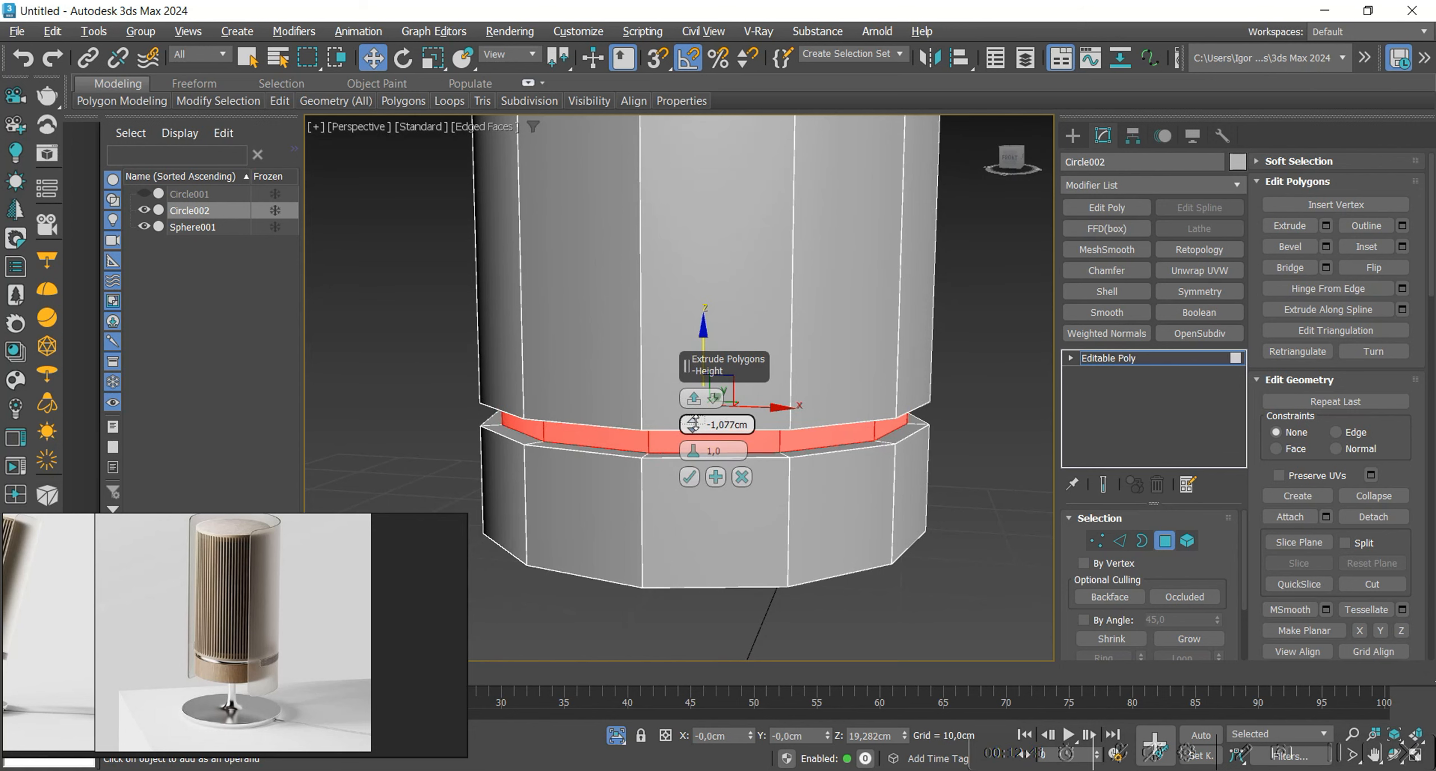
click(689, 477)
Select the ring of polygons on the groove's floor and detach it as a cloned object, leaving polygon editing.
alt+middle_drag(881, 546, 729, 462)
click(729, 461)
scroll(737, 561, down, 5)
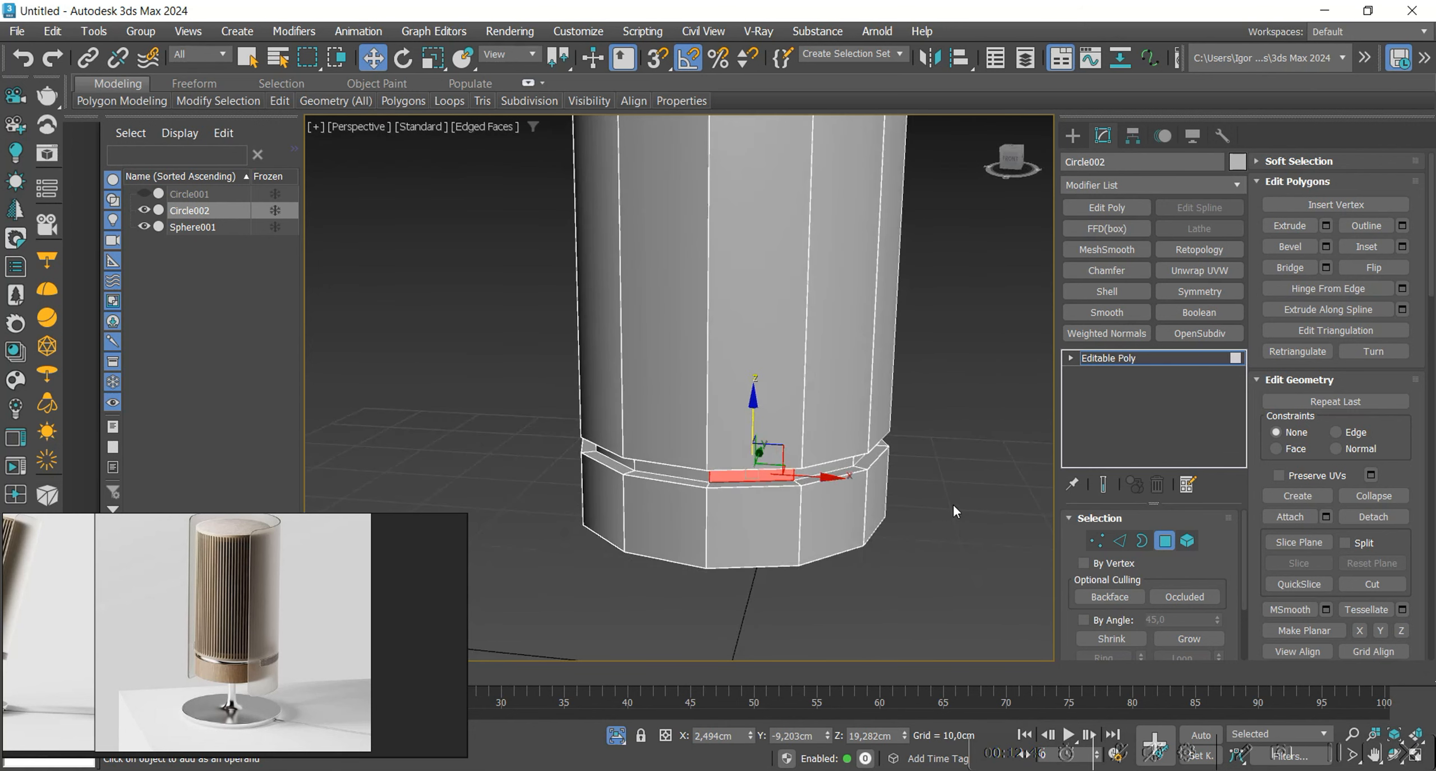
click(955, 590)
alt+middle_drag(801, 499, 759, 500)
scroll(746, 500, up, 6)
click(736, 500)
shift+click(920, 488)
click(1373, 516)
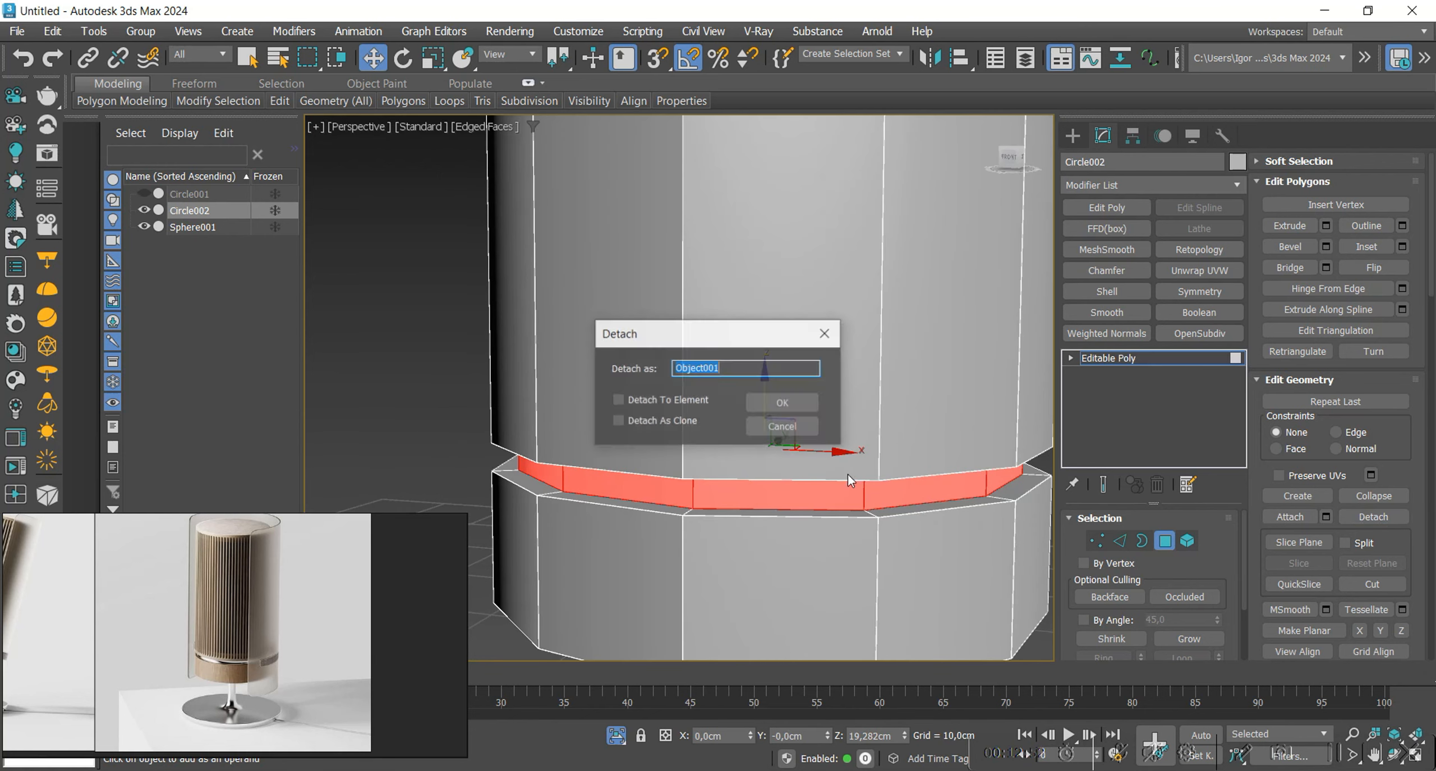
click(693, 423)
click(814, 400)
click(1109, 359)
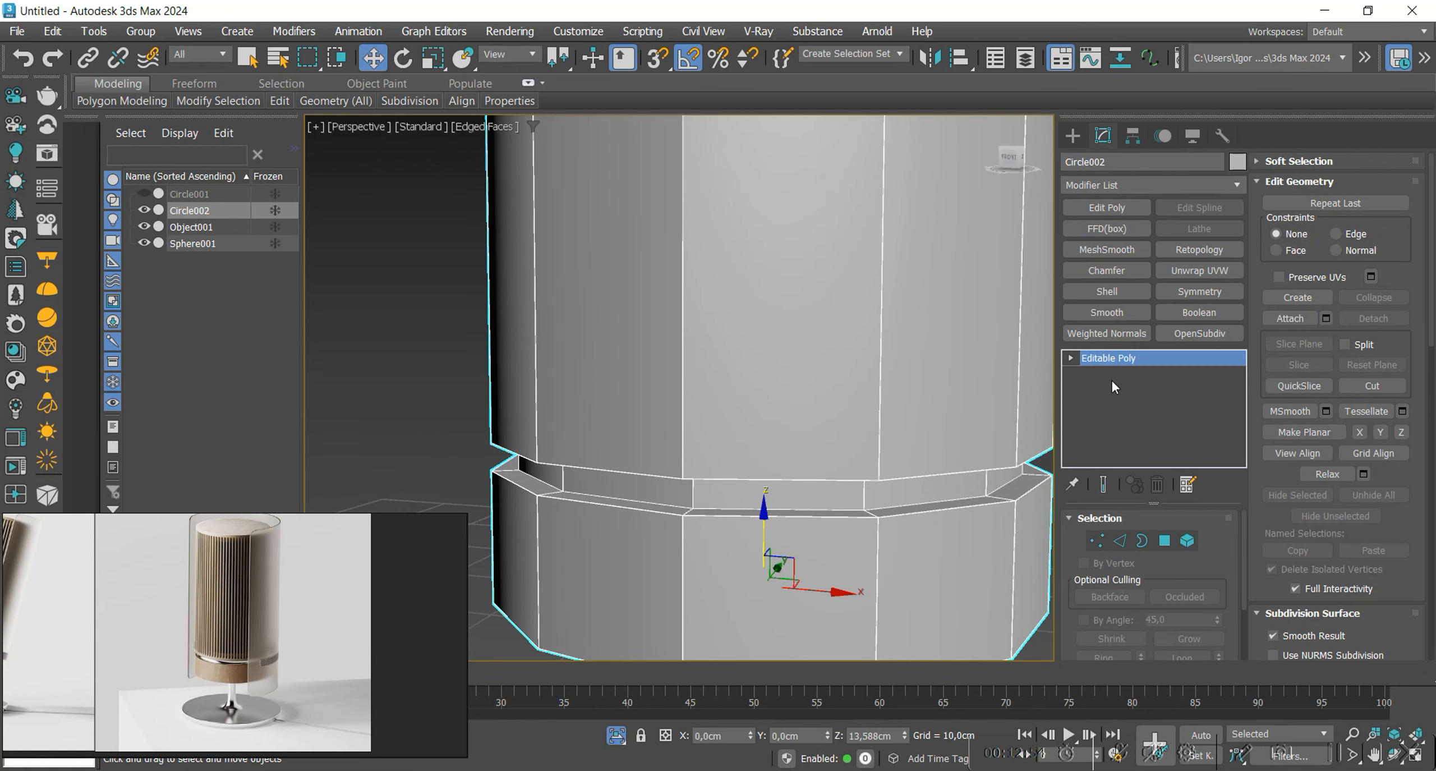
Add a Shell modifier to the detached groove ring with an outer amount of 0.716 cm.
click(968, 483)
click(1105, 291)
scroll(774, 359, down, 3)
drag(1213, 563, 1214, 603)
mouse_move(931, 415)
alt+middle_down()
mouse_move(911, 457)
mouse_move(912, 431)
alt+middle_up()
scroll(913, 441, down, 2)
scroll(911, 429, up, 3)
Clone the shelled groove ring and convert the isolated copy to an editable poly.
right_click(891, 515)
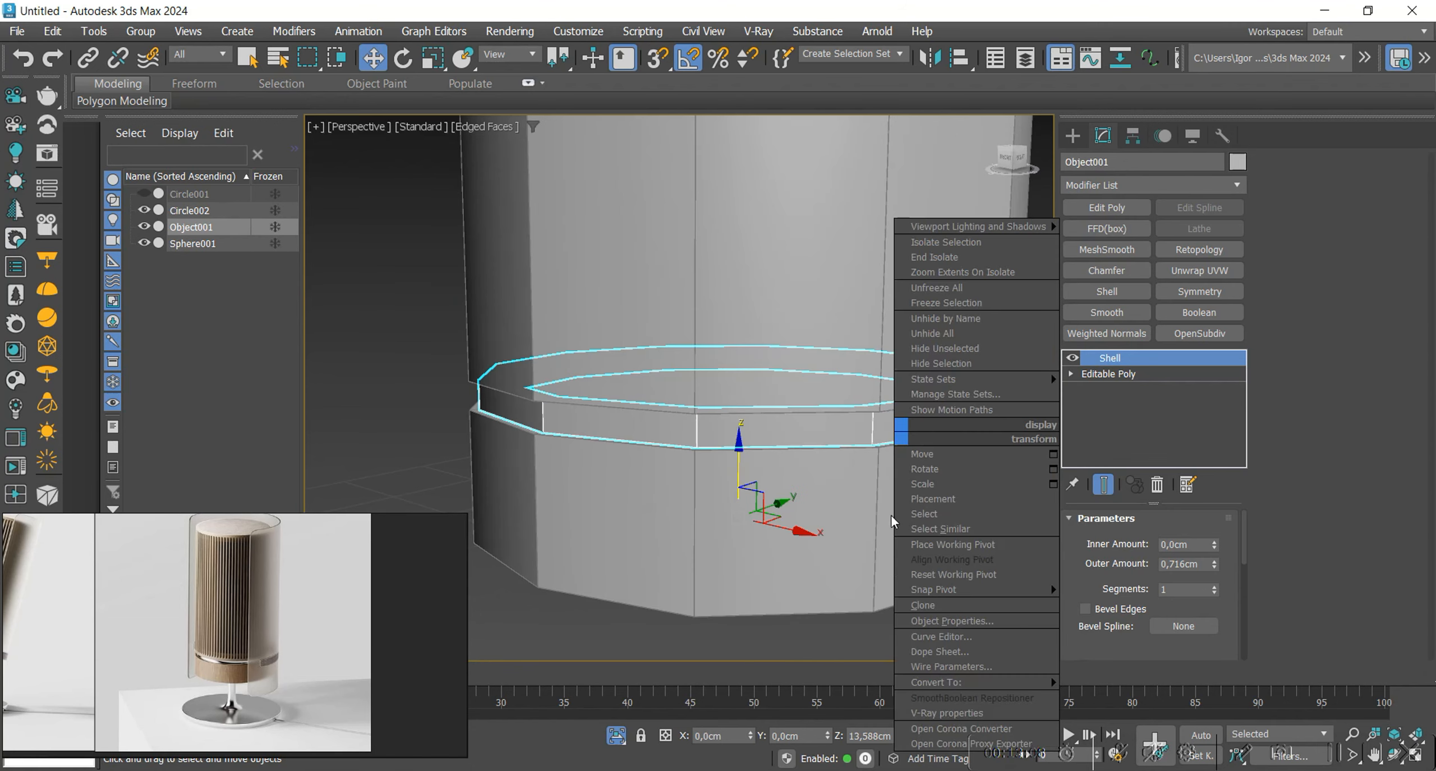
click(923, 605)
click(664, 463)
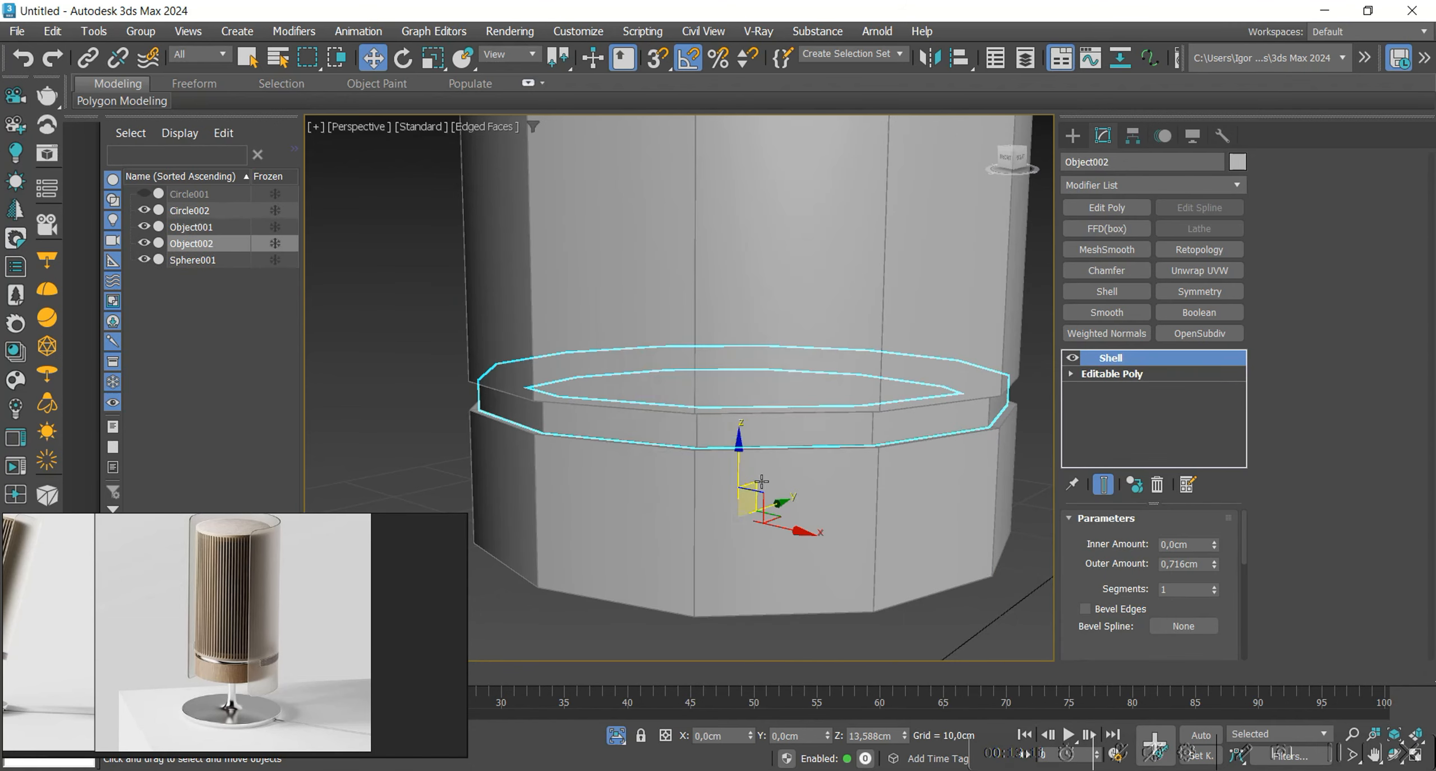
key(alt+q)
right_click(816, 401)
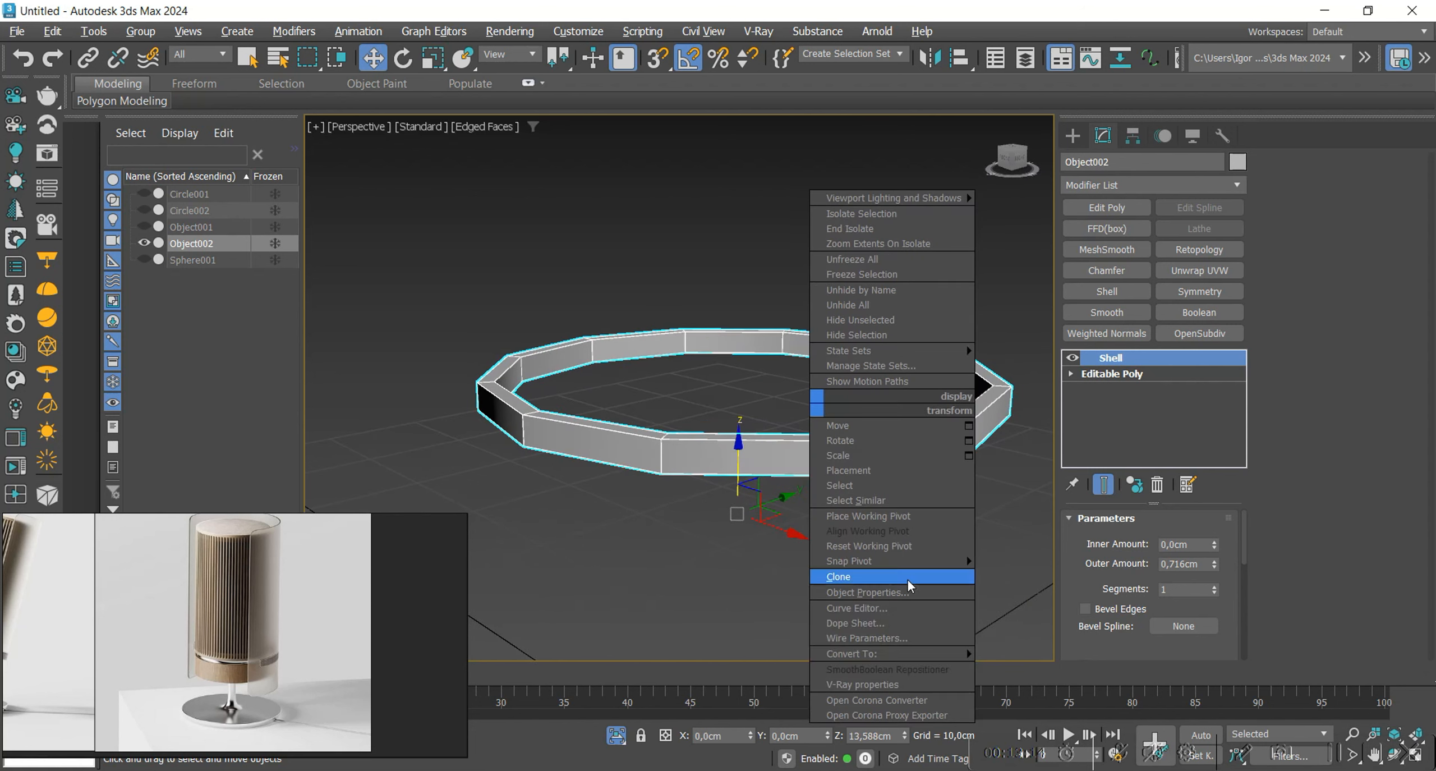
mouse_move(898, 657)
click(1058, 657)
Delete the copied ring's vertices in the top view, keeping only the four-segment arc on its positive Y side.
alt+middle_drag(915, 466, 827, 506)
scroll(305, 583, down, 4)
scroll(130, 671, up, 5)
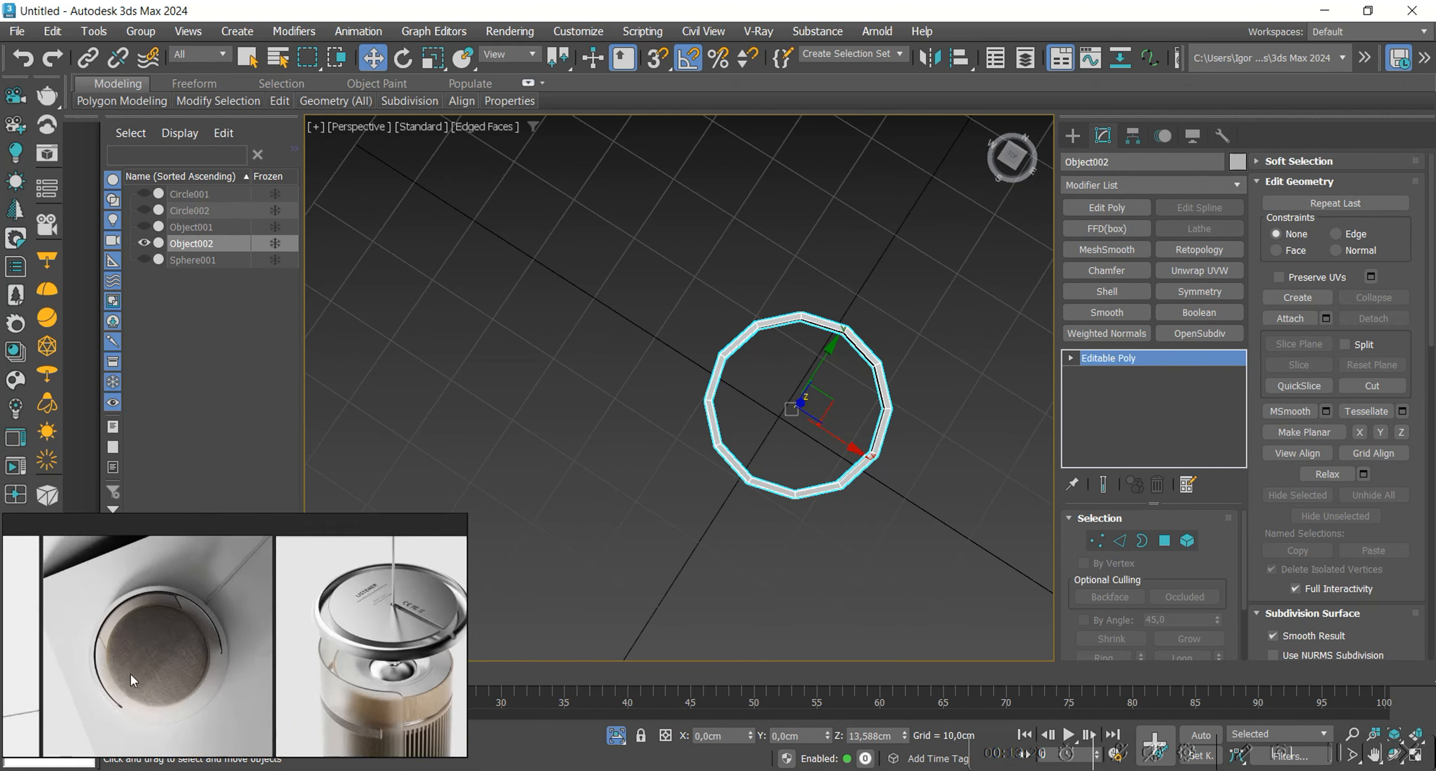
alt+middle_drag(808, 443, 836, 461)
click(1013, 157)
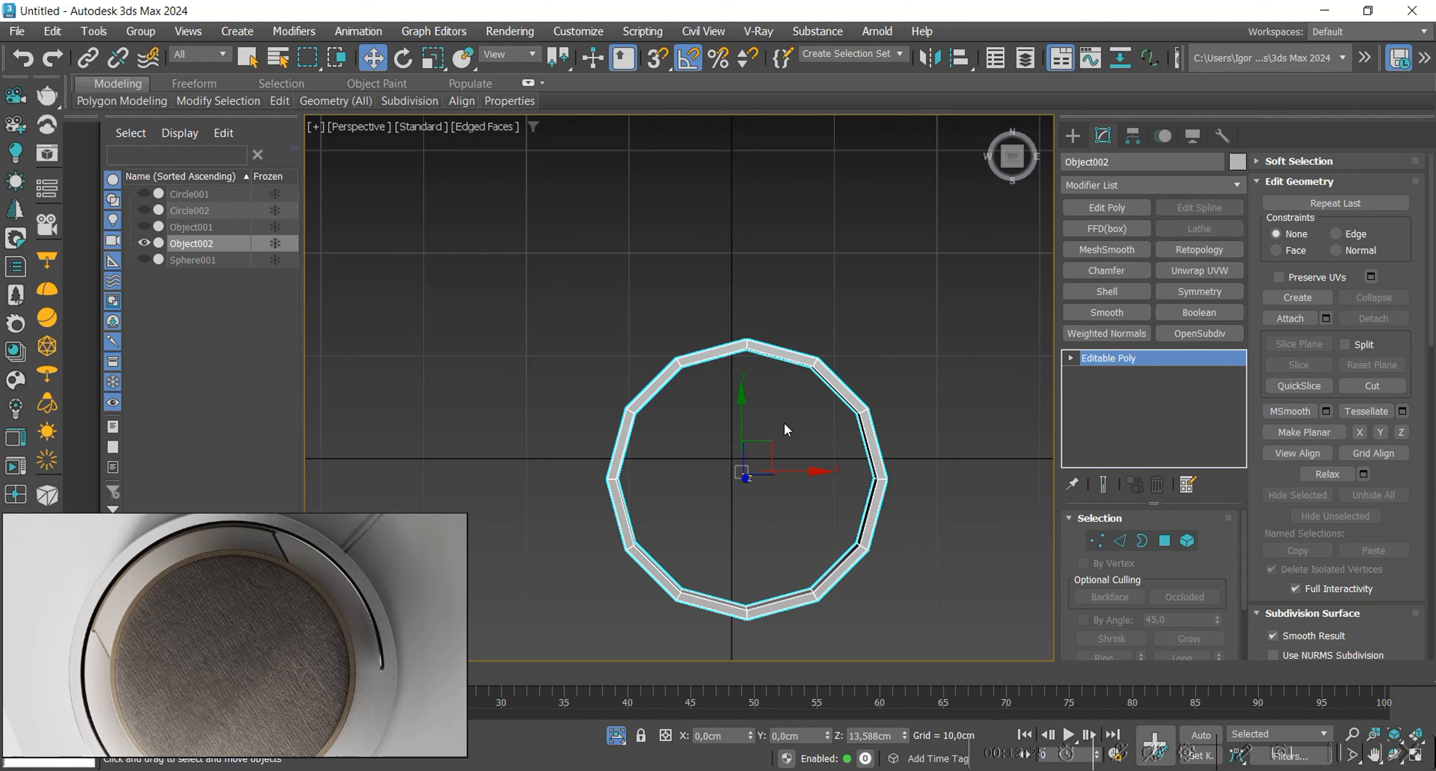
key(F3)
key(1)
drag(948, 563, 572, 467)
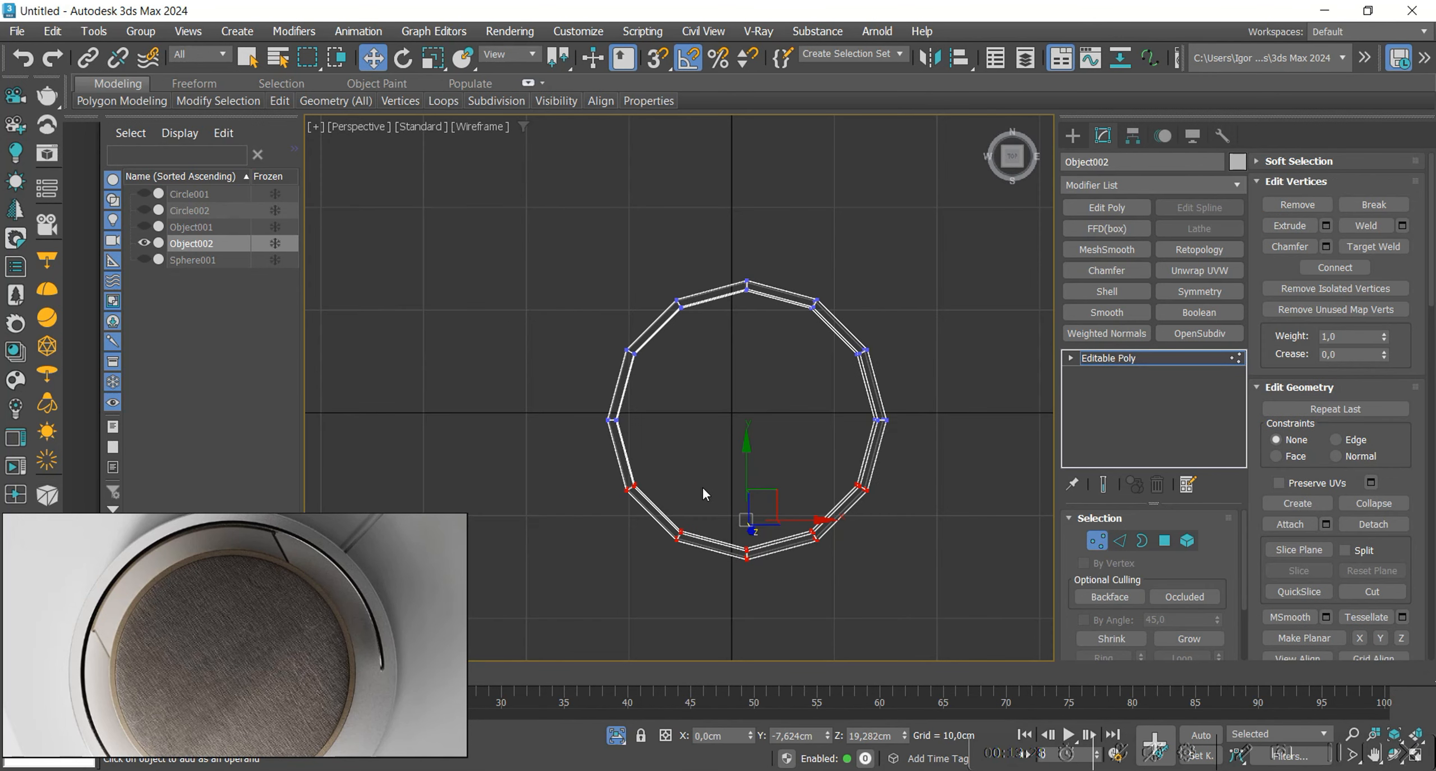
key(Delete)
drag(680, 448, 593, 388)
key(Delete)
Select the open borders at both ends of the arc and cap them.
middle_drag(724, 365, 797, 458)
key(F3)
key(1)
key(3)
middle_drag(354, 316, 406, 341)
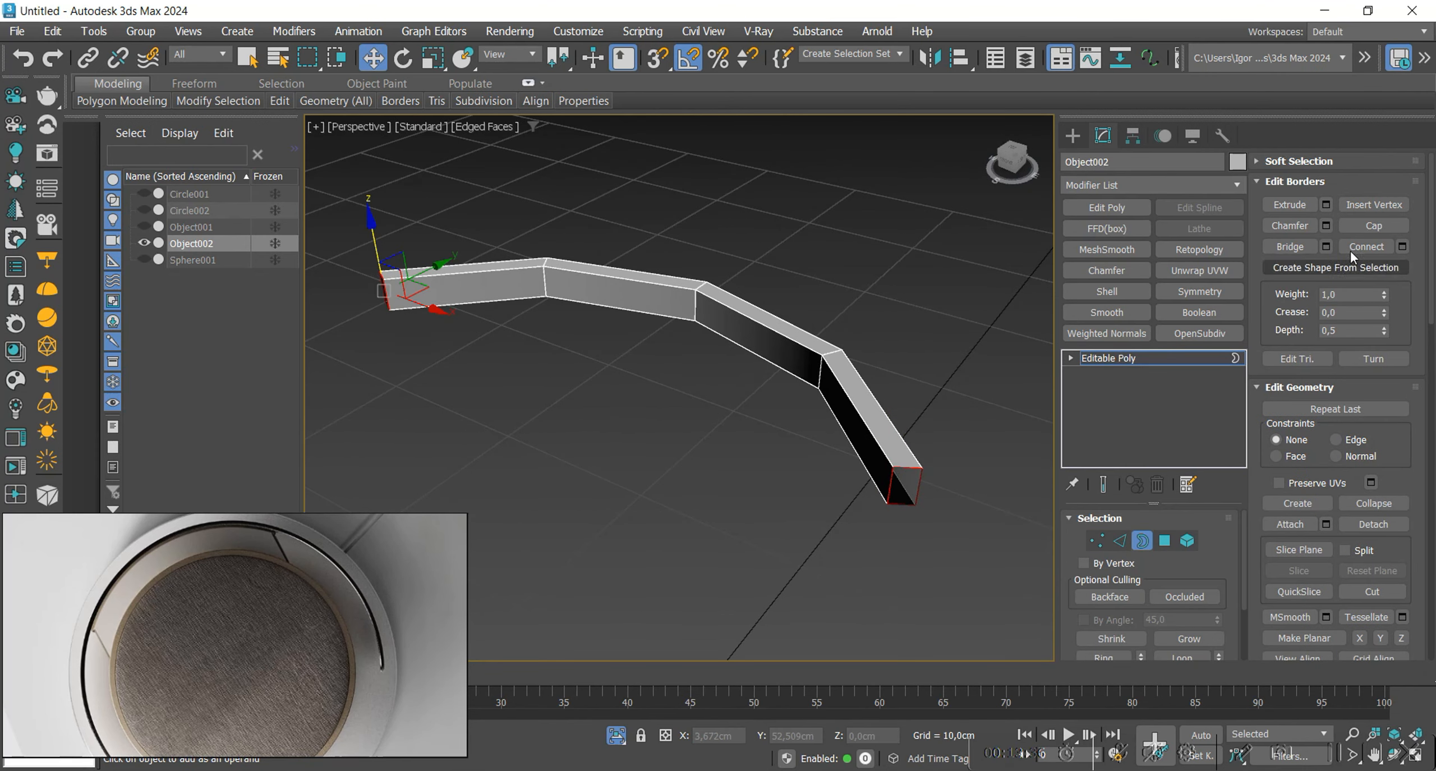
Show the whole lamp again and move the arc's outer side faces about 1.79 cm outward along Y.
scroll(855, 419, down, 3)
mouse_move(804, 417)
alt+middle_down()
mouse_move(811, 400)
mouse_move(760, 426)
mouse_move(837, 447)
mouse_move(793, 431)
alt+middle_up()
key(alt+q)
scroll(757, 406, down, 5)
key(F3)
key(1)
key(t)
key(1)
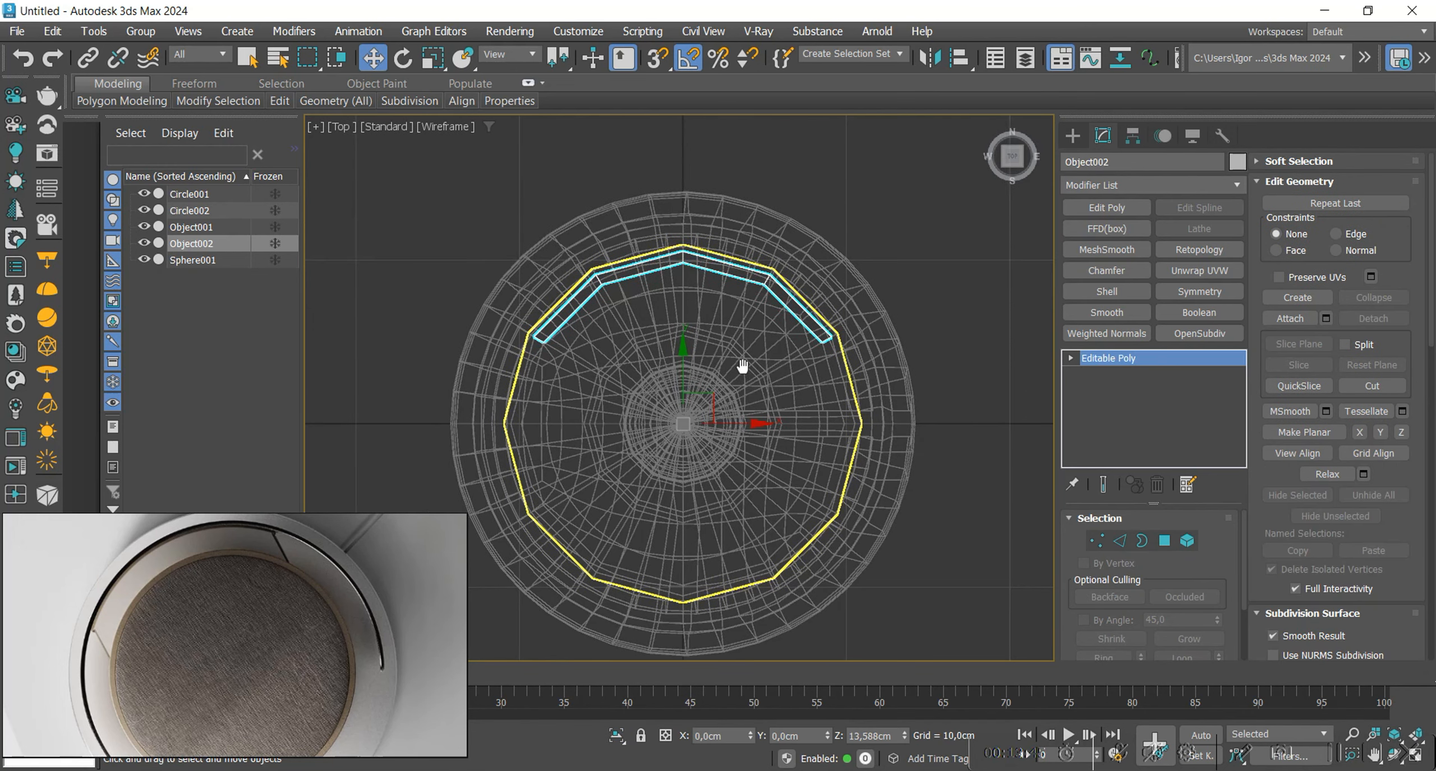
middle_drag(737, 362, 716, 402)
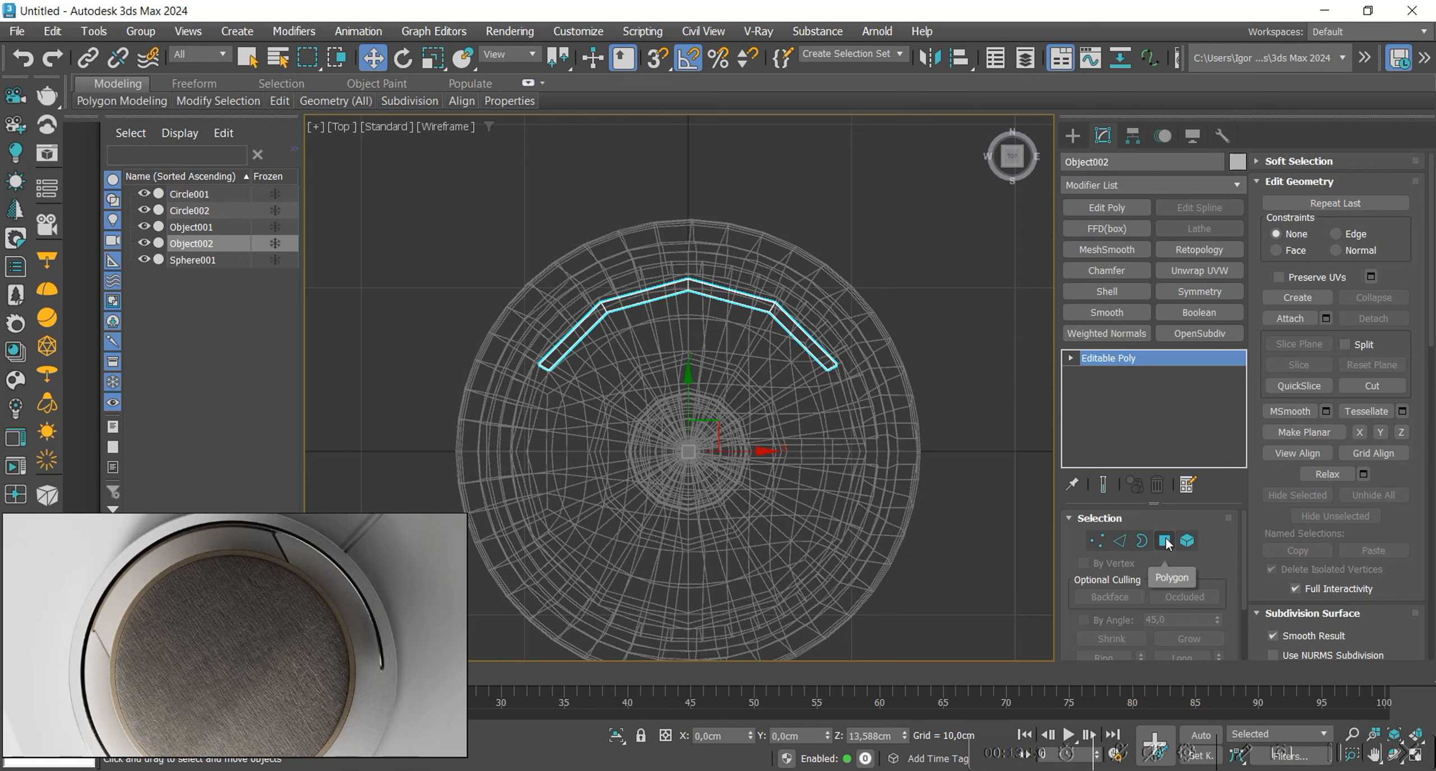
key(4)
scroll(794, 399, up, 3)
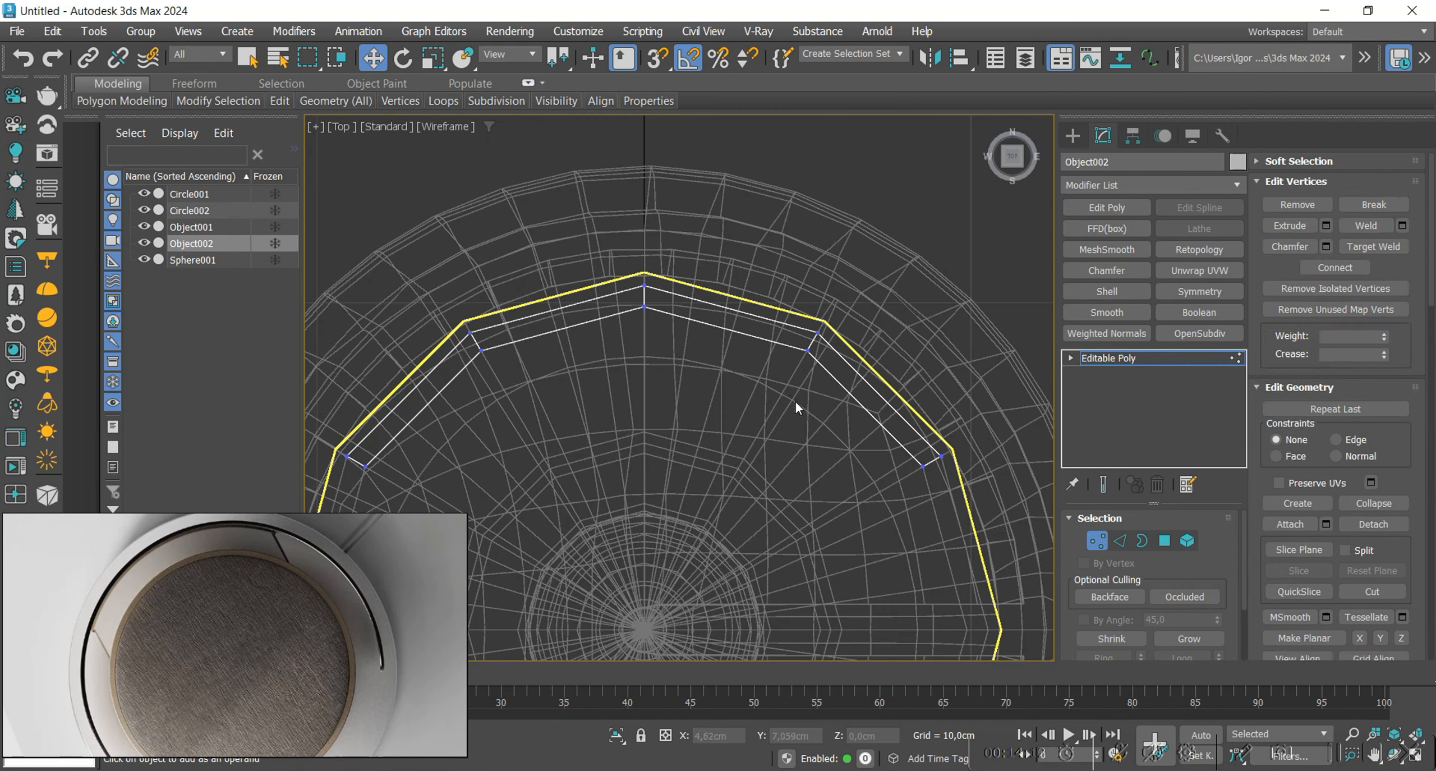
alt+middle_drag(743, 400, 751, 316)
ctrl+click(630, 325)
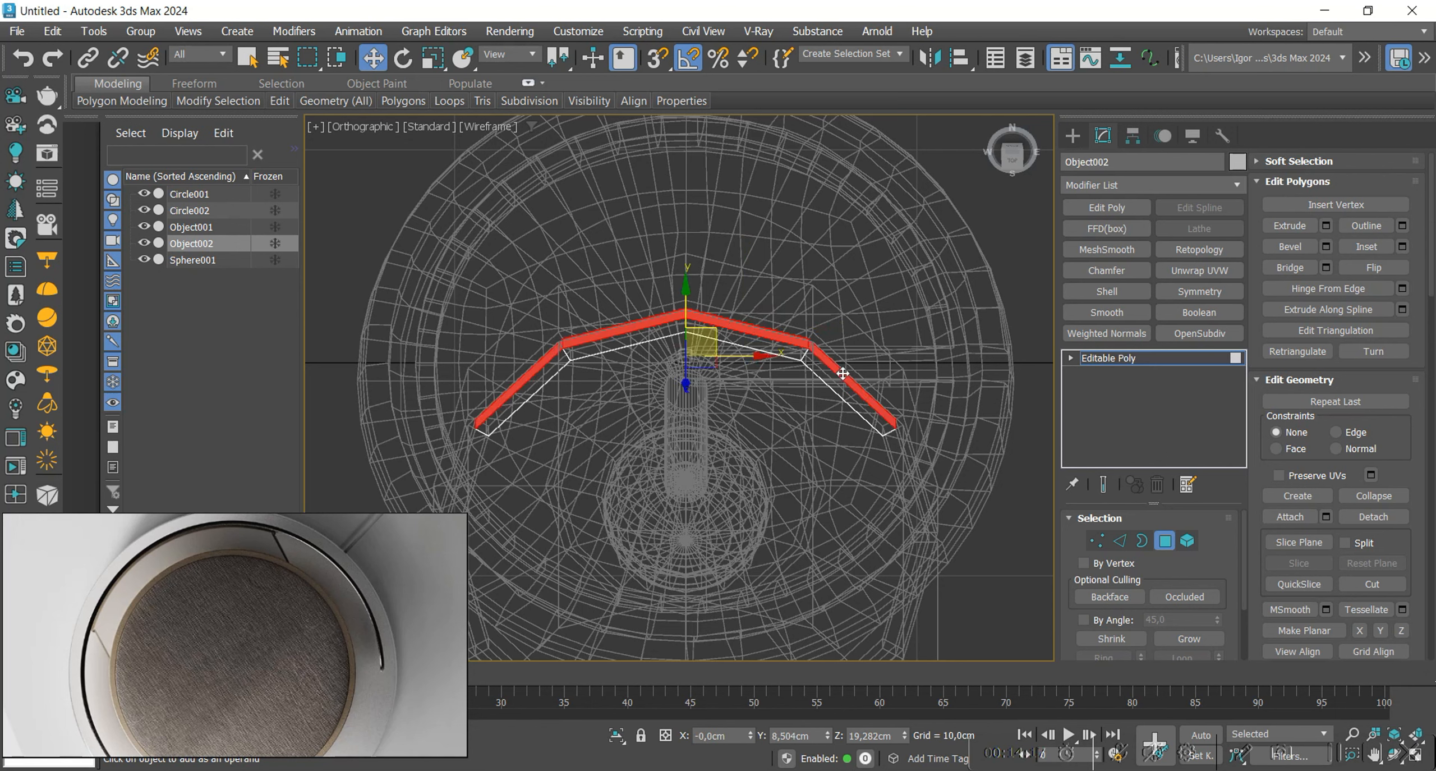
drag(685, 294, 690, 262)
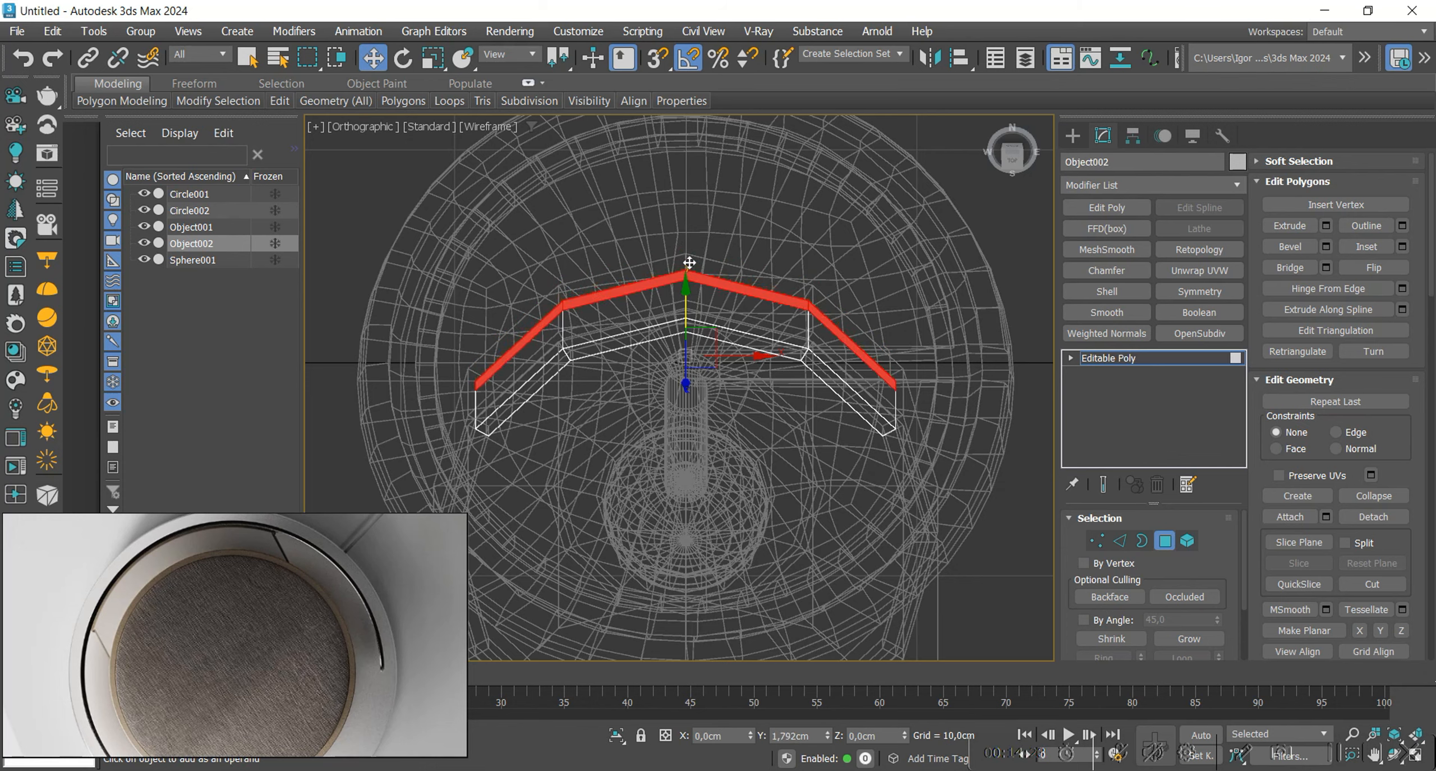
Move the arc's outer side faces further outward along Y to about Y 11.149 cm in the top view.
key(t)
scroll(694, 309, down, 2)
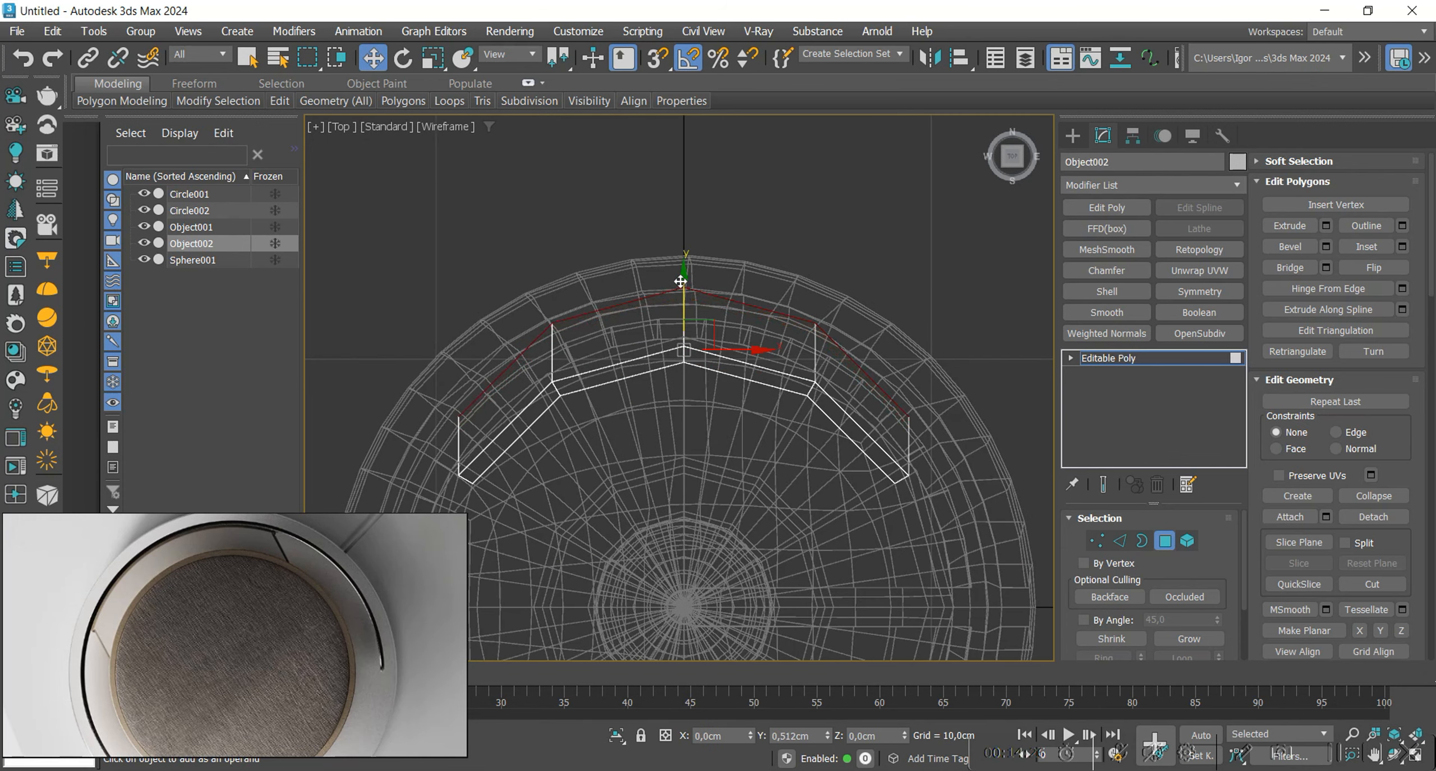
drag(680, 274, 681, 273)
scroll(744, 316, down, 2)
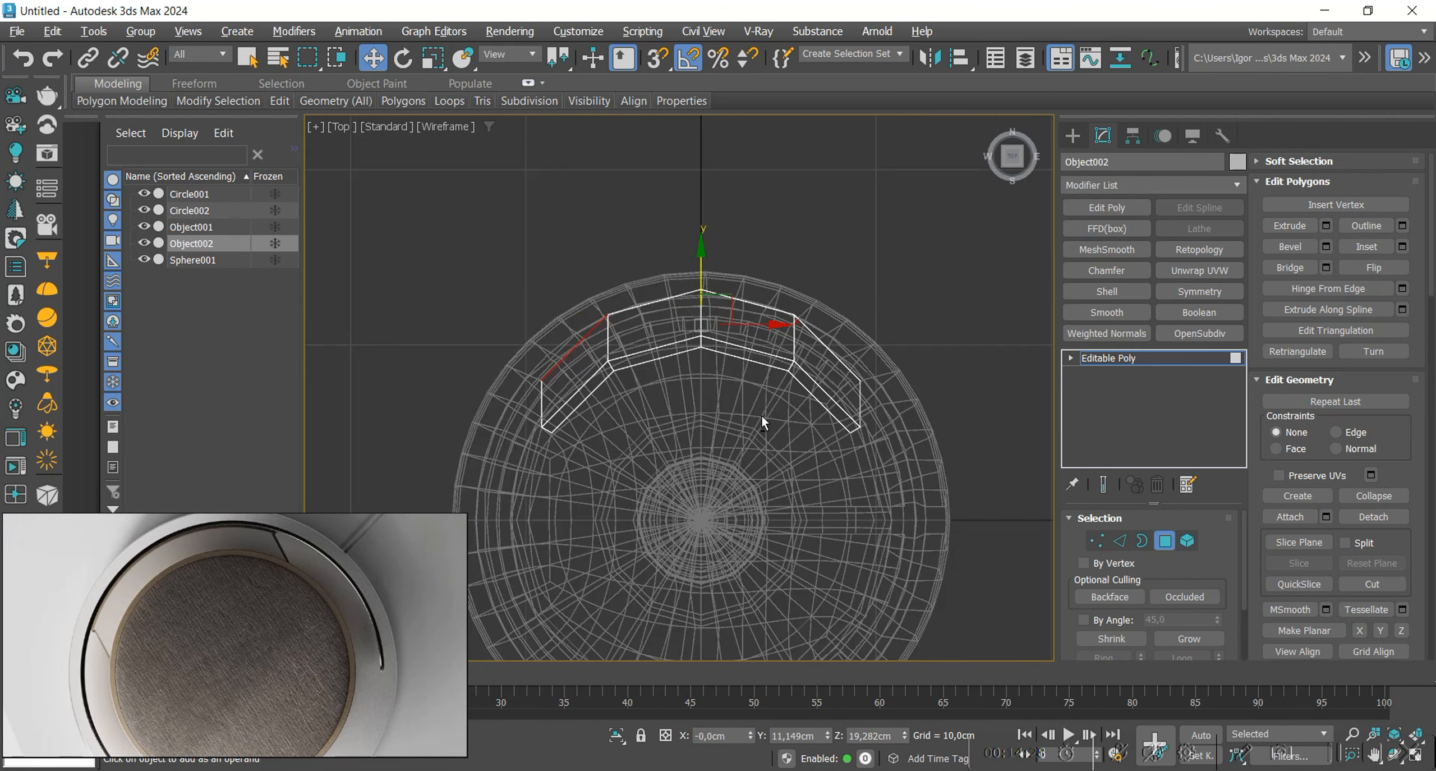
Examine the extended arc against the shade and the base from an angled shaded view.
mouse_move(762, 415)
alt+middle_down()
mouse_move(815, 368)
mouse_move(851, 408)
mouse_move(866, 388)
mouse_move(836, 395)
mouse_move(895, 428)
alt+middle_up()
key(F3)
scroll(843, 400, up, 2)
click(845, 399)
key(F3)
key(F3)
scroll(923, 437, up, 2)
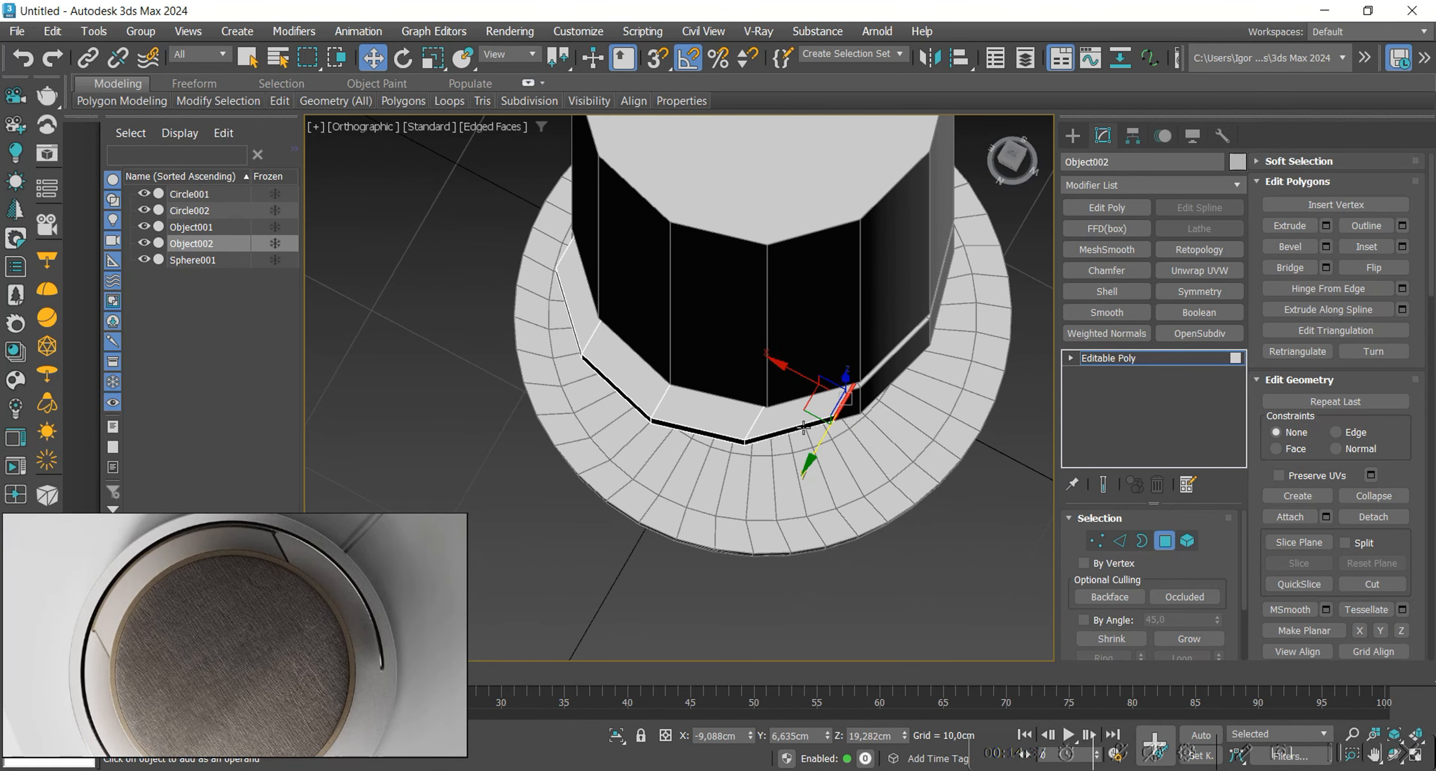
Connect the edge ring of the arc's end segment on the negative X side with one segment.
key(t)
key(F3)
scroll(804, 411, down, 4)
middle_drag(804, 411, 642, 427)
key(2)
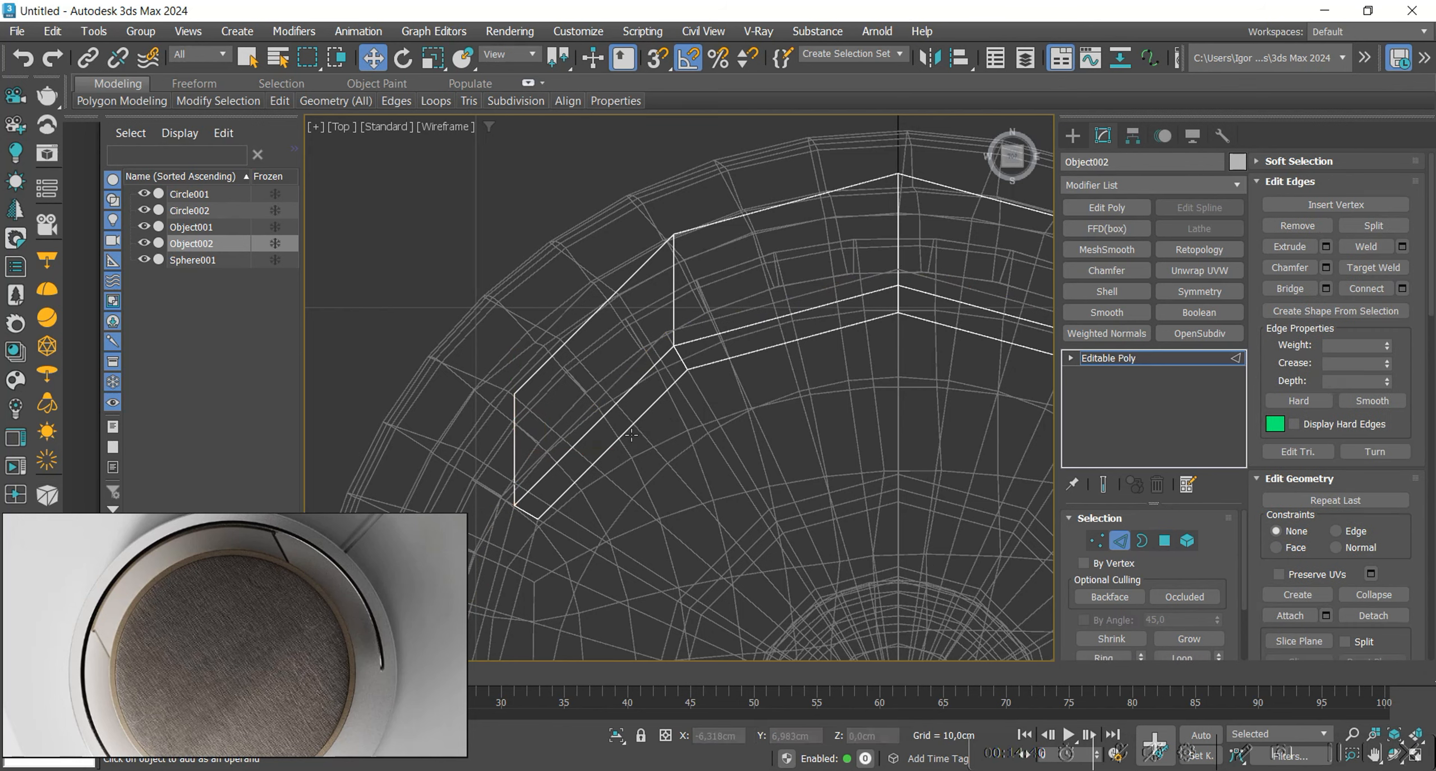
click(627, 430)
key(alt+r)
key(ctrl+shift+e)
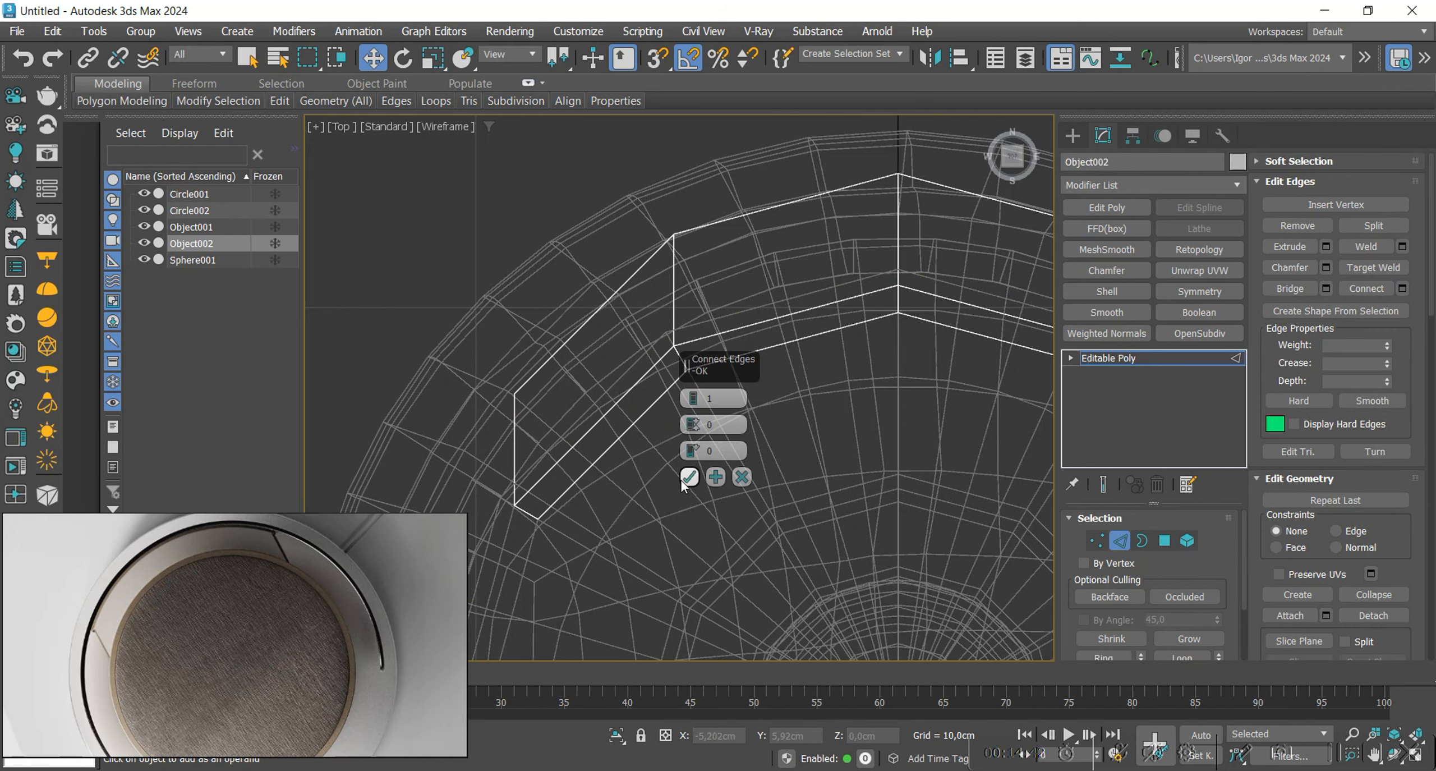
click(689, 476)
Connect the edge ring of the arc's end segment on the positive X side with one segment.
middle_drag(987, 426, 726, 418)
click(942, 411)
key(alt+r)
key(ctrl+shift+e)
click(689, 476)
Delete the outermost vertices at both ends of the arc and shift the intermediate cross edges toward its middle.
scroll(707, 400, down, 2)
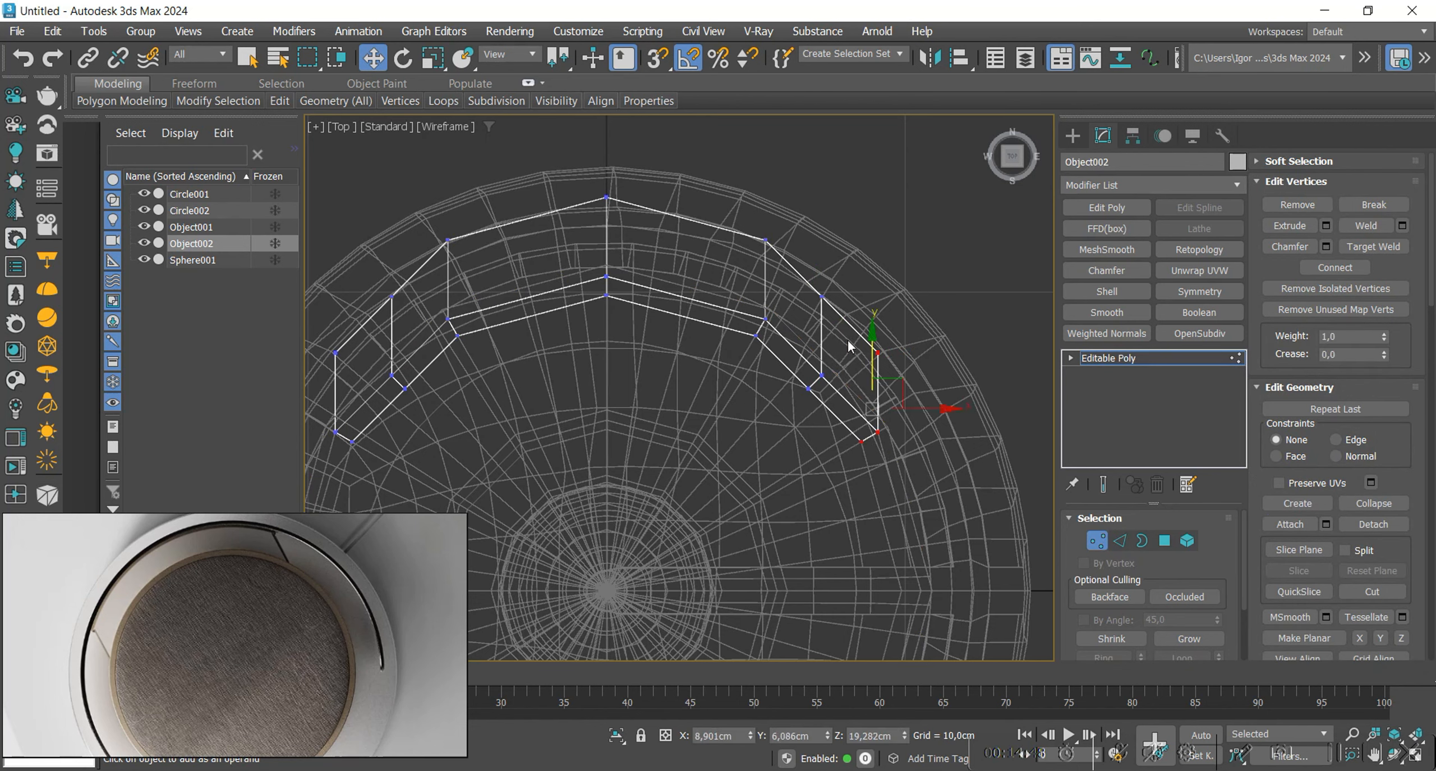
click(673, 393)
middle_drag(475, 424, 619, 426)
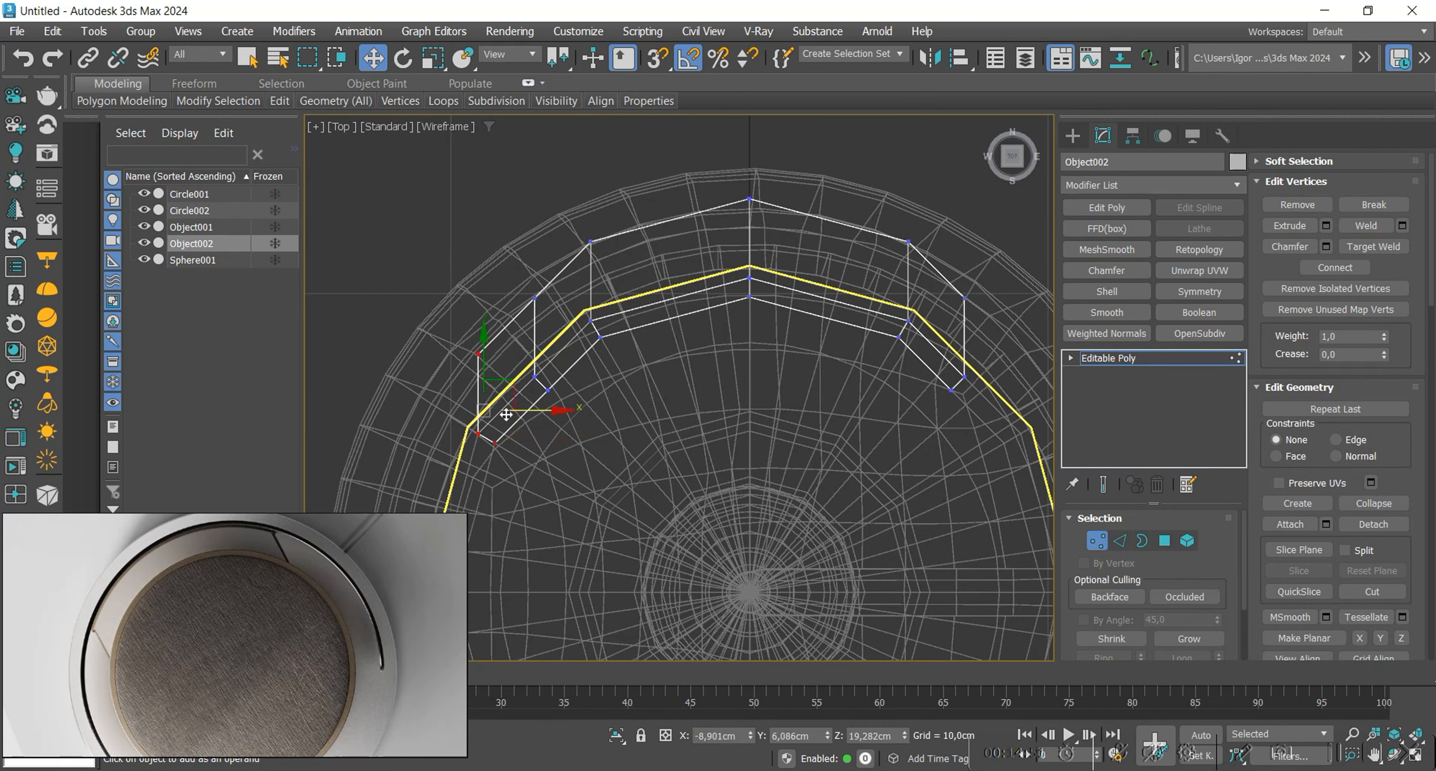
key(Delete)
key(2)
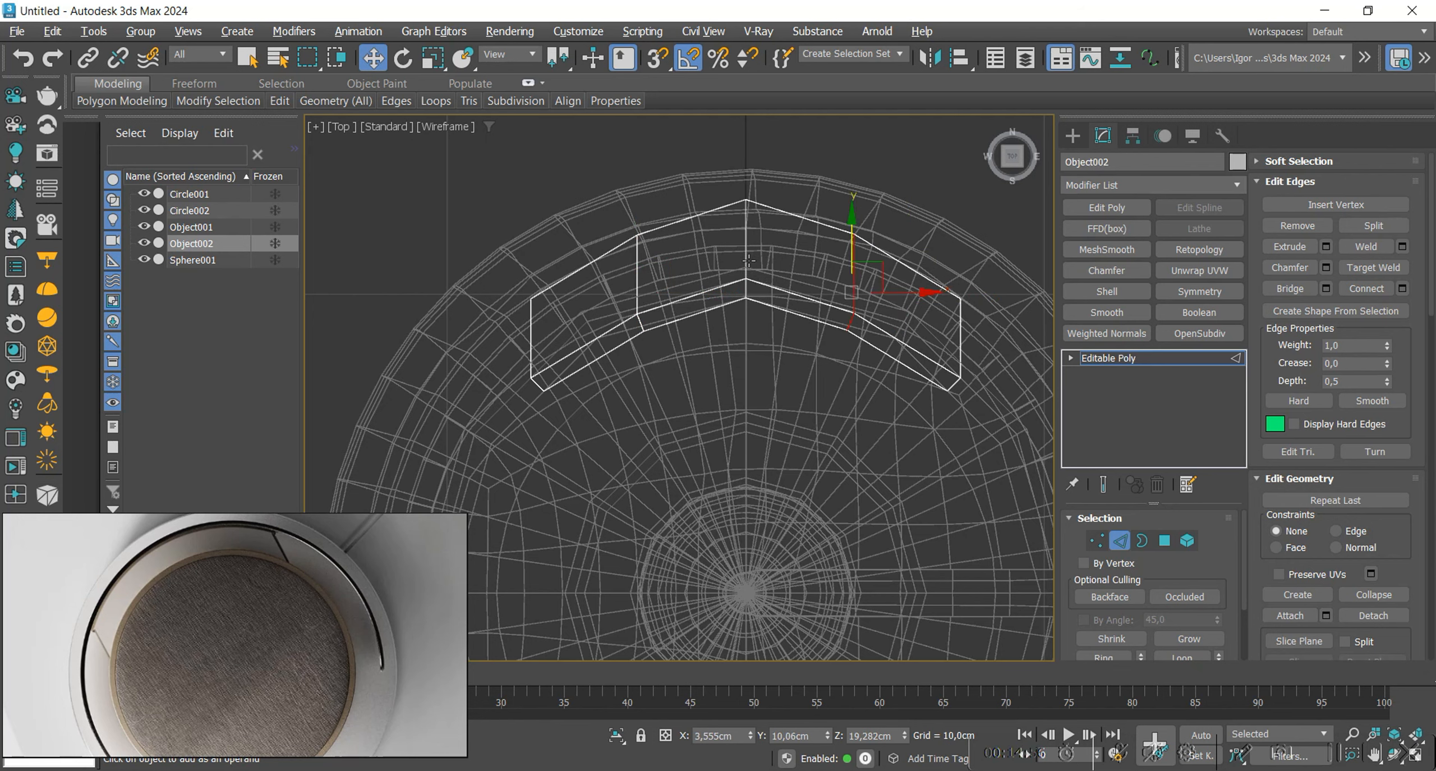
Isolate the arc and close its open ends by bridging the opposite edges with one segment.
key(F3)
mouse_move(749, 259)
alt+middle_down()
mouse_move(780, 317)
mouse_move(922, 314)
mouse_move(904, 361)
mouse_move(679, 410)
mouse_move(806, 316)
alt+middle_up()
key(F3)
key(alt+q)
key(F4)
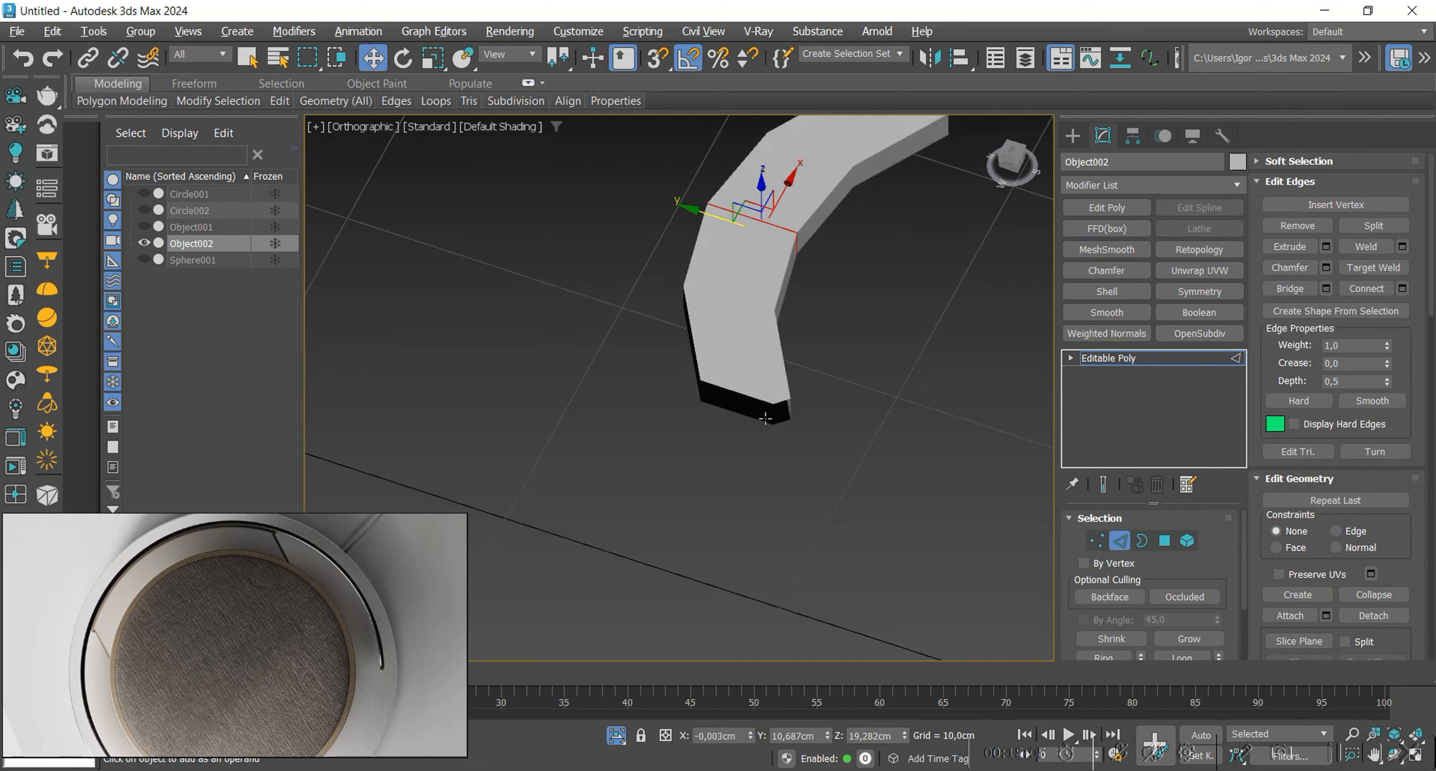
scroll(758, 405, up, 3)
right_click(743, 388)
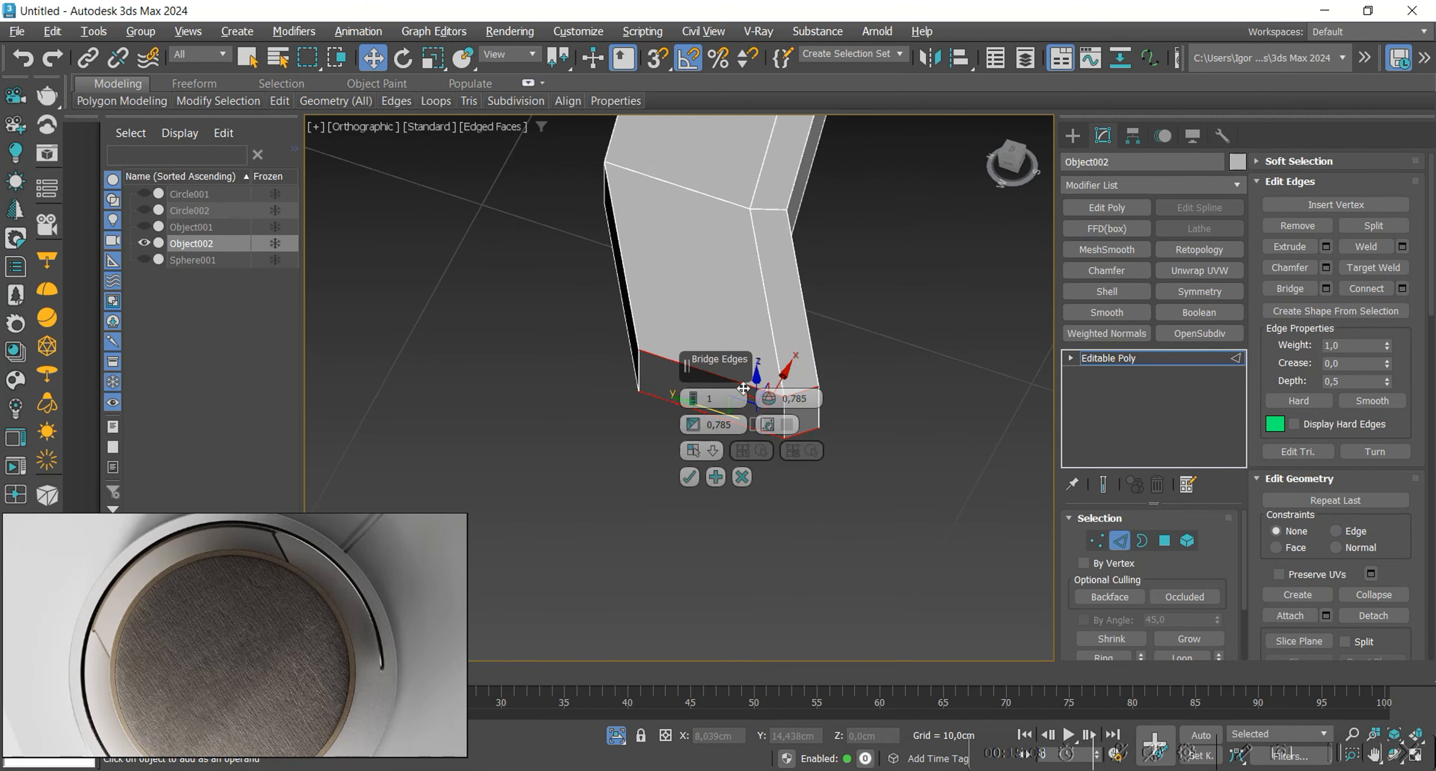
alt+middle_drag(743, 388, 807, 464)
key(ctrl+shift+b)
click(691, 474)
scroll(807, 426, down, 2)
key(2)
Show the whole lamp again and detach the shade's top cap polygon as a clone named Object003.
scroll(804, 472, down, 3)
key(t)
key(z)
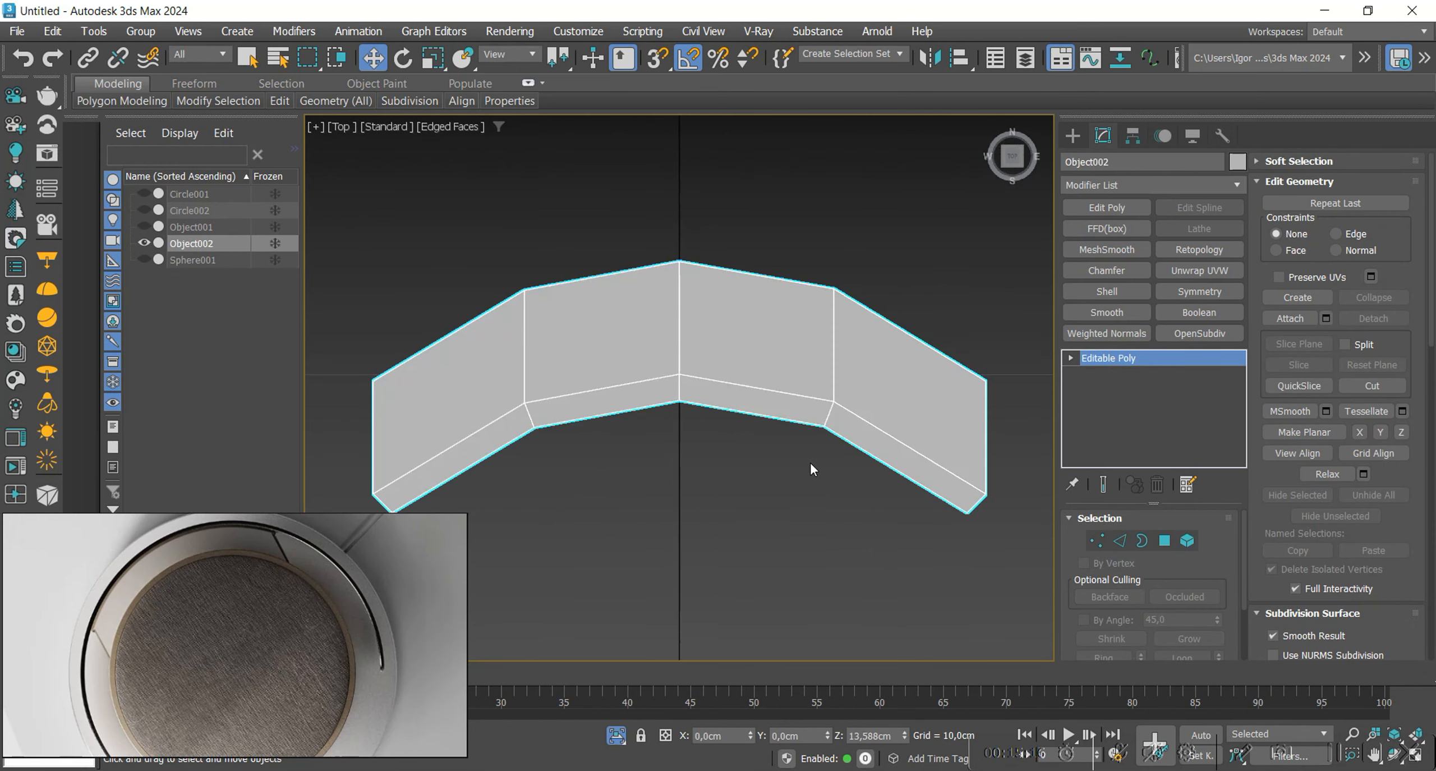
scroll(825, 432, down, 4)
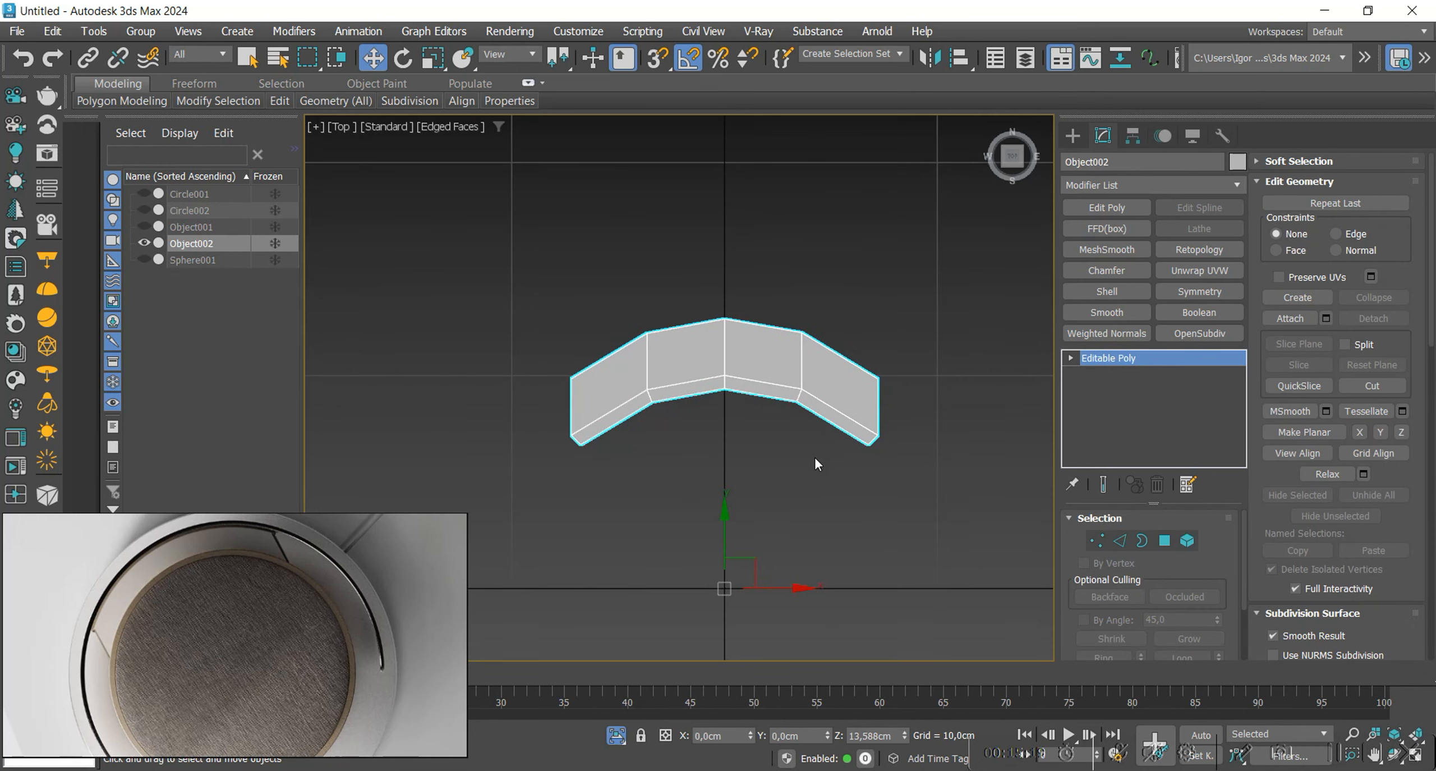
key(alt+q)
scroll(838, 425, down, 2)
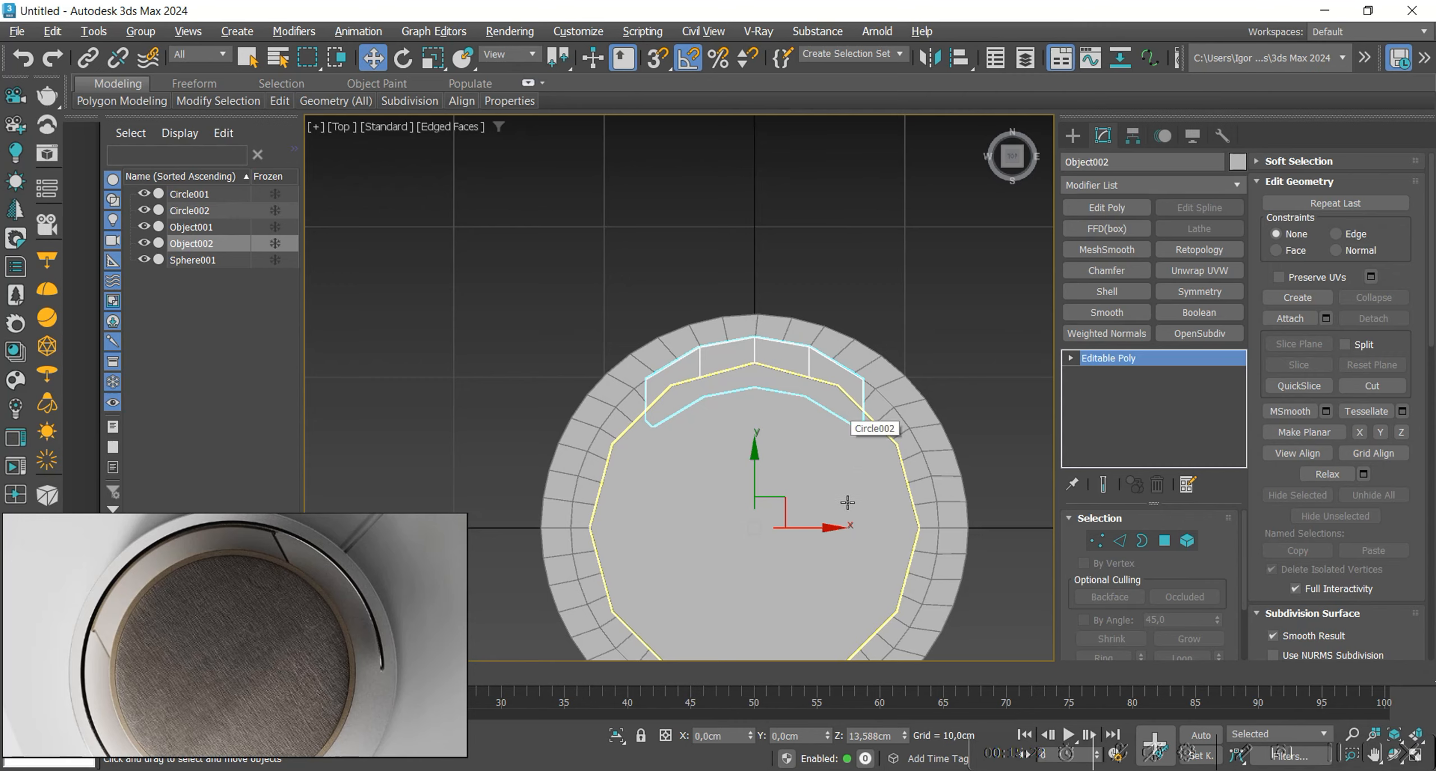
alt+middle_drag(847, 502, 786, 426)
click(779, 426)
scroll(779, 426, down, 3)
key(4)
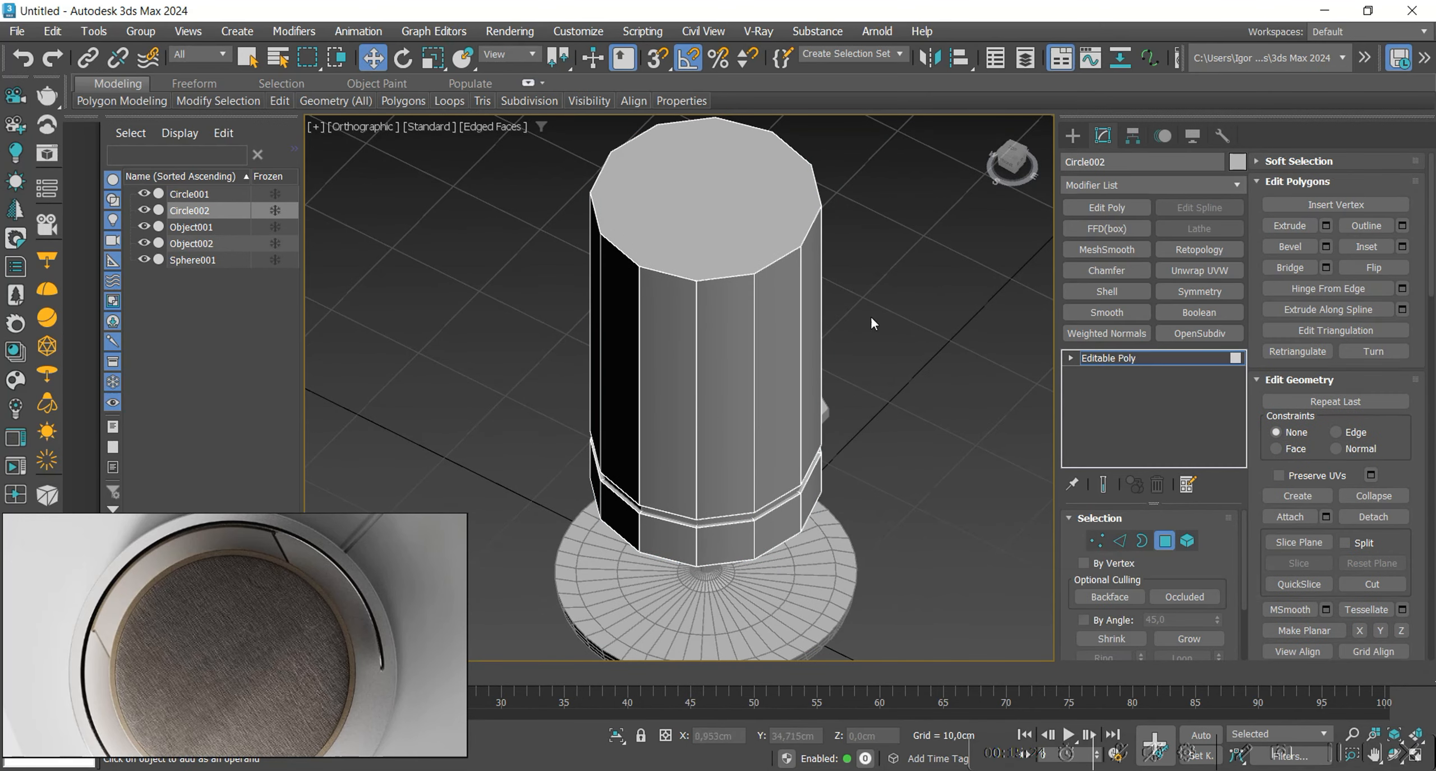
click(759, 225)
click(1375, 516)
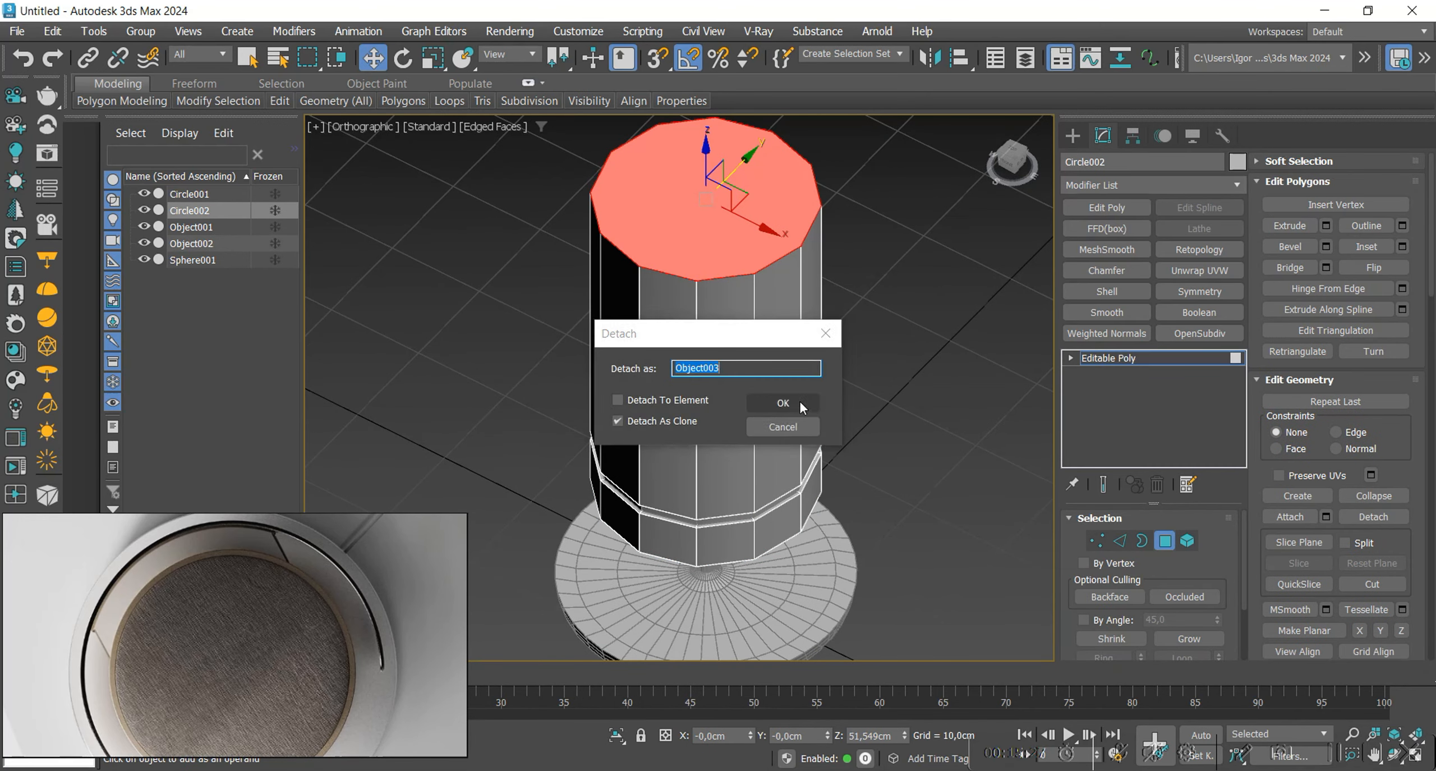
click(783, 403)
click(1108, 357)
Select the detached cap together with the arc-shaped connector and isolate both in the top view.
click(787, 292)
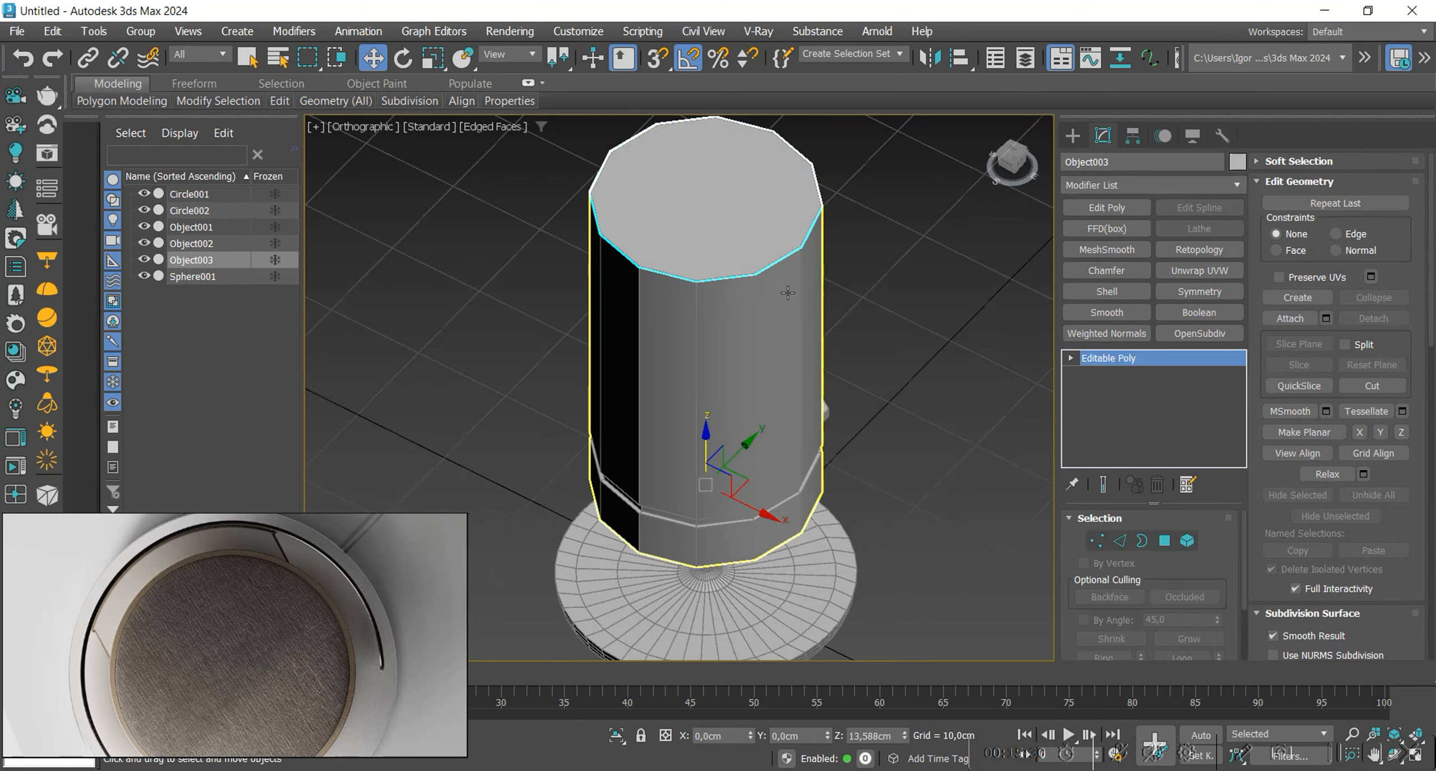
key(t)
scroll(866, 275, up, 5)
scroll(866, 276, down, 5)
key(z)
middle_drag(759, 352, 751, 352)
ctrl+click(719, 153)
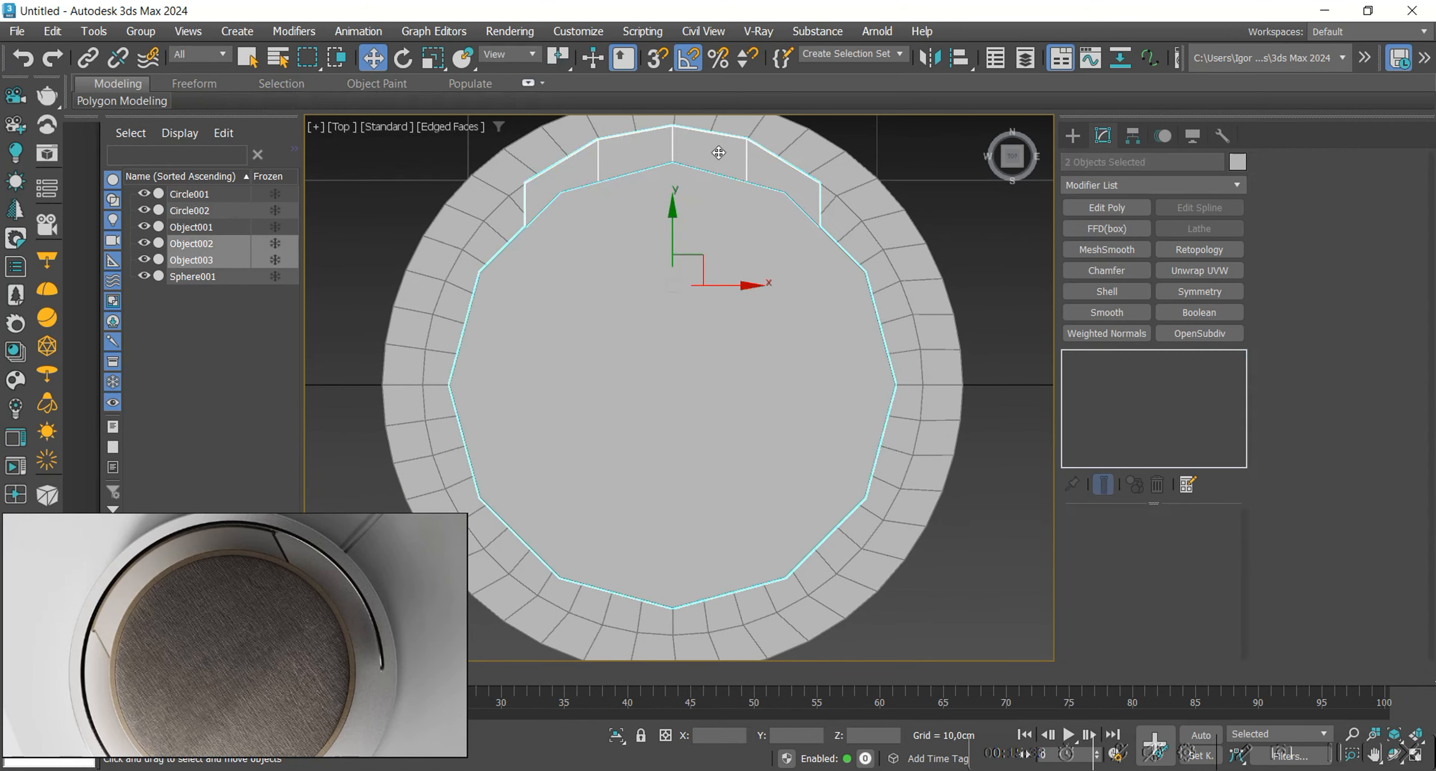
key(alt+q)
middle_drag(749, 243, 746, 269)
Assign a dark grey object color to the arc-shaped connector.
click(907, 307)
click(843, 330)
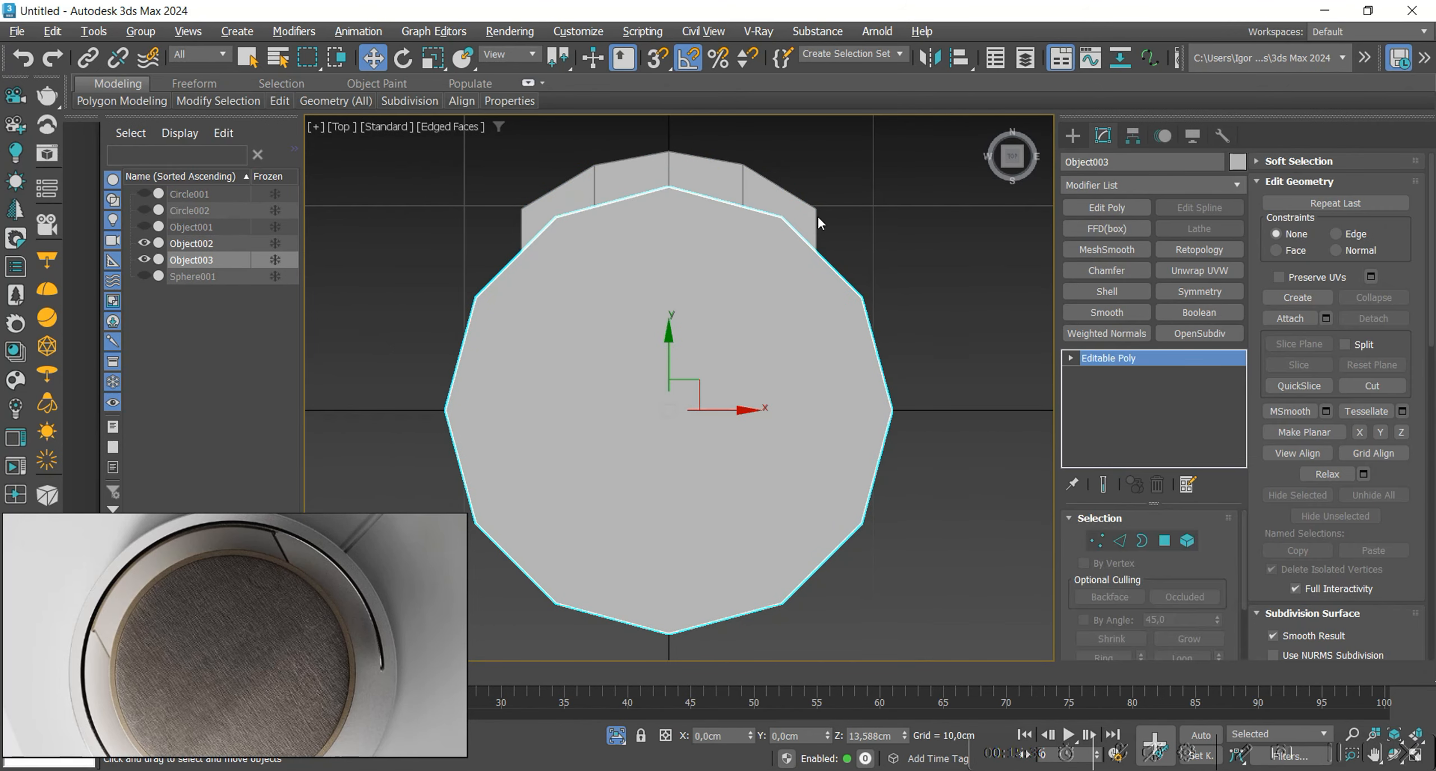
click(816, 220)
click(1237, 161)
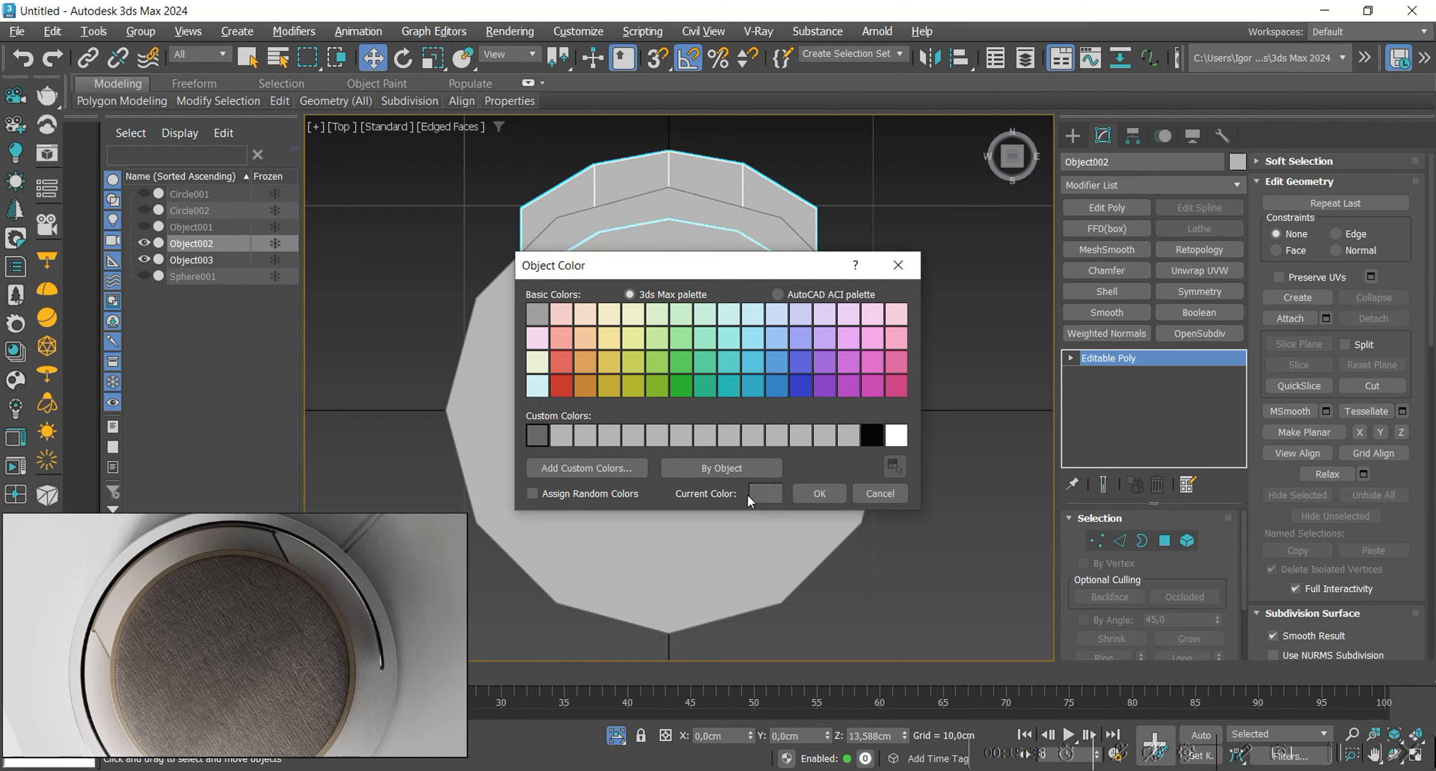
click(820, 493)
Scale the cap up uniformly to about 106% so its edge reaches the arc connector's outer side.
click(830, 449)
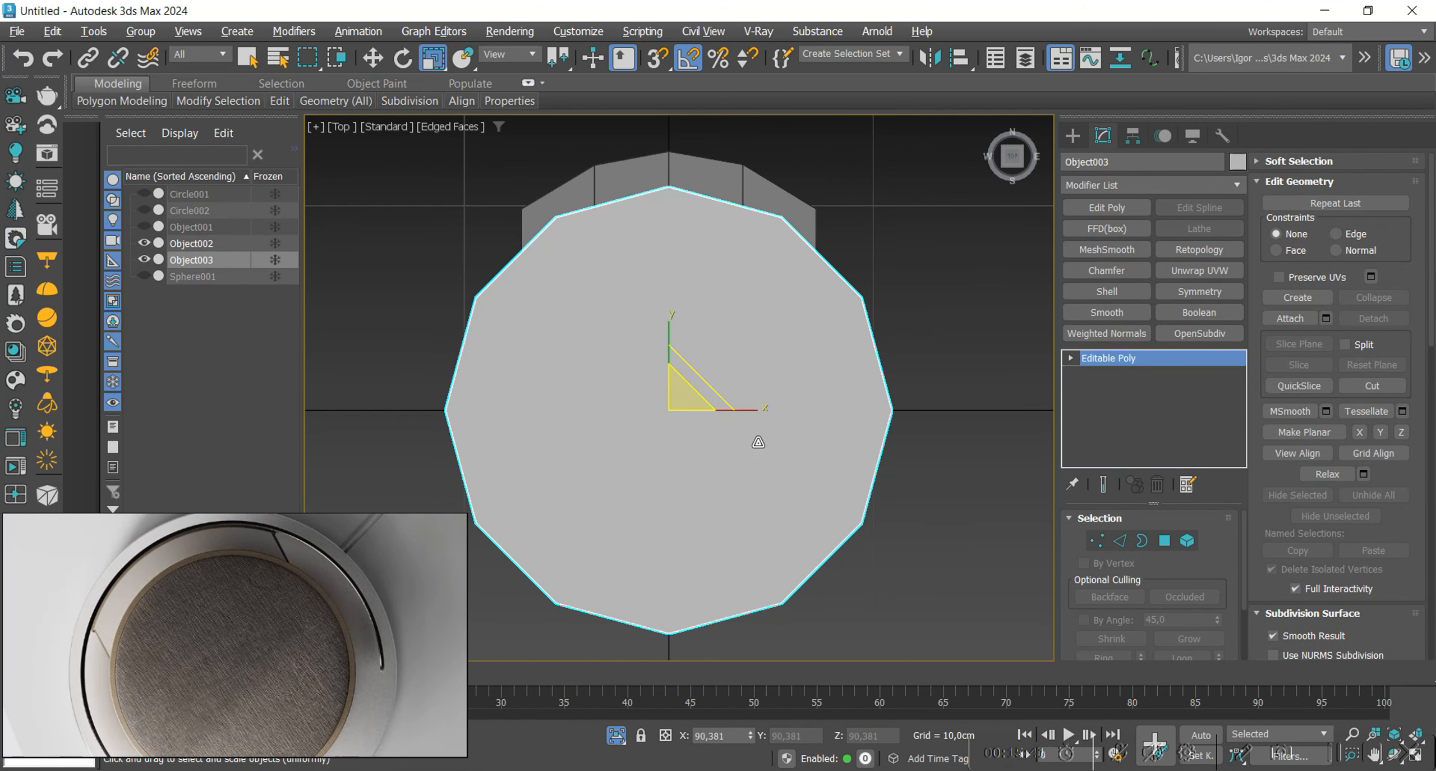
drag(697, 380, 702, 366)
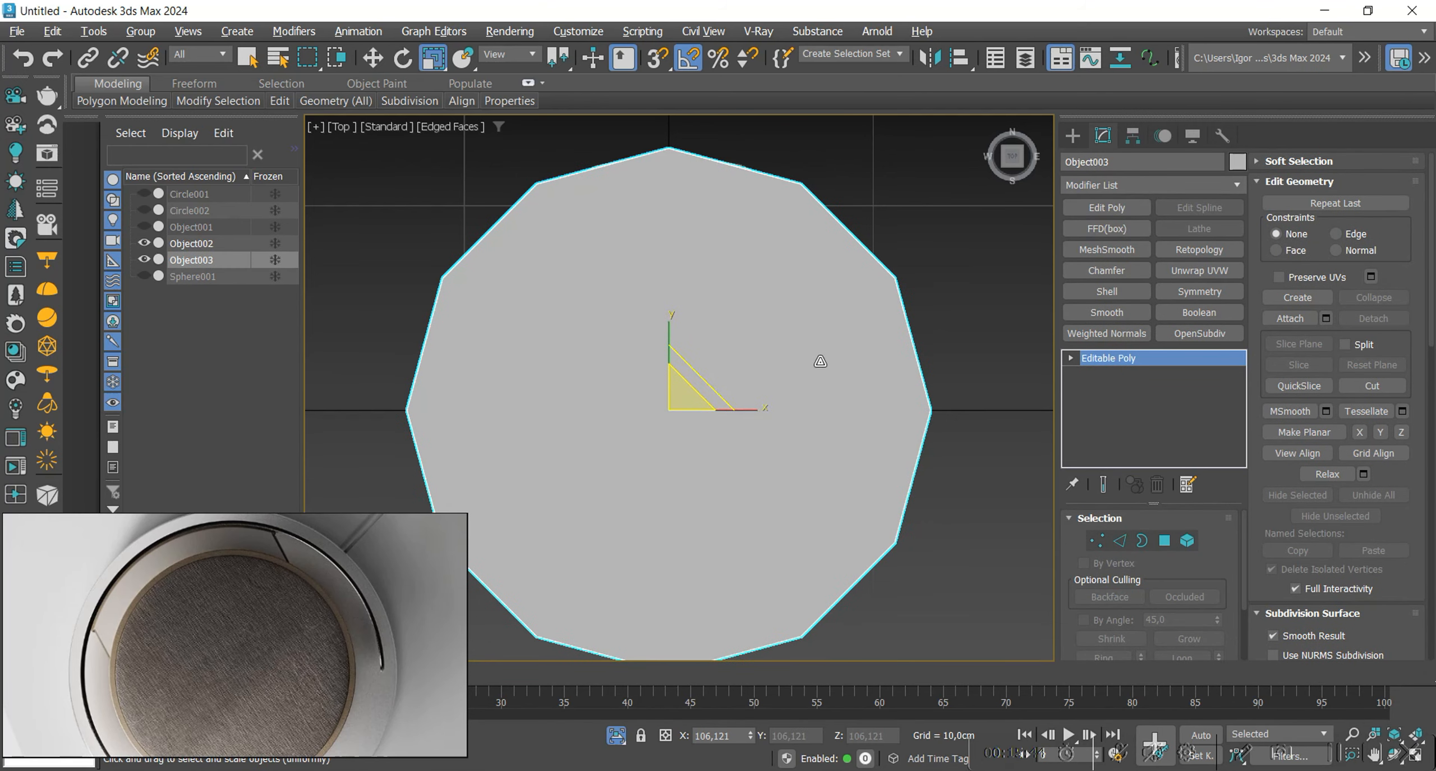
alt+middle_drag(820, 361, 870, 429)
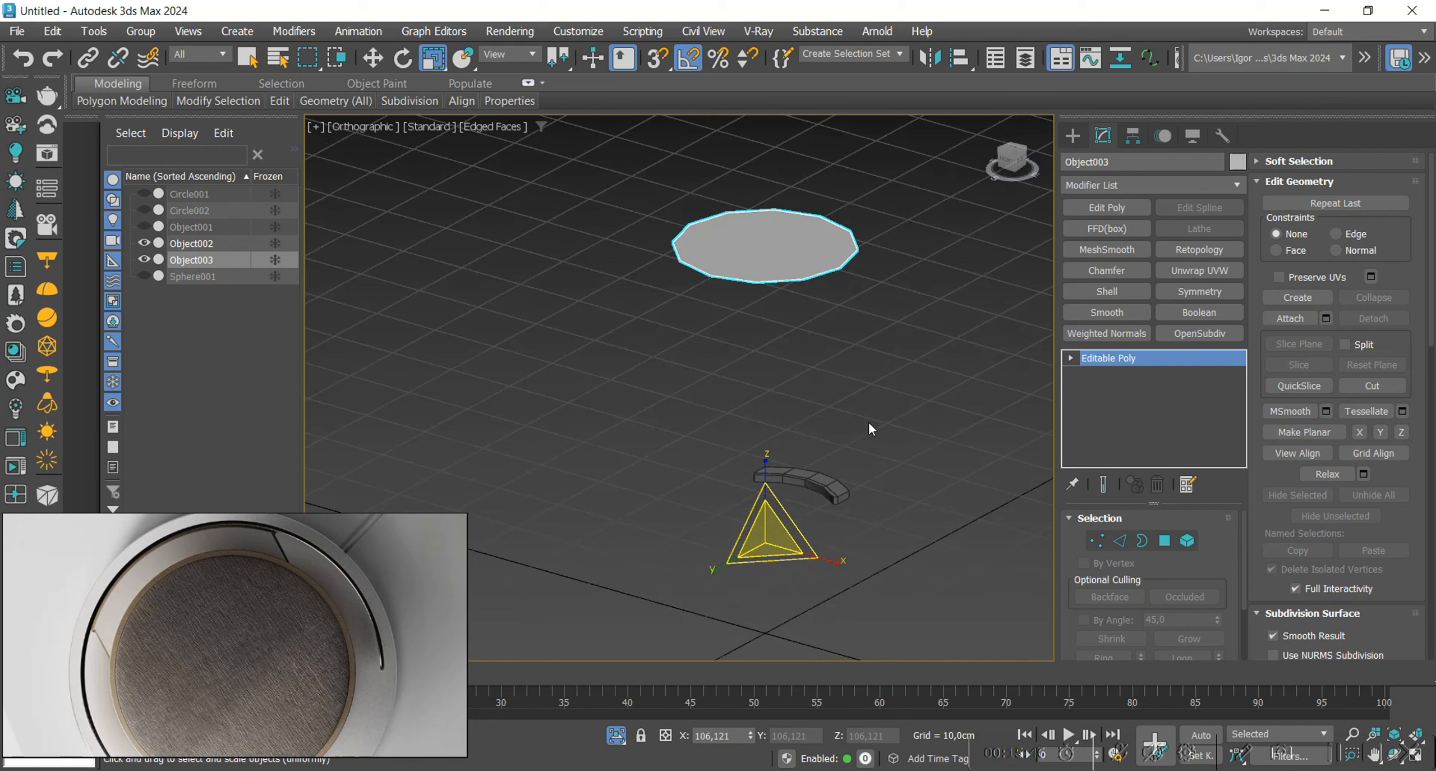
Apply a Shell modifier to the cap with an inner amount of 45 cm.
click(1118, 289)
right_click(1211, 567)
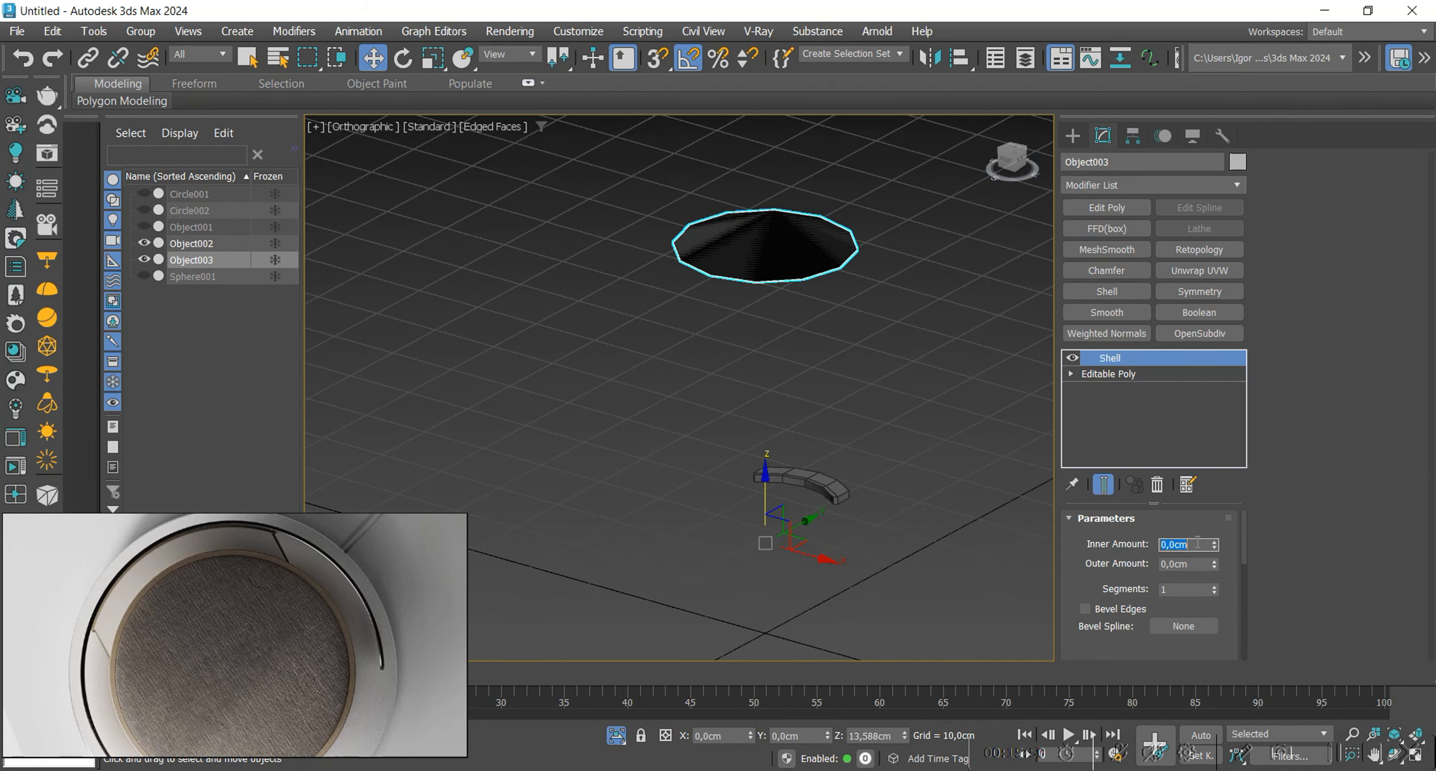
key(Return)
Make the thickened cap see-through and show the whole lamp again.
key(alt+x)
middle_drag(904, 473, 808, 471)
key(alt+q)
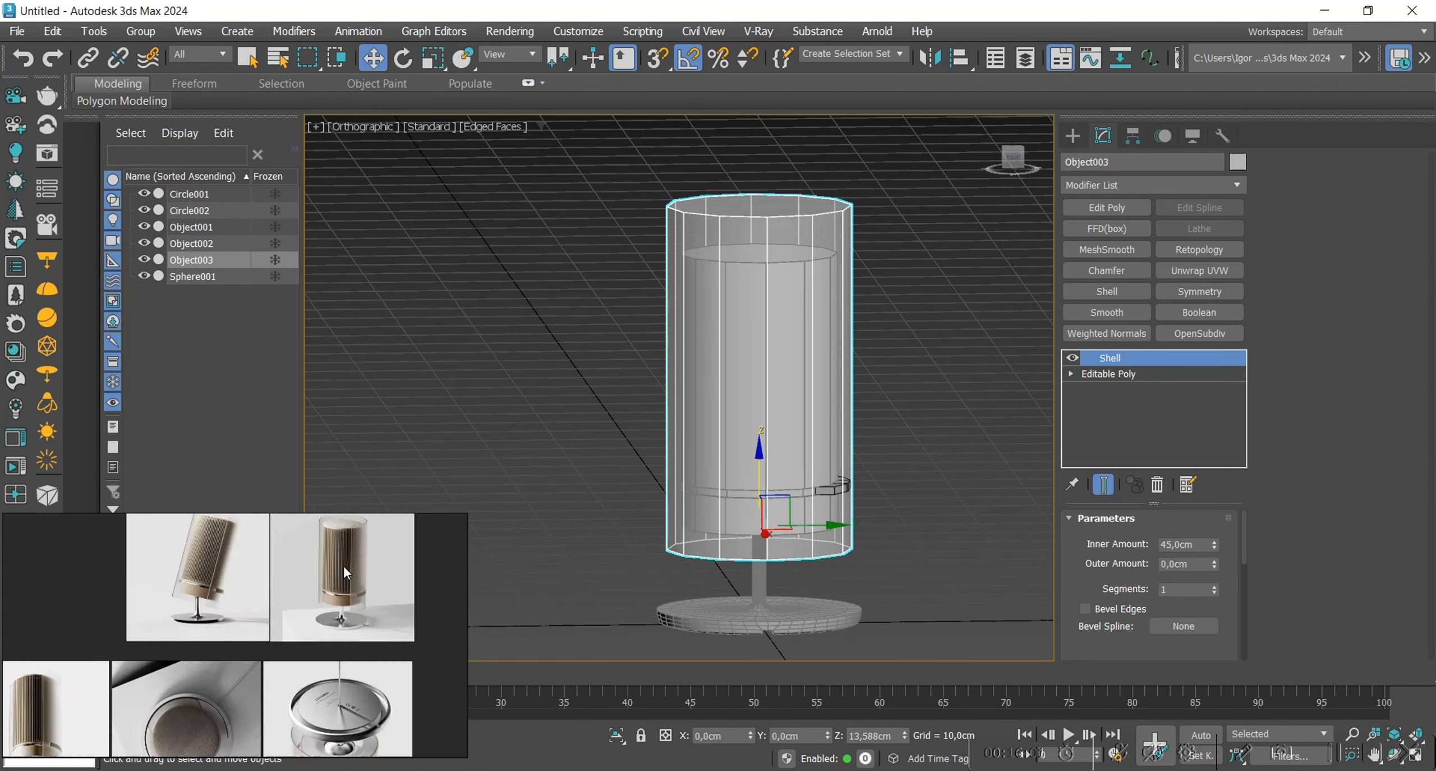
Position the outer cylinder at about Z 13,2 cm against the reference photo and collapse it to an editable poly.
scroll(751, 473, up, 4)
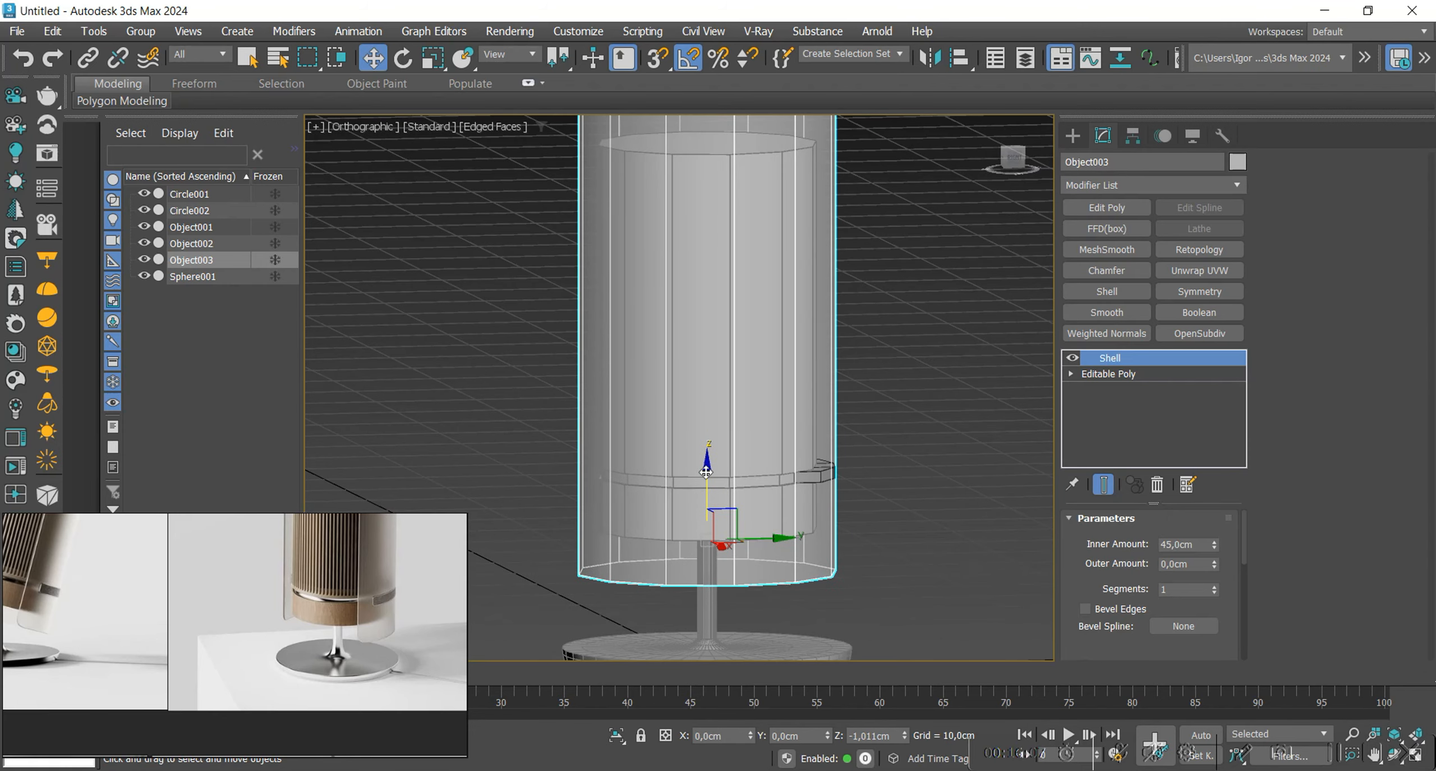
scroll(747, 525, down, 3)
scroll(748, 519, up, 3)
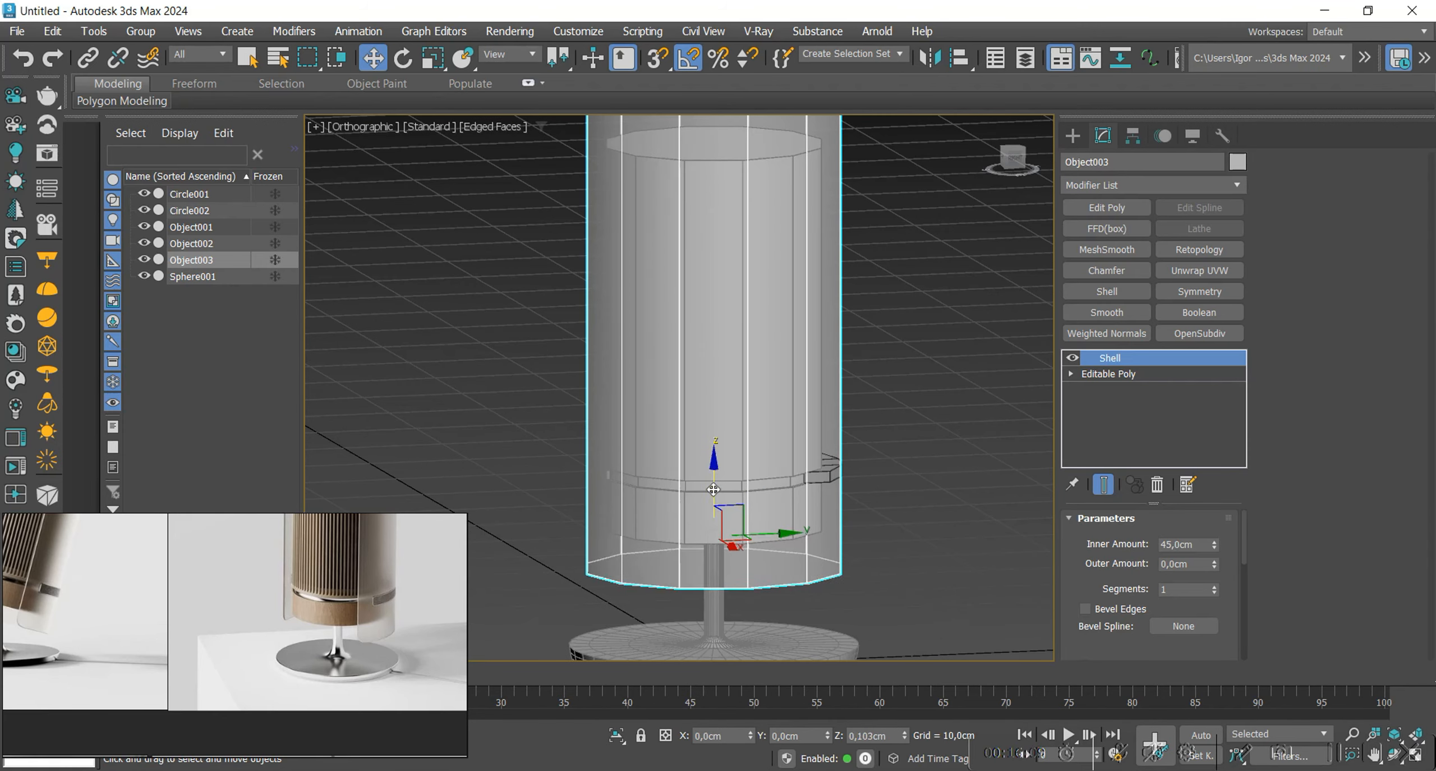
scroll(749, 512, down, 2)
alt+middle_drag(749, 511, 744, 548)
key(ctrl+z)
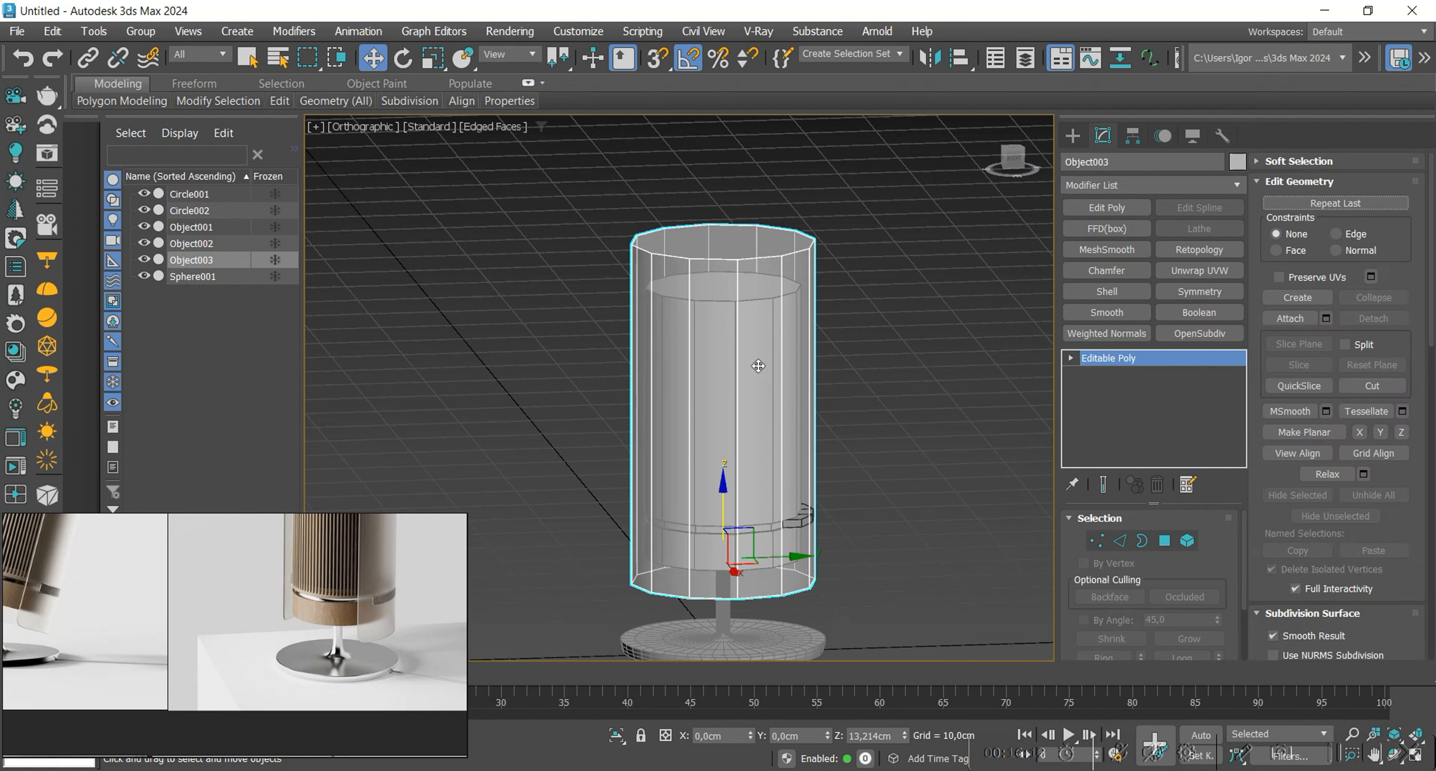
Lower the outer cylinder's top polygon to about Z 54,7 cm.
key(4)
click(730, 239)
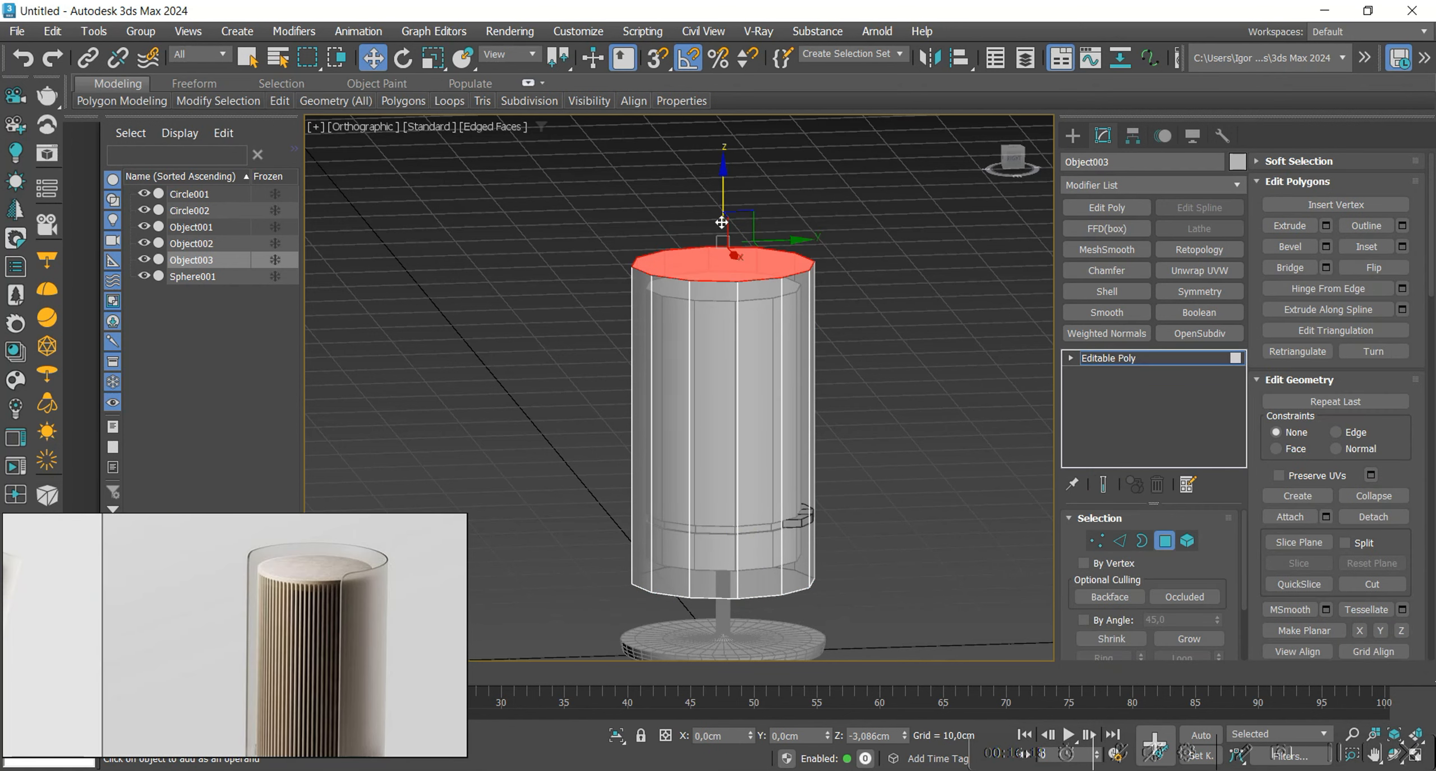
alt+middle_drag(721, 222, 848, 466)
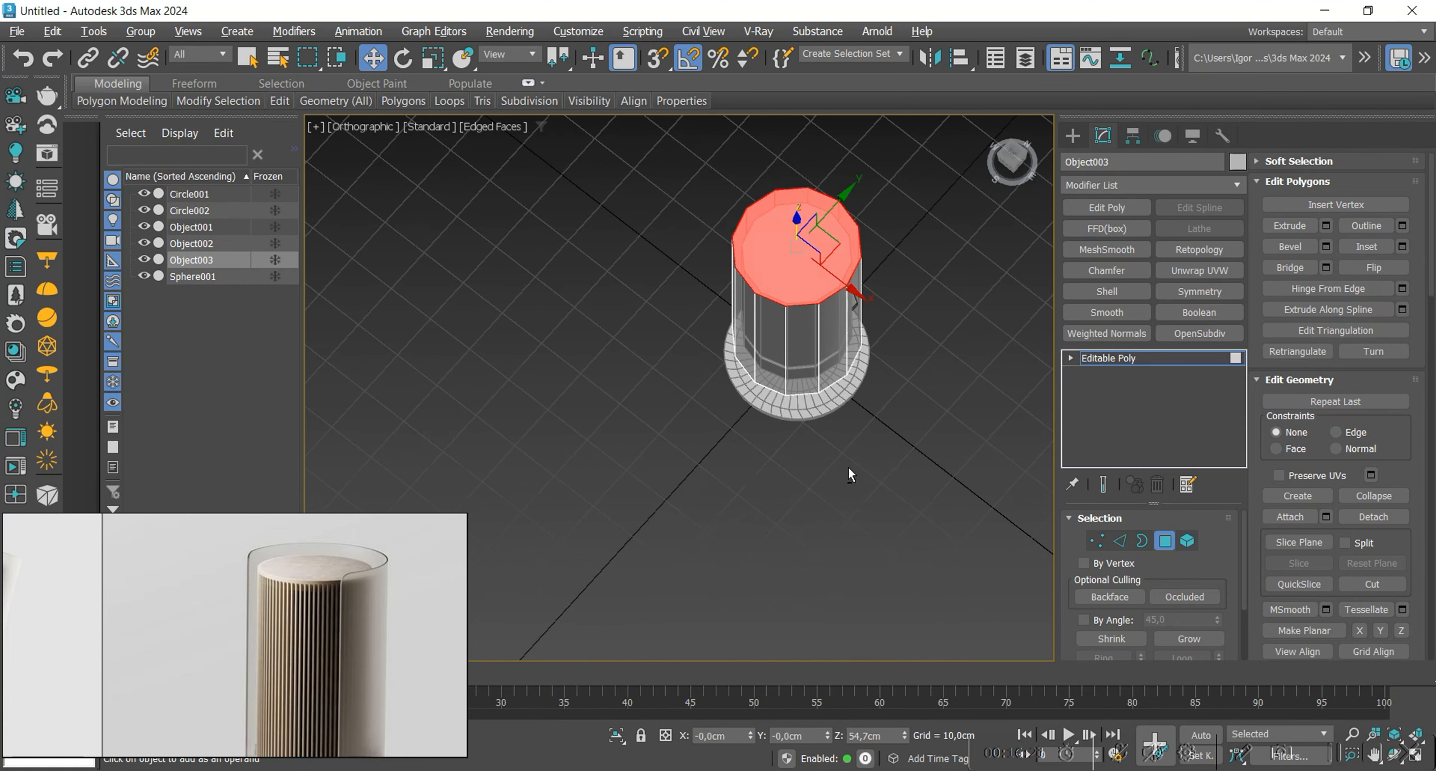
Delete the outer cylinder's top and bottom caps and its side polygons on the negative Y side.
key(t)
key(z)
key(F3)
scroll(824, 445, down, 3)
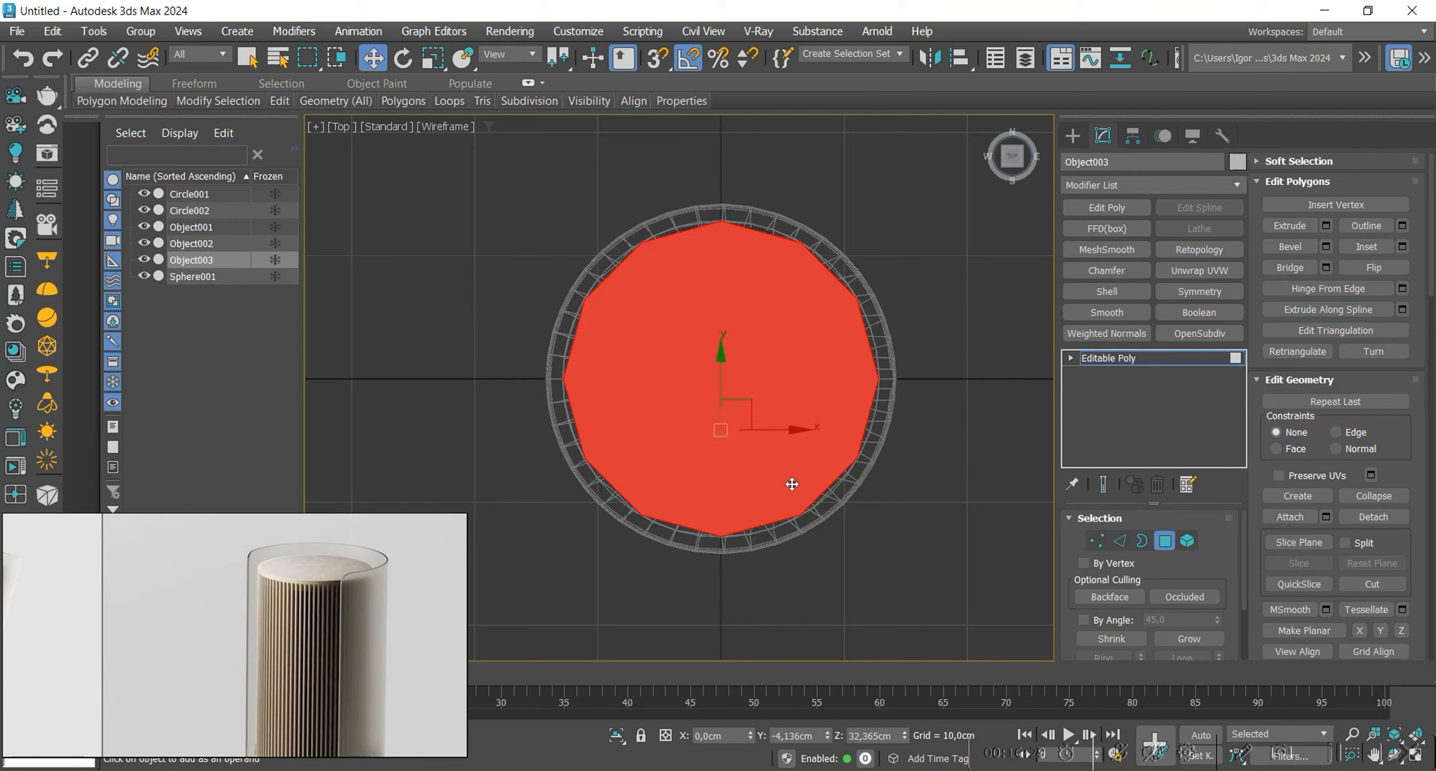
key(F3)
mouse_move(795, 485)
alt+middle_down()
mouse_move(736, 433)
mouse_move(730, 482)
mouse_move(818, 483)
mouse_move(643, 467)
mouse_move(779, 479)
mouse_move(704, 450)
mouse_move(785, 449)
mouse_move(748, 454)
alt+middle_up()
scroll(779, 462, down, 2)
Chamfer the four corner vertices of the open outer panel by 0,948 cm with one segment and 0,5 depth.
key(1)
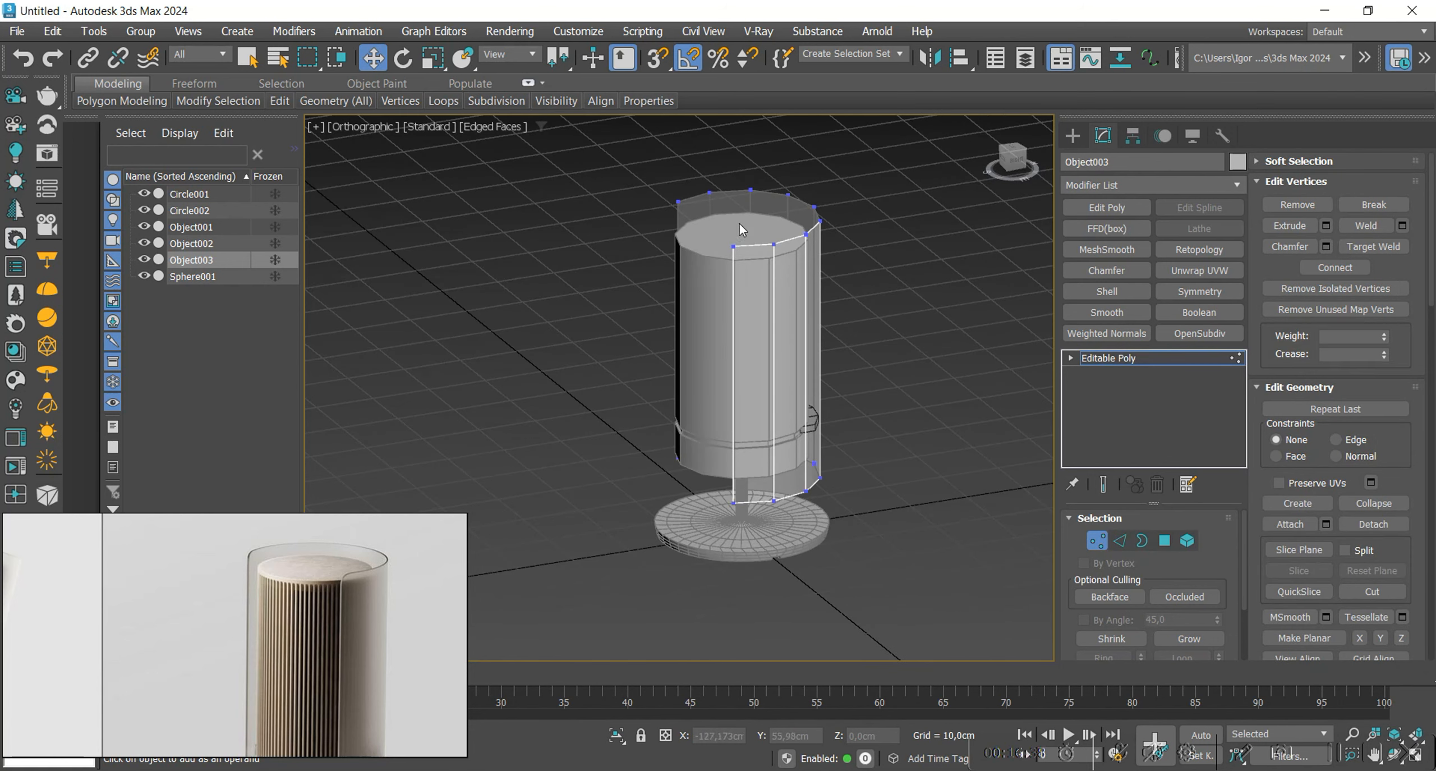
scroll(696, 493, up, 3)
key(F3)
ctrl+click(675, 453)
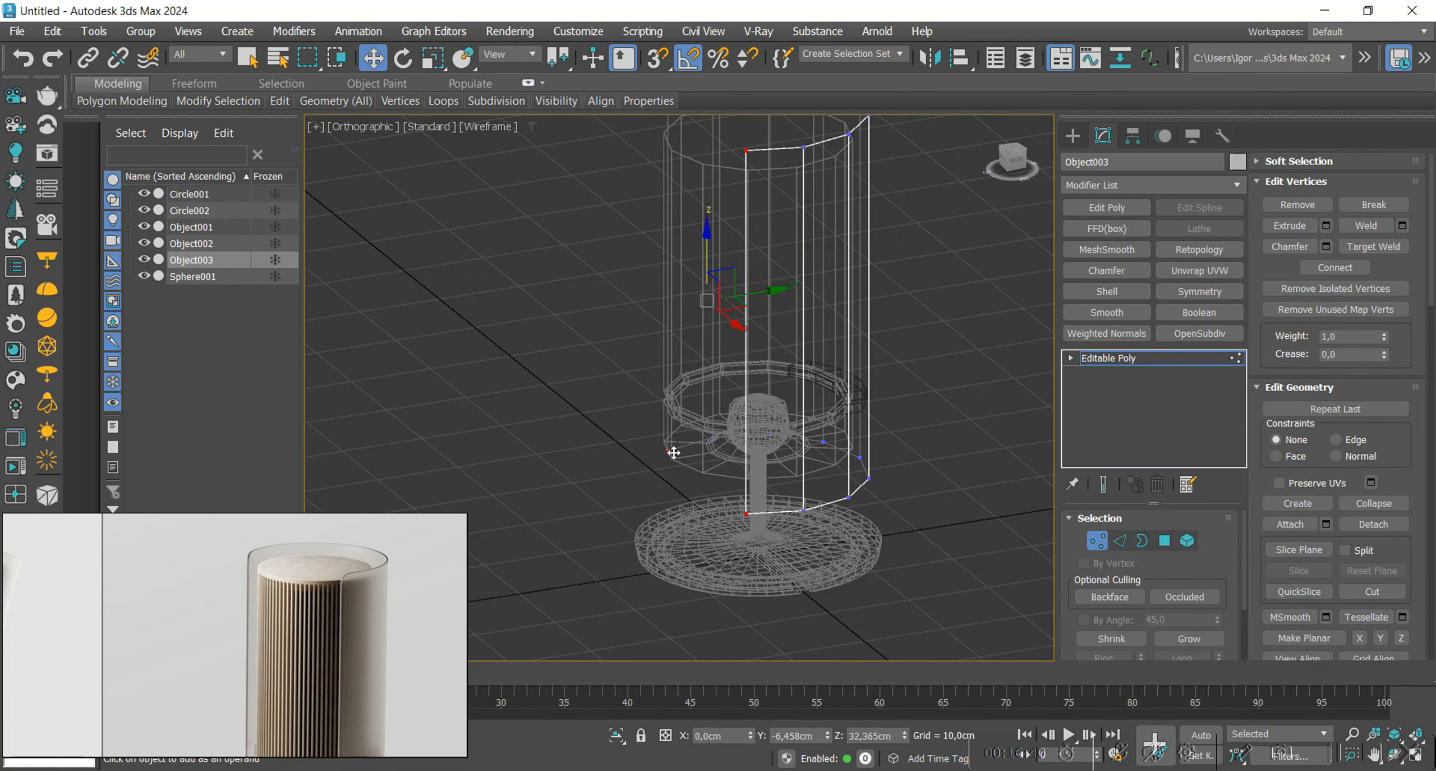
key(F3)
alt+middle_drag(791, 421, 779, 438)
key(ctrl+shift+c)
middle_drag(748, 195, 744, 267)
scroll(746, 223, up, 2)
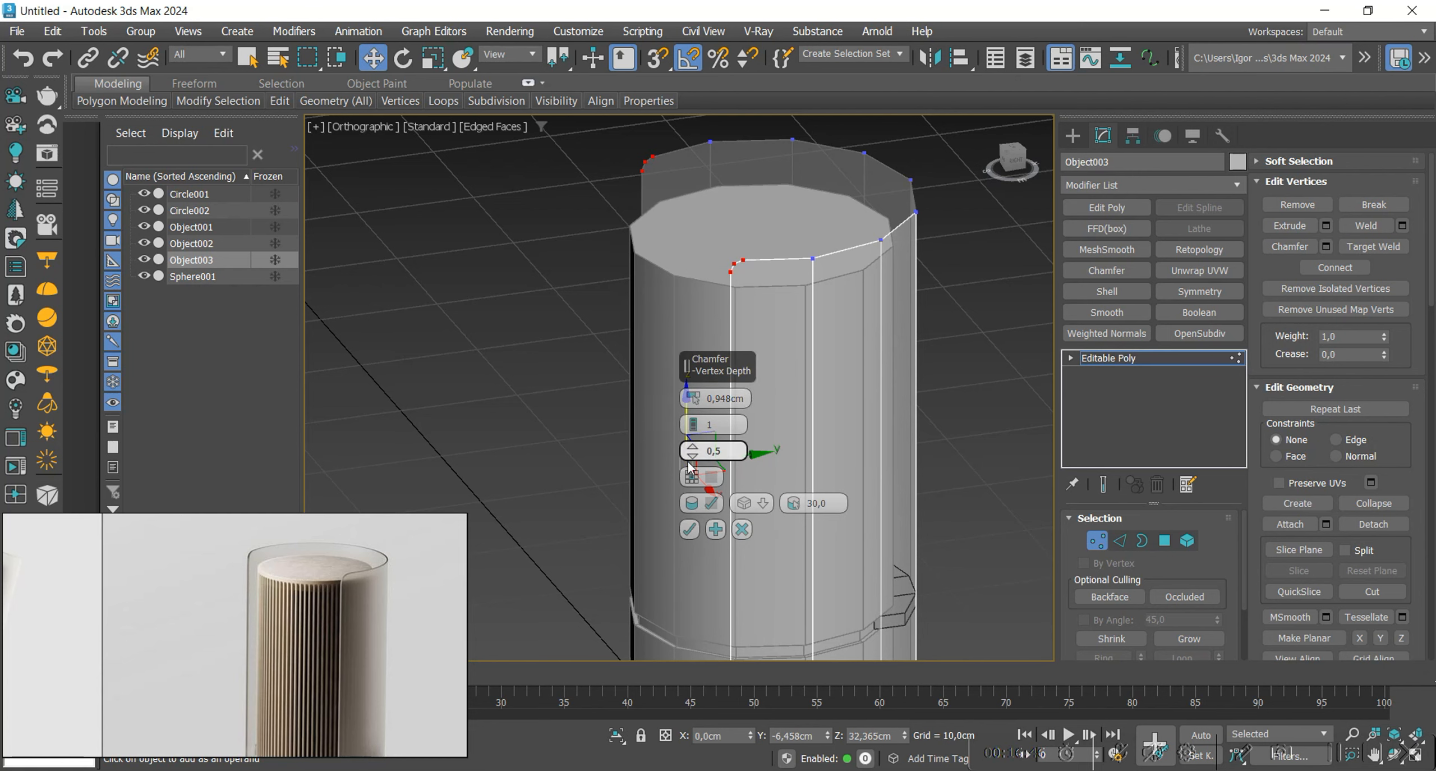
click(689, 528)
Connect the chamfered corner vertices with supporting edges along the panel's upper and lower rims and its vertical side.
key(1)
key(1)
middle_drag(740, 392, 711, 330)
key(F4)
click(715, 199)
key(F4)
middle_drag(735, 505, 721, 415)
scroll(751, 603, up, 2)
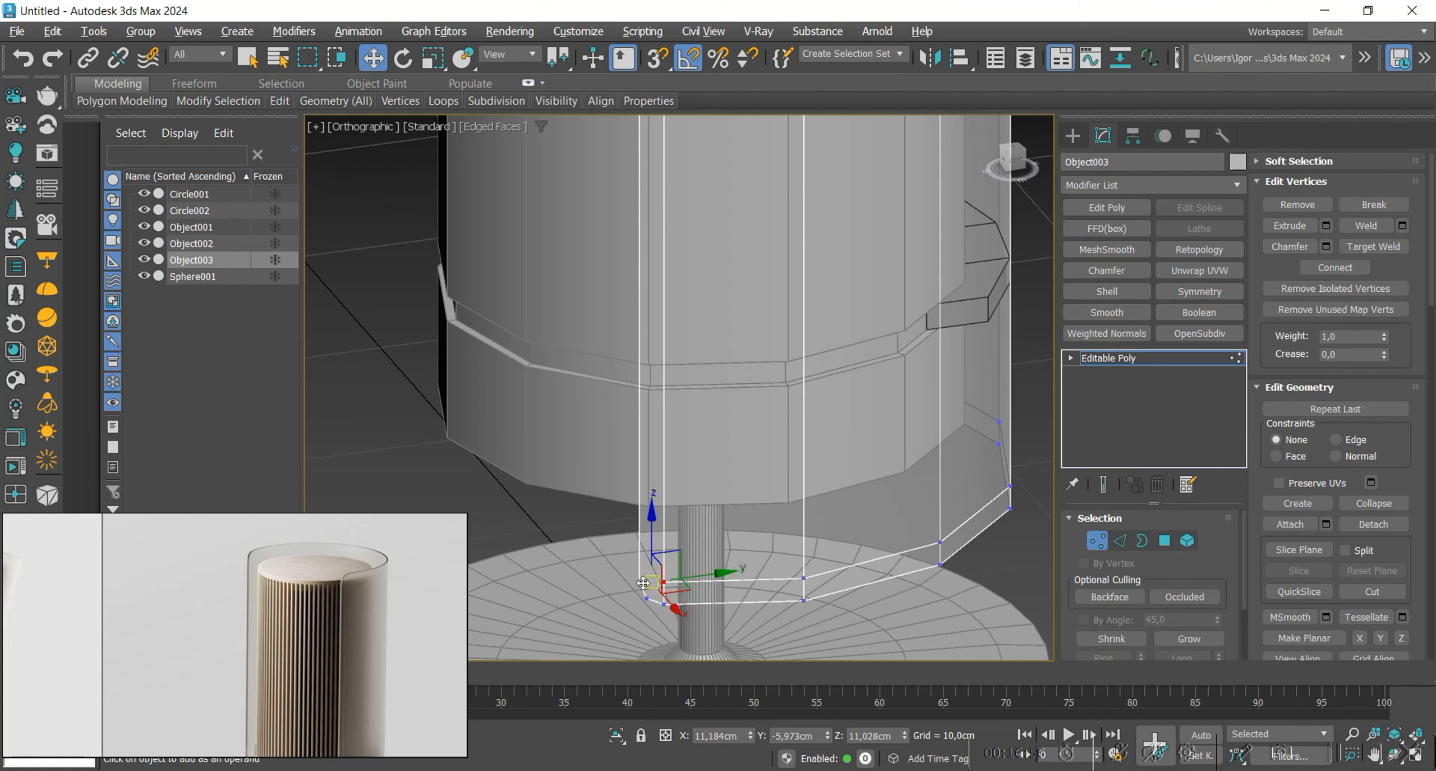
scroll(643, 583, down, 3)
middle_drag(774, 185, 795, 359)
scroll(795, 341, up, 3)
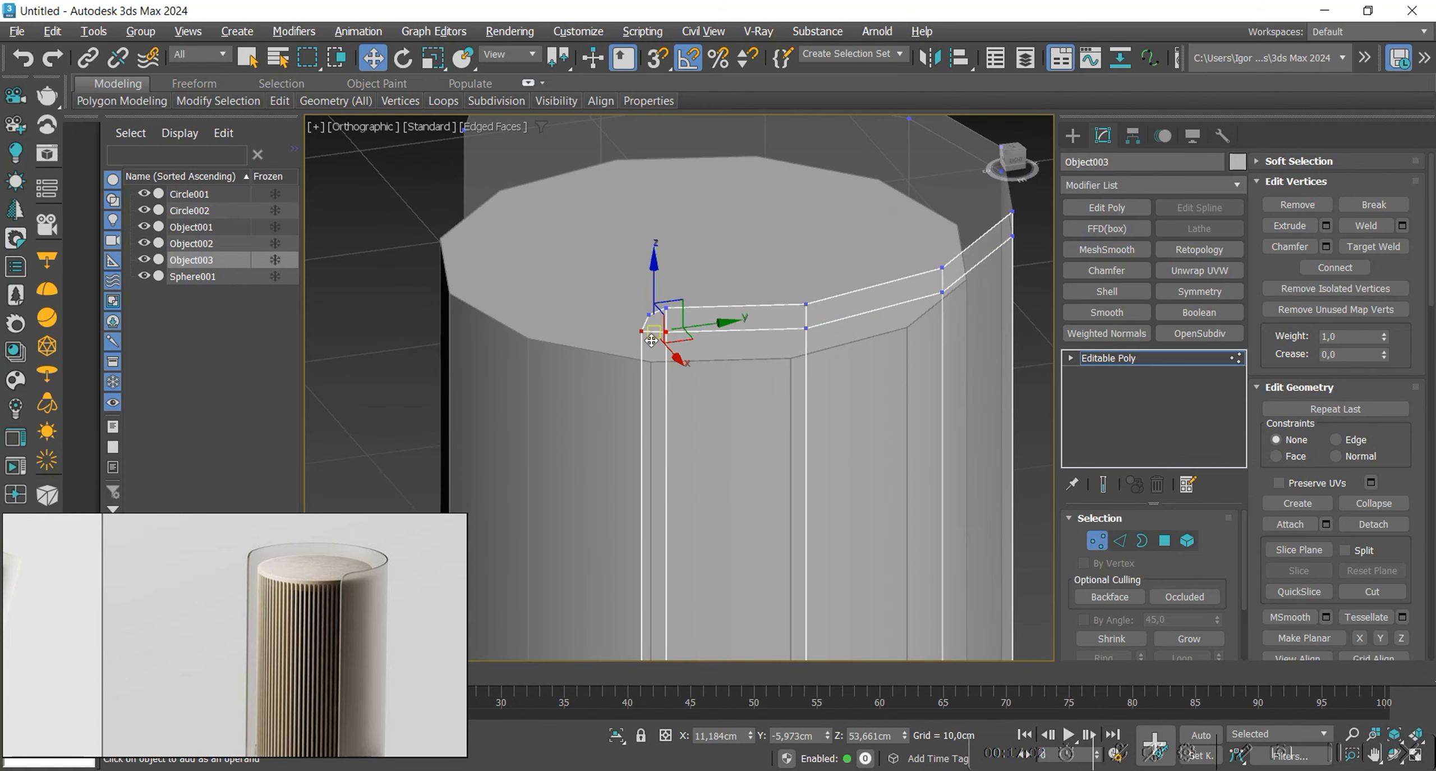
scroll(651, 340, down, 3)
Apply a Symmetry modifier to the outer panel, mirrored on the X axis.
click(1107, 357)
click(1199, 291)
scroll(867, 367, down, 2)
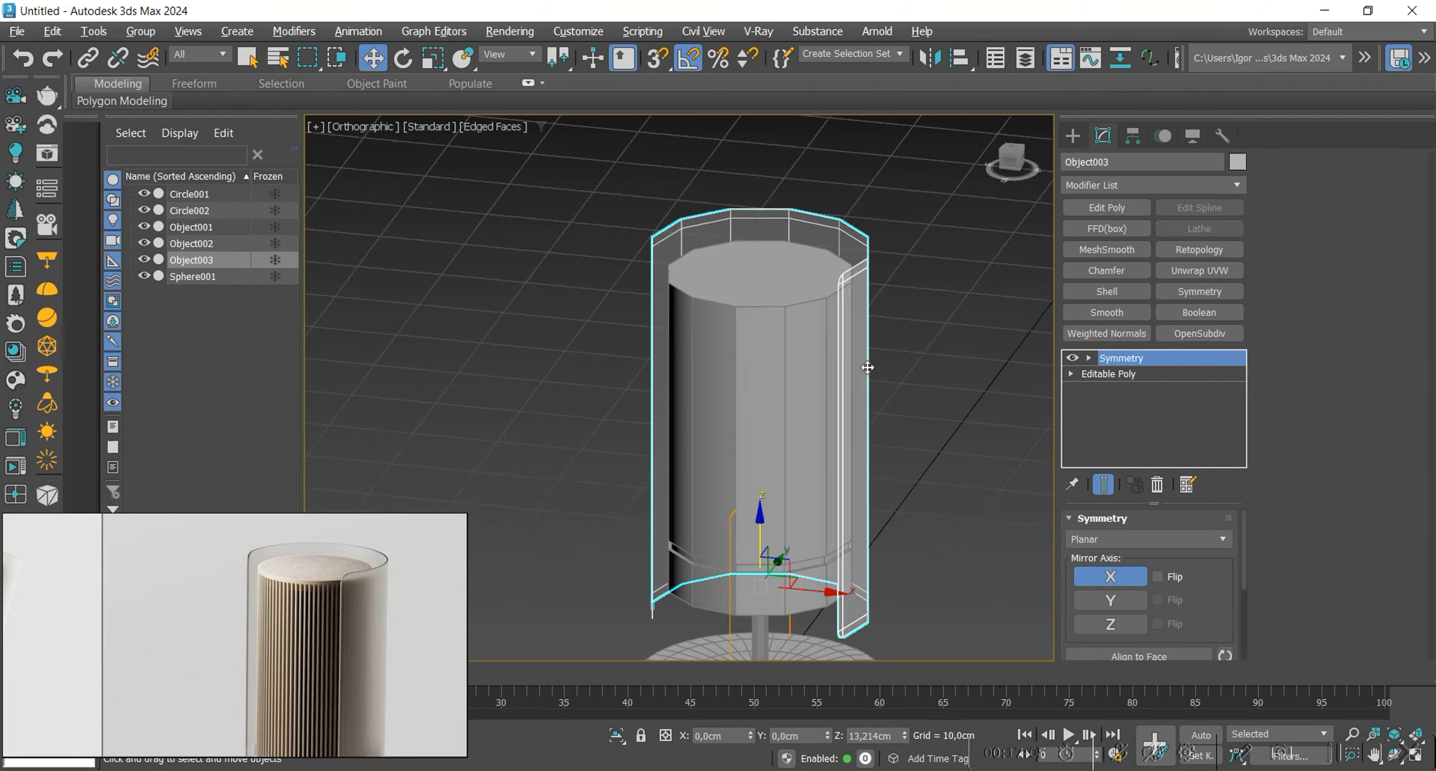
scroll(906, 369, up, 4)
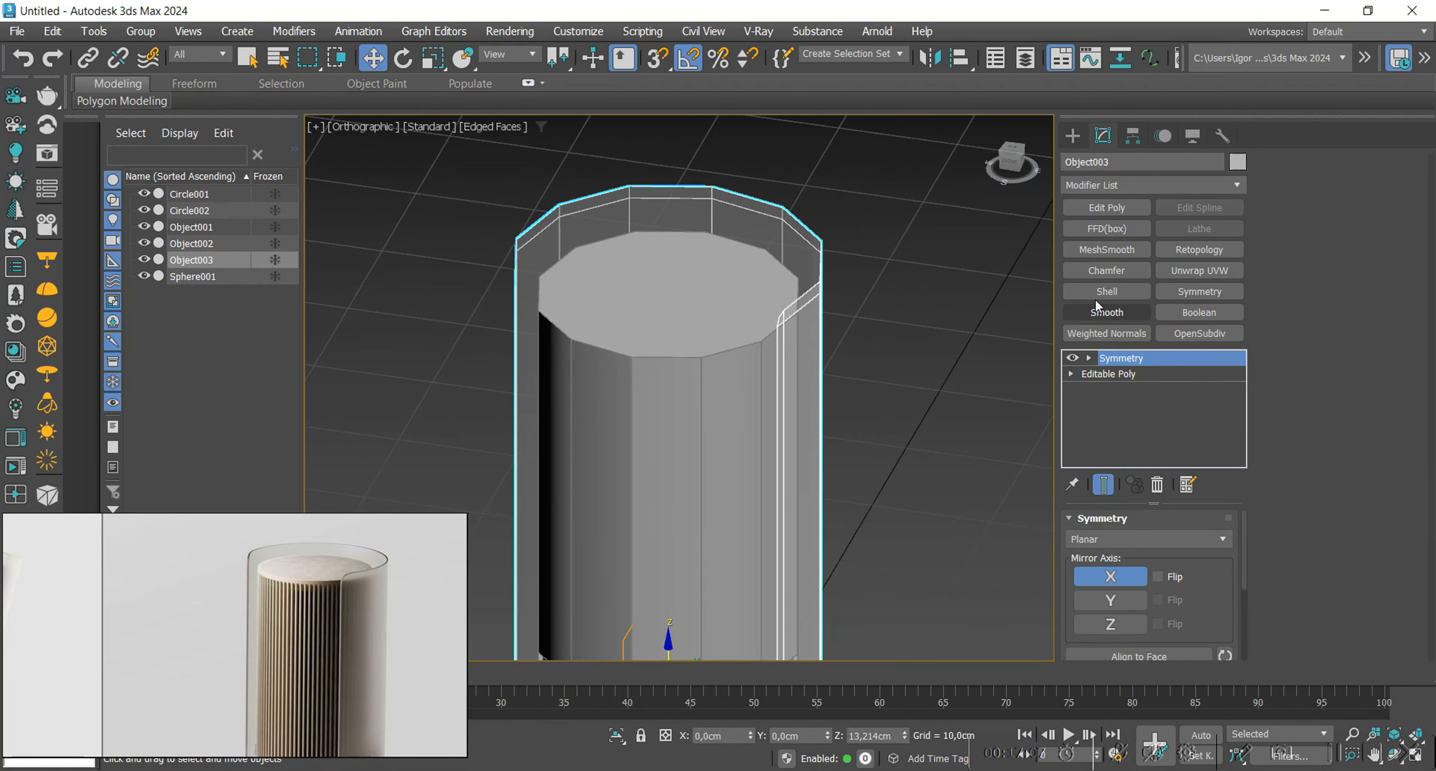
Add a Shell modifier to the outer panel with about 0,205 cm inner and 0,274 cm outer amount.
click(1104, 292)
right_click(1214, 548)
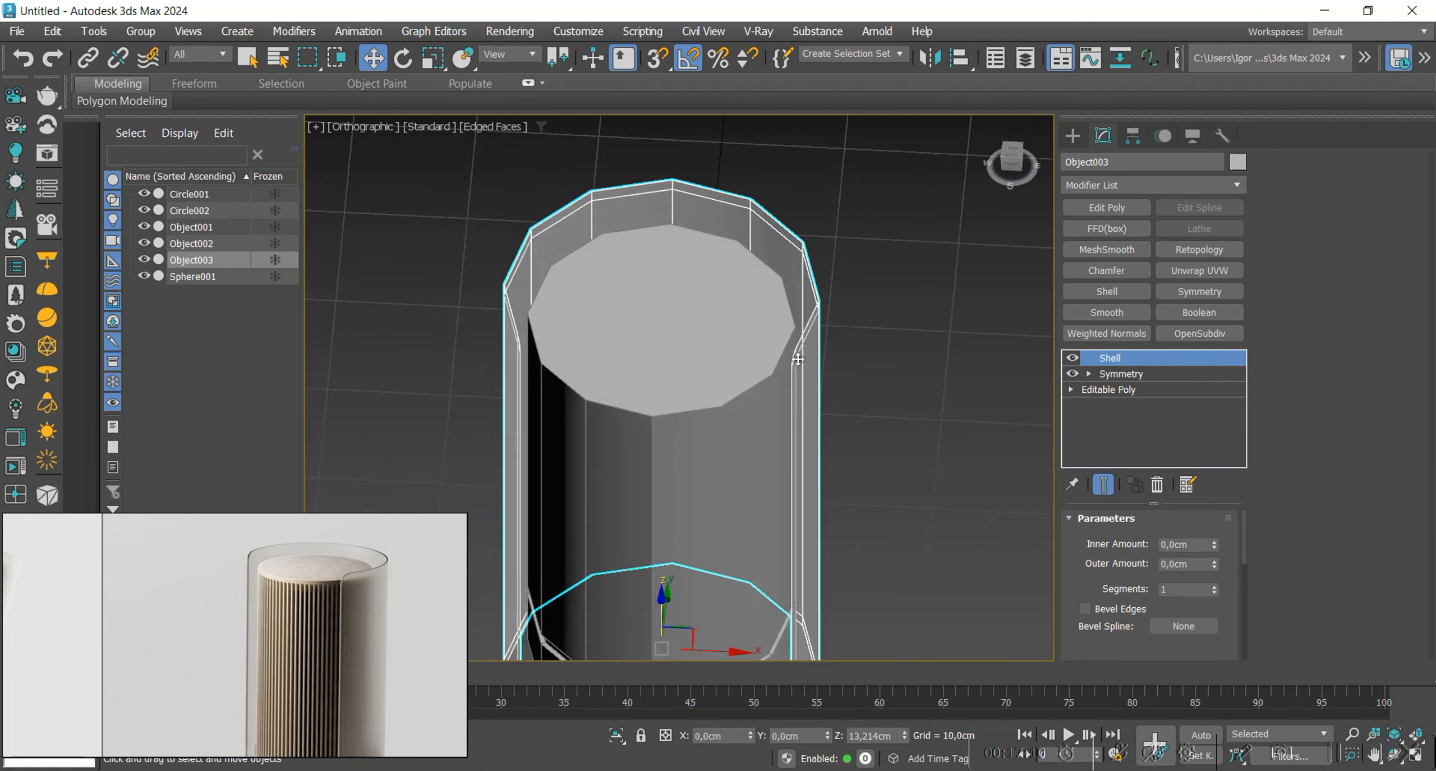
drag(1213, 544, 1140, 336)
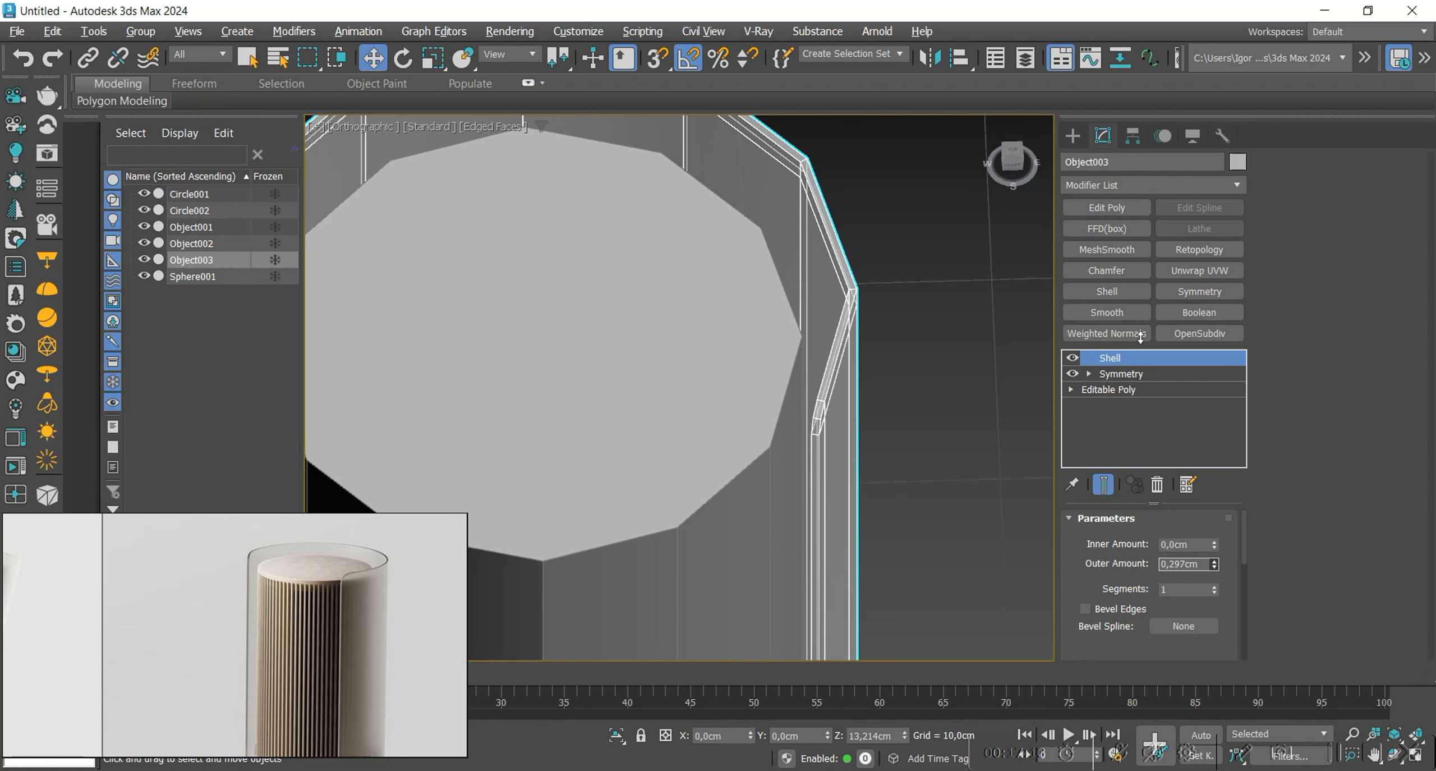
drag(1209, 524, 1176, 387)
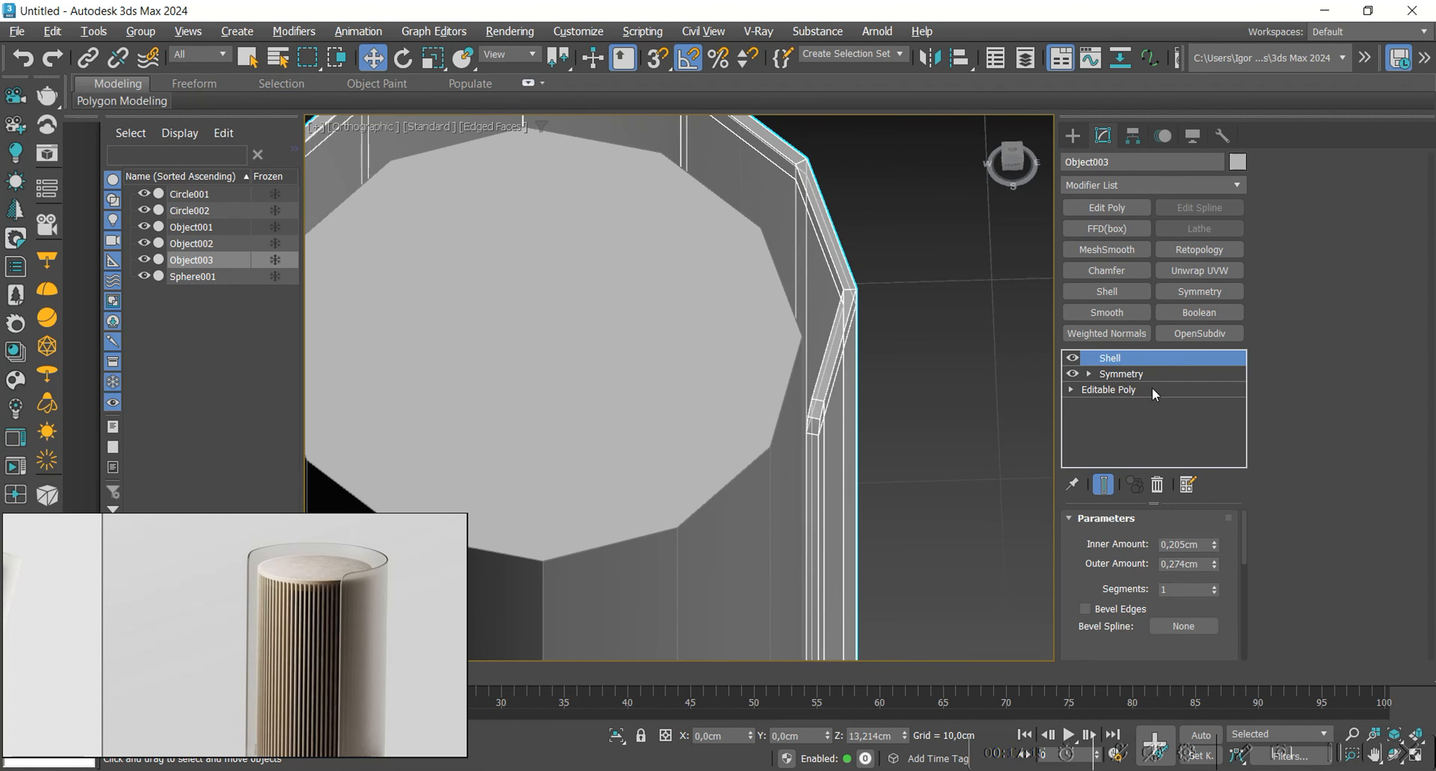
scroll(841, 476, down, 4)
alt+middle_drag(841, 420, 819, 432)
Add an Edit Poly modifier and connect the ring of thickness edges around the panel's border with one segment.
scroll(821, 427, up, 7)
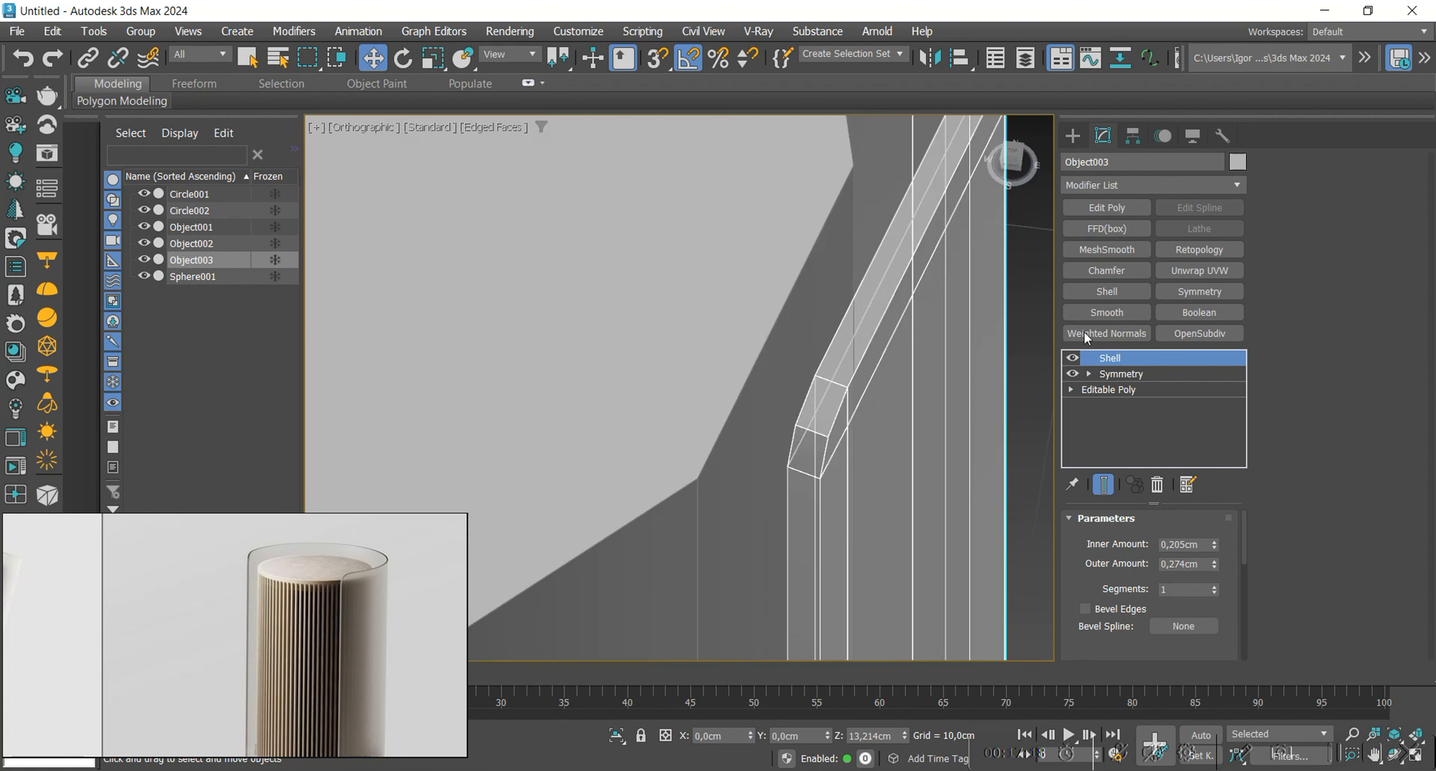
click(1109, 216)
key(2)
click(819, 433)
key(alt+r)
key(ctrl+shift+e)
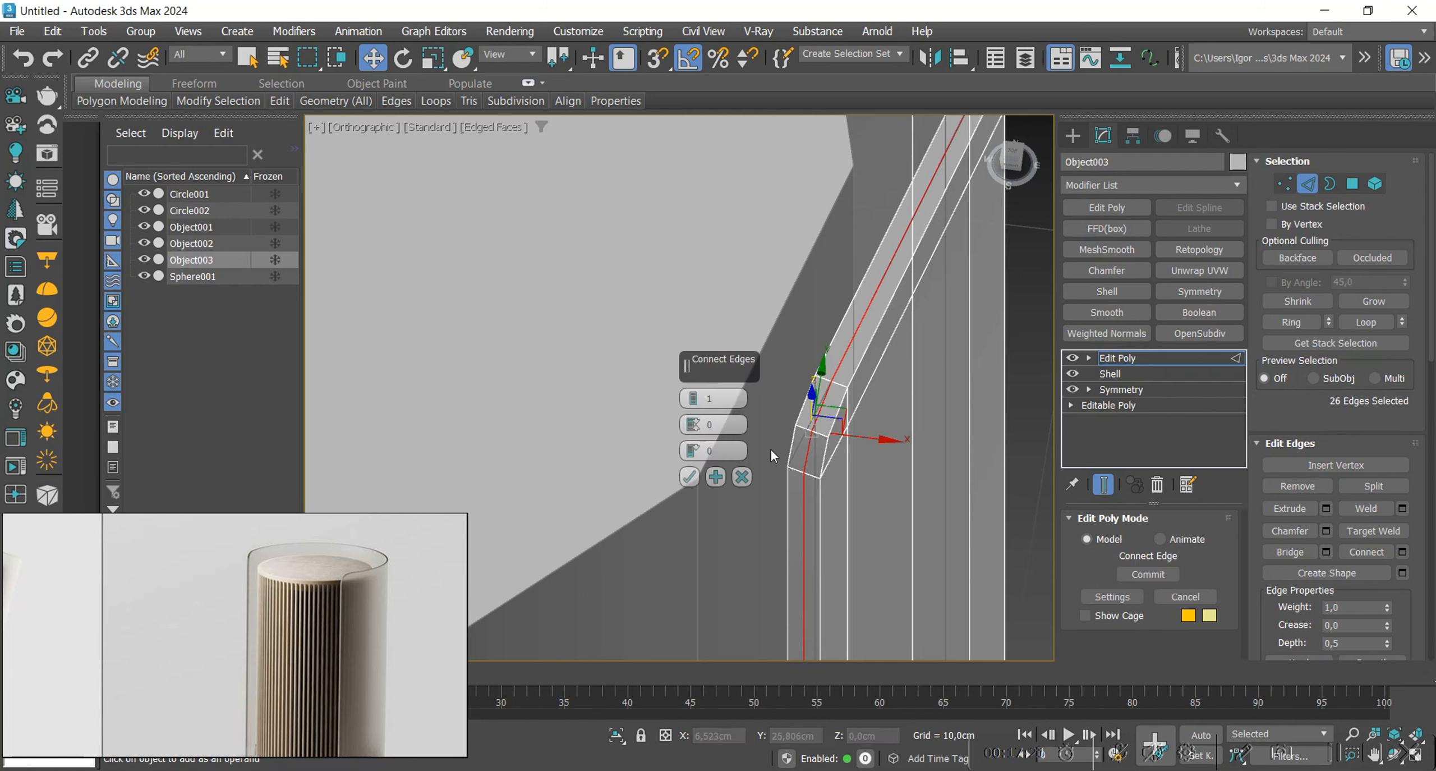
click(690, 477)
Insert a horizontal edge loop around the outer panel at the mid-height of the arc connector in the back view.
scroll(718, 488, down, 5)
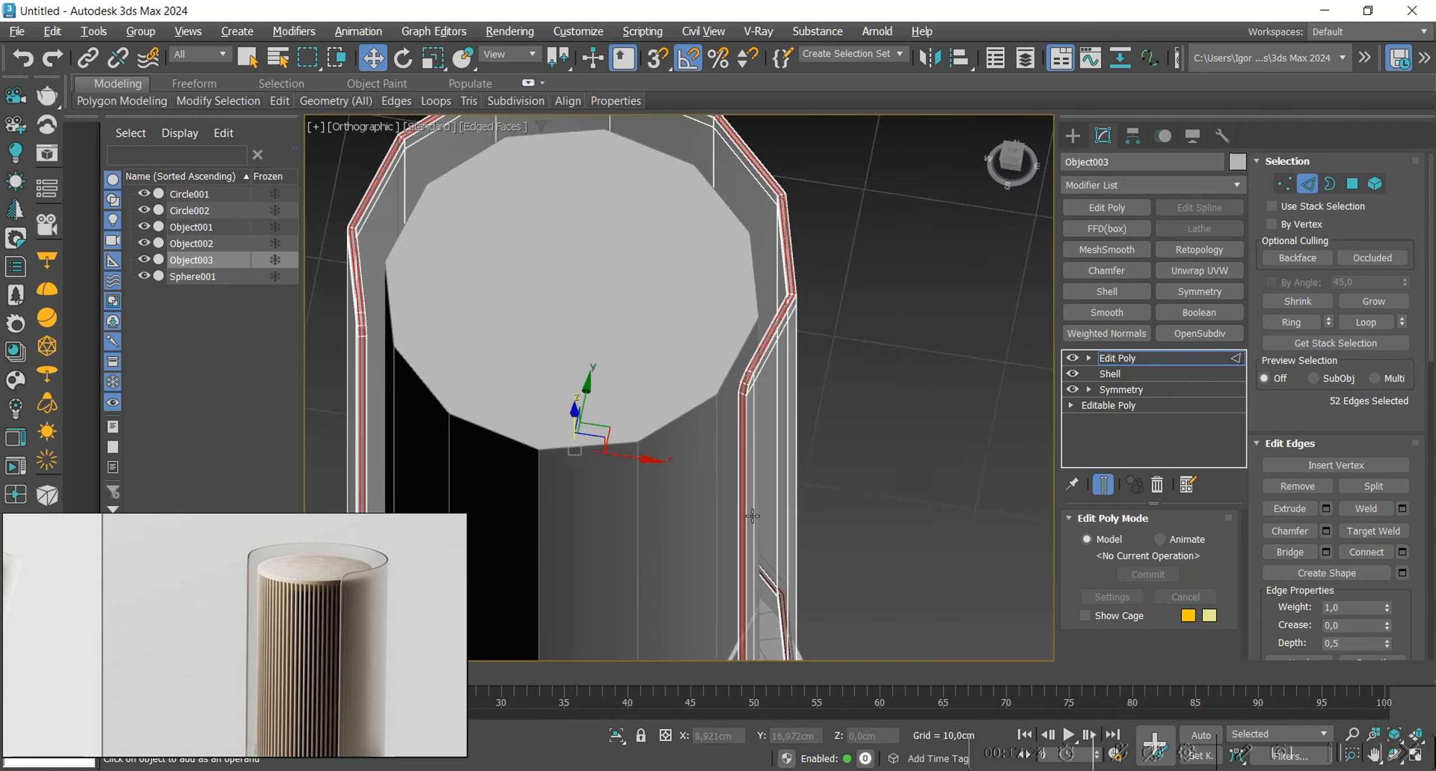
alt+middle_drag(718, 487, 803, 496)
scroll(725, 496, up, 4)
scroll(754, 500, up, 4)
scroll(805, 435, up, 2)
click(807, 423)
scroll(825, 422, down, 5)
alt+middle_drag(892, 445, 804, 426)
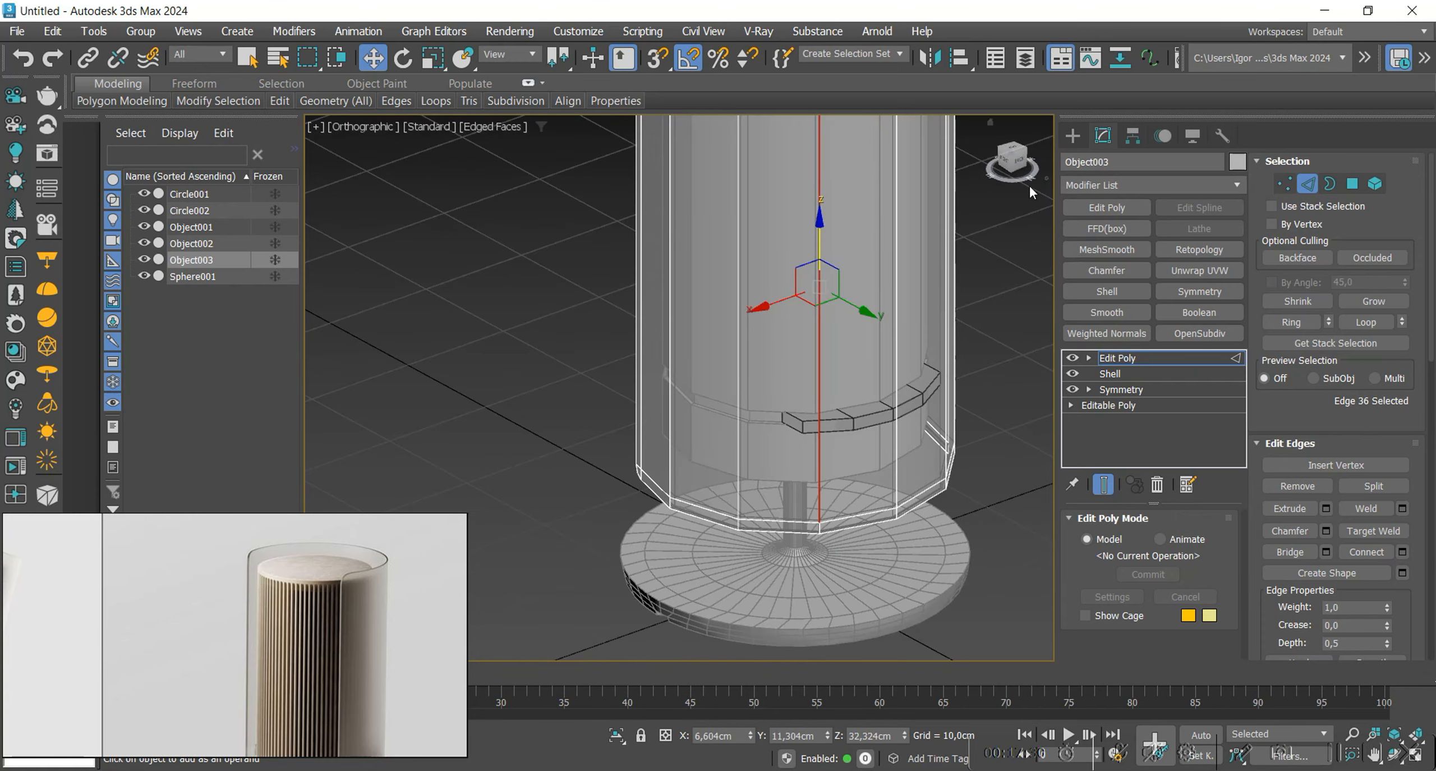
click(1017, 166)
scroll(743, 376, up, 5)
key(alt+c)
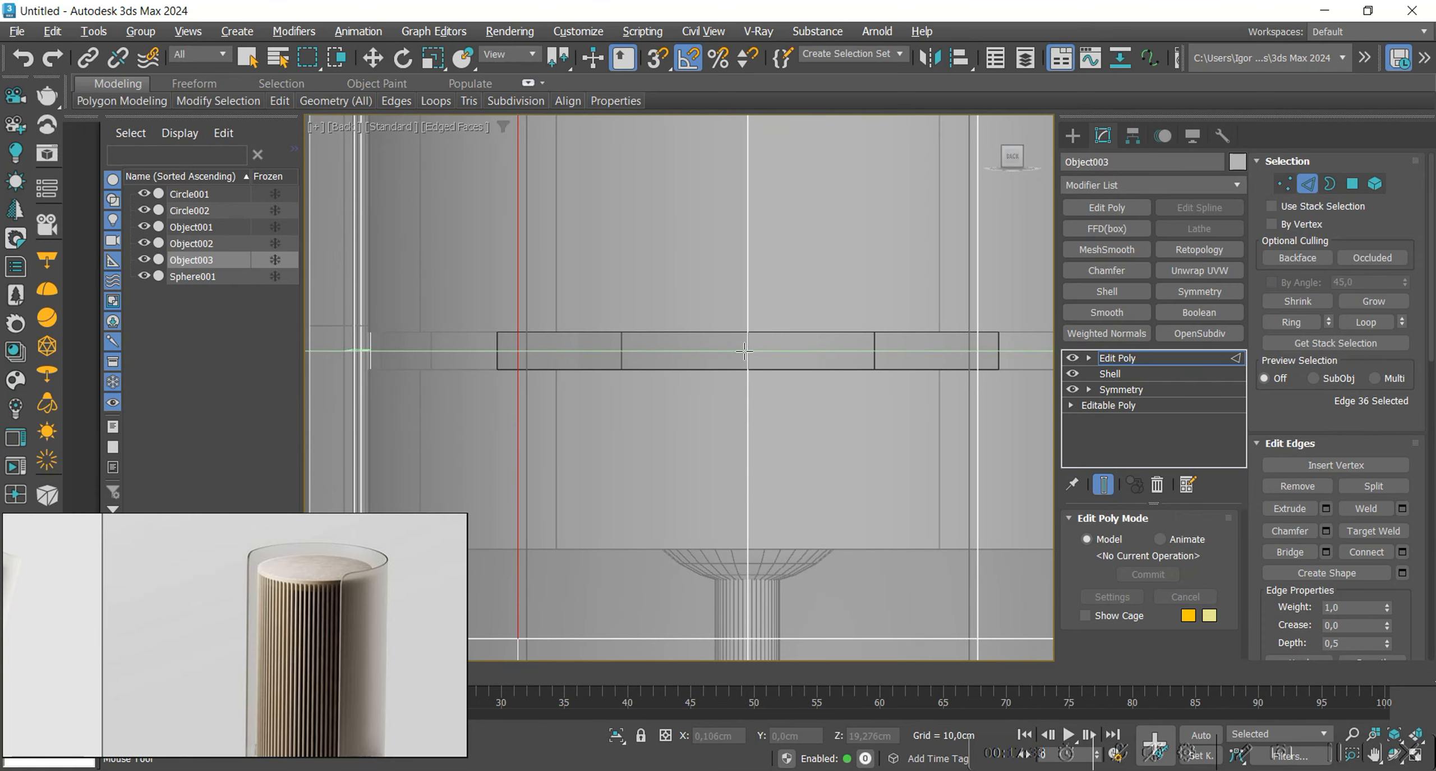
scroll(739, 362, down, 4)
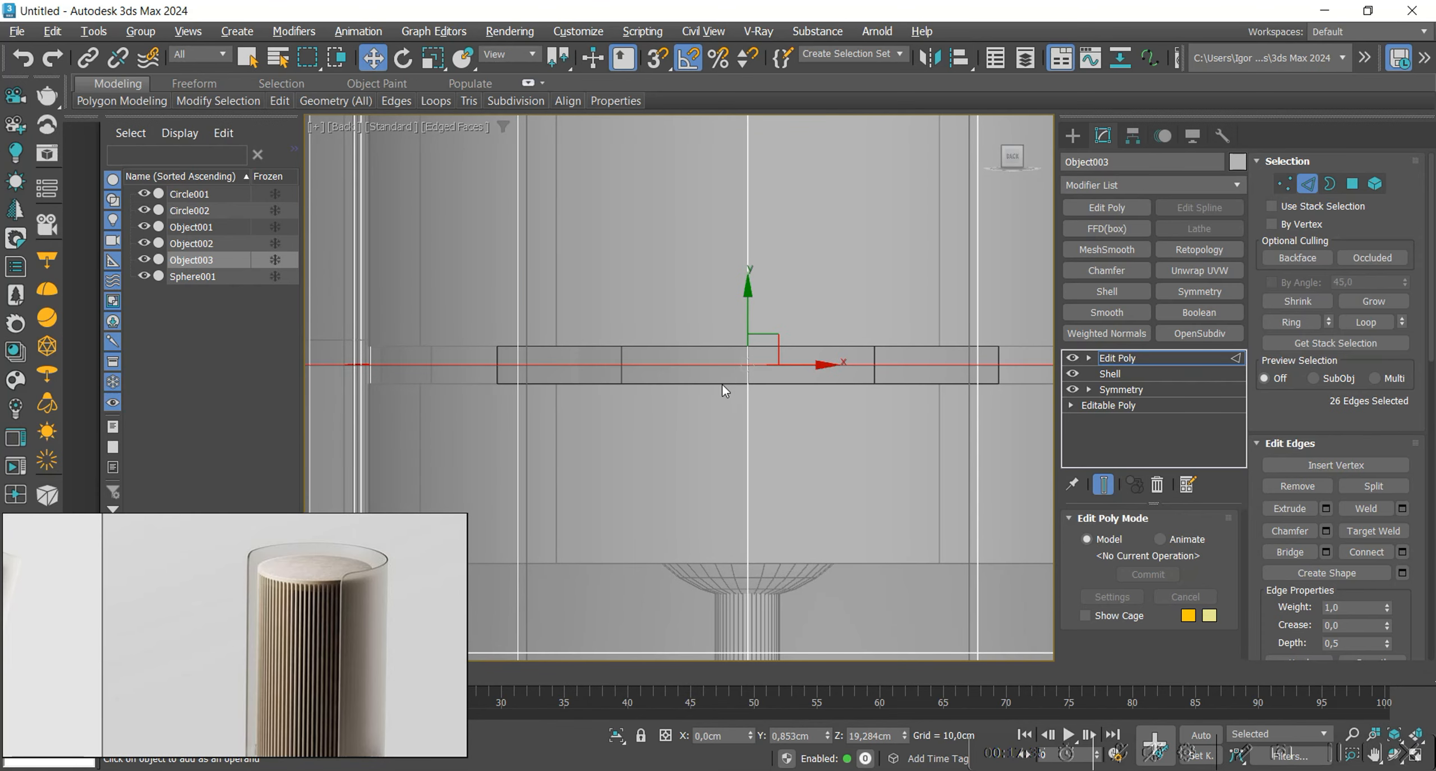
Chamfer the horizontal edge loop on the outer panel by about 0,51 cm to match the arc connector's height.
alt+middle_drag(708, 400, 763, 410)
scroll(274, 640, down, 2)
scroll(274, 643, up, 3)
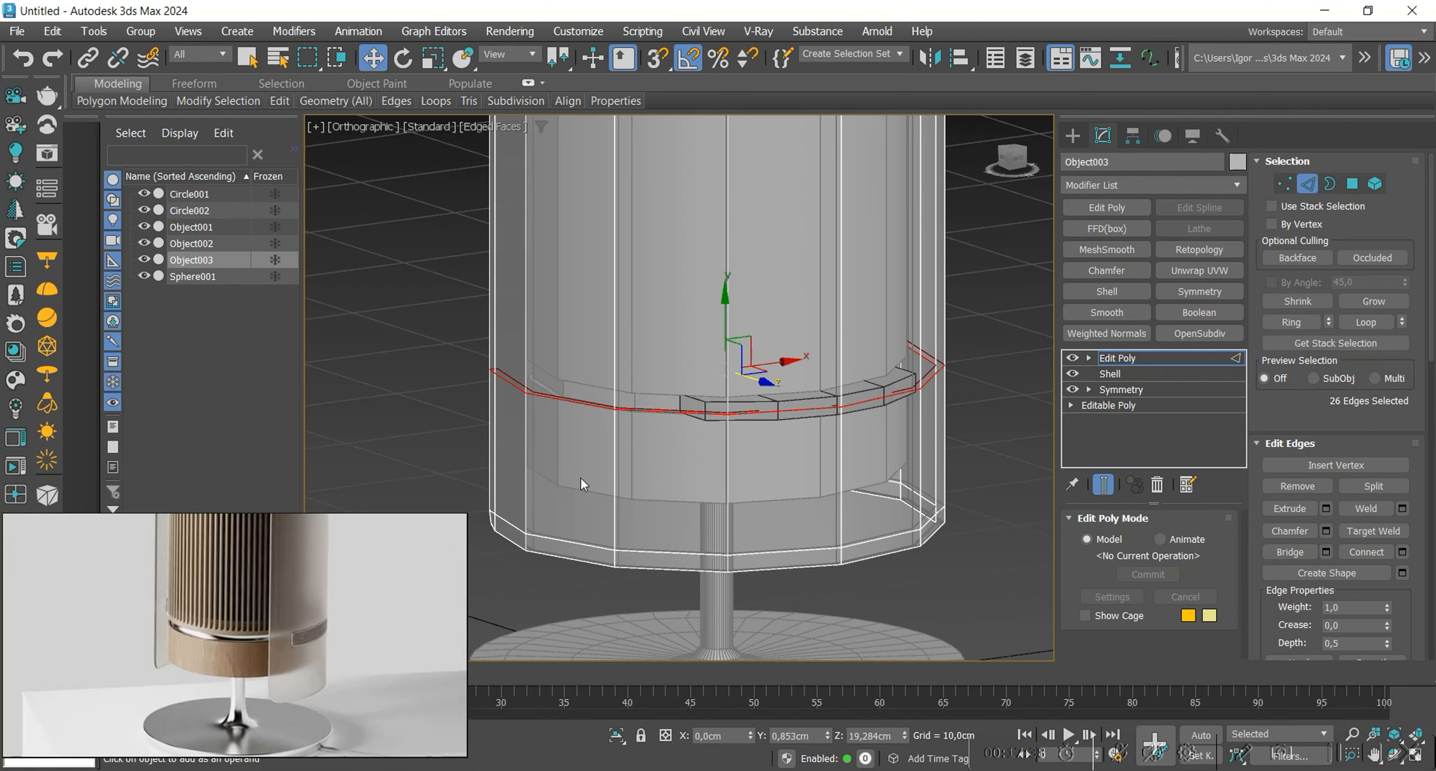
scroll(645, 448, down, 3)
alt+middle_drag(645, 449, 715, 443)
click(1014, 157)
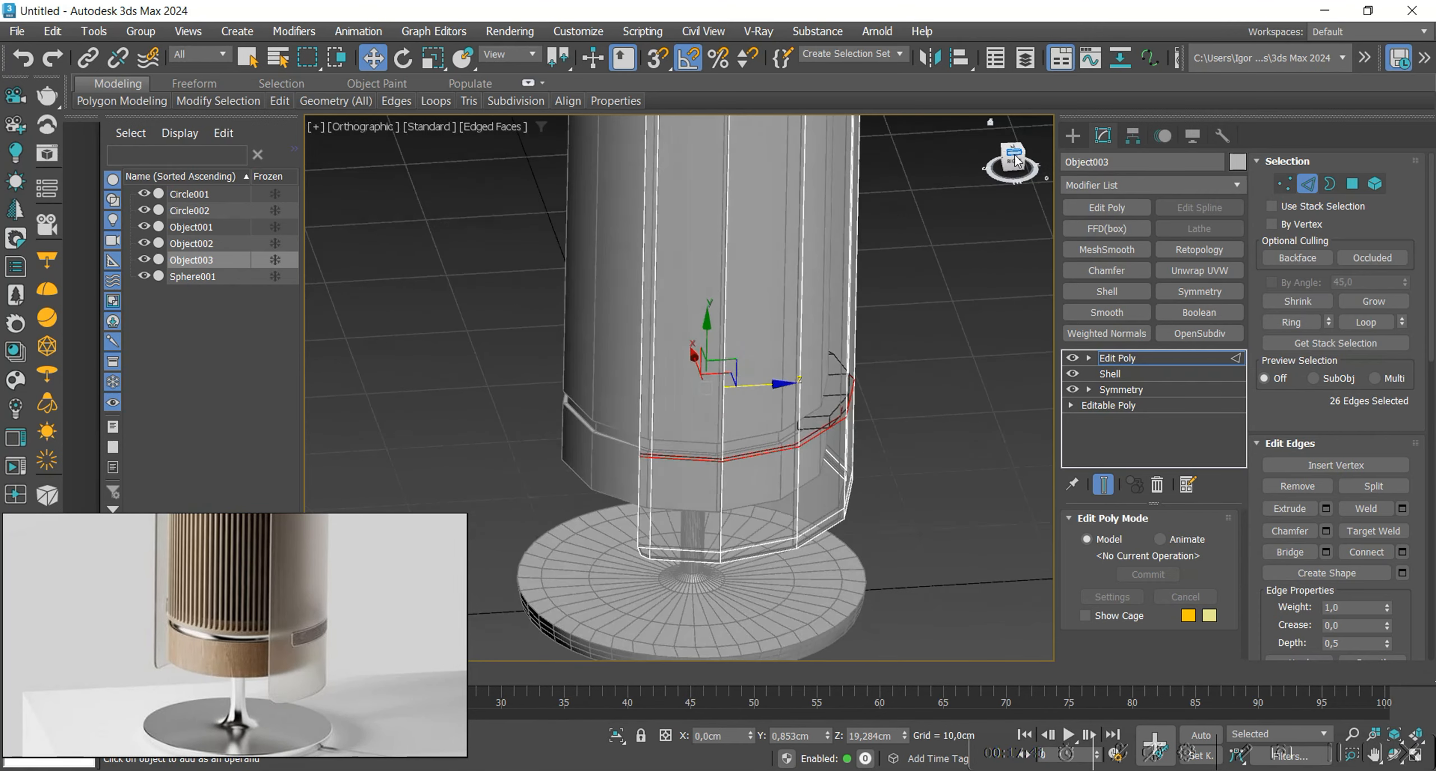
scroll(785, 455, up, 2)
key(ctrl+shift+c)
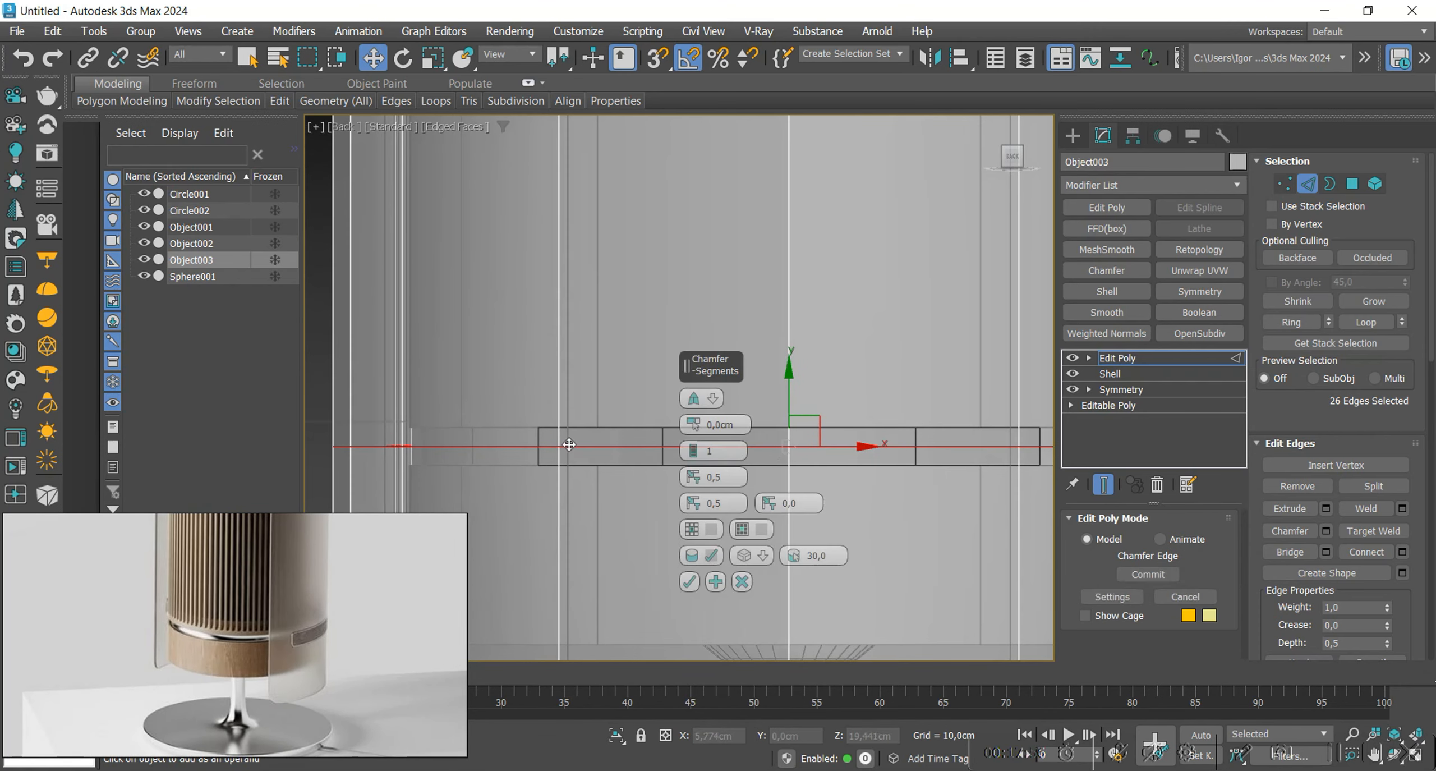
scroll(713, 449, up, 2)
drag(689, 261, 695, 179)
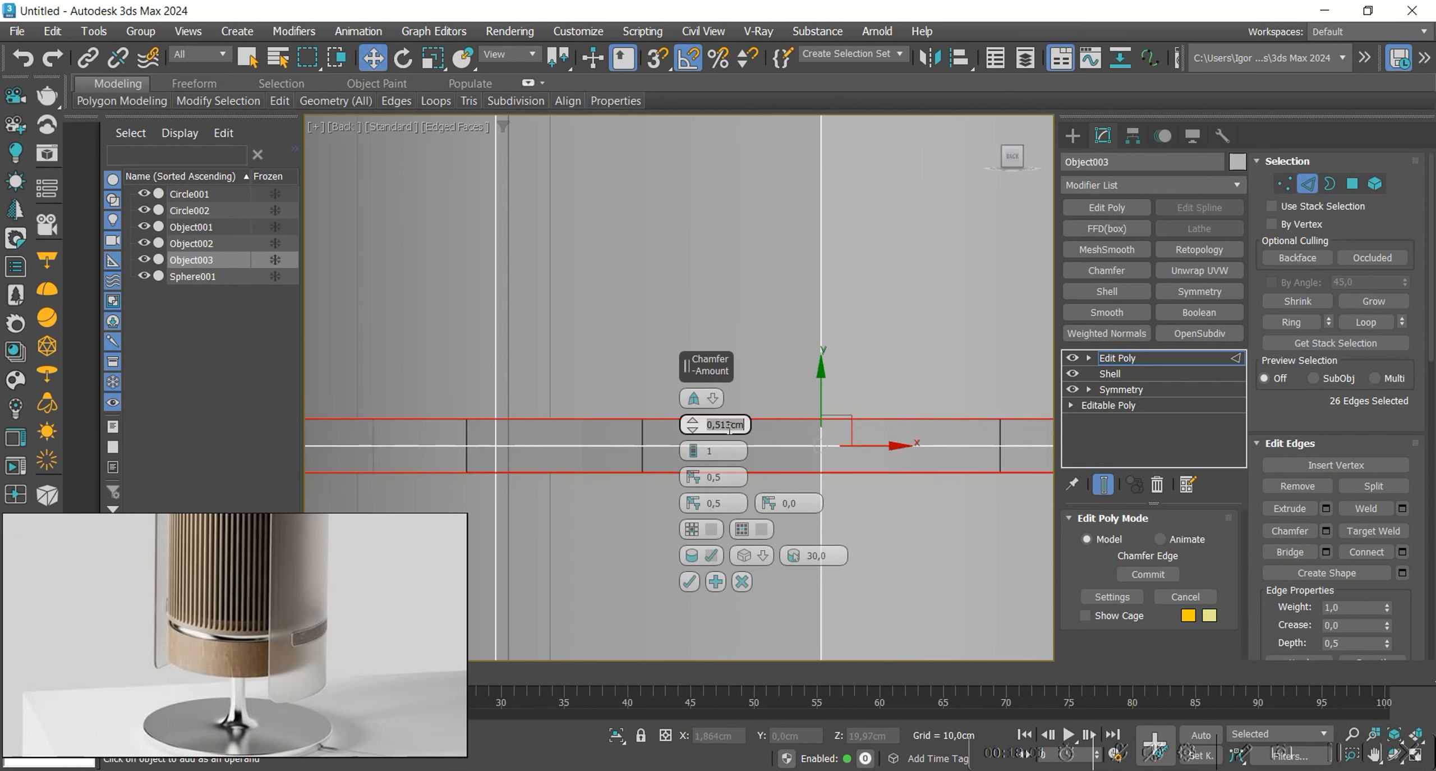
click(689, 583)
Lower the two chamfered edge loops by about 0,013 cm to line them up with the arc connector.
scroll(802, 460, up, 2)
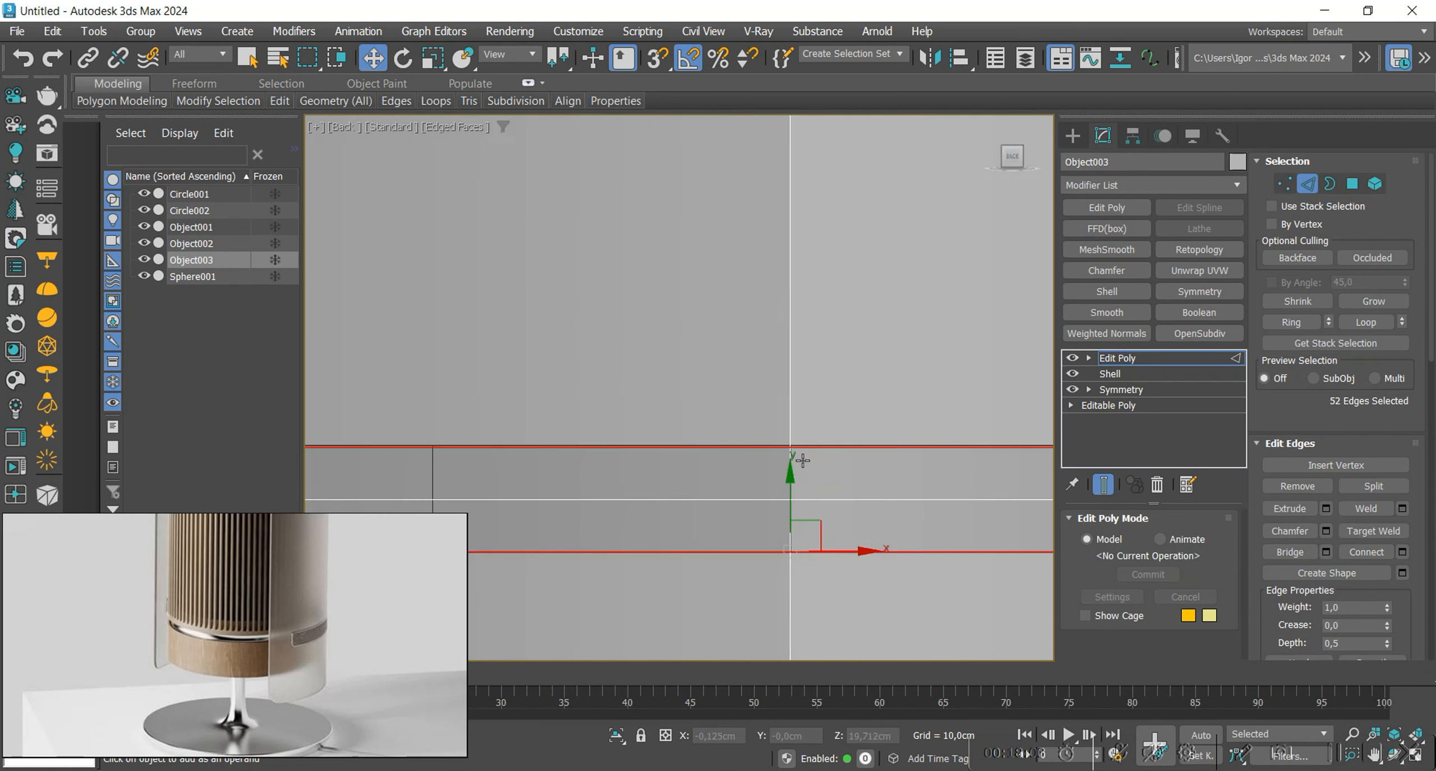
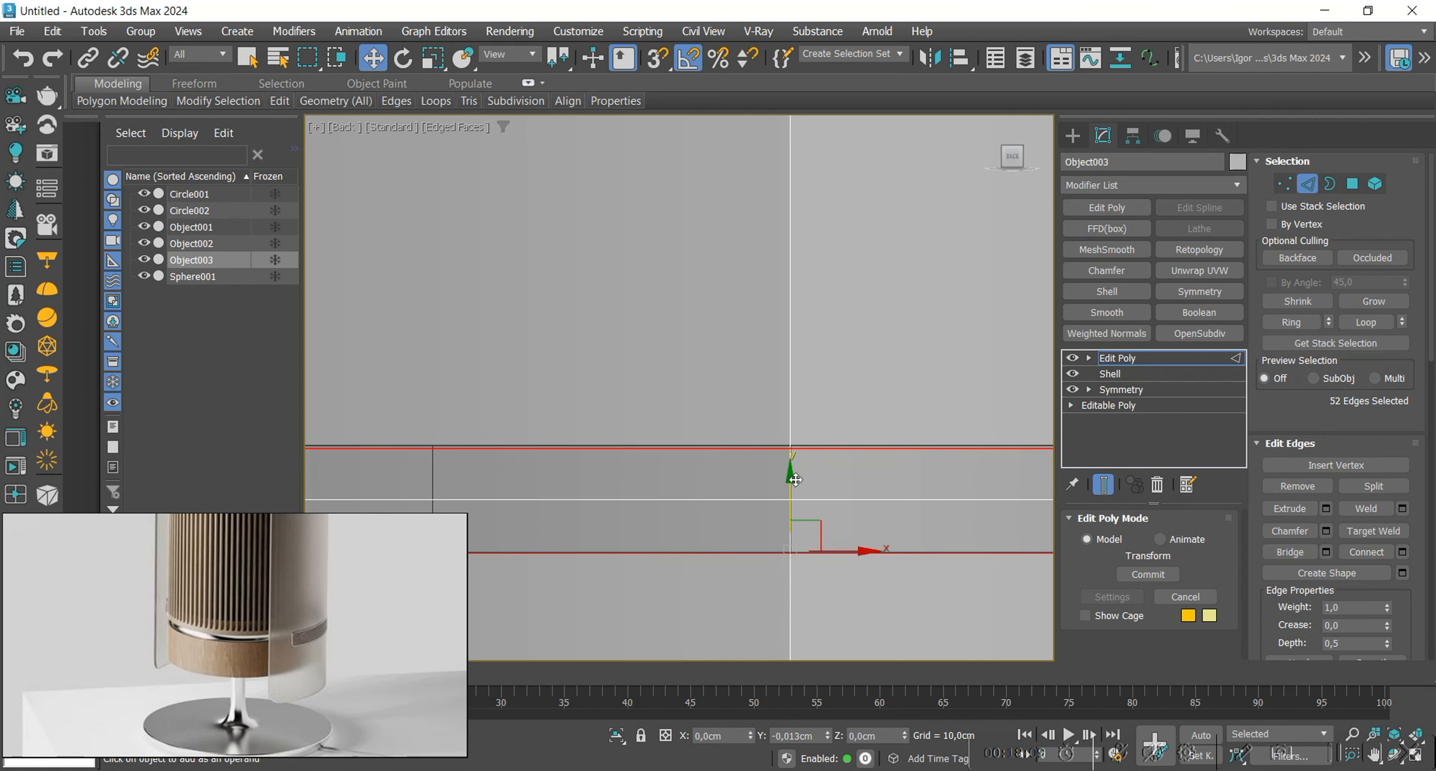
scroll(844, 452, down, 3)
key(1)
Delete the inner and outer bands of polygons between the two loops where the outer panel crosses the arc connector.
mouse_move(844, 452)
alt+middle_down()
mouse_move(685, 434)
mouse_move(730, 458)
mouse_move(673, 457)
mouse_move(729, 448)
alt+middle_up()
scroll(685, 434, up, 3)
key(4)
scroll(731, 458, up, 5)
click(673, 457)
ctrl+click(694, 439)
shift+click(642, 443)
scroll(642, 443, down, 3)
key(F3)
key(F3)
scroll(729, 447, up, 4)
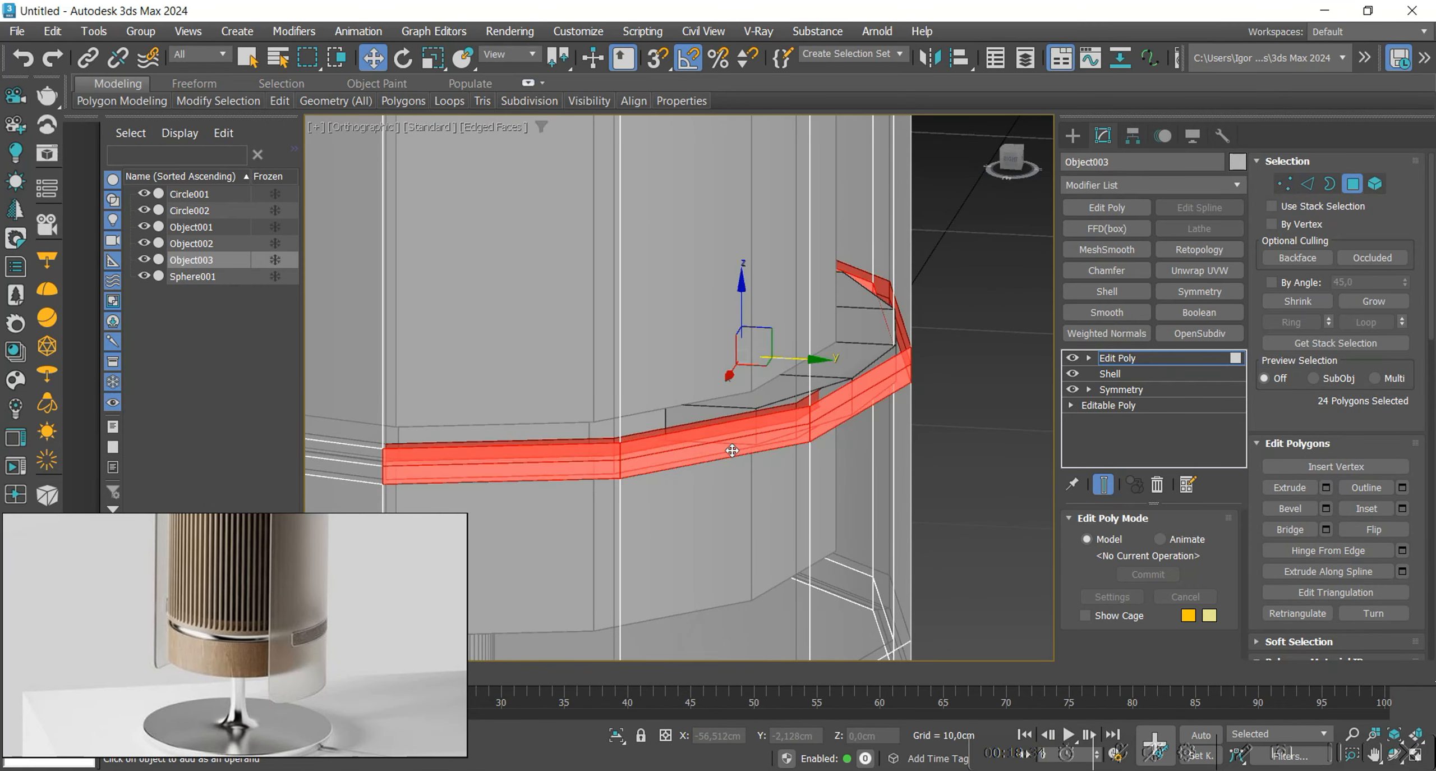
key(Delete)
Isolate the outer panel and bring one end of the open slot into close view.
key(F4)
scroll(769, 457, down, 2)
key(F4)
scroll(777, 464, down, 3)
alt+middle_drag(667, 481, 736, 482)
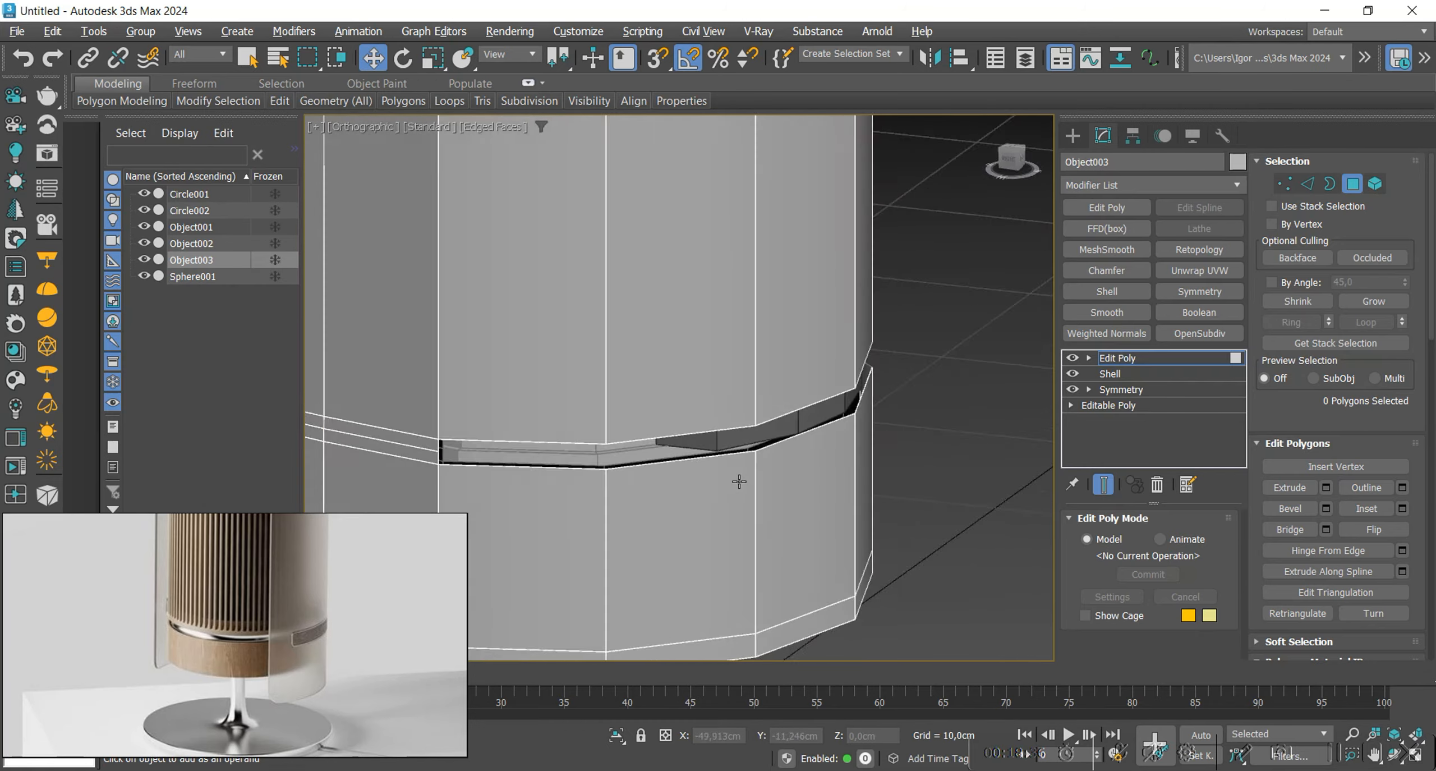
scroll(788, 475, up, 4)
alt+middle_drag(817, 460, 916, 490)
key(alt+q)
scroll(916, 490, up, 5)
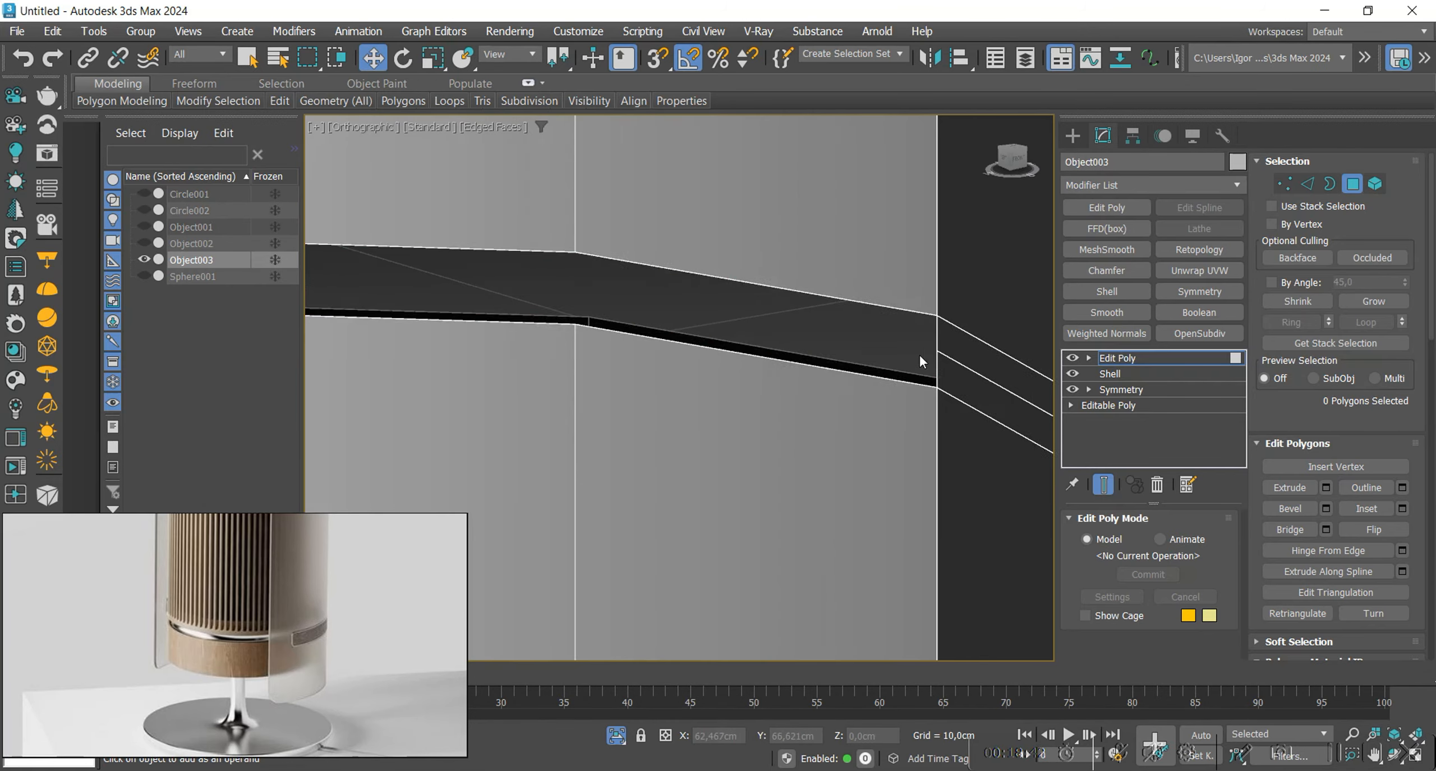
Remove the leftover middle edge loop running between the two slot-height loops on the outer panel.
key(F3)
key(2)
click(897, 380)
alt+middle_drag(867, 390, 822, 415)
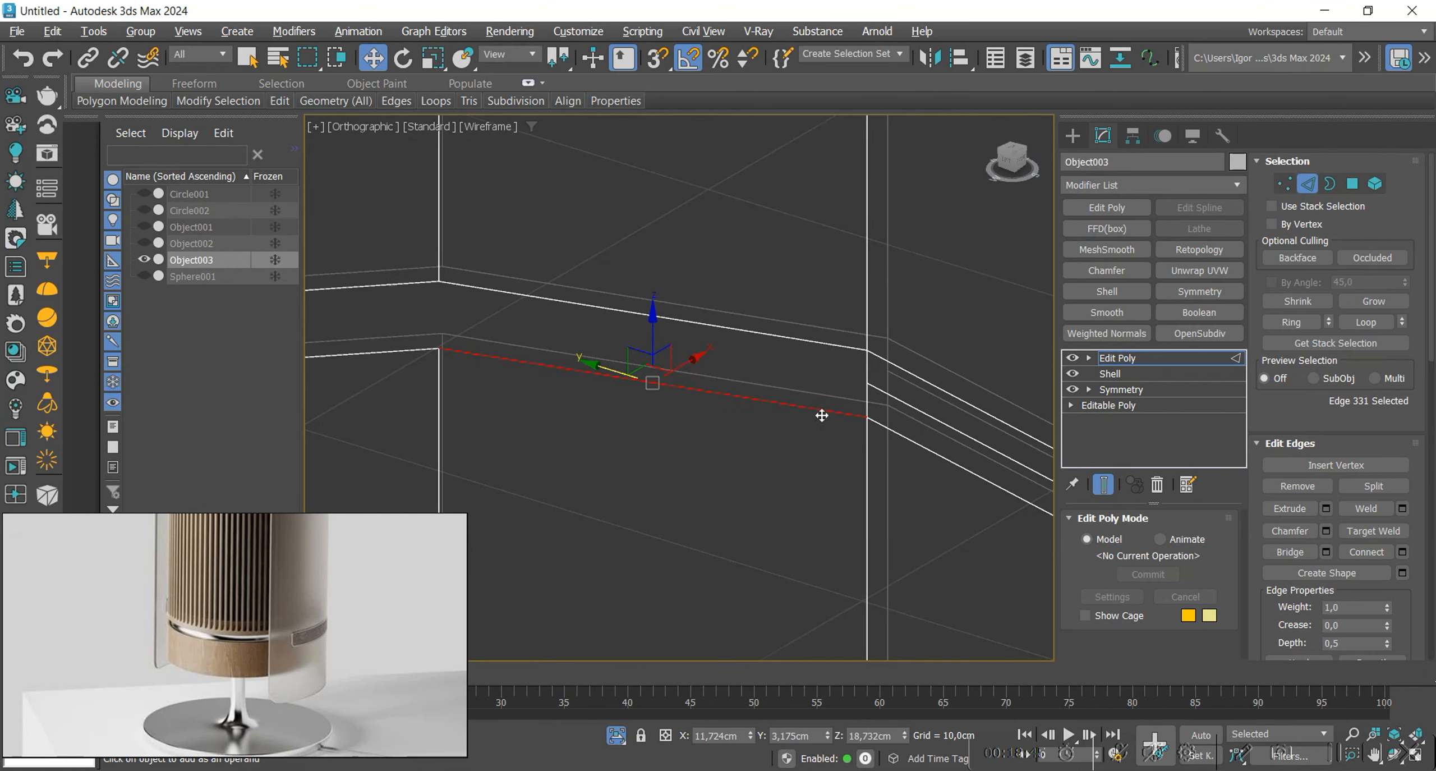
double_click(901, 406)
scroll(901, 406, down, 5)
scroll(620, 628, up, 2)
mouse_move(620, 628)
middle_down()
mouse_move(661, 533)
mouse_move(704, 511)
middle_up()
key(F3)
key(F3)
scroll(669, 533, down, 4)
key(F3)
Bridge the inner and outer vertical edges to close the panel's thickness at one end of the slot.
scroll(838, 337, up, 5)
middle_drag(838, 336, 859, 399)
click(813, 400)
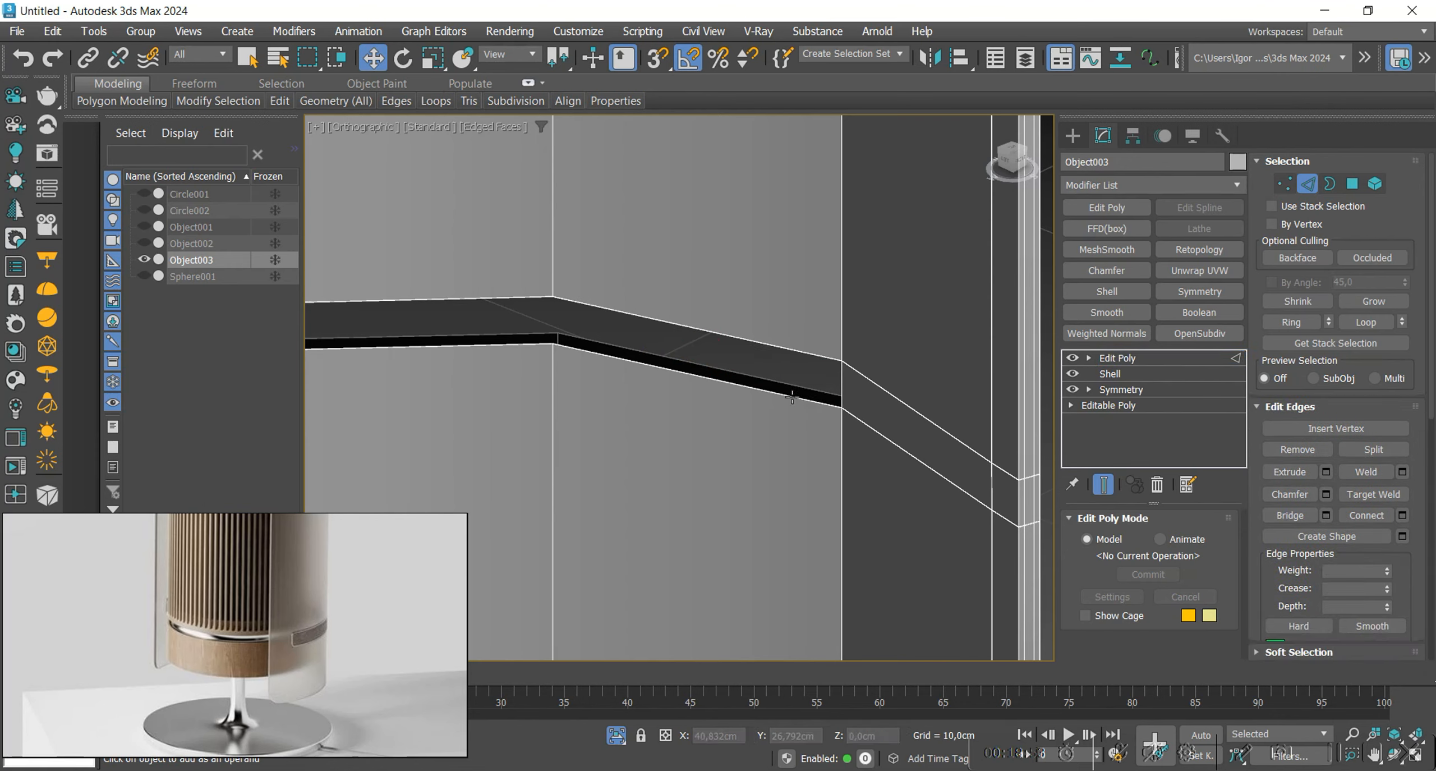
key(F3)
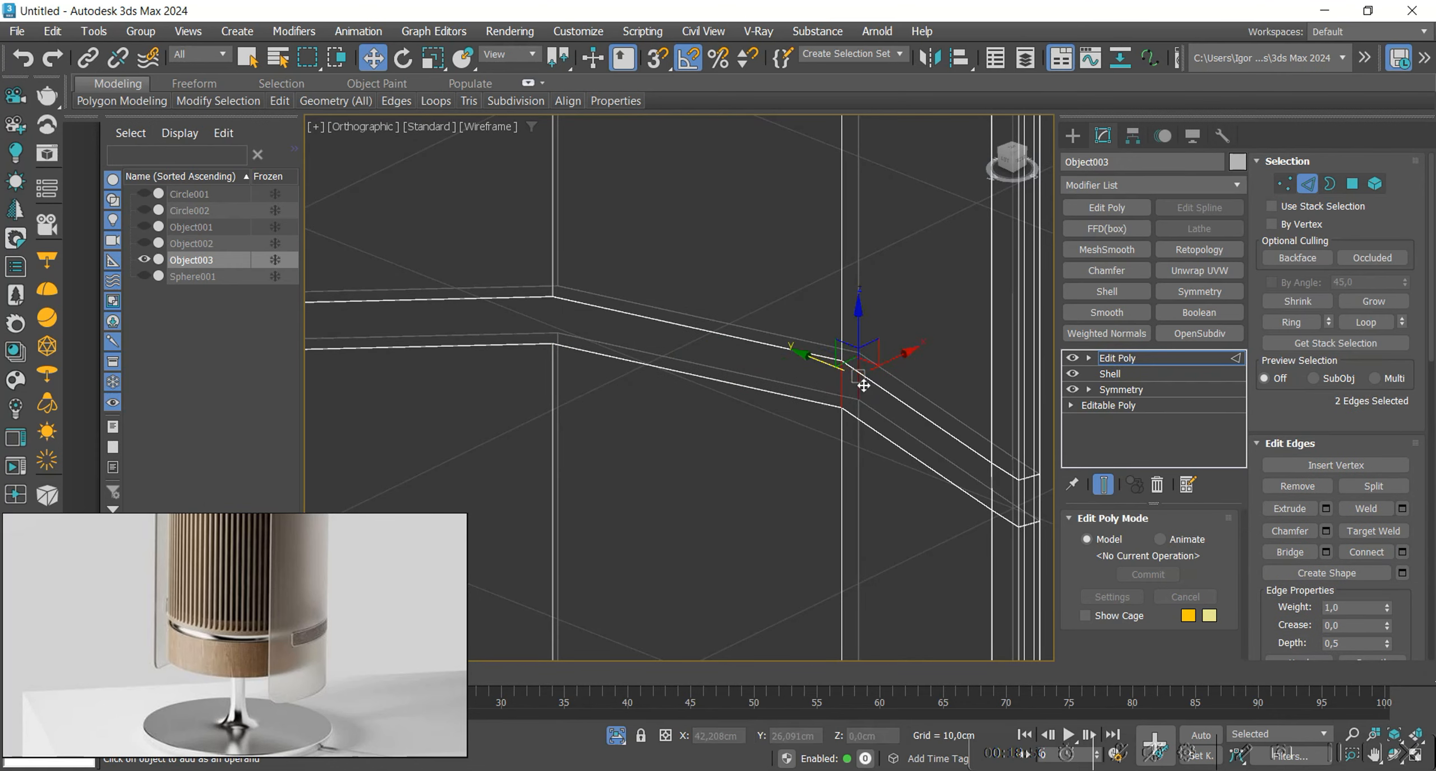
key(ctrl+shift+b)
key(Return)
key(F3)
Bridge the two short vertical edges at the opposite end of the slot.
scroll(846, 388, down, 4)
alt+middle_drag(846, 388, 536, 421)
middle_drag(889, 439, 460, 466)
alt+middle_drag(785, 454, 678, 481)
scroll(818, 483, up, 5)
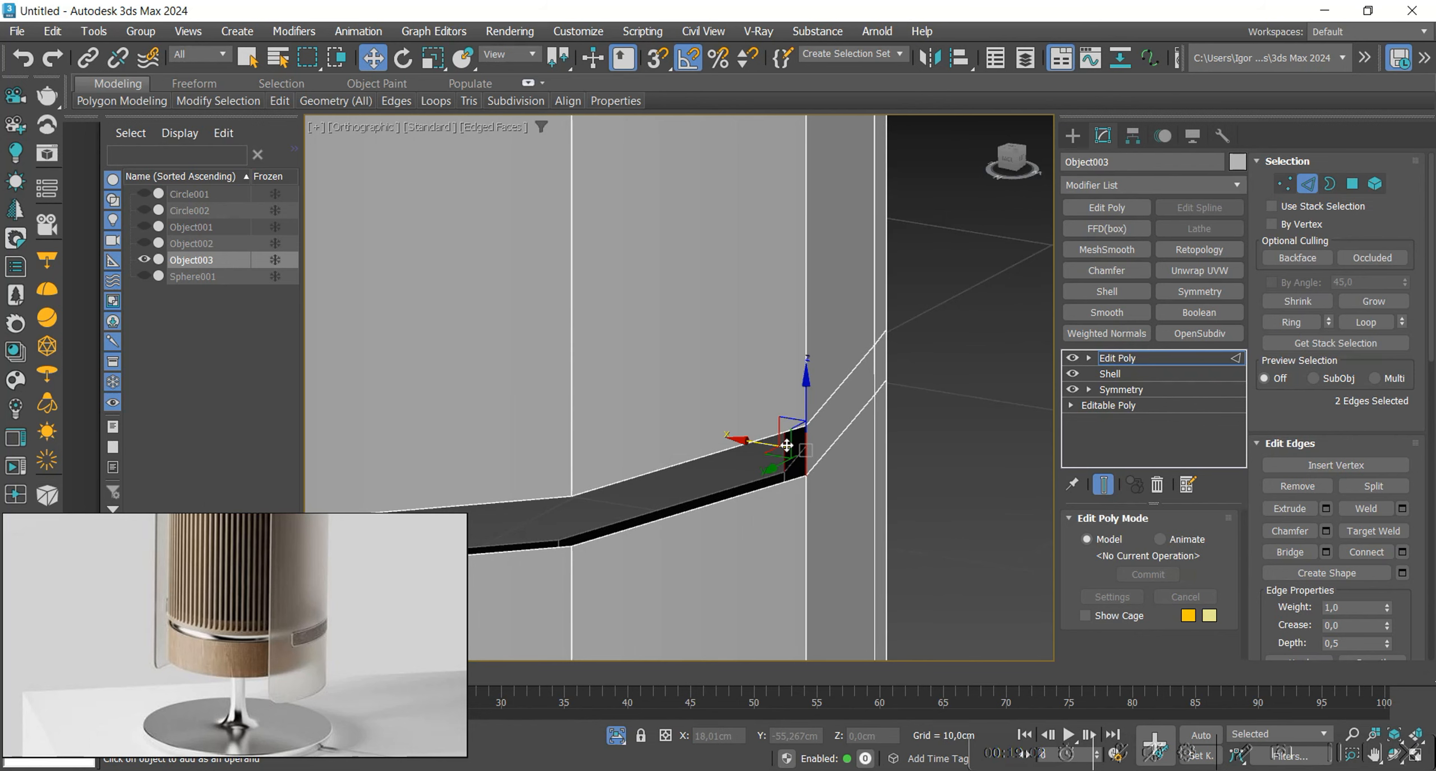
Bridge the inner and outer edges along the slot's lower rim, leaving out the end edges.
key(alt+l)
scroll(740, 489, down, 5)
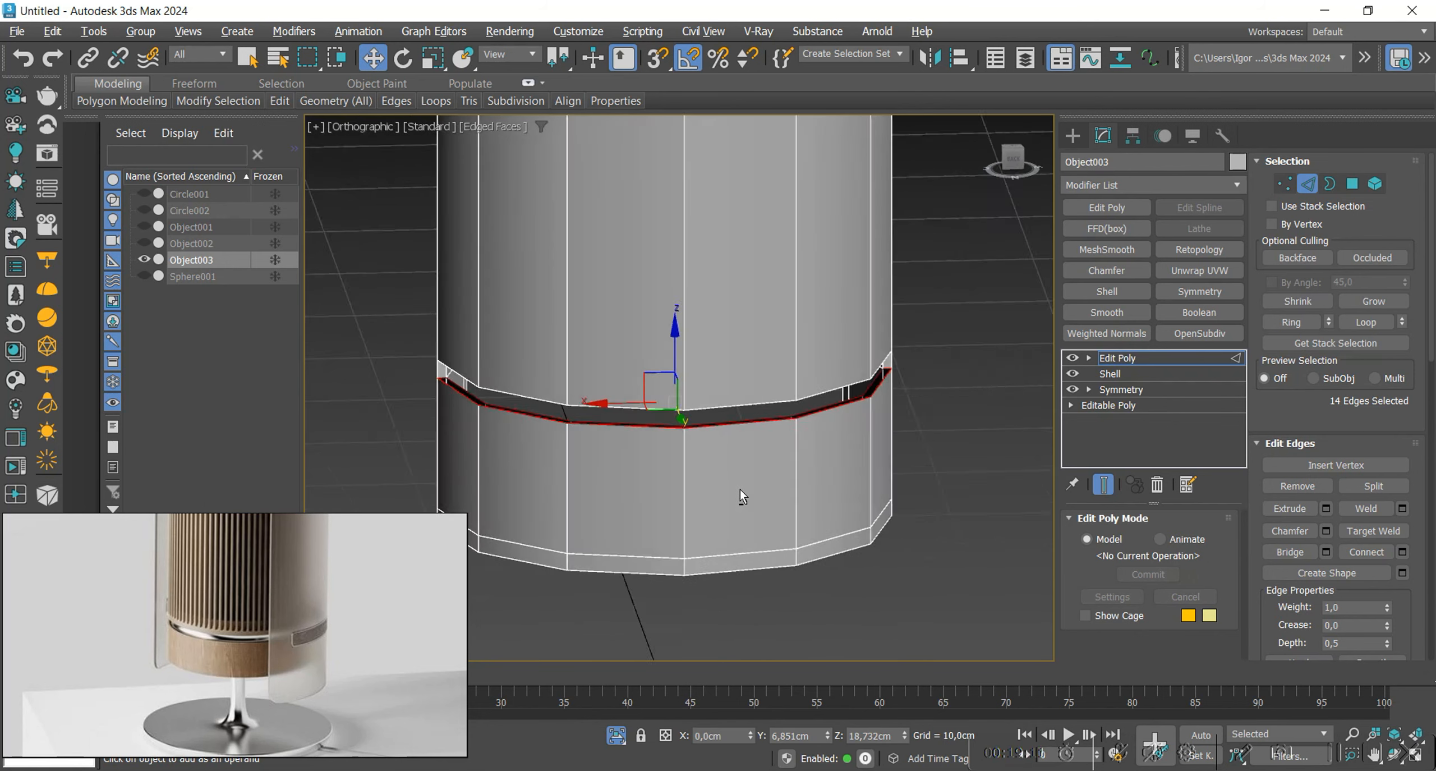
key(F3)
scroll(407, 431, up, 5)
scroll(736, 492, down, 5)
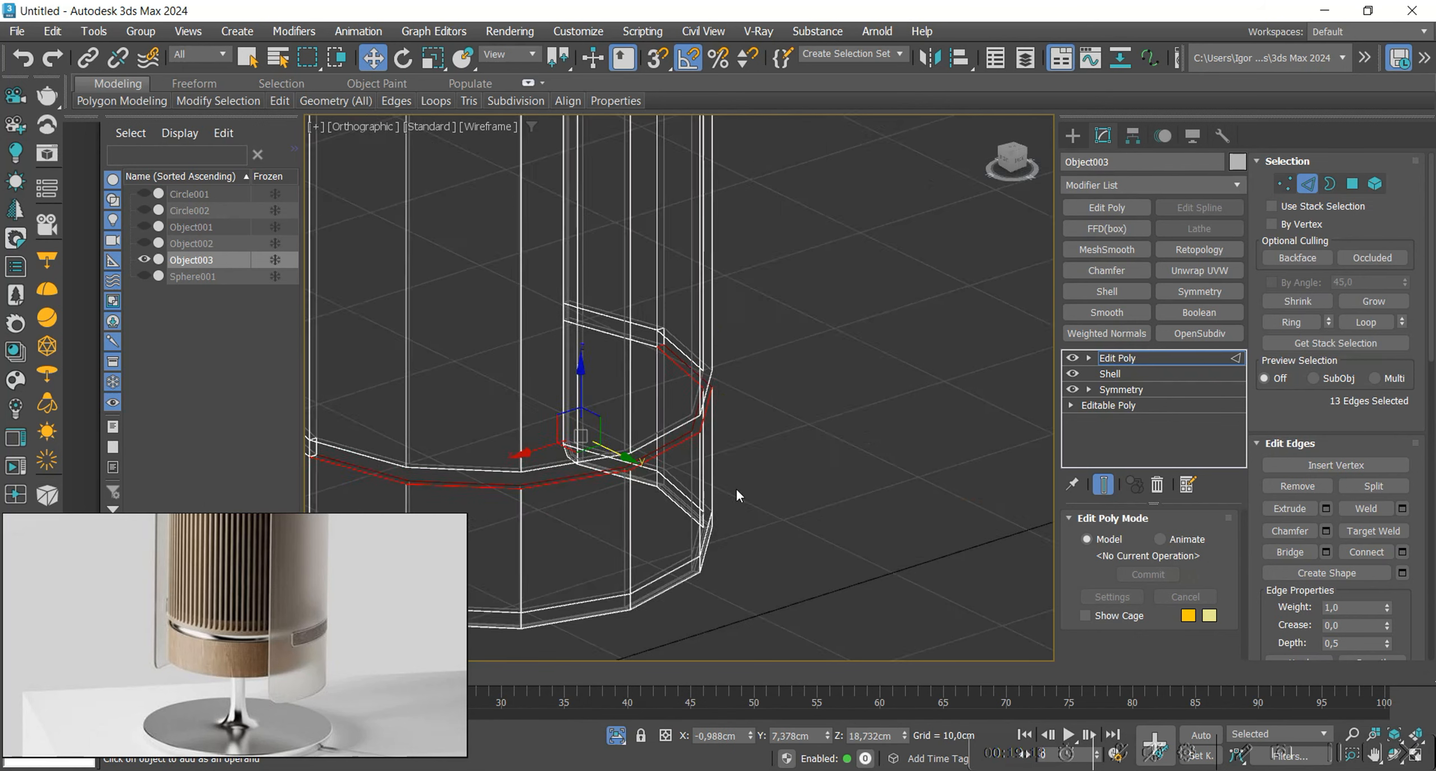
scroll(775, 397, up, 5)
key(F3)
alt+click(774, 397)
key(ctrl+z)
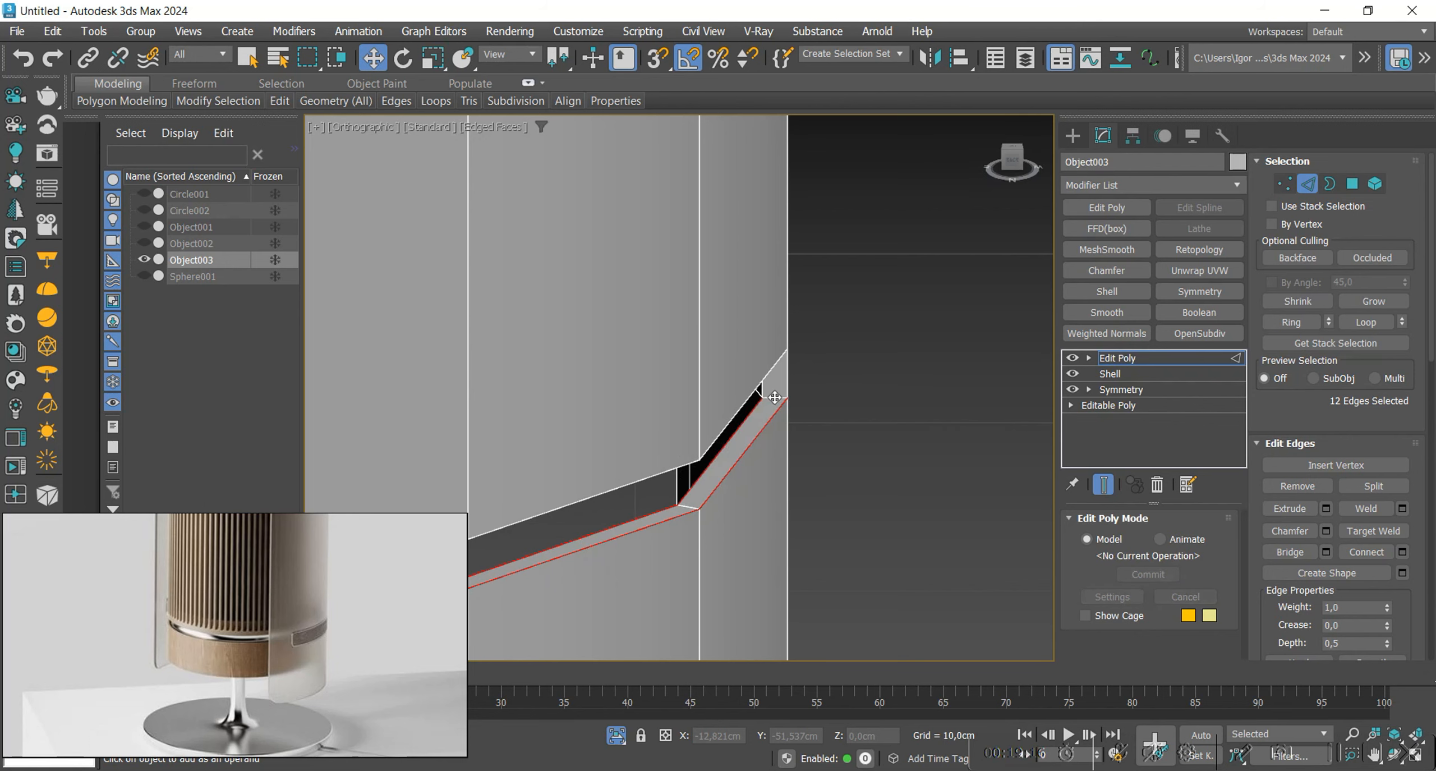
Bridge the inner and outer edges along the slot's upper rim, leaving out the end edges.
scroll(779, 388, down, 5)
scroll(796, 395, up, 5)
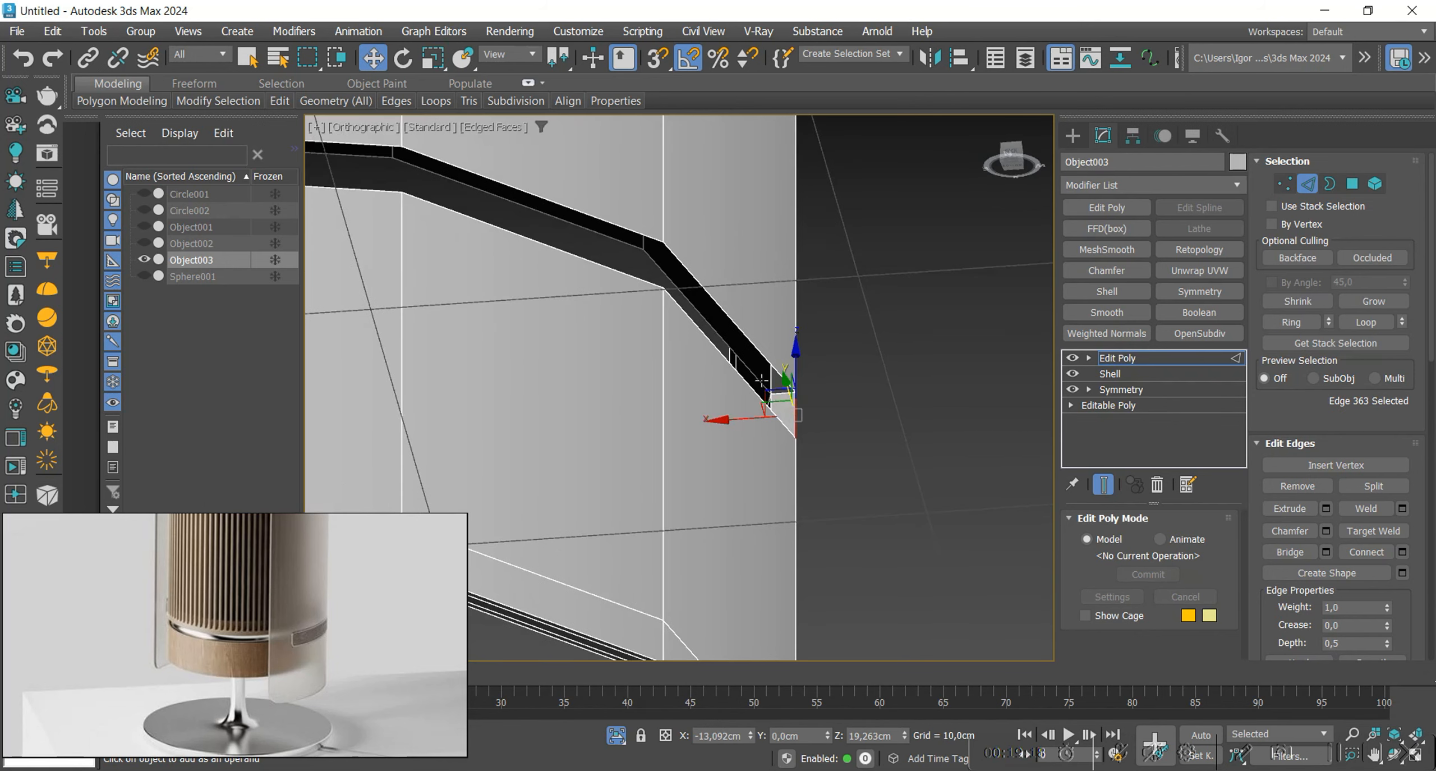
ctrl+click(796, 393)
scroll(785, 392, down, 5)
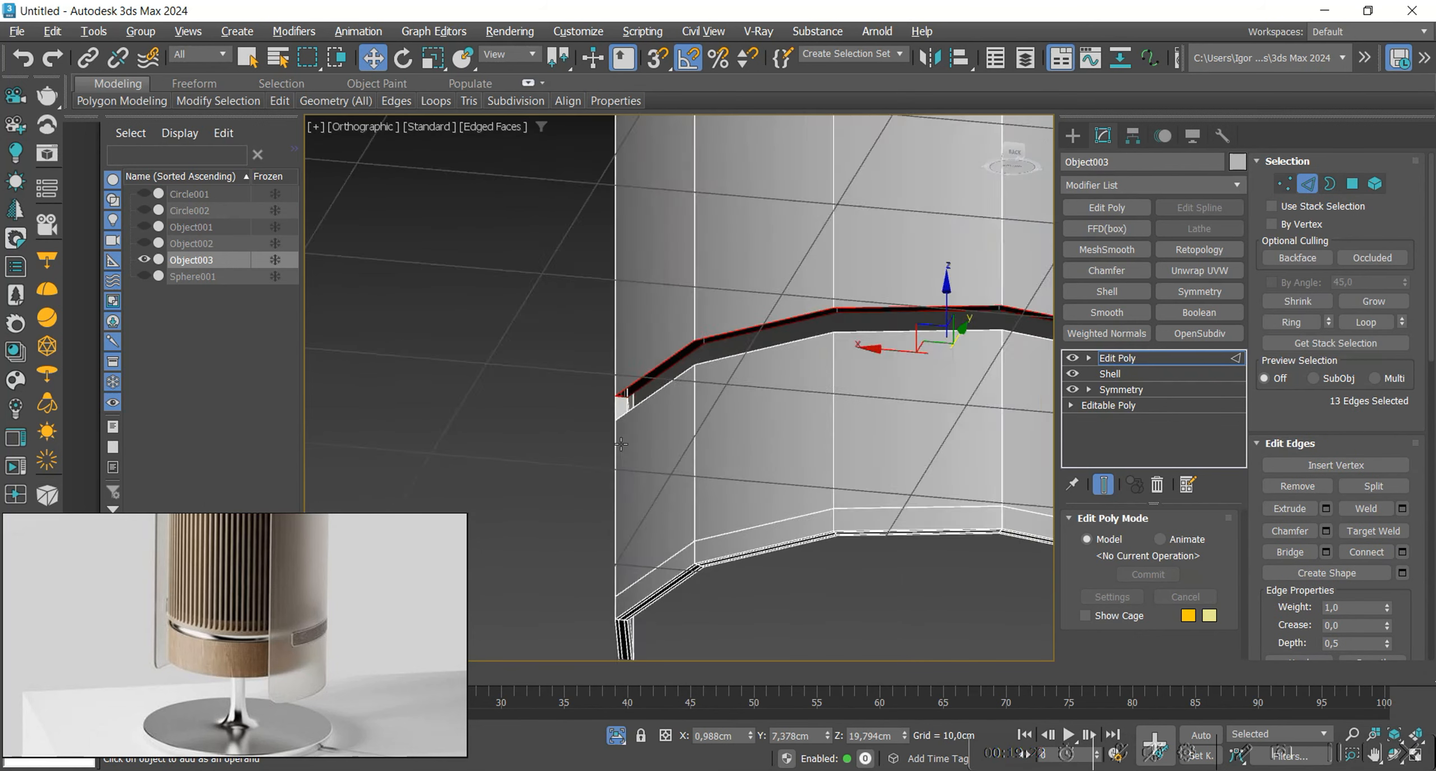
scroll(638, 373, up, 5)
alt+click(639, 373)
scroll(638, 373, down, 5)
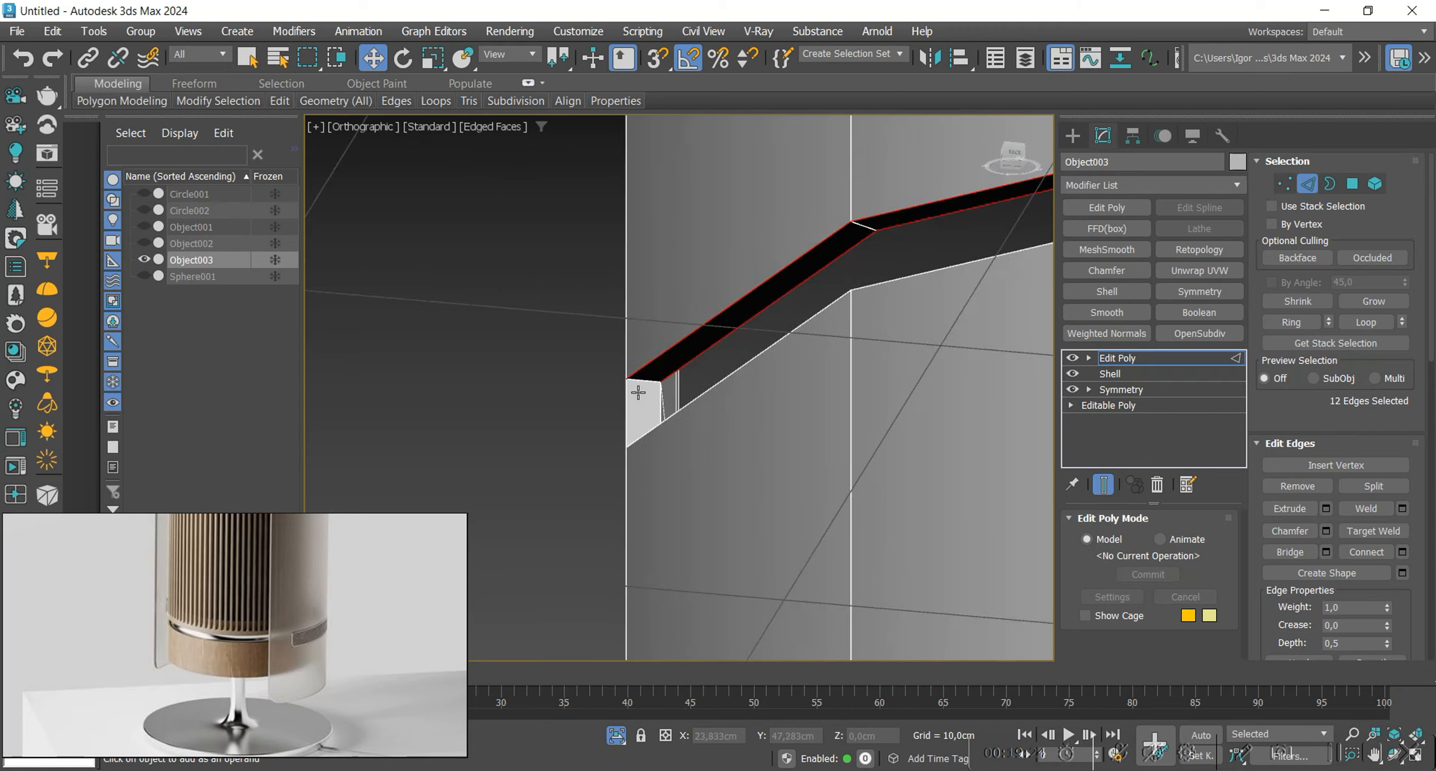
scroll(778, 363, up, 5)
scroll(646, 431, down, 5)
alt+middle_drag(721, 424, 731, 510)
alt+middle_drag(822, 476, 588, 447)
scroll(612, 462, up, 5)
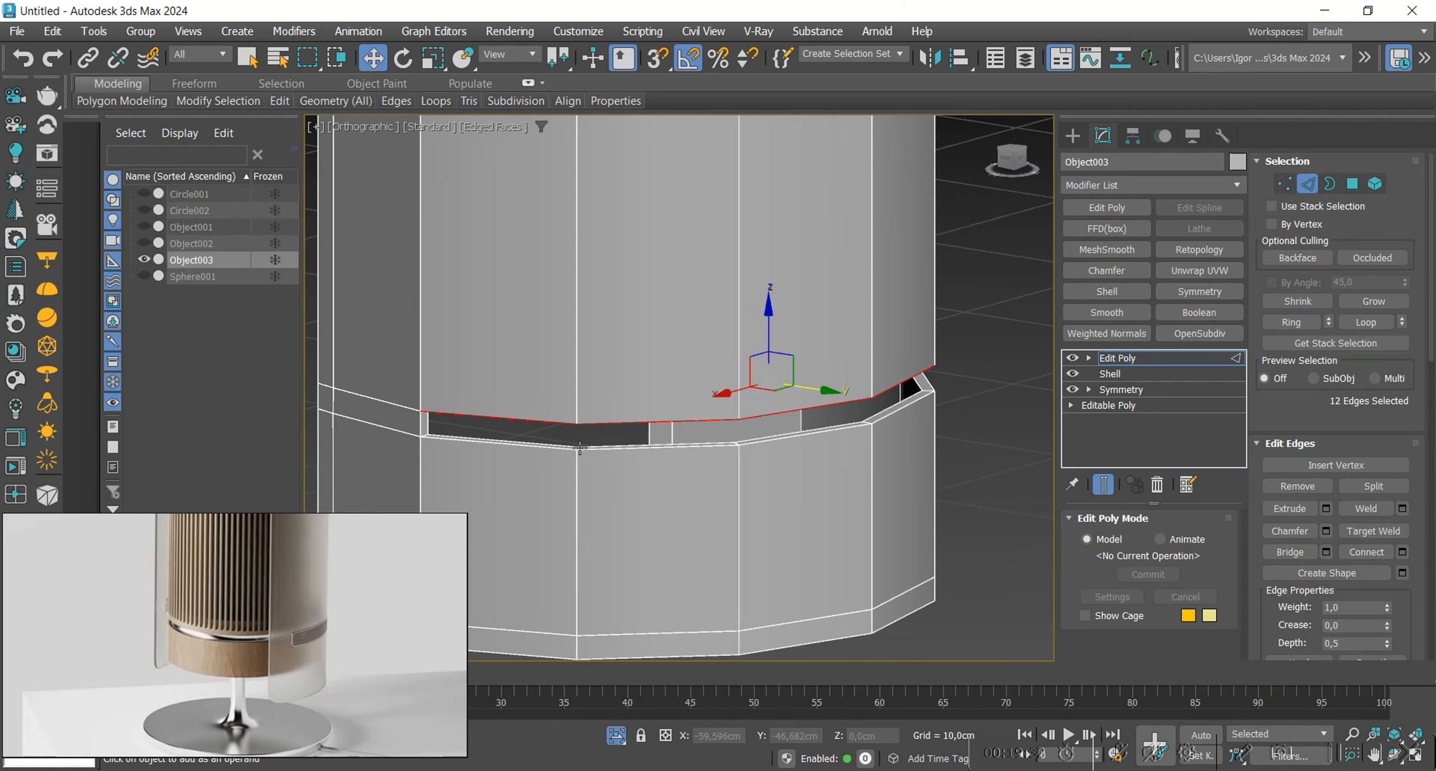
Convert the slot's edge selection to its inner rim polygons and detach them as a separate object.
key(4)
scroll(427, 423, up, 4)
shift+click(464, 446)
scroll(474, 423, down, 3)
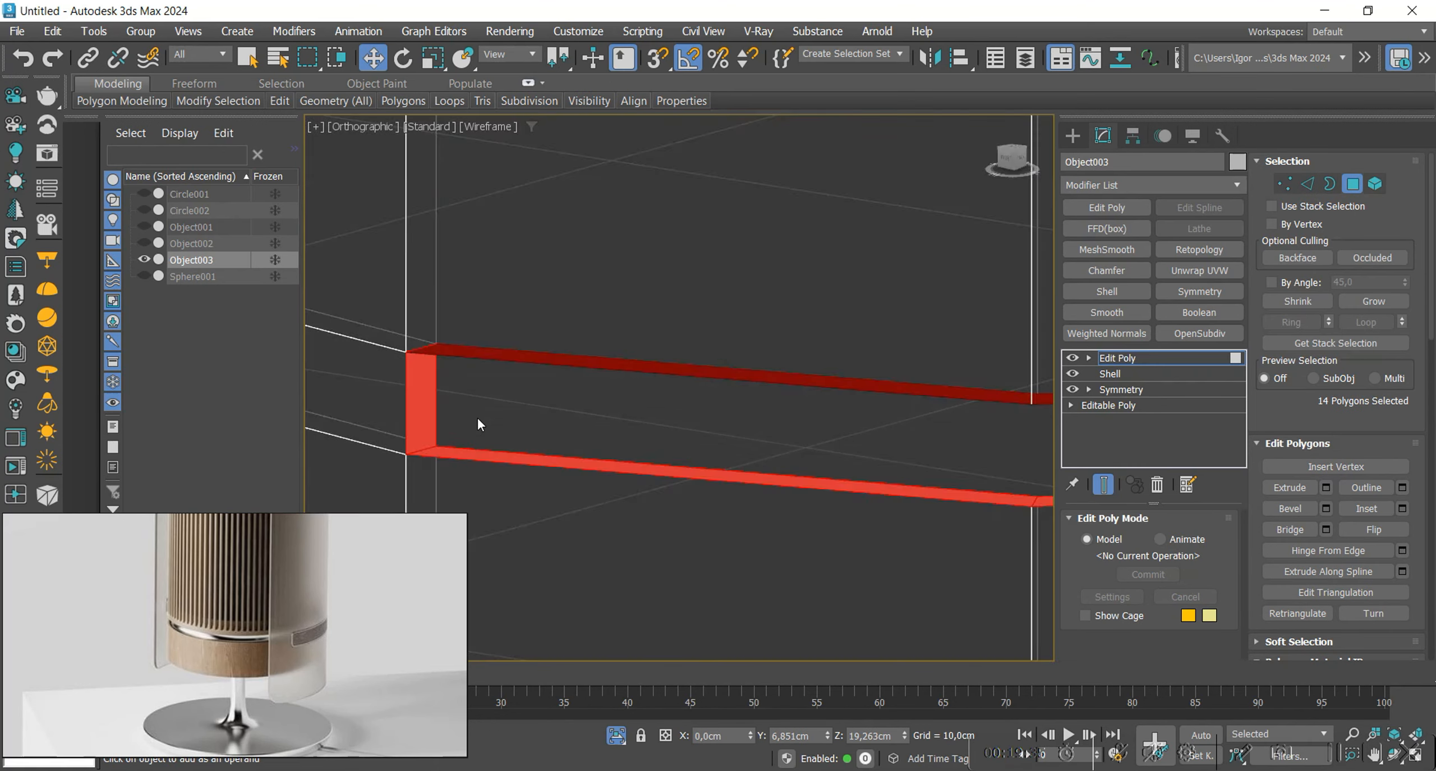
scroll(1408, 591, down, 5)
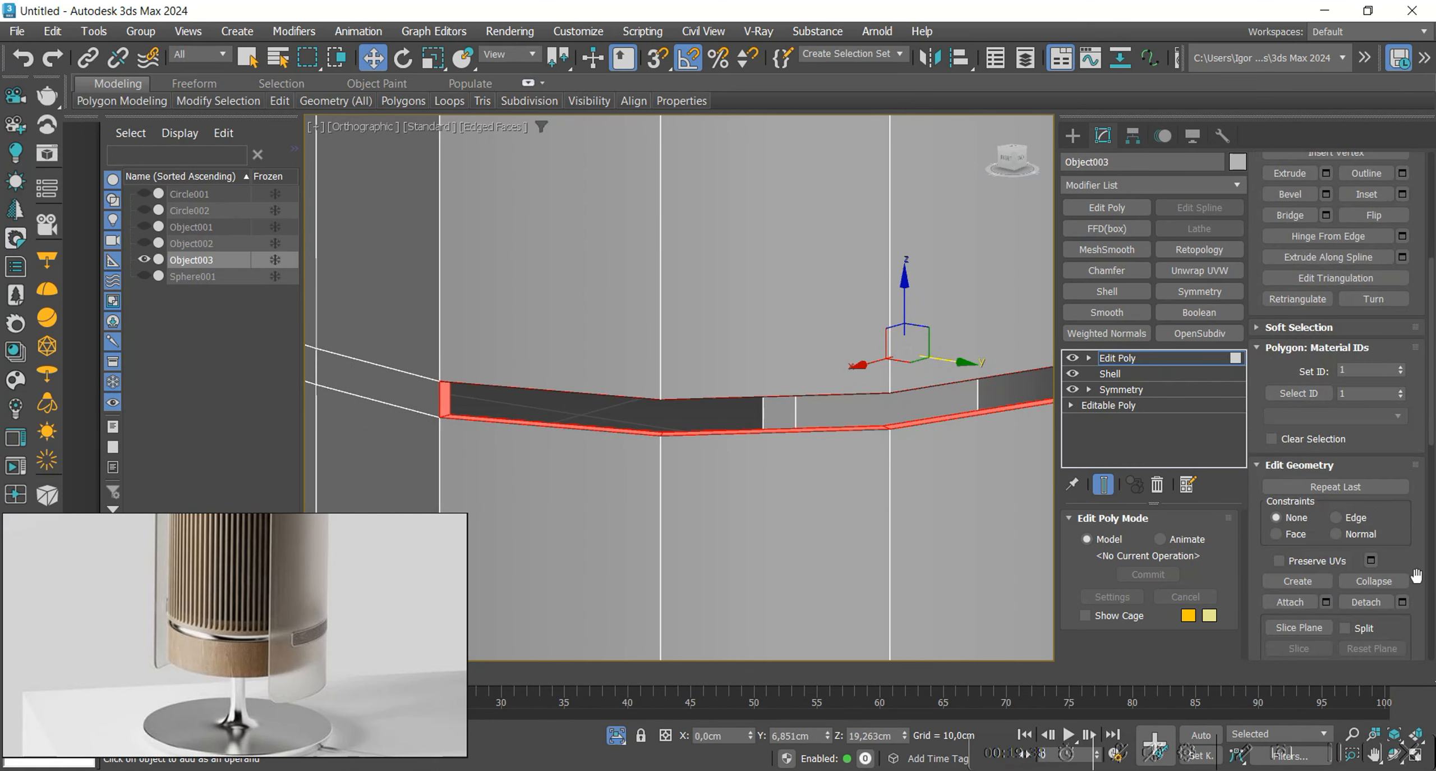
click(1401, 601)
click(782, 403)
click(1170, 365)
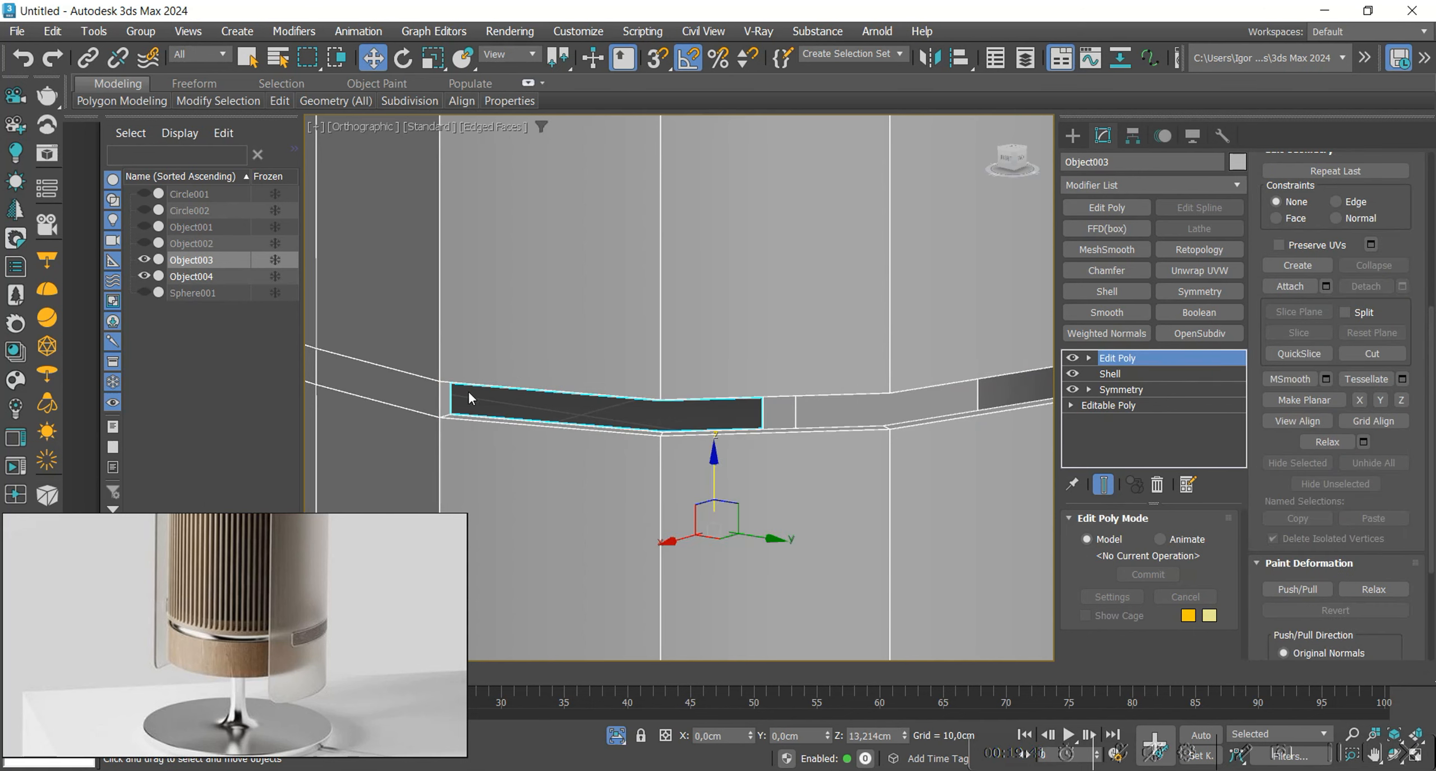
Isolate the detached slot strip and flip the normals of its whole element.
click(465, 395)
alt+middle_drag(465, 395, 687, 443)
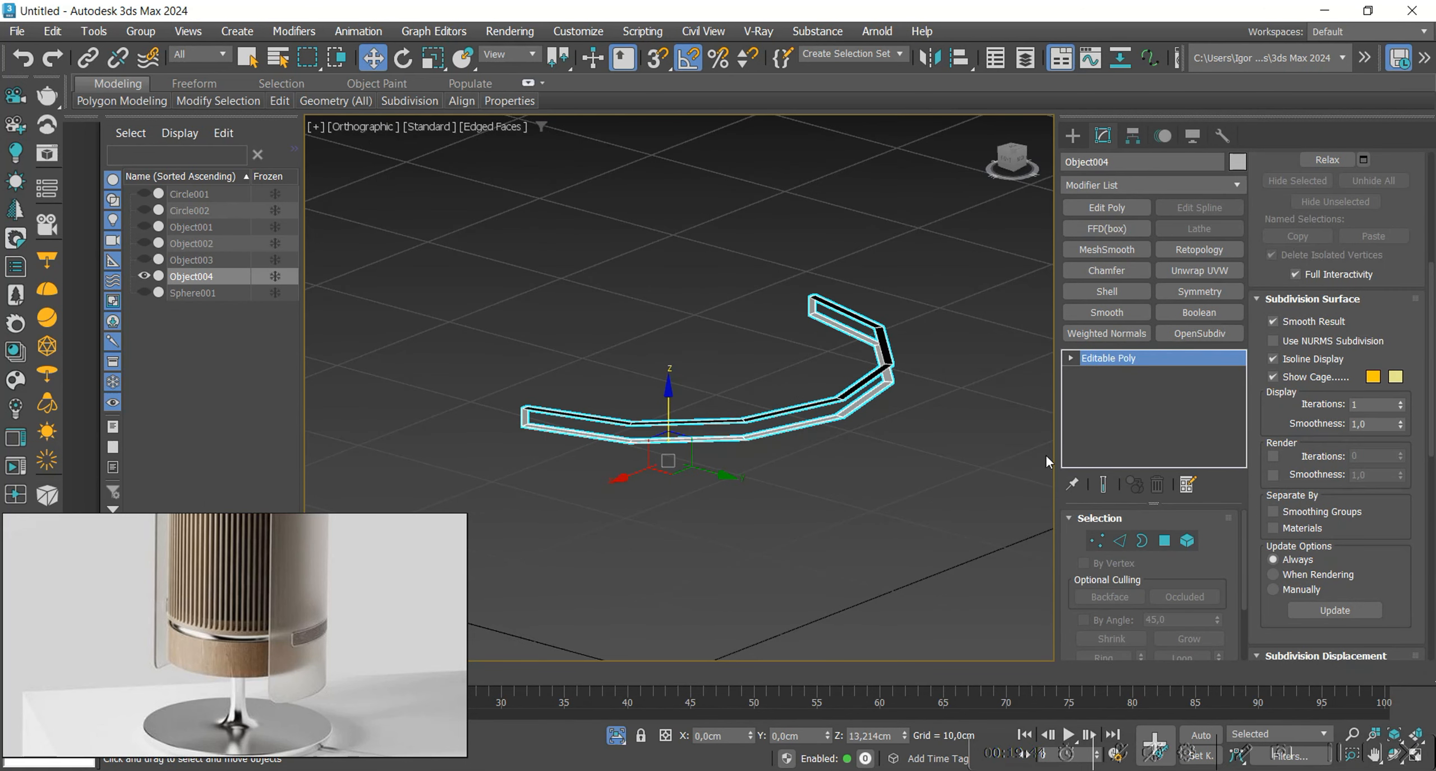
key(5)
scroll(1429, 369, up, 5)
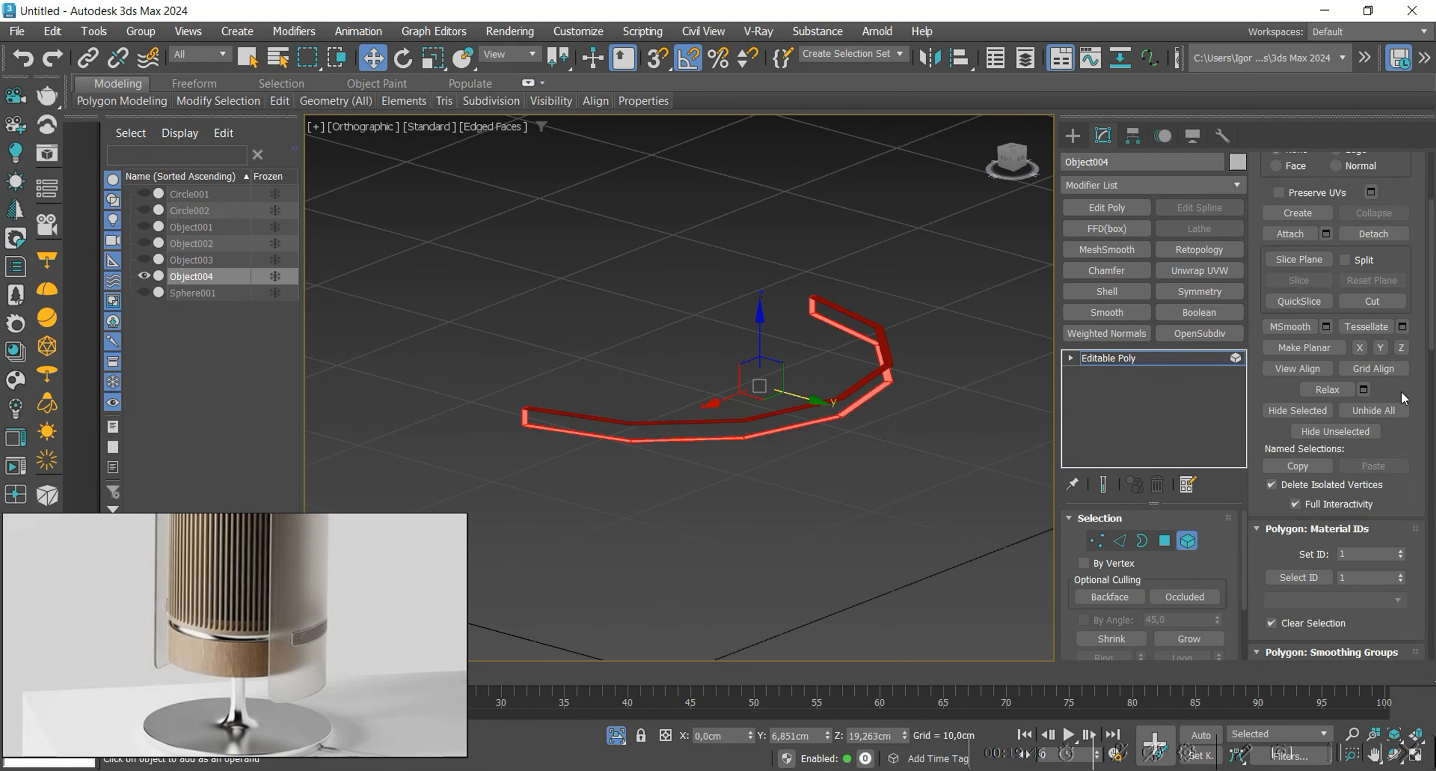
click(1374, 205)
Close the strip's open outer side between its upper and lower edge loops.
key(3)
scroll(561, 421, up, 5)
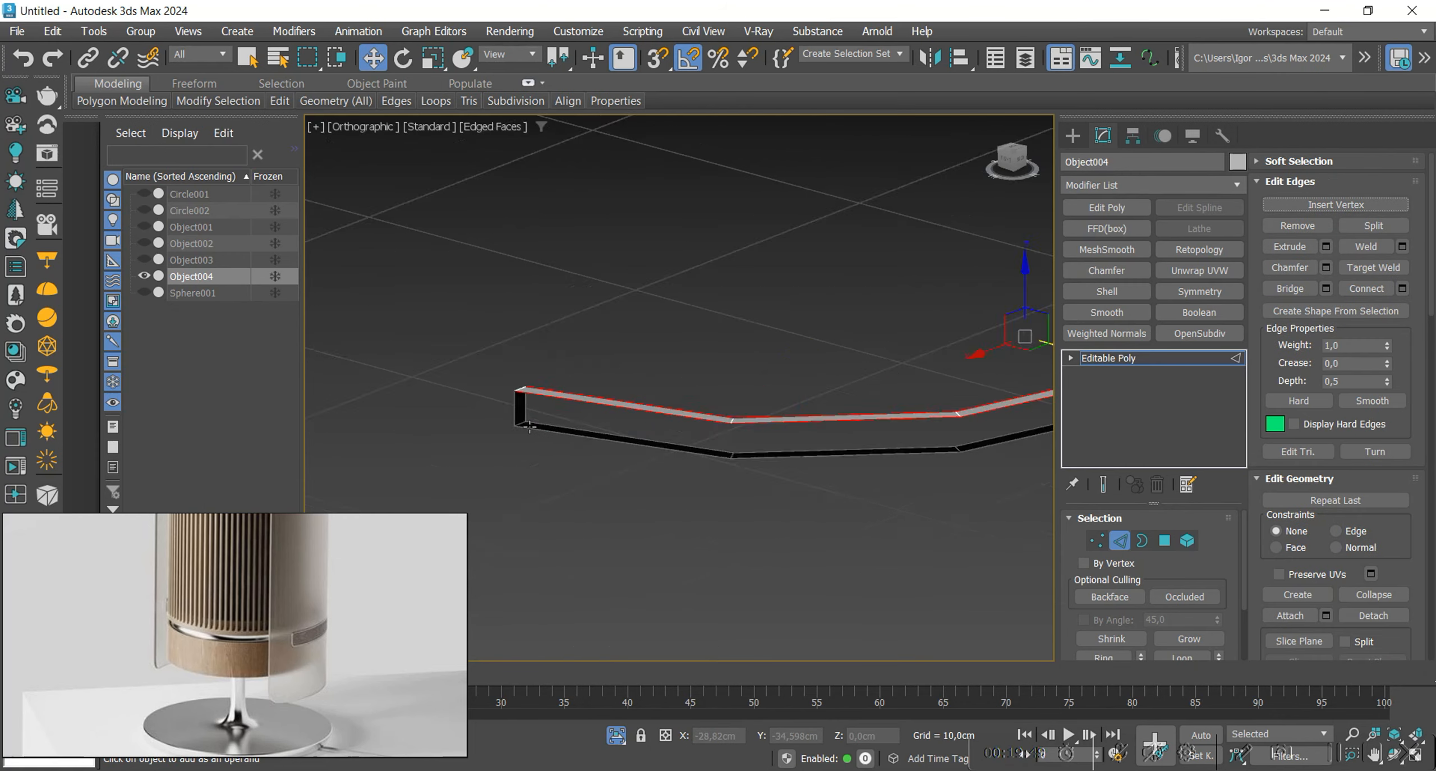
click(534, 431)
key(2)
alt+click(503, 391)
scroll(503, 391, down, 5)
alt+middle_drag(583, 426, 957, 413)
scroll(958, 413, up, 3)
scroll(874, 427, down, 4)
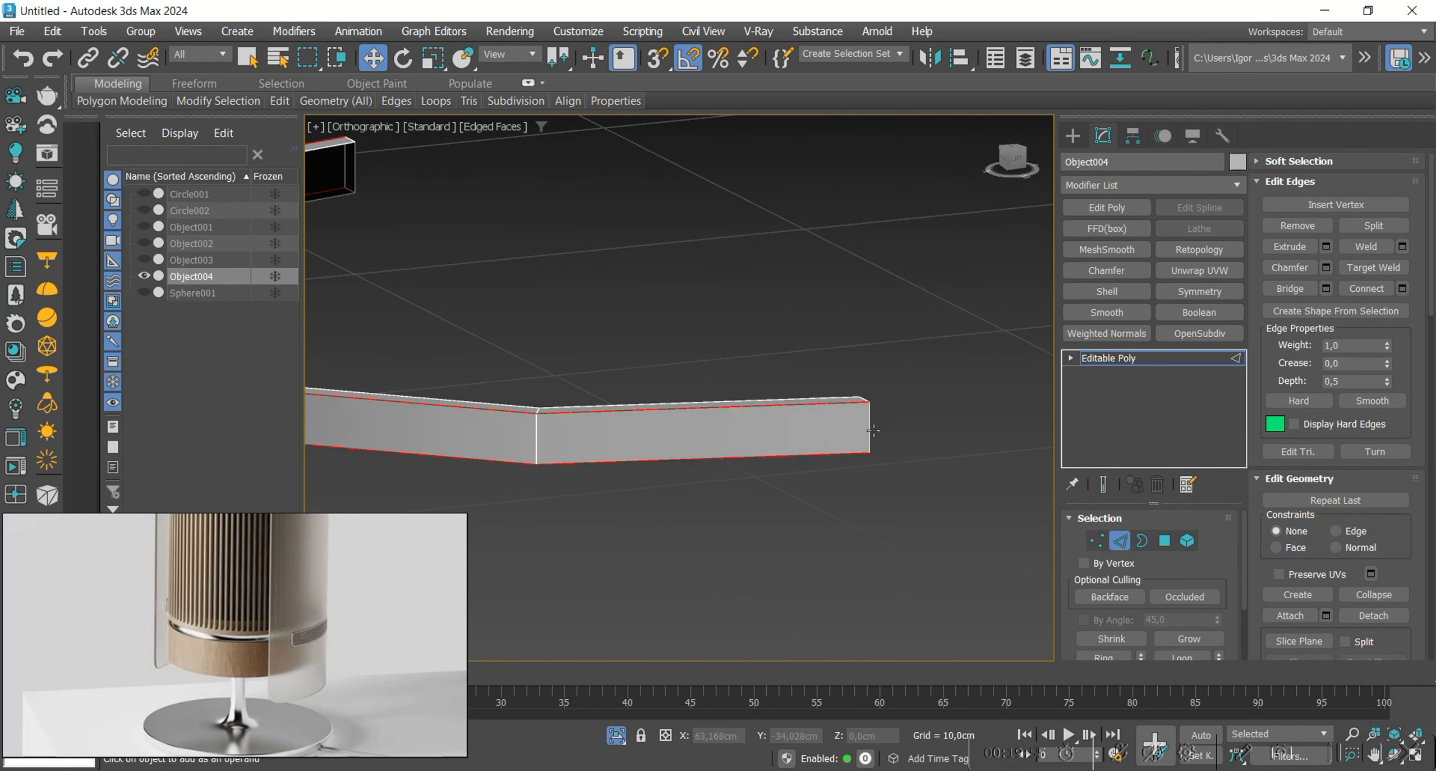
Close the strip's open inner side between its upper and lower edges, and return to the full scene.
alt+middle_drag(873, 428, 732, 460)
scroll(638, 347, up, 3)
key(3)
key(2)
alt+middle_drag(637, 348, 691, 378)
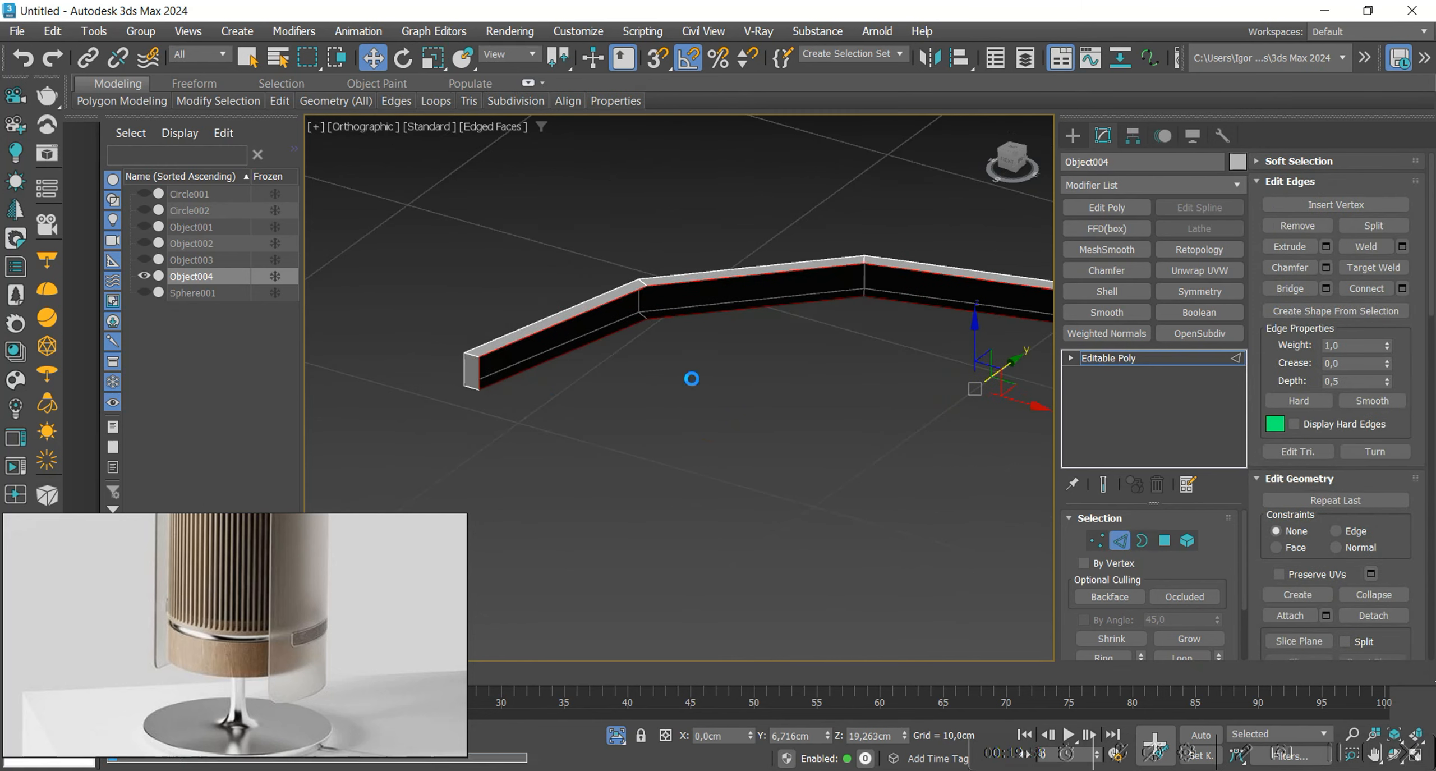
alt+middle_drag(481, 371, 672, 429)
scroll(847, 418, up, 5)
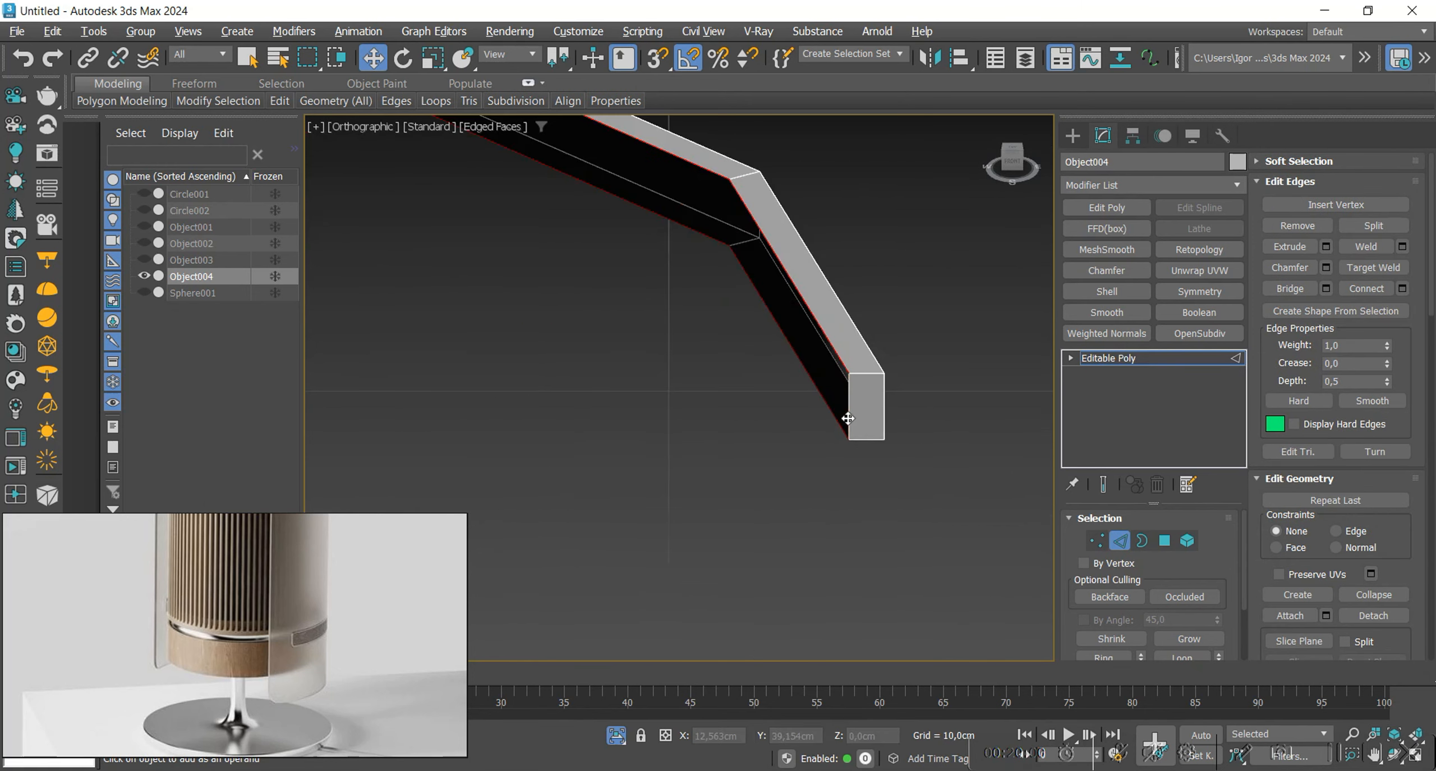
key(2)
key(alt+q)
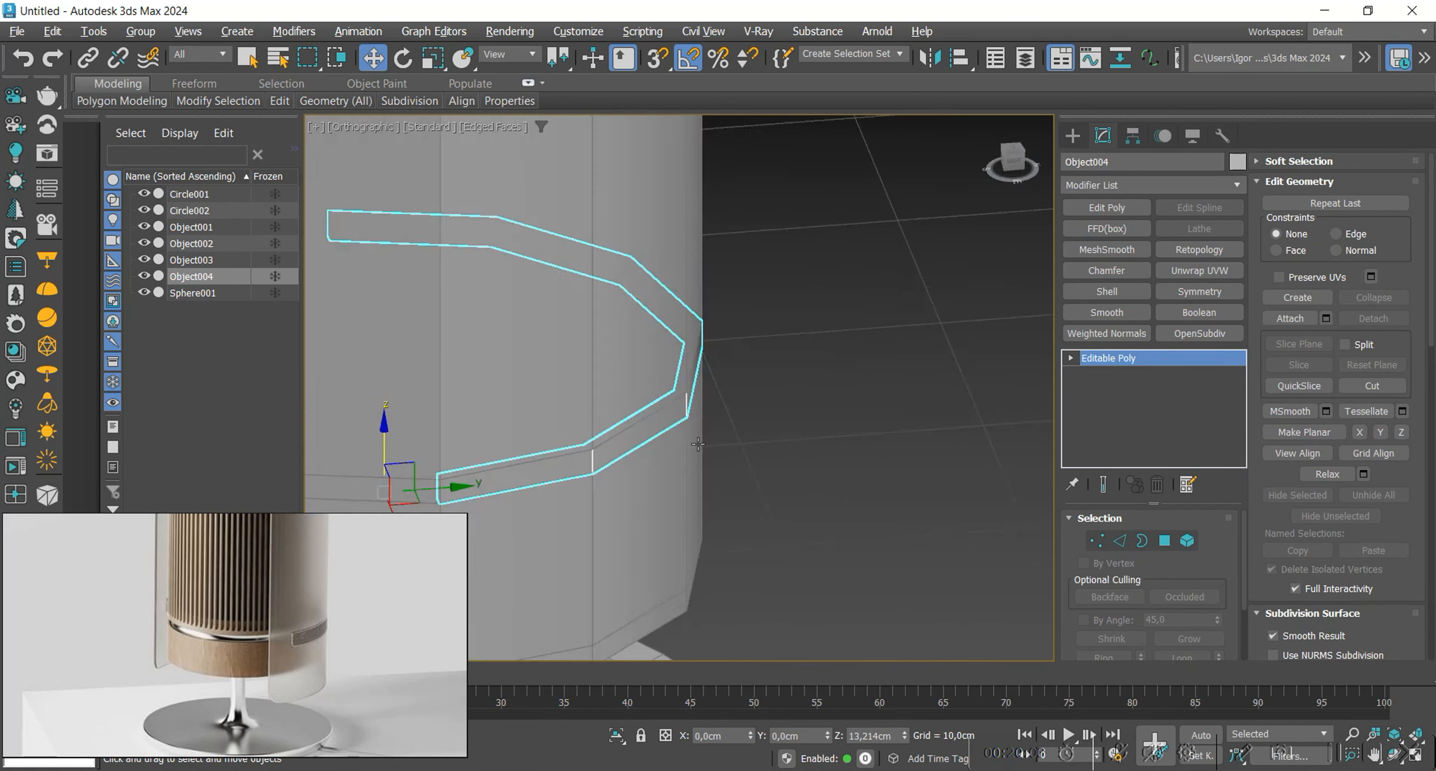
Assign the dark grey custom object color to the slot strip.
click(1237, 162)
click(537, 435)
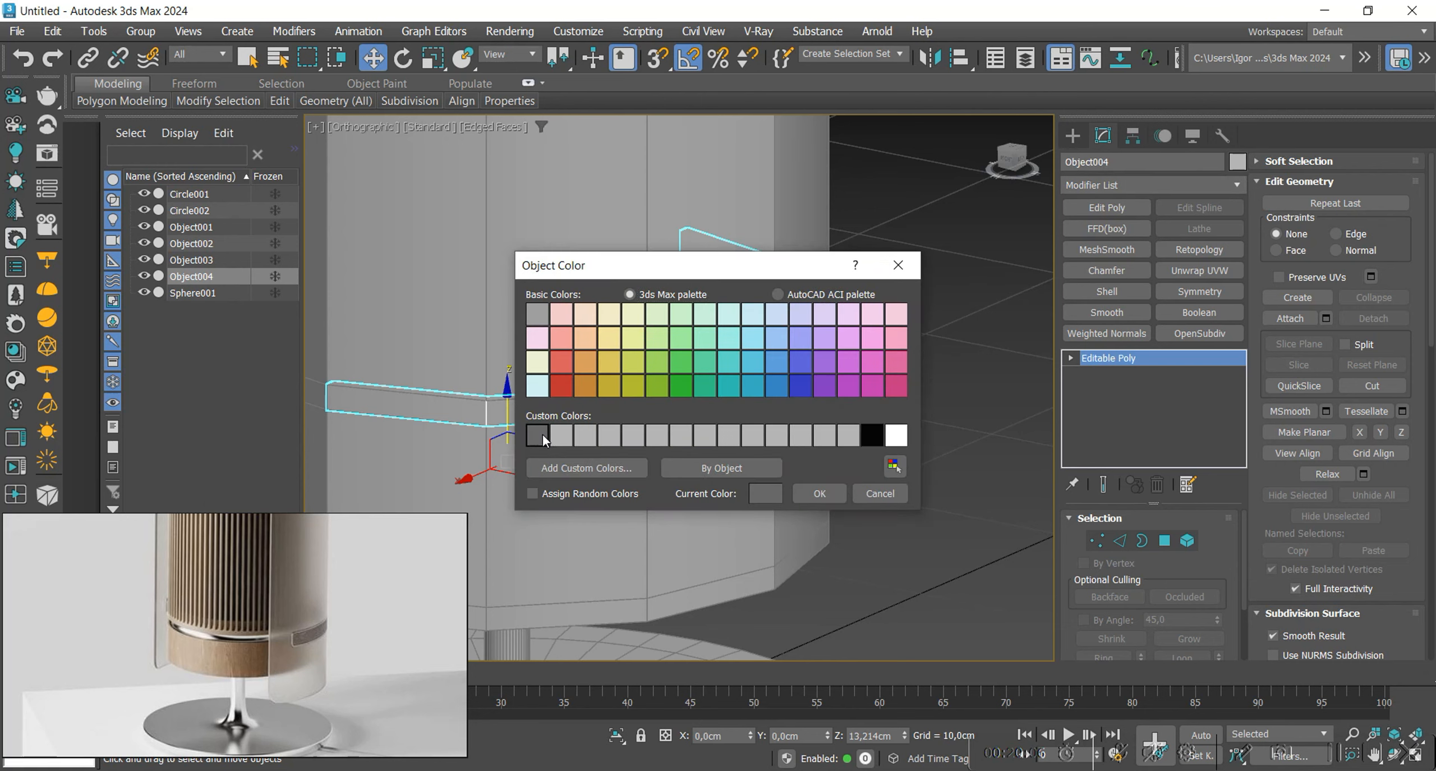
click(869, 494)
scroll(903, 429, down, 5)
Assign the dark grey custom object color to the ring in the lamp body's groove.
click(946, 446)
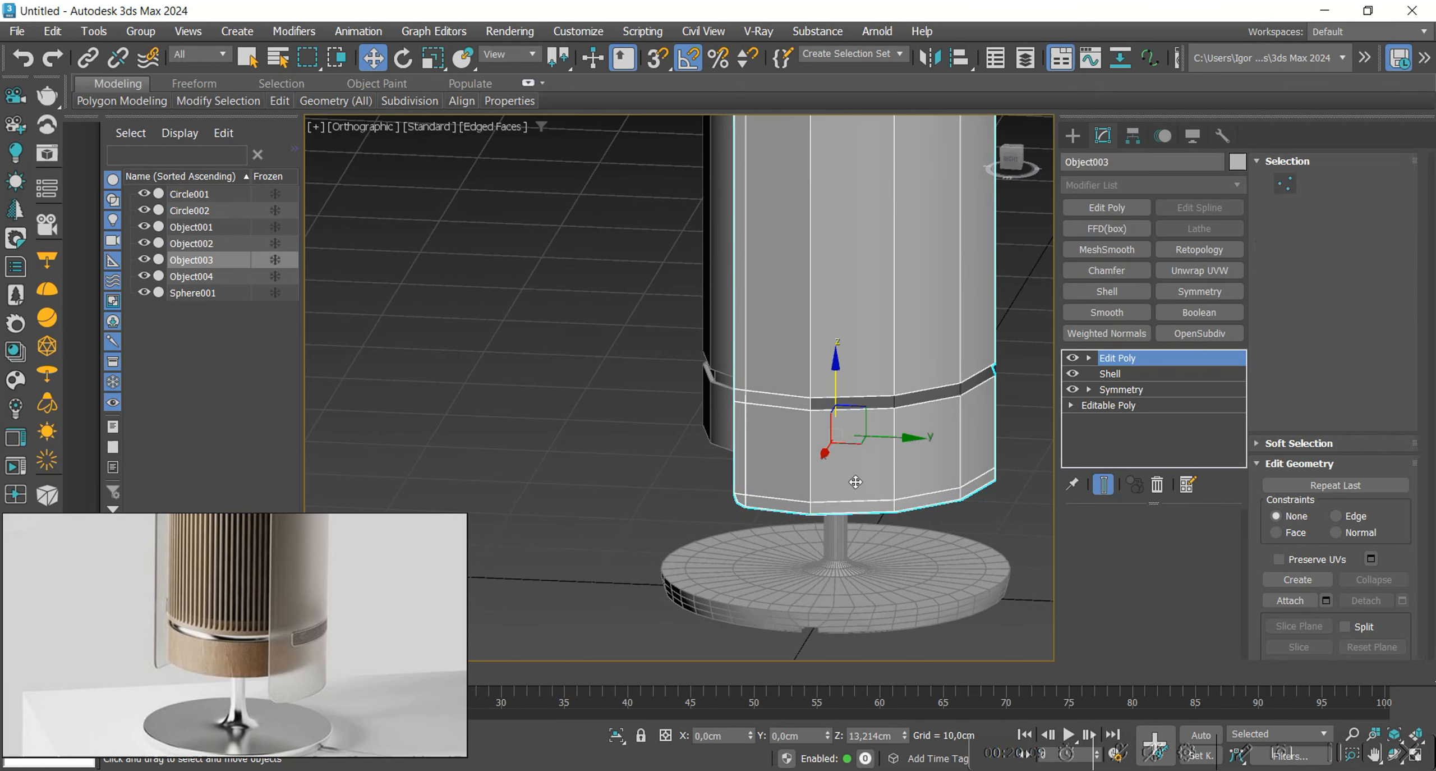
mouse_move(948, 489)
middle_down()
mouse_move(829, 489)
mouse_move(961, 497)
middle_up()
scroll(786, 426, up, 4)
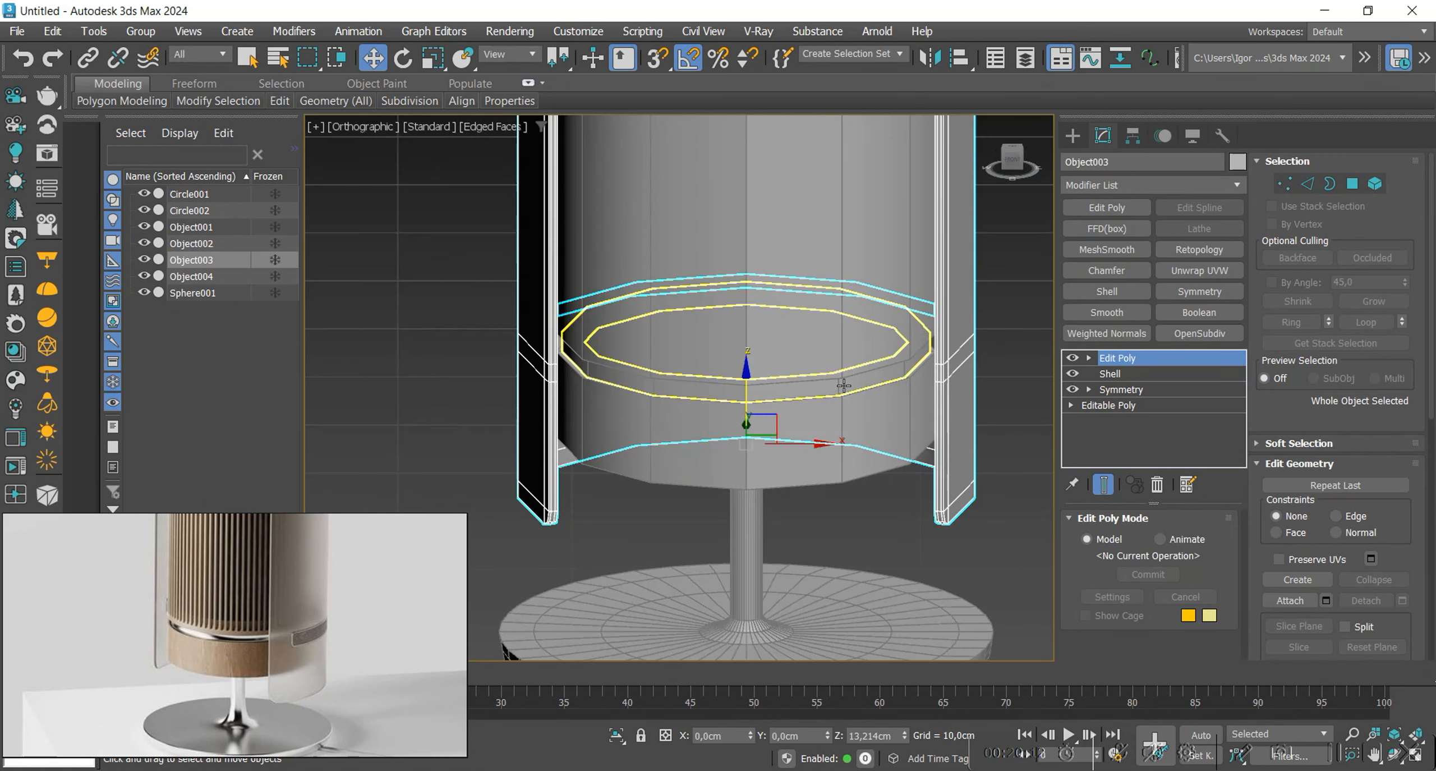
click(808, 434)
alt+middle_drag(808, 435, 830, 432)
click(1237, 163)
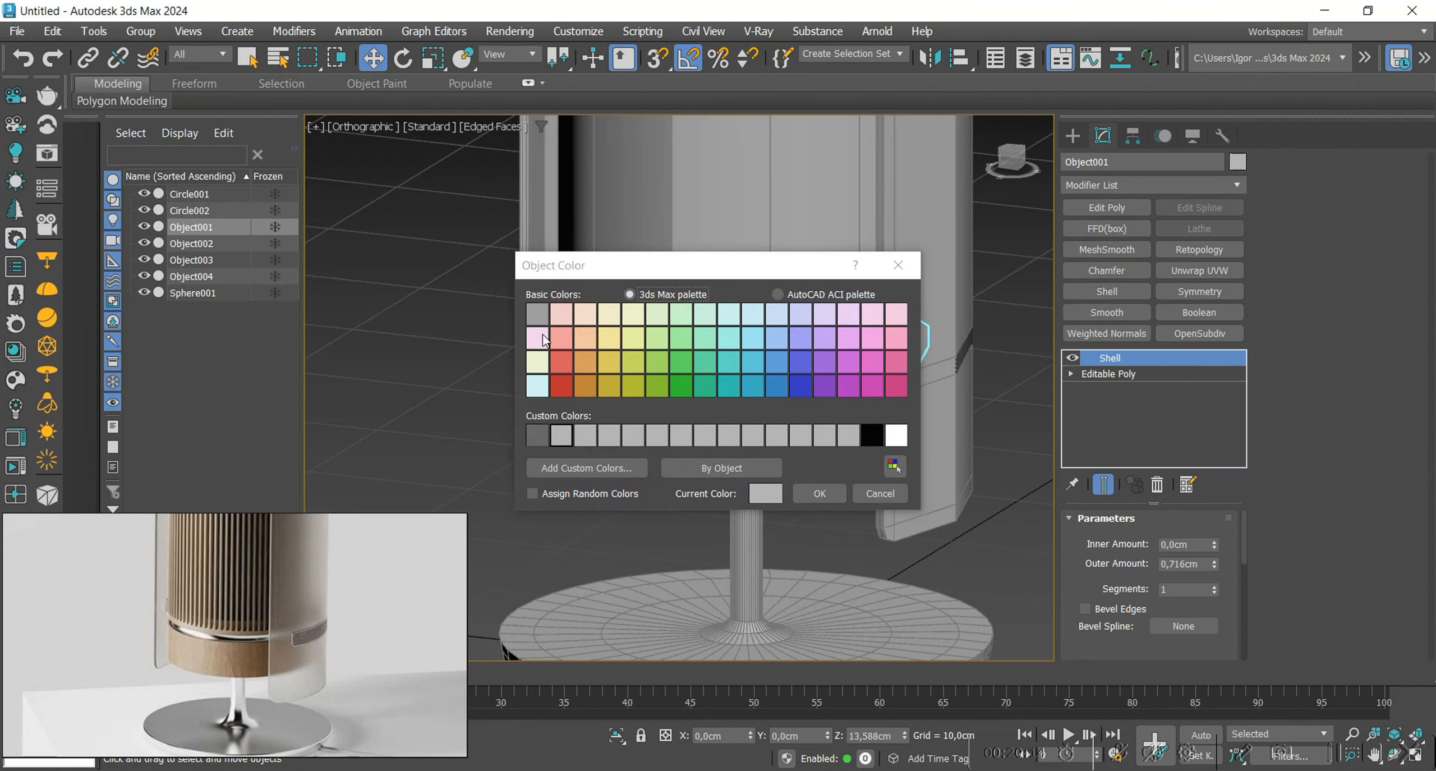
click(820, 493)
key(F4)
scroll(655, 518, up, 3)
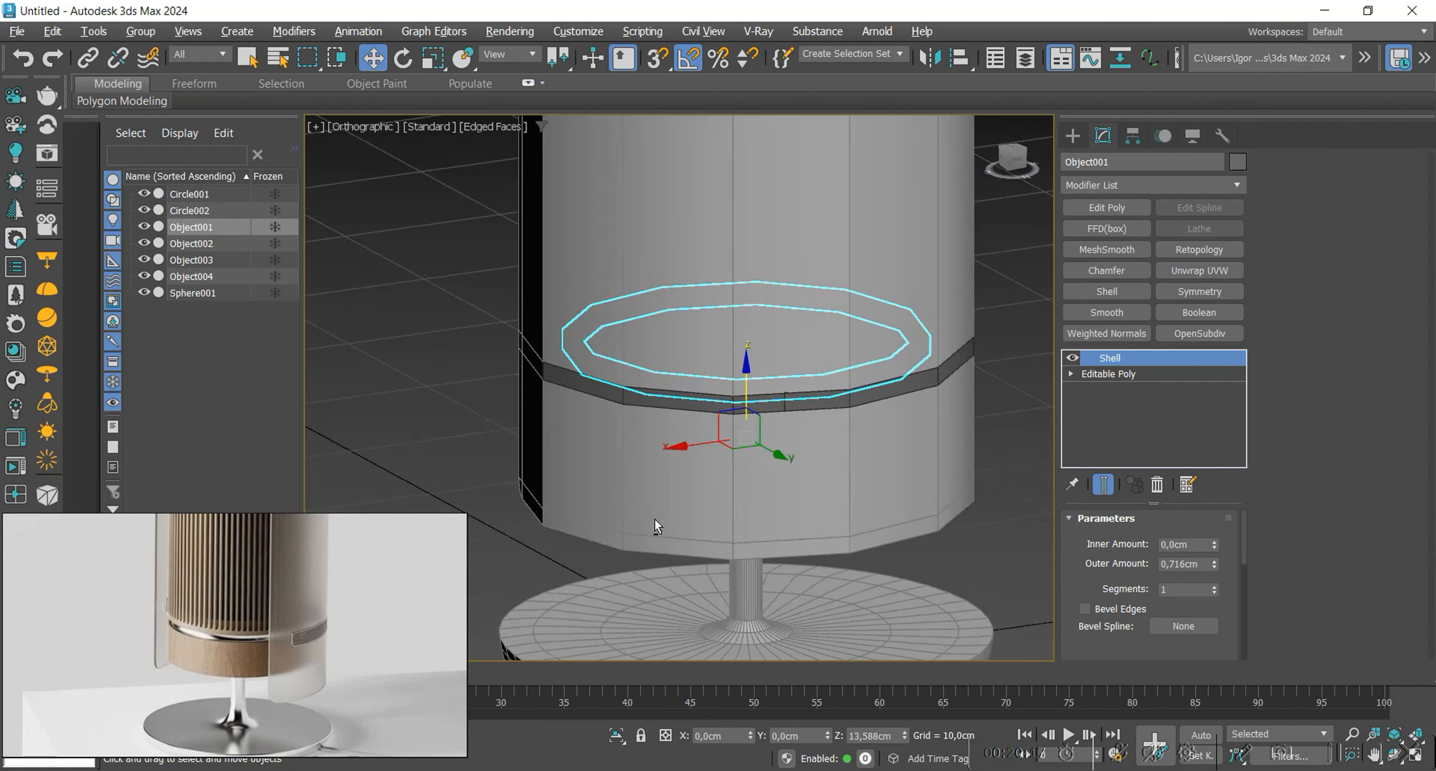
In the Right view, move the outer shade's vertices along the slot's lower edge down about 1.03 cm.
mouse_move(690, 516)
alt+middle_down()
mouse_move(791, 503)
mouse_move(822, 377)
mouse_move(858, 460)
alt+middle_up()
key(F4)
click(822, 376)
click(1013, 159)
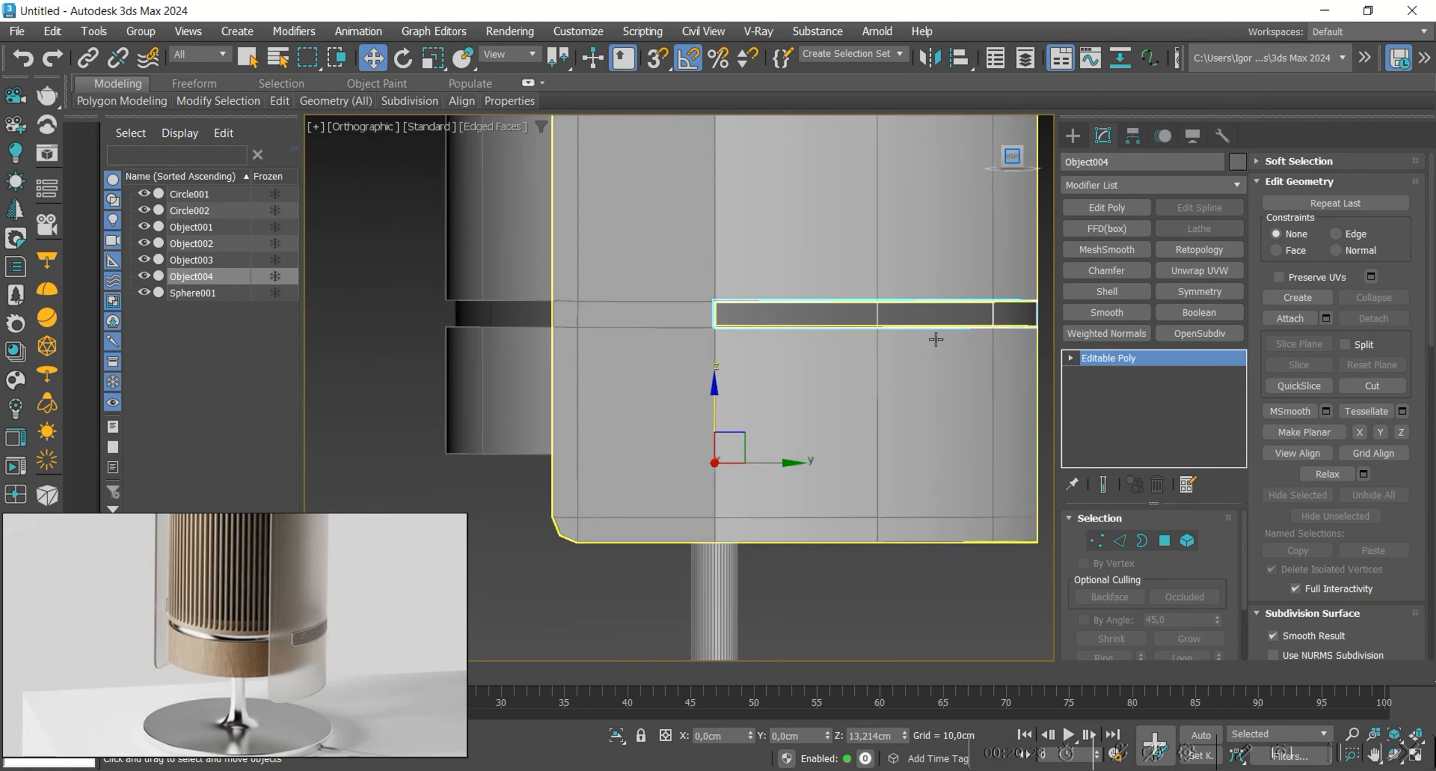
click(794, 414)
key(F3)
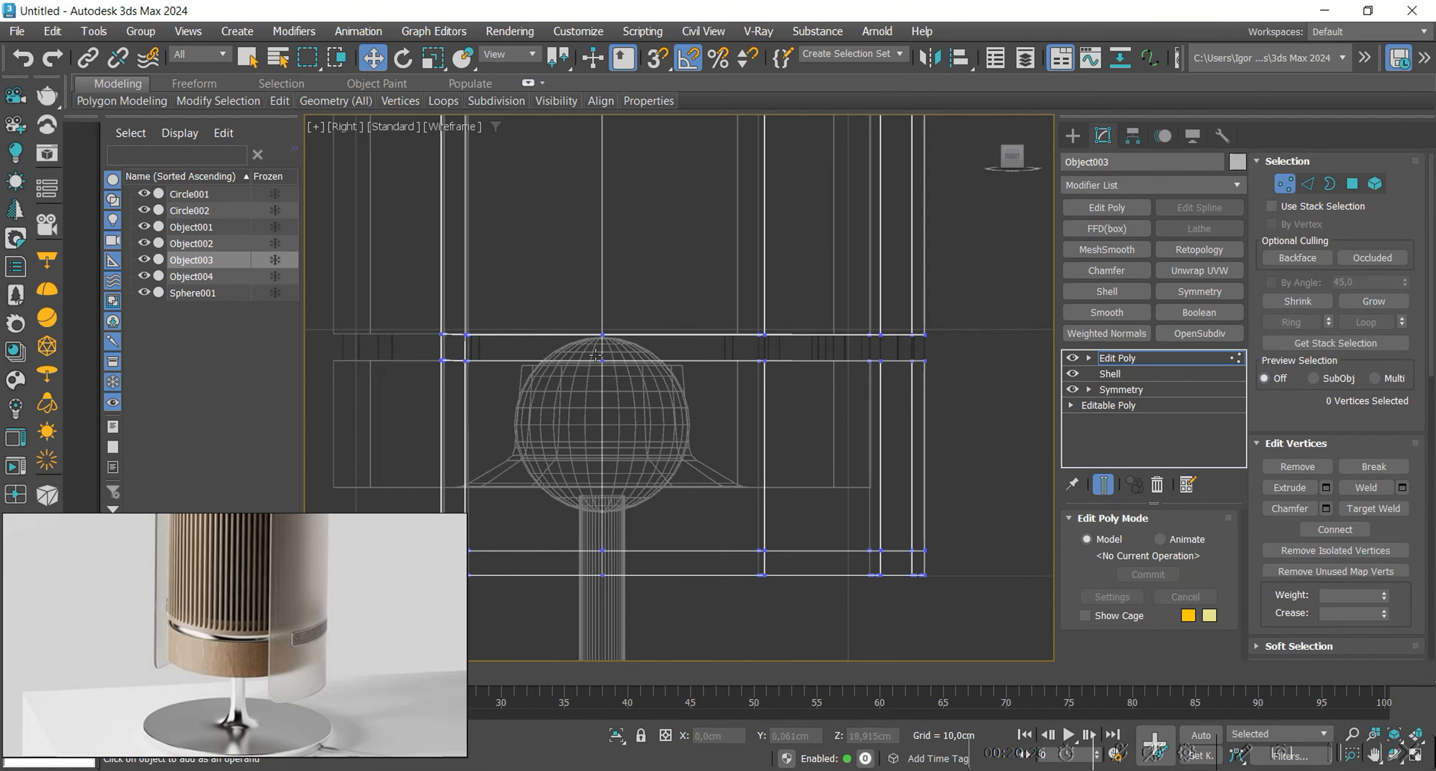
drag(404, 375, 405, 376)
key(F3)
middle_drag(671, 419, 679, 427)
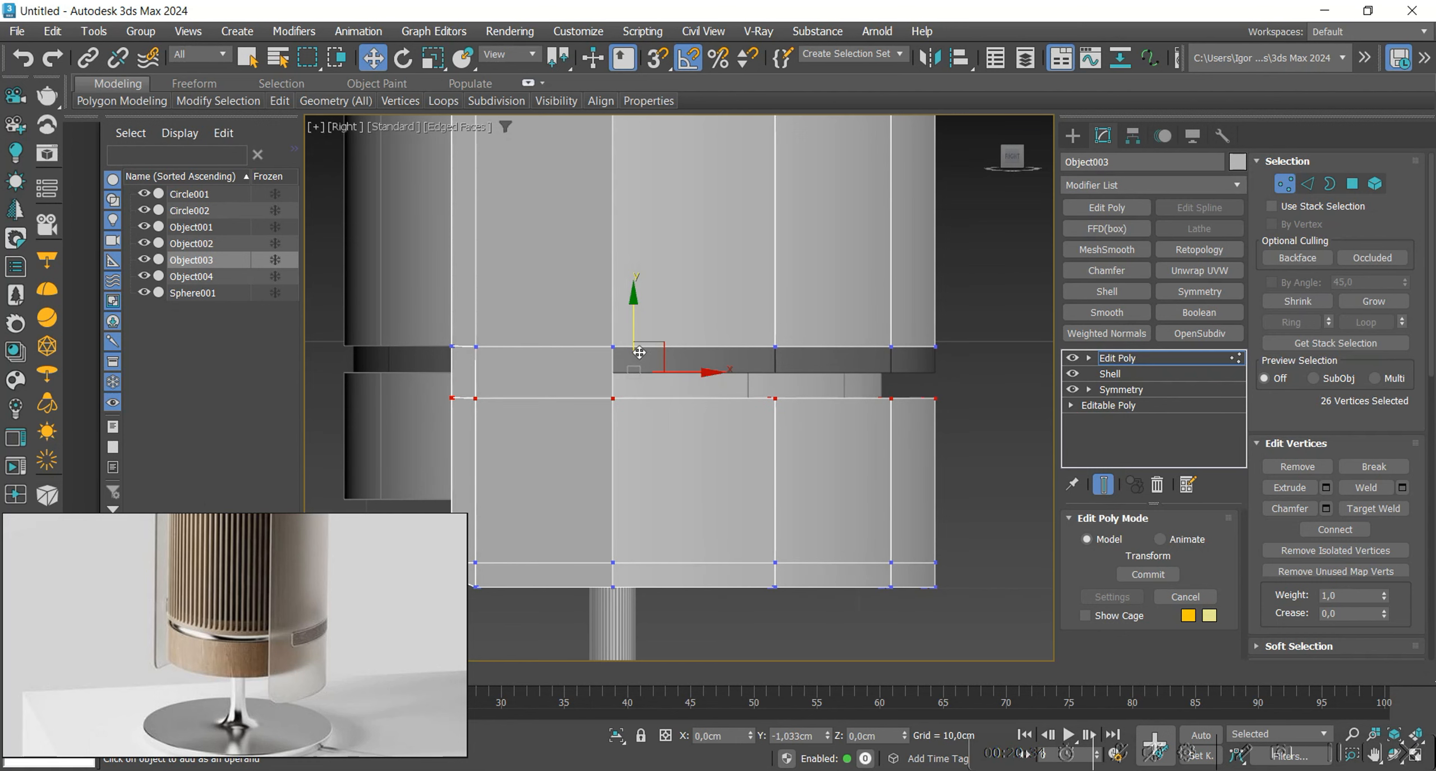
click(1124, 361)
Snap the strip's lower vertices down to the lower edge of the shade's slot, and clear the selection.
click(898, 363)
key(F3)
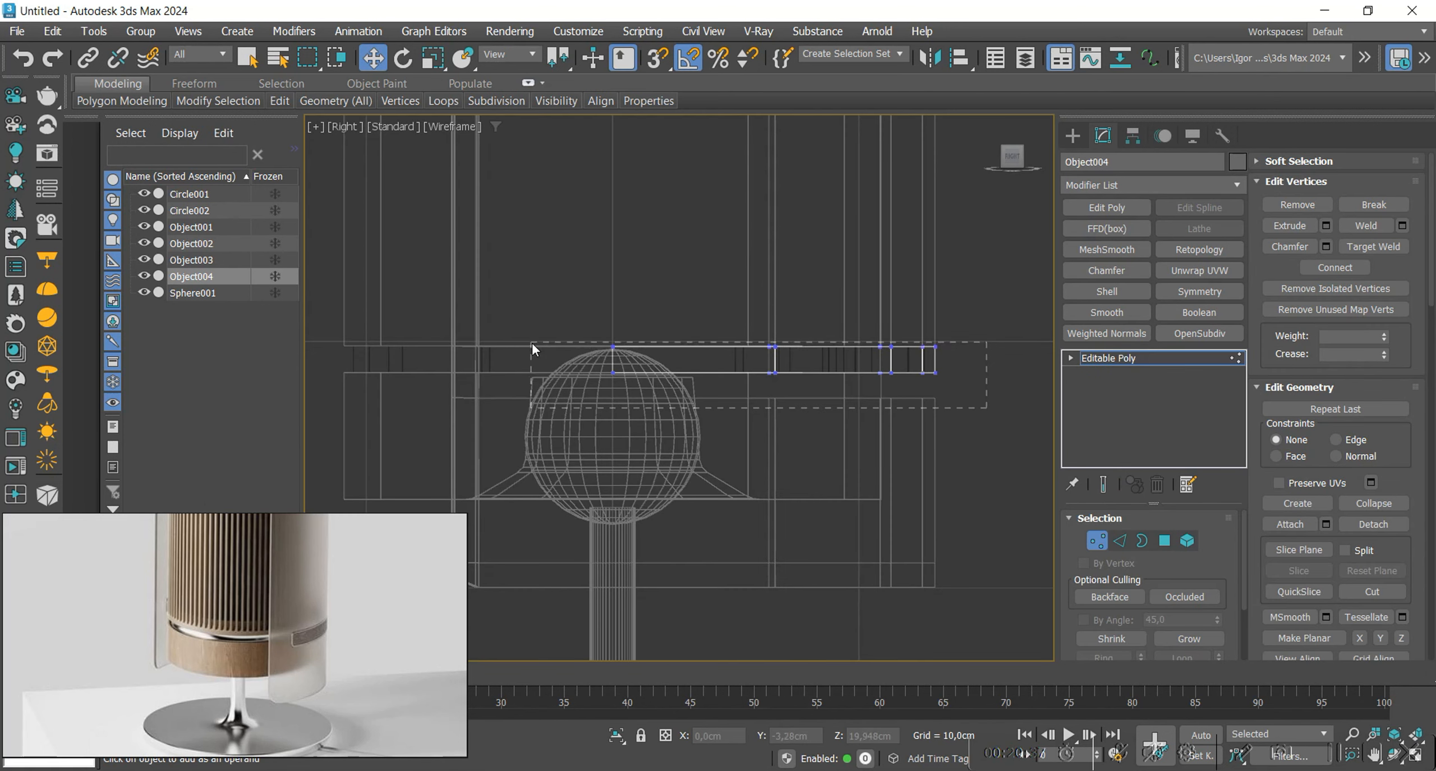
key(F3)
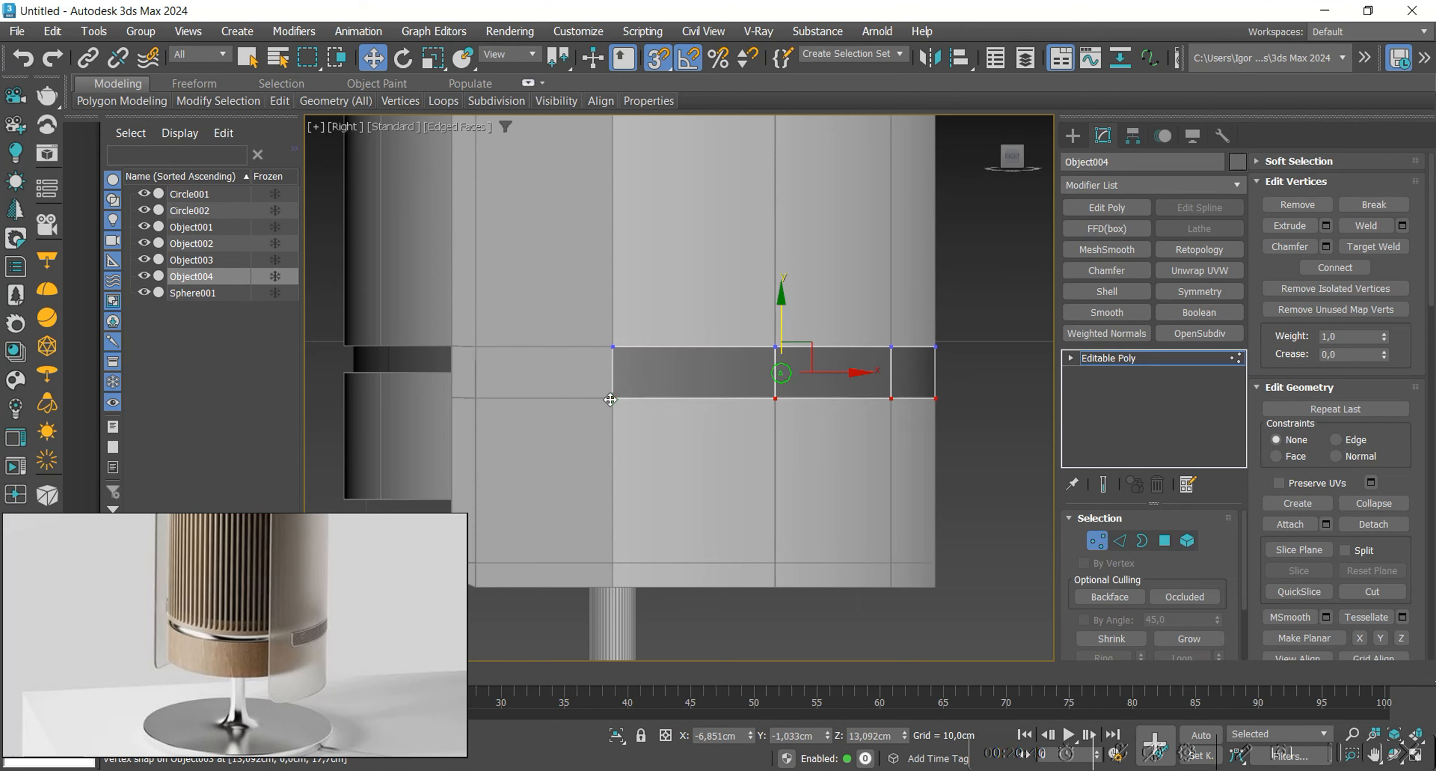
key(1)
key(F4)
mouse_move(761, 453)
alt+middle_down()
mouse_move(892, 470)
mouse_move(853, 550)
mouse_move(803, 375)
alt+middle_up()
scroll(803, 375, down, 3)
click(899, 465)
Switch to a perspective view and isolate the cylindrical lamp body with its edges displayed.
key(p)
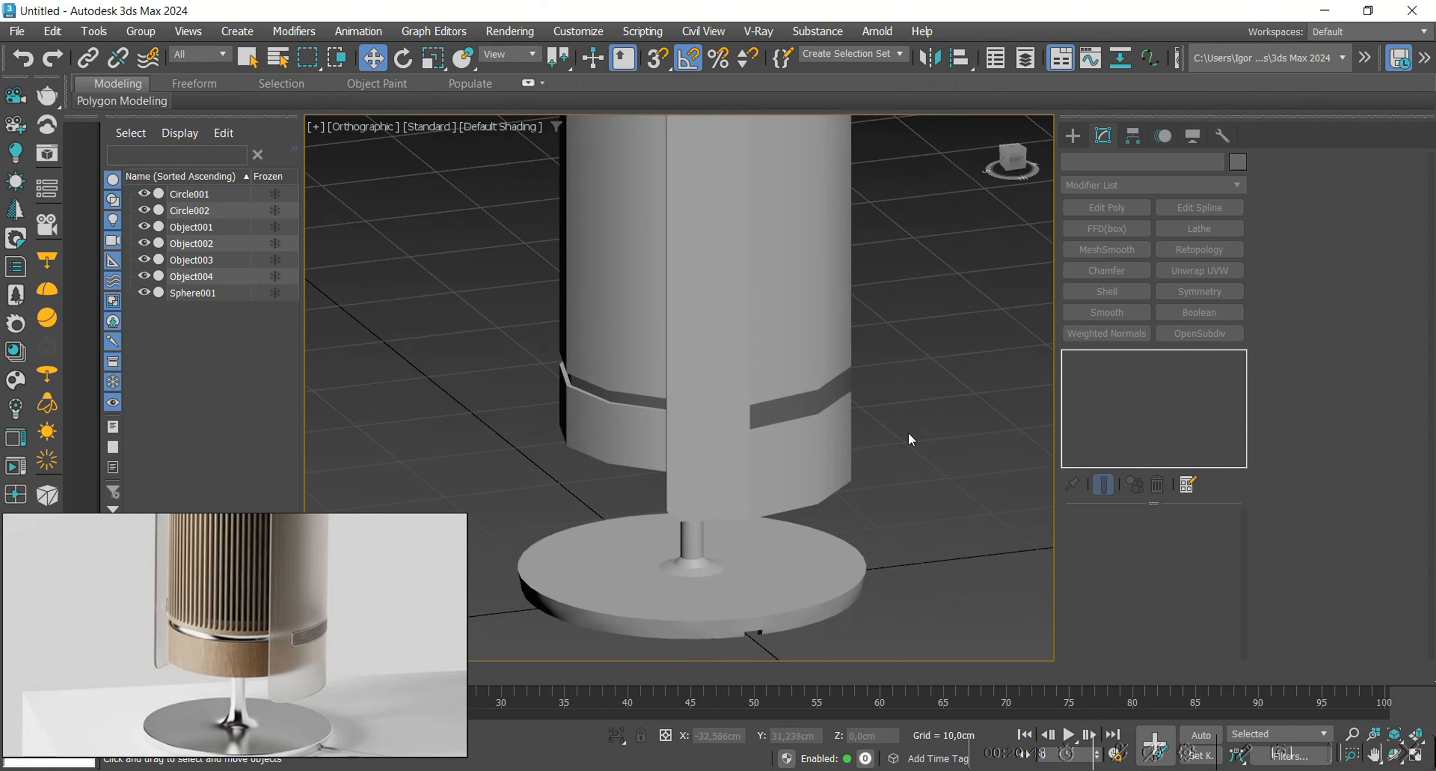
scroll(913, 429, up, 2)
scroll(914, 431, down, 3)
click(779, 483)
click(845, 547)
mouse_move(845, 547)
alt+middle_down()
mouse_move(871, 539)
mouse_move(780, 536)
mouse_move(961, 536)
mouse_move(904, 524)
mouse_move(871, 480)
mouse_move(866, 528)
mouse_move(879, 558)
mouse_move(902, 557)
mouse_move(871, 519)
mouse_move(878, 527)
alt+middle_up()
click(855, 514)
key(alt+q)
key(F4)
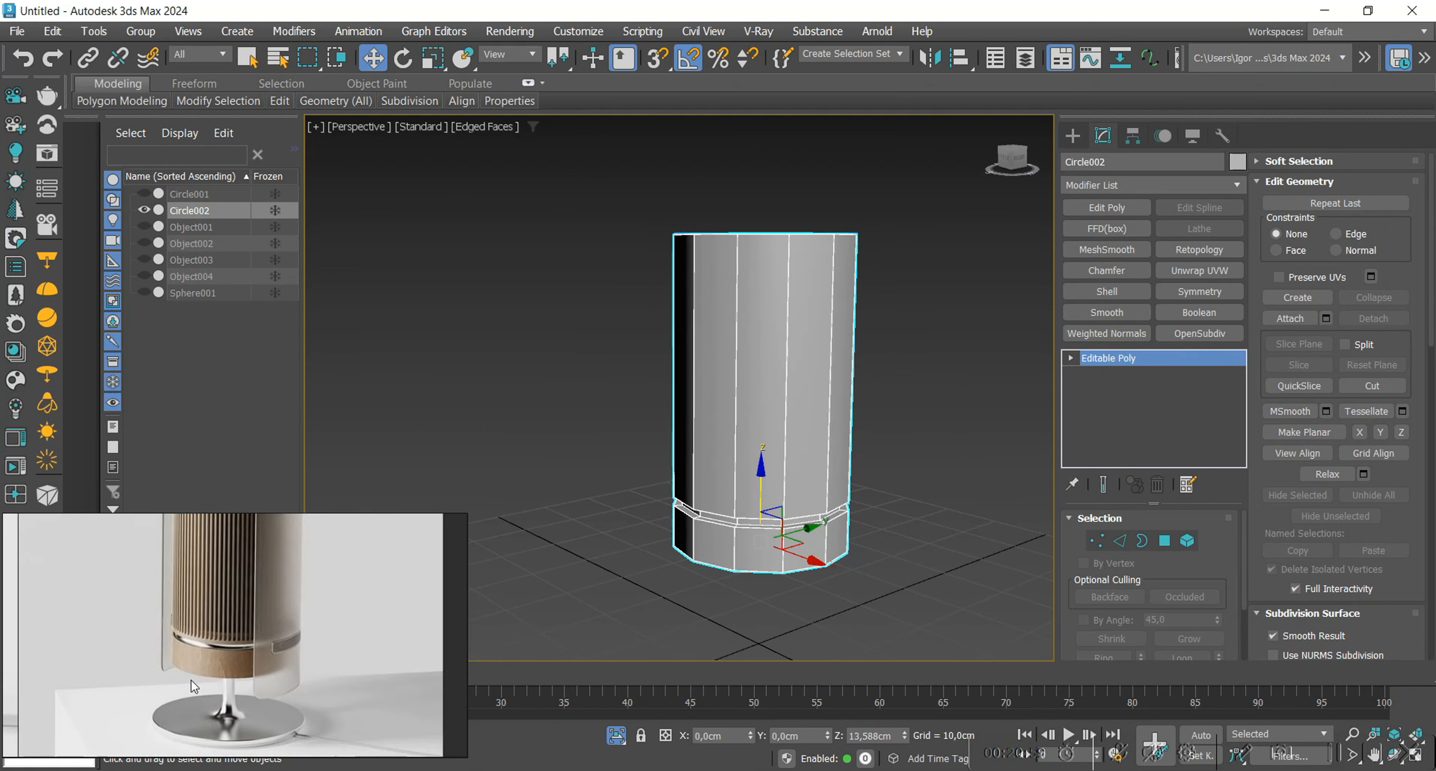
Grow a selection from the body's top cap down to the groove and detach those polygons as a separate object.
scroll(189, 552, up, 2)
alt+middle_drag(766, 461, 843, 426)
scroll(760, 504, up, 3)
click(1164, 540)
scroll(839, 408, down, 3)
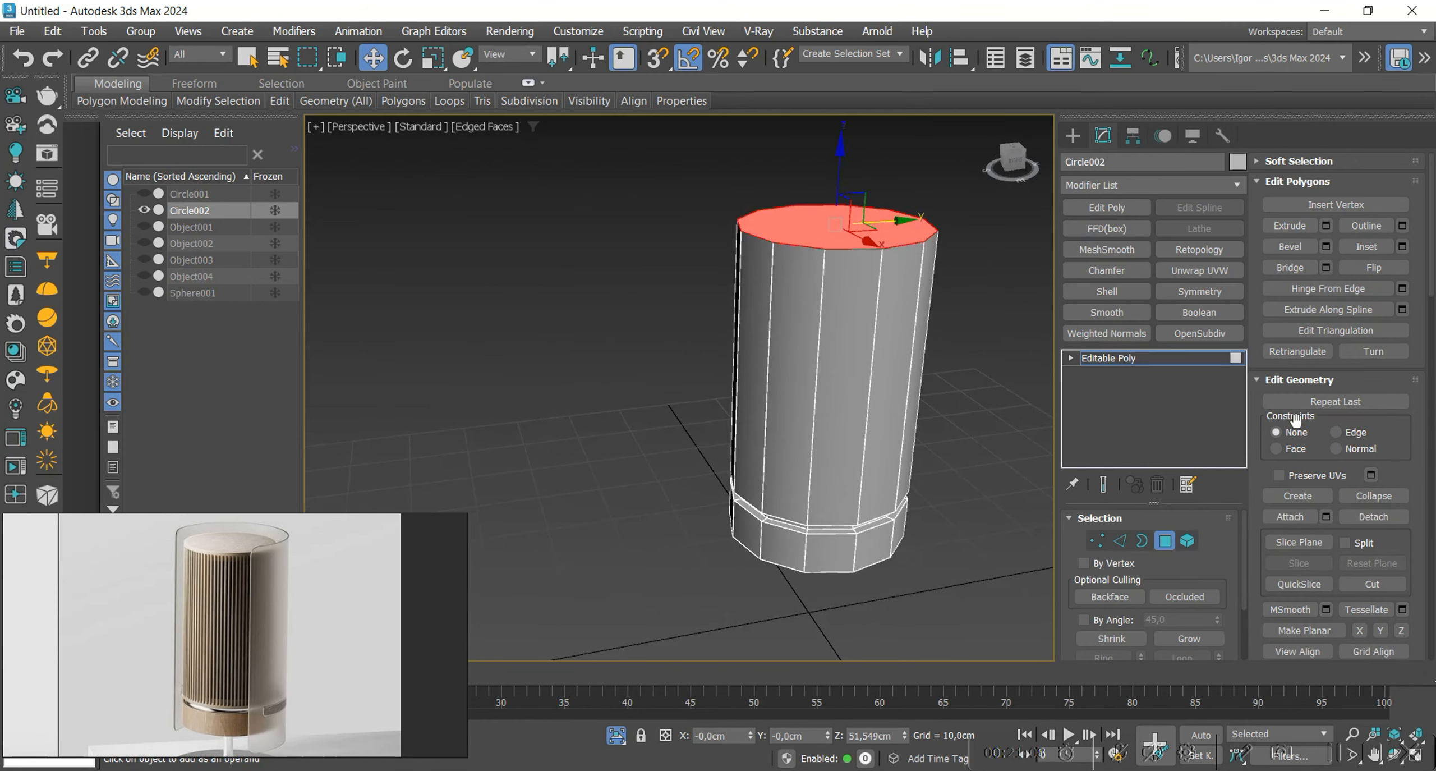
click(1199, 637)
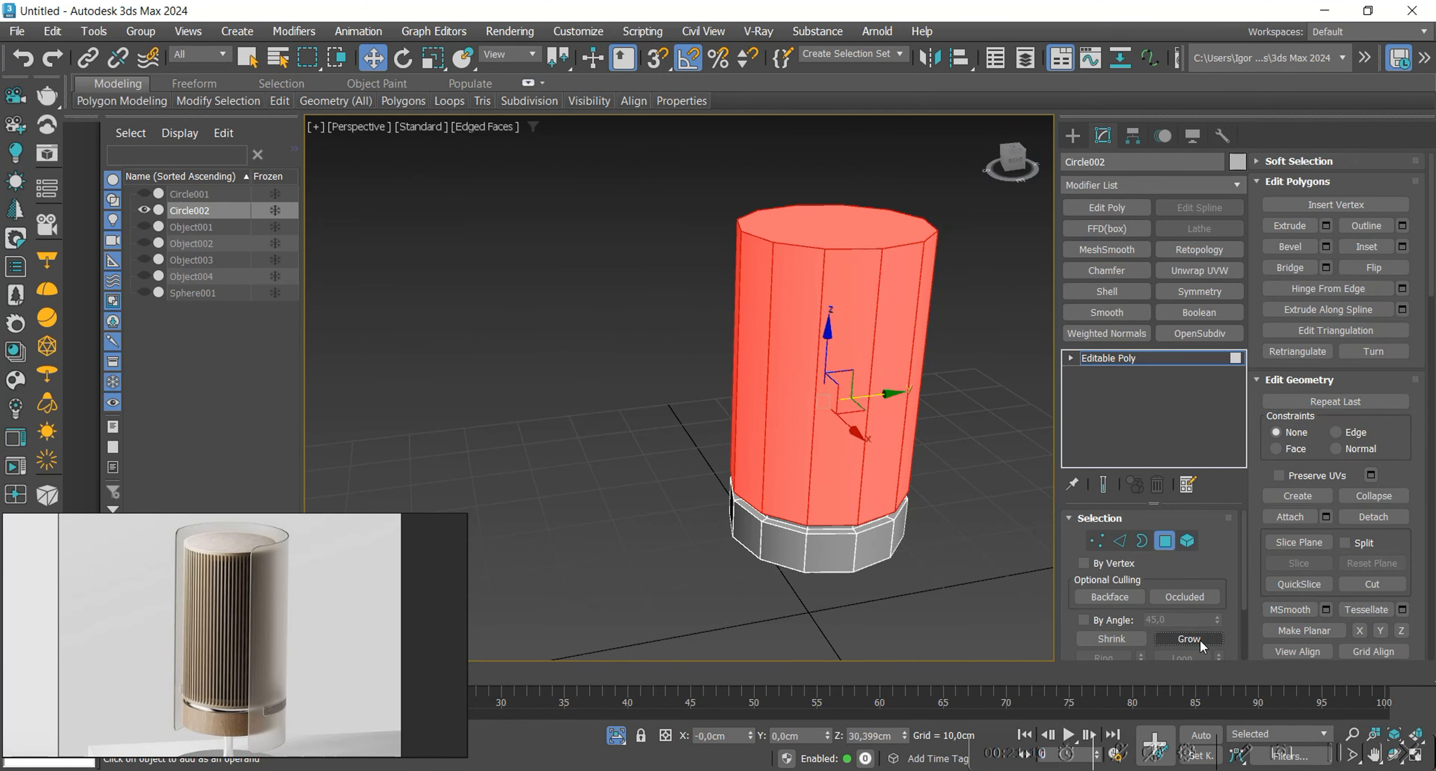
scroll(1045, 588, up, 3)
click(1380, 517)
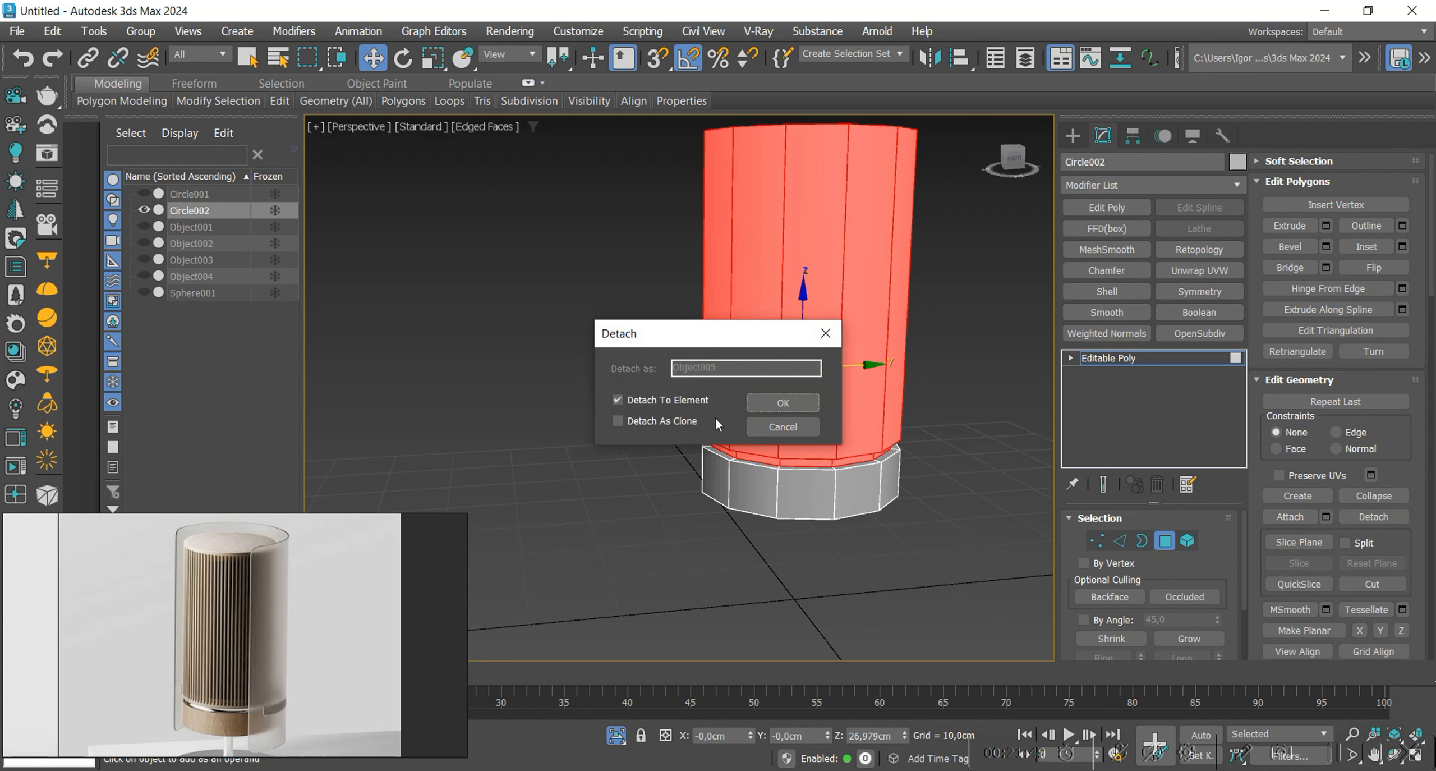
click(795, 400)
Isolate the detached upper part of the lamp body.
click(1103, 358)
click(870, 456)
key(alt+q)
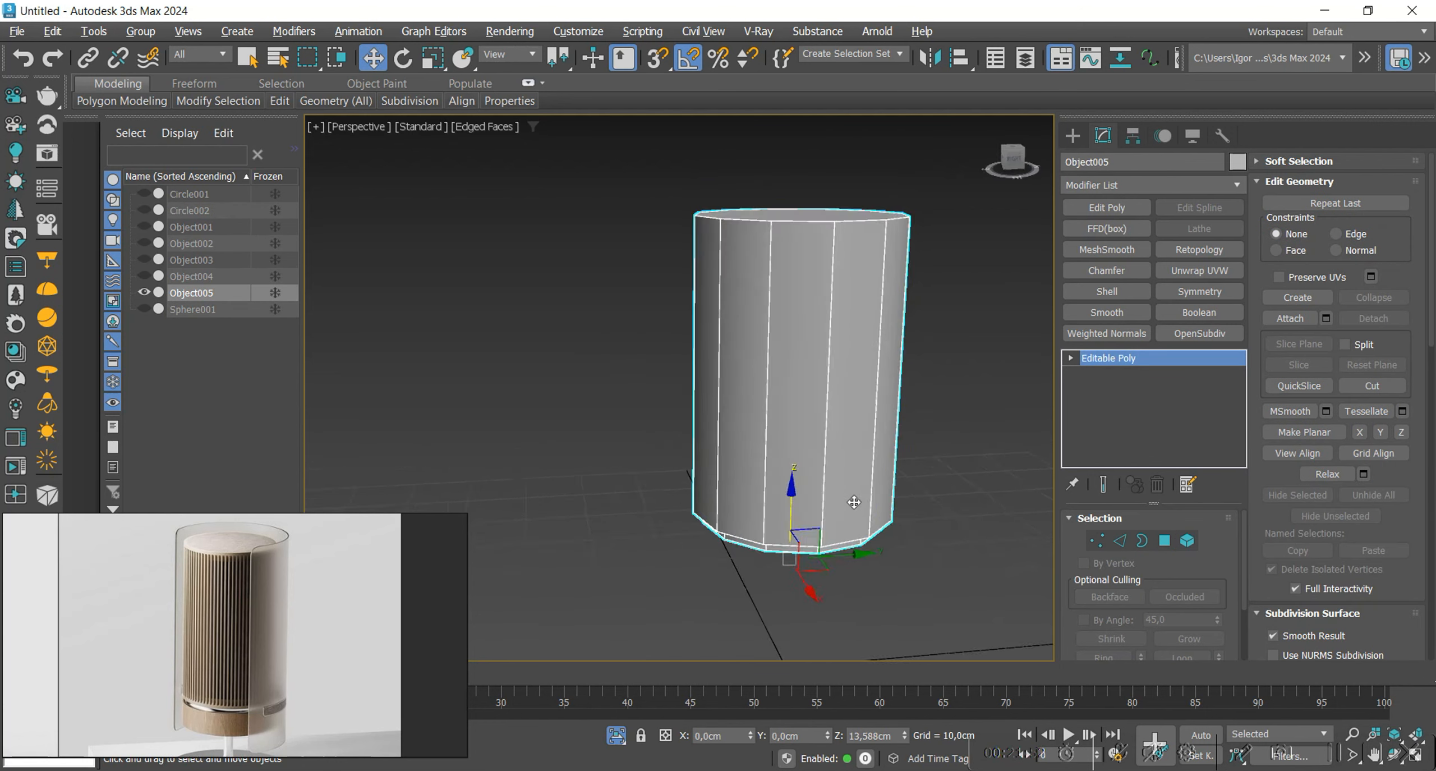
Scale the top cap inward into concentric polygon rings and collapse the innermost one to a central point.
key(4)
click(823, 224)
alt+middle_drag(823, 224, 823, 275)
key(r)
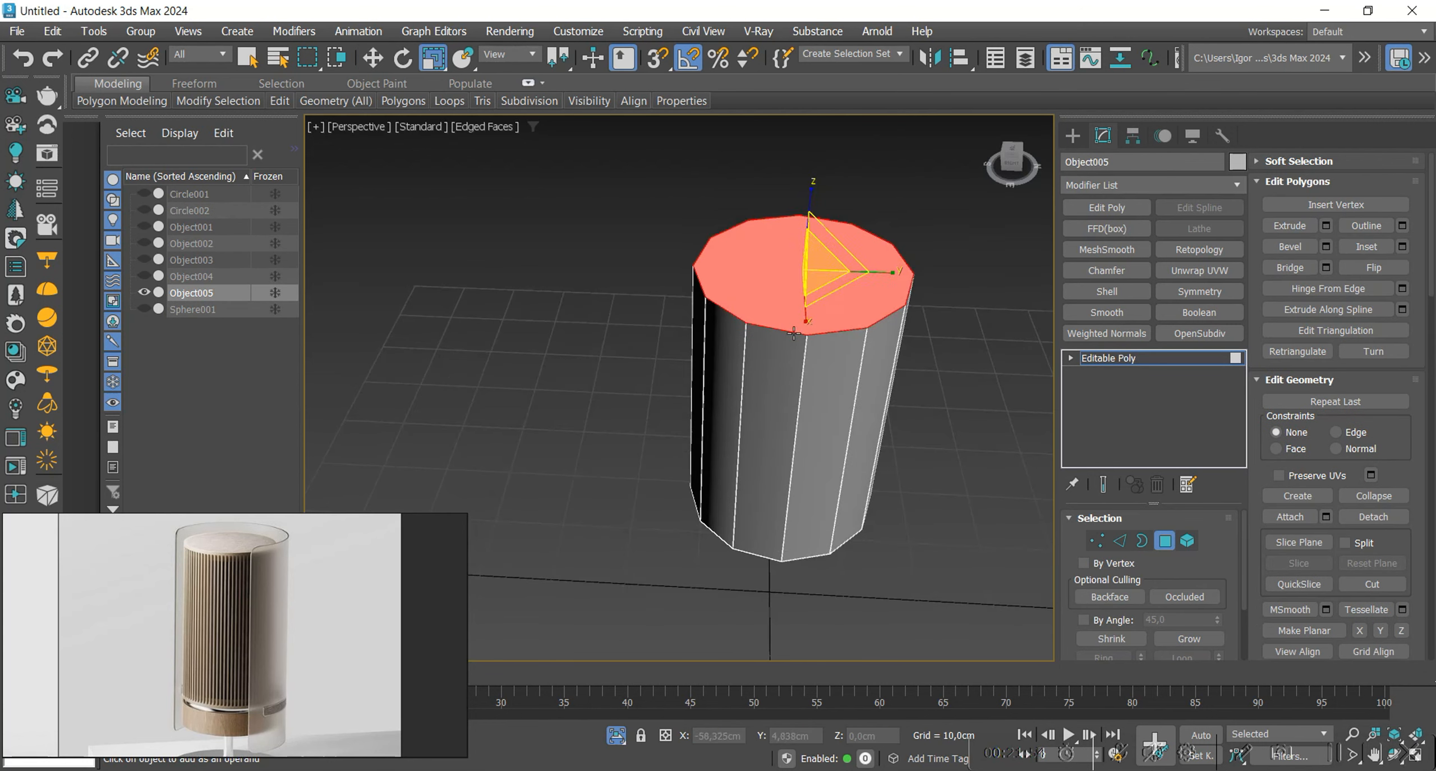
scroll(822, 275, up, 3)
drag(835, 247, 830, 264)
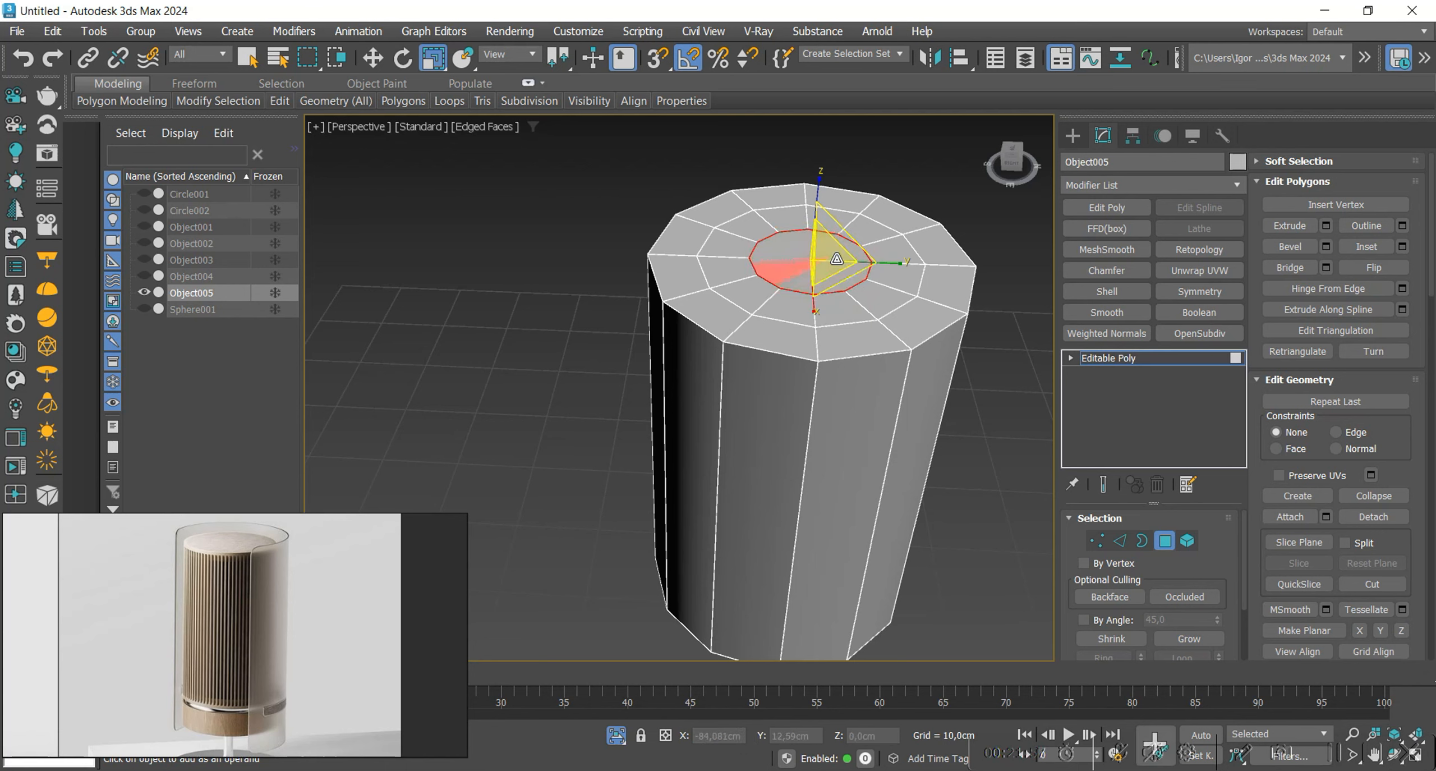
click(1350, 489)
Chamfer the upper body's top and bottom outer edge loops with 1 connecting segment and a small amount.
alt+middle_drag(942, 482, 817, 449)
key(2)
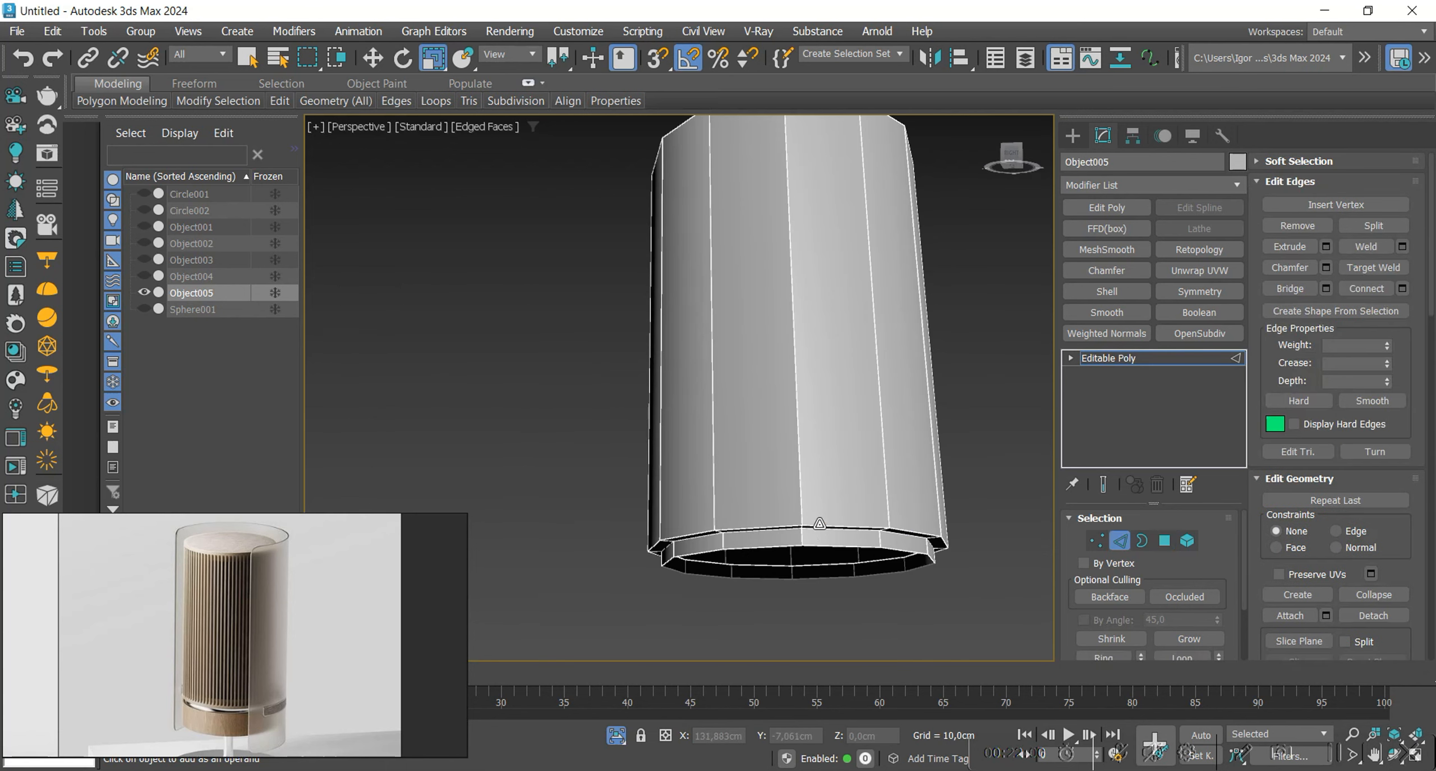
alt+middle_drag(819, 534, 823, 288)
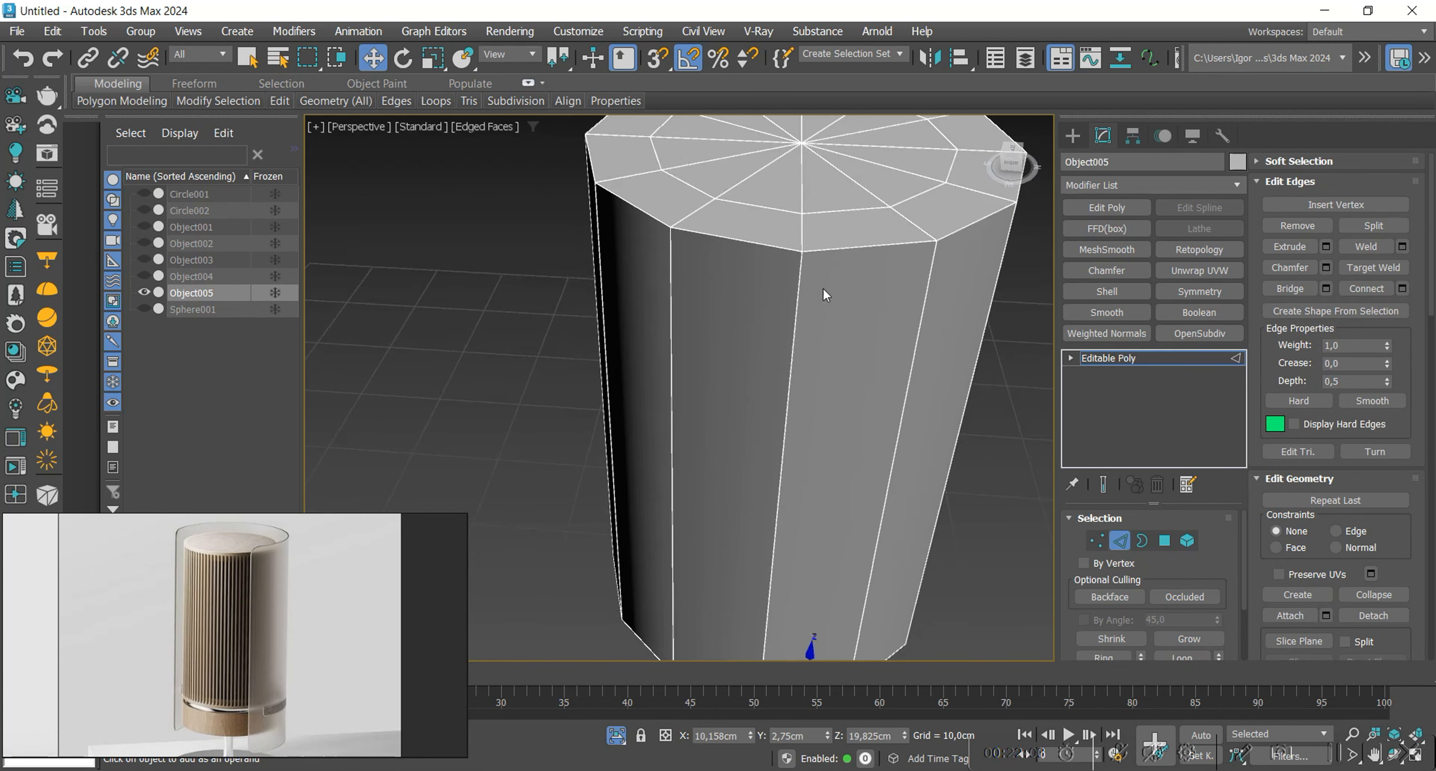
double_click(833, 248)
scroll(832, 247, down, 2)
alt+middle_drag(830, 391, 802, 426)
double_click(880, 478)
key(ctrl+shift+c)
scroll(802, 426, up, 3)
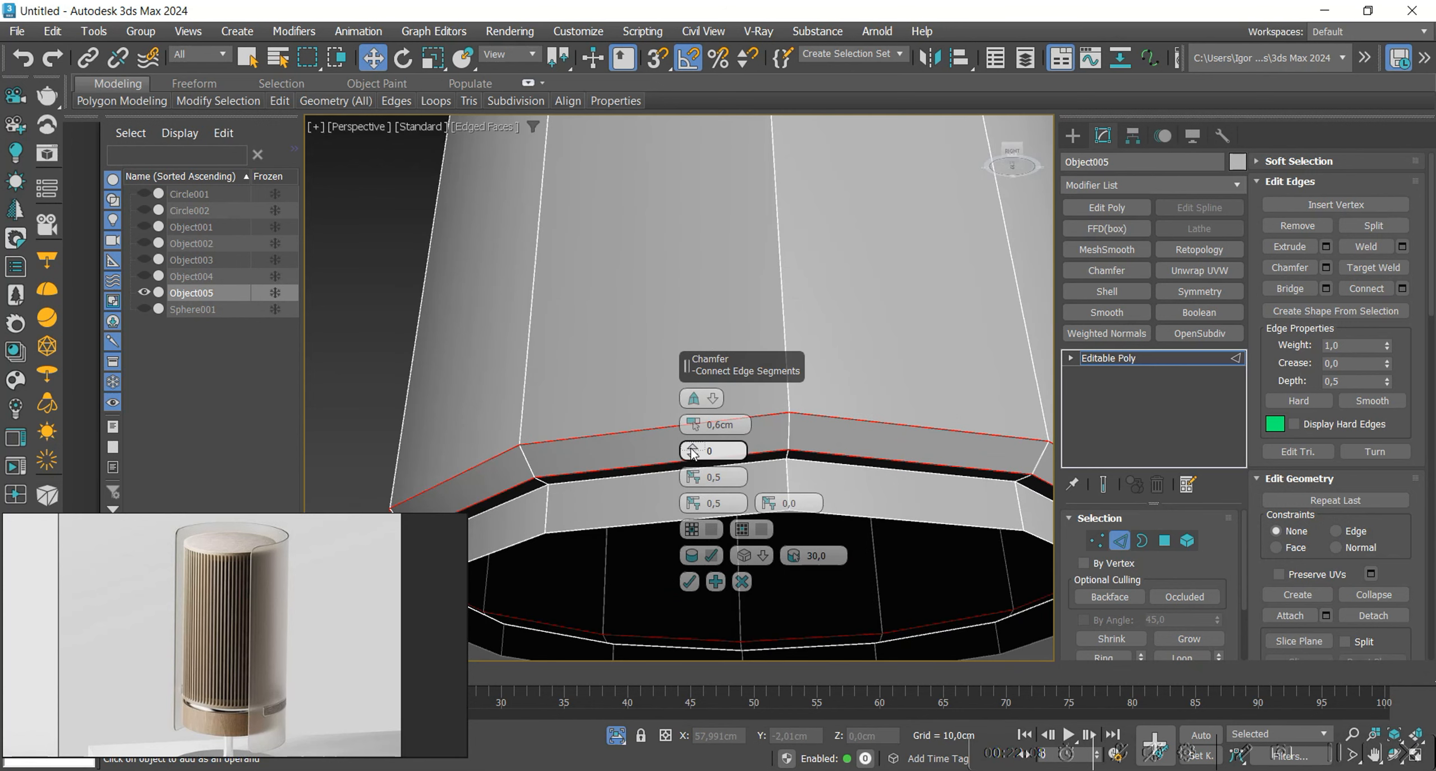
click(691, 448)
drag(692, 424, 695, 448)
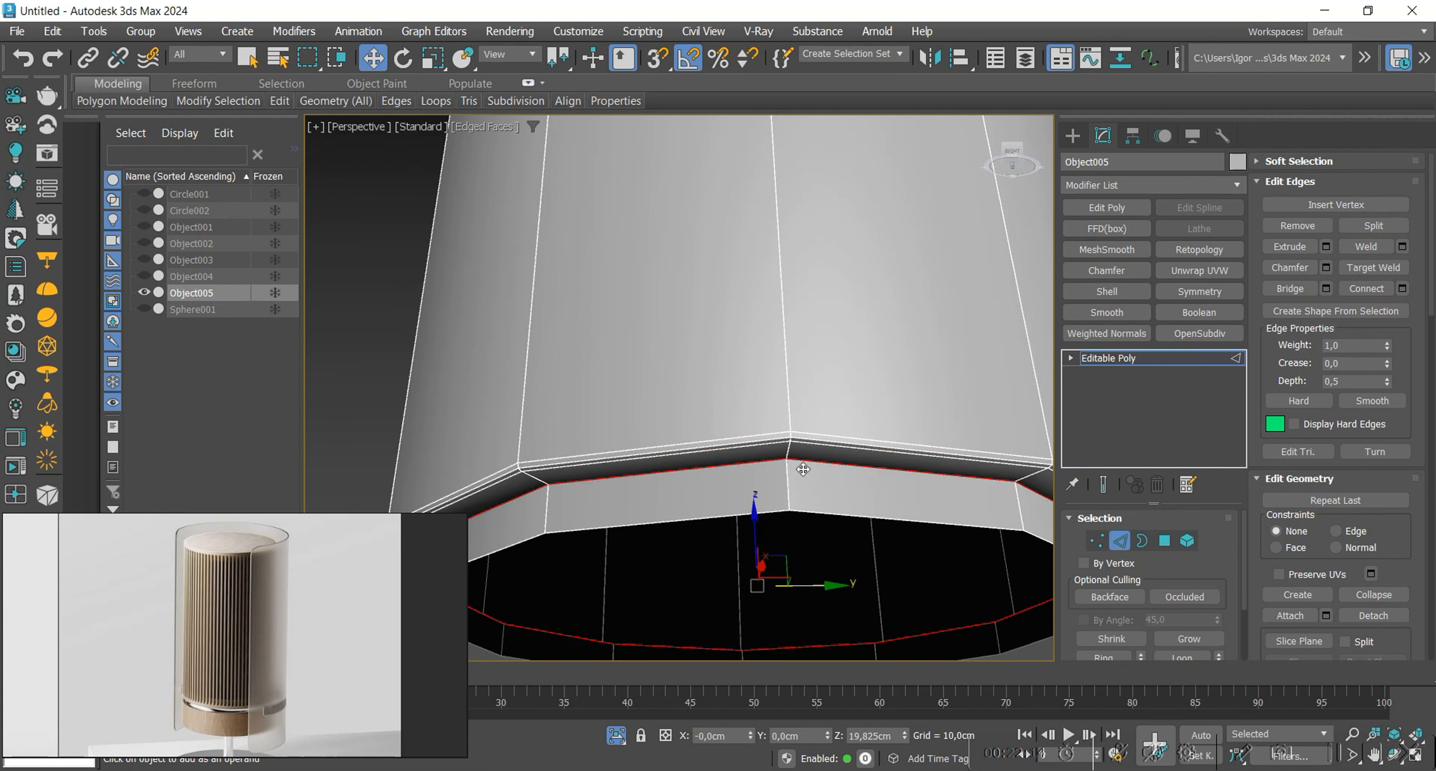
Chamfer the inner corner edge loop under the upper body by 0.551 cm with 1 segment.
key(ctrl+shift+c)
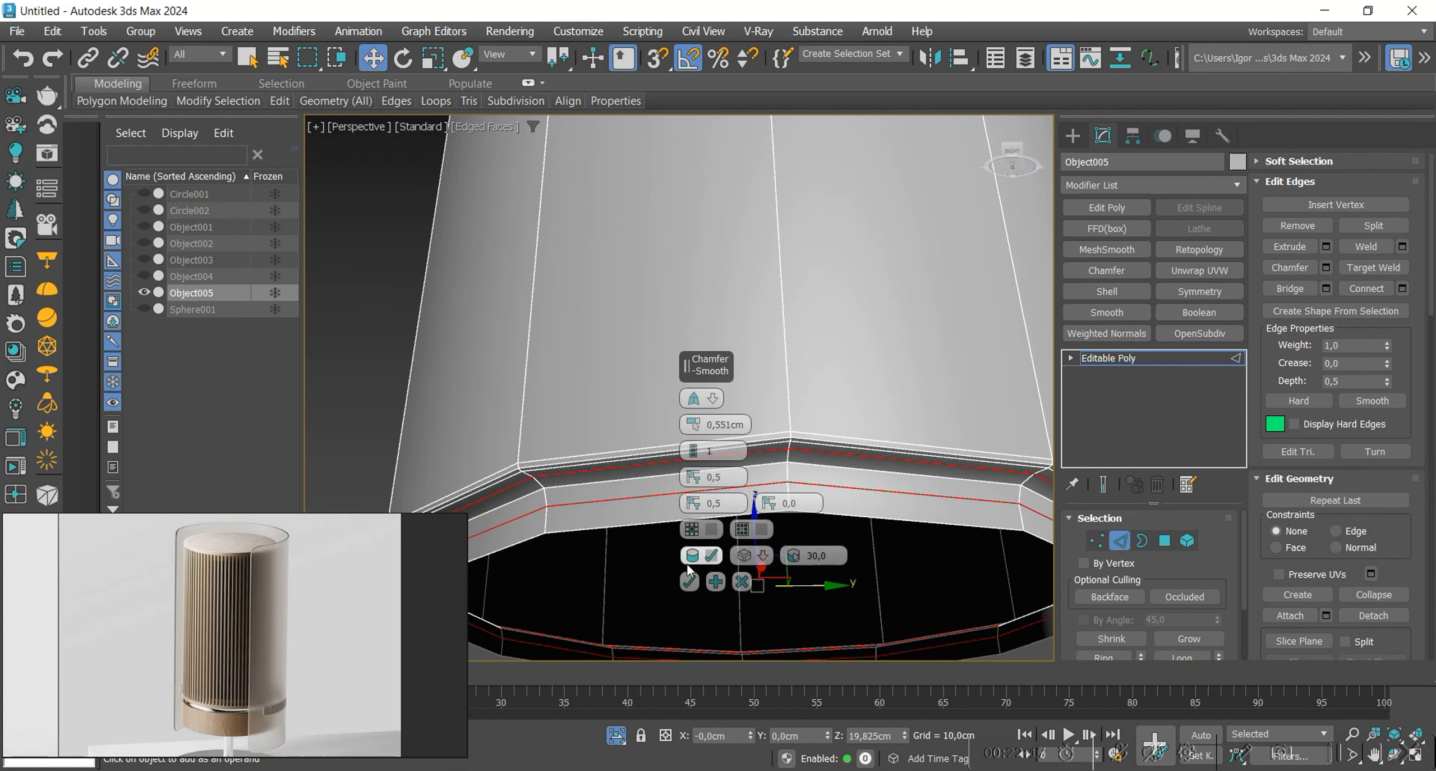
click(690, 581)
Connect the upper body's vertical side edges with several evenly spaced horizontal loops.
scroll(697, 576, down, 7)
alt+middle_drag(757, 505, 767, 561)
scroll(721, 475, up, 3)
click(728, 456)
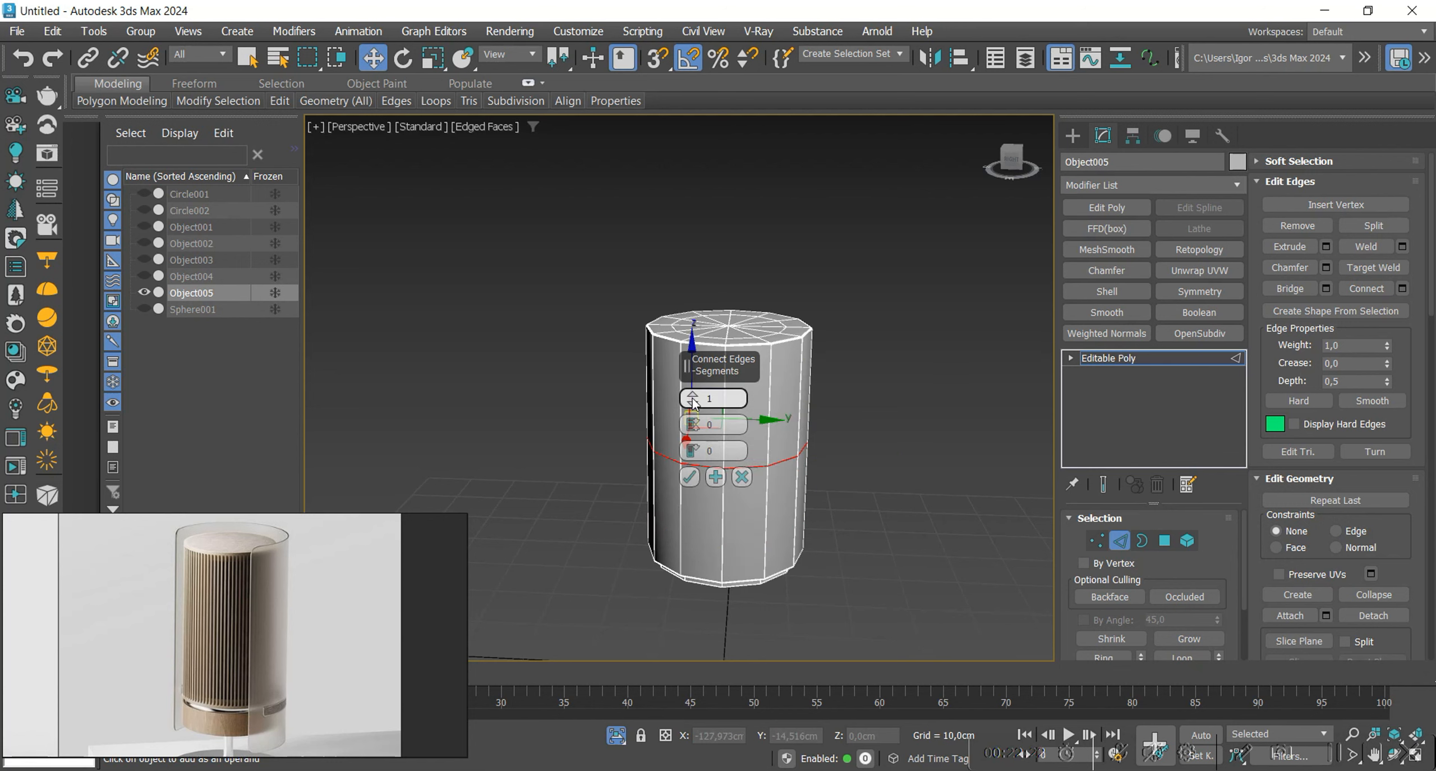
click(689, 476)
key(2)
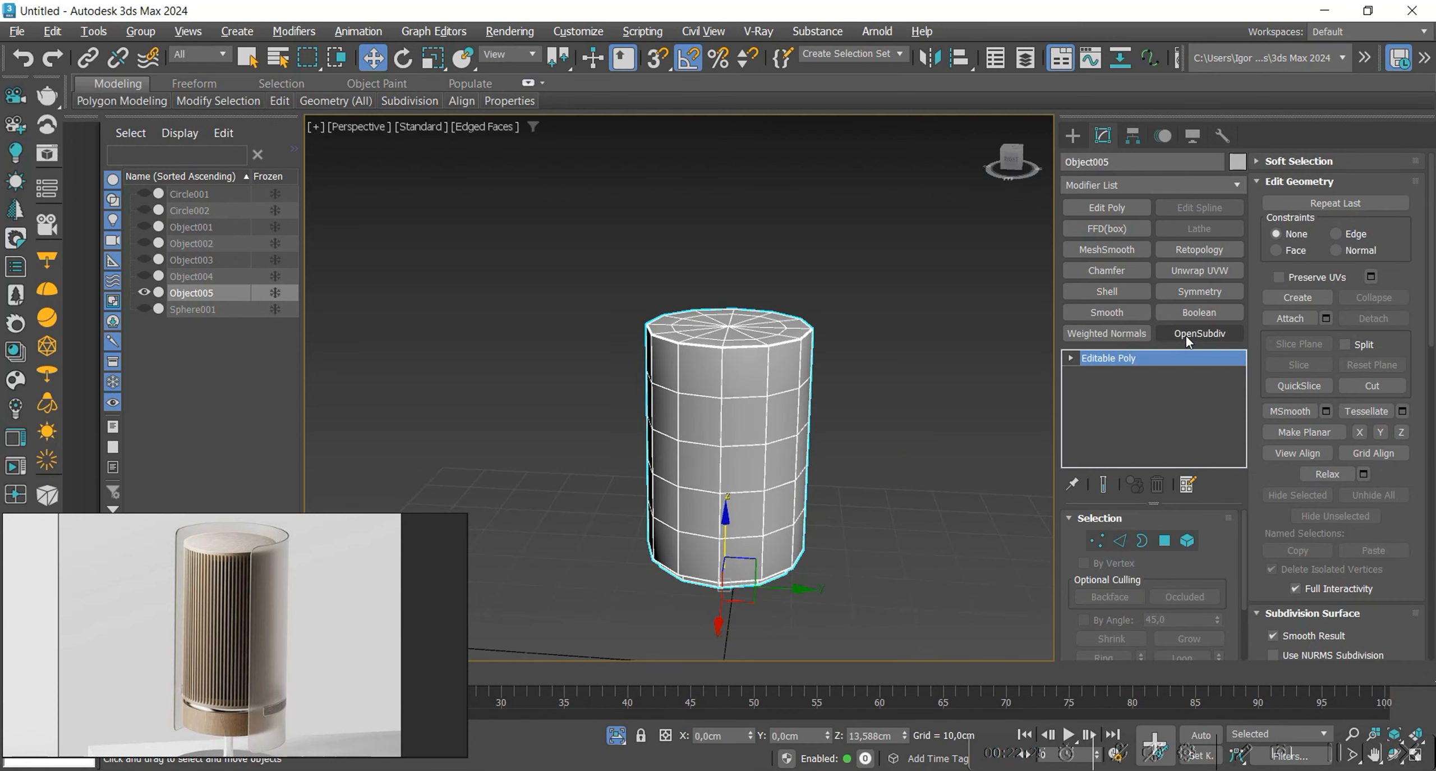
Apply an OpenSubdiv modifier to the upper body and add an Edit Poly modifier above it at edge level.
click(1188, 334)
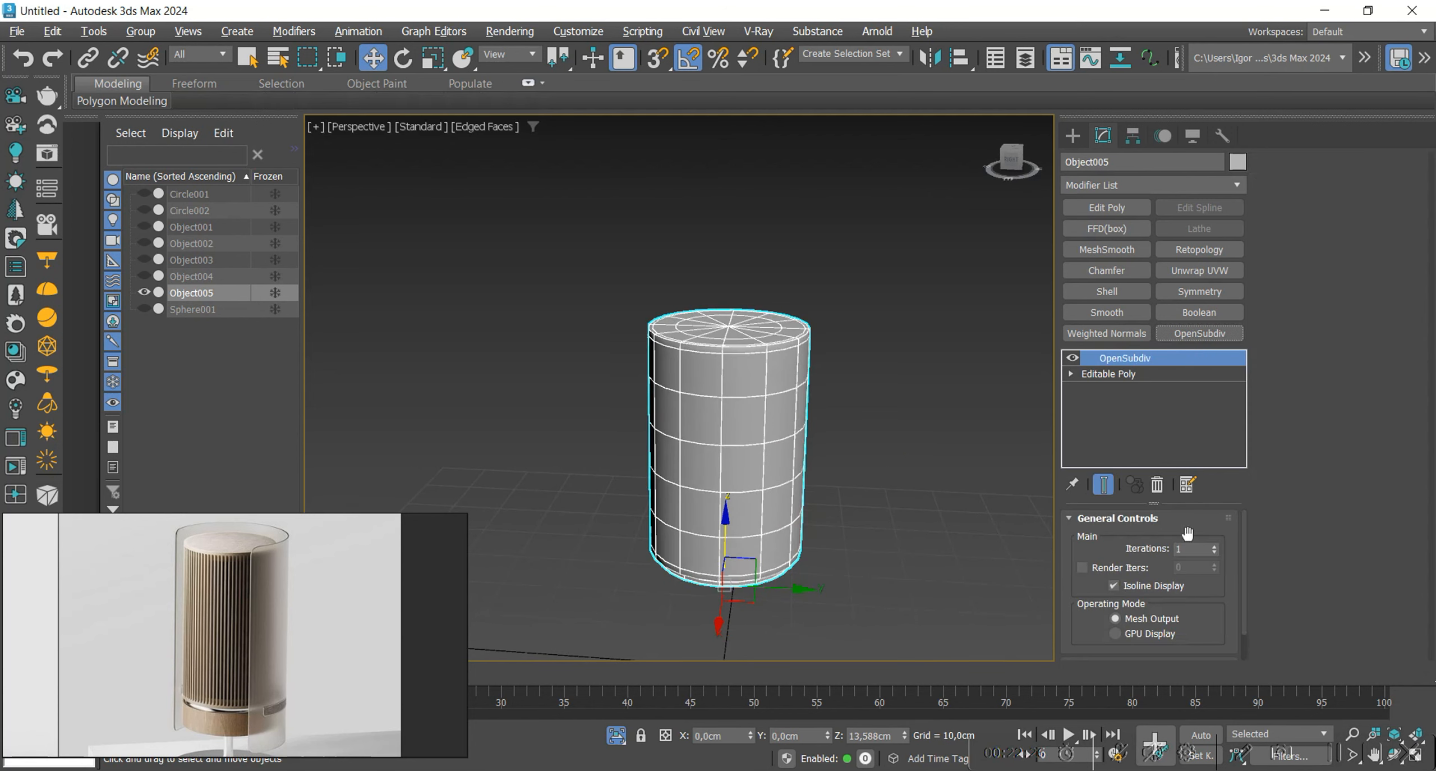
click(1085, 209)
key(2)
Inspect the smoothed body's lower lip, side surface and top cap with and without edges shown.
key(F4)
scroll(721, 505, up, 5)
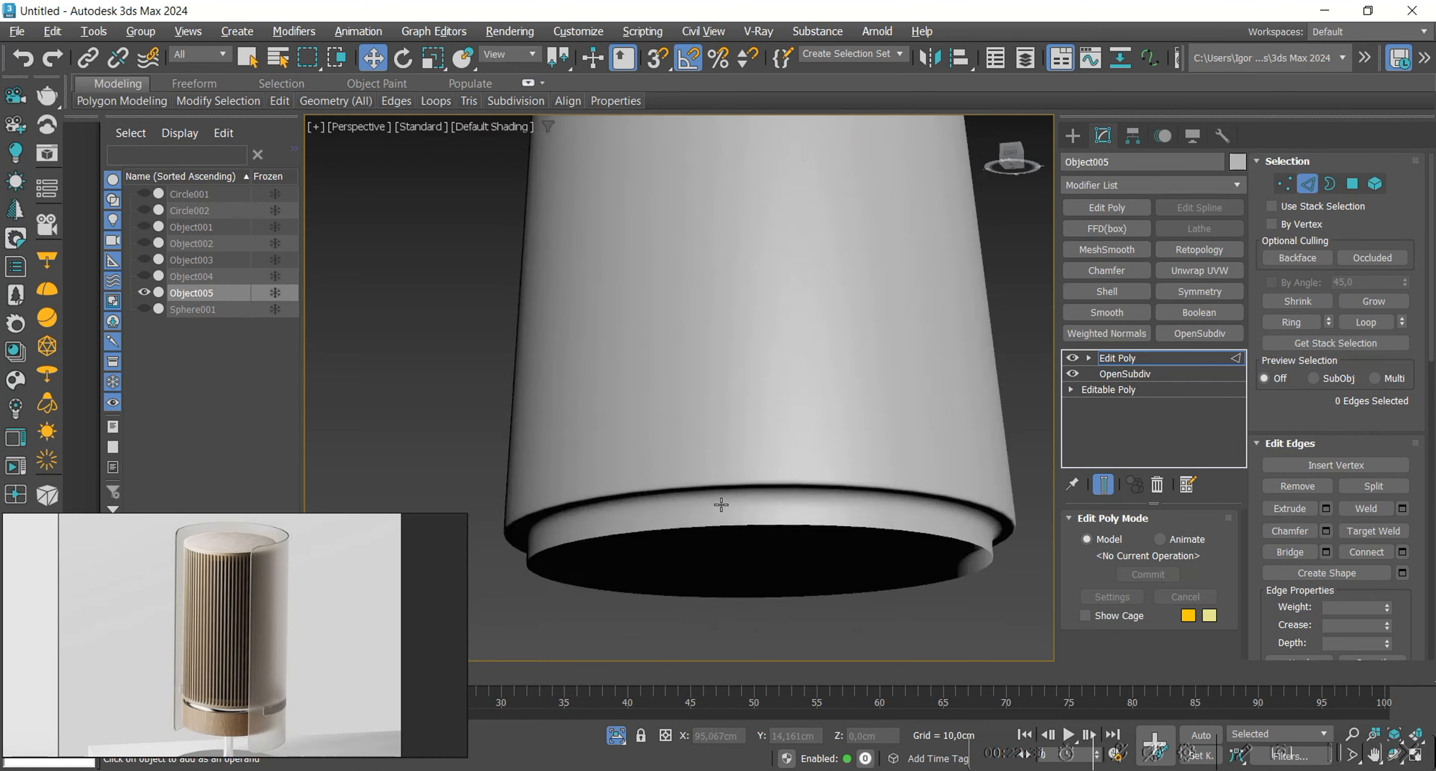
key(F4)
click(751, 524)
scroll(751, 525, up, 4)
key(F4)
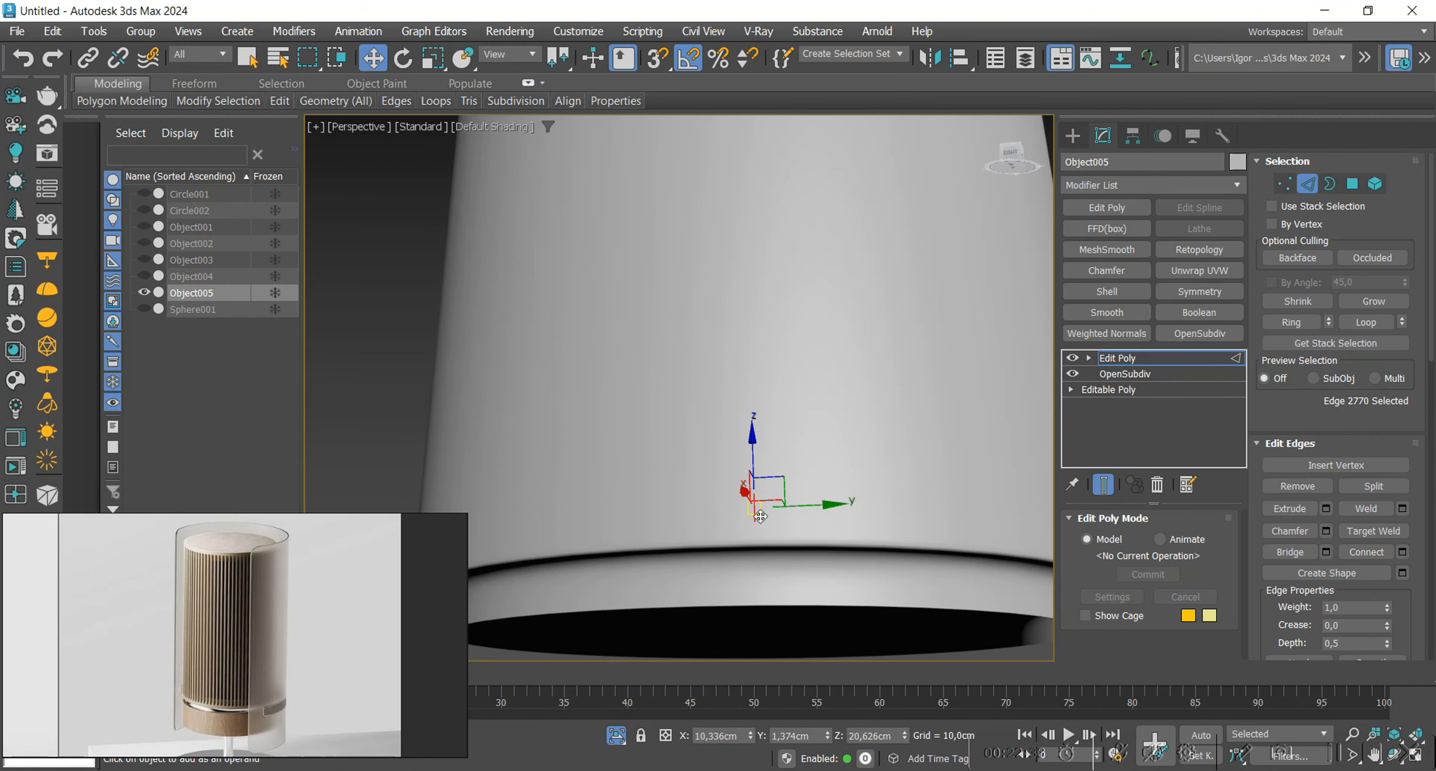
scroll(760, 516, down, 5)
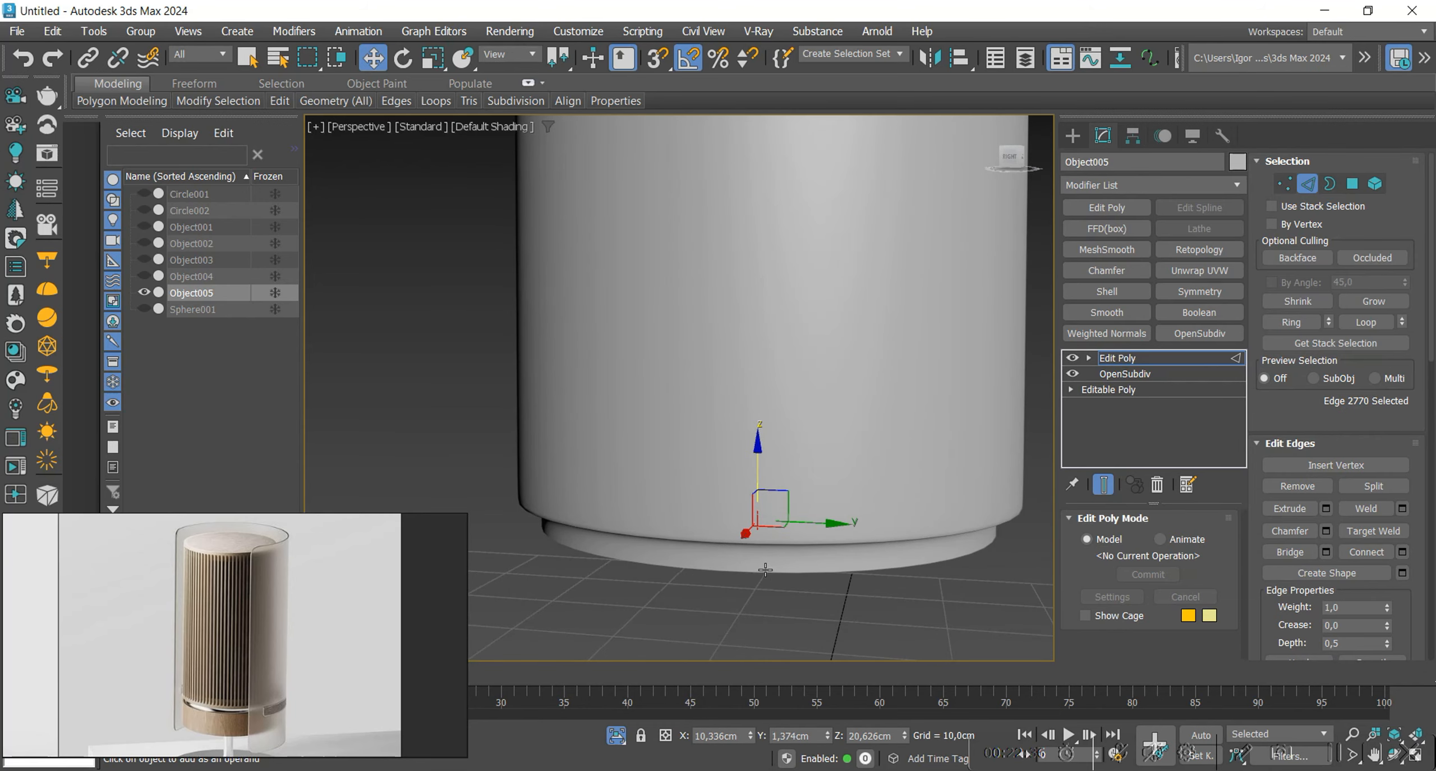
key(F4)
key(F4)
key(F4)
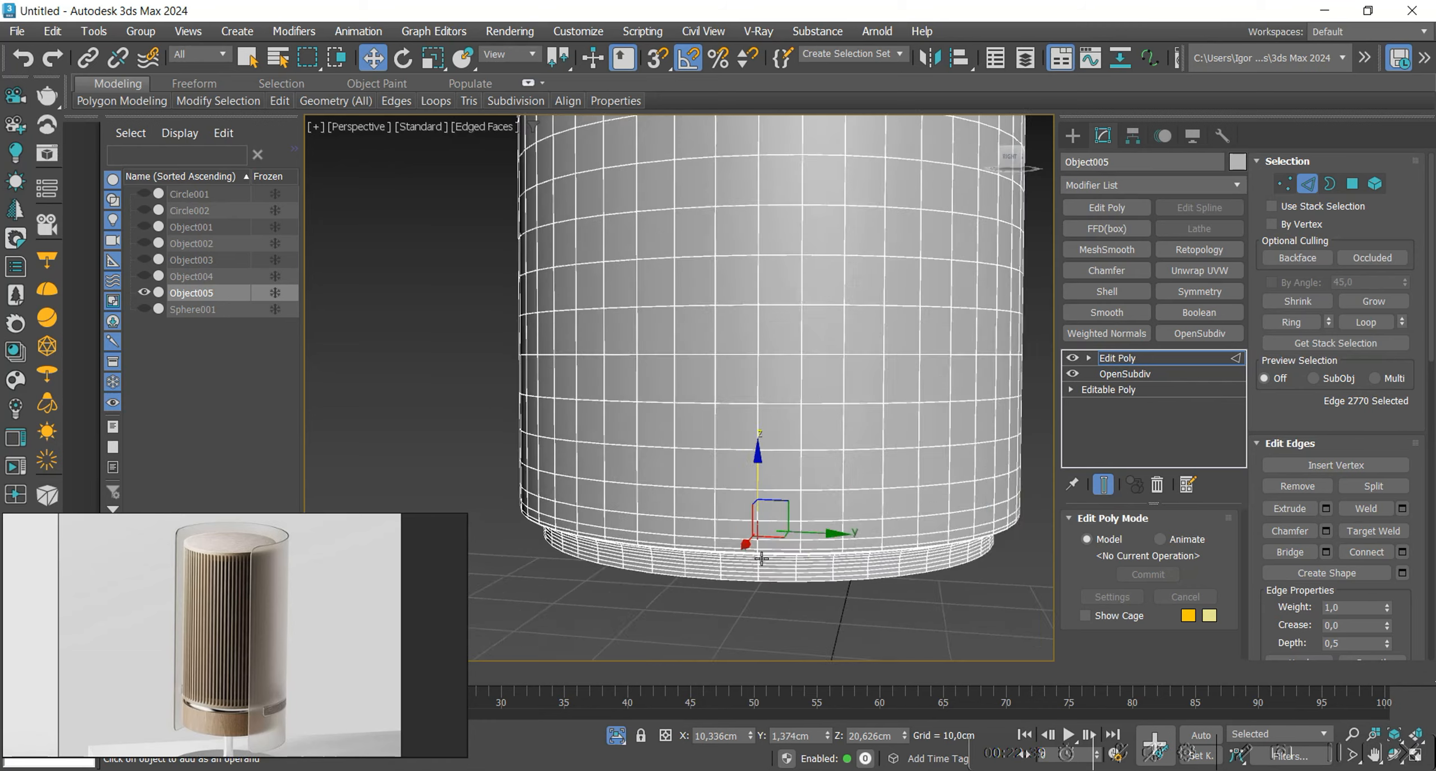
alt+middle_drag(761, 558, 763, 302)
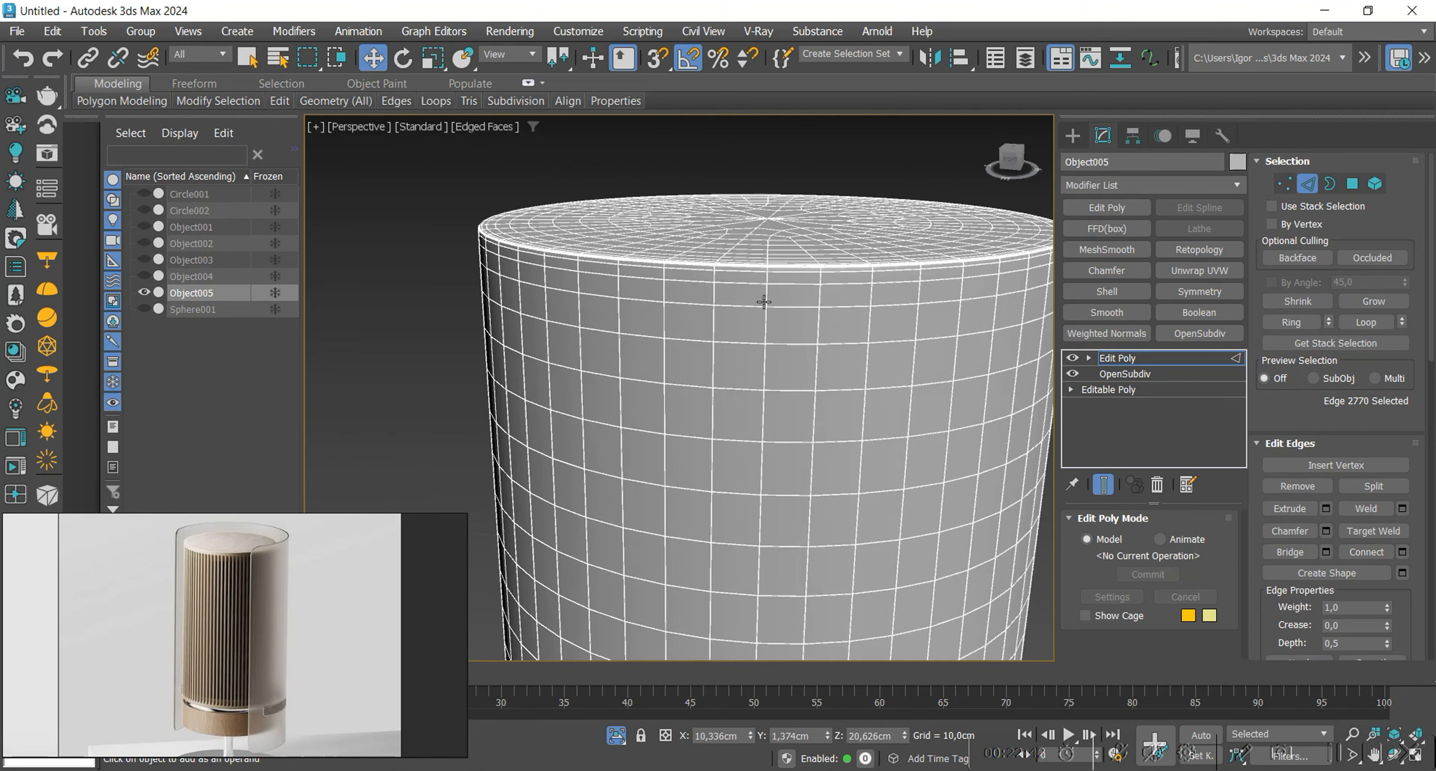
key(F4)
scroll(776, 353, down, 2)
mouse_move(776, 371)
alt+middle_down()
mouse_move(760, 522)
mouse_move(788, 477)
mouse_move(798, 408)
mouse_move(791, 434)
alt+middle_up()
scroll(788, 477, down, 3)
Select all the vertical edges around the body's side, between the top and bottom rims.
key(F4)
key(alt+r)
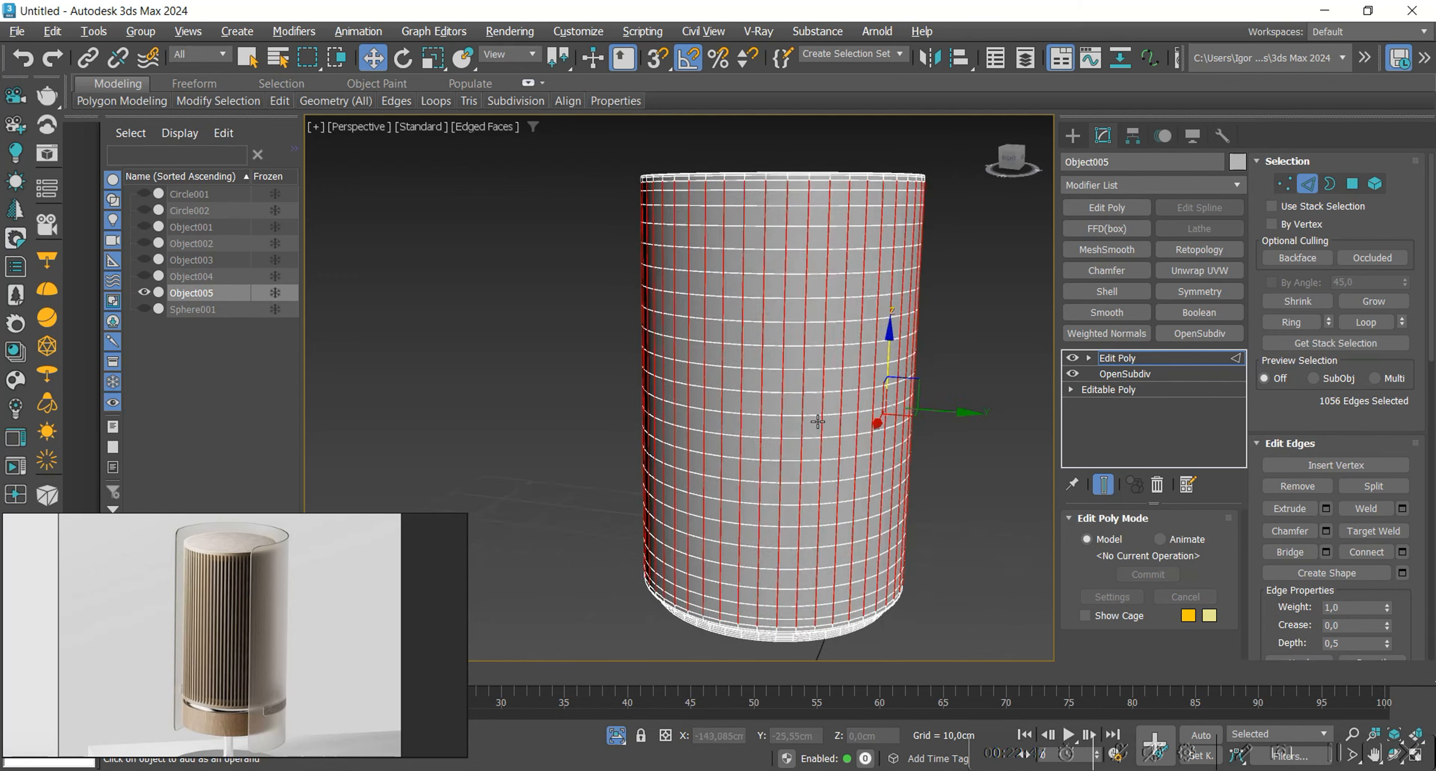
middle_drag(791, 256, 779, 329)
scroll(779, 395, up, 3)
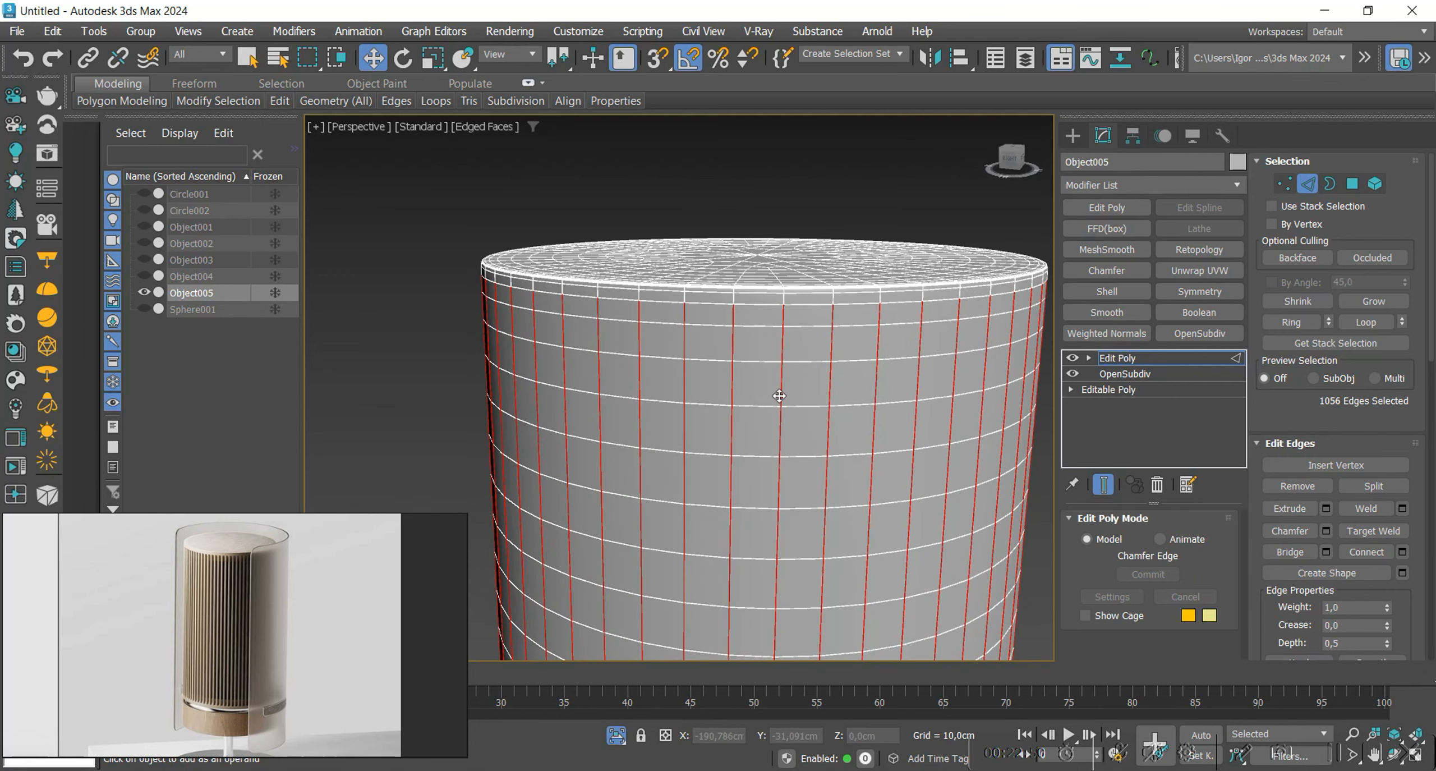
Chamfer the selected vertical edges by 0.348 cm with 1 segment.
key(ctrl+shift+c)
scroll(707, 426, up, 2)
drag(695, 424, 694, 406)
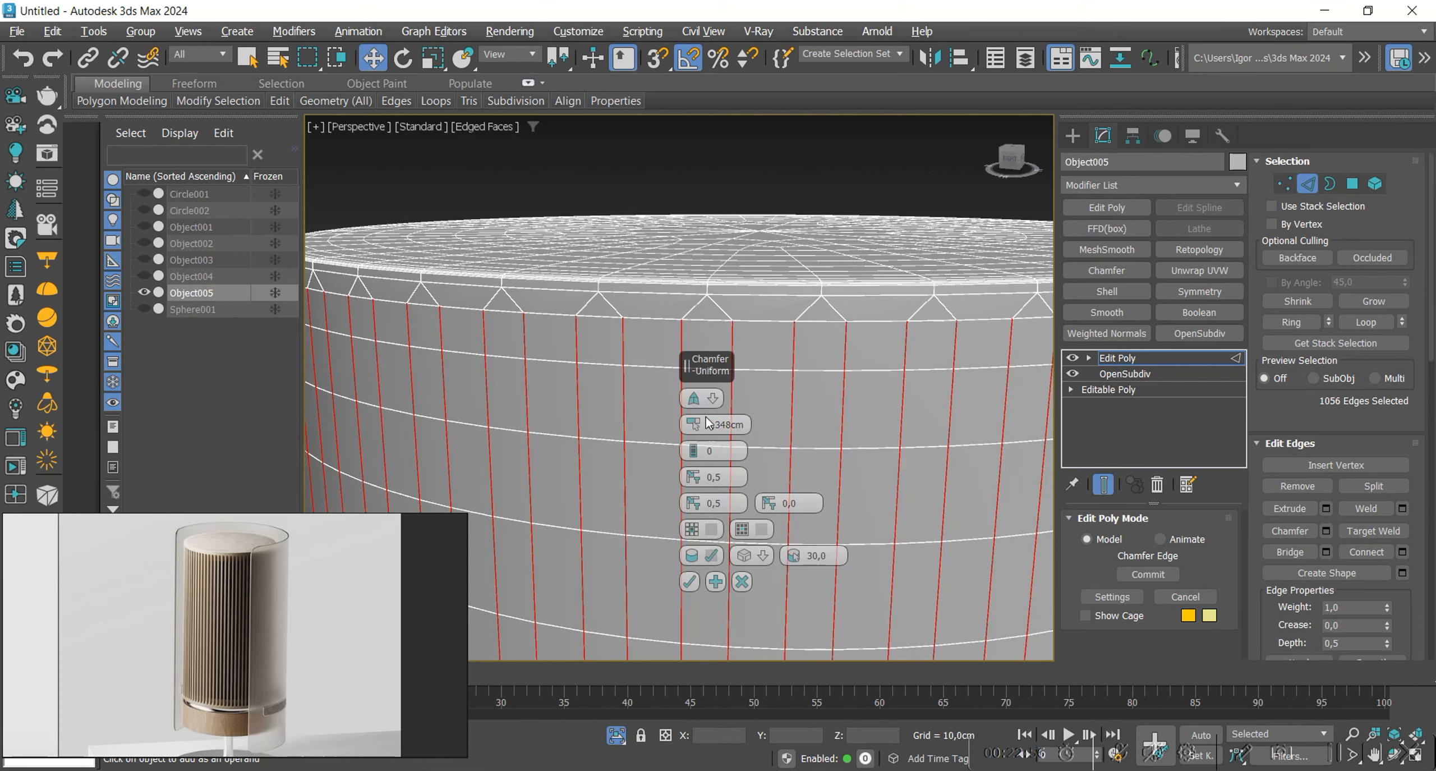
scroll(708, 425, down, 4)
scroll(655, 516, up, 5)
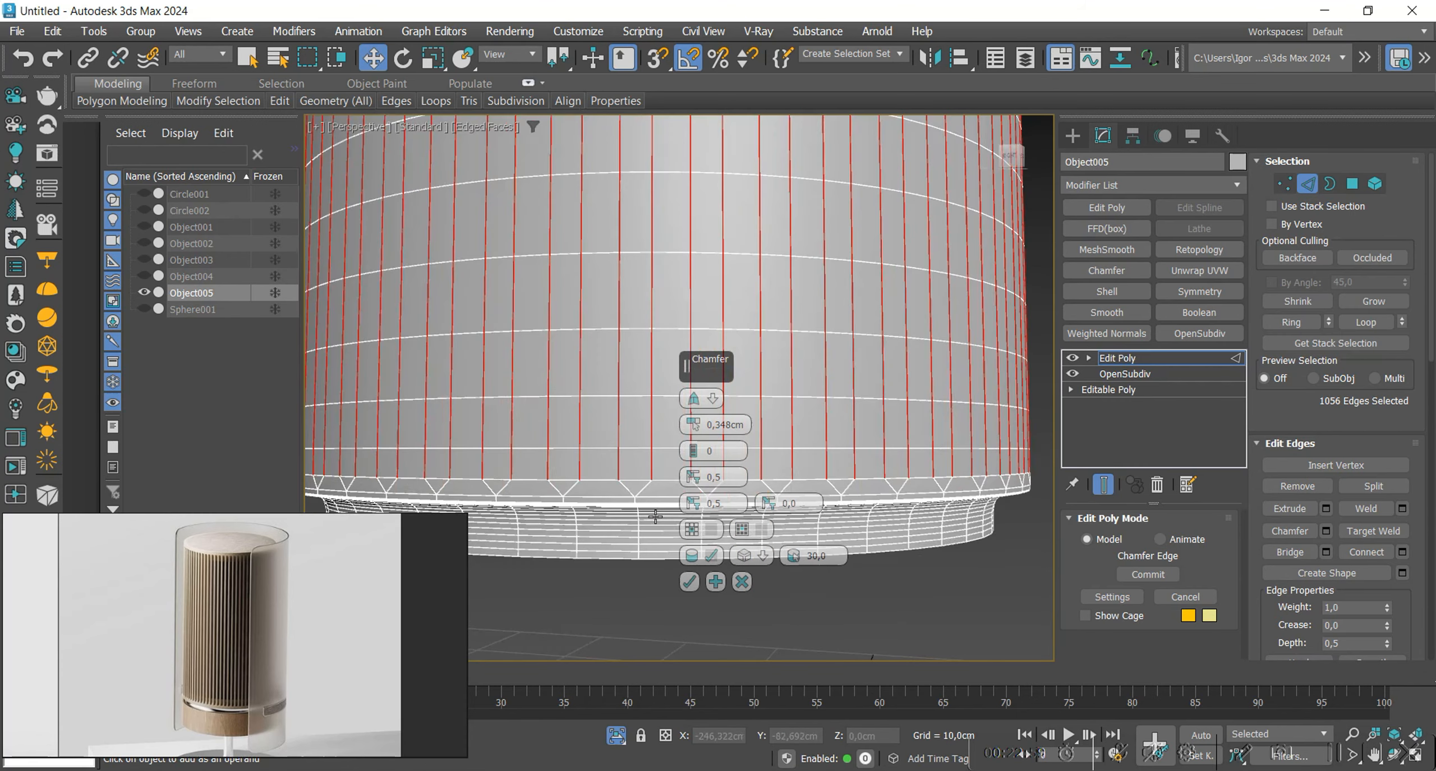
alt+middle_drag(655, 516, 621, 497)
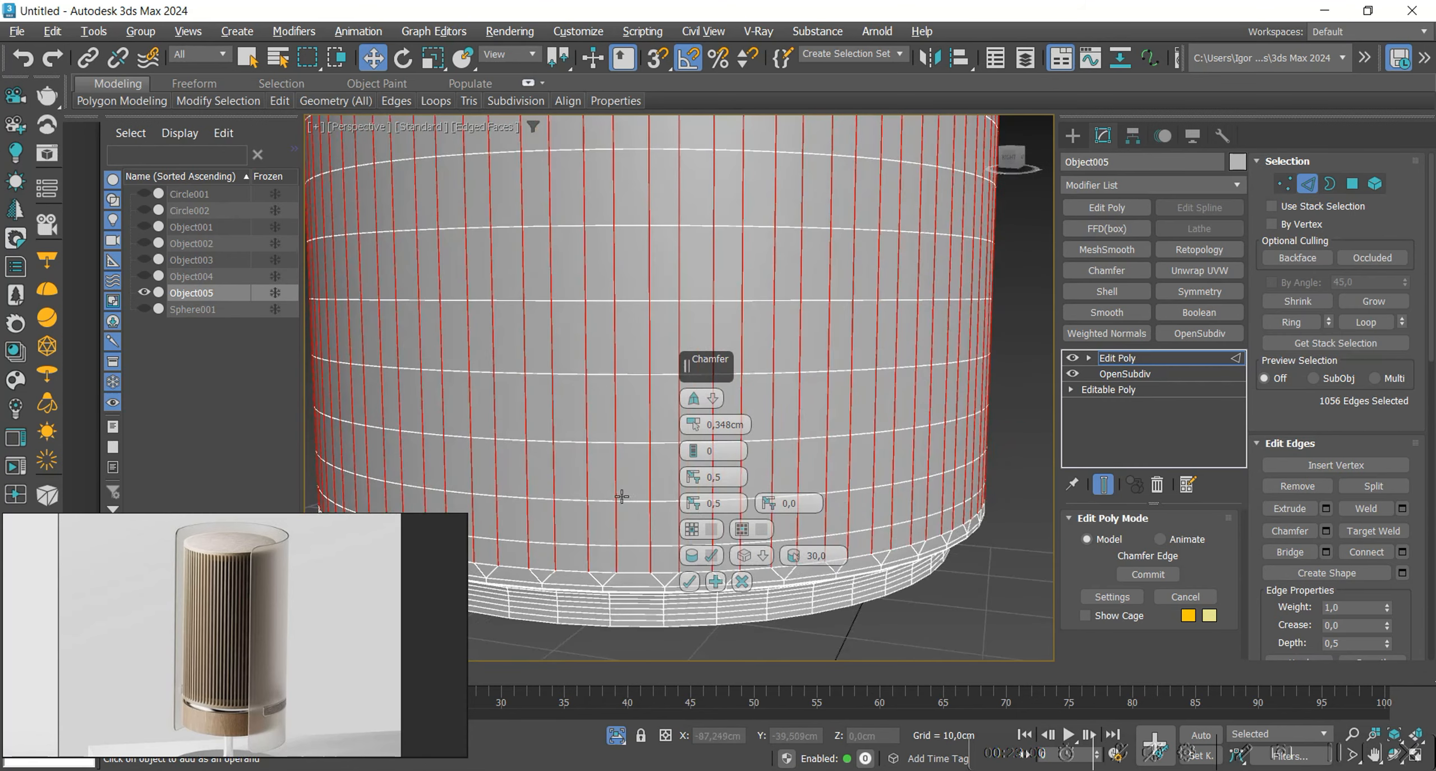
click(694, 446)
scroll(695, 581, down, 4)
alt+middle_drag(695, 581, 696, 619)
middle_drag(653, 246, 726, 480)
scroll(688, 234, up, 4)
middle_drag(688, 234, 680, 259)
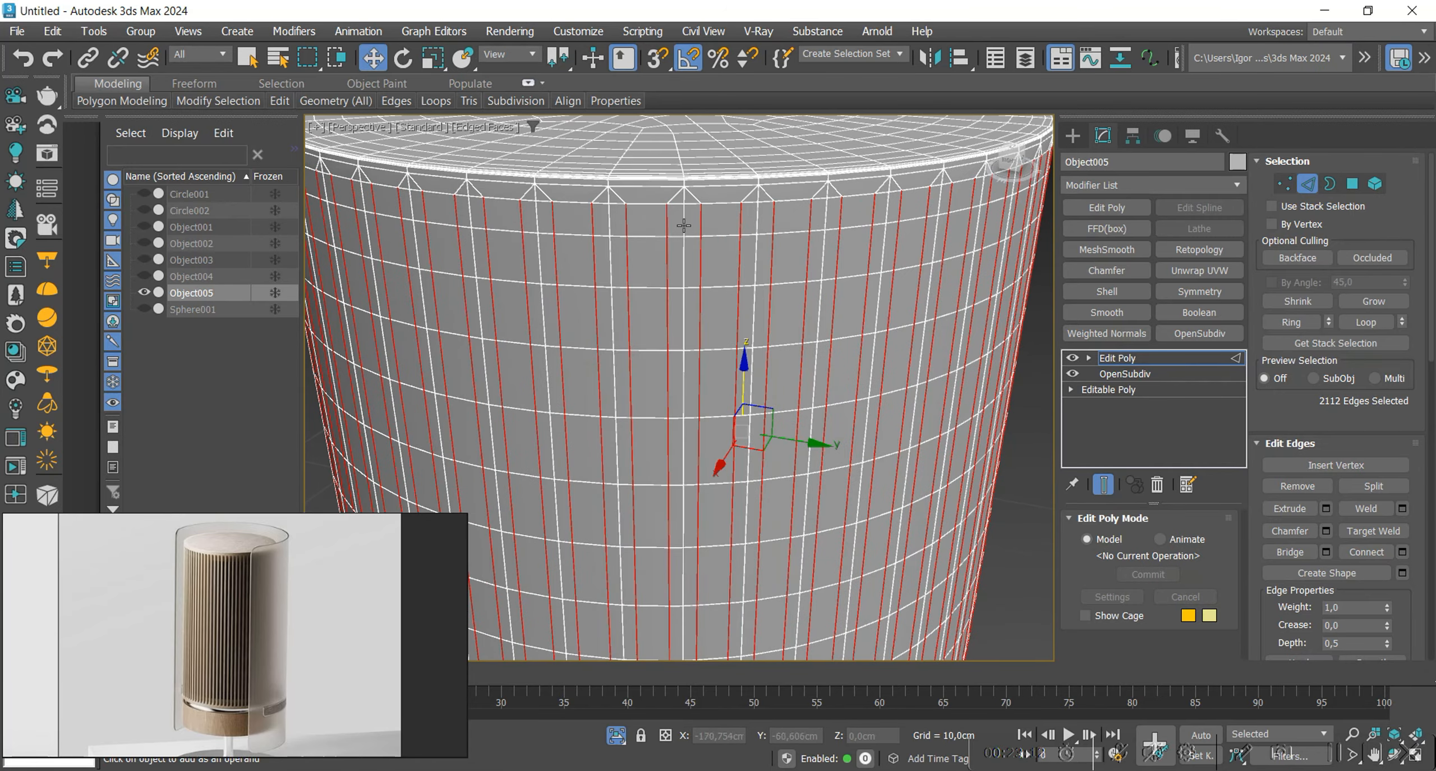
Select the polygons of one full-height chamfered strip, including both columns and the pointed ends.
key(4)
click(690, 193)
scroll(689, 193, down, 4)
middle_drag(693, 631, 695, 483)
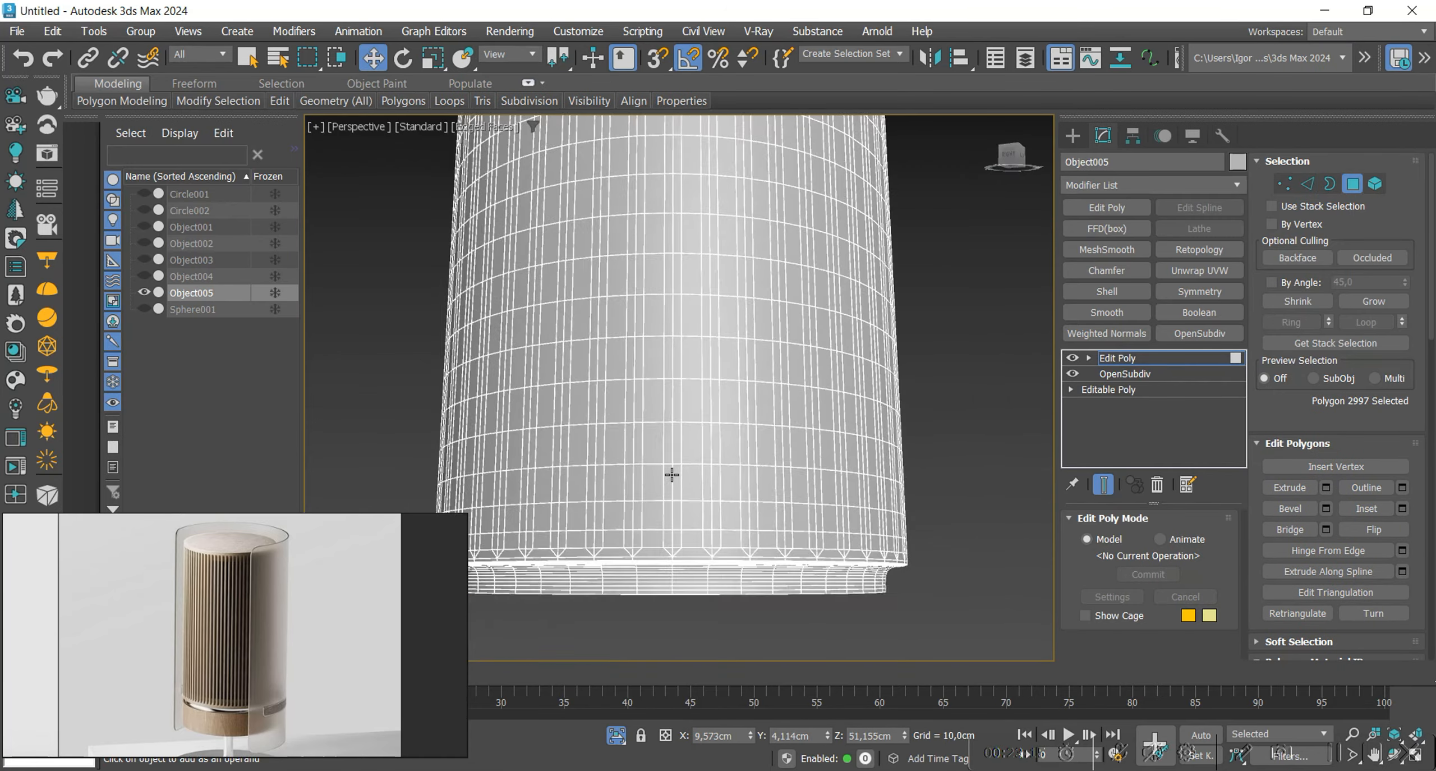
scroll(677, 574, up, 5)
scroll(666, 579, down, 5)
middle_drag(668, 140, 668, 331)
scroll(667, 252, up, 5)
ctrl+click(680, 253)
scroll(669, 253, down, 5)
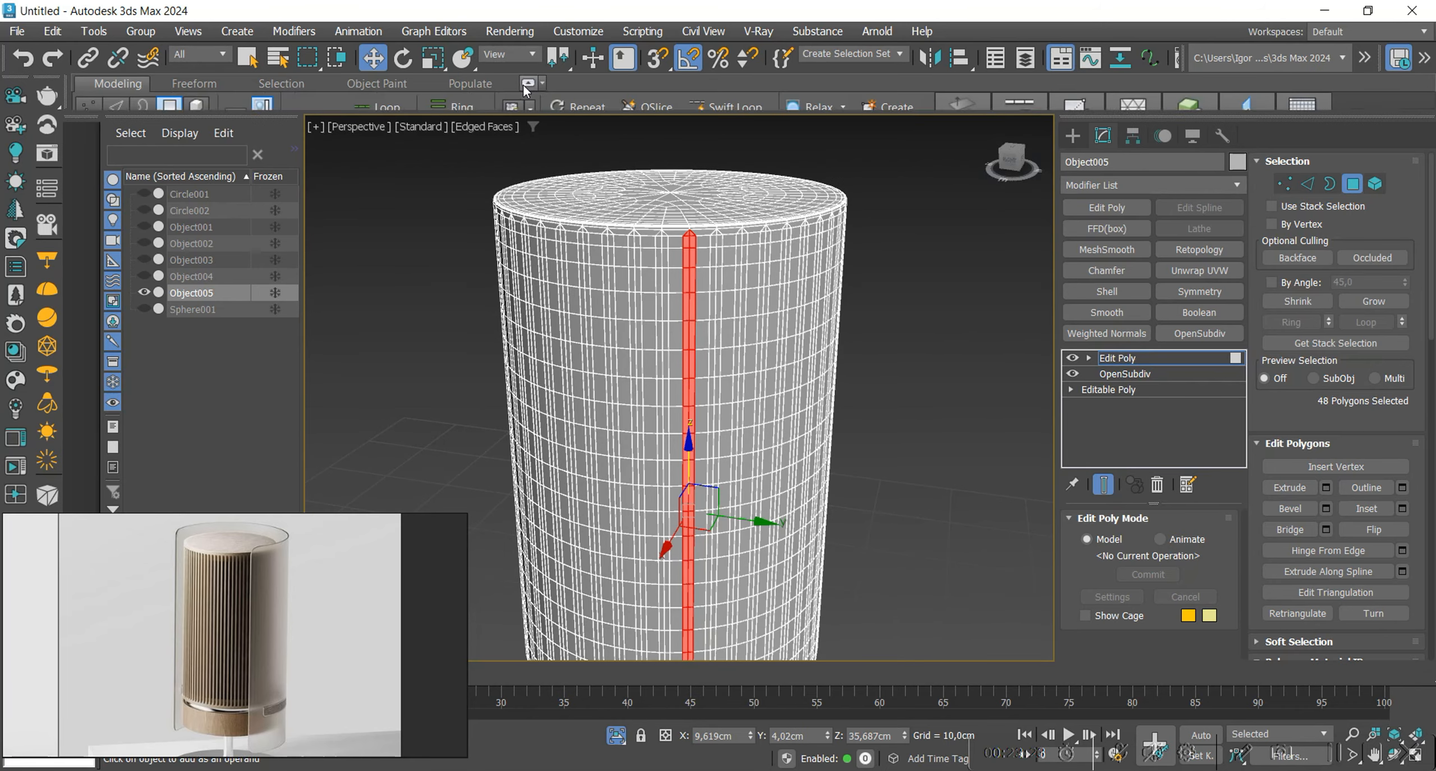
Extend the polygon selection to all similar vertical strips around the body.
click(528, 84)
click(401, 177)
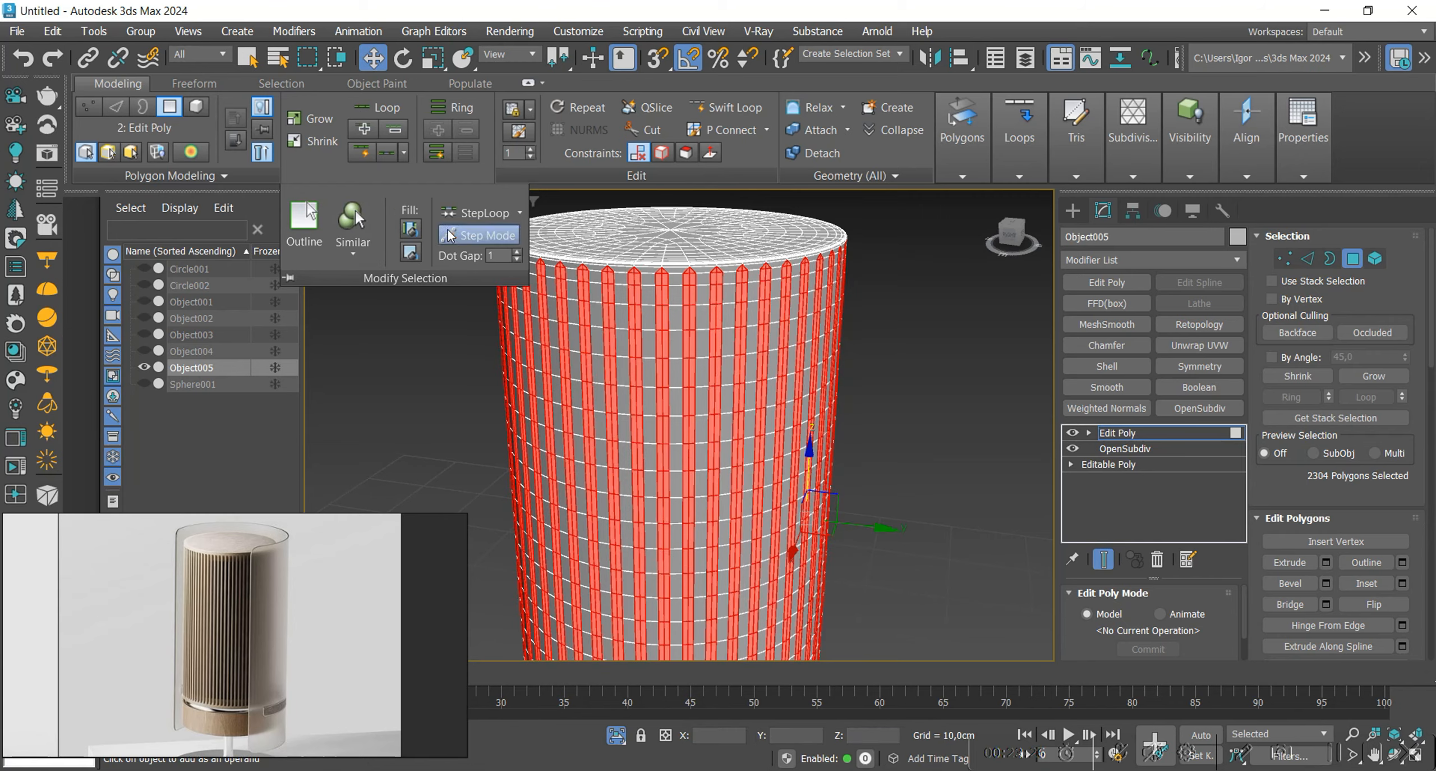
click(528, 84)
scroll(695, 337, down, 4)
middle_drag(696, 392, 695, 320)
alt+middle_drag(594, 415, 868, 422)
key(F4)
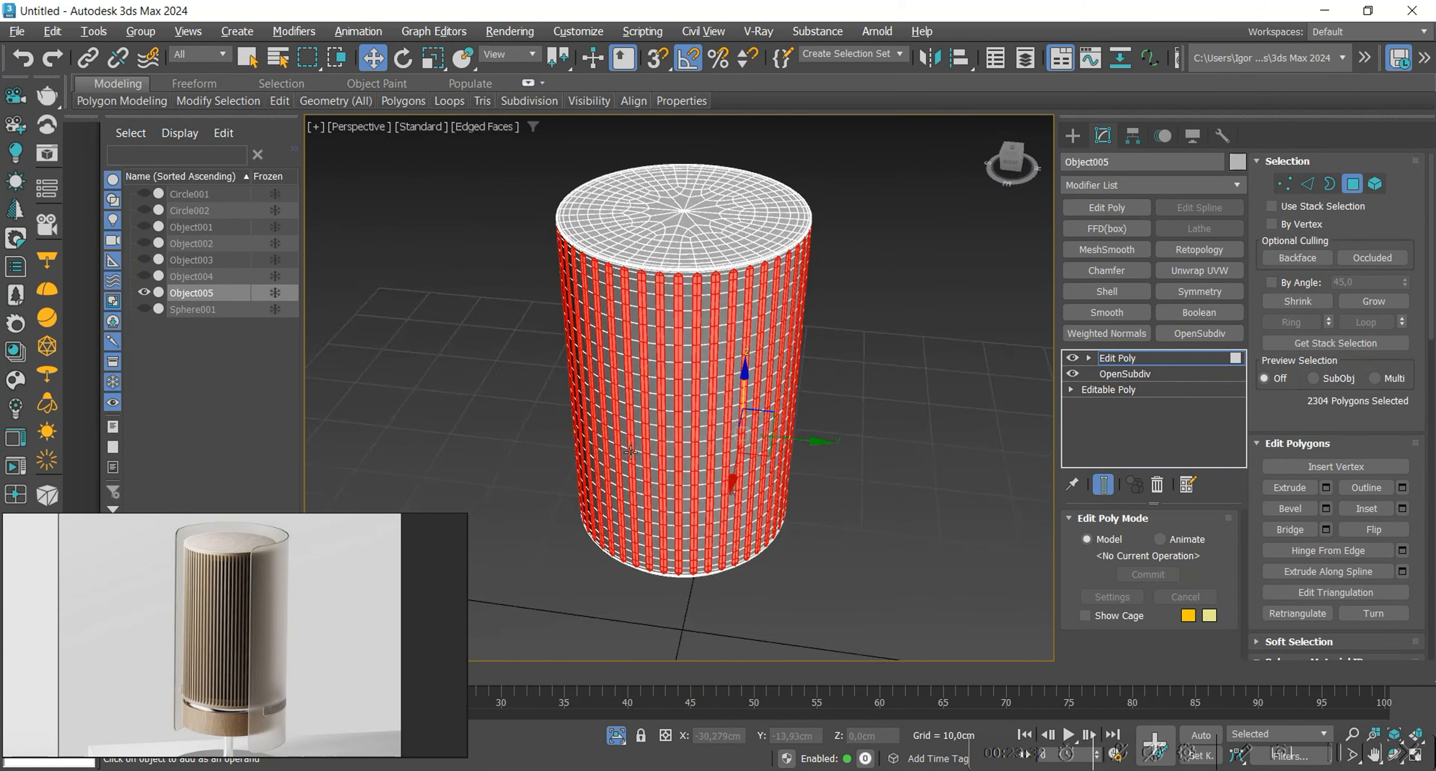
Extrude the selected strips inward twice with a height of -0.248 cm to form the grooves.
scroll(630, 452, up, 6)
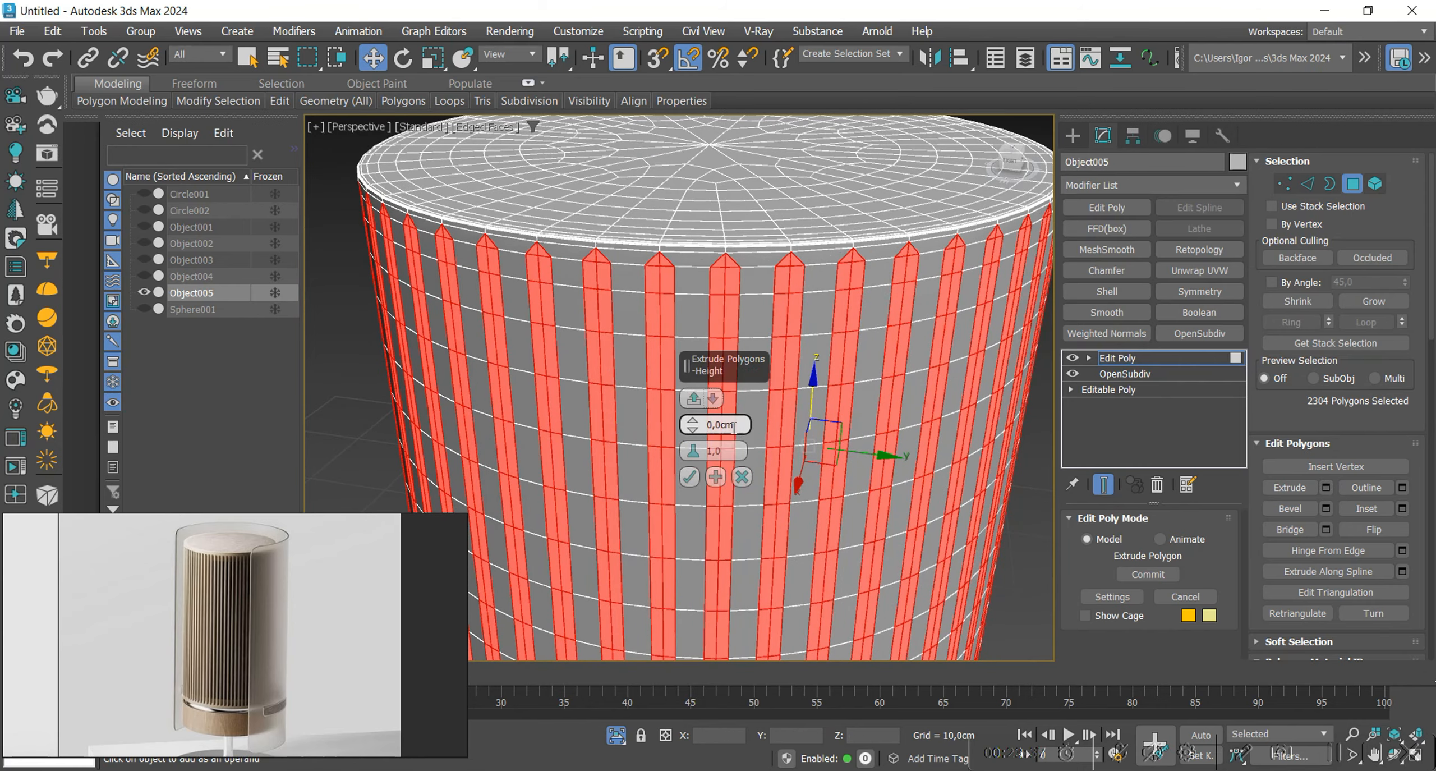
key(F3)
drag(693, 427, 693, 450)
key(F3)
mouse_move(553, 252)
alt+middle_down()
mouse_move(496, 241)
mouse_move(540, 313)
alt+middle_up()
scroll(541, 313, up, 3)
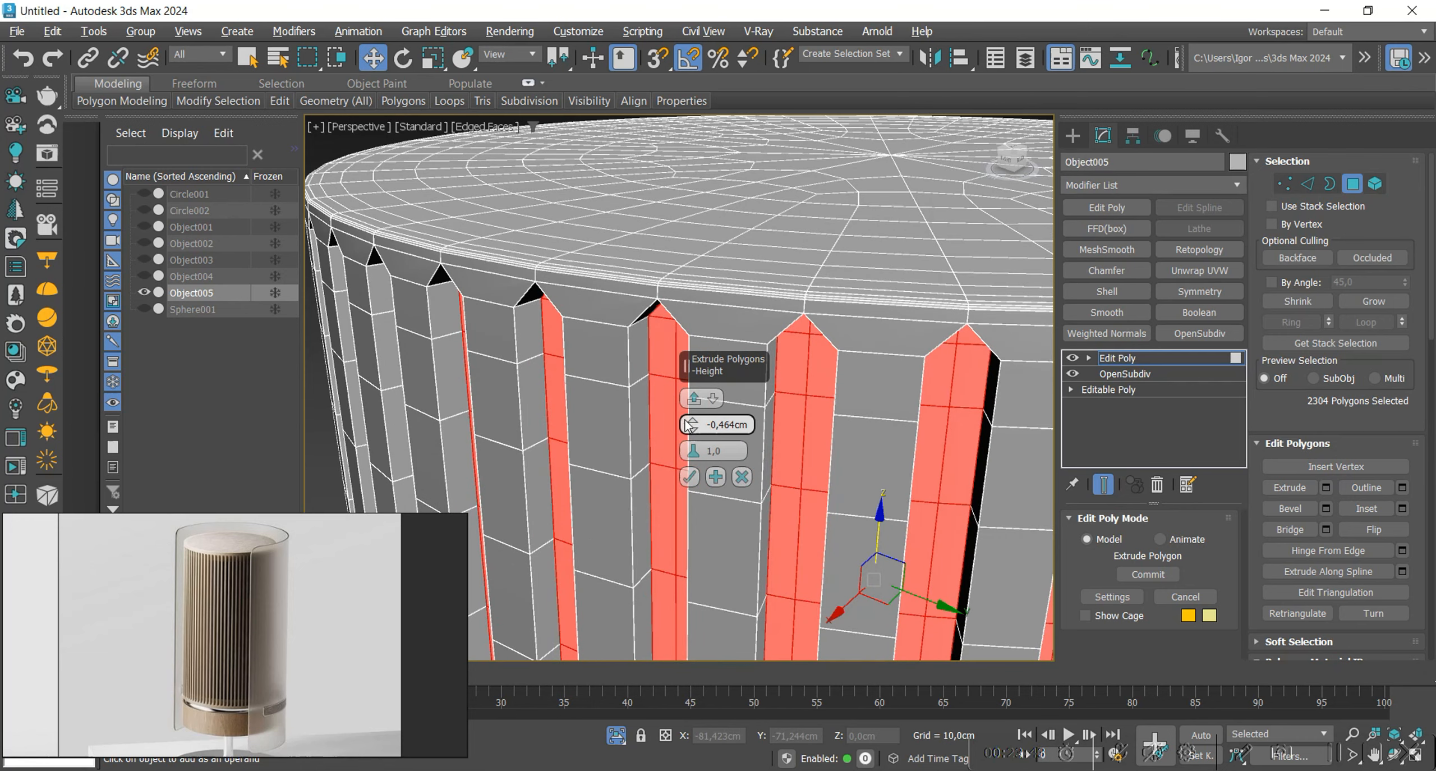
mouse_move(693, 425)
mouse_down()
mouse_move(676, 406)
mouse_move(687, 414)
mouse_up()
click(715, 476)
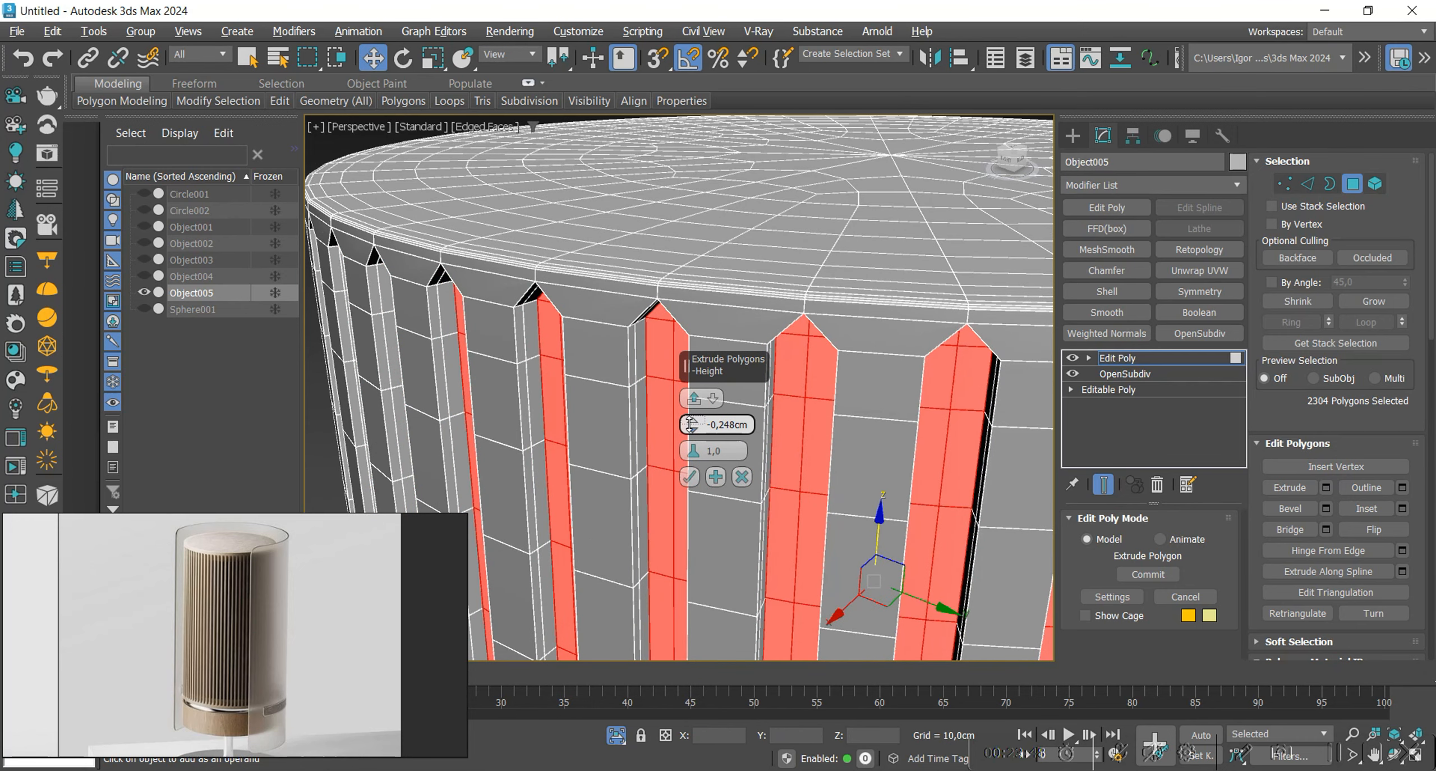
Delete the selected polygons at the bottom of the grooves to open them into slots.
scroll(693, 482, down, 4)
alt+middle_drag(693, 483, 685, 346)
scroll(687, 342, up, 2)
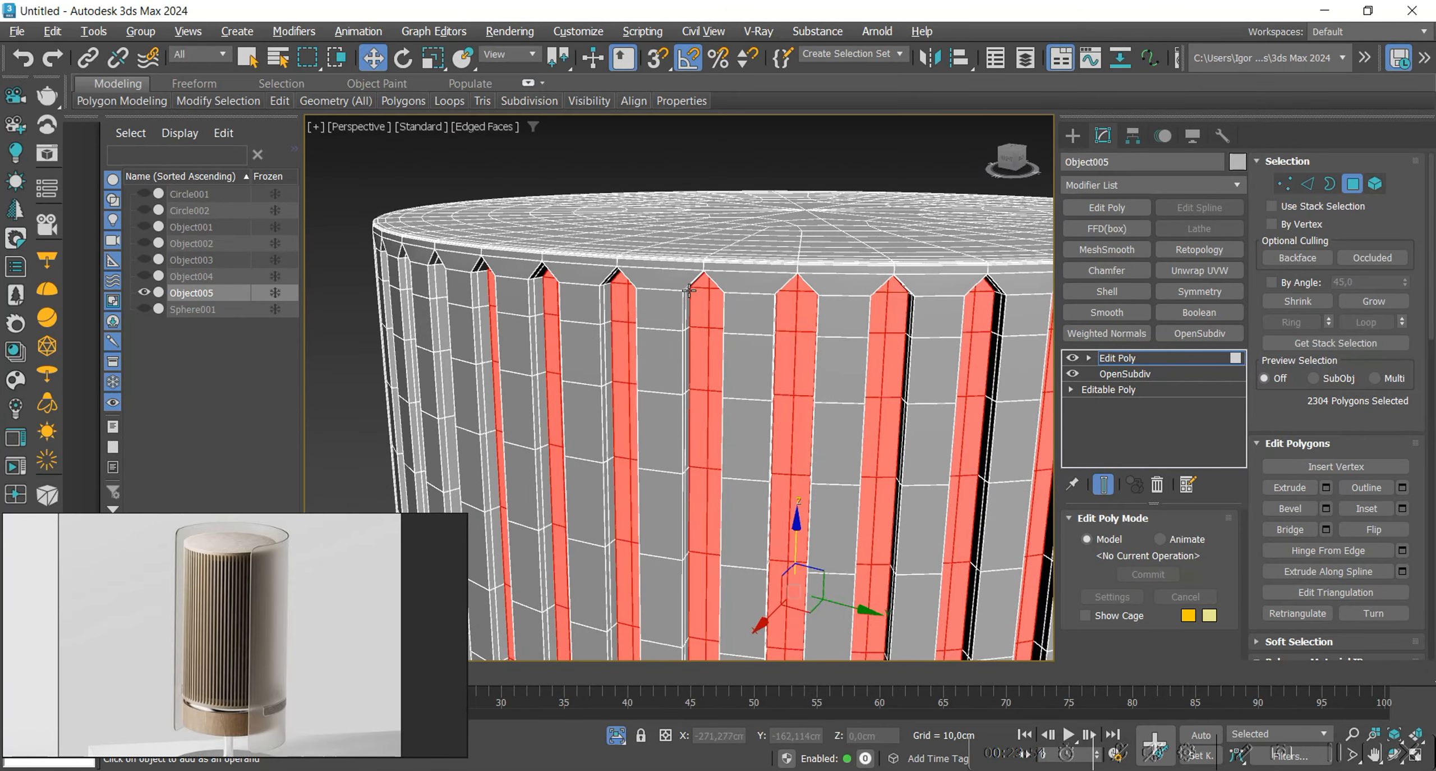
scroll(685, 346, up, 1)
scroll(687, 347, down, 5)
mouse_move(701, 398)
middle_down()
mouse_move(675, 303)
mouse_move(713, 387)
mouse_move(718, 486)
mouse_move(720, 241)
middle_up()
key(Delete)
key(F4)
key(F4)
key(F4)
In the front view, select all body vertices above the bottom rim, including the lower tips of the slots.
key(f)
key(z)
key(1)
scroll(696, 544, up, 3)
middle_drag(753, 450, 747, 614)
key(F3)
key(F3)
scroll(767, 476, down, 3)
scroll(701, 289, up, 3)
scroll(471, 259, down, 3)
key(F3)
middle_drag(478, 274, 449, 221)
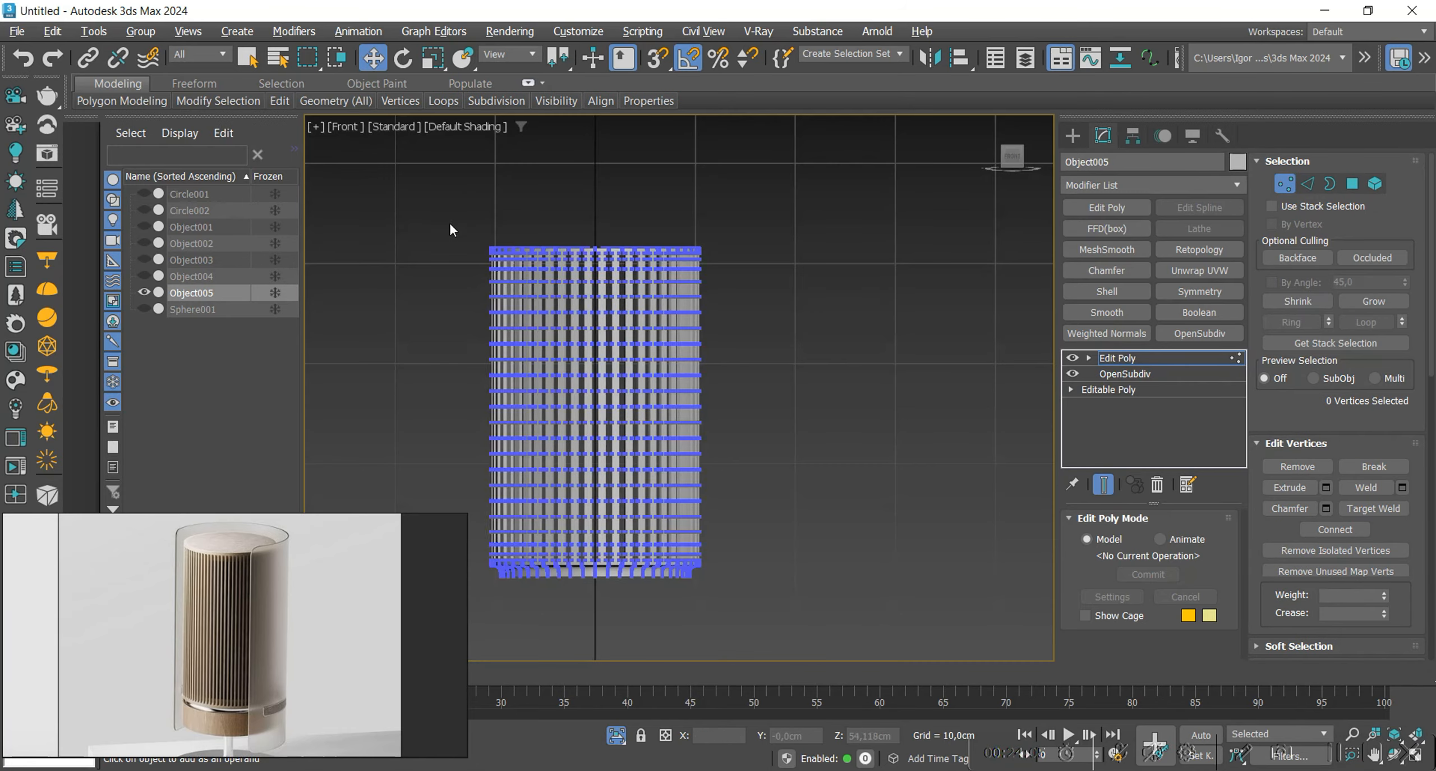
key(F3)
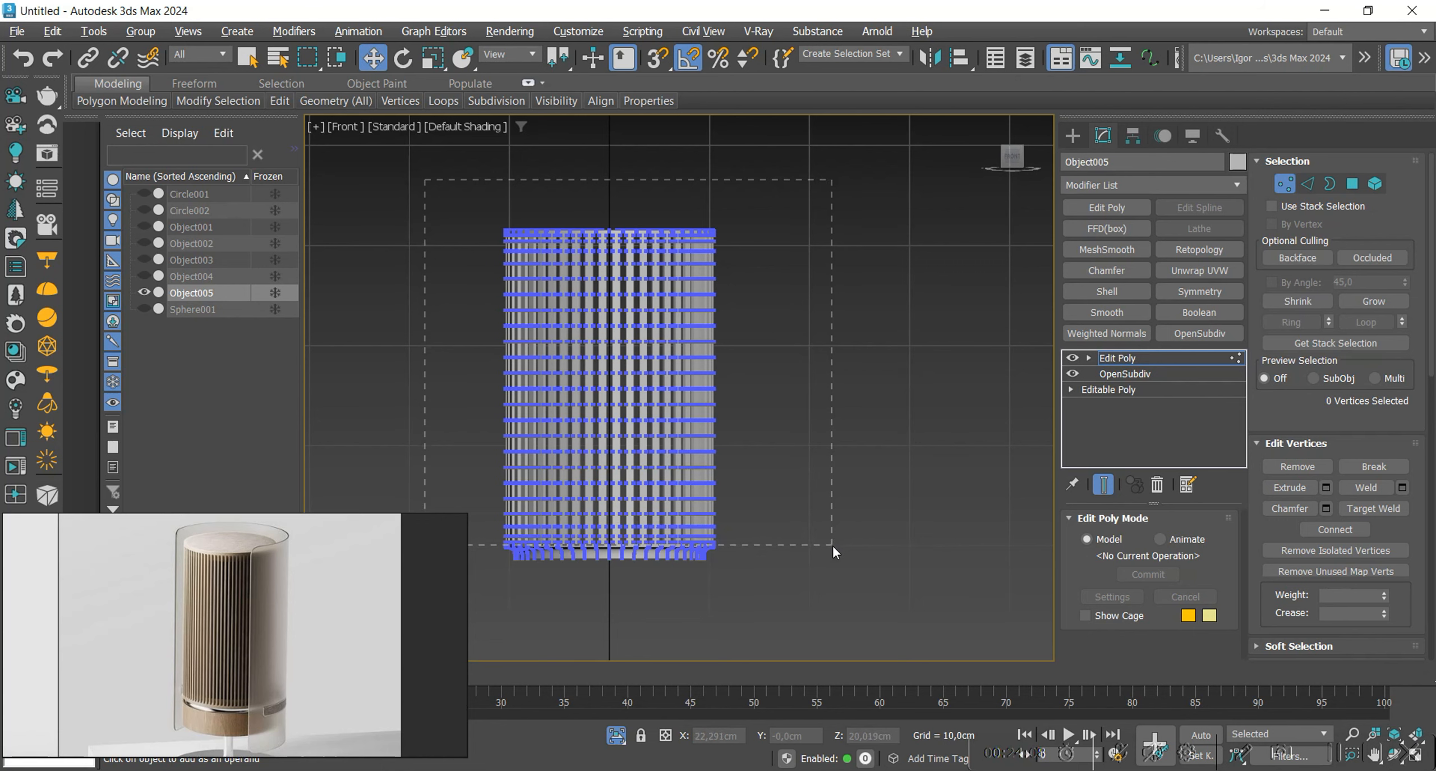
drag(830, 532, 830, 533)
scroll(571, 602, up, 5)
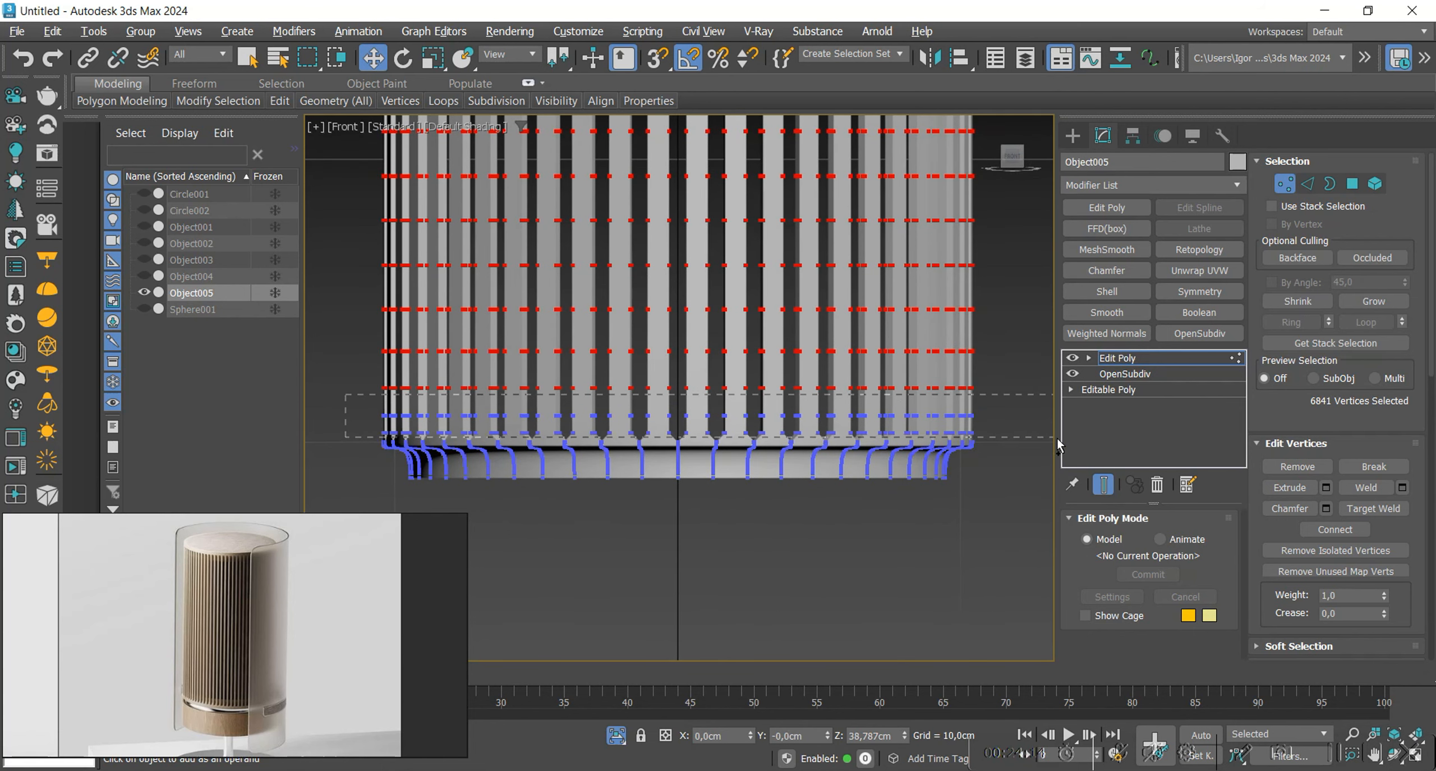
ctrl+drag(1057, 438, 1057, 442)
Move the selected vertices up about 0.4 cm to heighten the plain band below the slots.
scroll(782, 442, up, 4)
key(F4)
scroll(852, 458, down, 3)
middle_drag(694, 437, 705, 432)
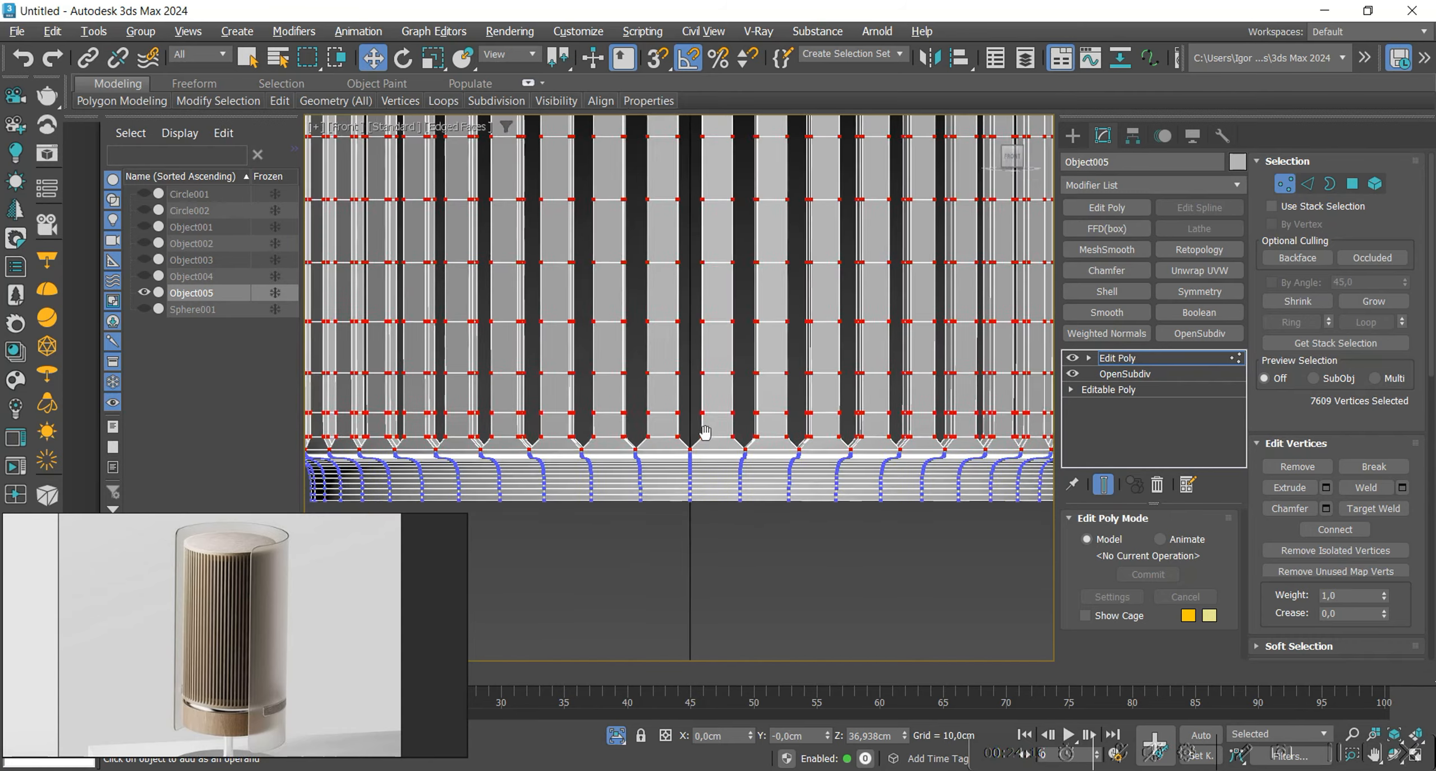
scroll(705, 433, down, 3)
scroll(747, 486, up, 6)
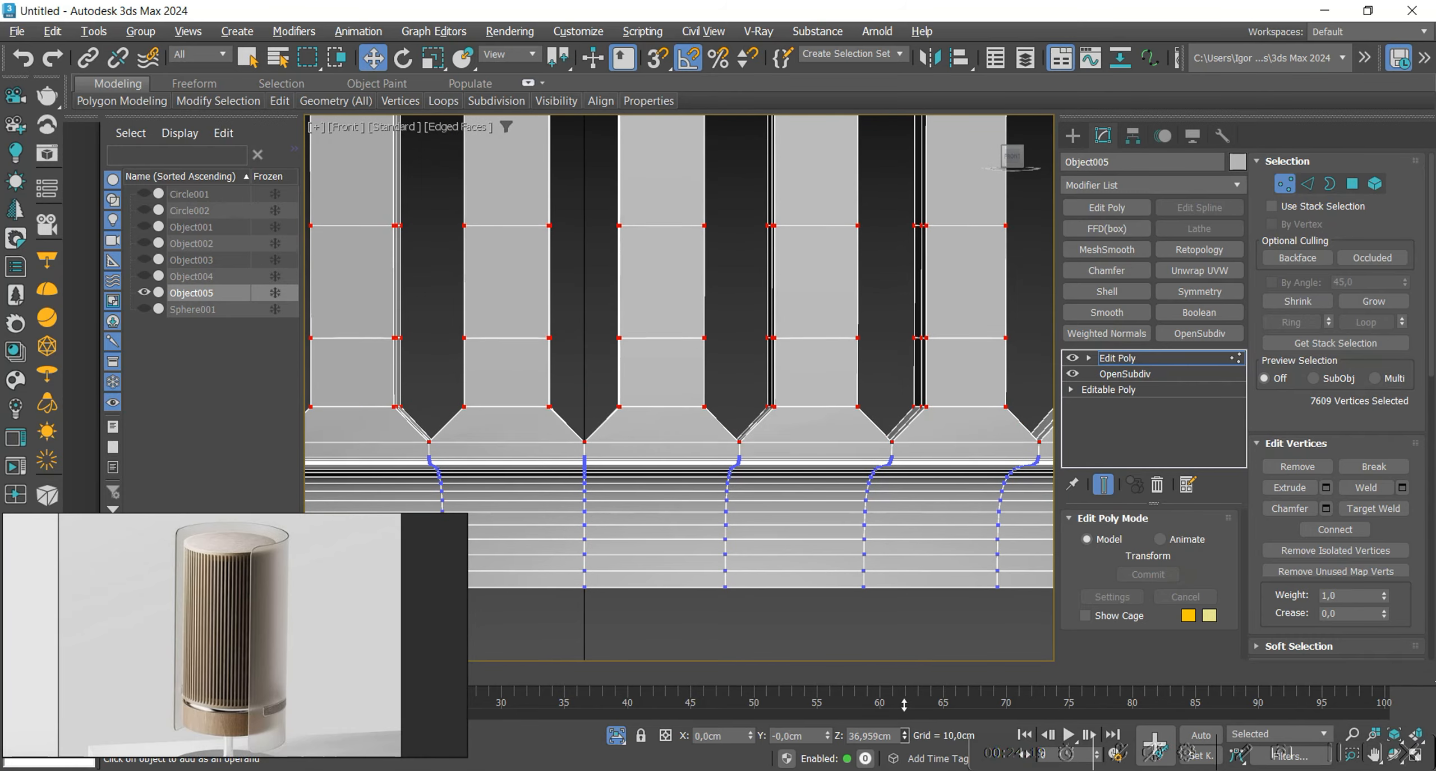
drag(875, 410, 875, 409)
scroll(735, 494, down, 6)
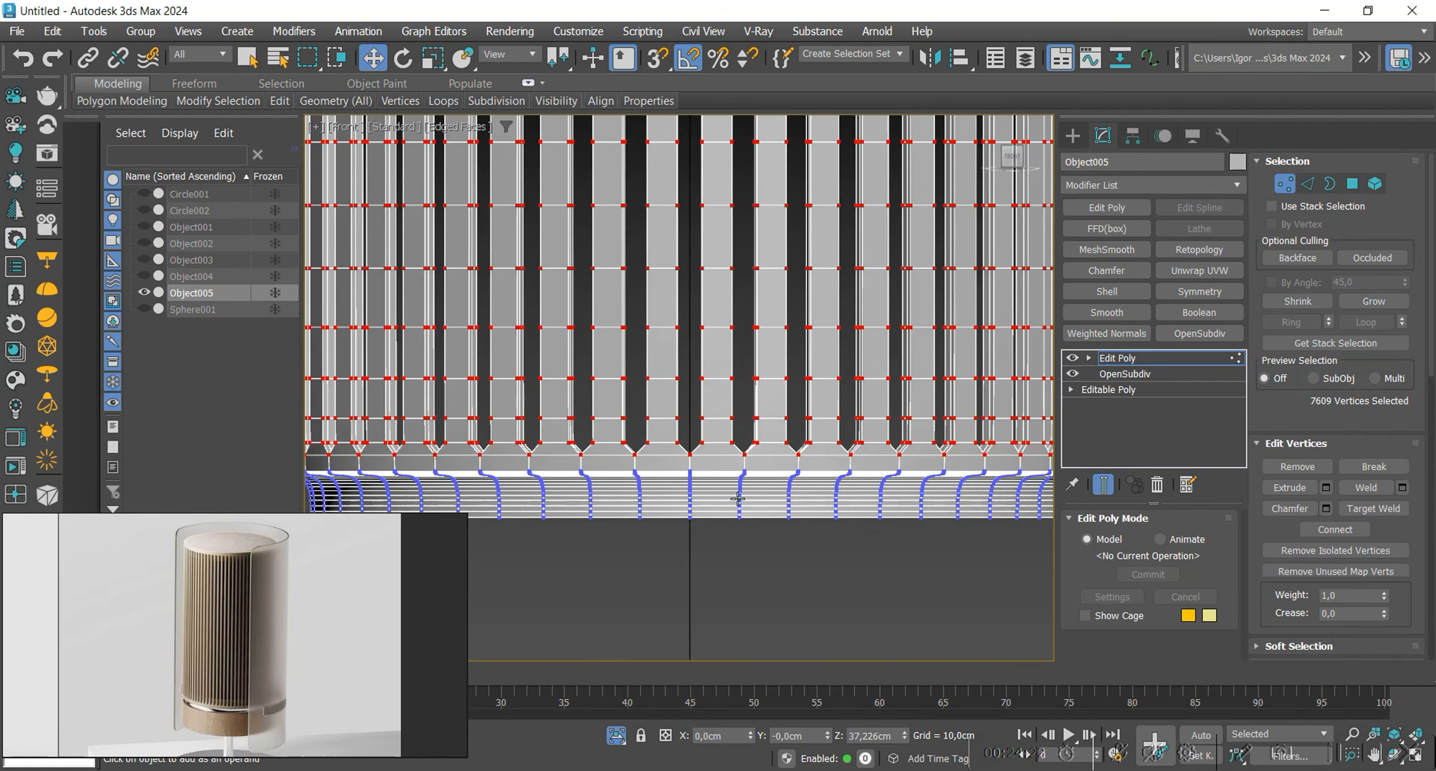
scroll(735, 487, up, 4)
scroll(761, 610, down, 5)
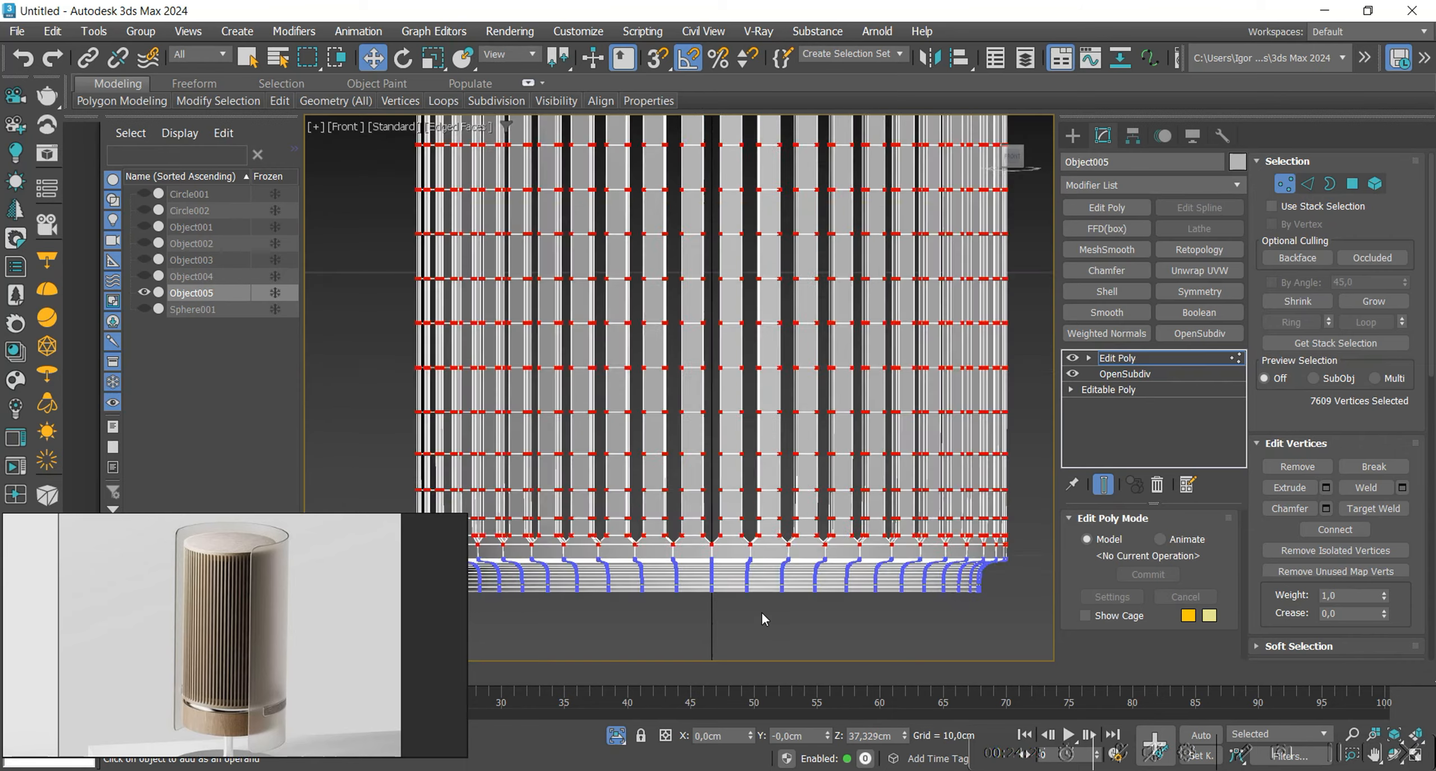
Select the top cap and rim vertices above the slots and raise them to a Z of about 52.35 cm.
key(F4)
key(1)
middle_drag(729, 89, 724, 277)
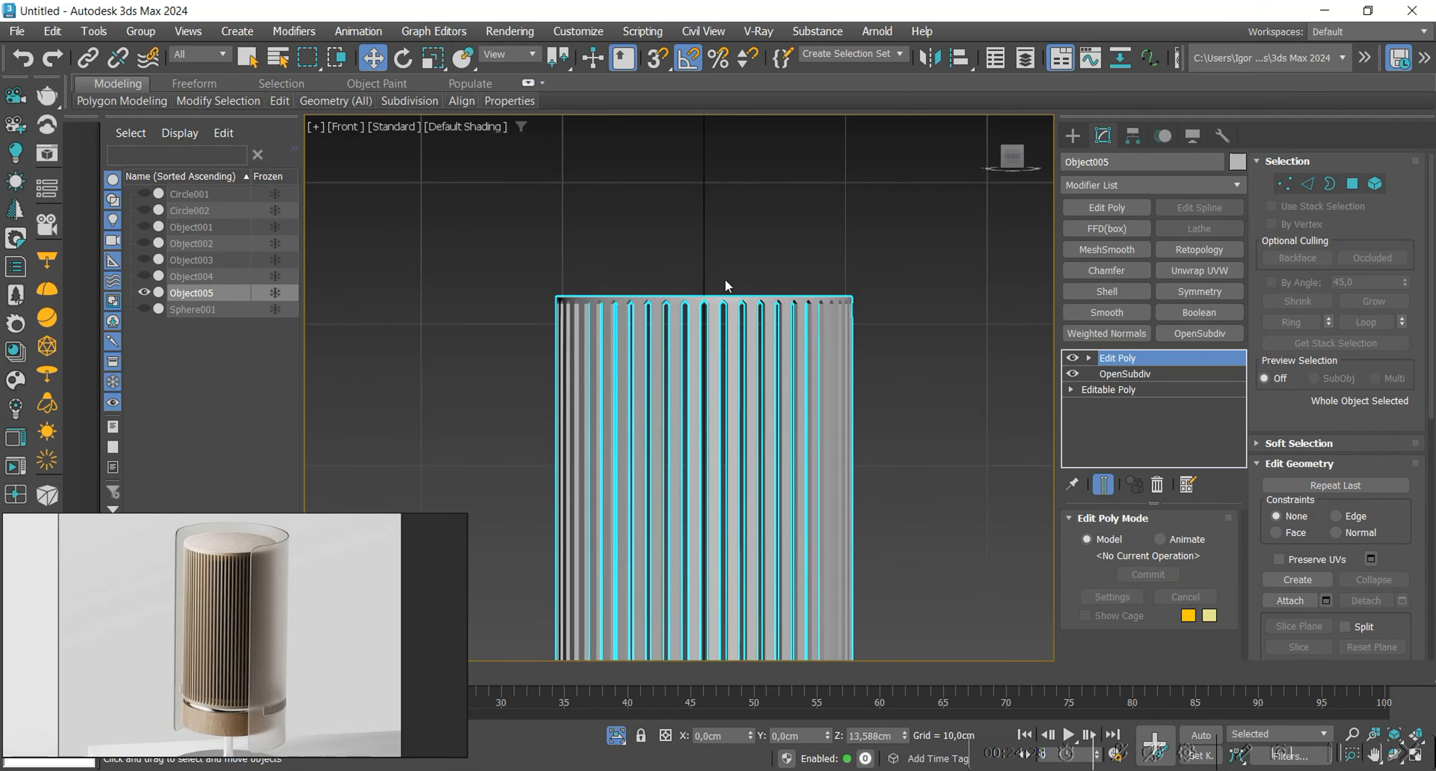
scroll(725, 277, up, 2)
key(1)
drag(1025, 321, 1026, 318)
scroll(1026, 318, up, 6)
key(F3)
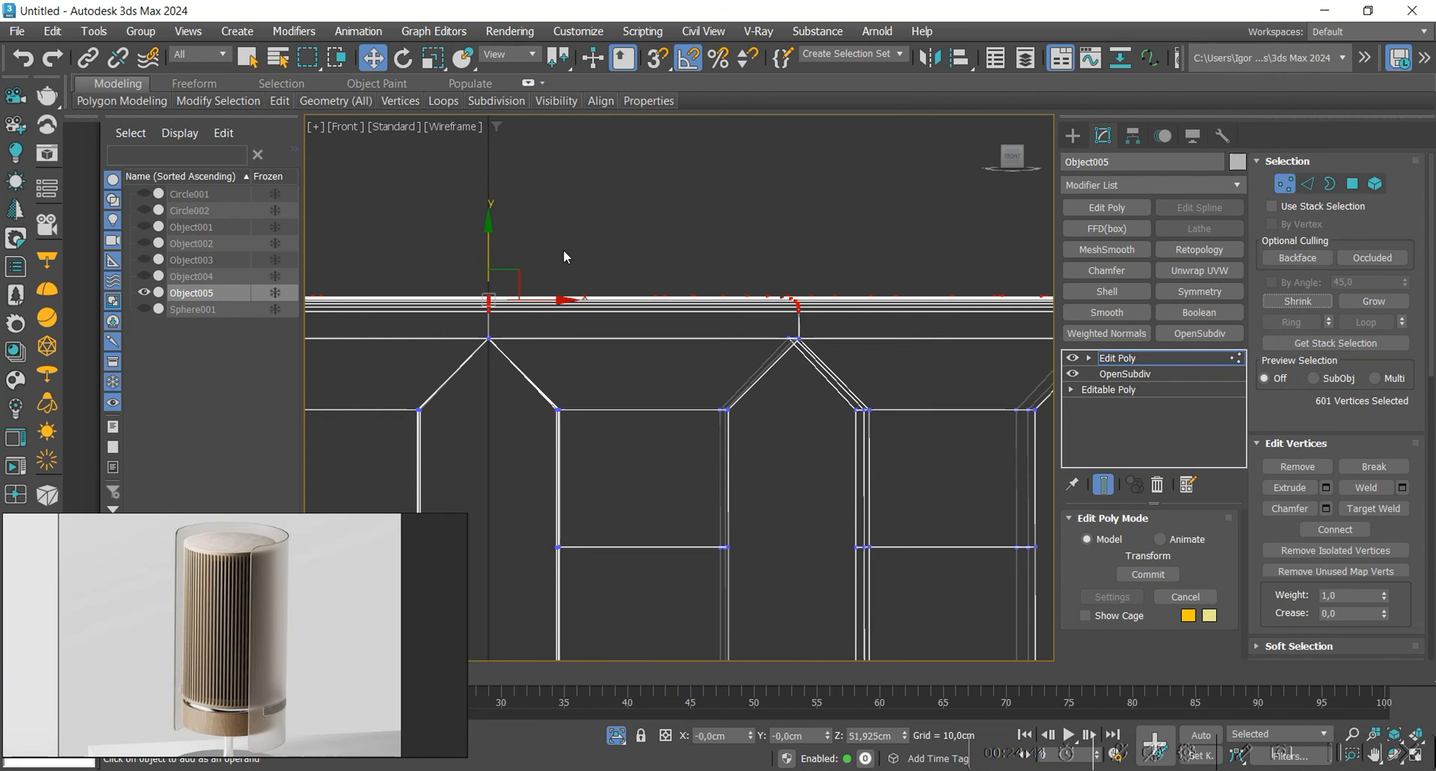
drag(490, 235, 494, 169)
key(F3)
scroll(717, 284, down, 4)
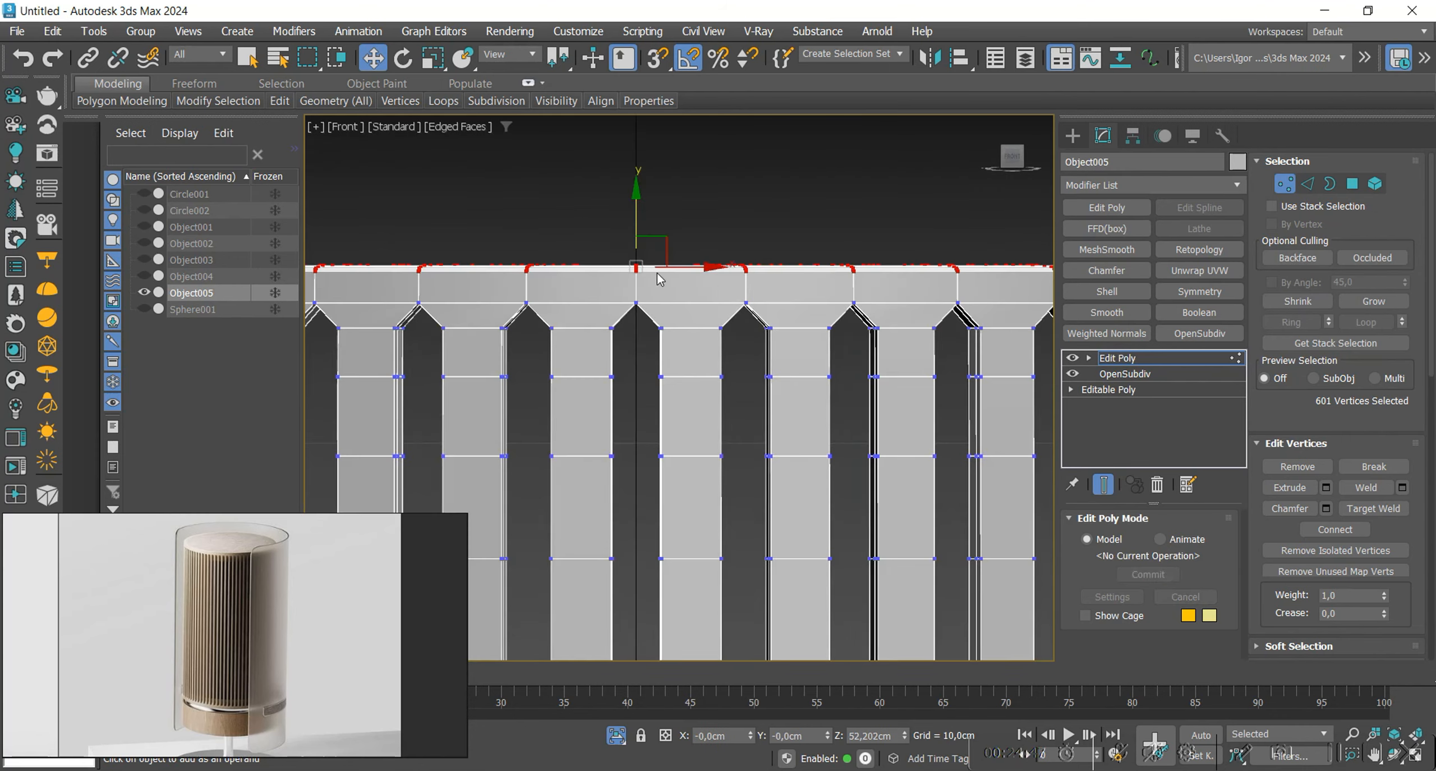
scroll(660, 279, down, 2)
key(1)
key(F4)
scroll(660, 235, down, 4)
scroll(715, 452, up, 4)
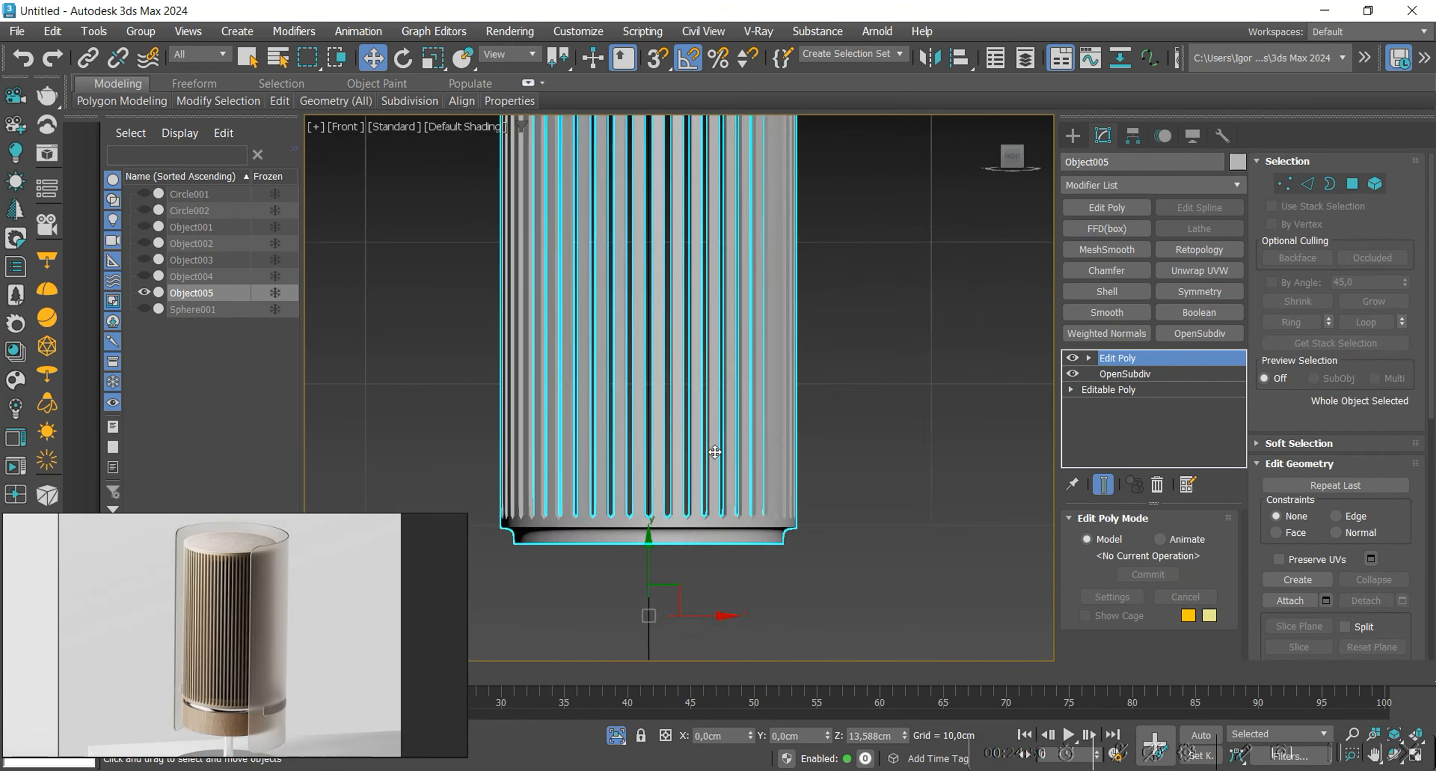
Weld all of the body's vertices with a threshold of 0.001 cm.
key(1)
key(F4)
alt+middle_drag(715, 451, 709, 392)
scroll(709, 355, up, 6)
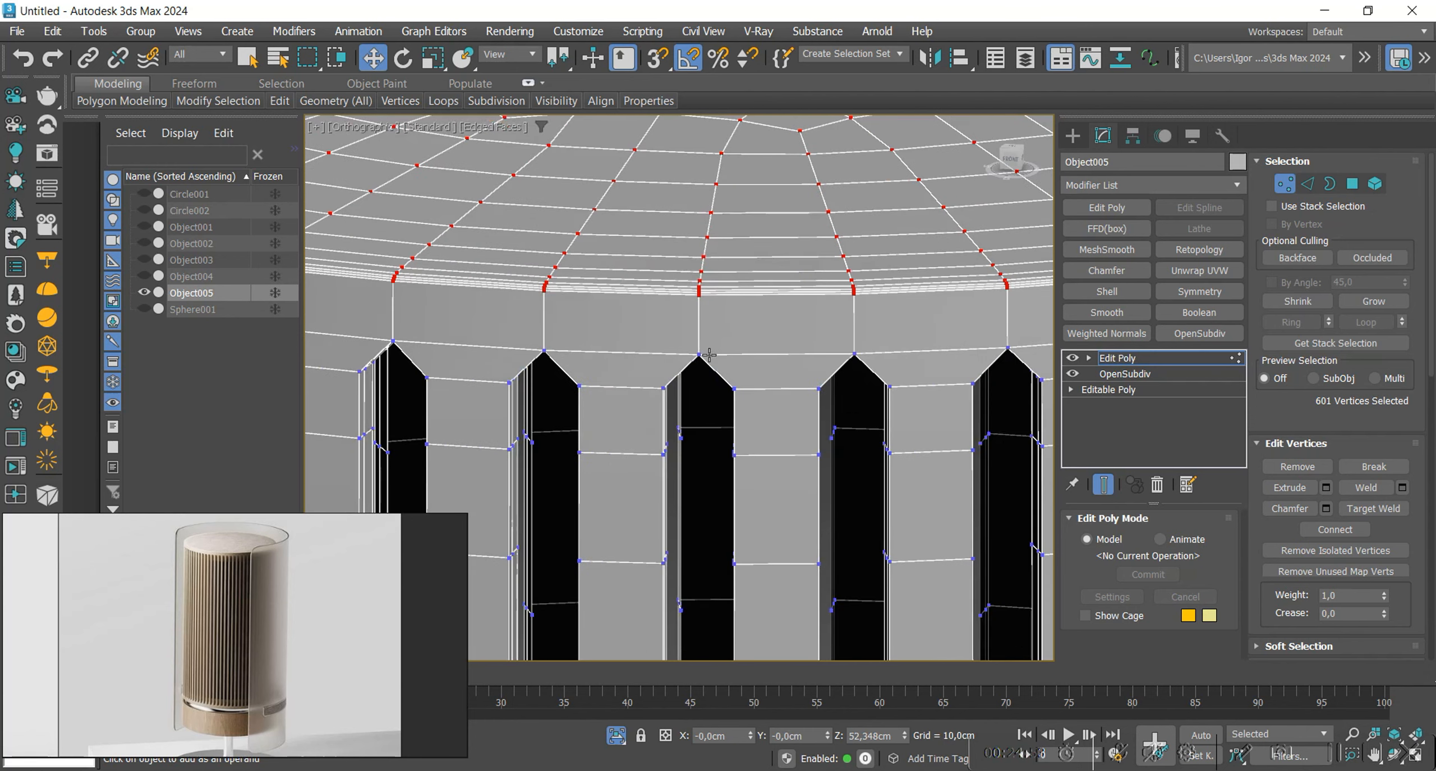
scroll(706, 336, up, 4)
key(ctrl+a)
click(1401, 487)
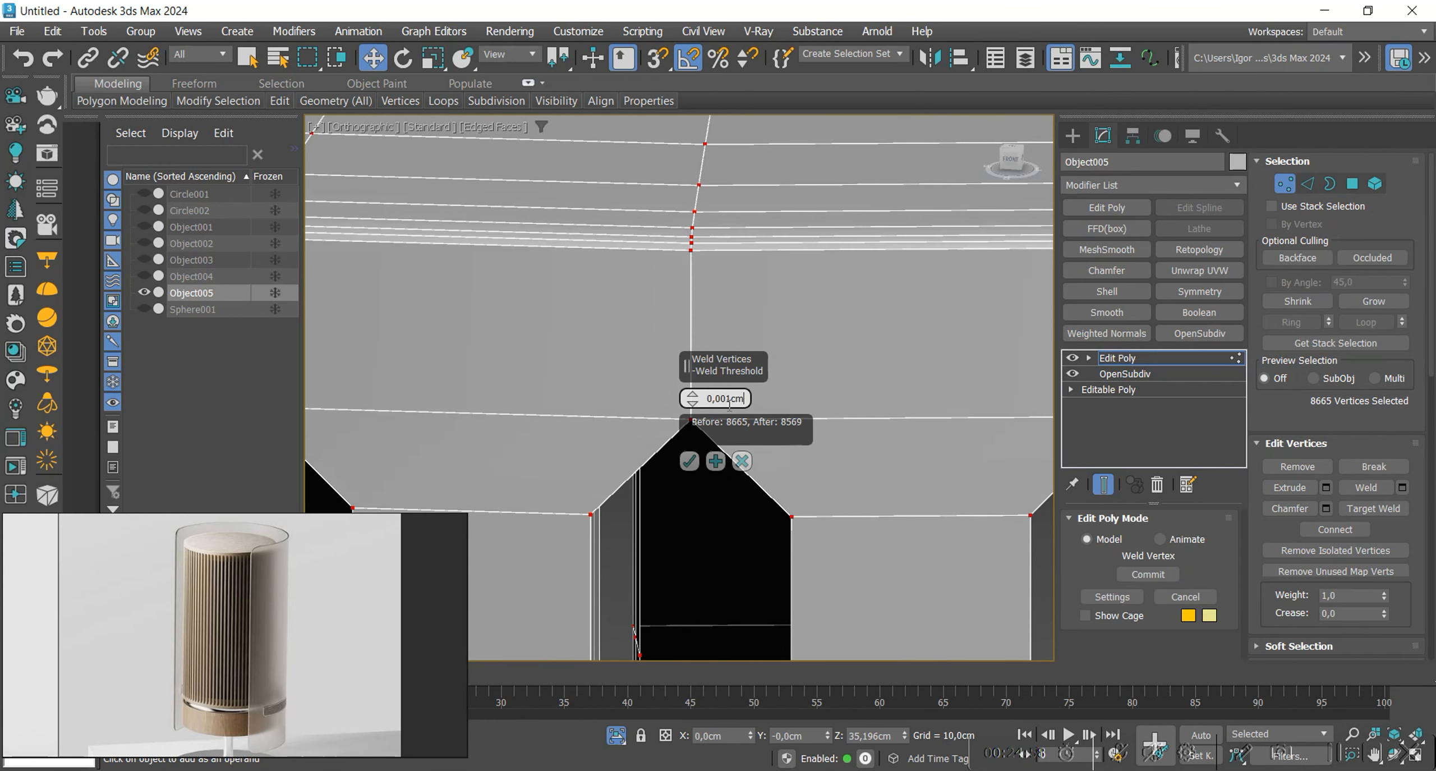
click(691, 460)
scroll(687, 316, down, 5)
key(1)
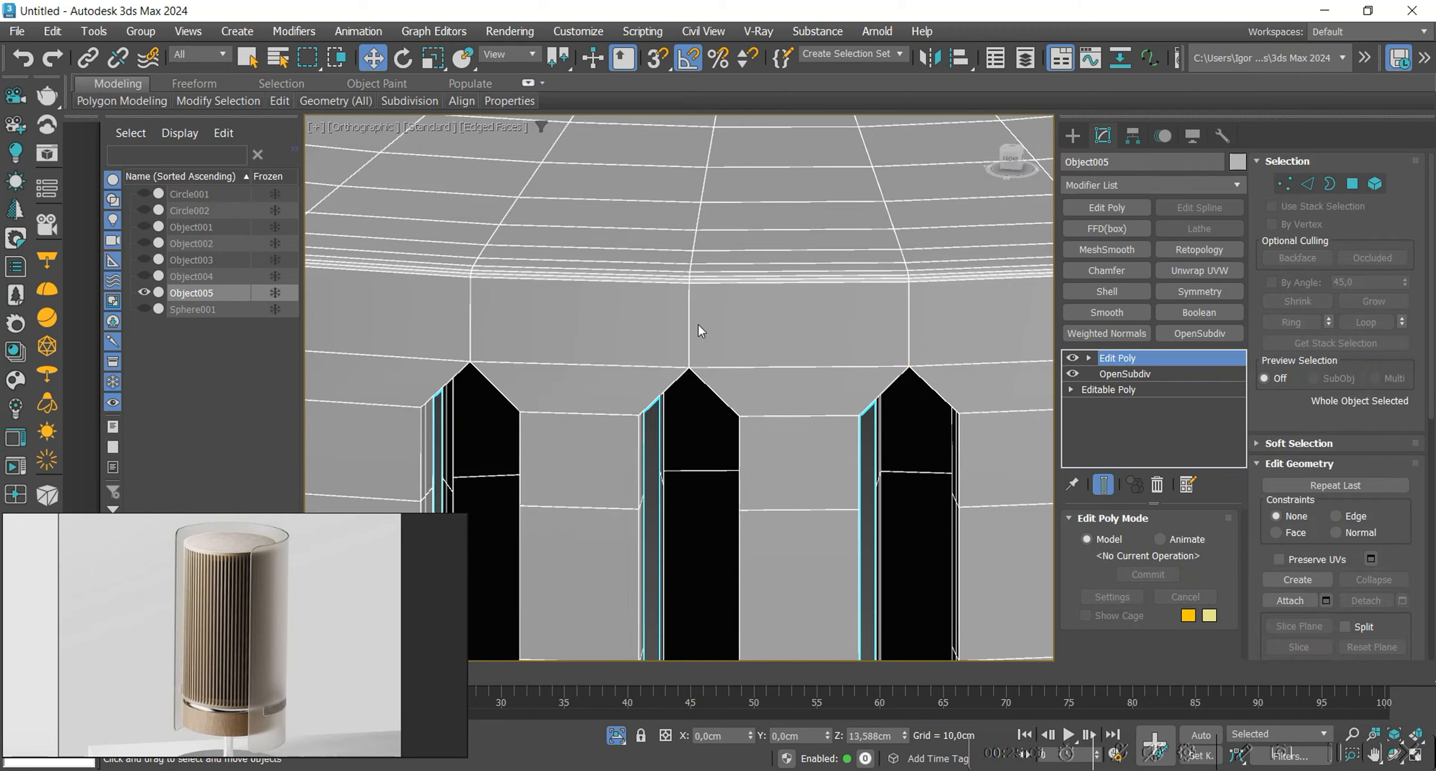
scroll(703, 415, down, 4)
scroll(579, 311, down, 2)
scroll(533, 346, up, 8)
key(F4)
key(F4)
scroll(635, 350, down, 11)
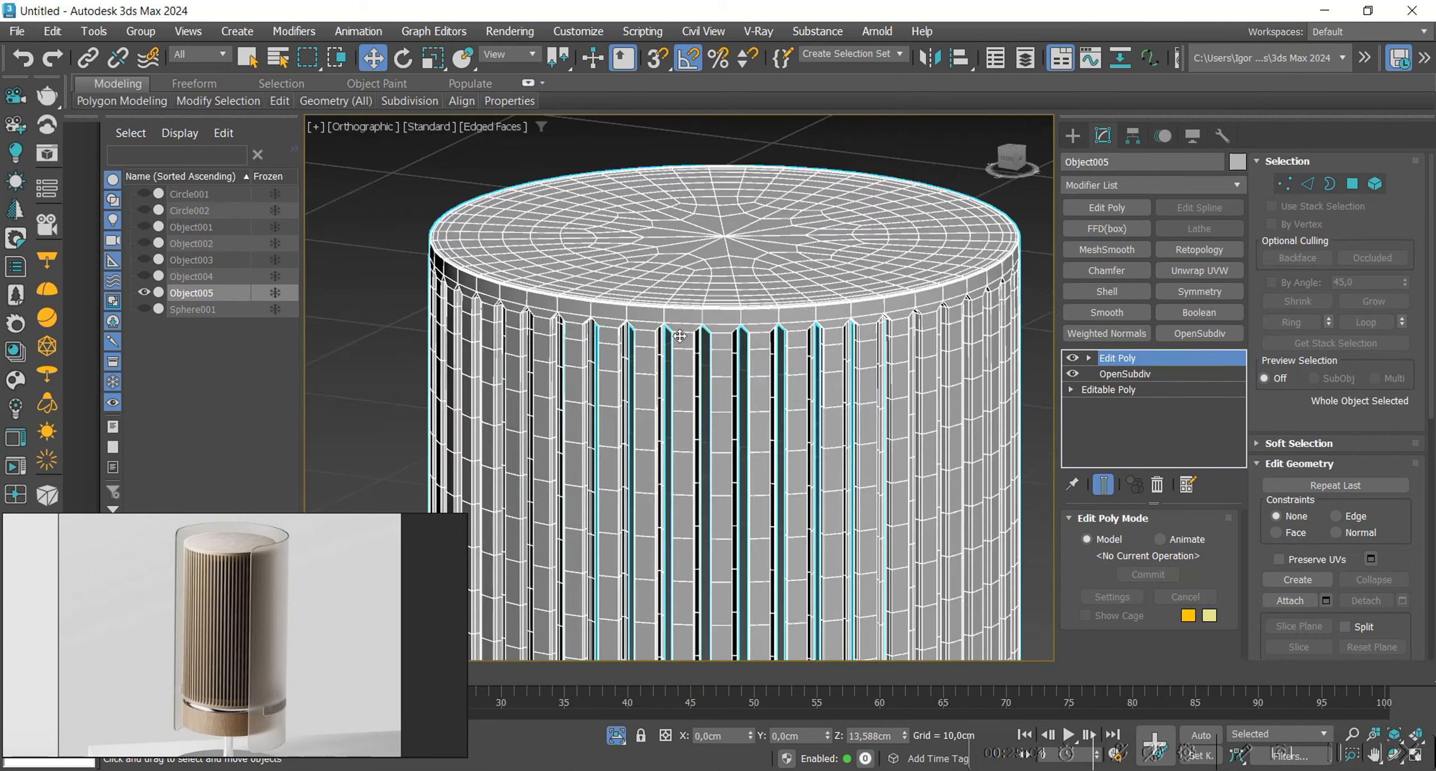
In a shaded perspective view without edges, add an OpenSubdiv modifier with 1 iteration above the slotted body's Edit Poly.
alt+middle_drag(695, 392, 702, 343)
mouse_move(713, 548)
middle_down()
mouse_move(696, 428)
mouse_move(706, 477)
middle_up()
scroll(696, 427, down, 2)
key(F4)
click(888, 398)
middle_drag(737, 370, 750, 398)
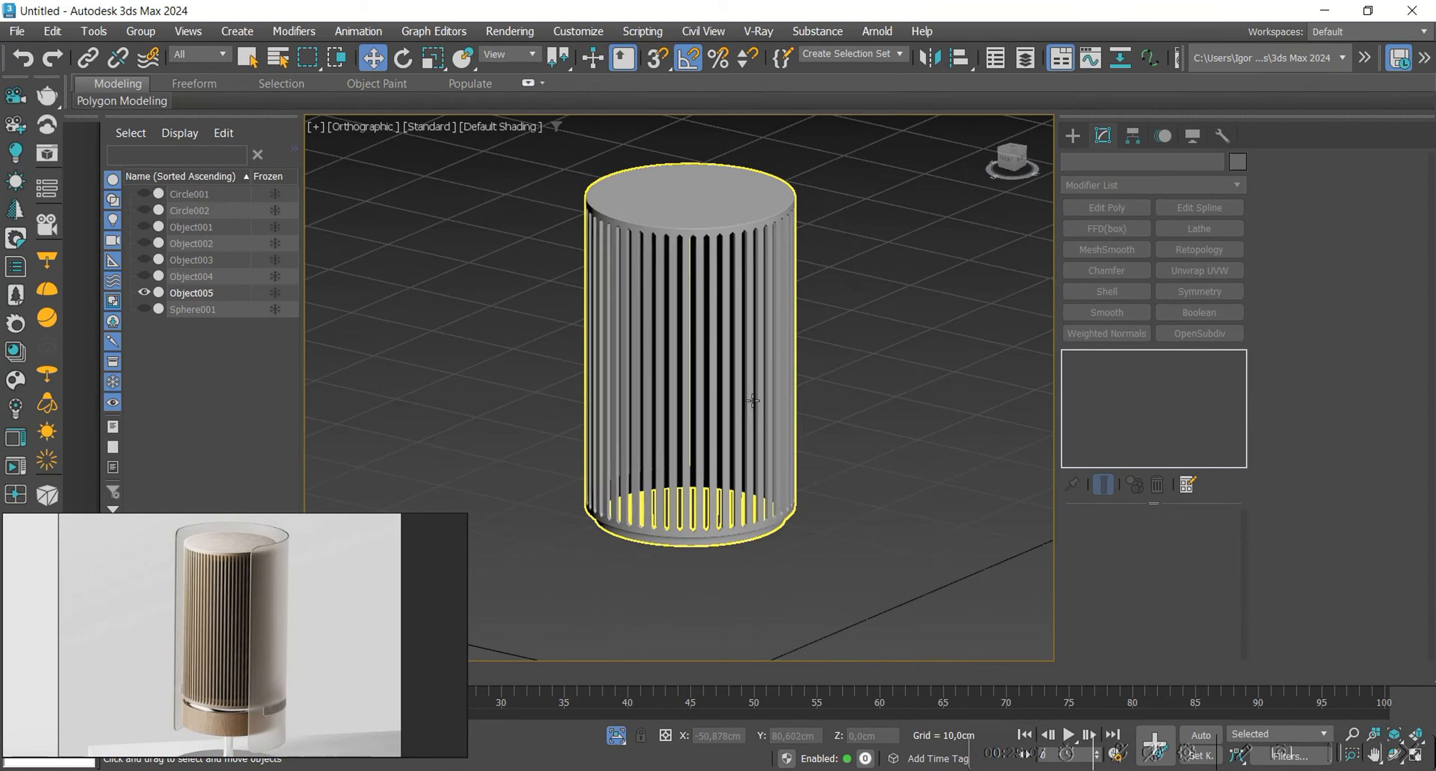
key(p)
click(764, 410)
click(1200, 333)
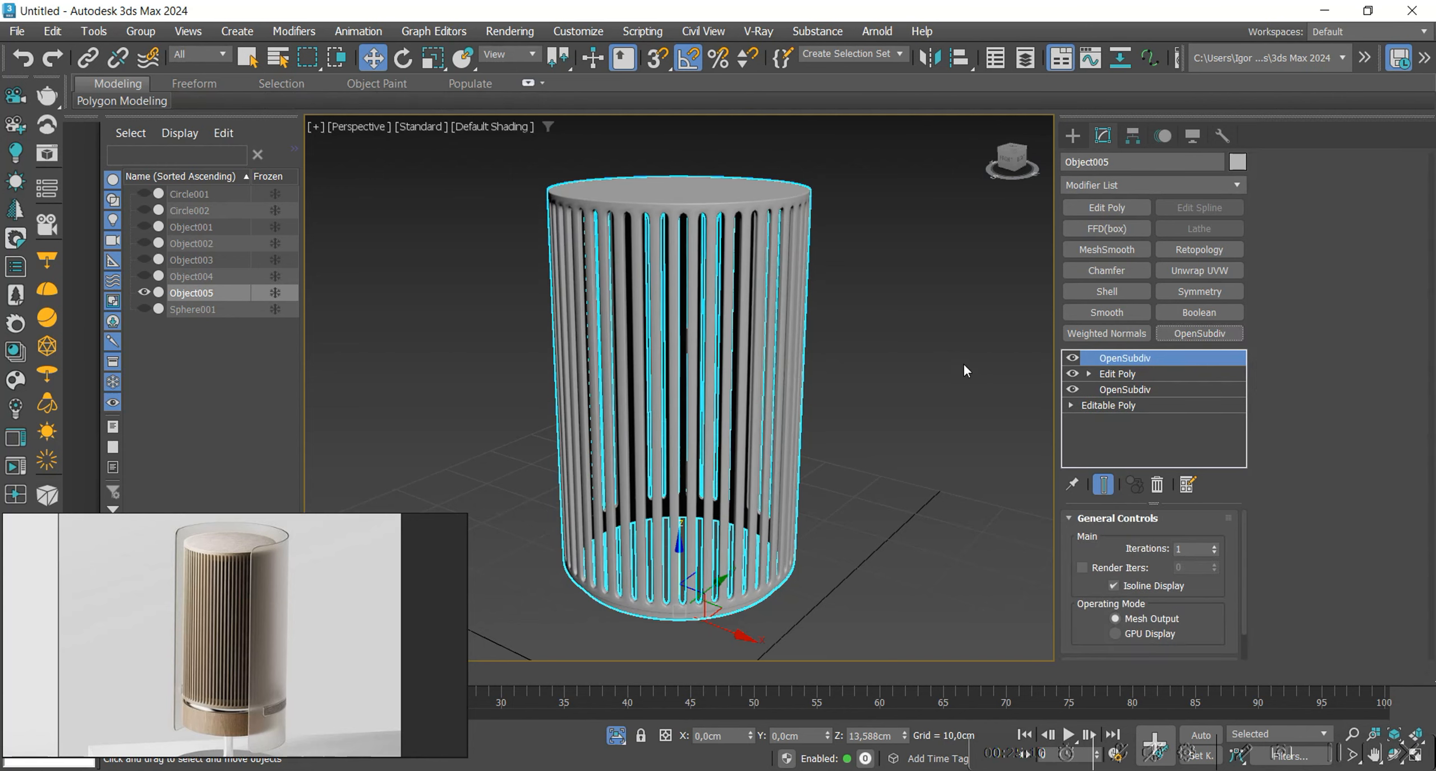
Add a Weighted Normals modifier on top of the slotted body's OpenSubdiv modifier.
scroll(962, 361, up, 5)
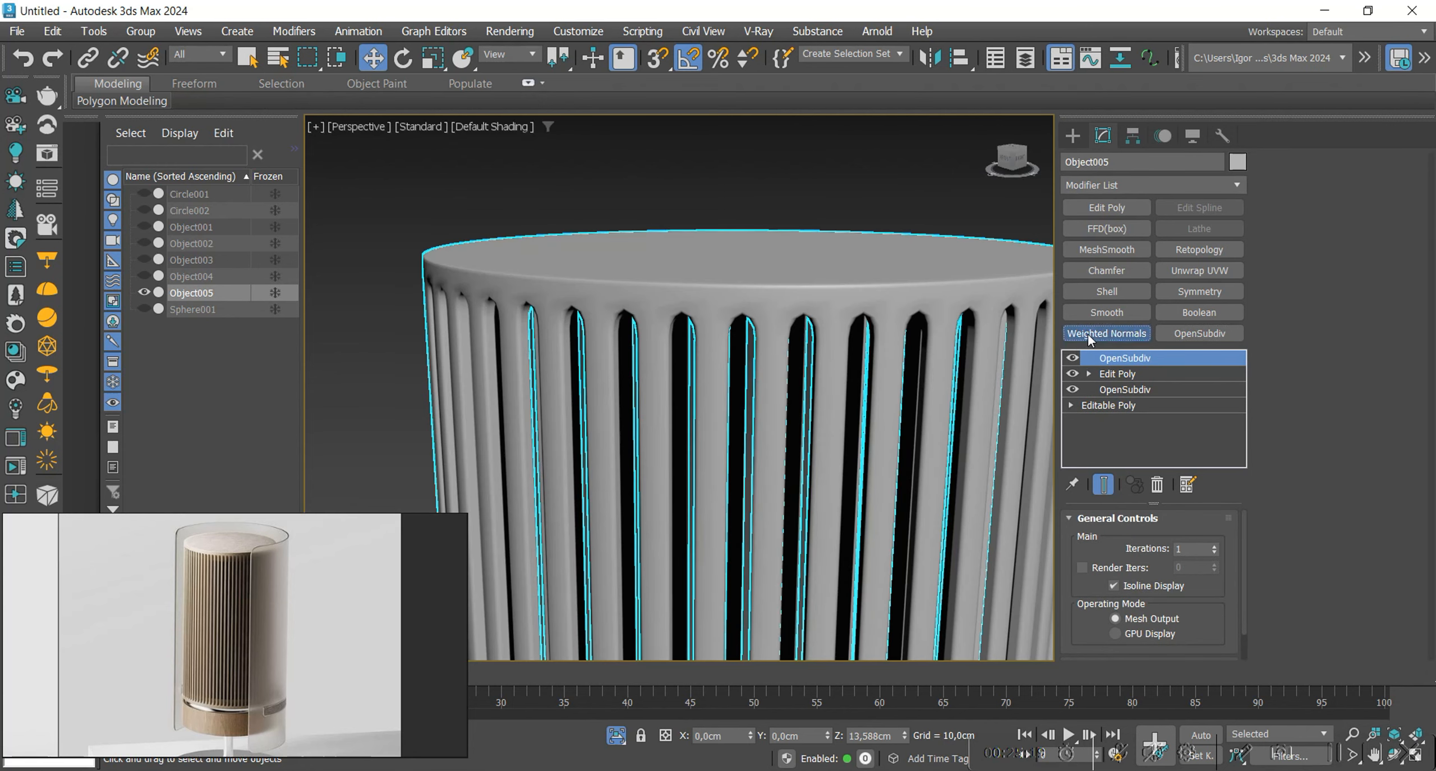
click(1088, 334)
scroll(698, 251, down, 5)
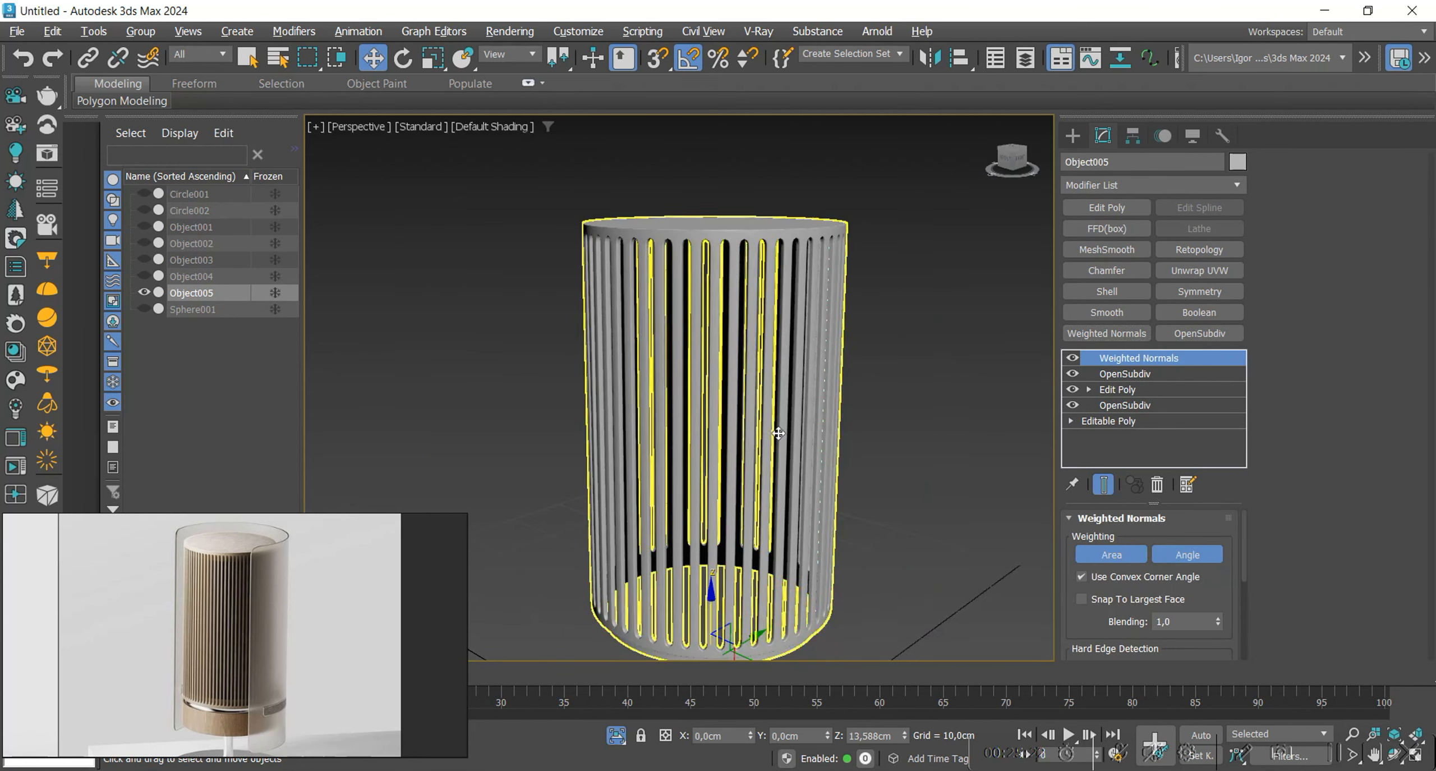
scroll(755, 365, up, 2)
click(876, 447)
Bring back all lamp parts, isolate the wide base cylinder under the slotted body, and display its edges.
mouse_move(843, 420)
alt+middle_down()
mouse_move(836, 445)
mouse_move(846, 422)
alt+middle_up()
key(alt+q)
middle_drag(863, 611, 892, 519)
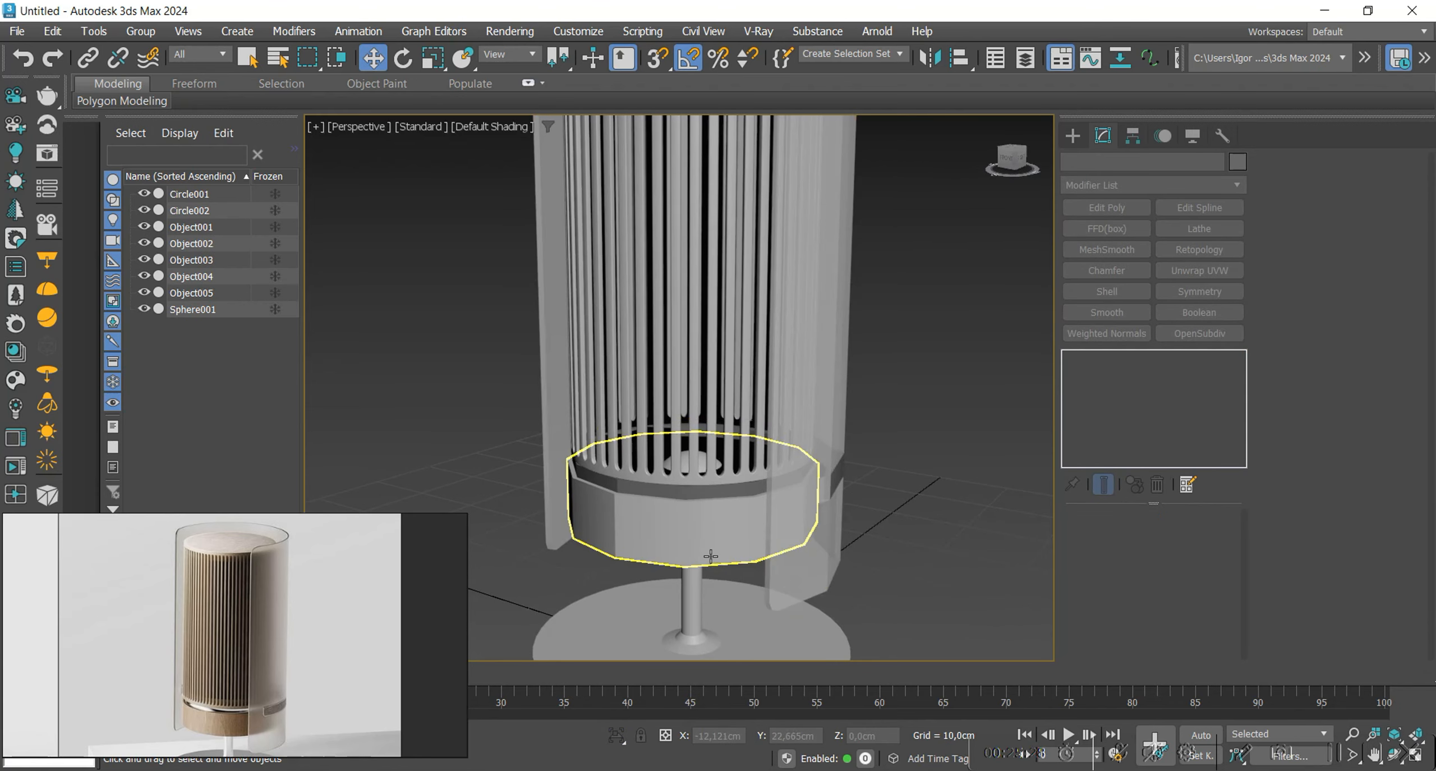
click(711, 554)
key(alt+q)
key(F4)
scroll(685, 523, up, 3)
Chamfer the recessed edge loops inside the base's upper rim by about 0.319 cm with 1 segment.
key(2)
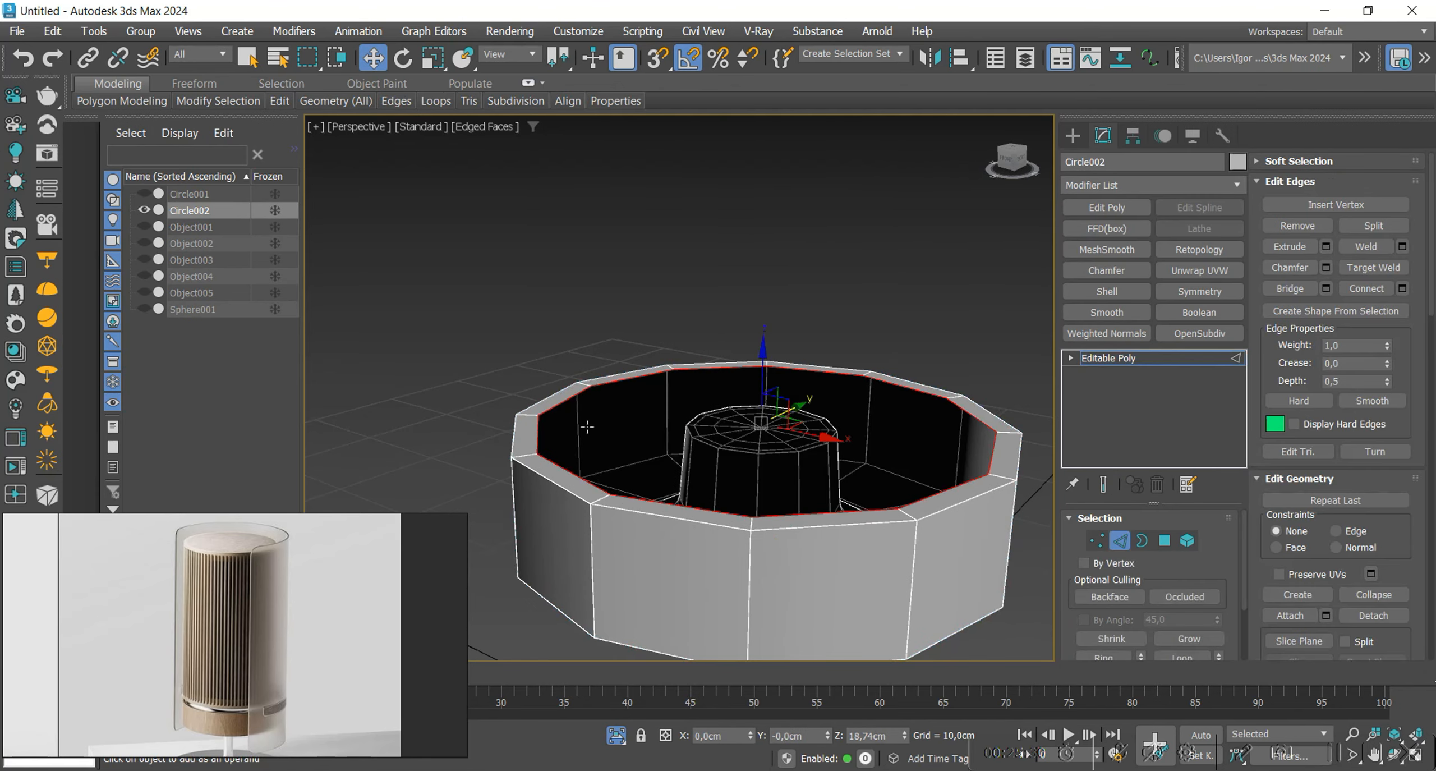
scroll(683, 524, up, 2)
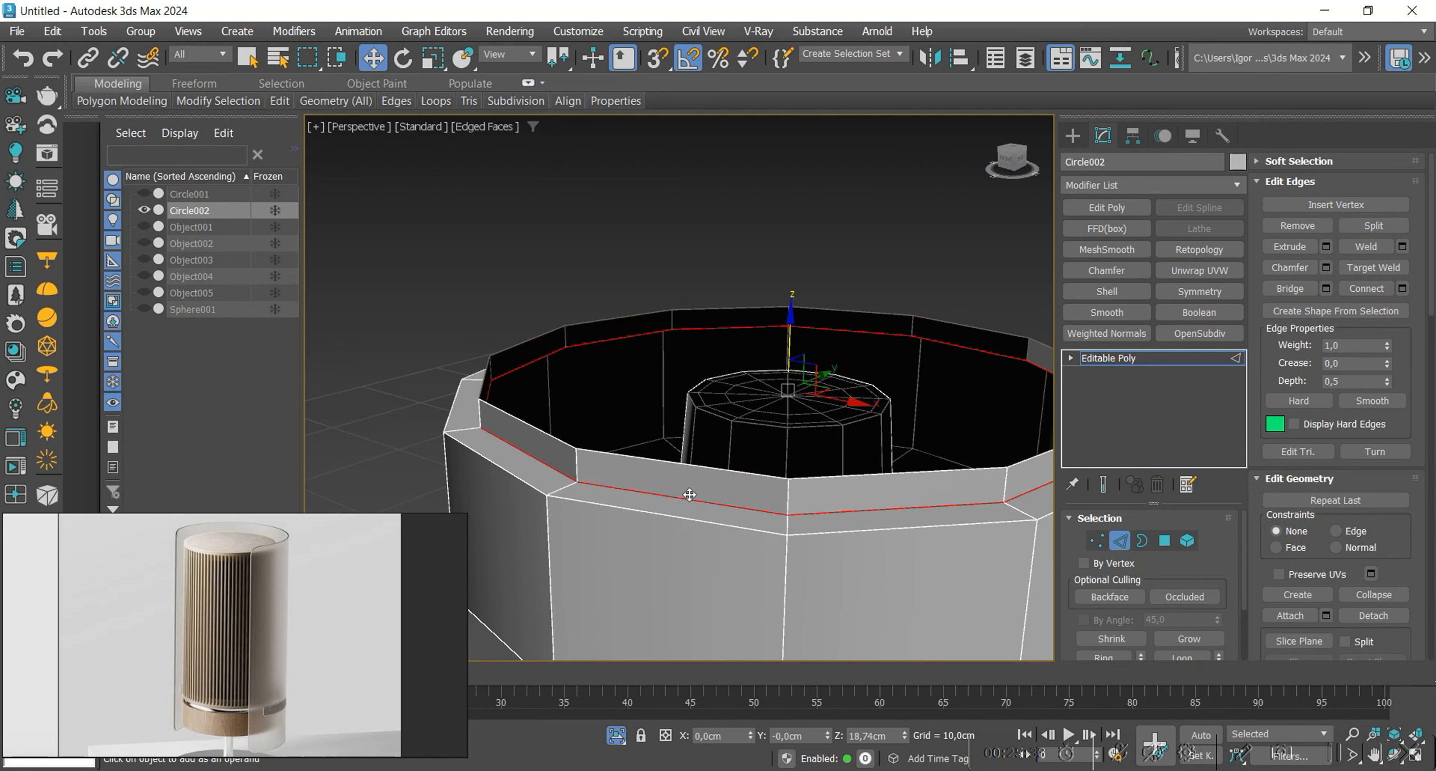
key(ctrl+shift+c)
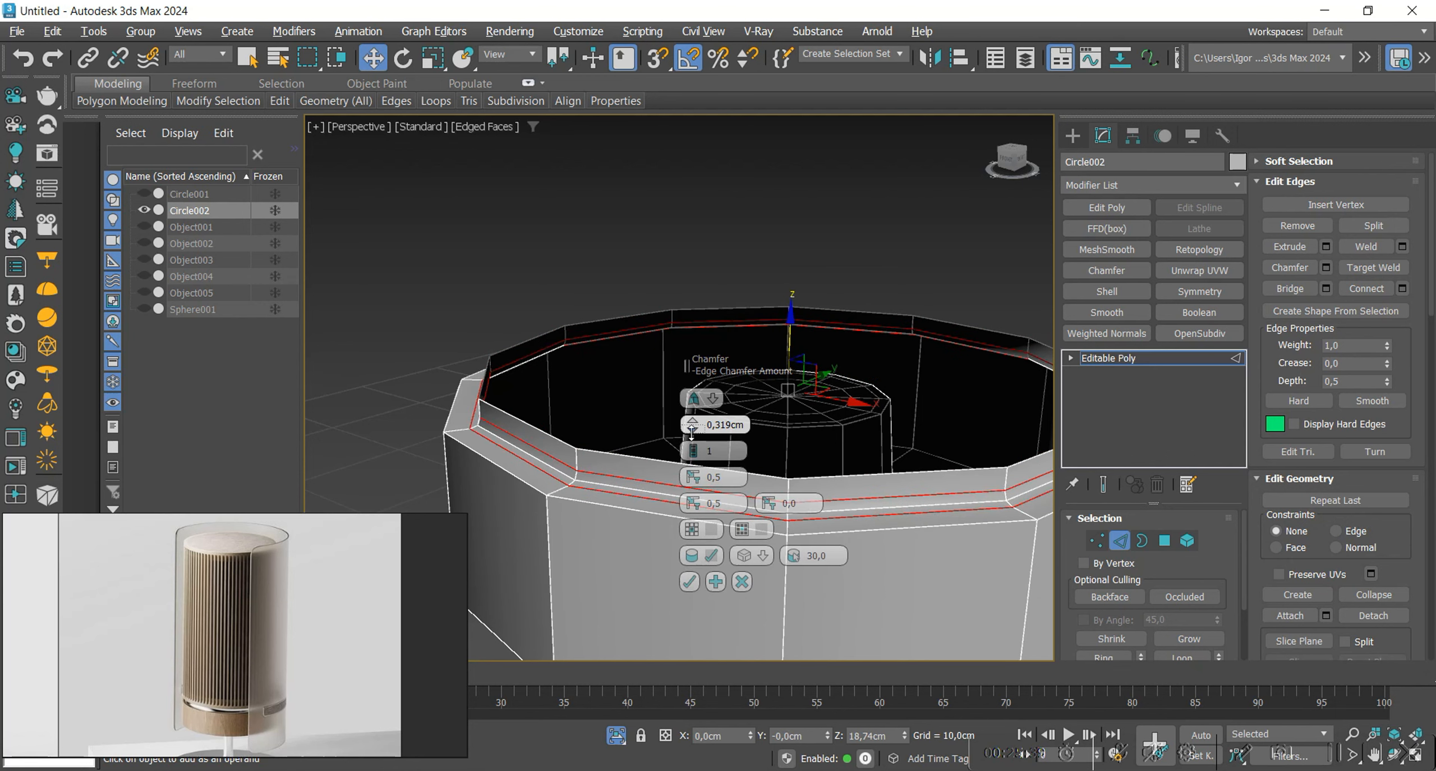
click(688, 581)
Chamfer the edge loops on the underside of the base with a small amount.
scroll(720, 578, down, 4)
alt+middle_drag(720, 578, 645, 465)
scroll(687, 468, up, 3)
key(ctrl+shift+c)
drag(689, 438, 689, 436)
click(689, 581)
key(2)
Connect the radial edges on the base's flat underside with a single new edge loop close to the central recess.
scroll(622, 379, down, 8)
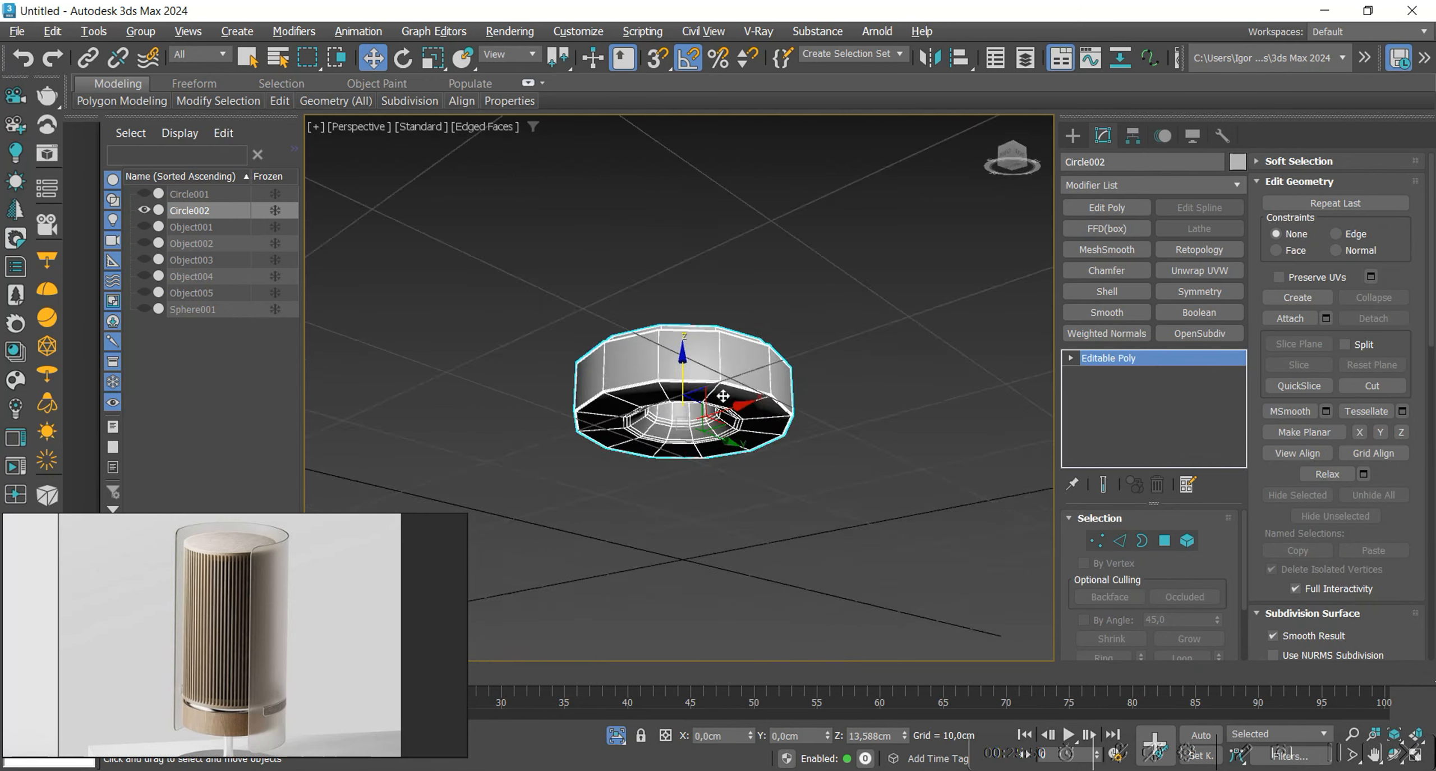
alt+middle_drag(622, 379, 752, 505)
scroll(711, 450, up, 2)
key(2)
click(776, 490)
key(alt+r)
key(ctrl+shift+e)
scroll(770, 493, up, 2)
scroll(504, 547, up, 3)
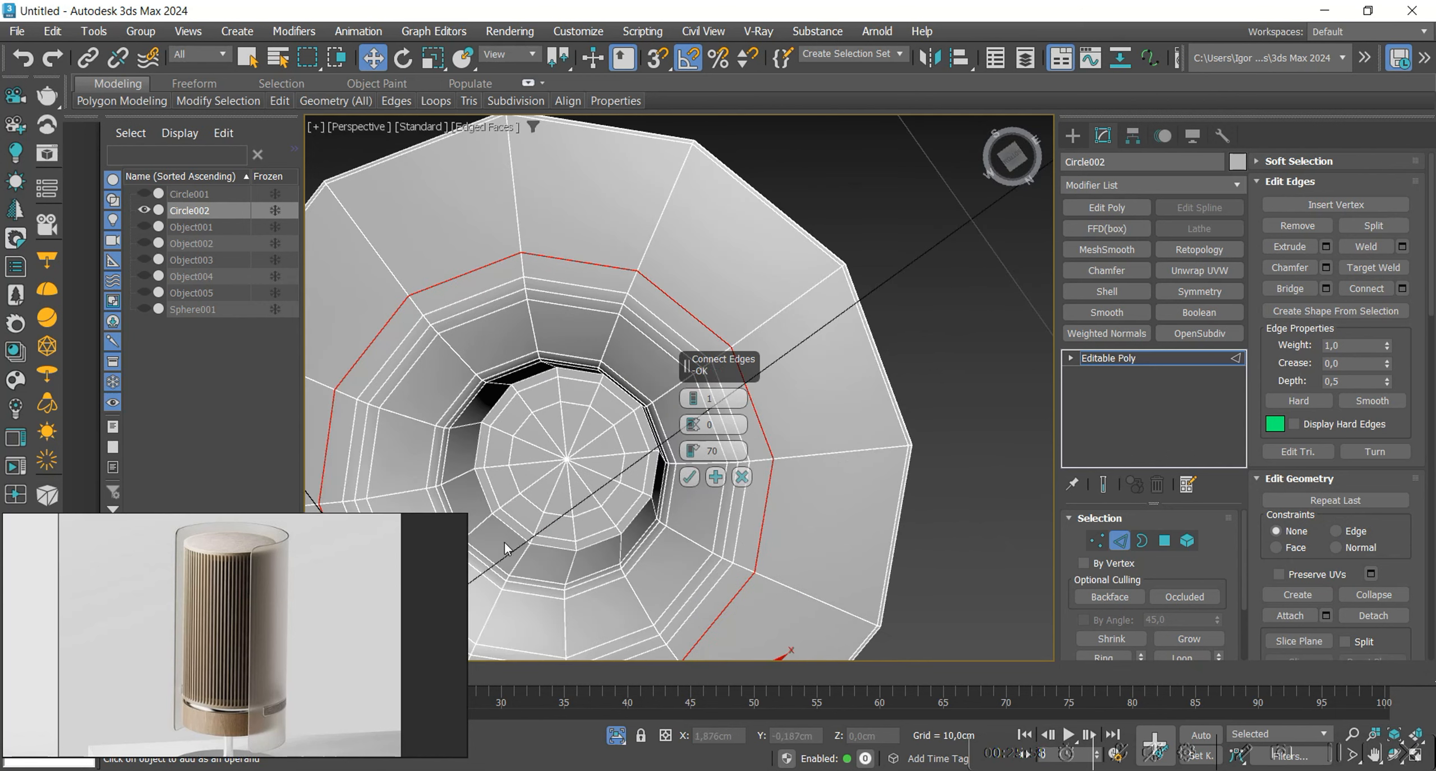
drag(692, 394, 723, 19)
click(690, 477)
Extrude the new underside edge loop inward by -0.281 cm with a width of 0.049 cm to form a groove.
scroll(740, 336, up, 4)
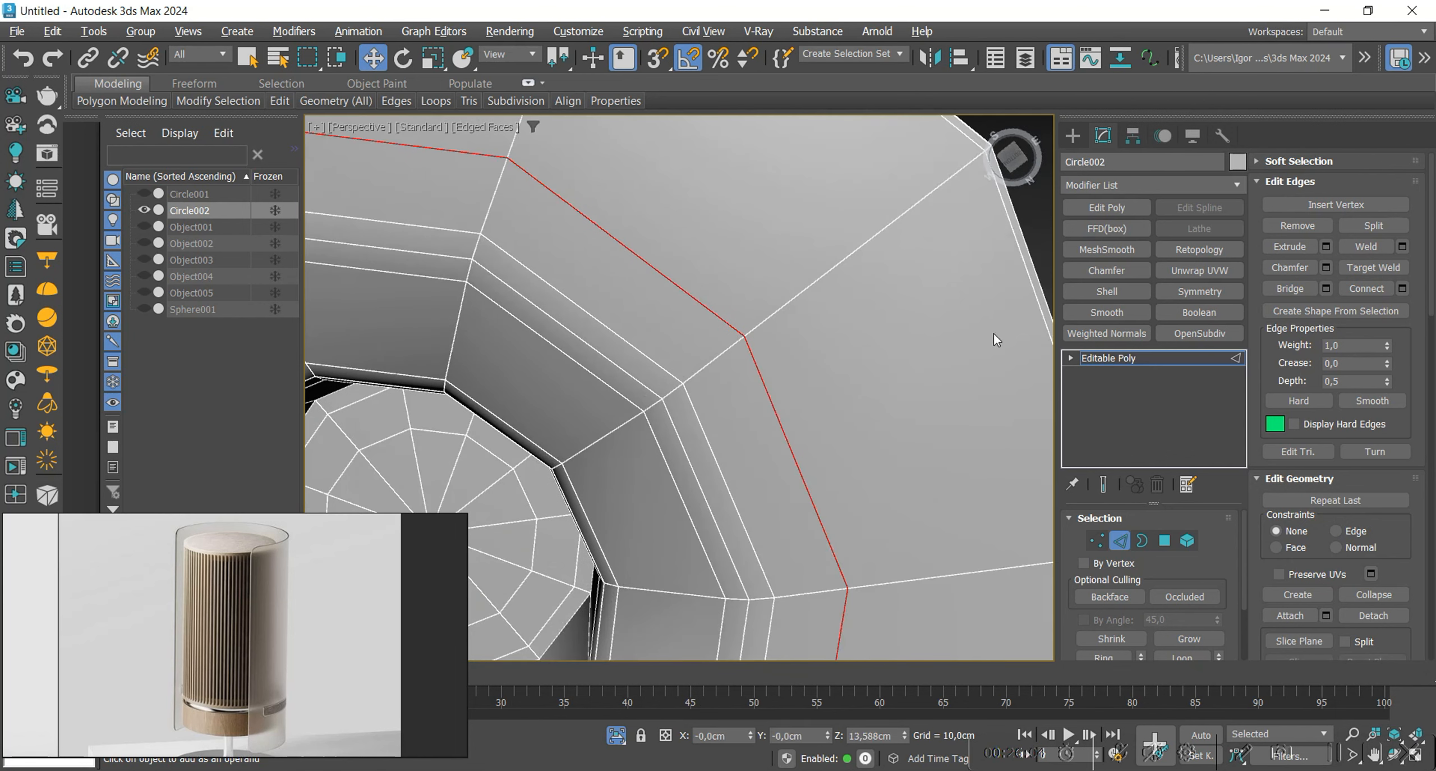
click(1326, 246)
key(F3)
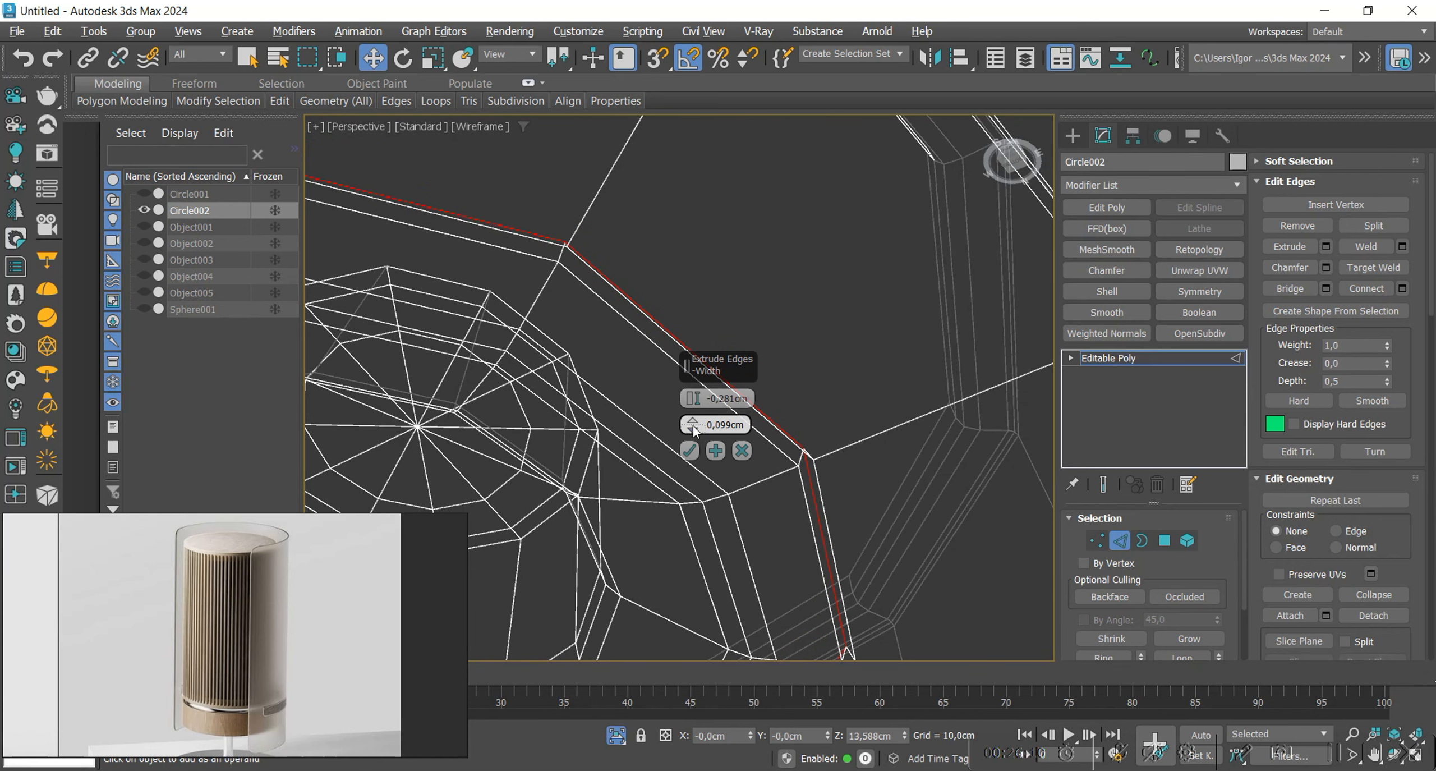
drag(693, 430, 690, 430)
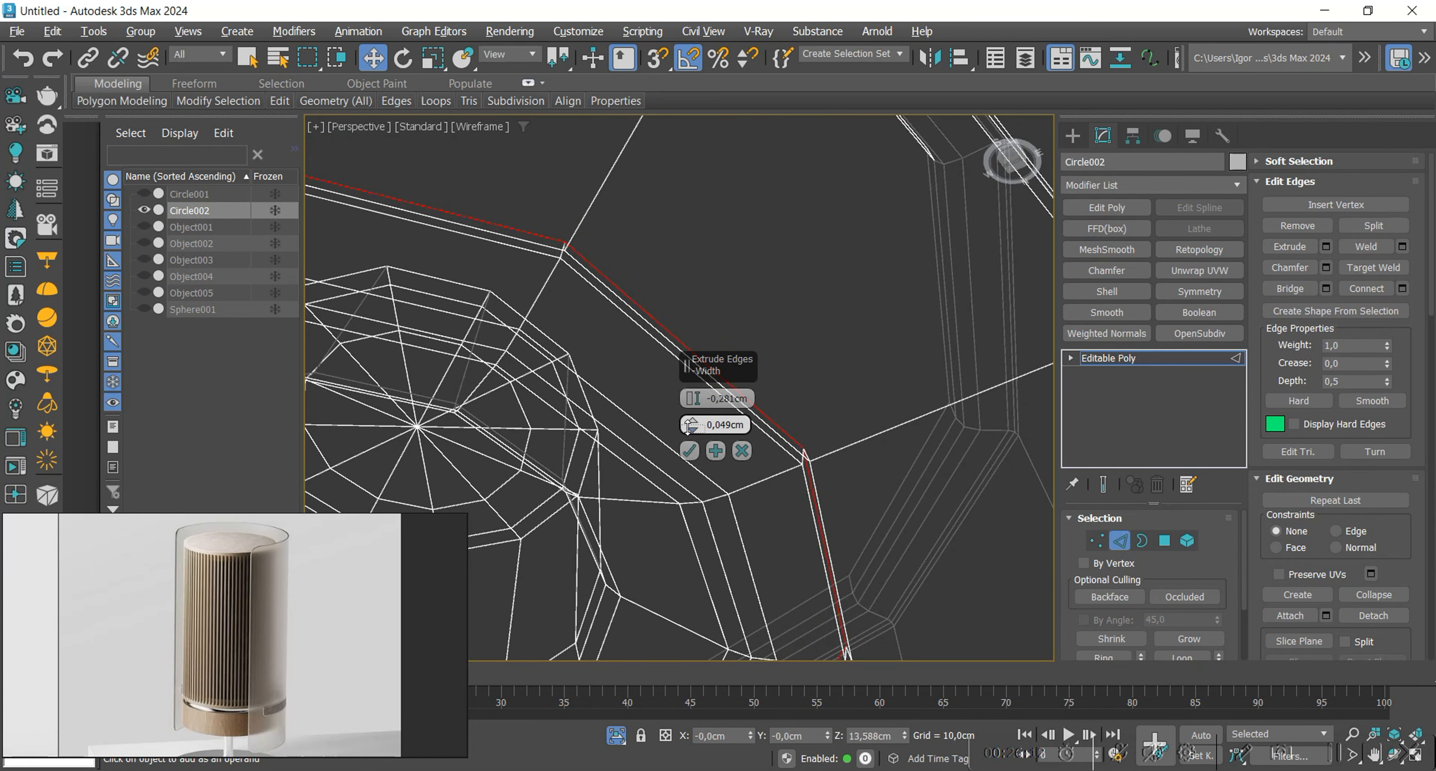
key(F3)
click(689, 451)
Select the two border edge loops of the underside groove and chamfer them by a very small amount.
double_click(806, 480)
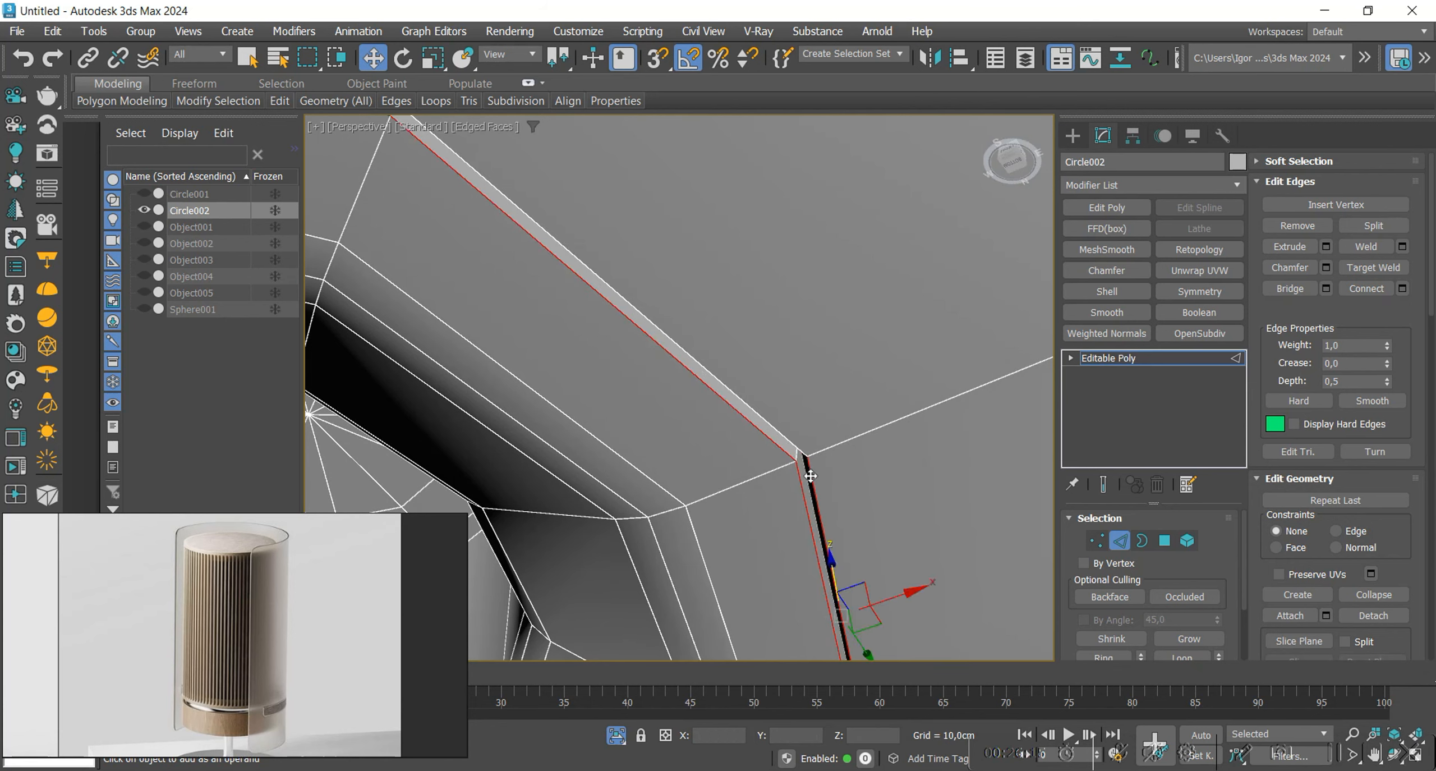
ctrl+double_click(804, 470)
key(ctrl+shift+c)
scroll(809, 478, up, 2)
drag(694, 429, 694, 441)
click(690, 582)
key(2)
key(F4)
scroll(785, 421, down, 7)
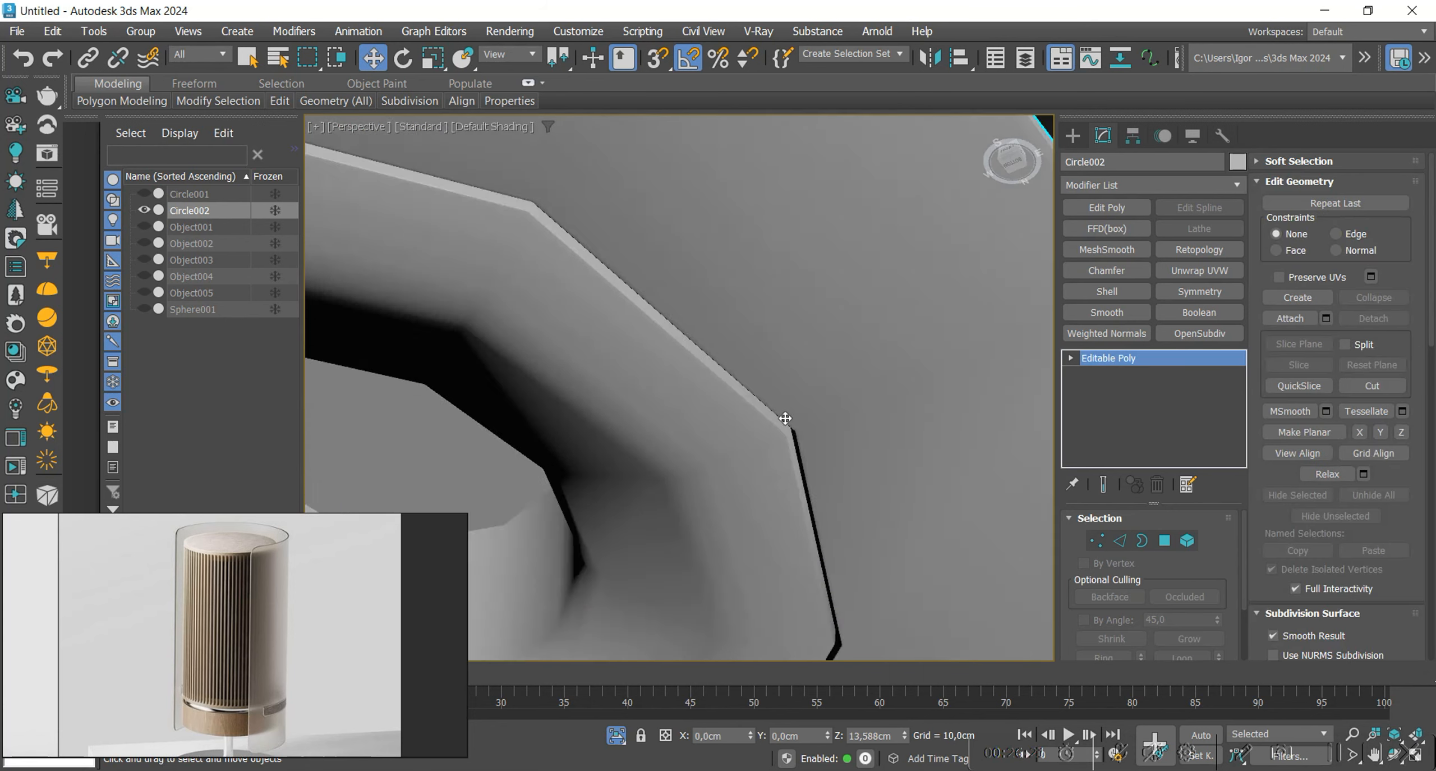
mouse_move(763, 404)
alt+middle_down()
mouse_move(763, 424)
mouse_move(768, 408)
alt+middle_up()
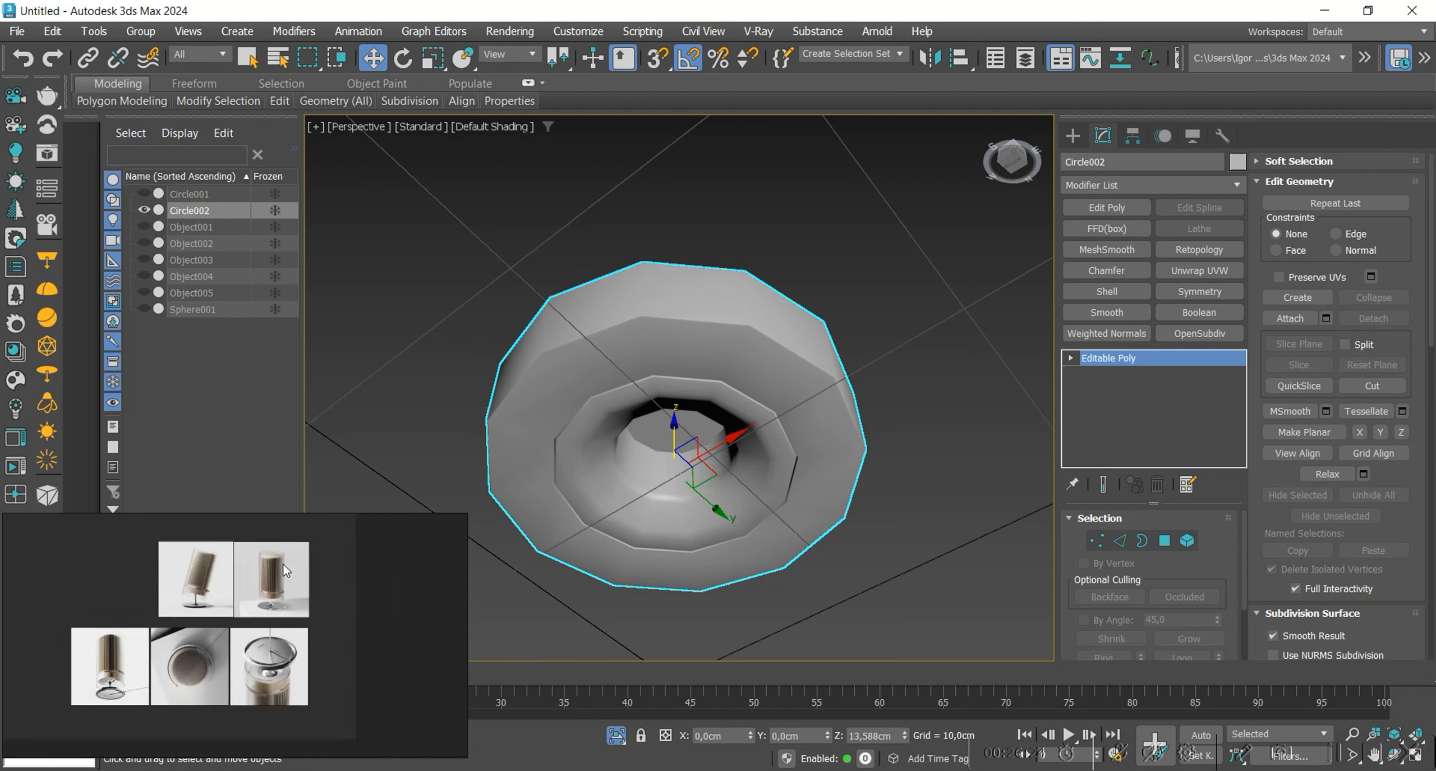
Select an edge loop inside the underside groove and grow the selection until it covers all of the groove's edges.
key(F3)
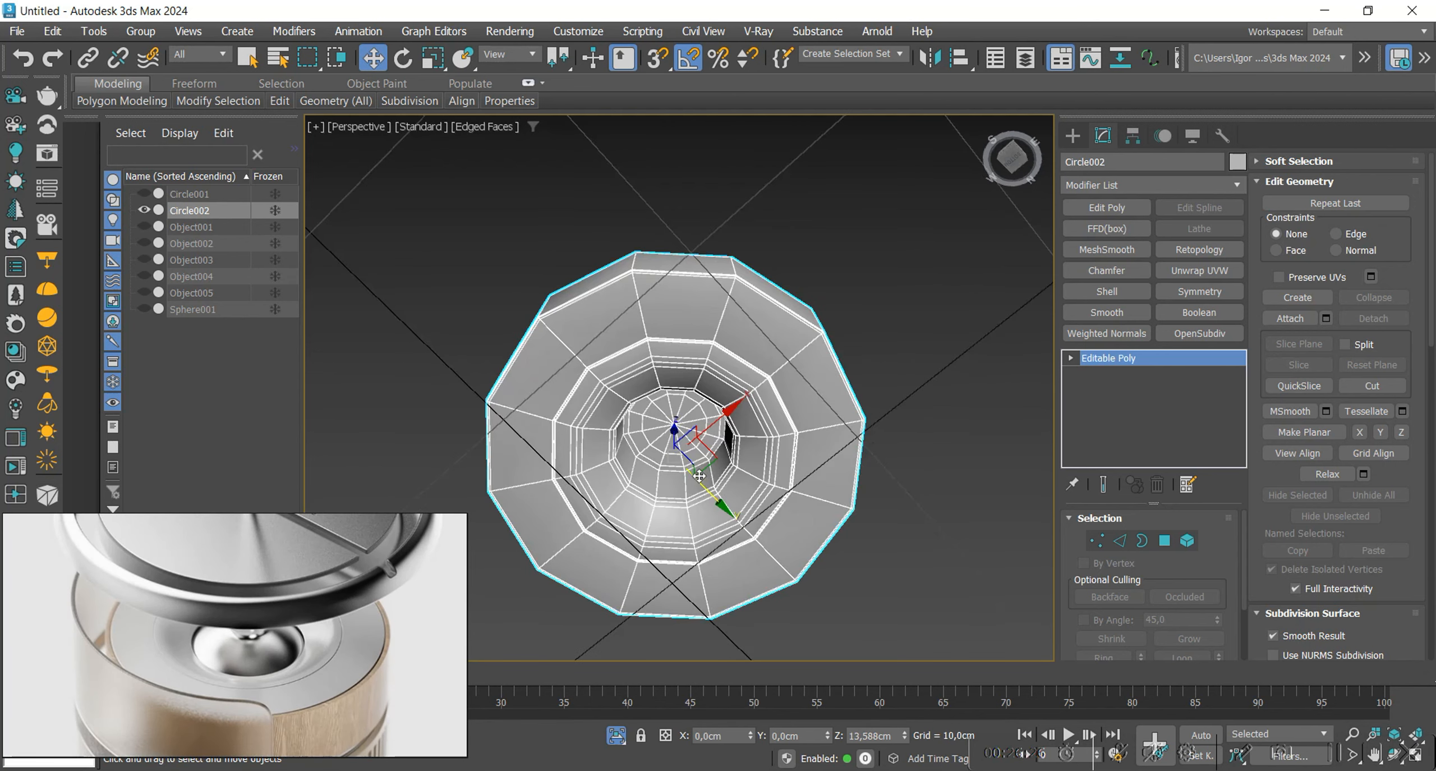
scroll(862, 427, up, 10)
key(2)
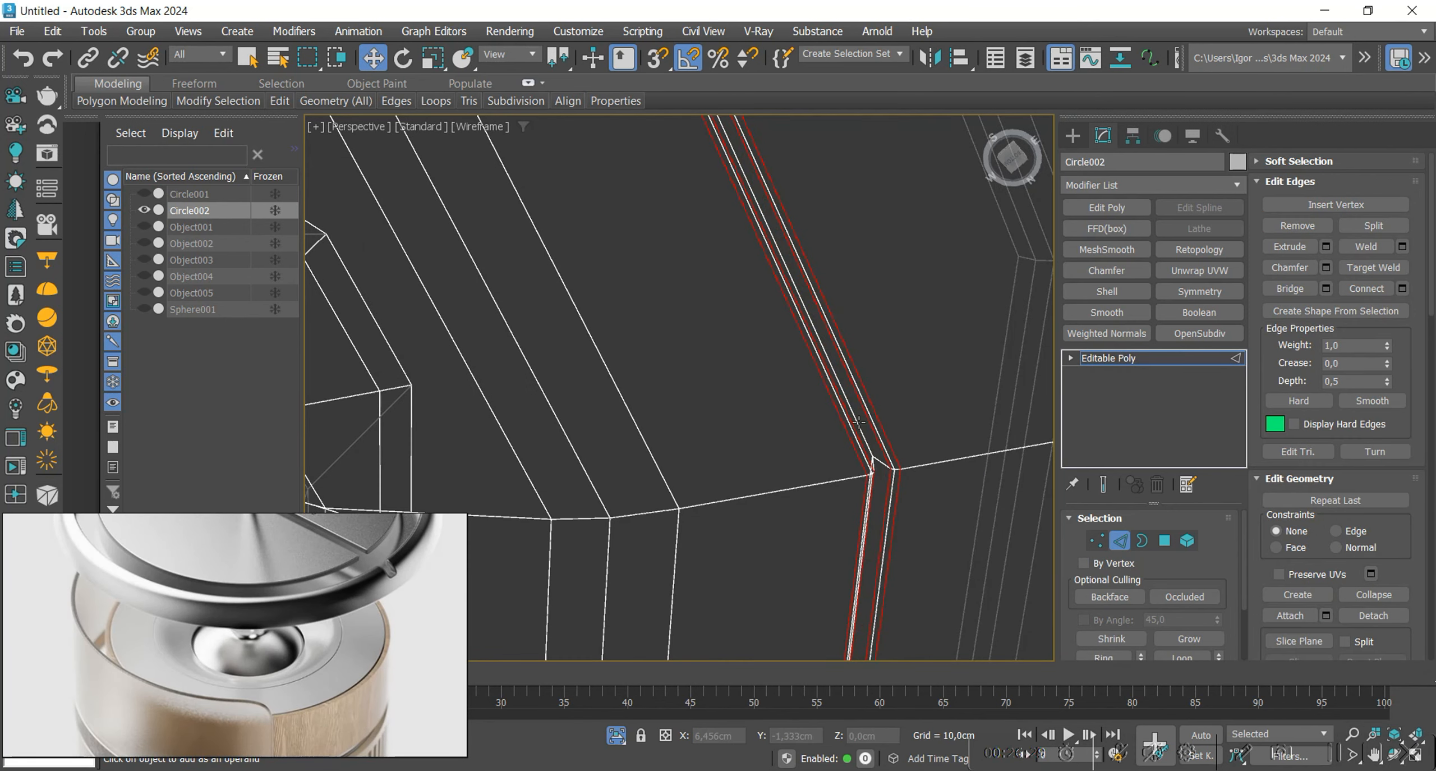
click(858, 421)
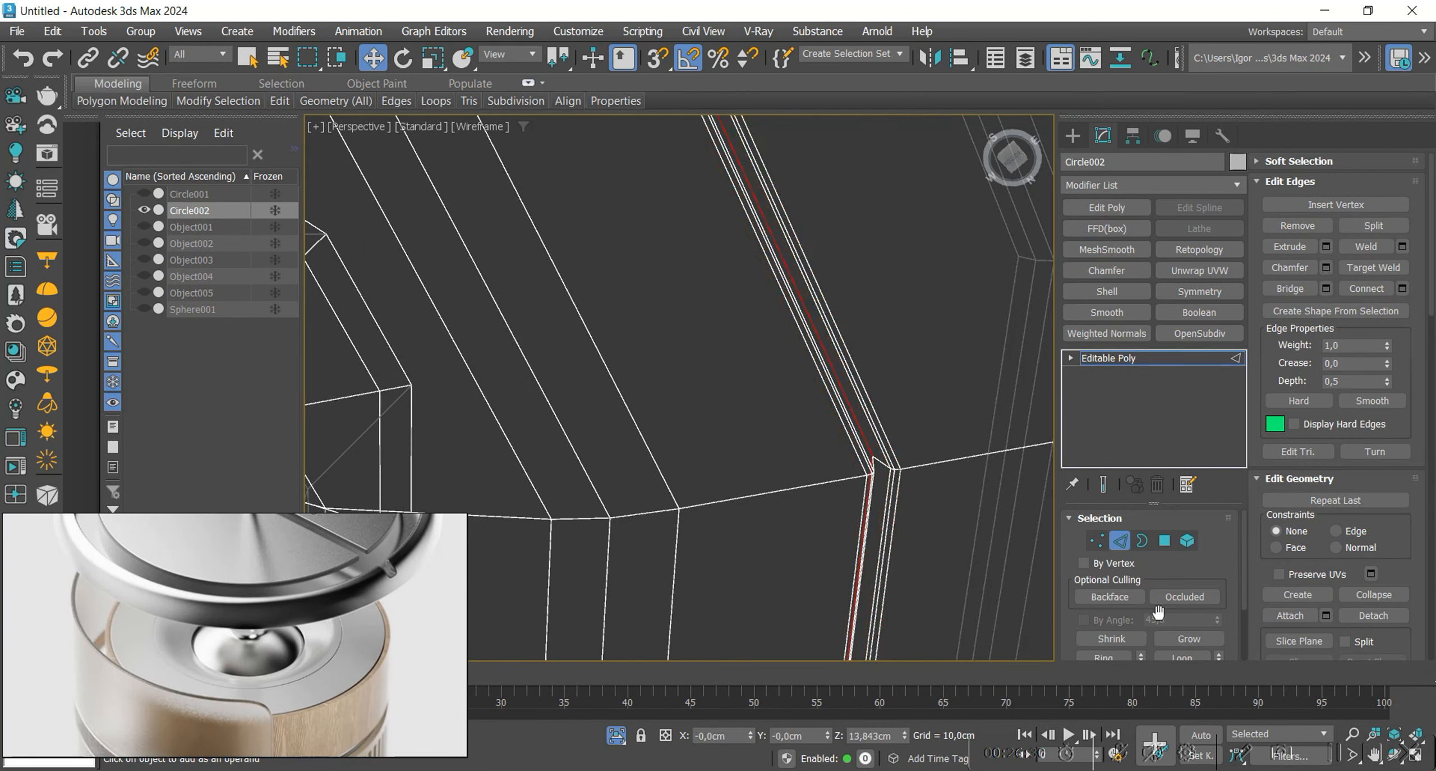
click(1191, 637)
click(1191, 638)
scroll(760, 443, down, 3)
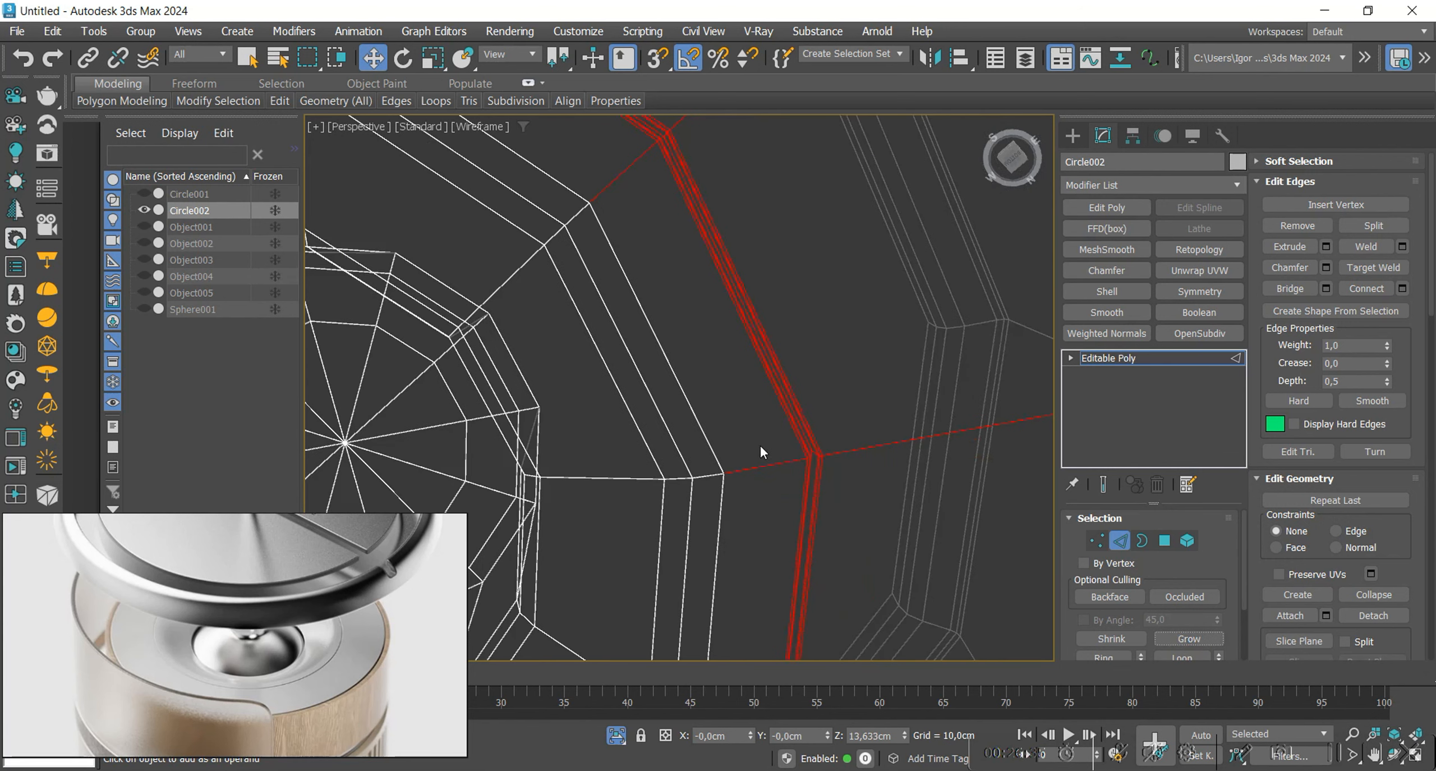
Scale the selected groove edges to about 94% in X and Y, bringing the groove closer to the recess.
scroll(759, 451, down, 4)
alt+middle_drag(625, 257, 594, 247)
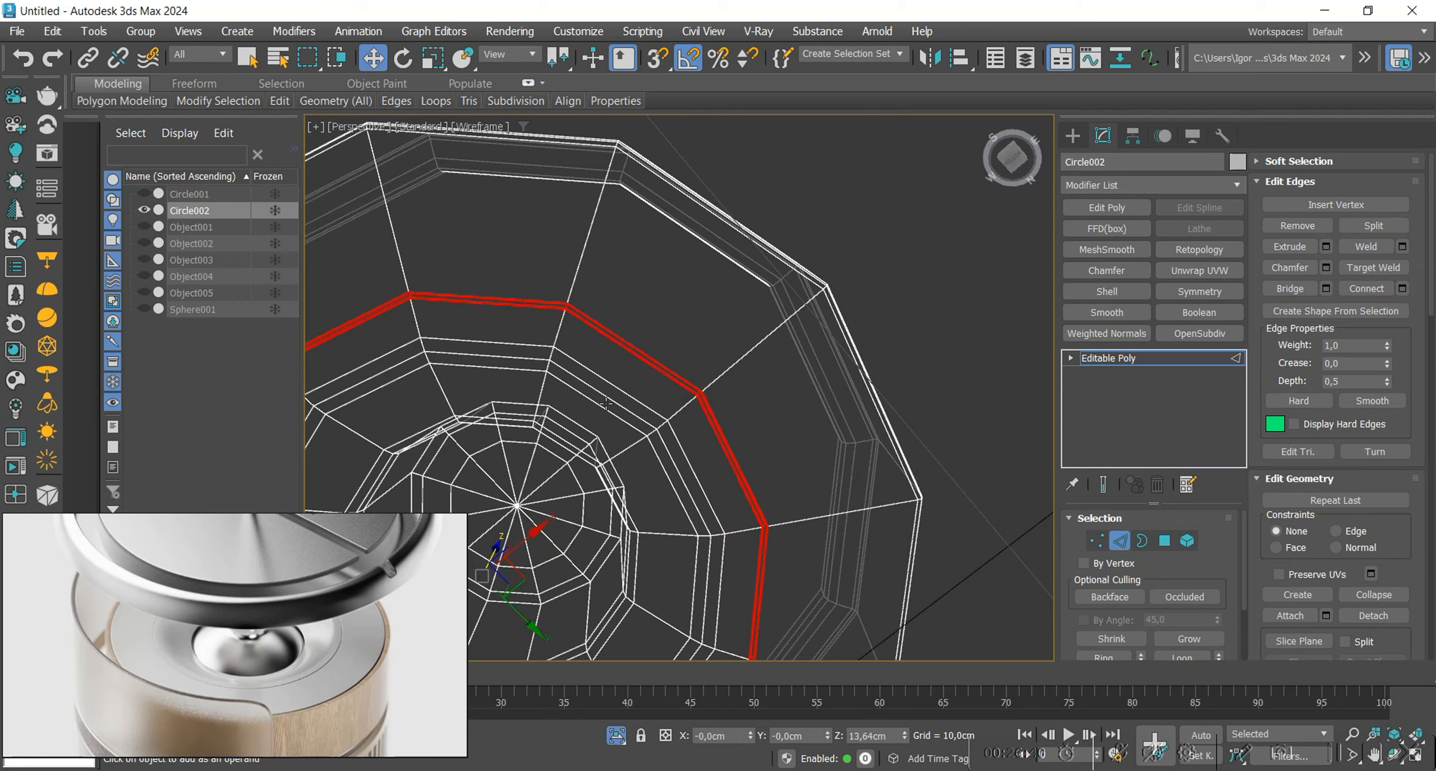
key(F3)
scroll(606, 404, down, 3)
middle_drag(606, 403, 668, 348)
key(r)
scroll(608, 420, up, 3)
drag(589, 414, 586, 418)
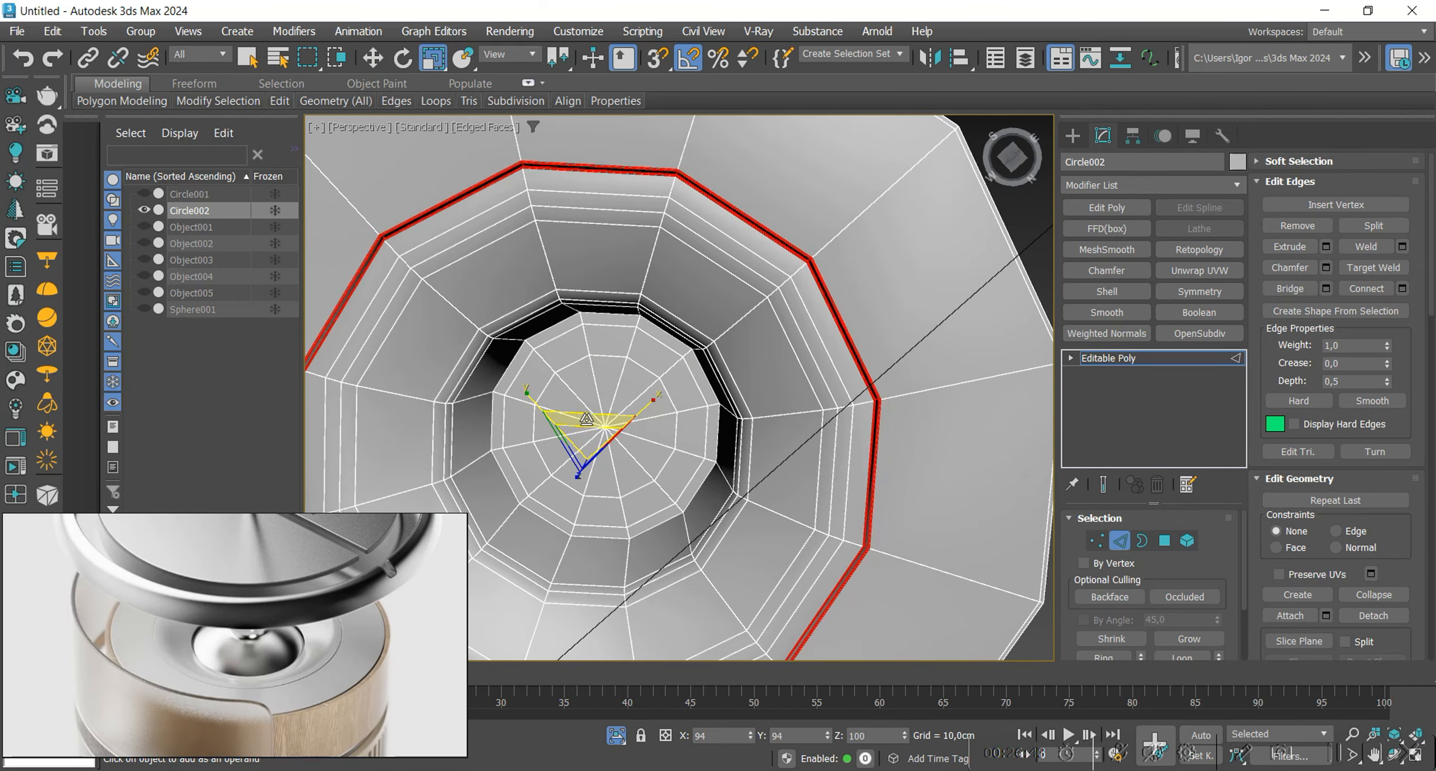
key(2)
Compare the groove and recess on the base's underside with the lamp reference images.
key(F4)
scroll(778, 408, down, 3)
alt+middle_drag(779, 408, 811, 465)
key(w)
key(F4)
key(F4)
scroll(299, 685, down, 6)
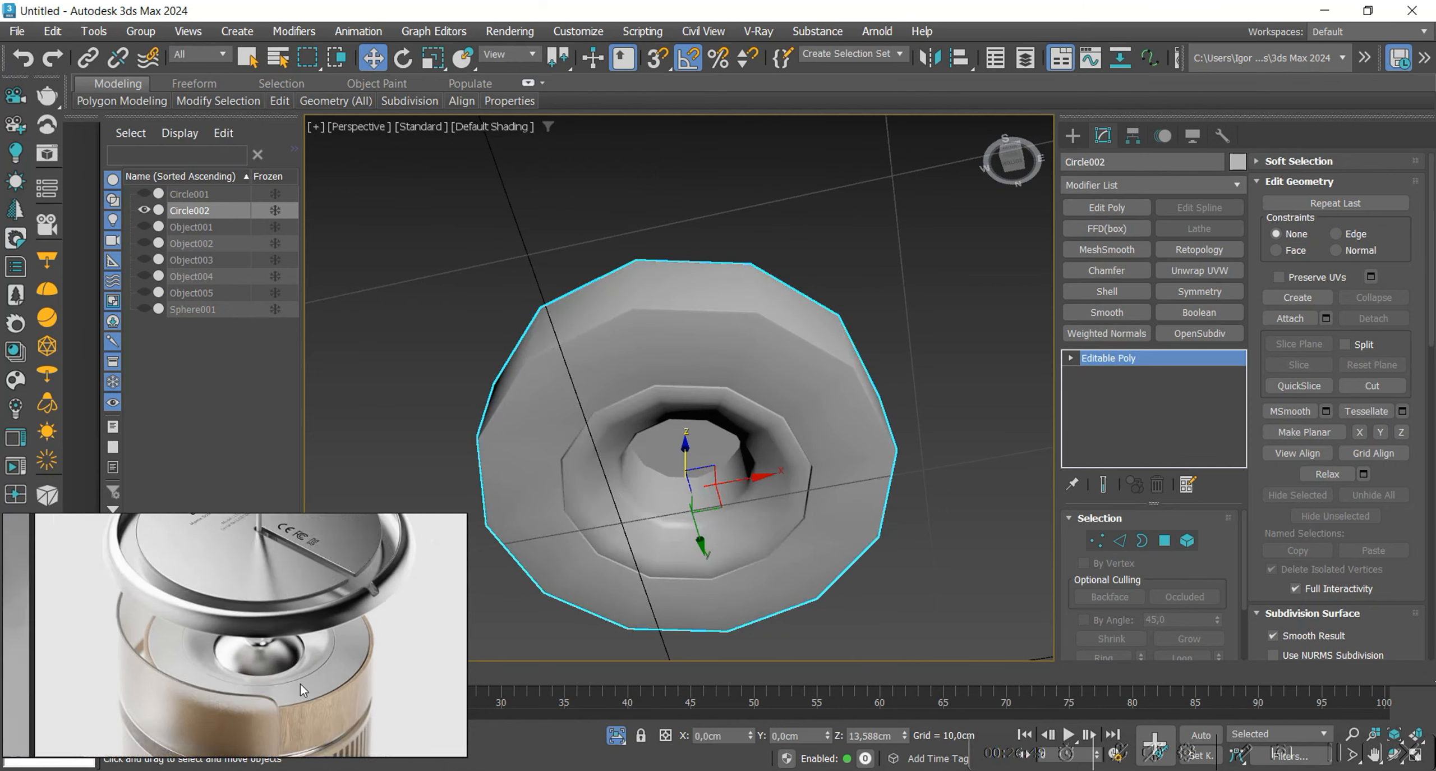
scroll(293, 601, up, 8)
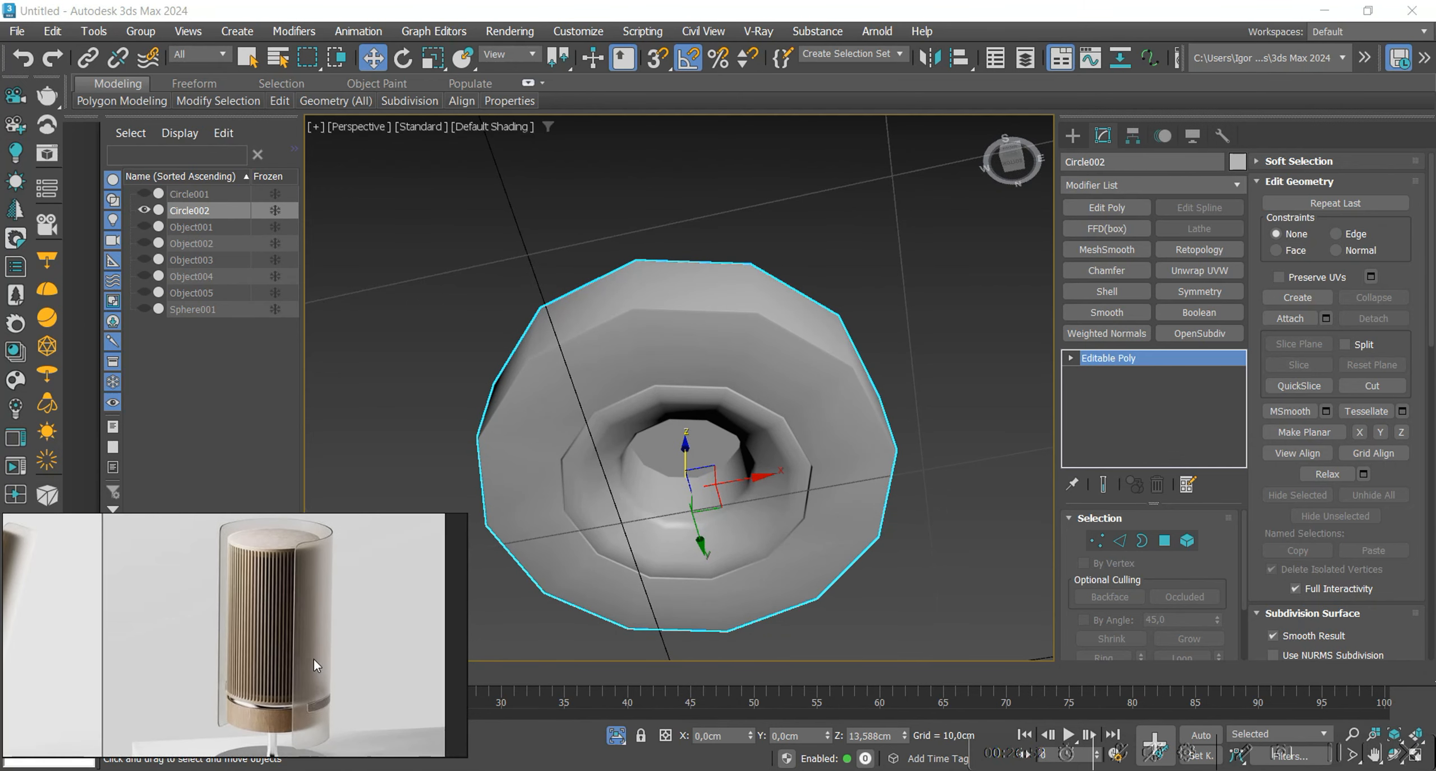
Add an OpenSubdiv modifier with 2 iterations to the base.
alt+middle_drag(848, 505, 910, 398)
click(1196, 341)
click(1213, 544)
key(F4)
key(F4)
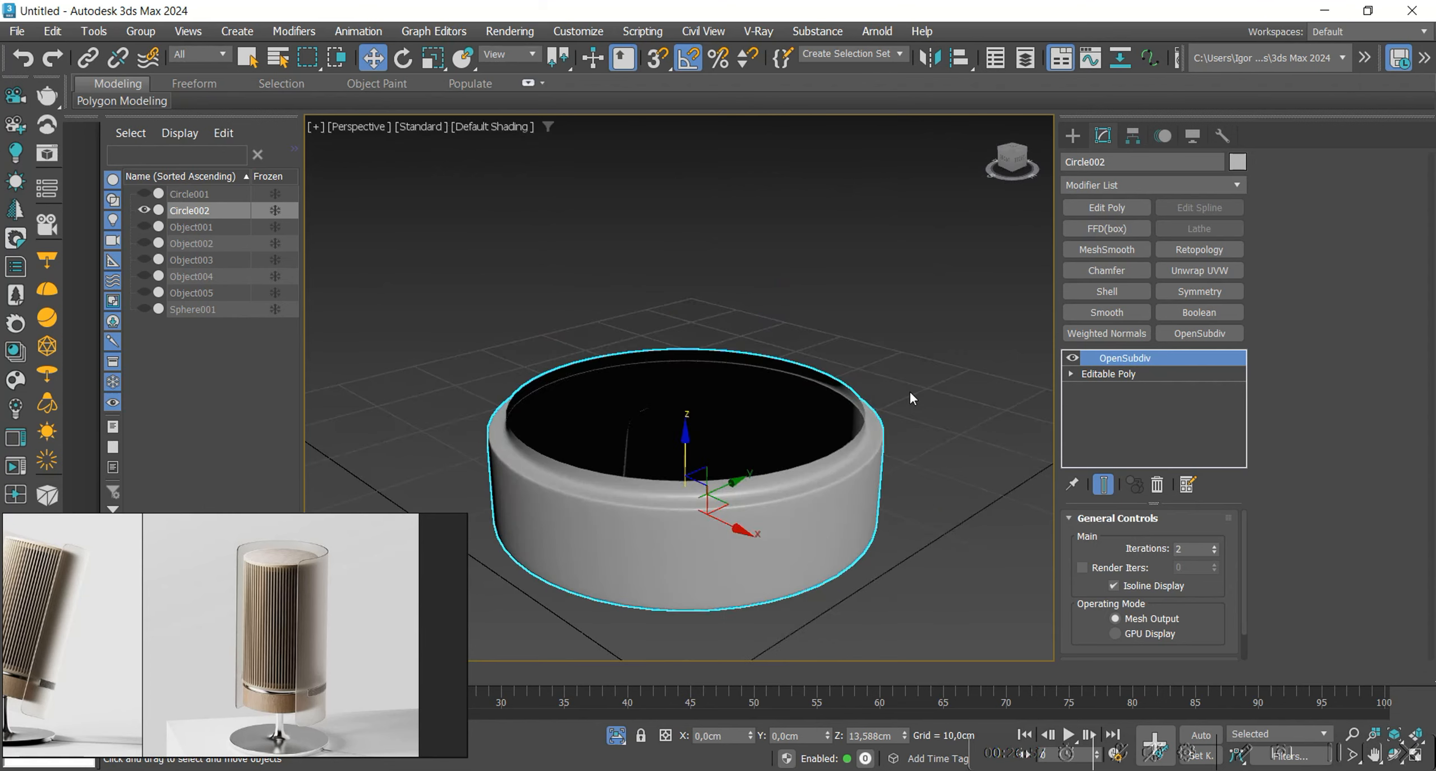
Show all parts again, then isolate the base together with the slotted body and the thin ring between them.
key(alt+q)
ctrl+click(723, 399)
ctrl+click(689, 426)
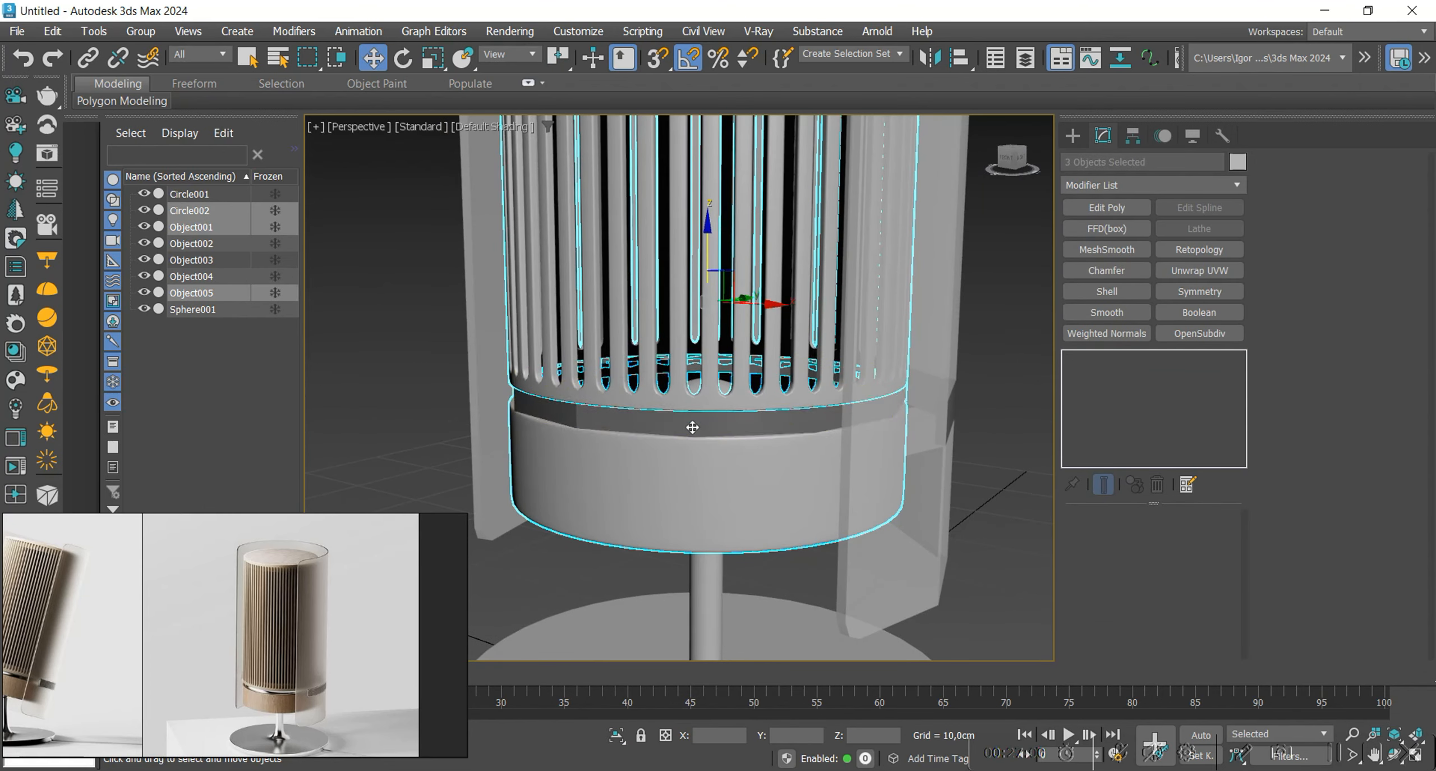
key(alt+q)
alt+middle_drag(769, 471, 841, 409)
click(948, 426)
Isolate the thin ring alone with its edges displayed and add an Edit Poly modifier above its Shell.
click(866, 398)
key(alt+q)
key(F4)
click(1106, 207)
Select the edge loops running around all corners of the ring's profile.
key(2)
scroll(901, 411, up, 3)
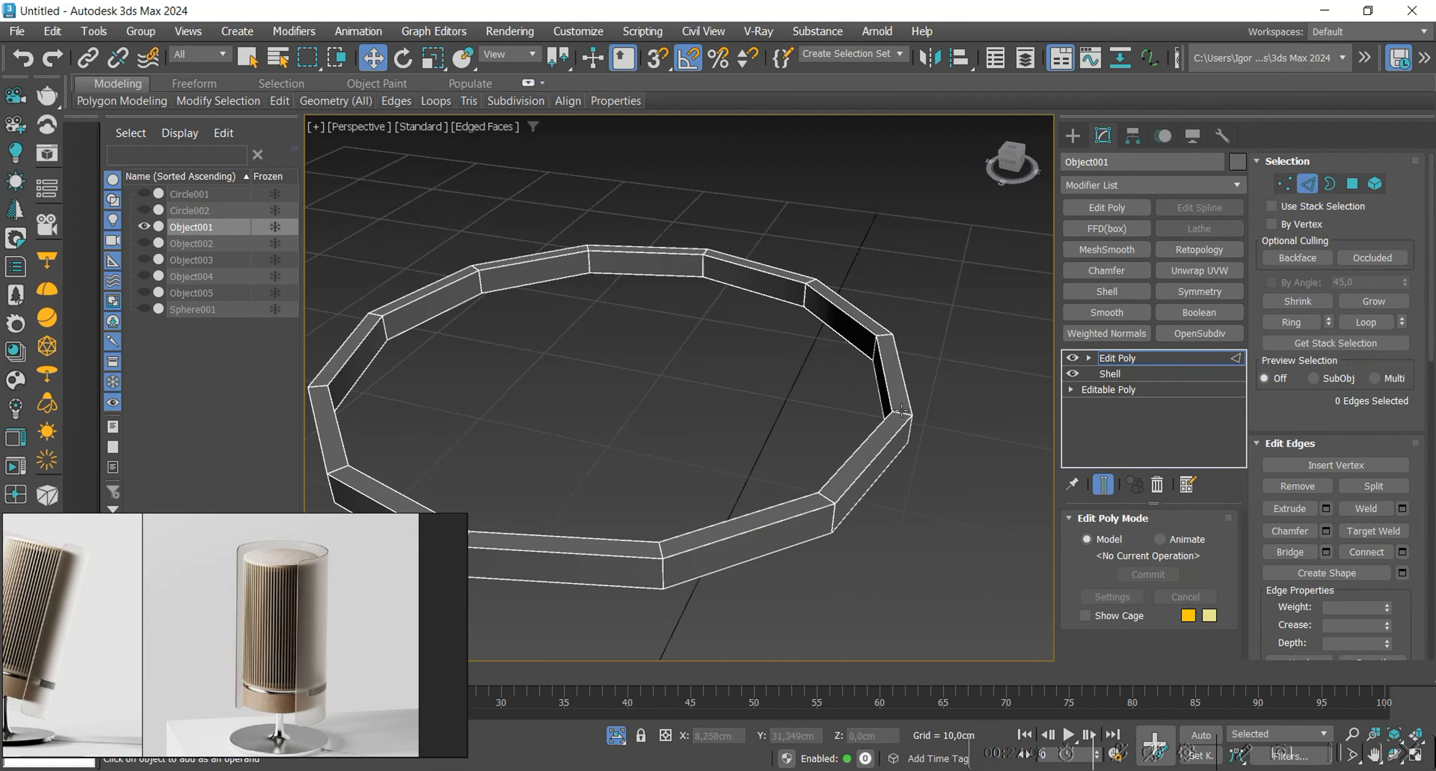
double_click(885, 449)
ctrl+double_click(887, 468)
ctrl+double_click(858, 448)
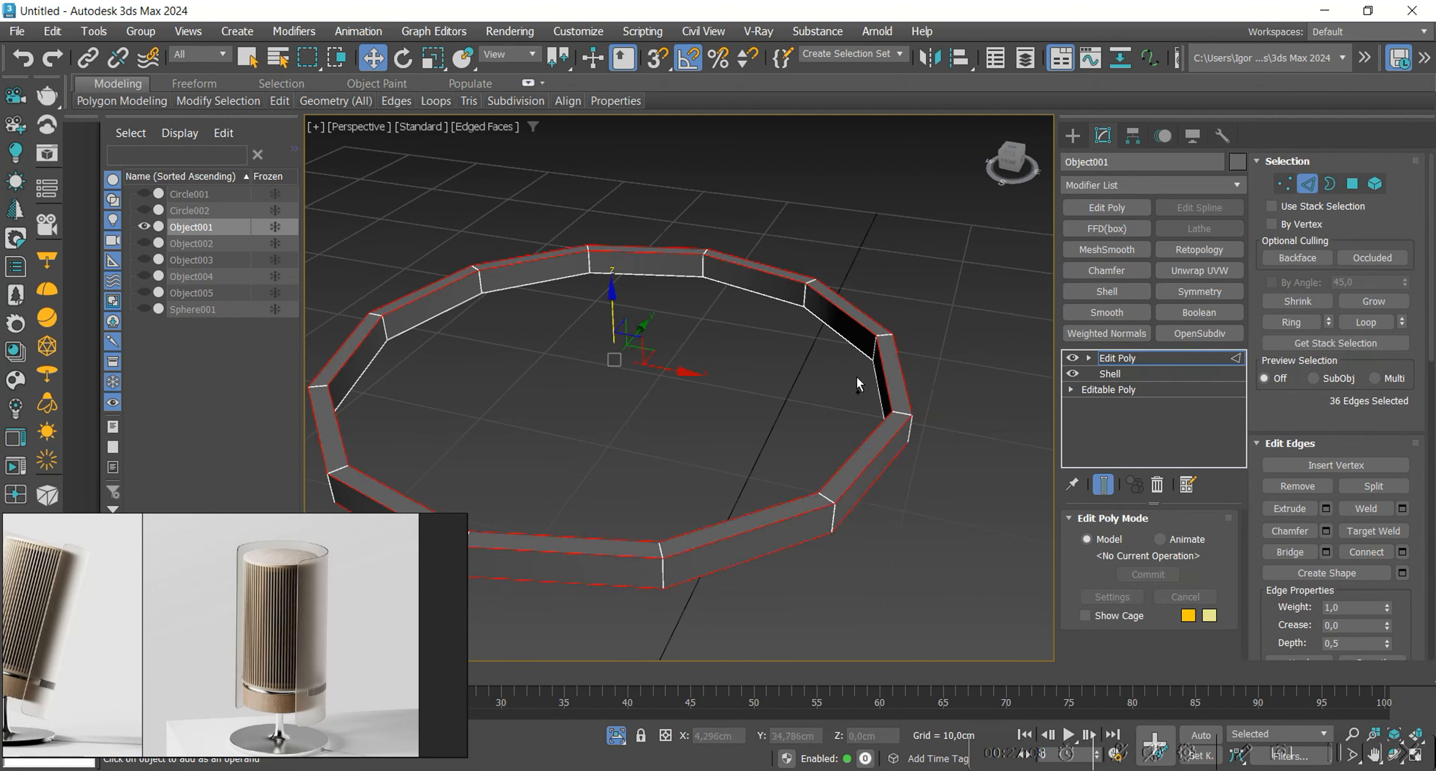
middle_drag(845, 392, 908, 375)
Chamfer the ring's four selected edge loops by 0.315 cm with 1 segment.
key(ctrl+shift+c)
alt+middle_drag(933, 419, 900, 400)
scroll(900, 401, up, 2)
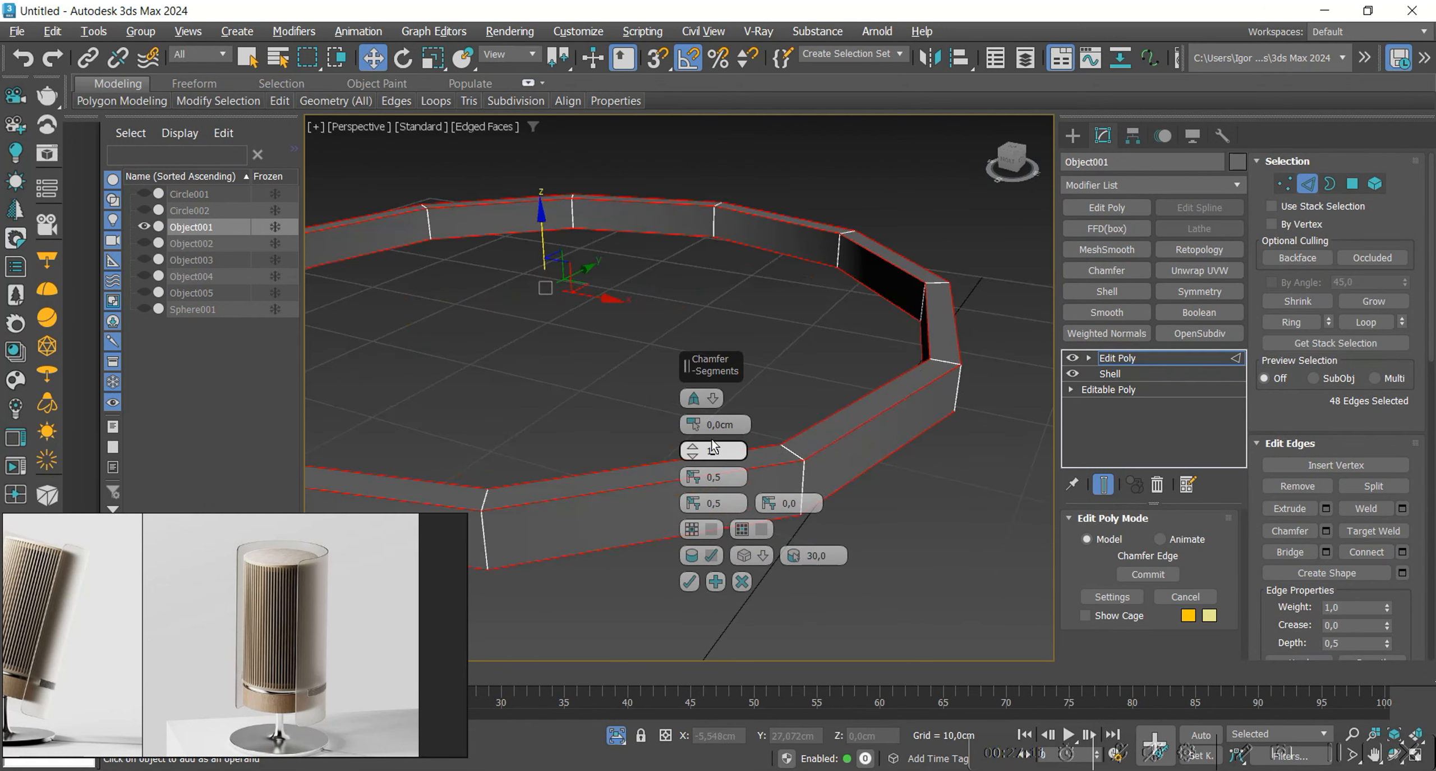
drag(692, 424, 689, 410)
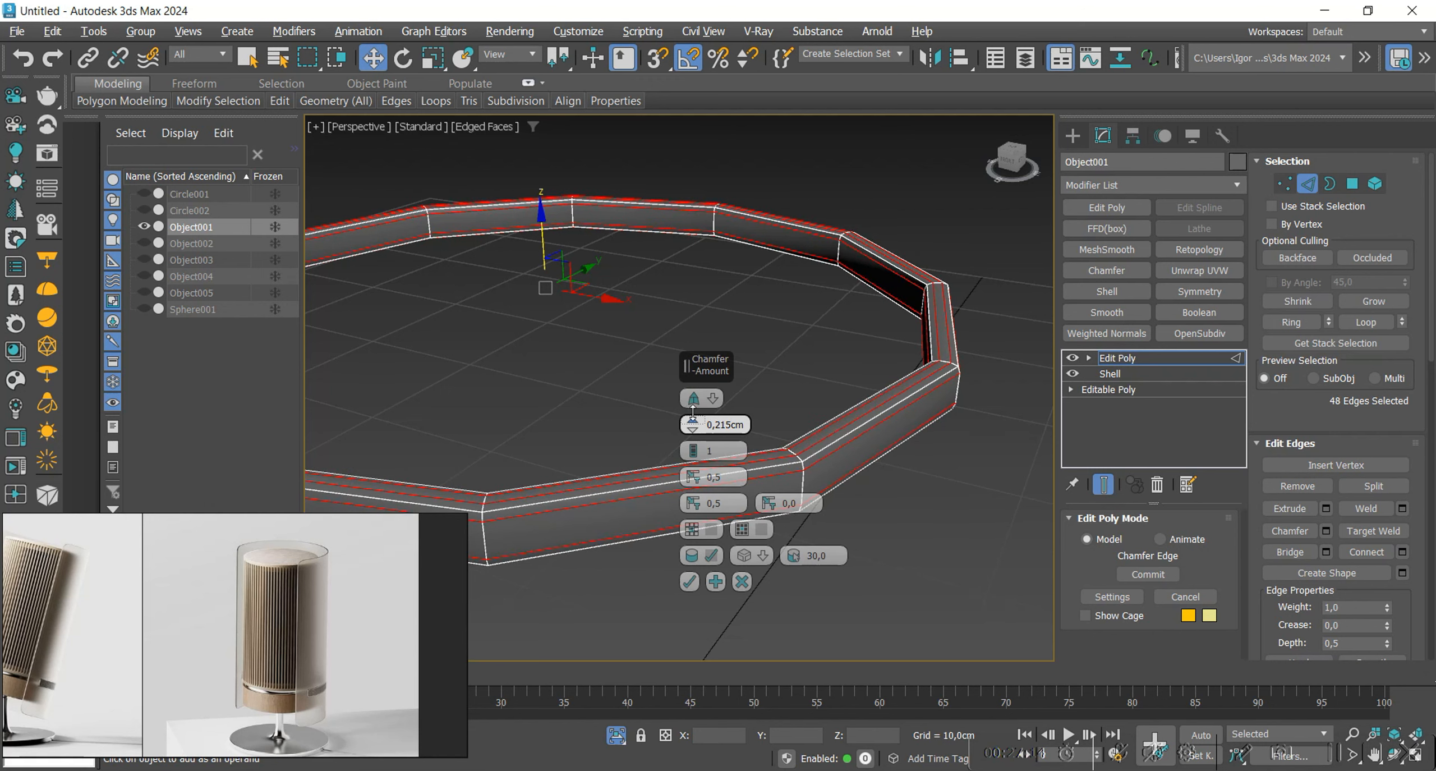
drag(689, 412, 689, 408)
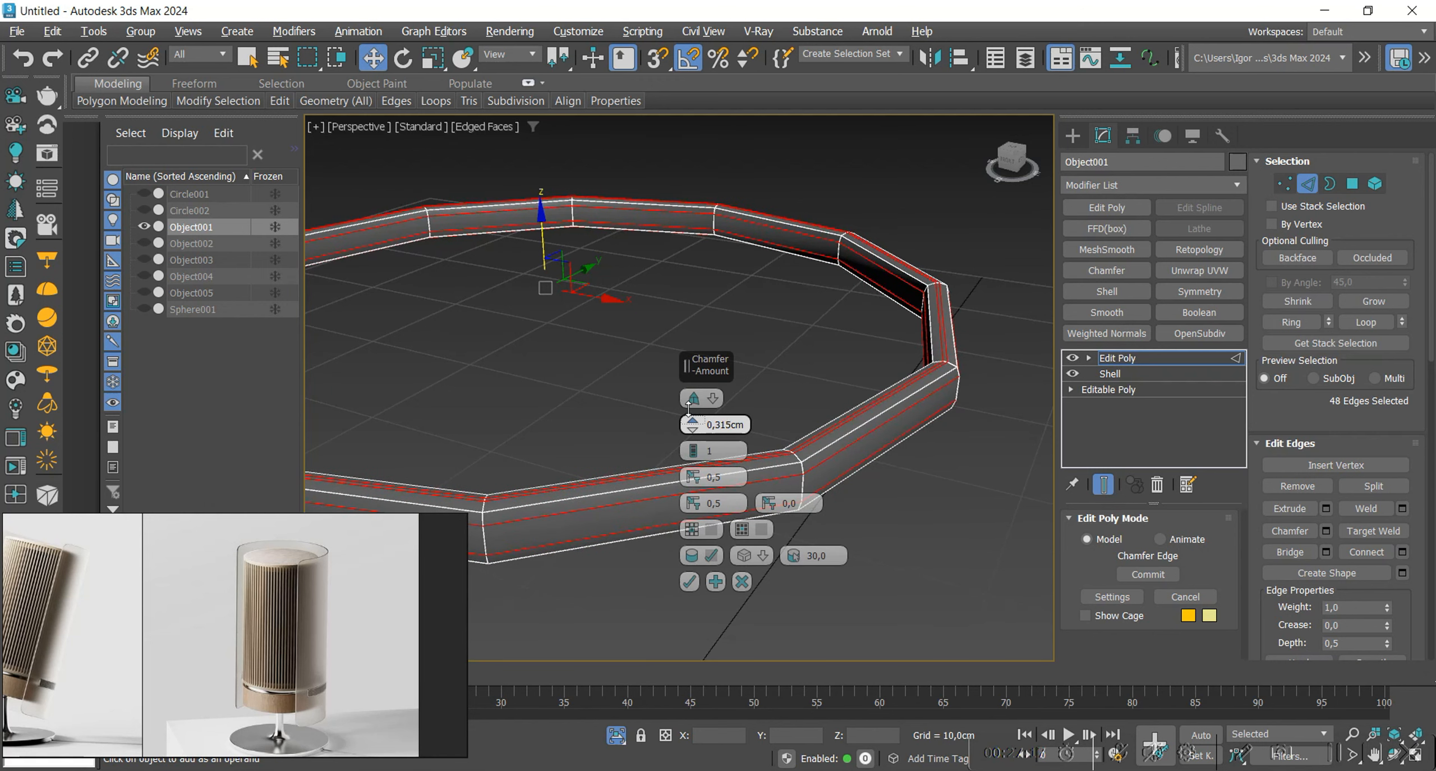
click(690, 582)
End the ring's isolation, add an OpenSubdiv modifier to it, and raise its iterations by one.
key(alt+q)
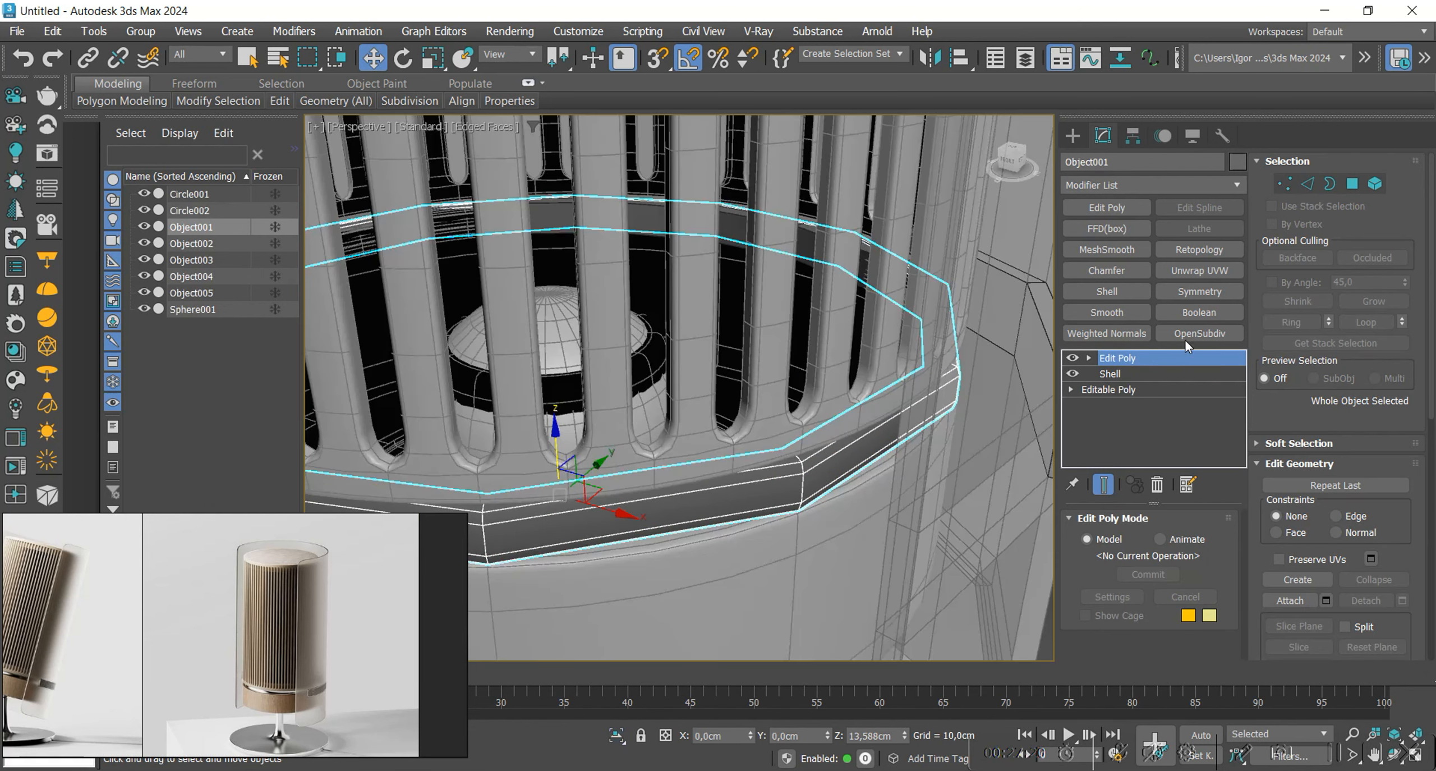
click(1184, 336)
click(1212, 547)
key(F4)
scroll(780, 426, down, 3)
Isolate the ring, base and slotted body together and examine from several angles how they fit.
ctrl+click(705, 480)
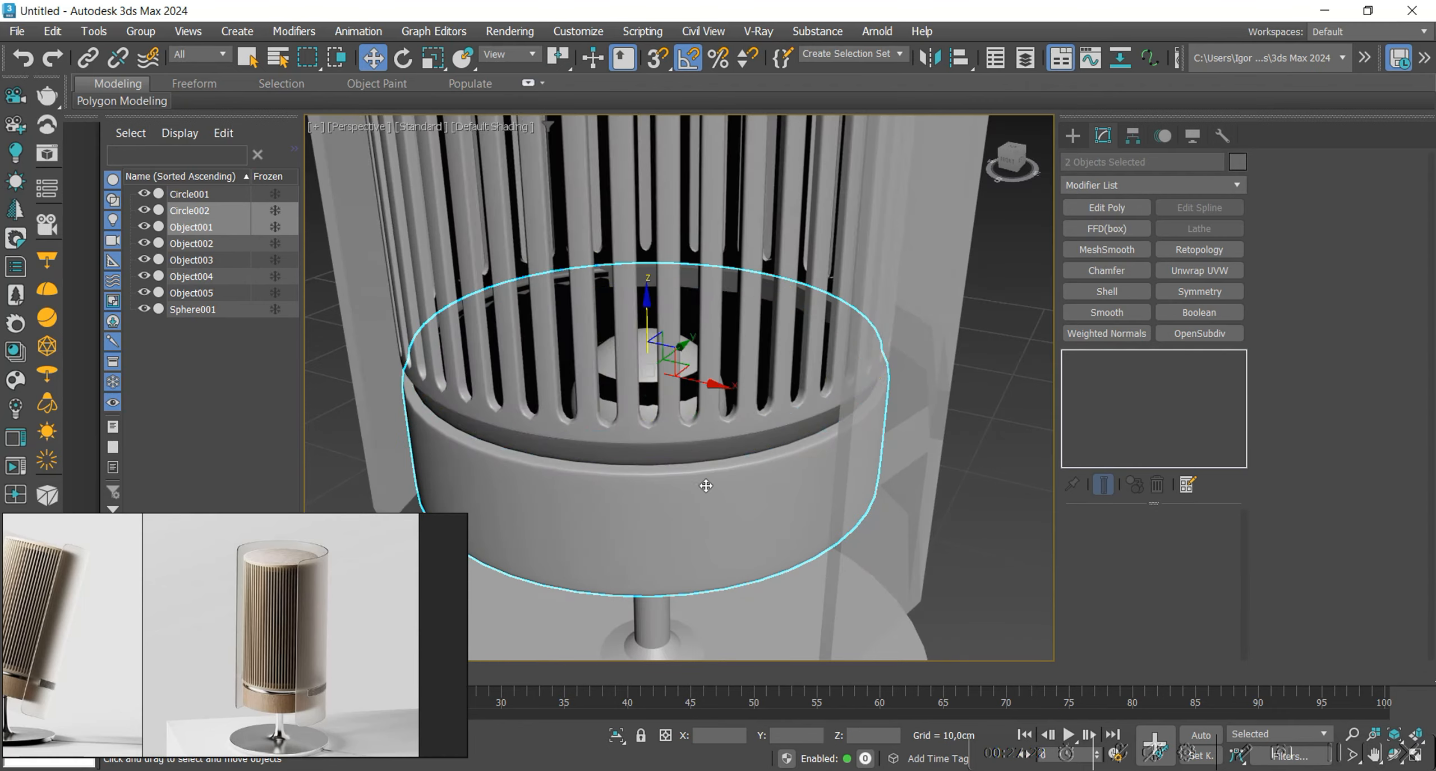
ctrl+click(672, 387)
key(alt+q)
alt+middle_drag(623, 454, 616, 425)
click(944, 524)
scroll(746, 447, down, 2)
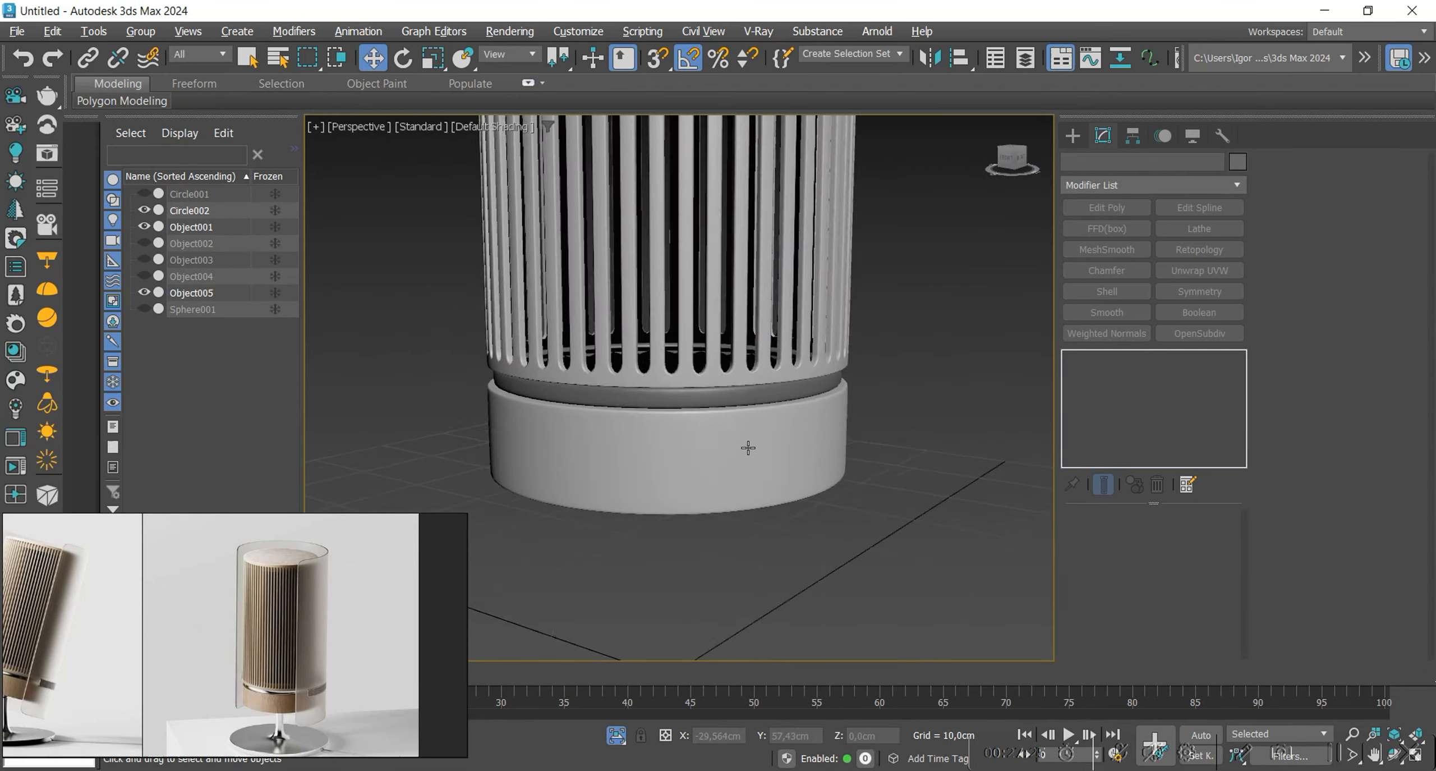
alt+middle_drag(747, 446, 705, 396)
scroll(622, 365, up, 3)
scroll(623, 364, down, 3)
alt+middle_drag(622, 364, 701, 449)
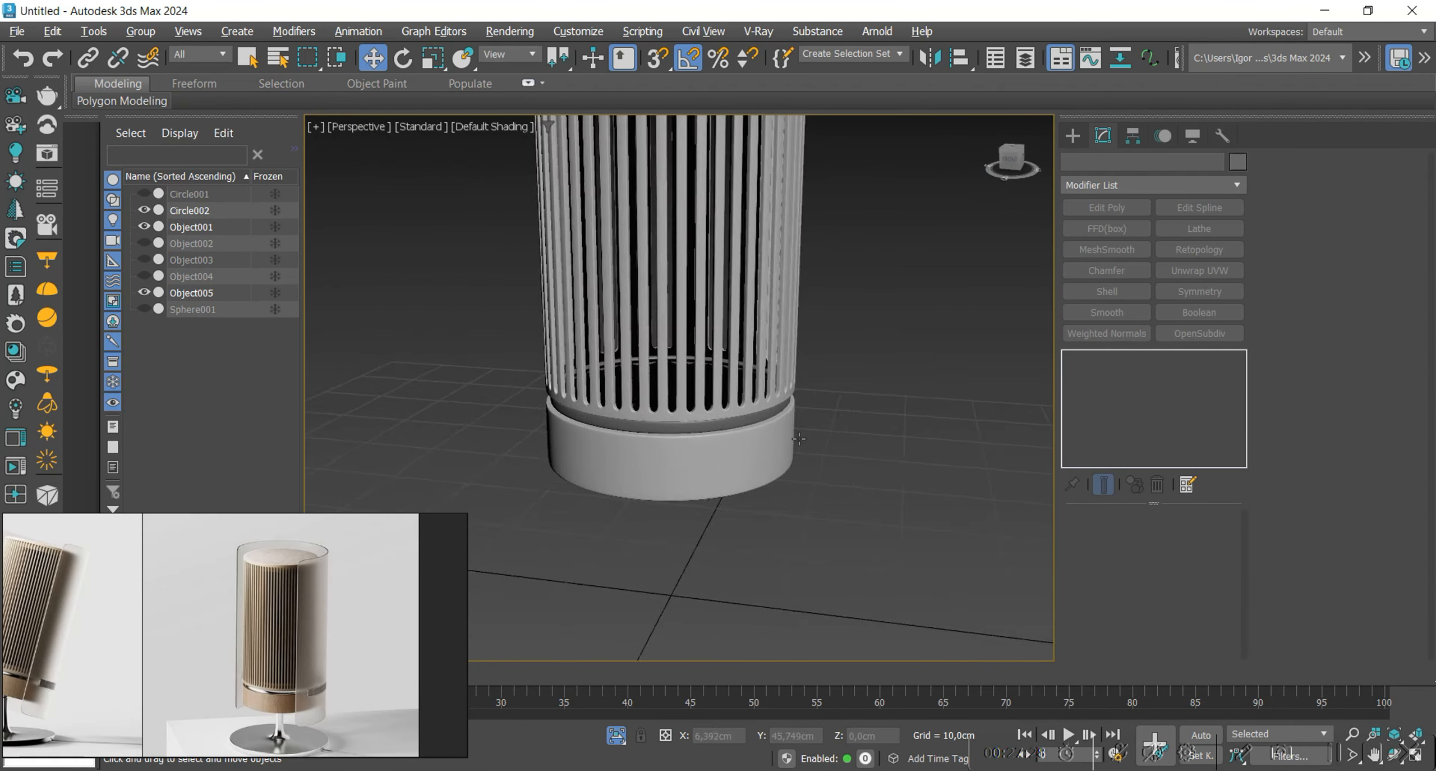
End the current isolation, isolate the curved outer shield, and replace its existing Edit Poly modifier with a new one.
scroll(828, 499, down, 3)
mouse_move(828, 499)
alt+middle_down()
mouse_move(874, 480)
mouse_move(848, 534)
mouse_move(810, 518)
alt+middle_up()
key(alt+q)
scroll(808, 515, up, 2)
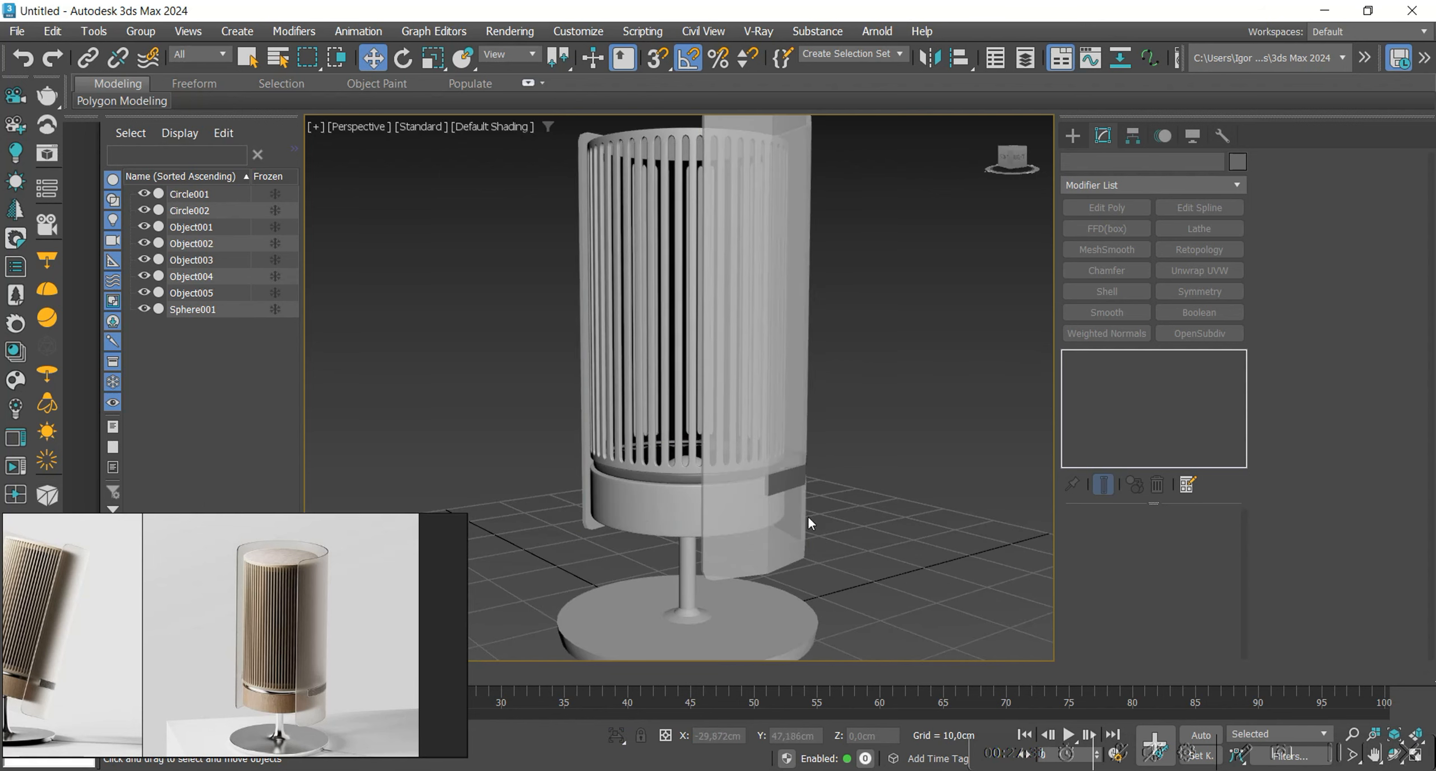
click(799, 510)
key(alt+q)
key(F4)
scroll(824, 522, up, 1)
key(z)
scroll(737, 264, up, 5)
right_click(1116, 359)
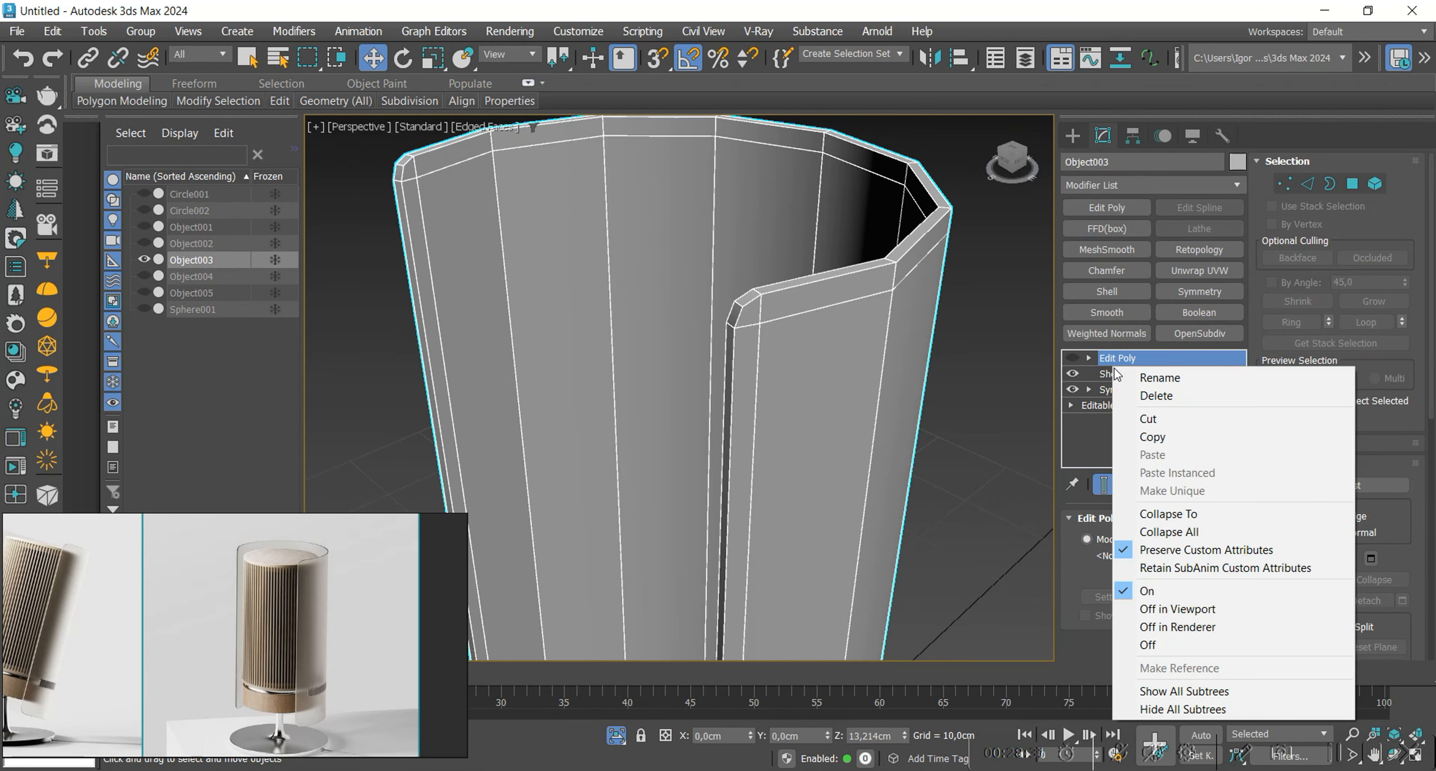
click(1234, 387)
click(1106, 207)
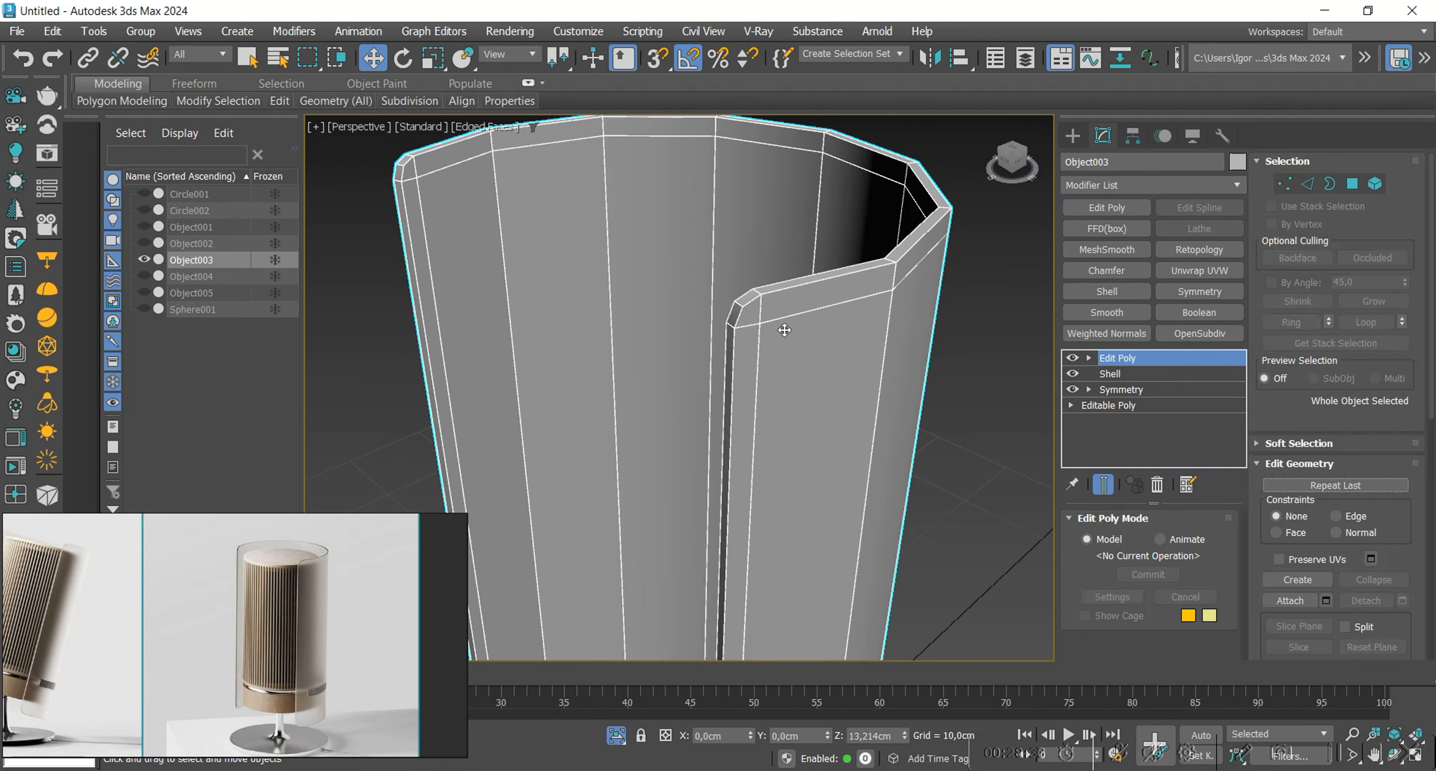
Select the ring of edges across the shield's thickness and connect it with 2 segments at pinch 24.
key(2)
scroll(744, 310, up, 2)
click(736, 300)
key(alt+r)
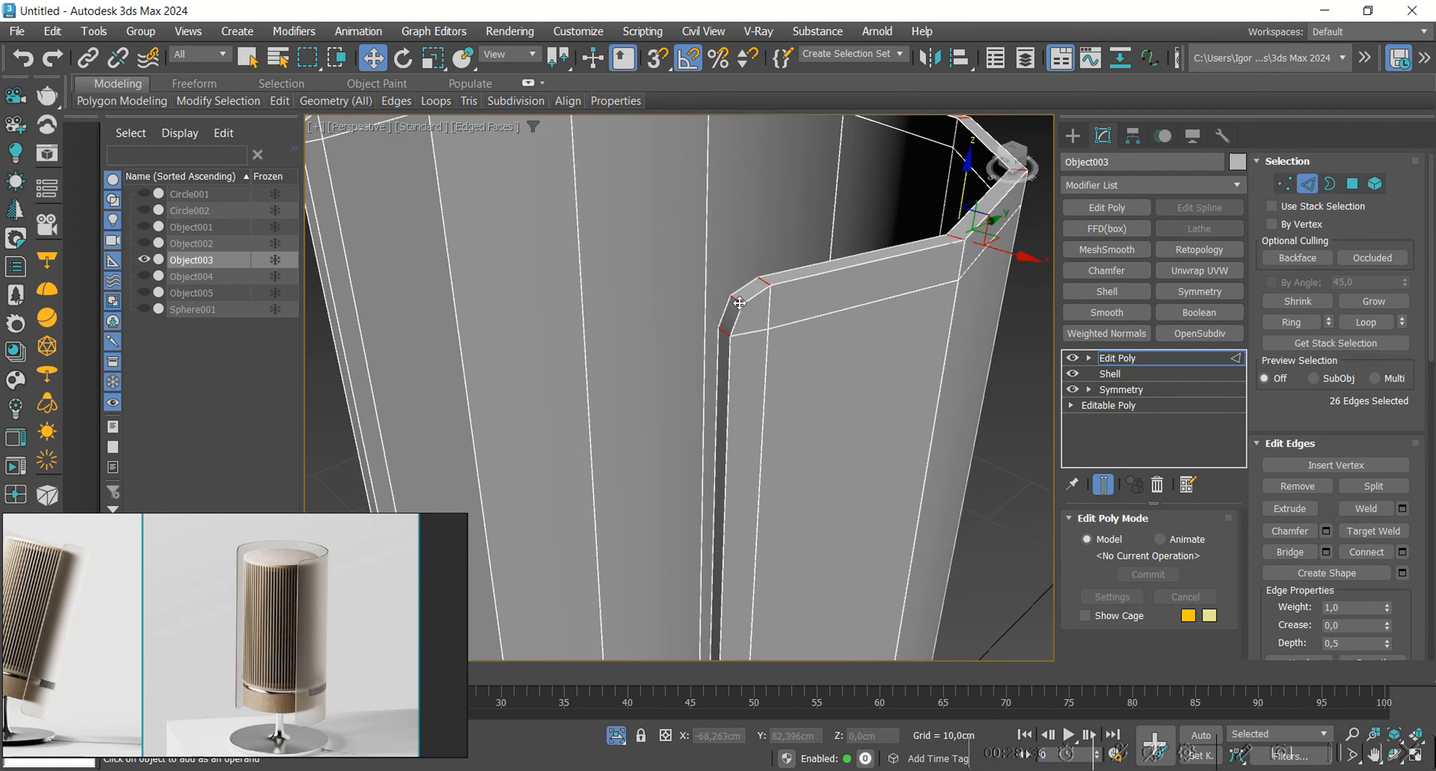
key(ctrl+shift+e)
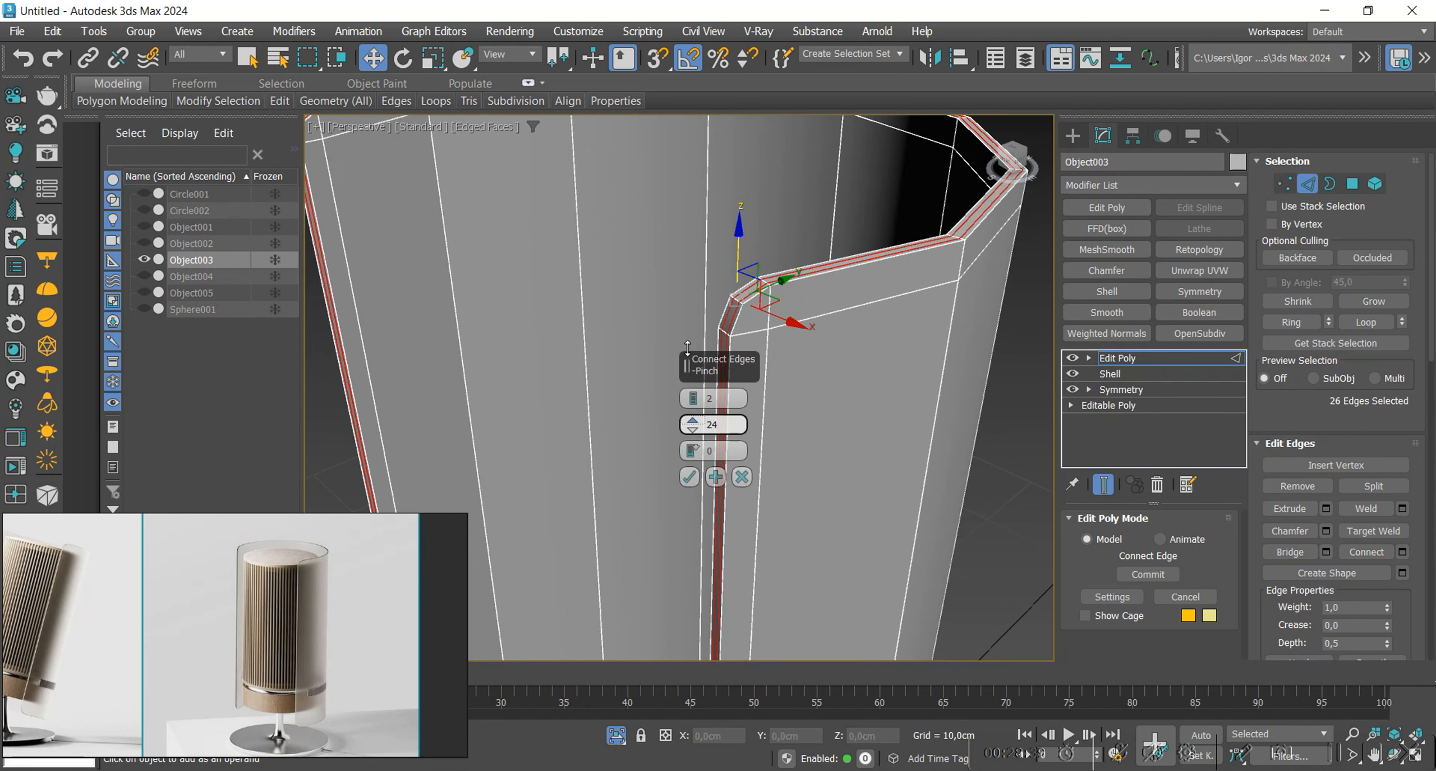
click(689, 476)
Select the ring of long vertical edges around the shield and connect it with several evenly spaced horizontal segments.
scroll(729, 348, down, 5)
alt+middle_drag(771, 471, 729, 449)
click(734, 451)
key(alt+r)
key(ctrl+shift+e)
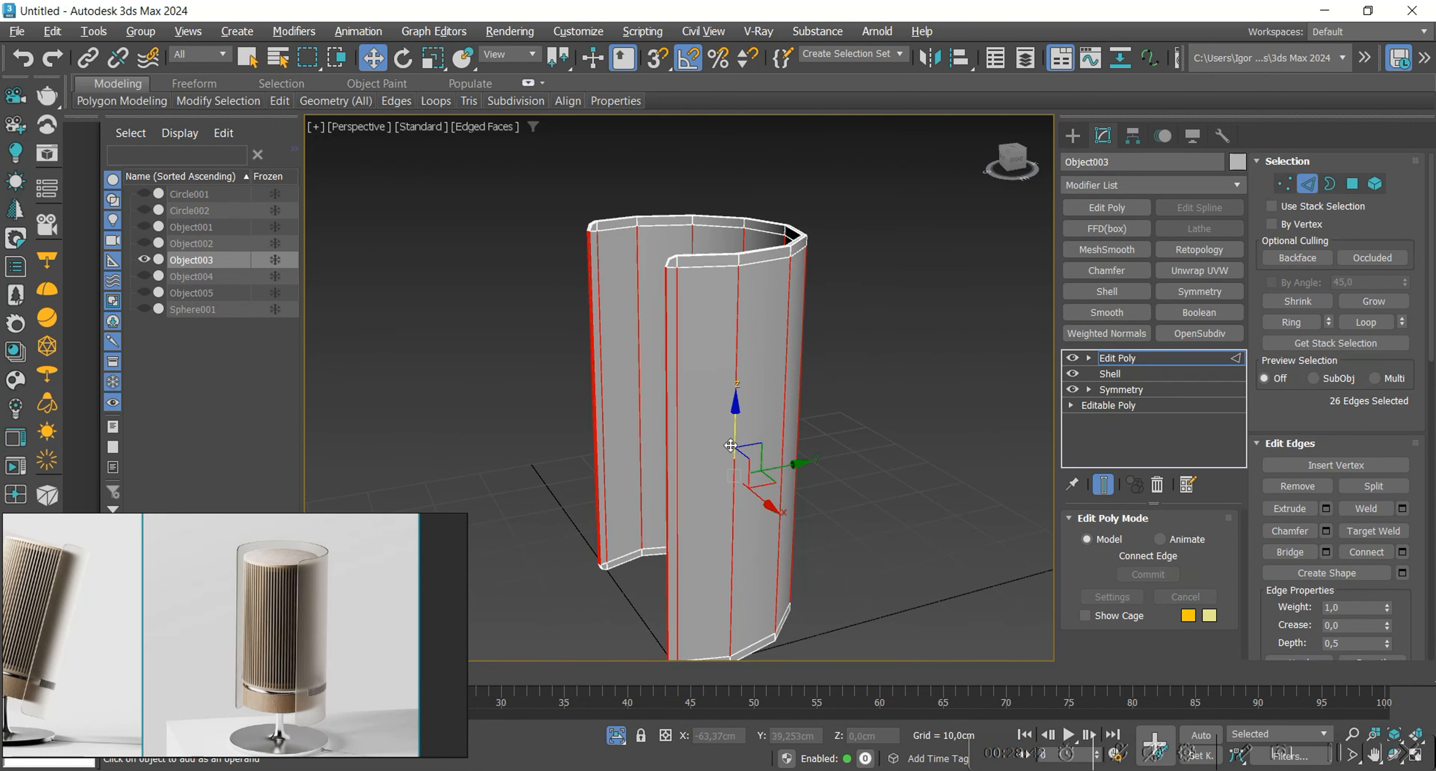
drag(694, 396, 694, 375)
click(689, 477)
key(2)
Add an OpenSubdiv modifier to the shield with iterations raised by one, and add an Edit Poly above it.
alt+middle_drag(729, 477, 673, 449)
click(1200, 333)
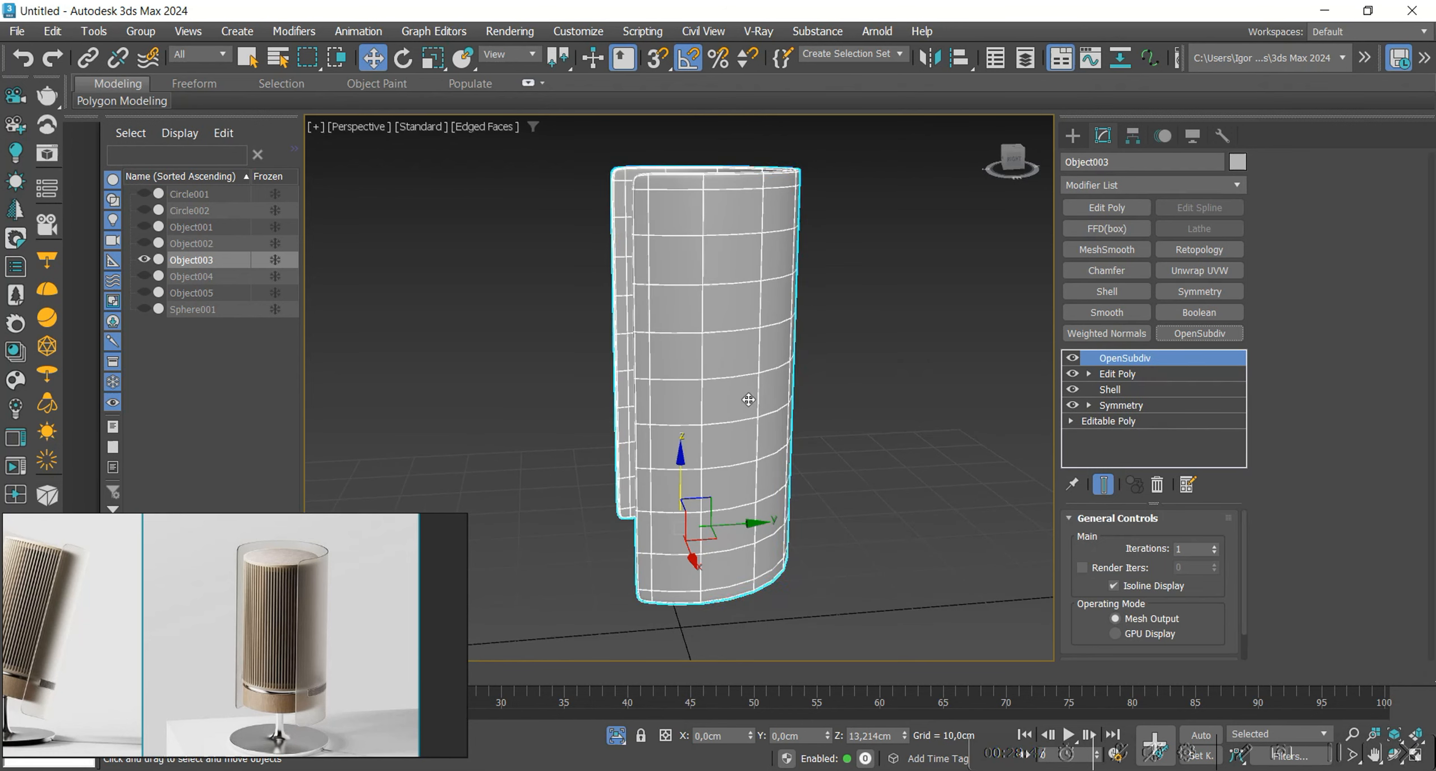
key(F4)
click(1213, 545)
key(F4)
alt+middle_drag(755, 523, 659, 545)
click(1100, 208)
End the isolation and select the three horizontal polygon loops of the shield that lie at the height of the connecting band.
key(alt+q)
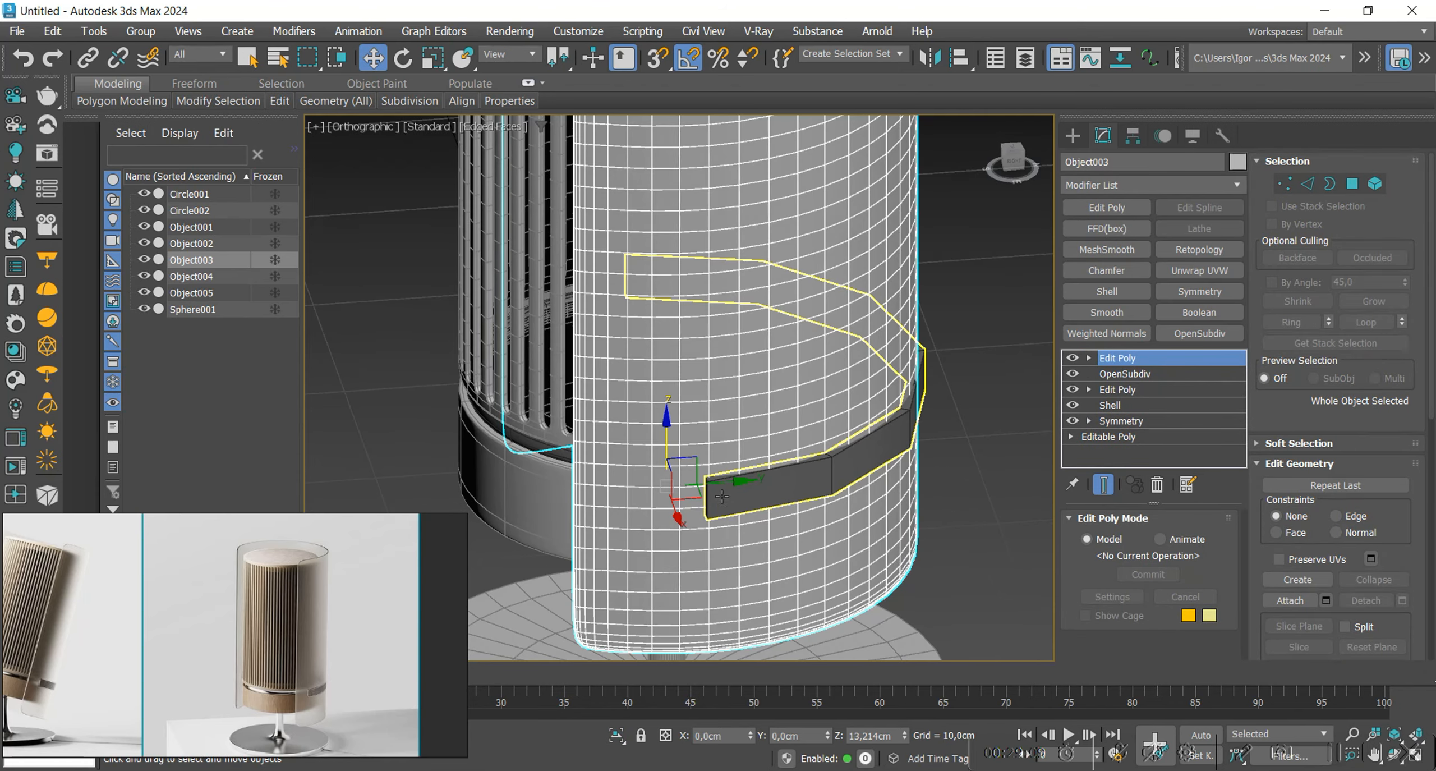
scroll(690, 482, up, 5)
mouse_move(729, 476)
middle_down()
mouse_move(719, 469)
mouse_move(732, 468)
middle_up()
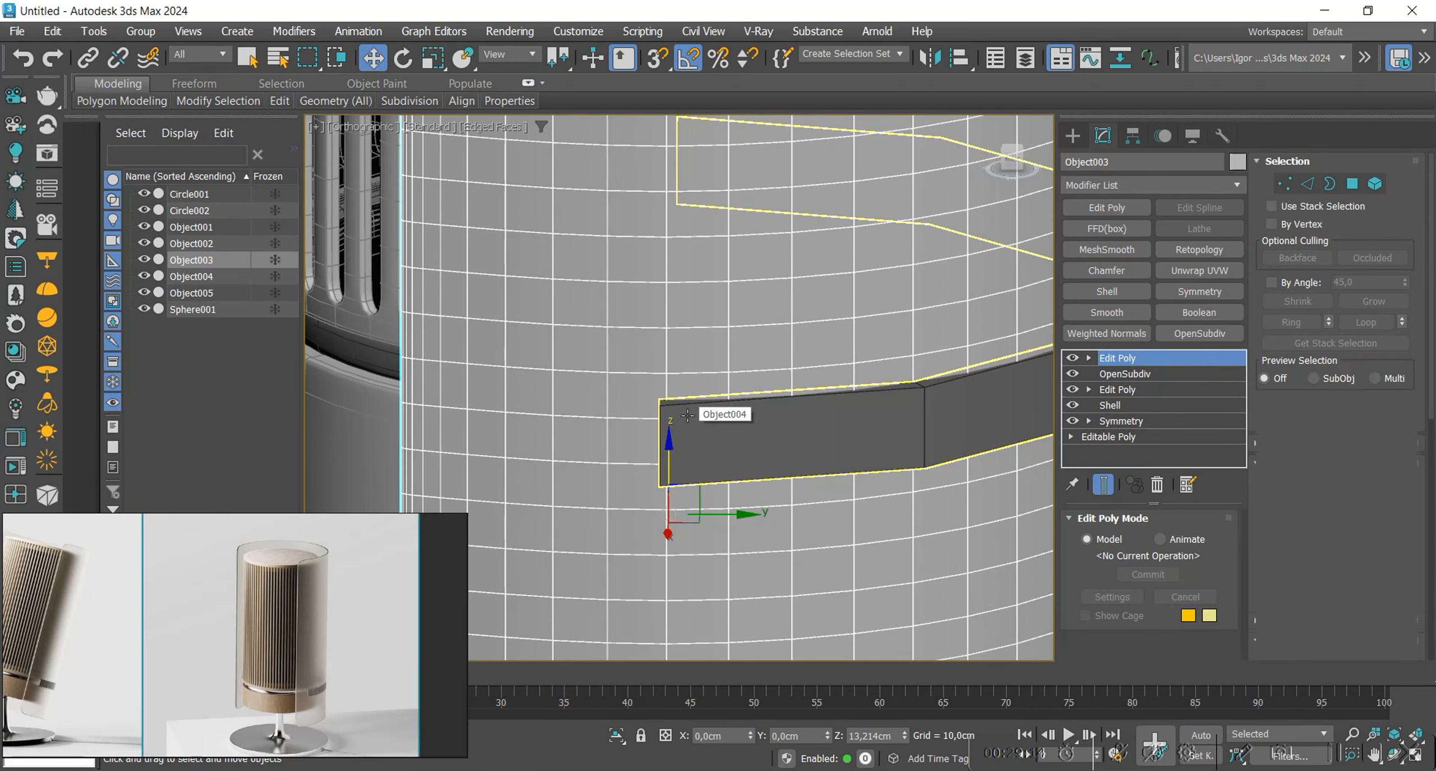
key(4)
alt+middle_drag(688, 415, 662, 424)
click(710, 415)
shift+click(774, 419)
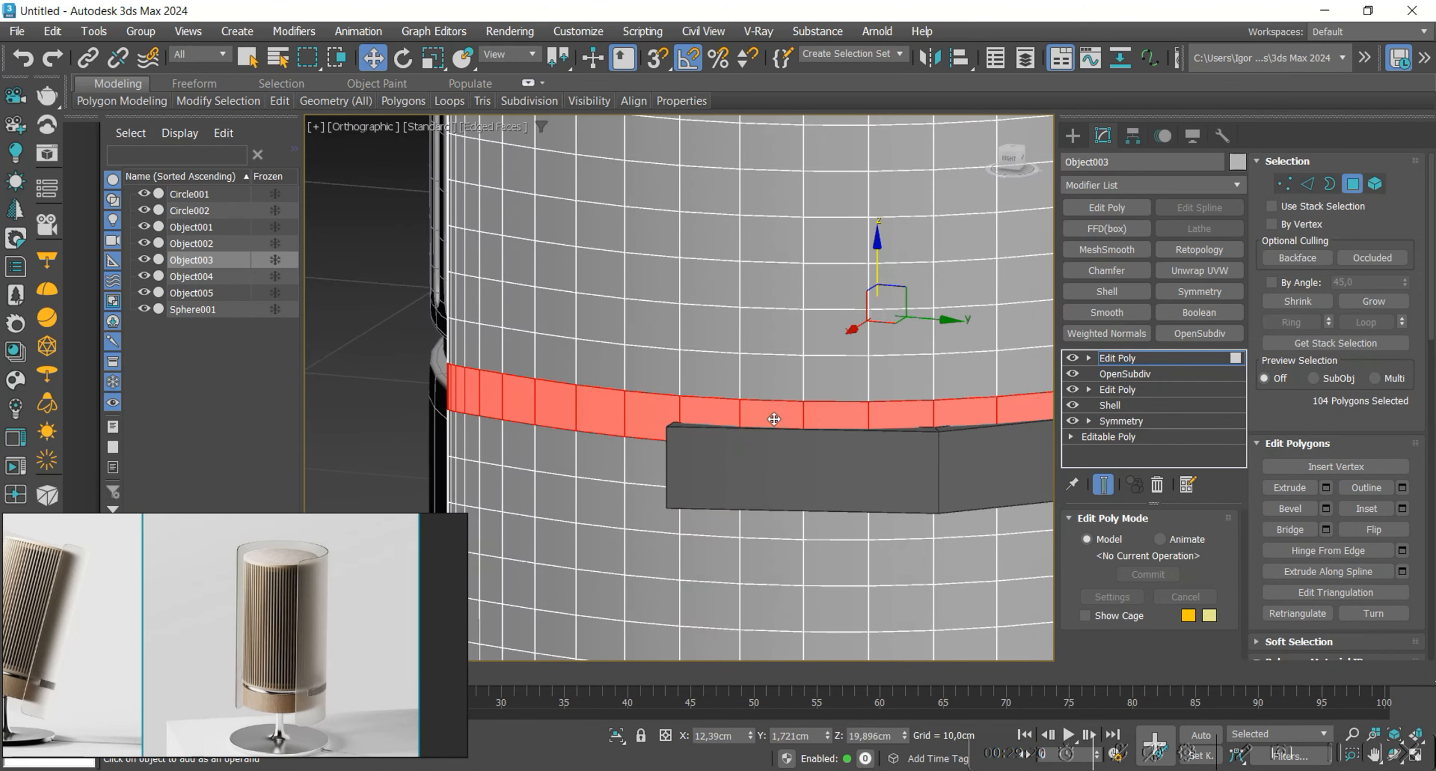
click(721, 415)
shift+click(769, 416)
ctrl+click(593, 455)
shift+click(644, 461)
ctrl+click(602, 505)
shift+click(649, 505)
Deselect the polygons beyond the band's ends in side view and isolate the shield again.
scroll(676, 475, down, 2)
mouse_move(676, 475)
alt+middle_down()
mouse_move(763, 472)
mouse_move(726, 489)
mouse_move(875, 519)
mouse_move(769, 449)
mouse_move(713, 455)
alt+middle_up()
scroll(692, 487, down, 2)
key(f)
key(z)
key(l)
key(z)
key(F3)
key(F3)
alt+drag(964, 324, 752, 487)
key(alt+q)
Slide the selected area's end corner vertices inward with the Edge constraint and scale them closer together vertically to round the end.
key(F3)
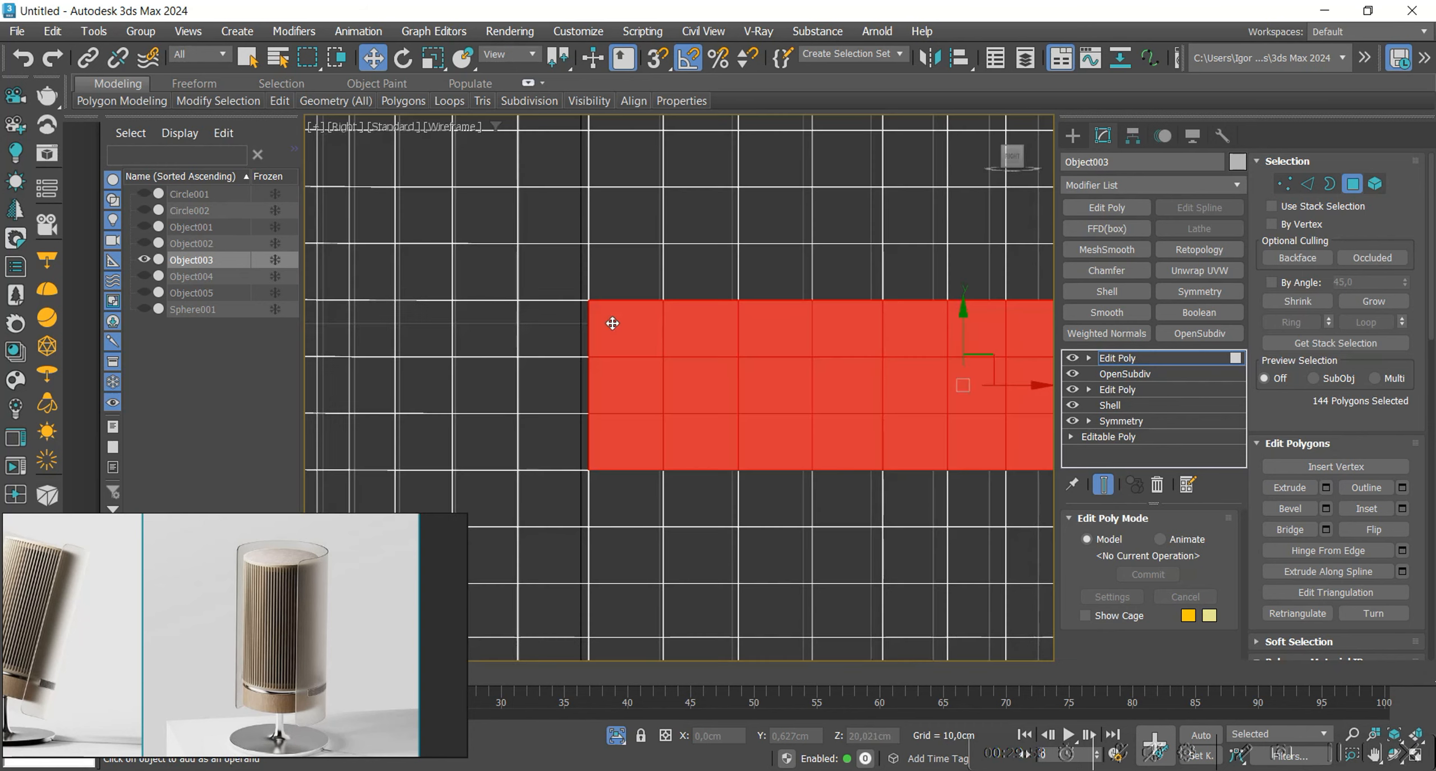
key(1)
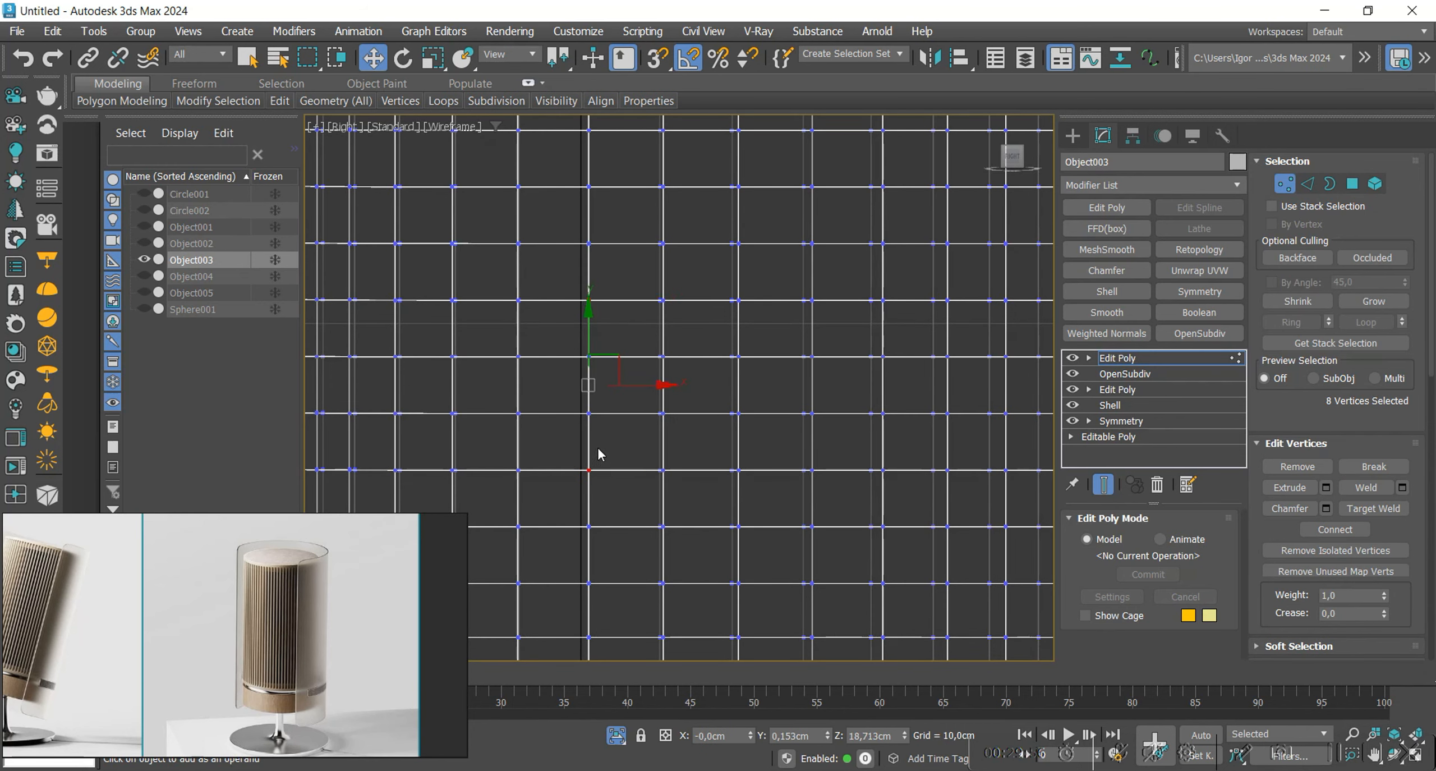
scroll(1357, 487, down, 5)
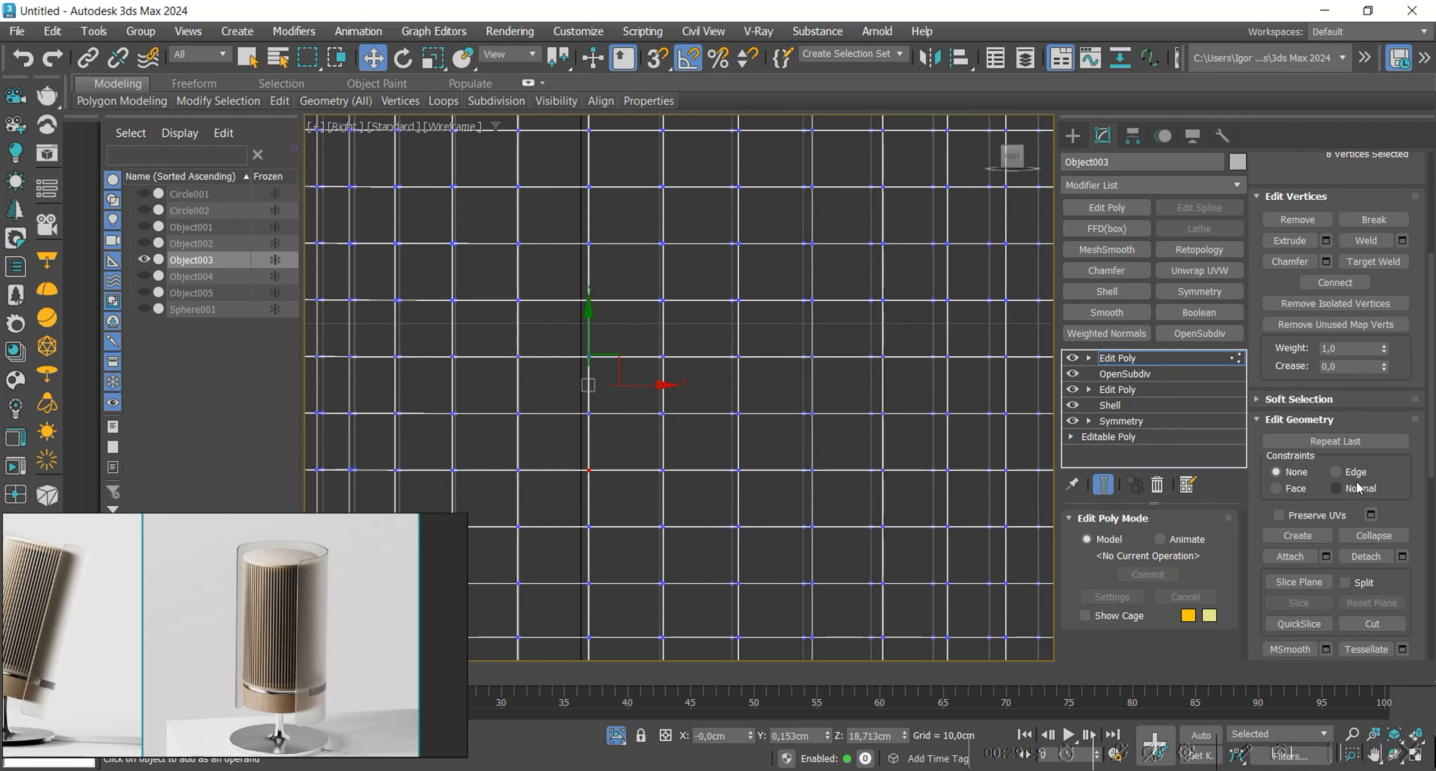
drag(647, 384, 663, 385)
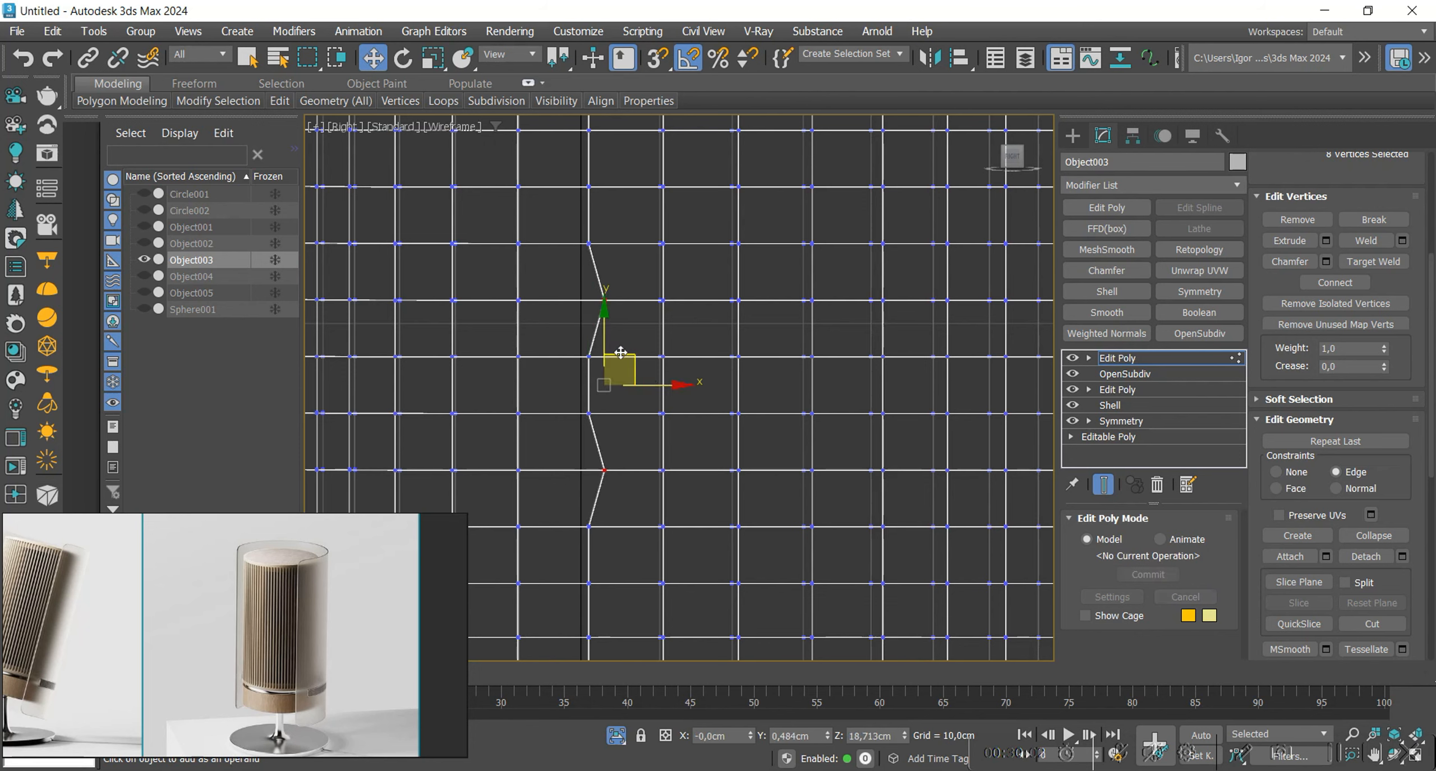
key(r)
drag(604, 303, 604, 318)
key(w)
key(F3)
scroll(635, 366, down, 3)
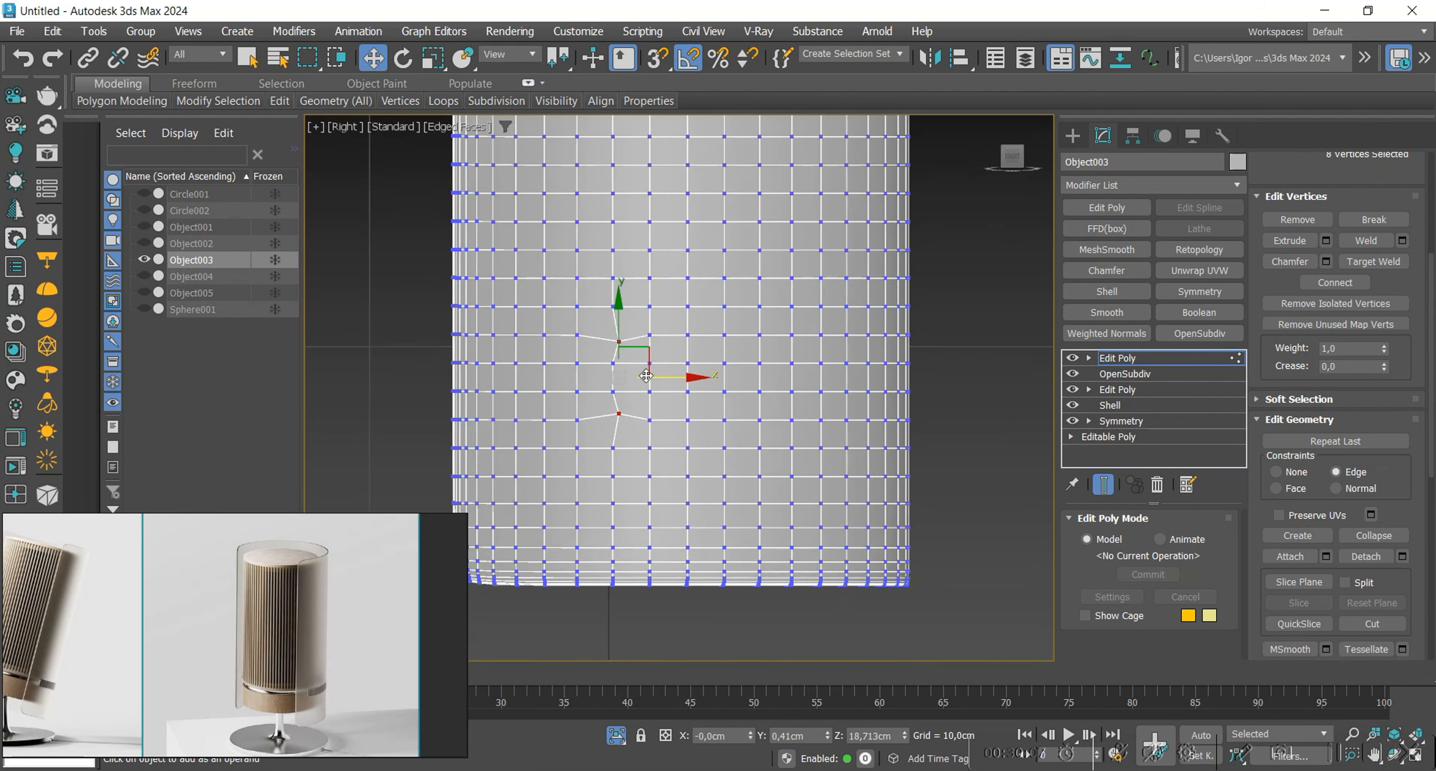
Delete the selected band of polygons to open a horizontal slot through the shield.
key(4)
alt+middle_drag(680, 407, 639, 423)
scroll(639, 424, up, 3)
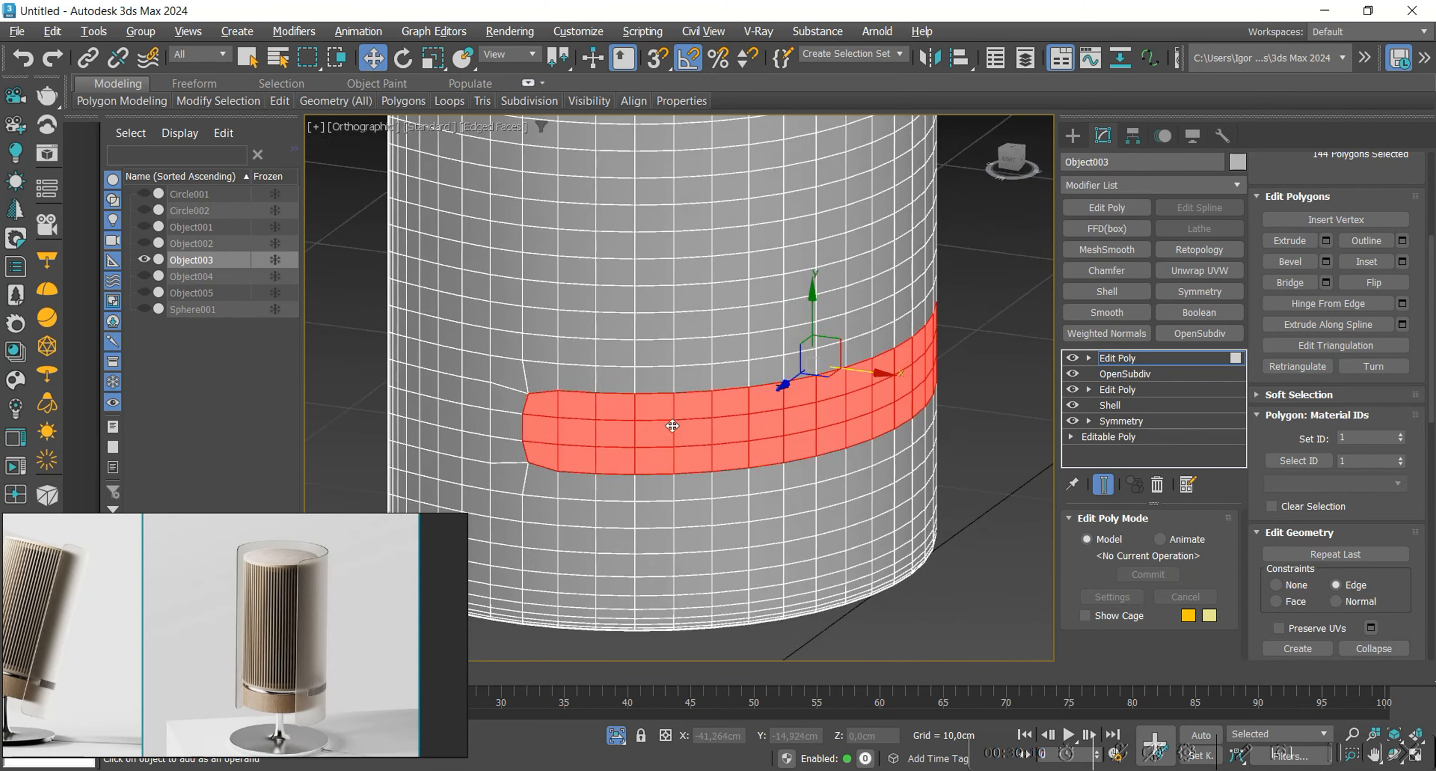
scroll(477, 436, up, 2)
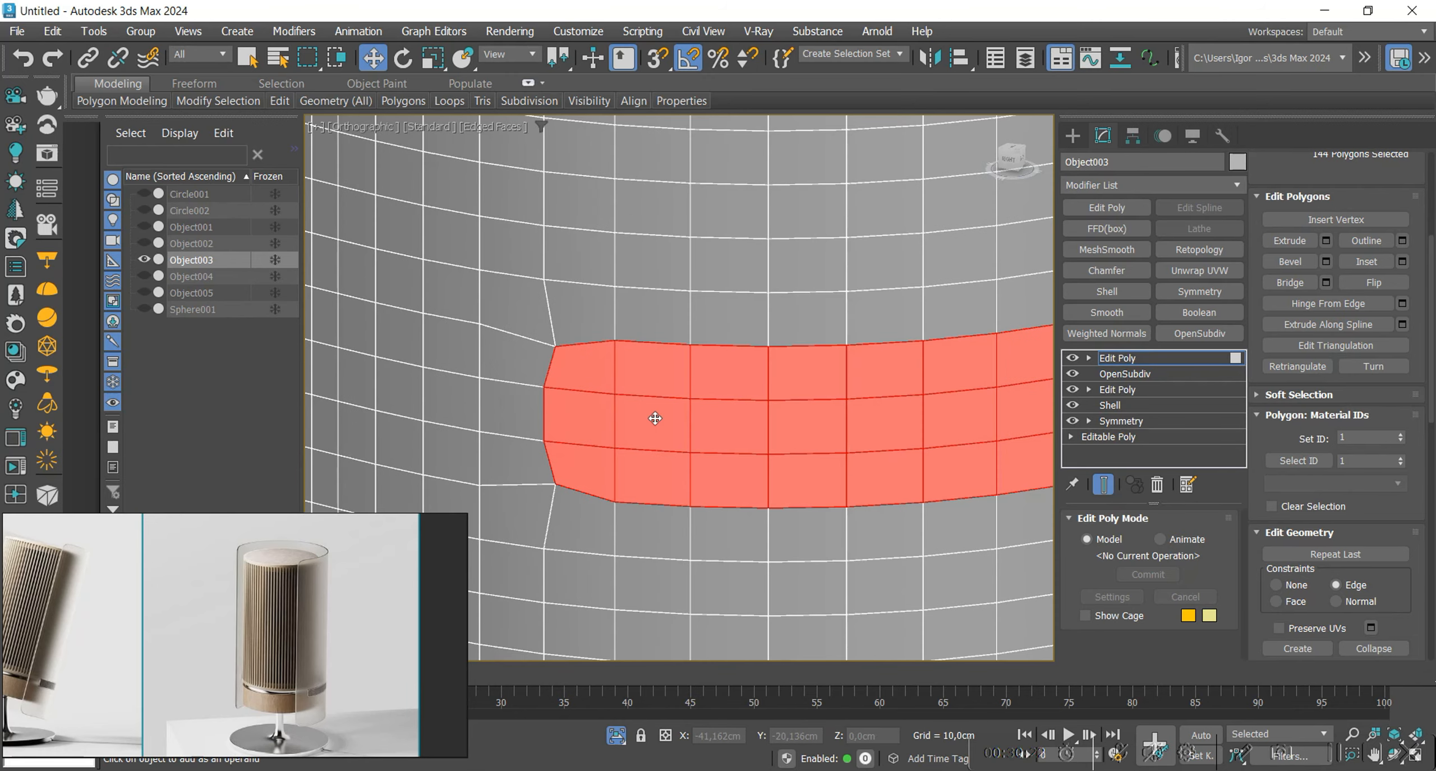
key(Delete)
Select the ring of vertical edges directly above the slot and connect it with 1 segment.
key(2)
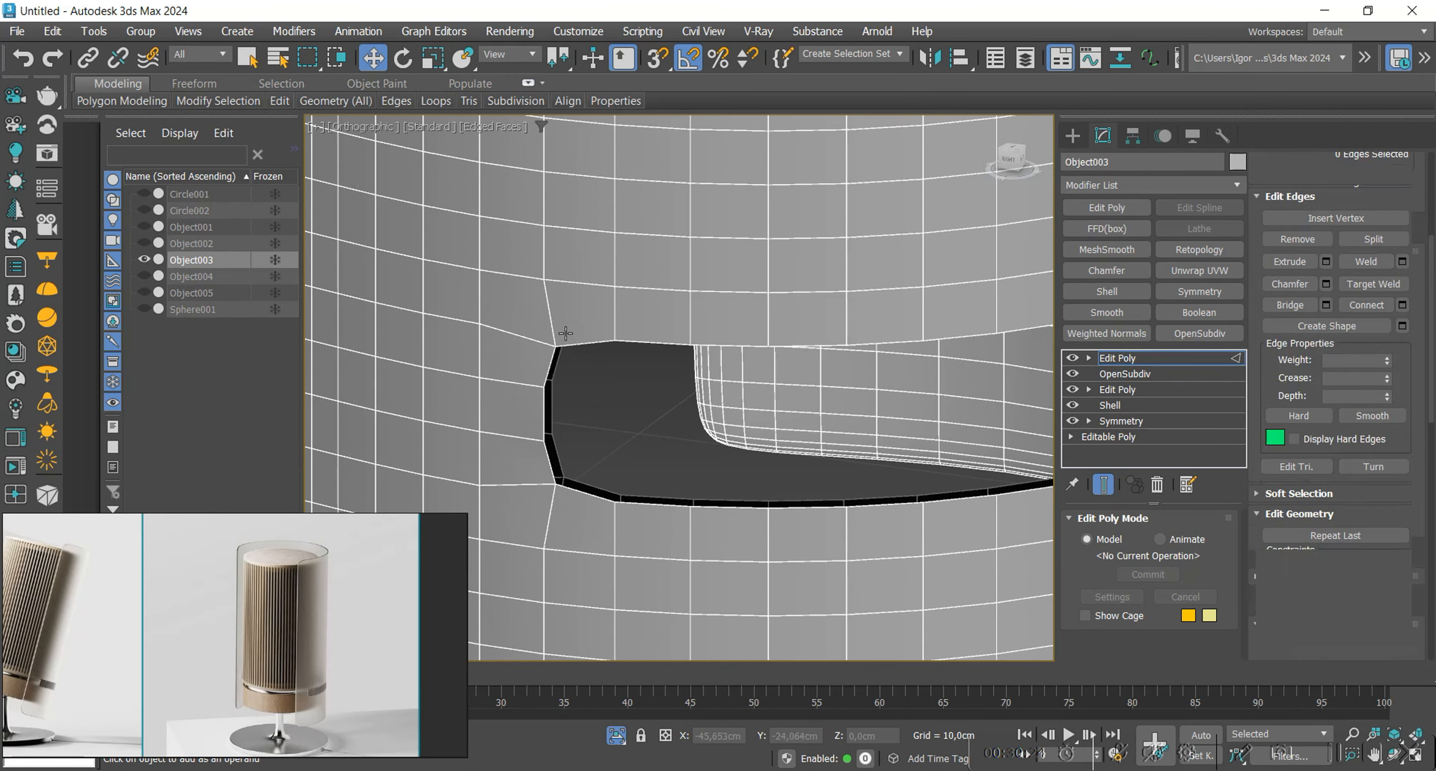
click(556, 330)
scroll(558, 364, down, 4)
alt+middle_drag(640, 411, 666, 397)
scroll(590, 370, up, 3)
alt+middle_drag(590, 370, 576, 355)
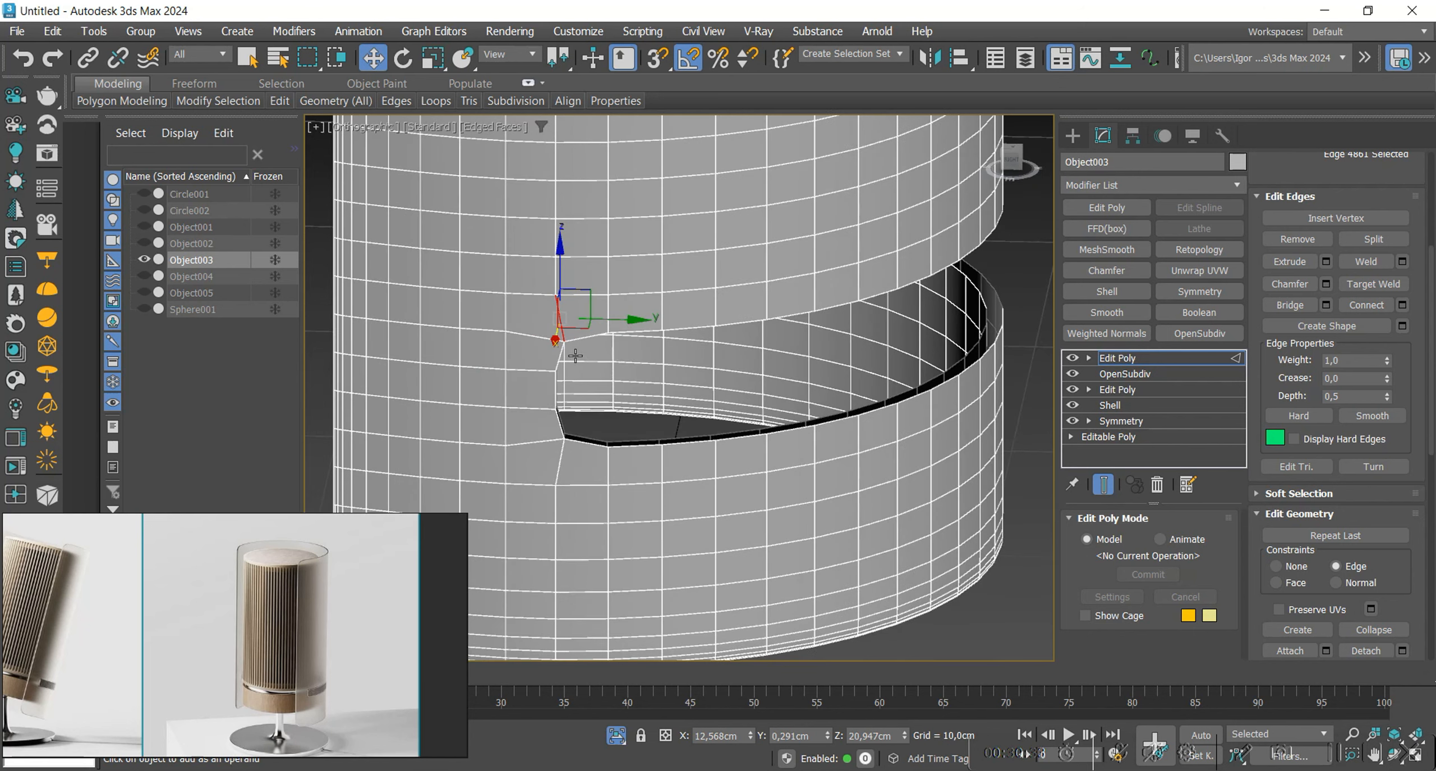
key(alt+r)
key(f)
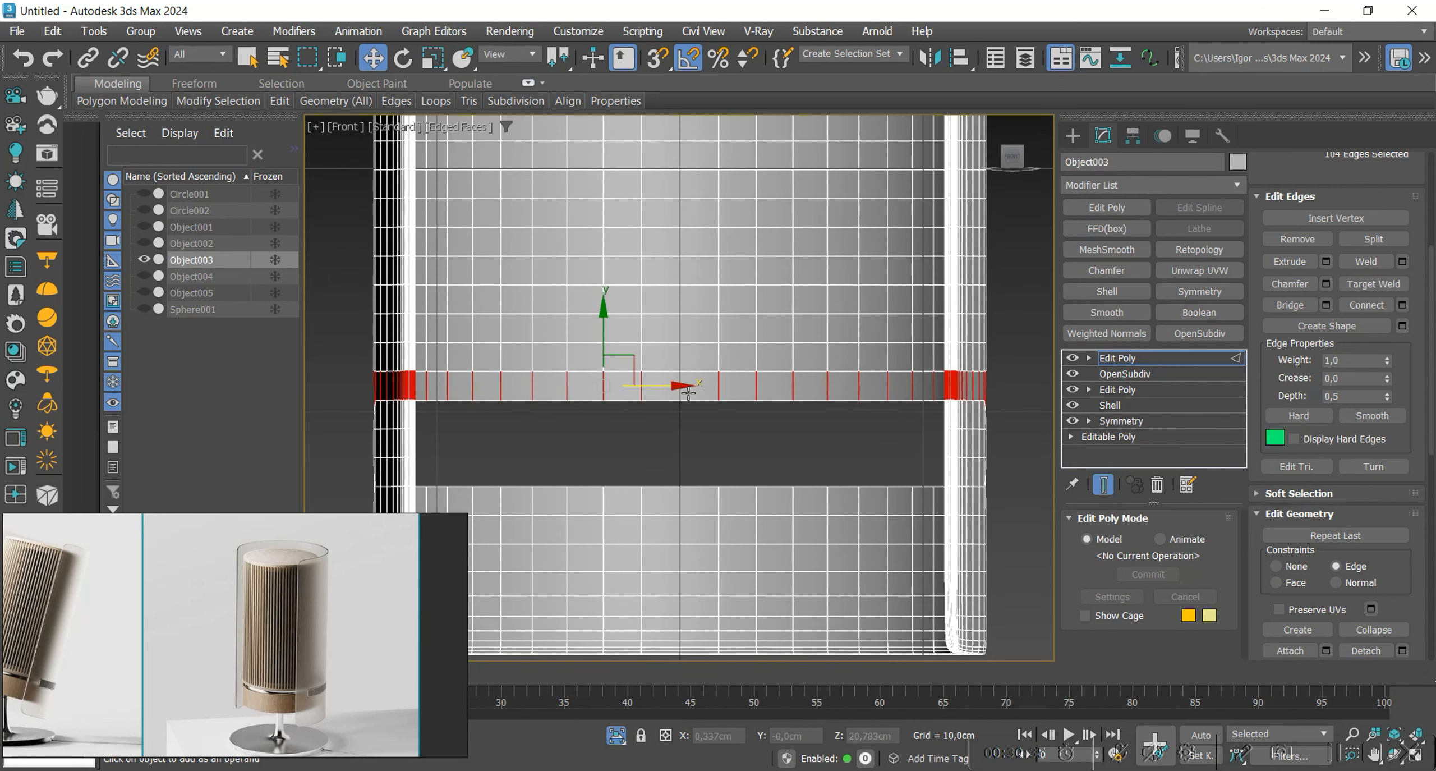
key(l)
scroll(736, 443, up, 2)
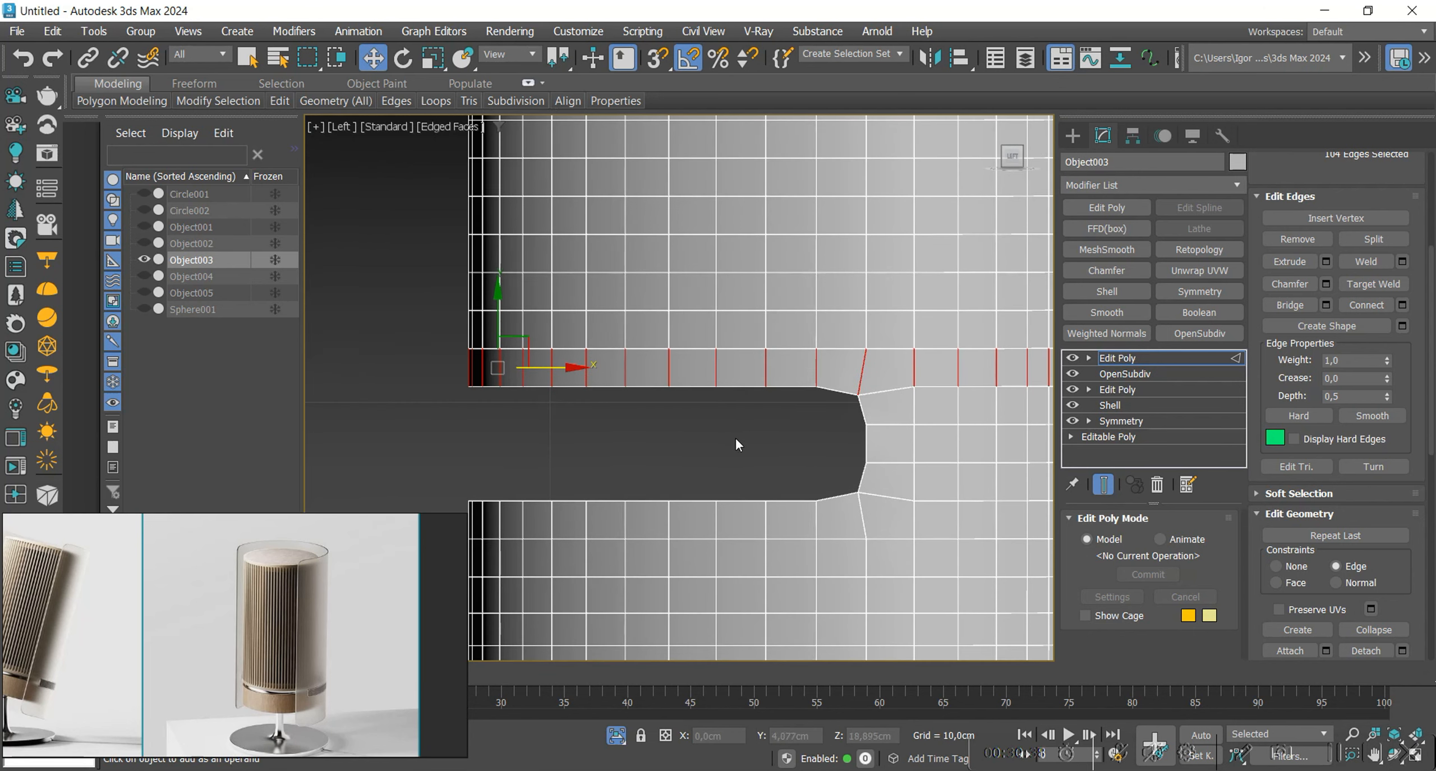
middle_drag(867, 424, 795, 425)
key(ctrl+shift+e)
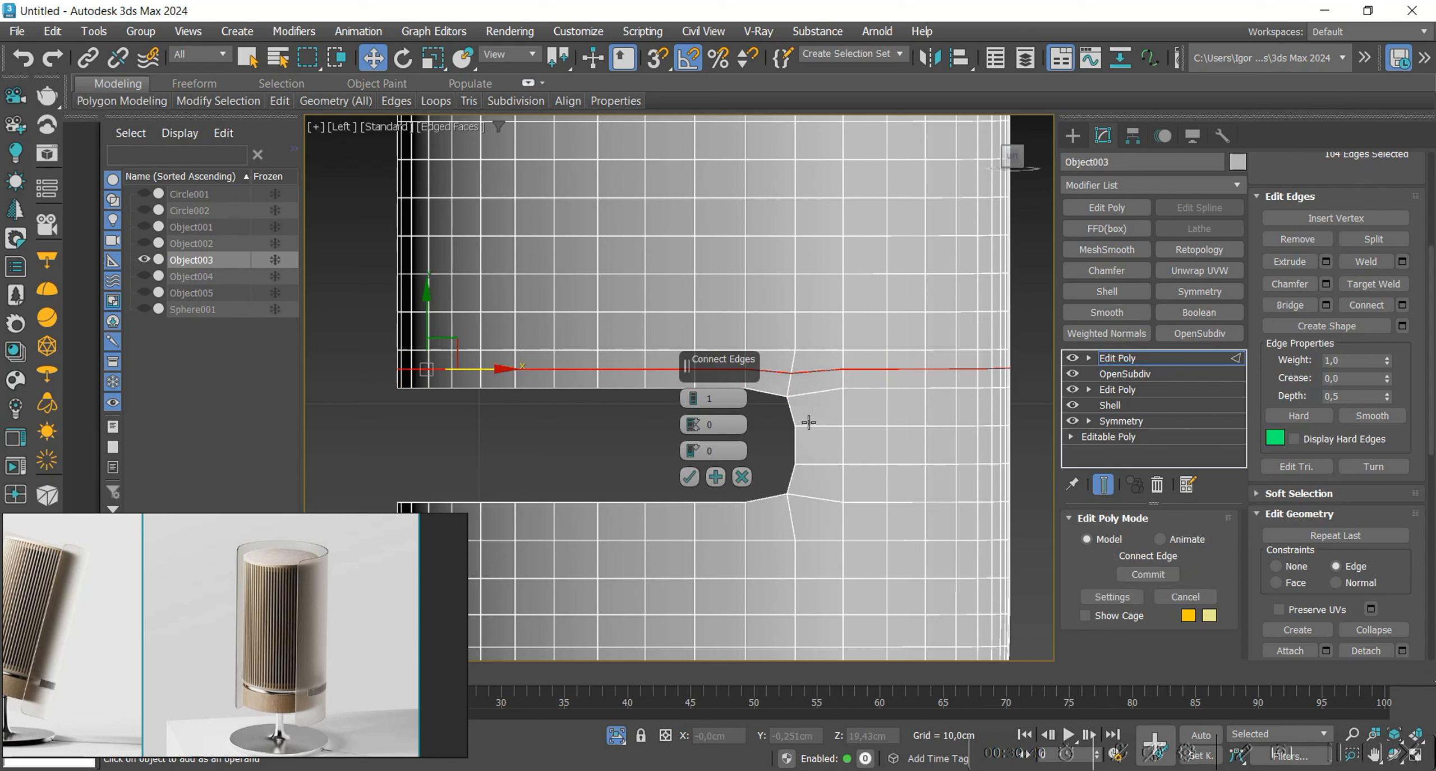
click(690, 476)
Remove the part of the new upper edge loop that runs beyond the slot's end.
middle_drag(752, 443, 712, 440)
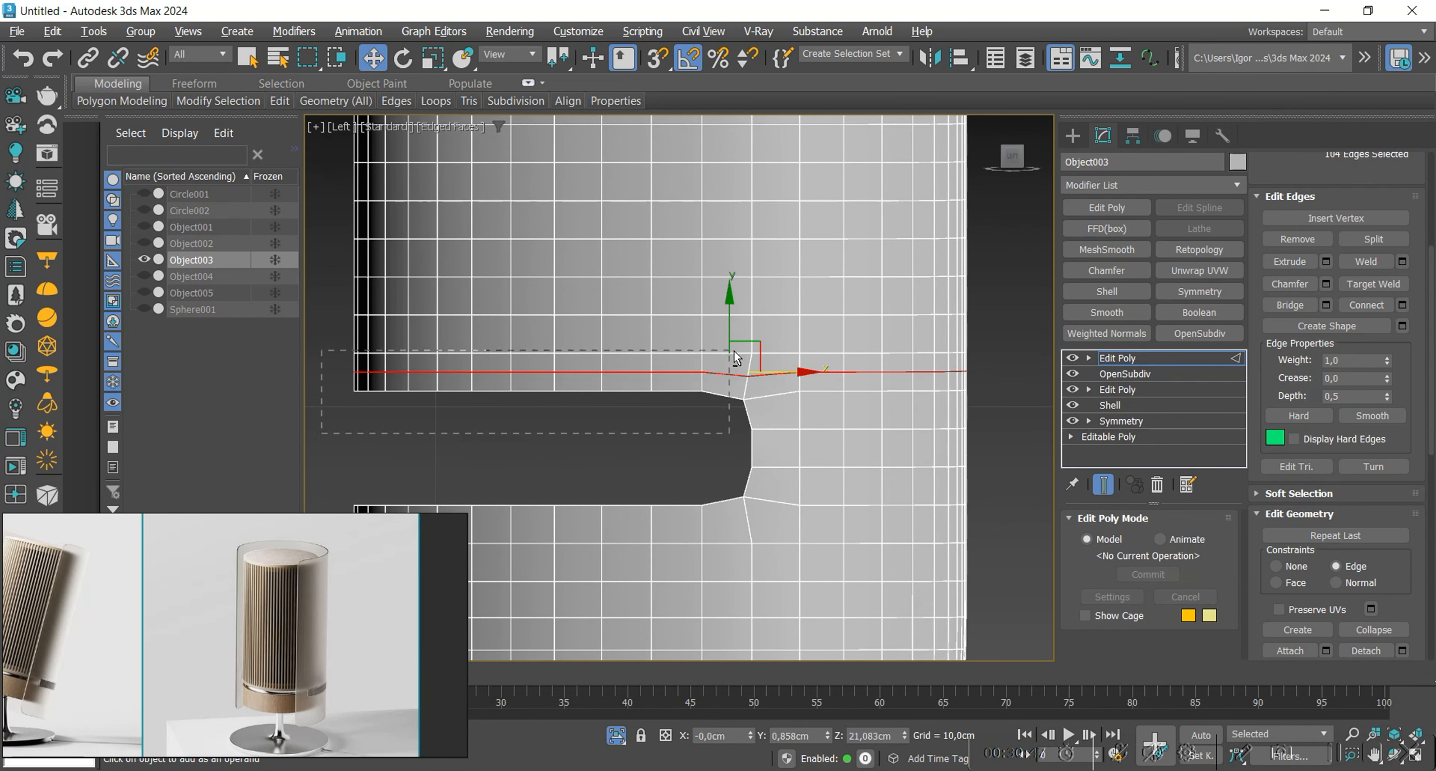
alt+drag(734, 350, 769, 347)
key(ctrl+BackSpace)
Connect the ring of edges directly below the slot with 1 segment and remove the part of the loop beyond the slot's end.
middle_drag(717, 551, 740, 529)
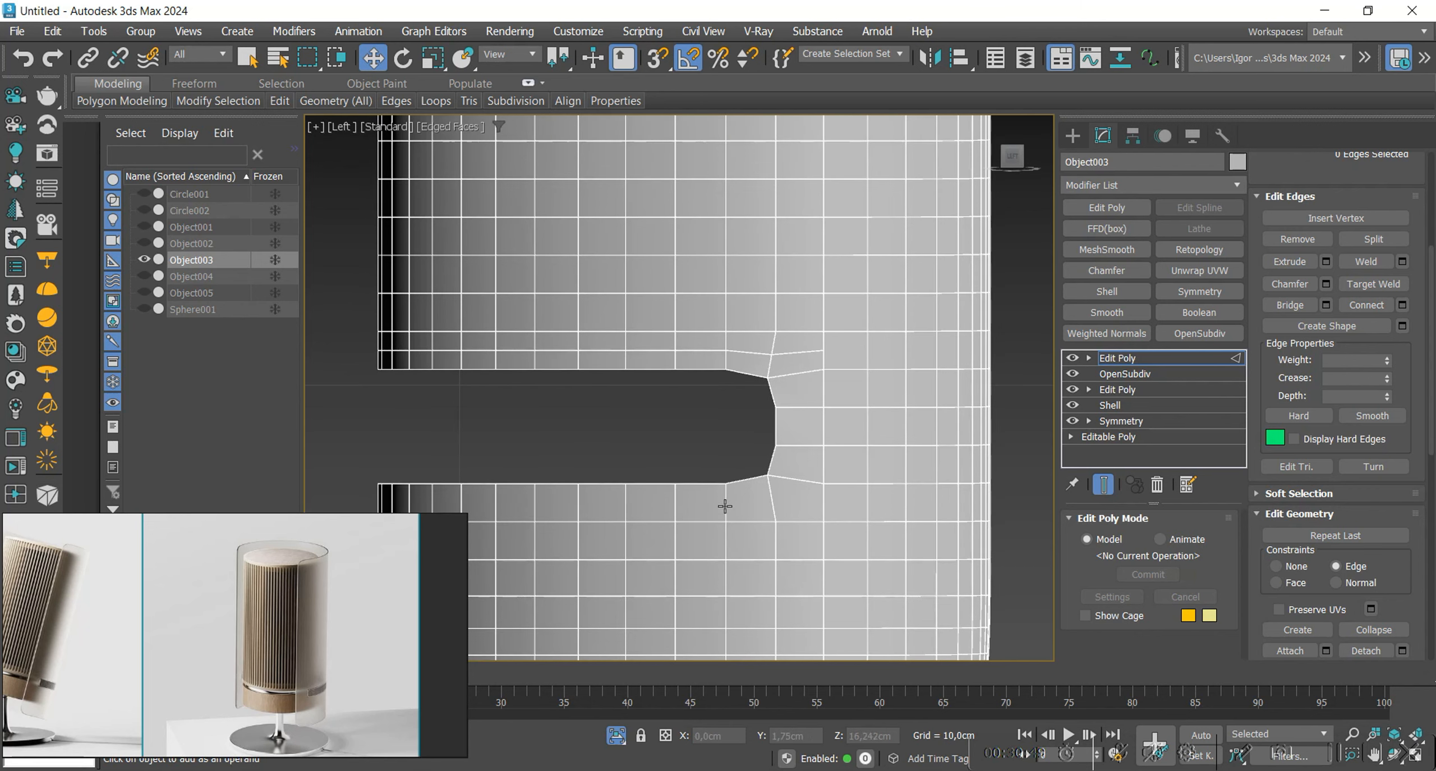
click(725, 506)
double_click(725, 504)
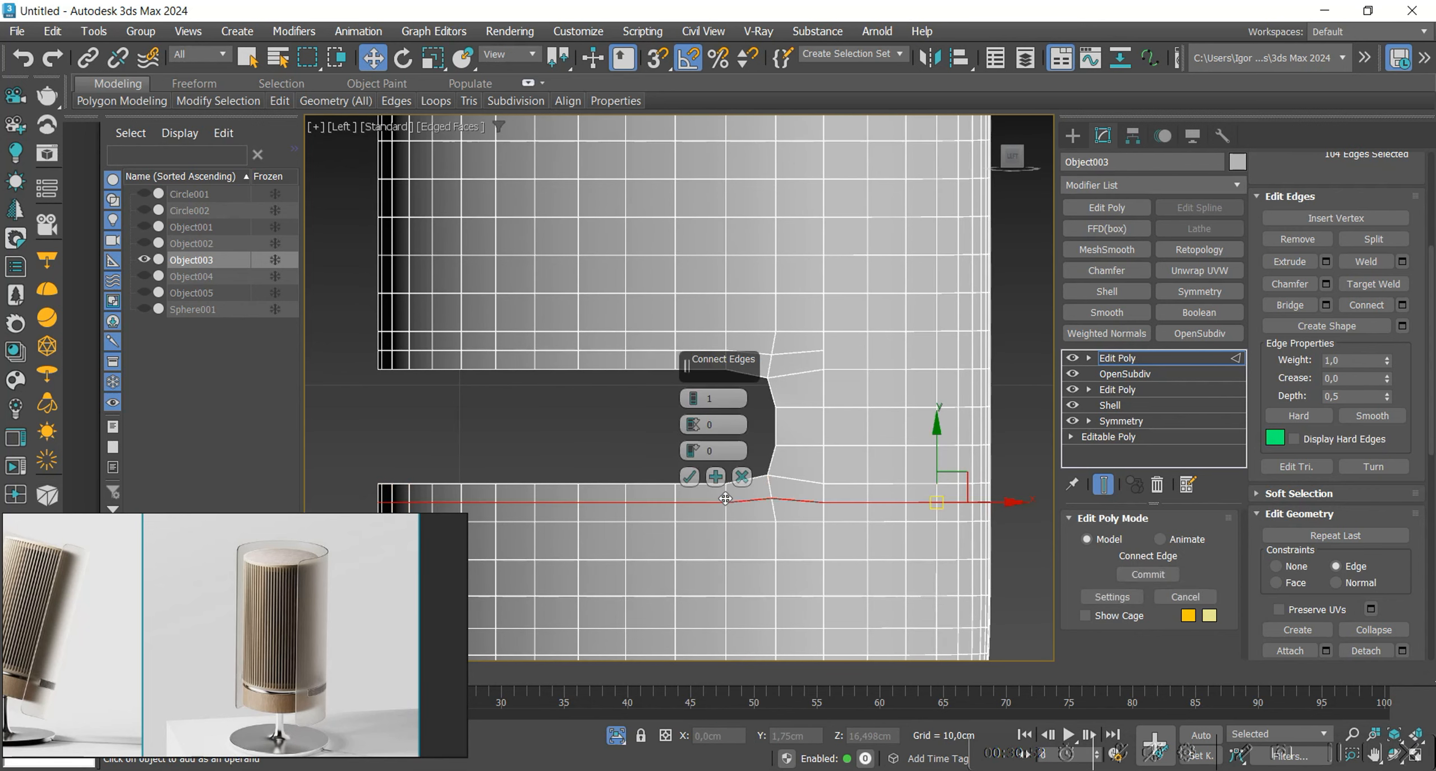
middle_drag(603, 443, 663, 407)
drag(383, 419, 846, 503)
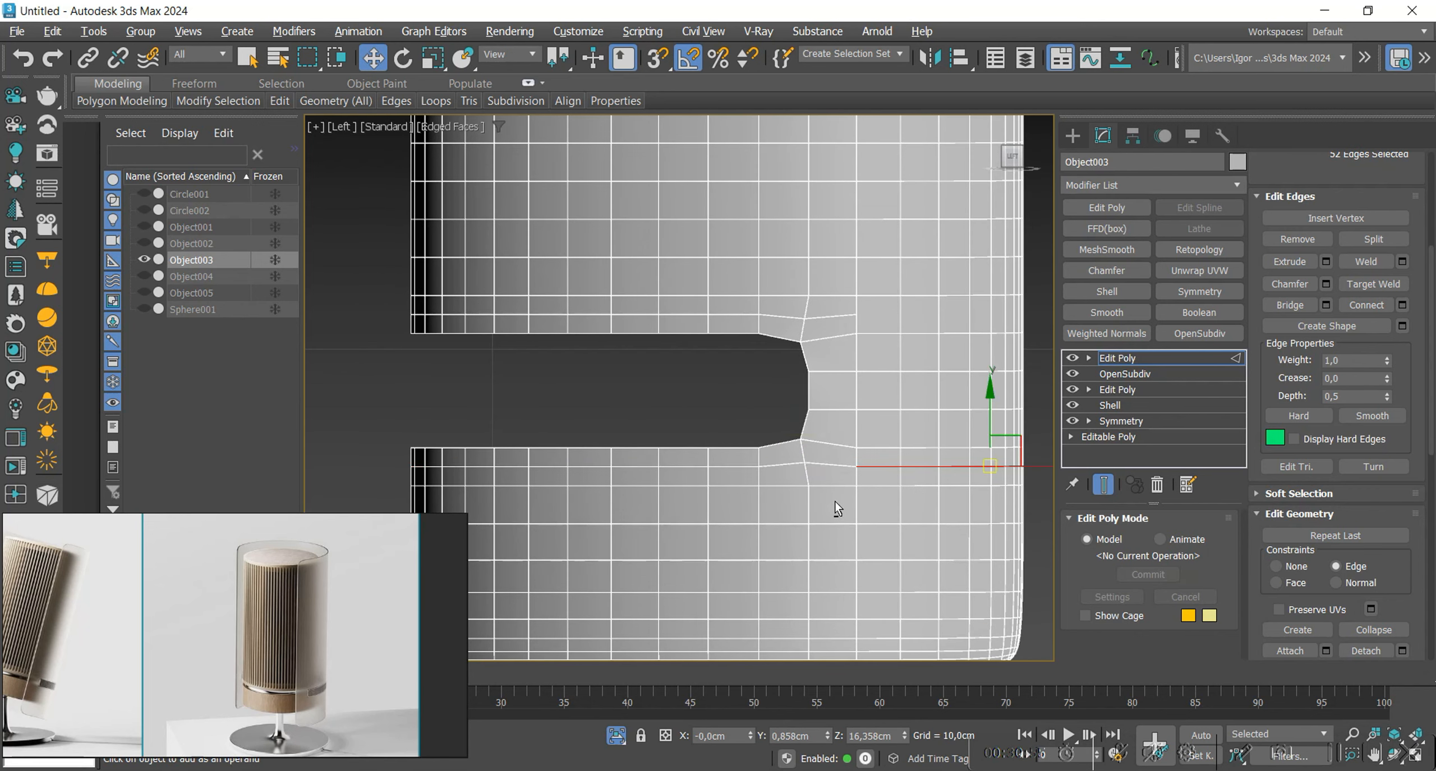
click(834, 506)
Remove the short leftover edges extending past the slot's corners above and below its rounded end.
key(F3)
scroll(826, 465, up, 5)
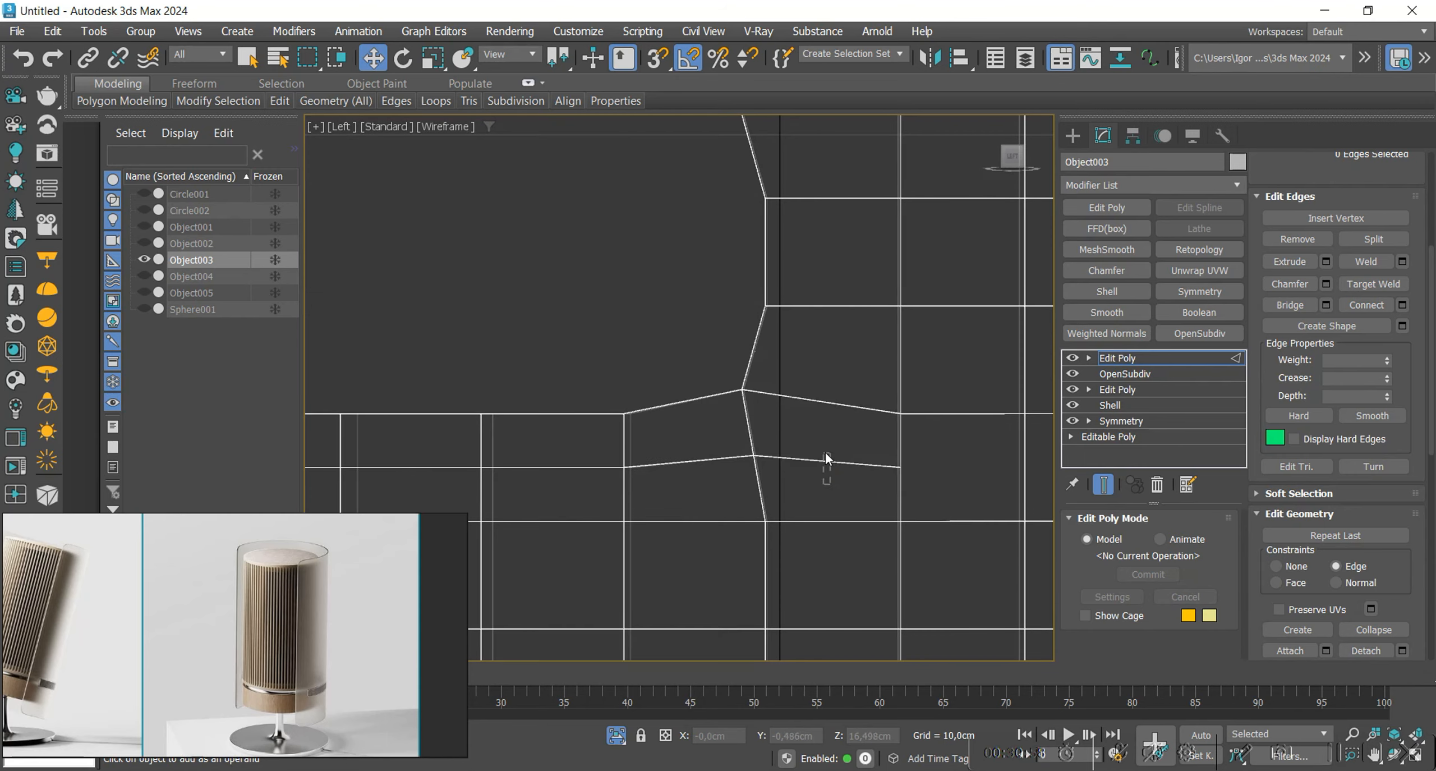
drag(825, 453, 824, 448)
middle_drag(855, 290, 828, 346)
key(ctrl+BackSpace)
key(F3)
Cut a supporting edge line around the slot's rounded end, from the lower loop's end vertex to the upper one.
key(1)
middle_drag(785, 545, 792, 547)
click(750, 555)
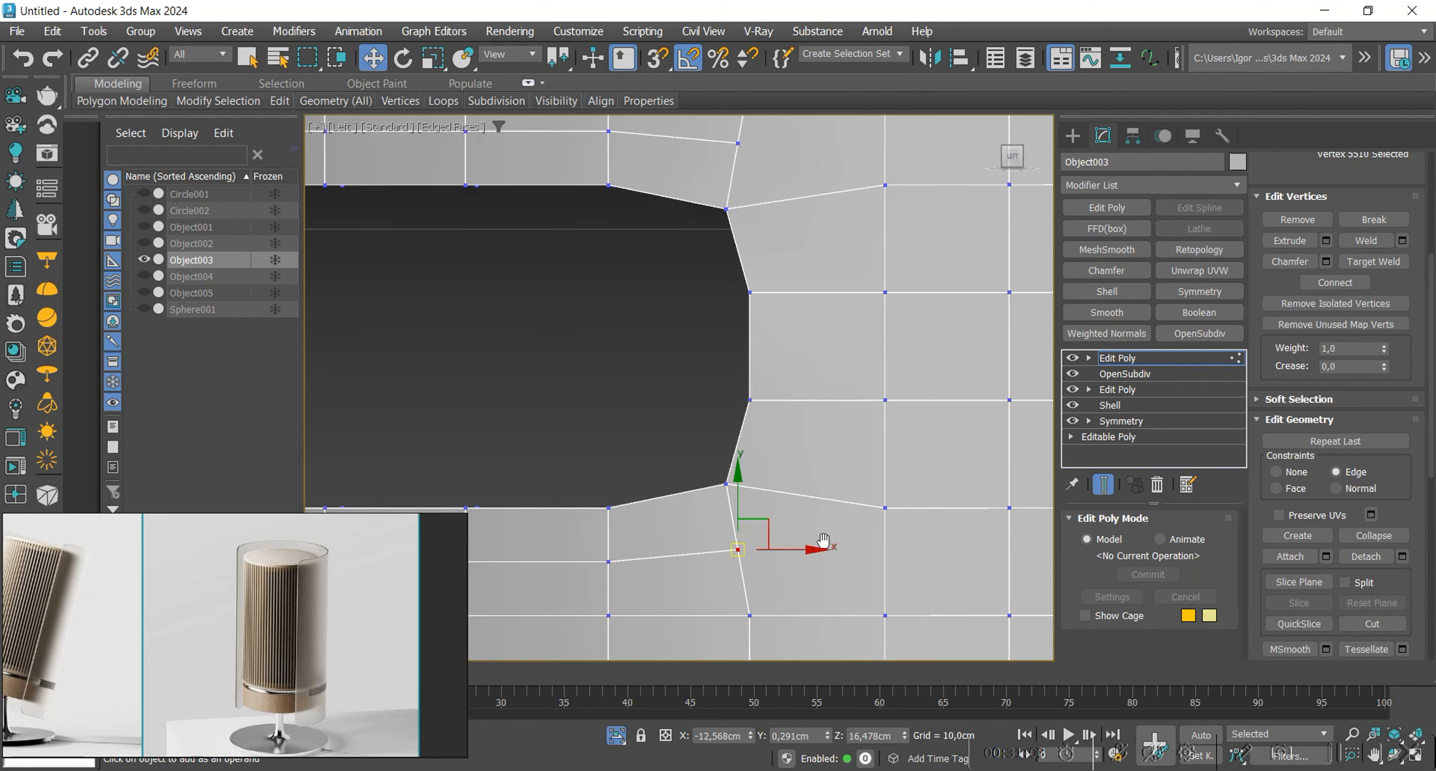
key(alt+c)
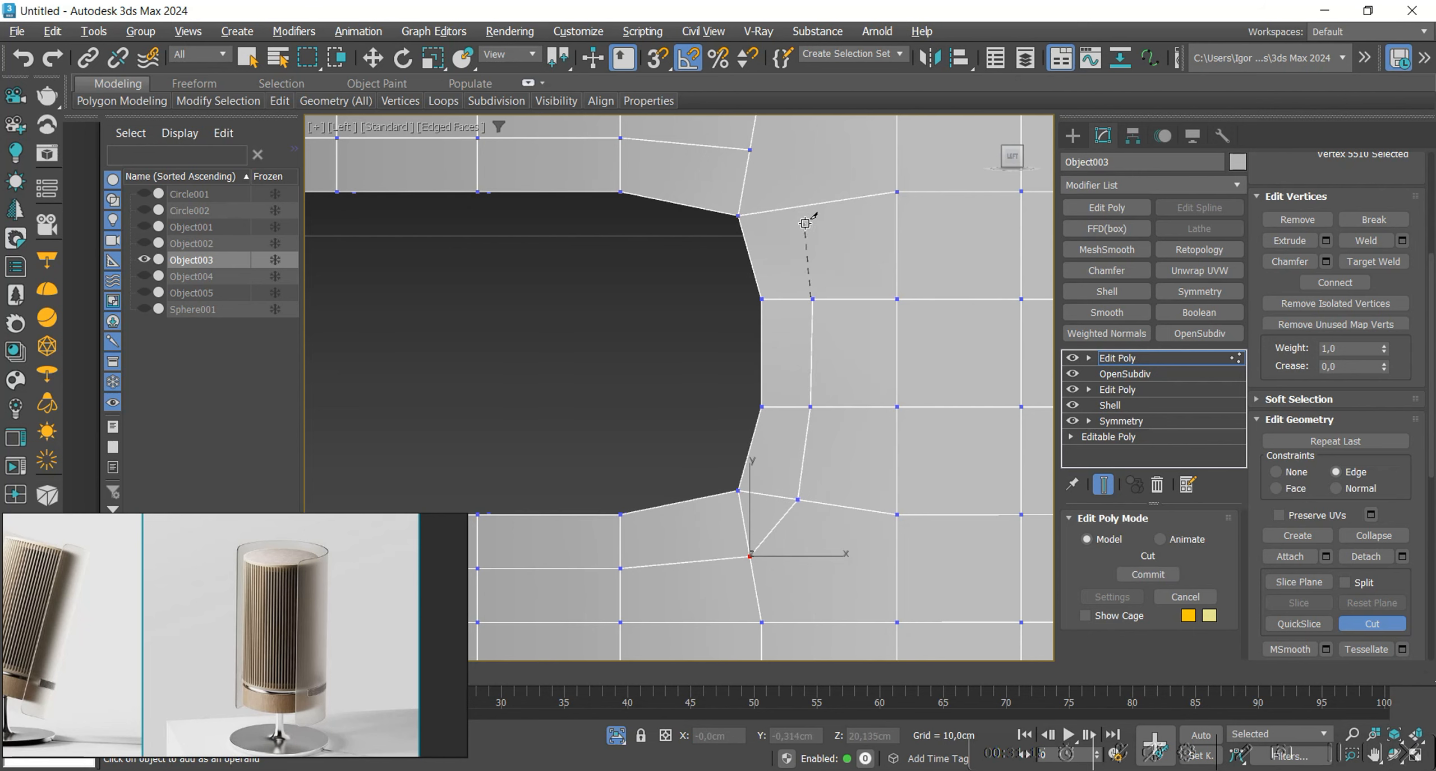
right_click(817, 265)
right_click(829, 296)
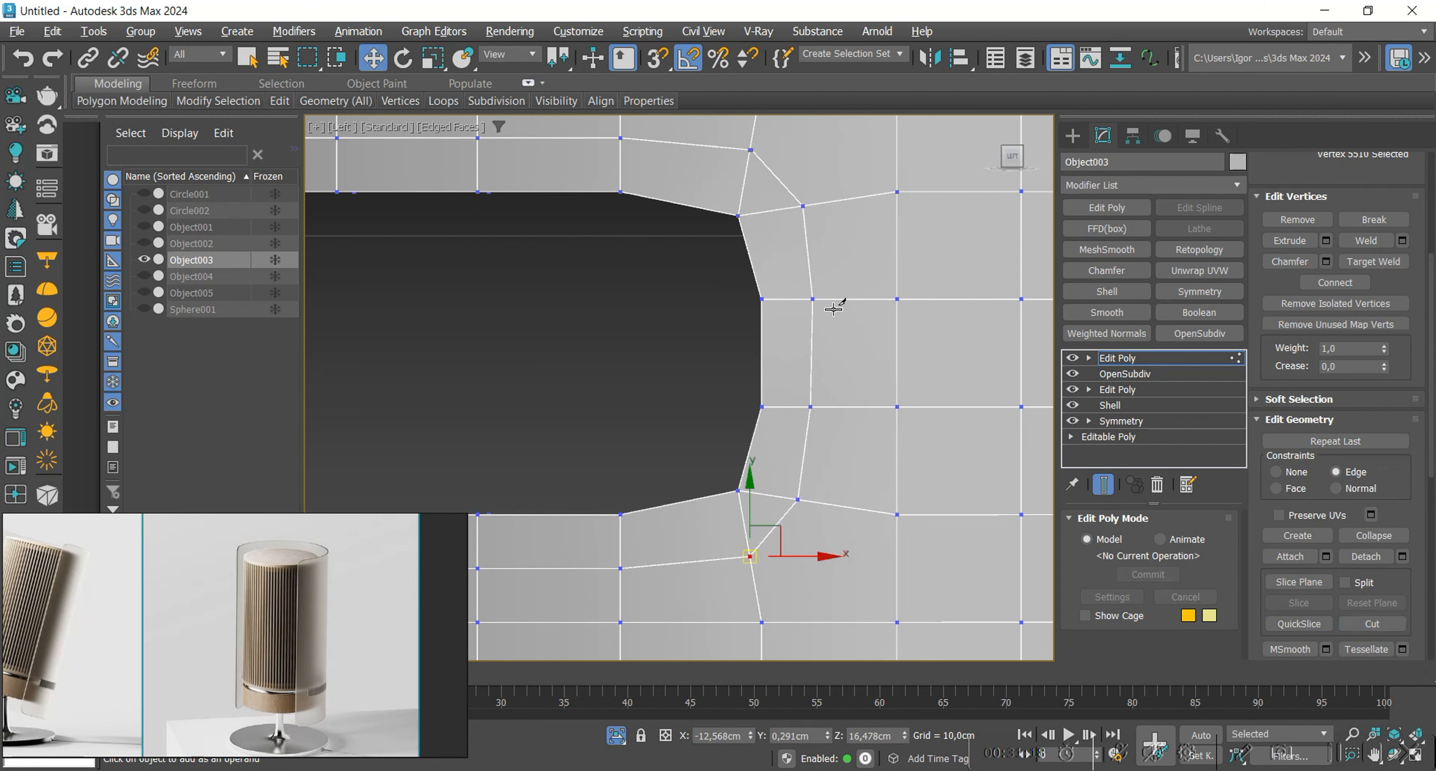
Target-weld the lower cut vertex to the neighbouring loop end vertex and move the merged vertex closer to the slot's corner.
scroll(844, 541, down, 2)
middle_drag(841, 547, 803, 481)
scroll(808, 467, up, 1)
key(ctrl+w)
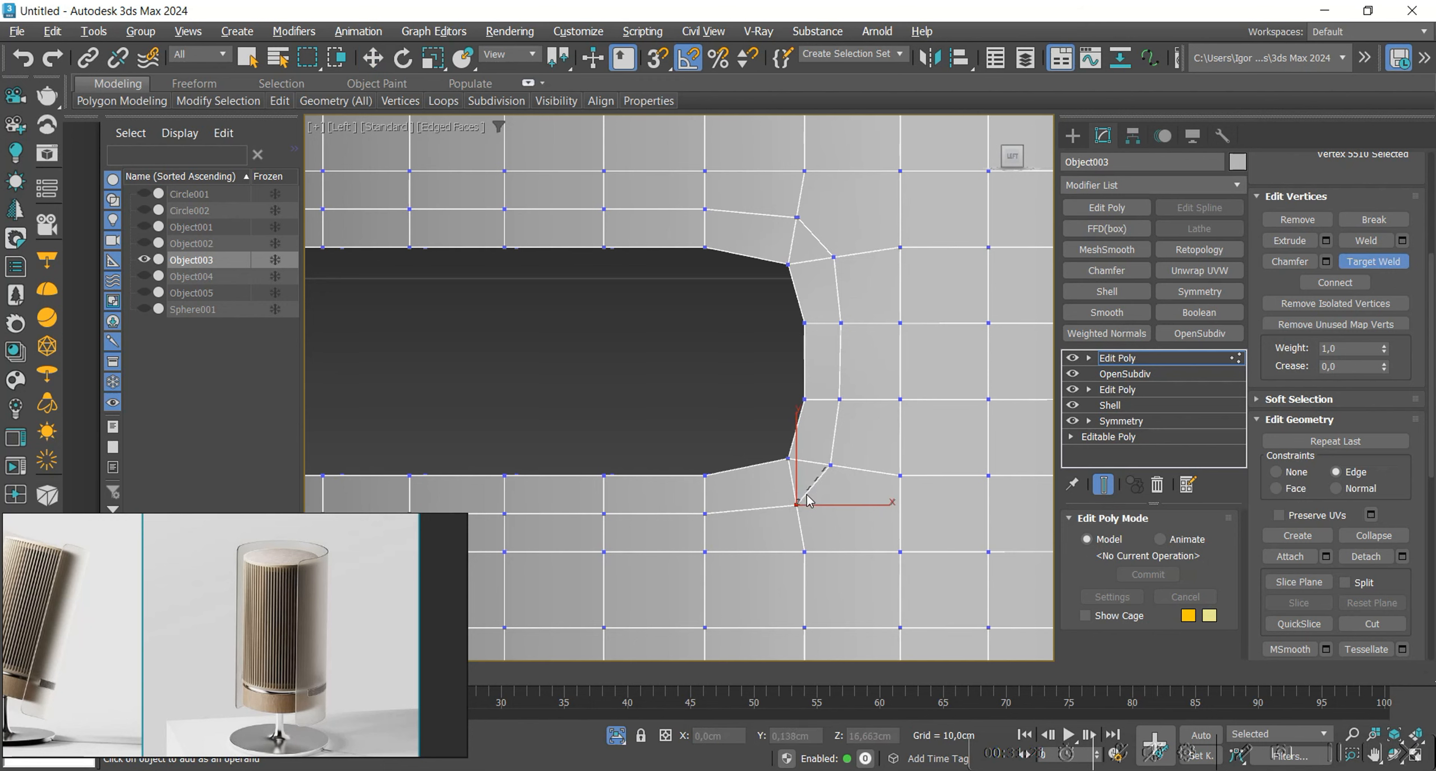
click(830, 465)
click(796, 504)
right_click(806, 501)
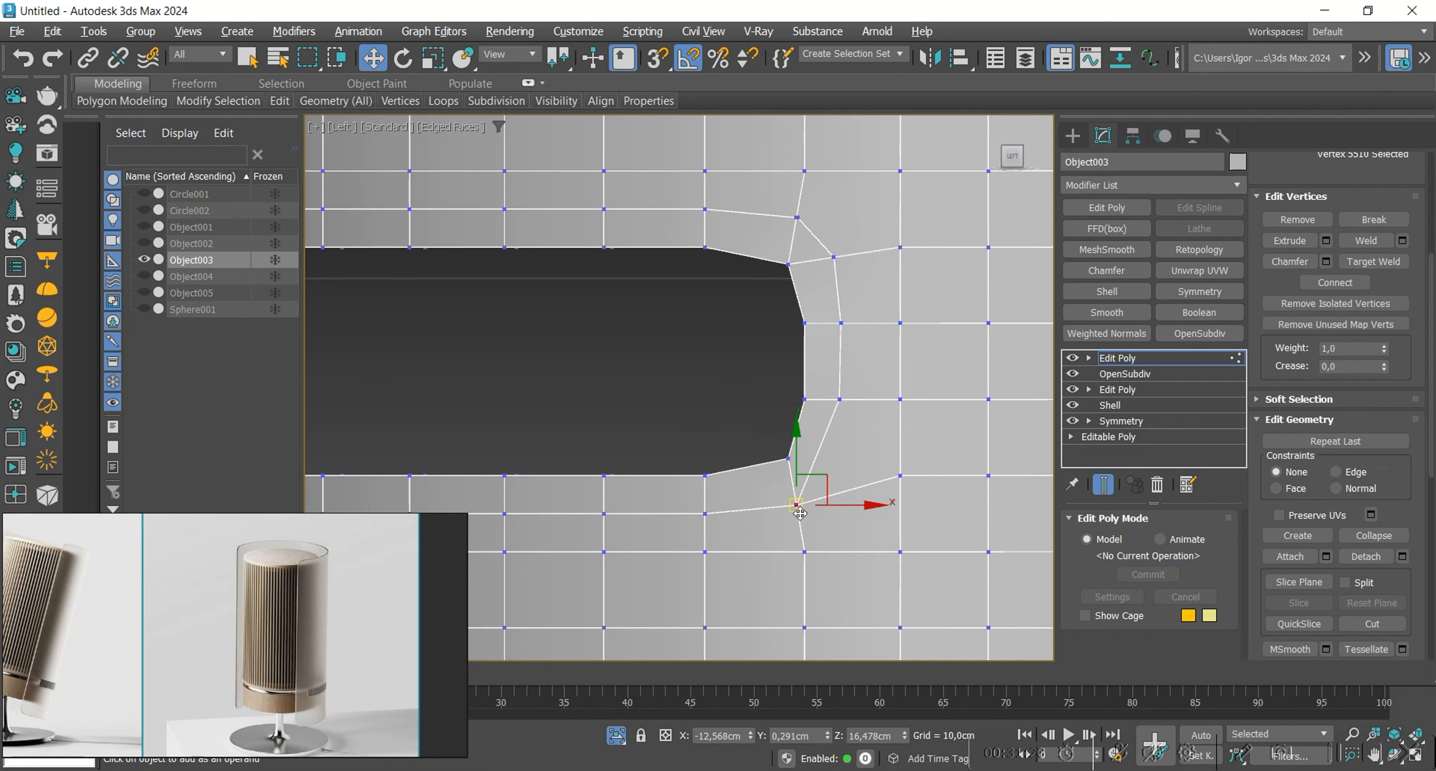
drag(803, 512, 812, 490)
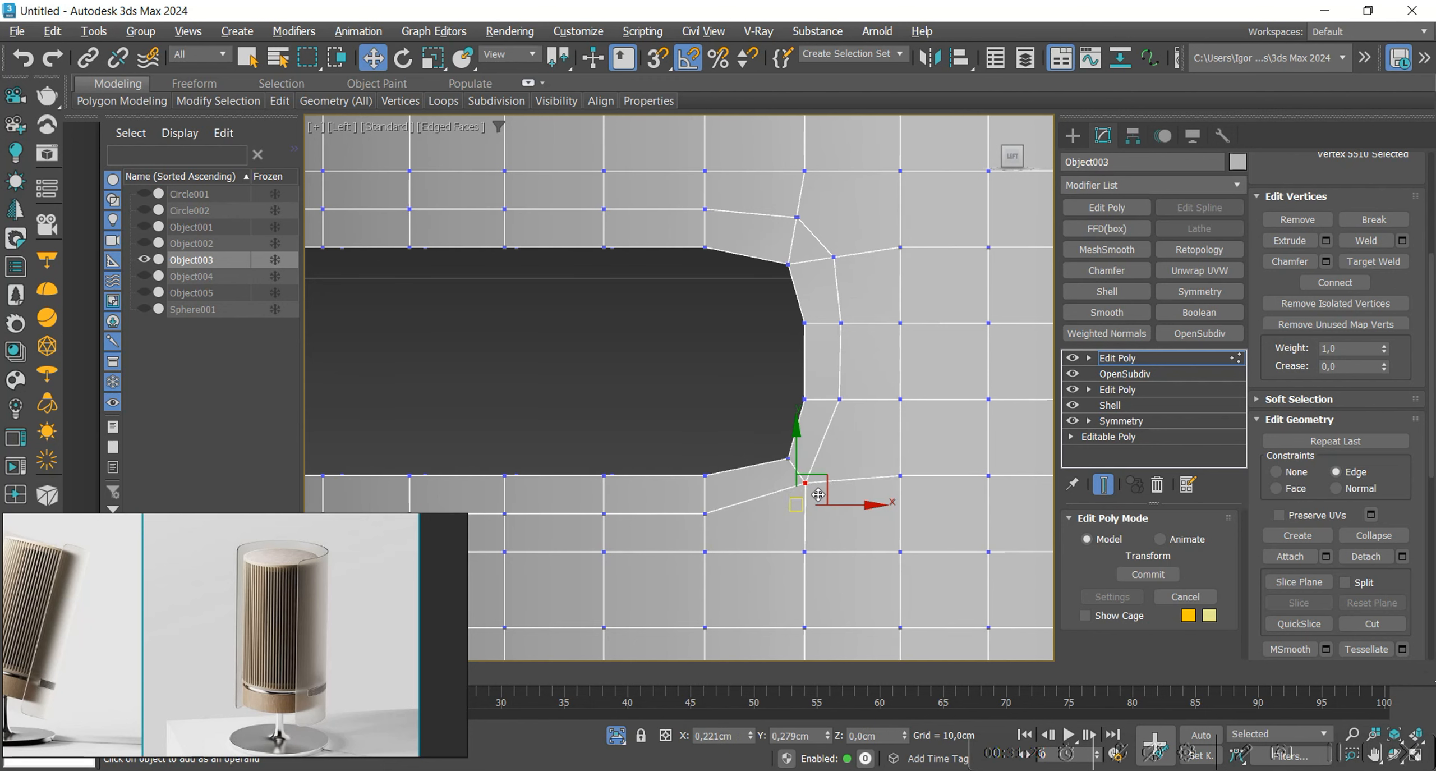
Collapse the two neighbouring supporting vertices at the slot's upper rounded corner into one.
middle_drag(843, 379, 845, 453)
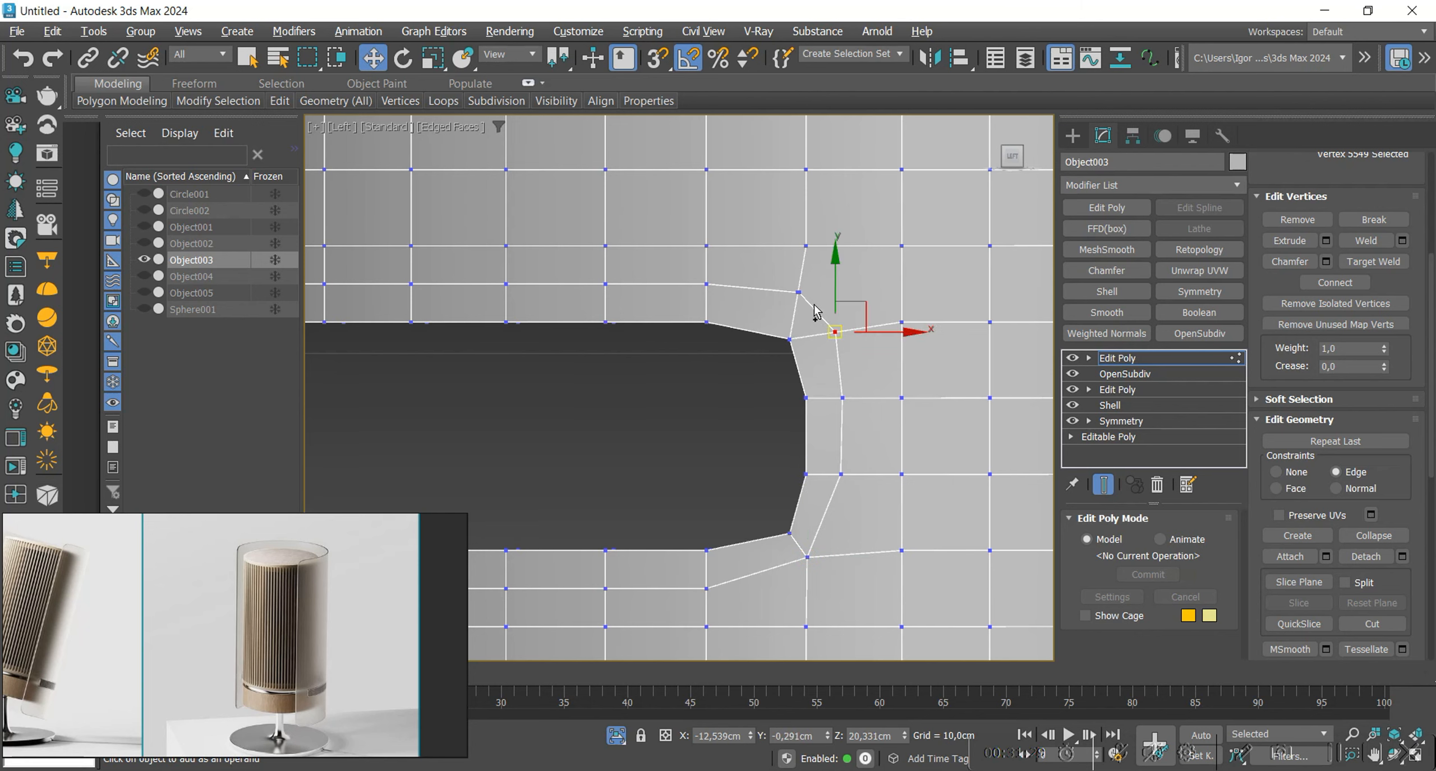
scroll(799, 292, up, 2)
click(811, 339)
scroll(793, 296, up, 4)
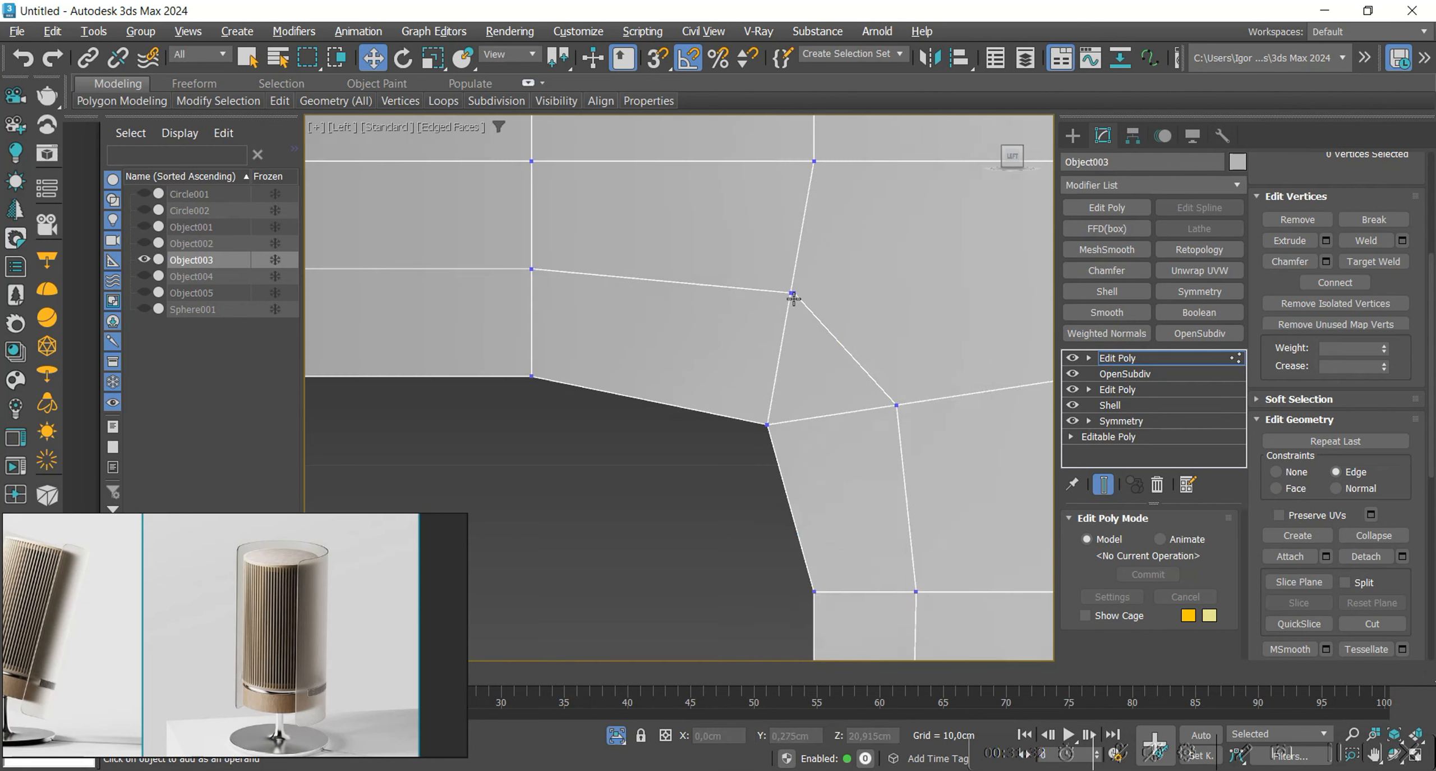
click(793, 281)
click(784, 283)
right_click(786, 307)
scroll(779, 297, down, 4)
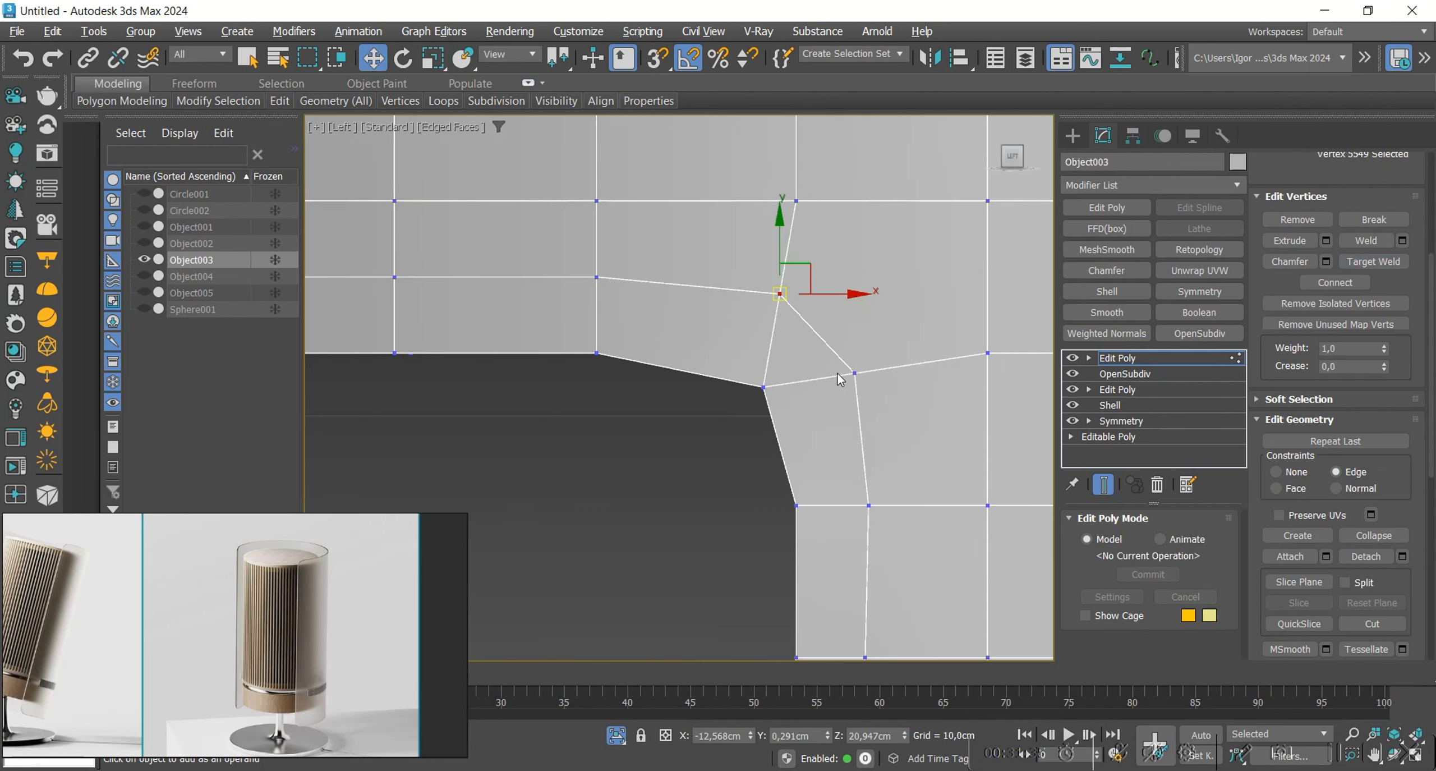
click(1371, 536)
scroll(788, 339, down, 2)
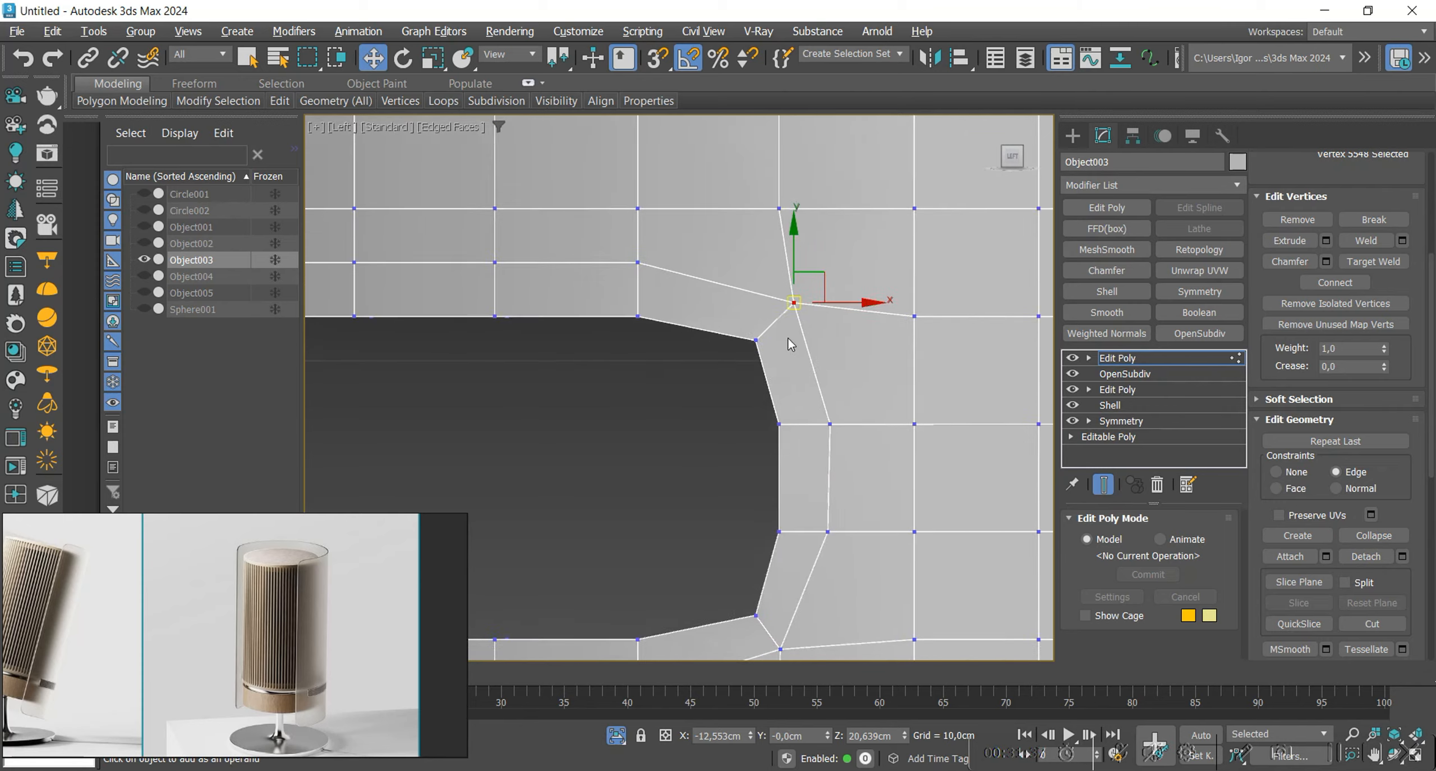
Cut the supporting edge line around the slot's rounded end on the shield's inner face.
key(1)
scroll(823, 356, down, 4)
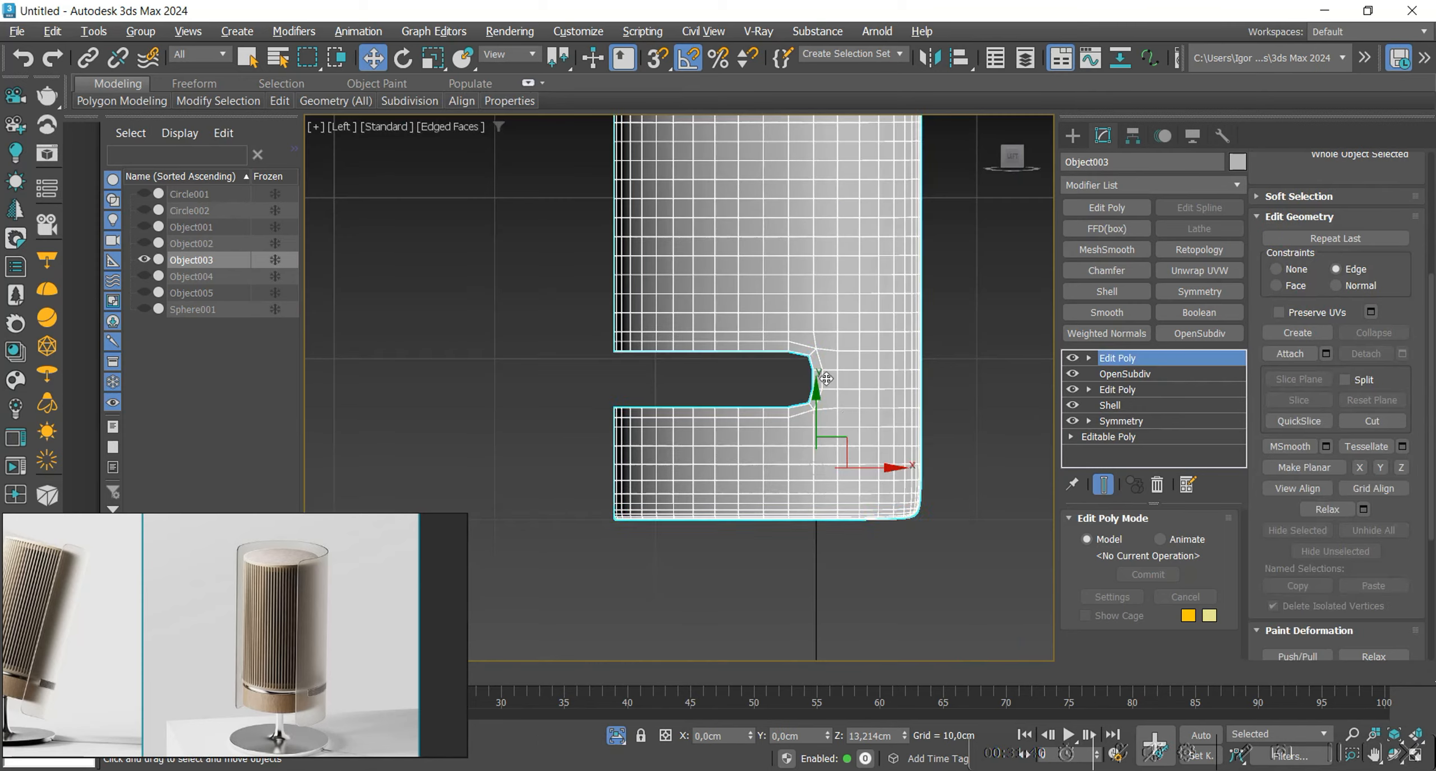
alt+middle_drag(824, 356, 584, 400)
scroll(917, 378, up, 3)
scroll(916, 378, down, 5)
scroll(585, 399, up, 3)
key(1)
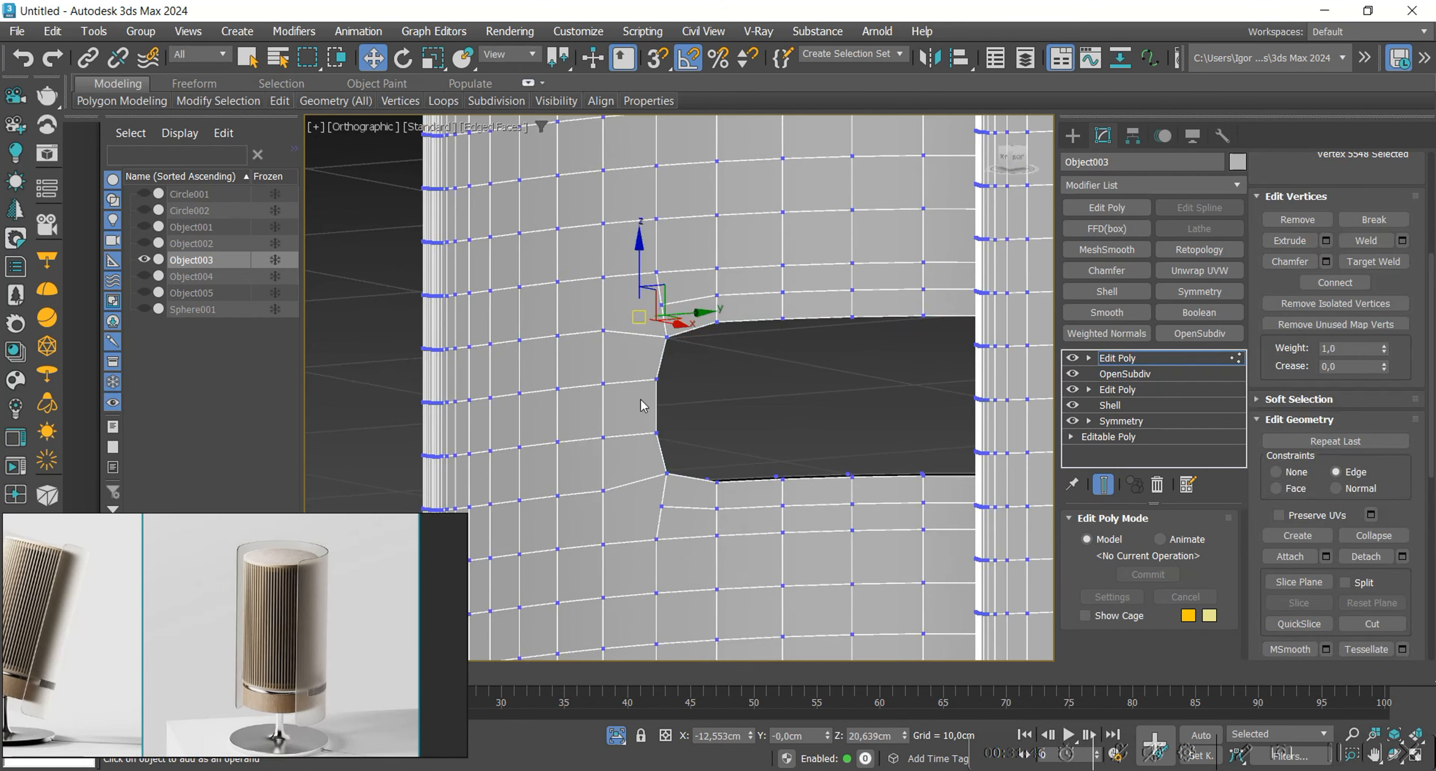
scroll(640, 399, up, 2)
key(alt+c)
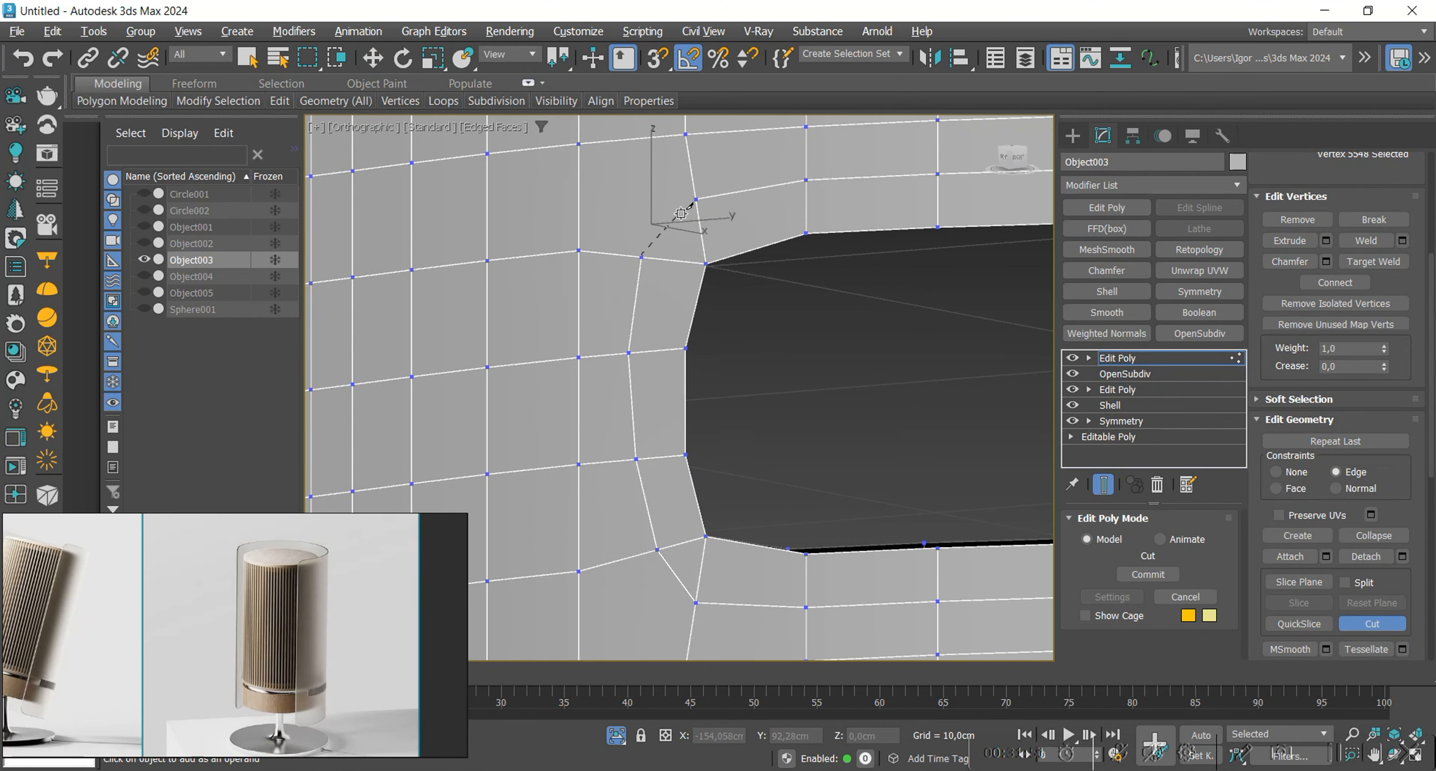
Collapse the paired supporting vertices at the upper and lower corners of the inner slot end.
key(w)
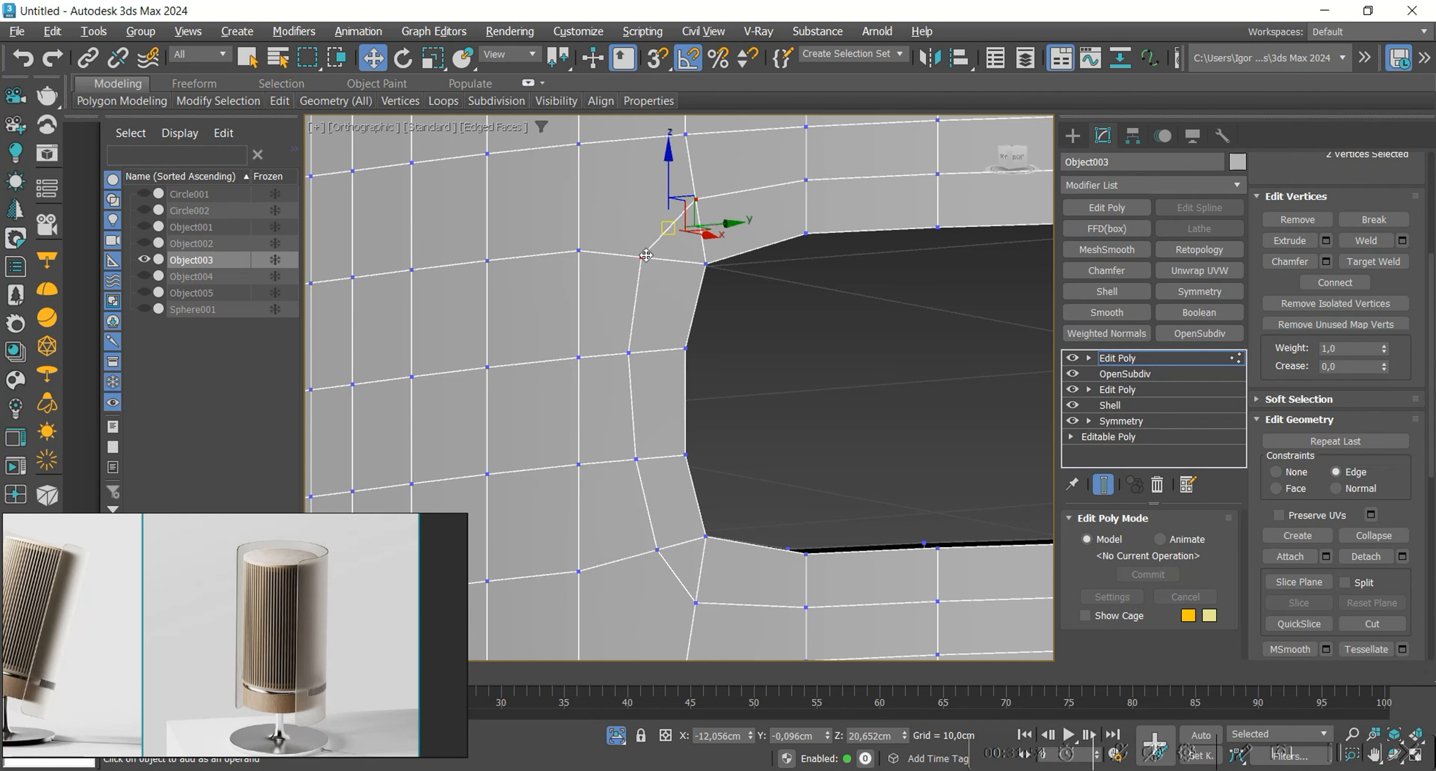
click(1374, 534)
middle_drag(705, 512, 704, 483)
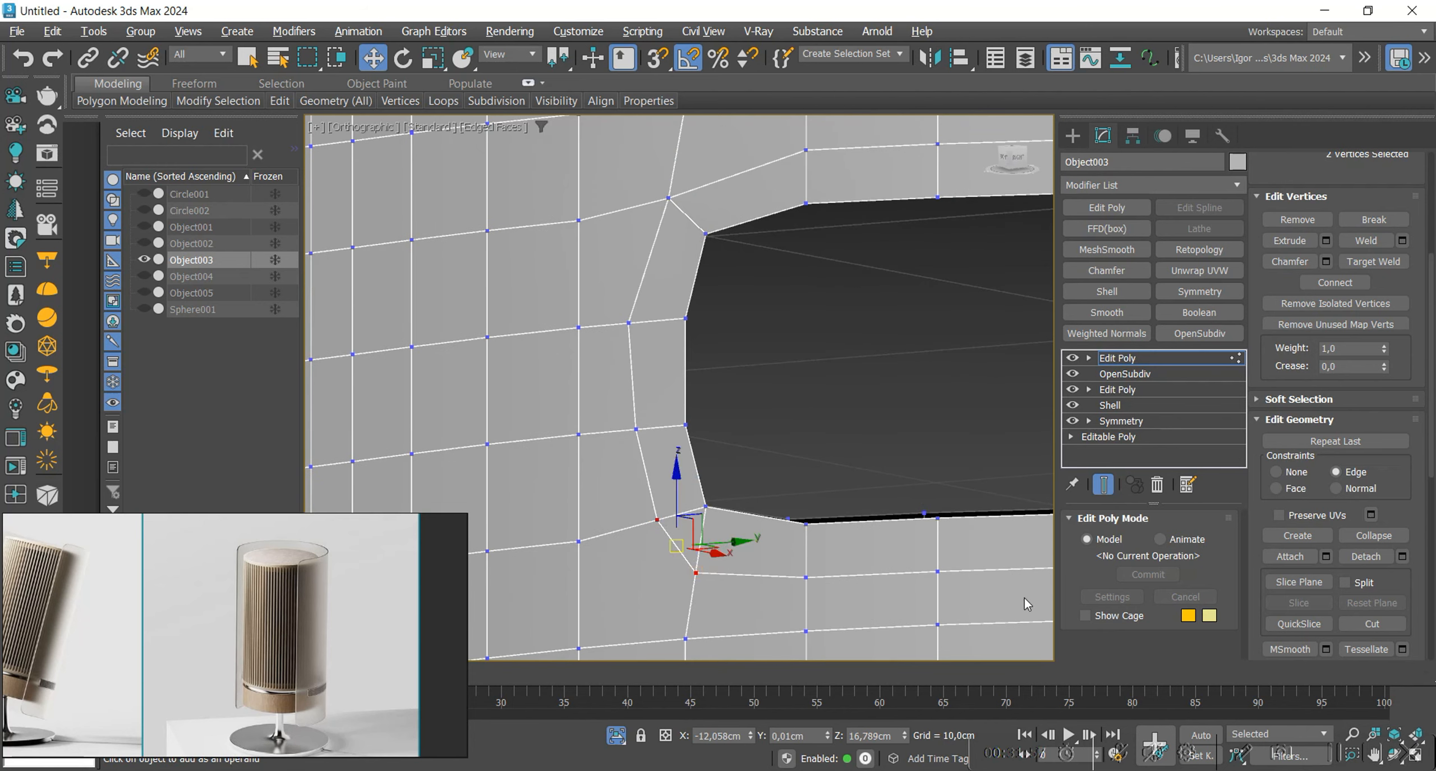
click(1397, 543)
Bridge one outer edge with its matching inner edge near the lower corner of the slot's rounded end.
scroll(657, 441, down, 3)
alt+middle_drag(657, 441, 1010, 488)
middle_drag(735, 502, 843, 488)
scroll(808, 493, down, 2)
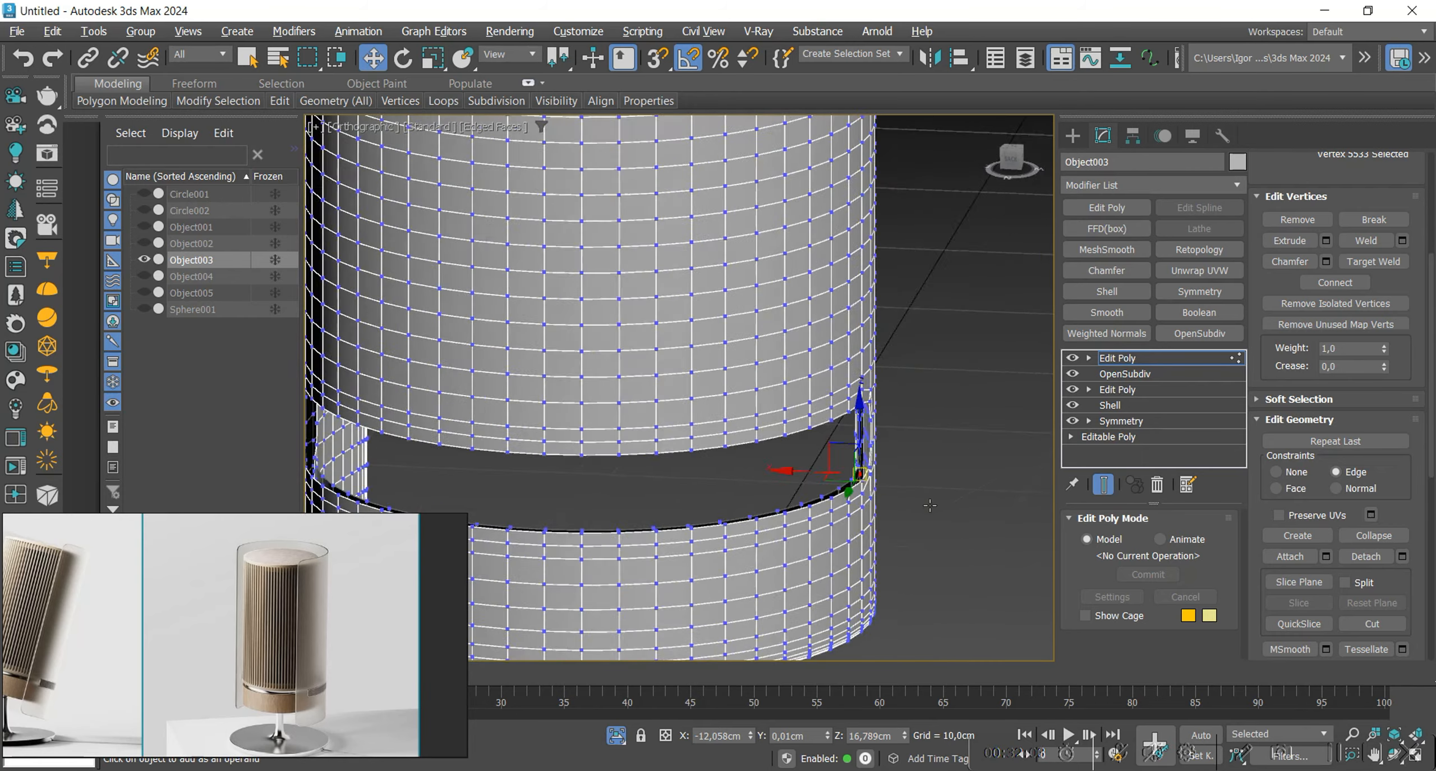
scroll(836, 483, up, 2)
scroll(849, 457, up, 5)
key(3)
click(901, 413)
key(2)
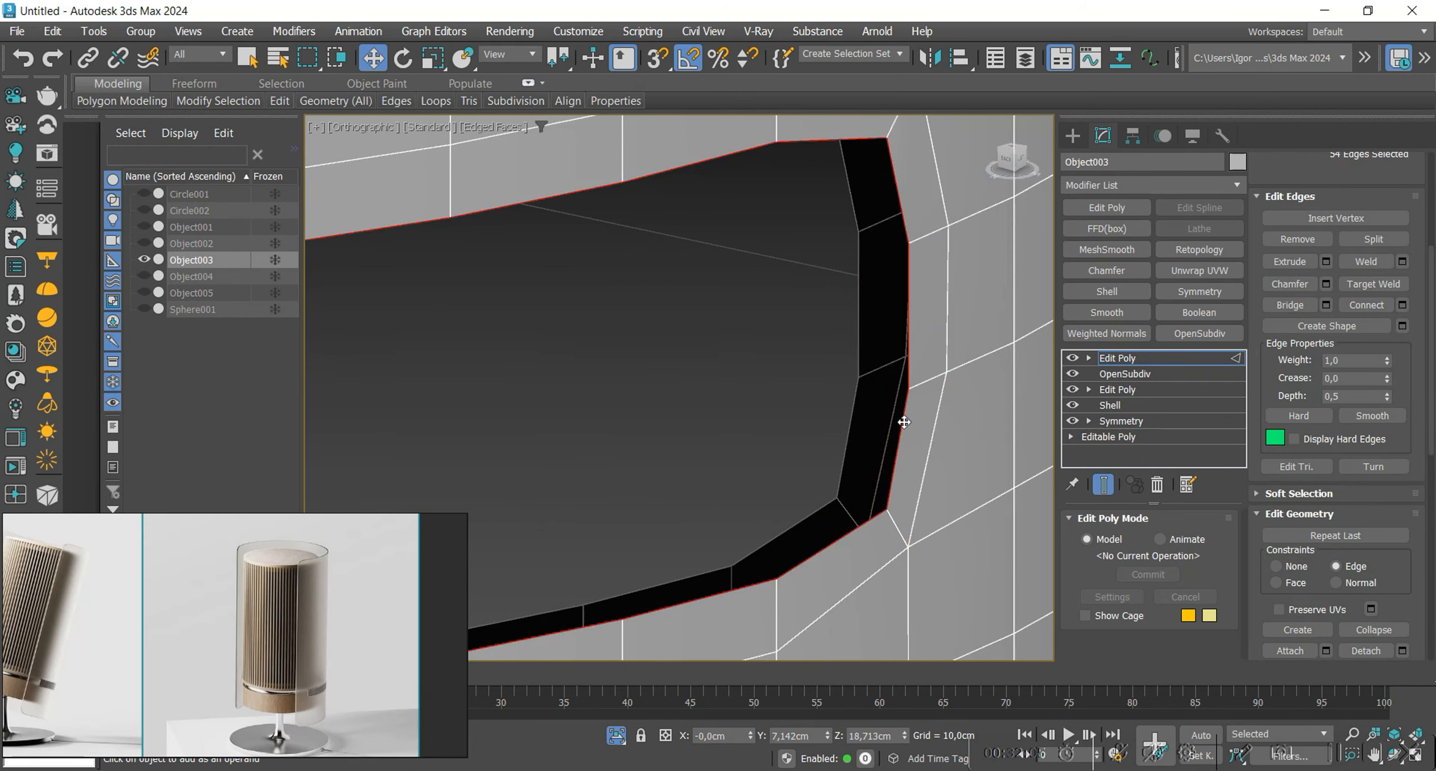
click(902, 421)
ctrl+click(855, 411)
key(alt+b)
key(Return)
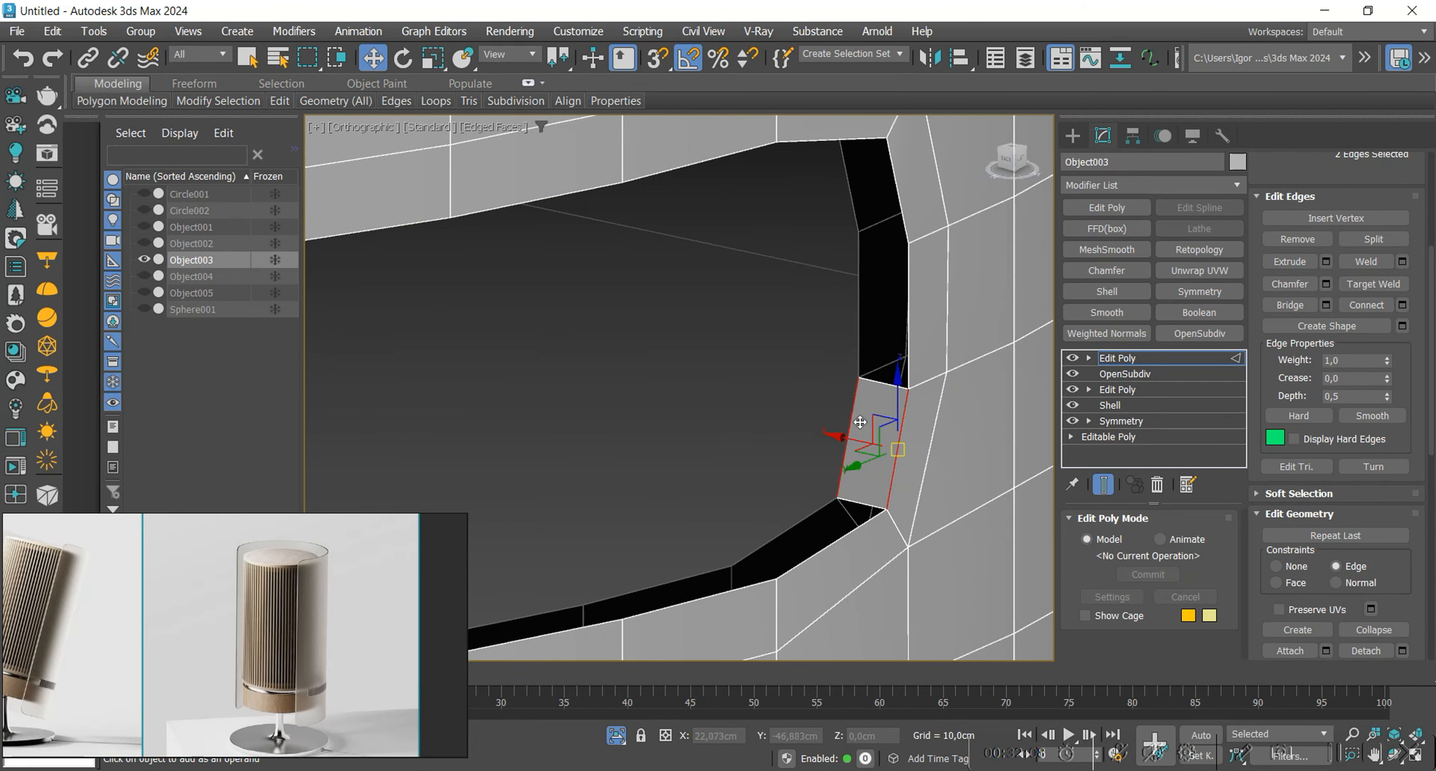
Bridge the remaining open border edges around the slot to close the shield's wall thickness.
key(3)
click(881, 378)
key(2)
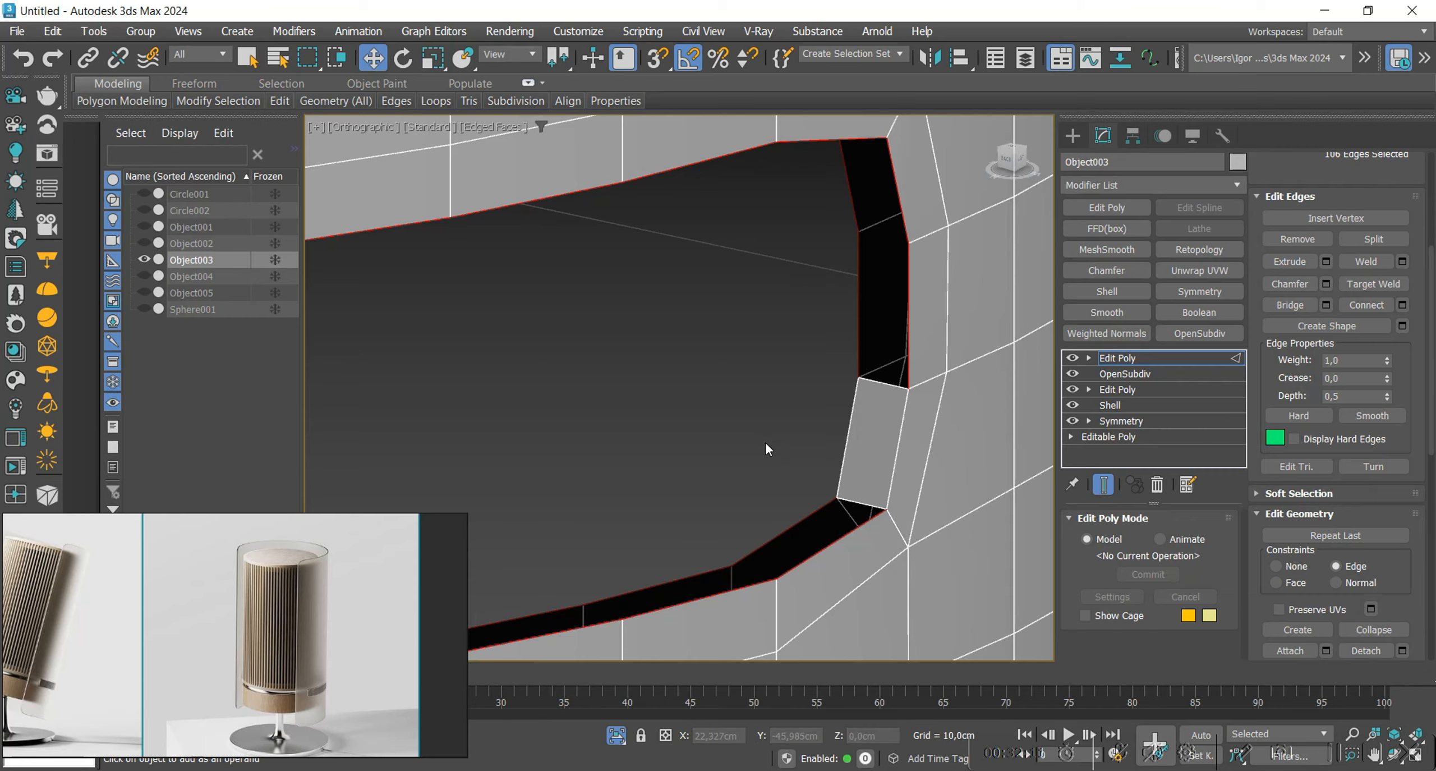
right_click(768, 449)
click(723, 393)
scroll(810, 403, down, 10)
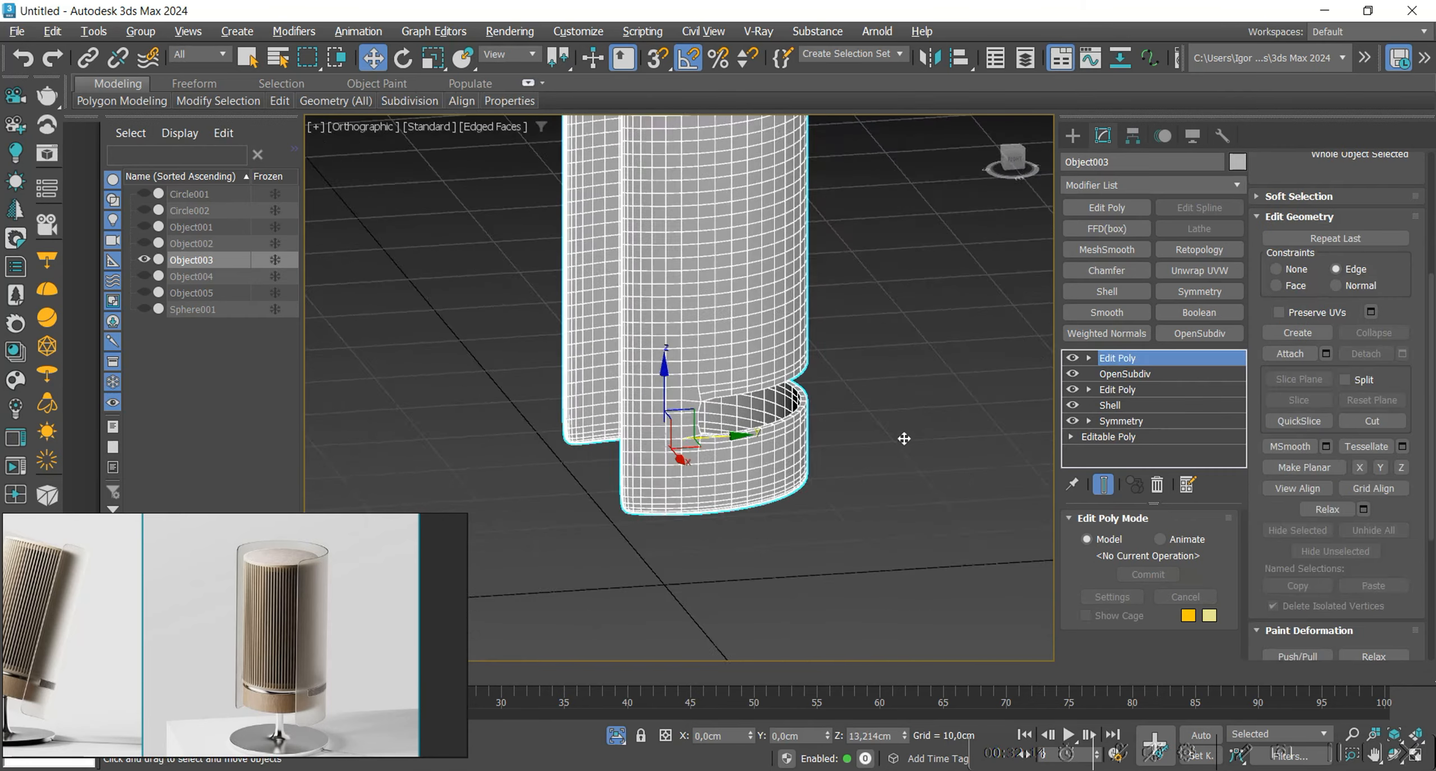
Mirror the shield with a Symmetry modifier on the X axis, flipped, and check its shading.
alt+middle_drag(904, 438, 871, 439)
click(1199, 291)
click(1158, 576)
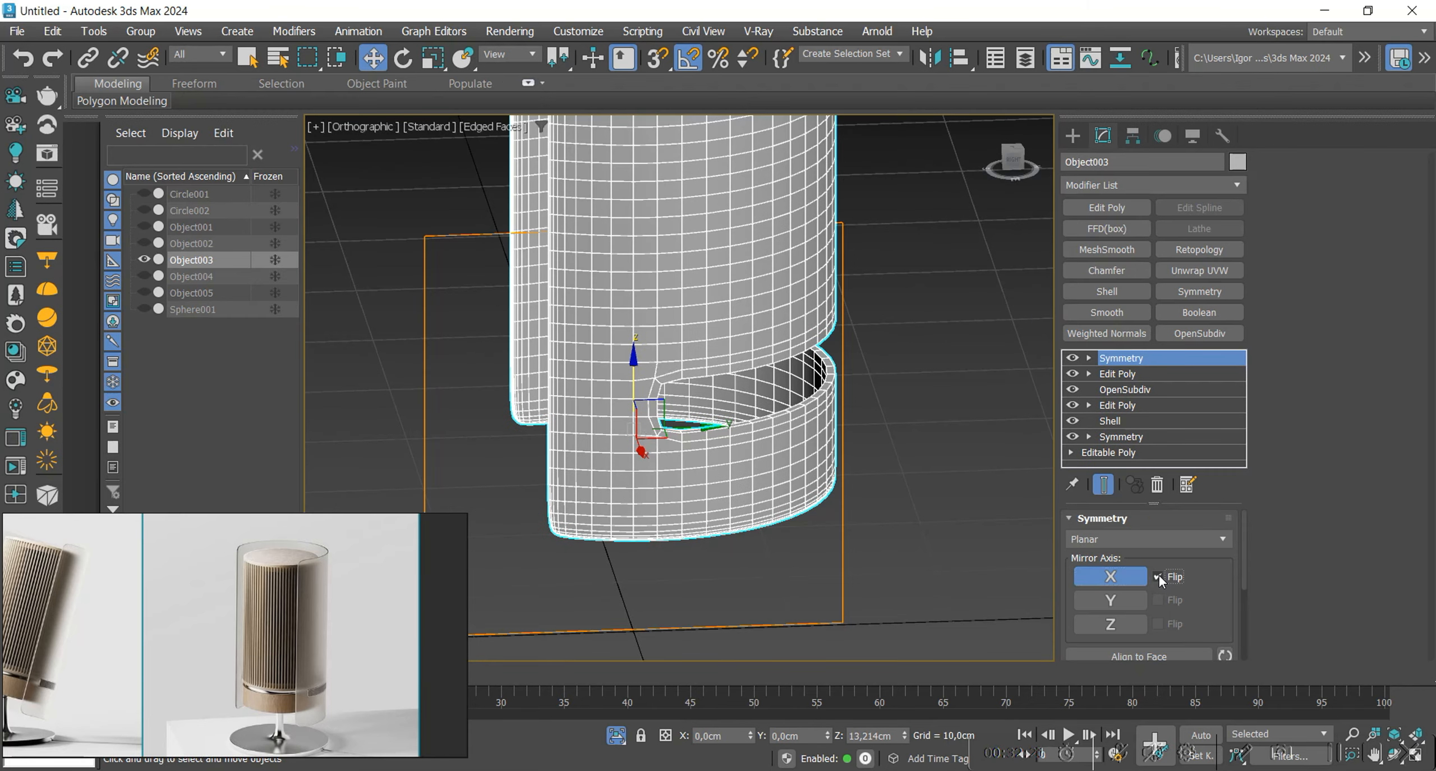
mouse_move(830, 499)
alt+middle_down()
mouse_move(801, 498)
mouse_move(917, 497)
mouse_move(740, 492)
mouse_move(974, 481)
mouse_move(828, 431)
mouse_move(849, 411)
mouse_move(837, 514)
mouse_move(829, 488)
alt+middle_up()
key(F4)
key(F4)
Add an Edit Poly modifier and remove every second horizontal edge loop over the shield's height.
click(1068, 208)
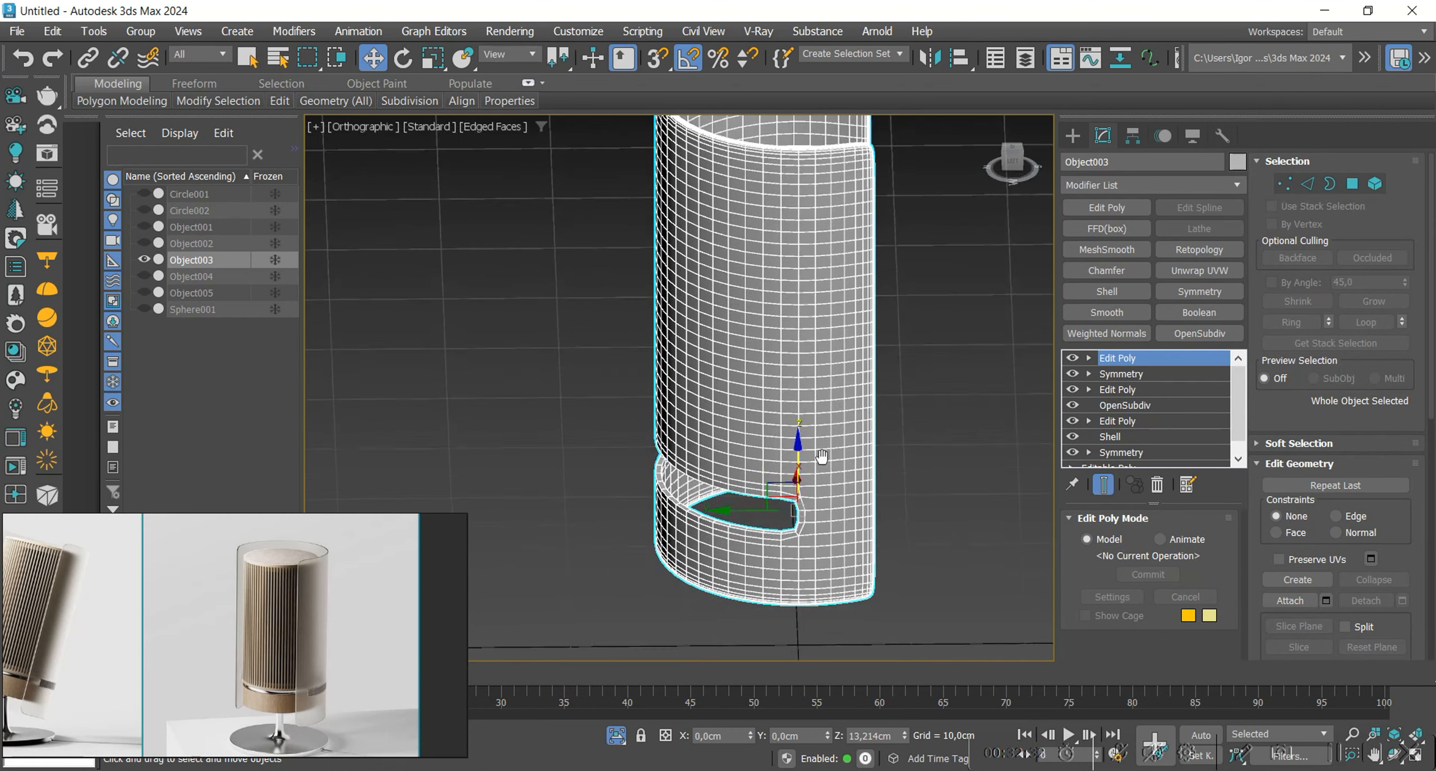
key(2)
scroll(811, 440, up, 3)
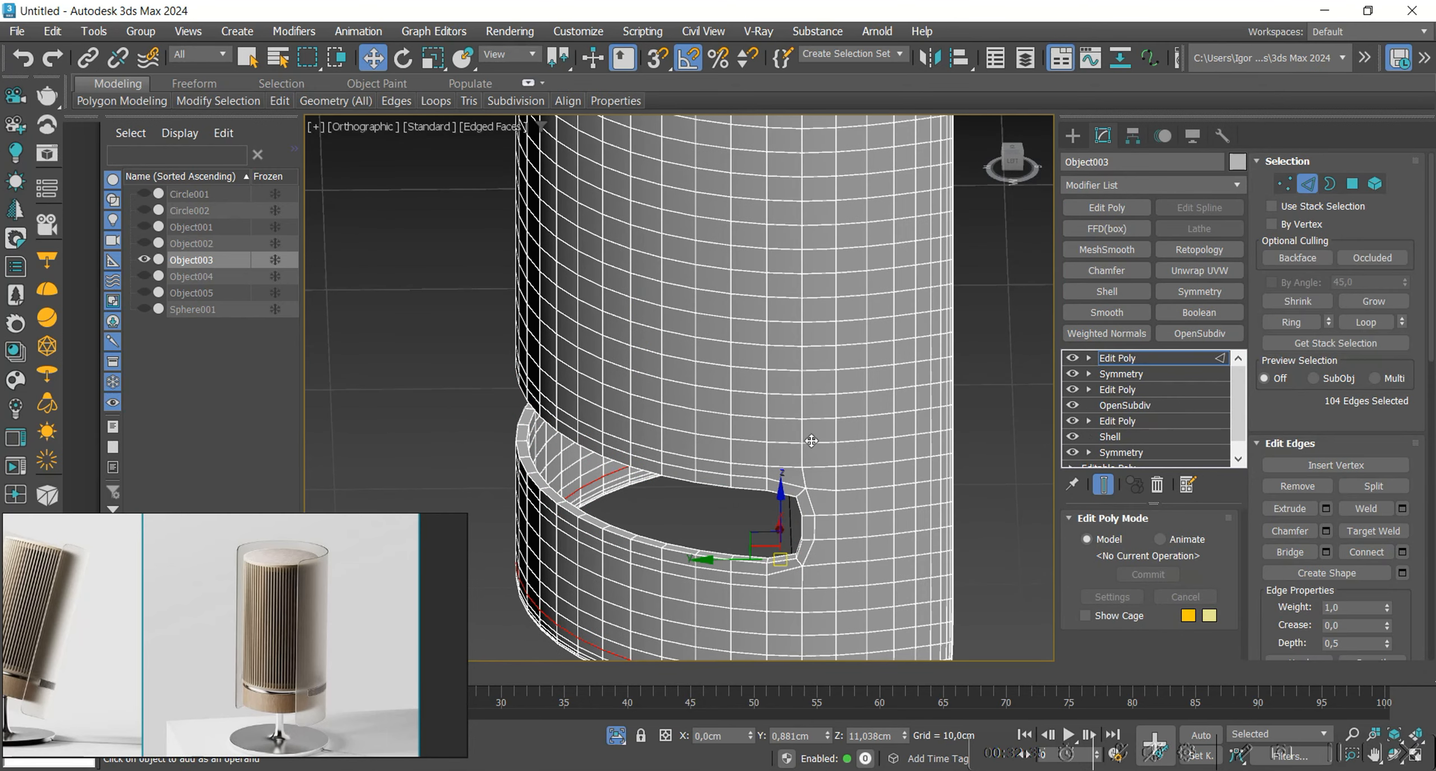
scroll(811, 440, up, 4)
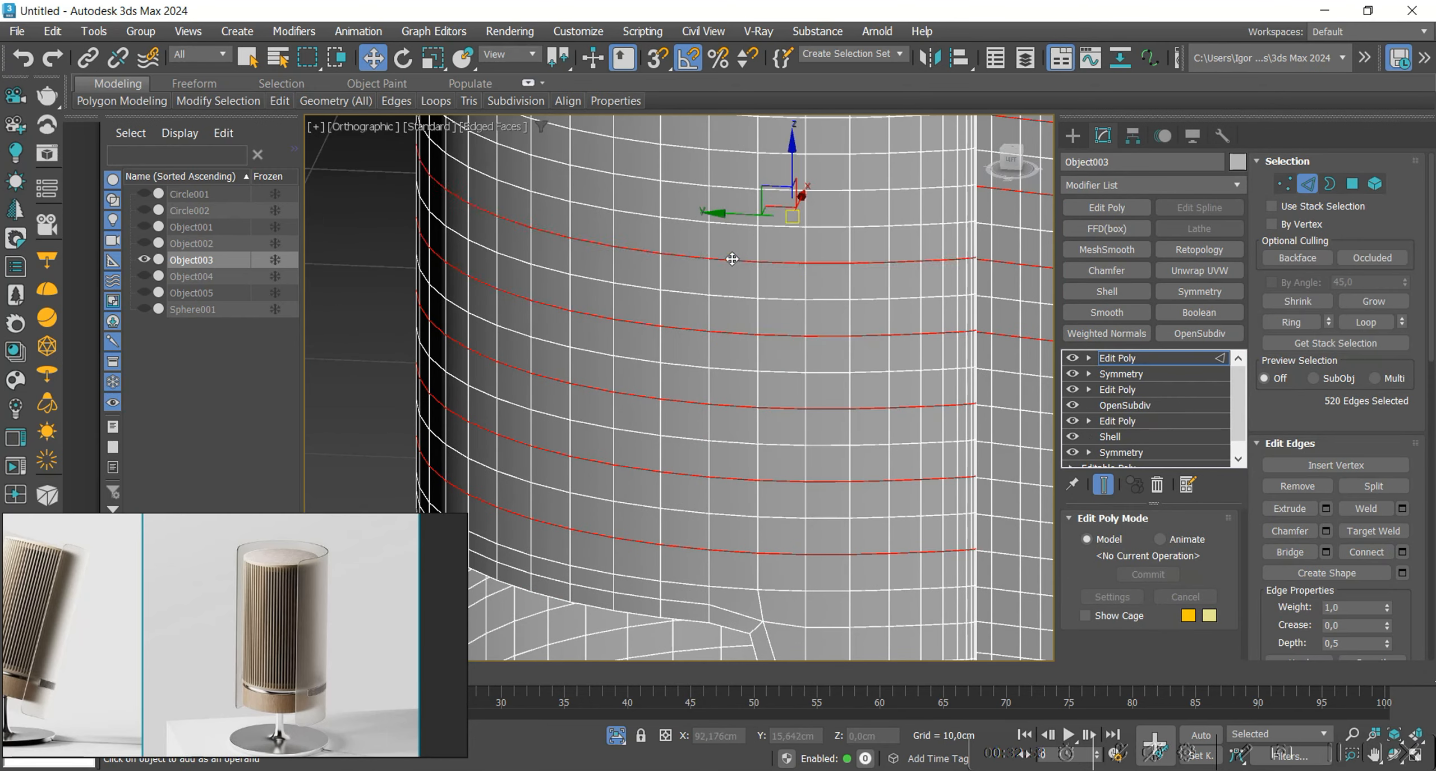
scroll(732, 258, down, 1)
middle_drag(732, 259, 747, 498)
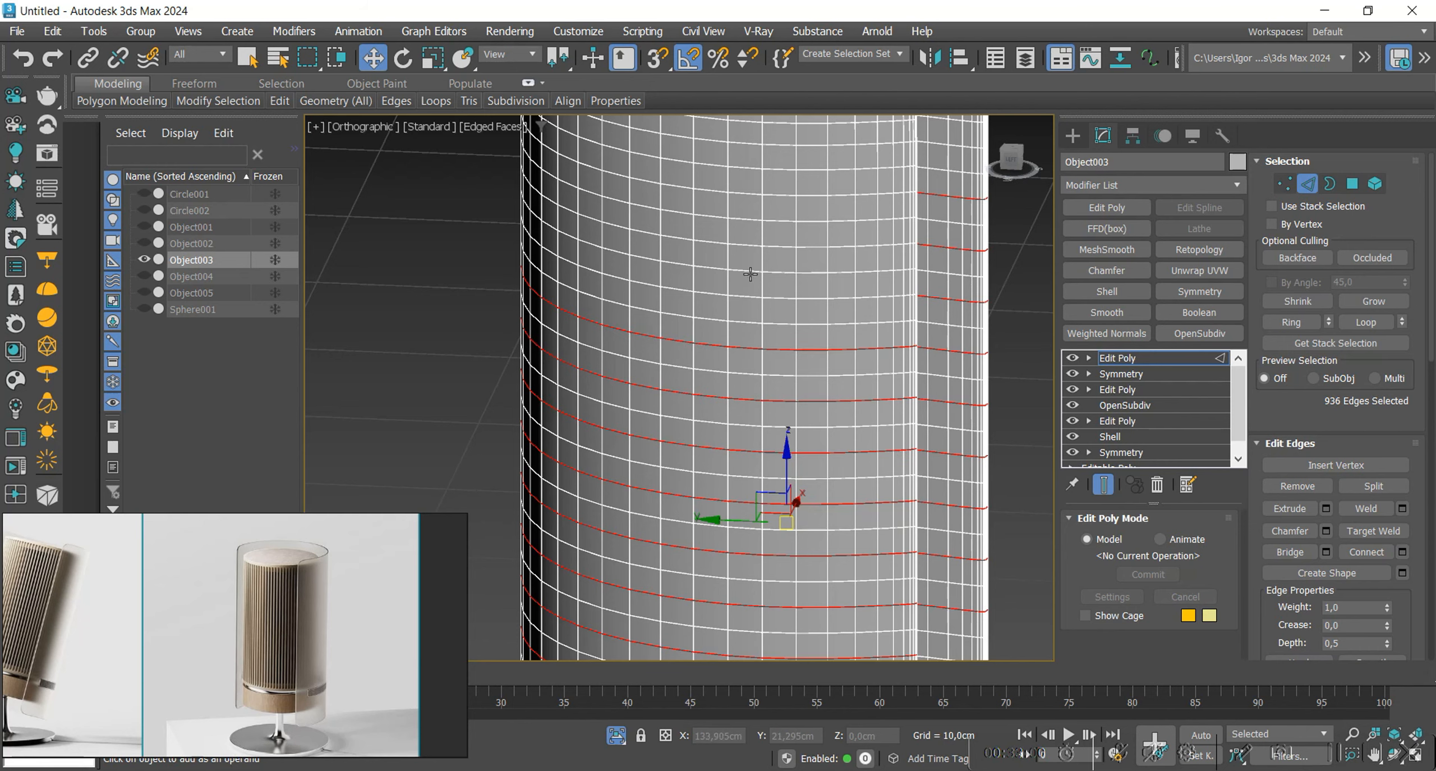
ctrl+click(742, 343)
alt+middle_drag(742, 343, 747, 374)
ctrl+click(741, 357)
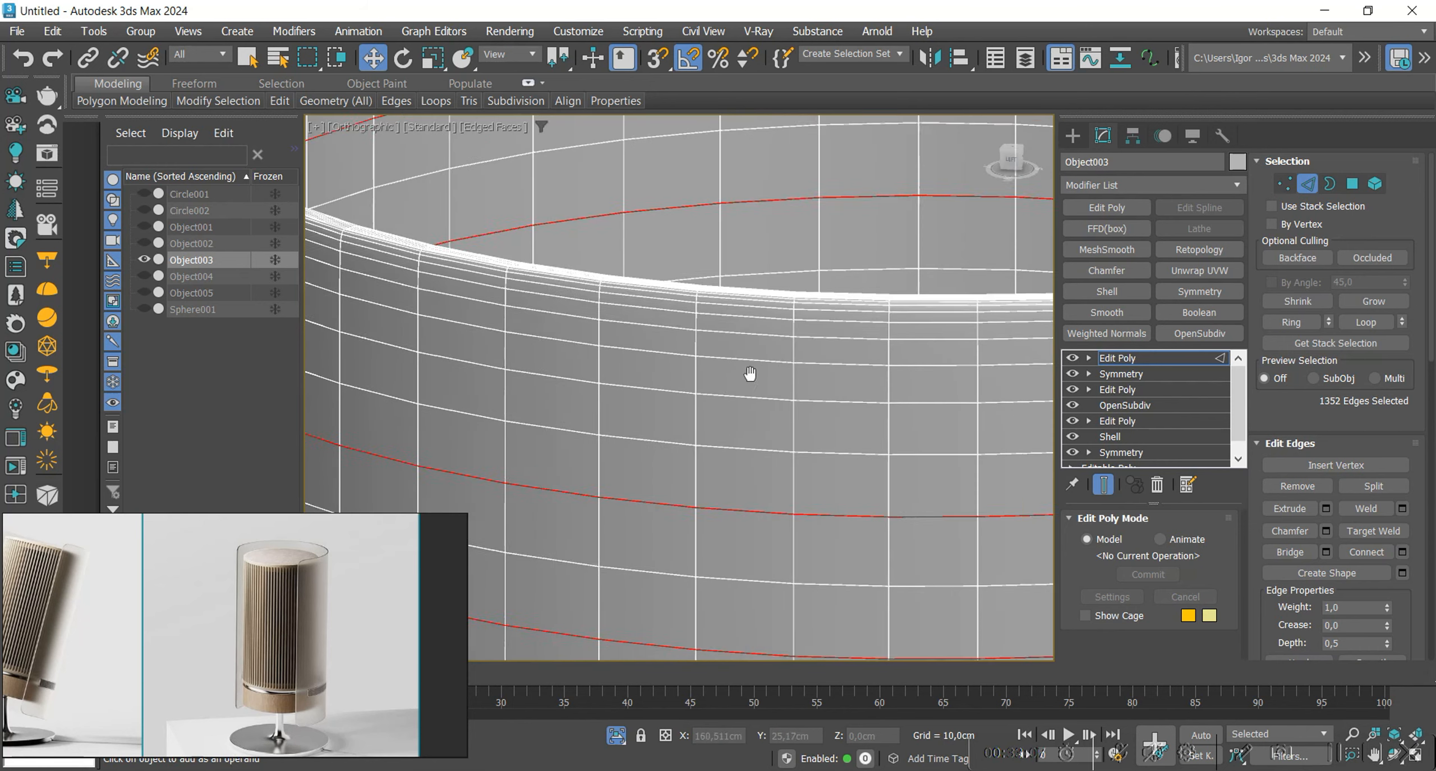
scroll(747, 375, up, 3)
ctrl+click(745, 320)
scroll(747, 312, down, 5)
alt+middle_drag(748, 311, 654, 382)
scroll(653, 381, up, 5)
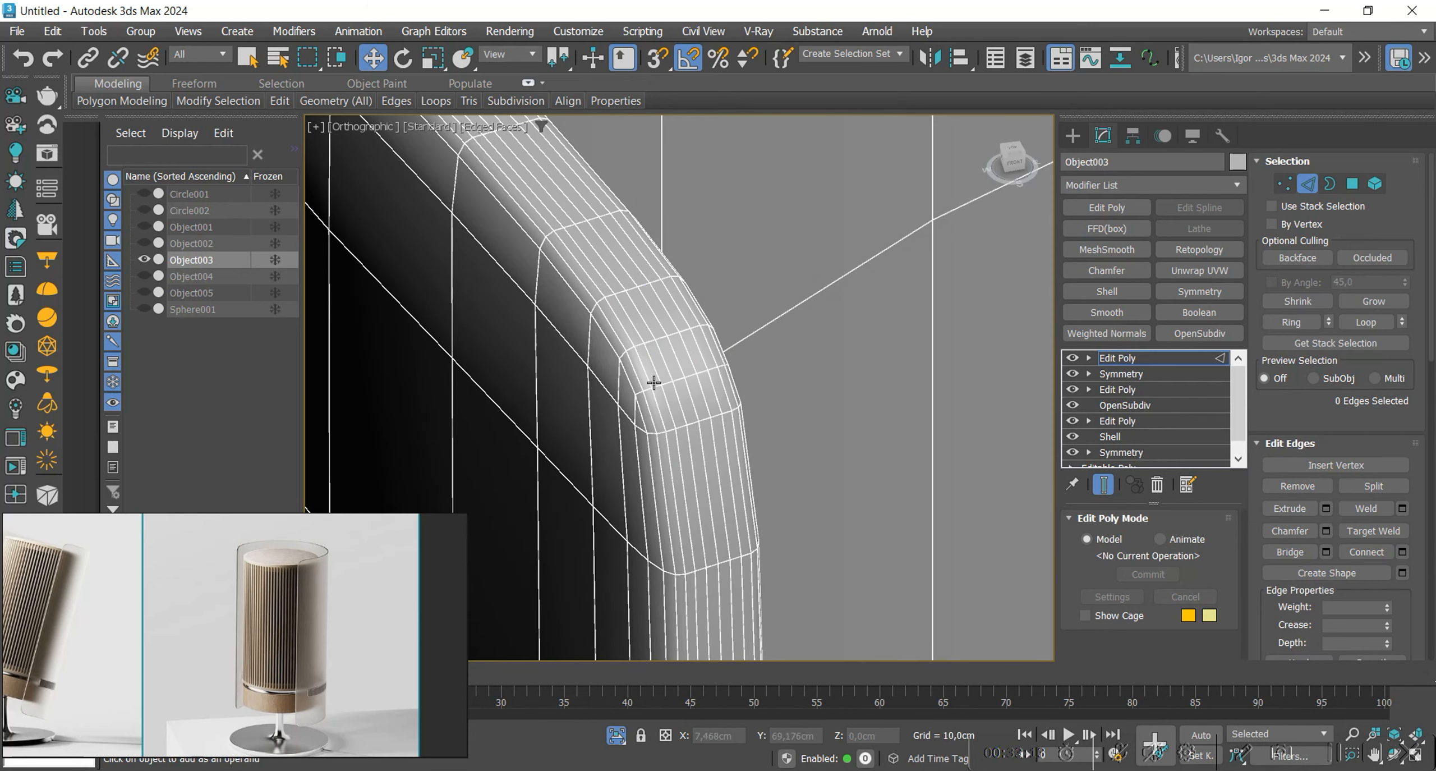
Remove the surplus edge loops along the shield's rim and in the section below the slot.
click(713, 340)
scroll(713, 339, down, 5)
alt+middle_drag(712, 339, 665, 565)
scroll(712, 520, up, 6)
click(654, 508)
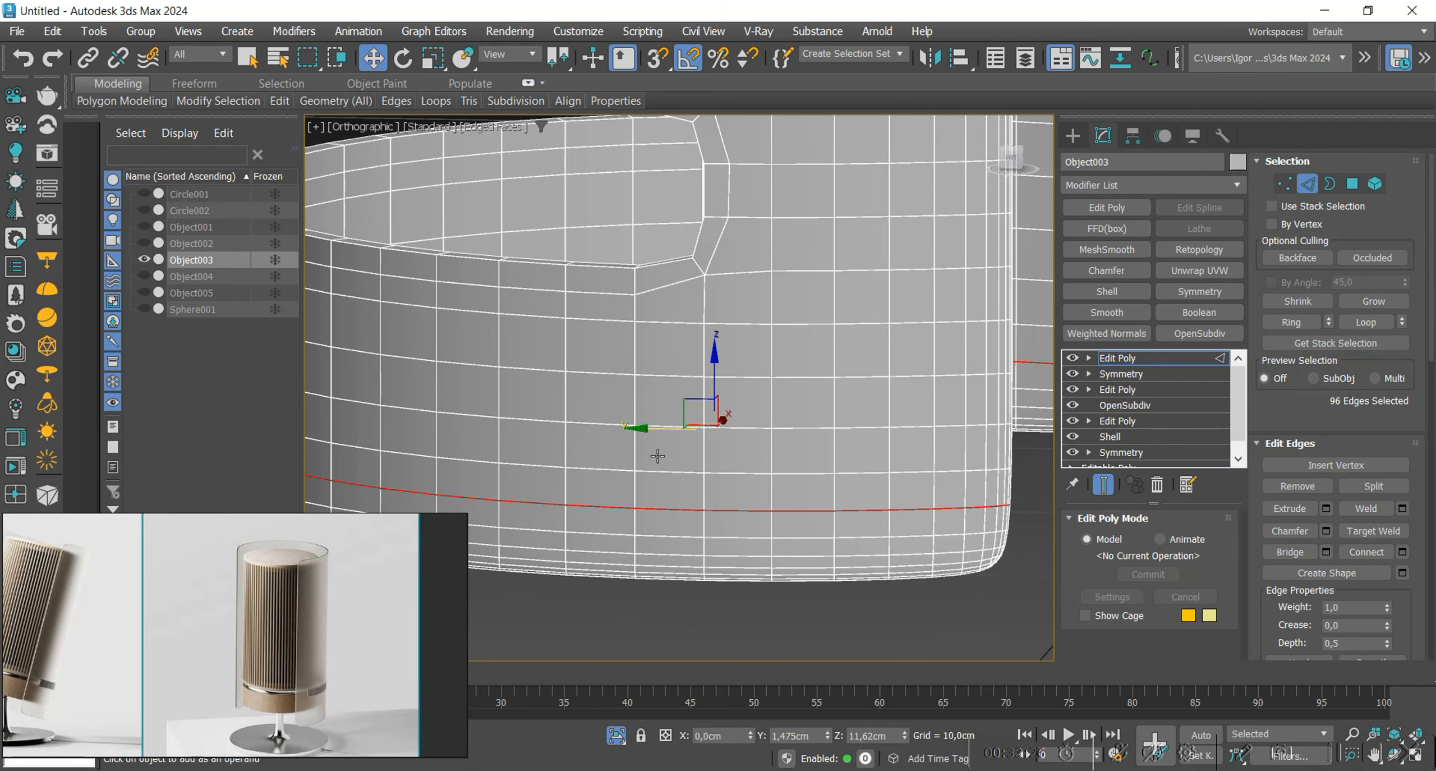
scroll(673, 423, down, 5)
alt+middle_drag(673, 423, 692, 507)
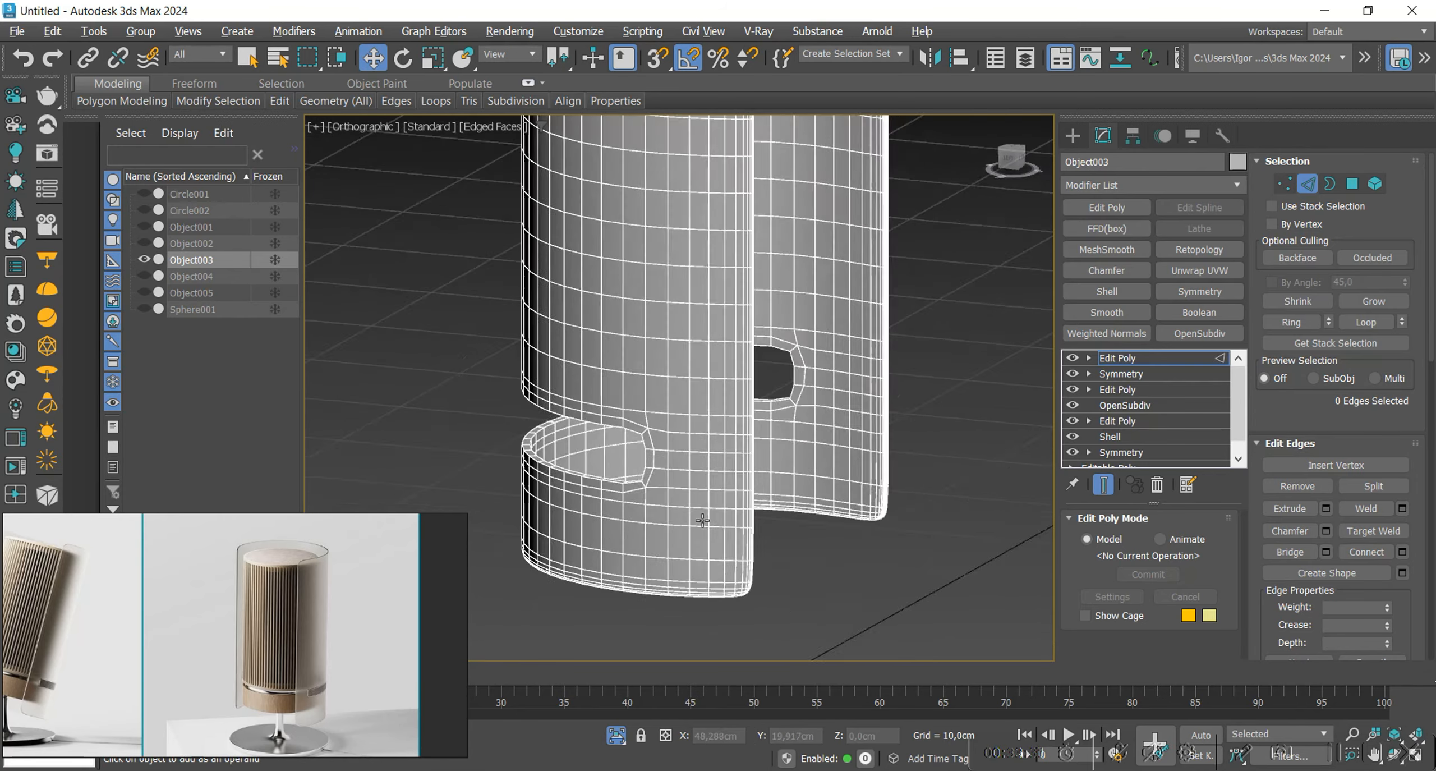
scroll(711, 503, up, 3)
key(2)
Apply an OpenSubdiv modifier with 1 iteration to the shield and inspect the smoothed surface.
scroll(721, 536, down, 5)
mouse_move(894, 523)
alt+middle_down()
mouse_move(798, 513)
mouse_move(887, 514)
alt+middle_up()
click(1199, 334)
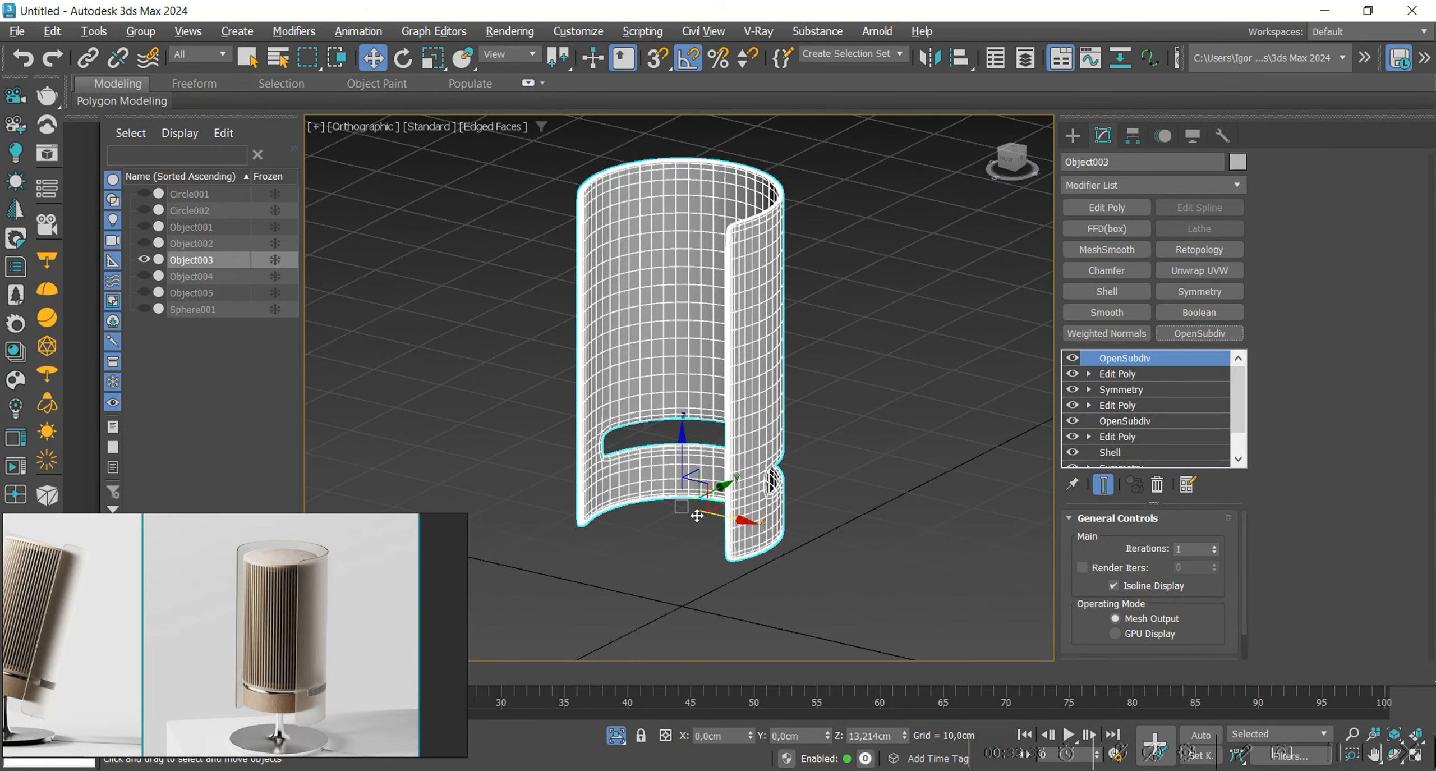
key(F4)
scroll(661, 485, up, 3)
scroll(660, 486, up, 2)
key(F4)
key(F4)
scroll(660, 492, down, 4)
alt+middle_drag(689, 510, 722, 504)
Show all lamp parts in the left view and move the slot's lower vertices up to narrow it around the band.
key(f)
key(l)
scroll(722, 504, up, 4)
key(alt+q)
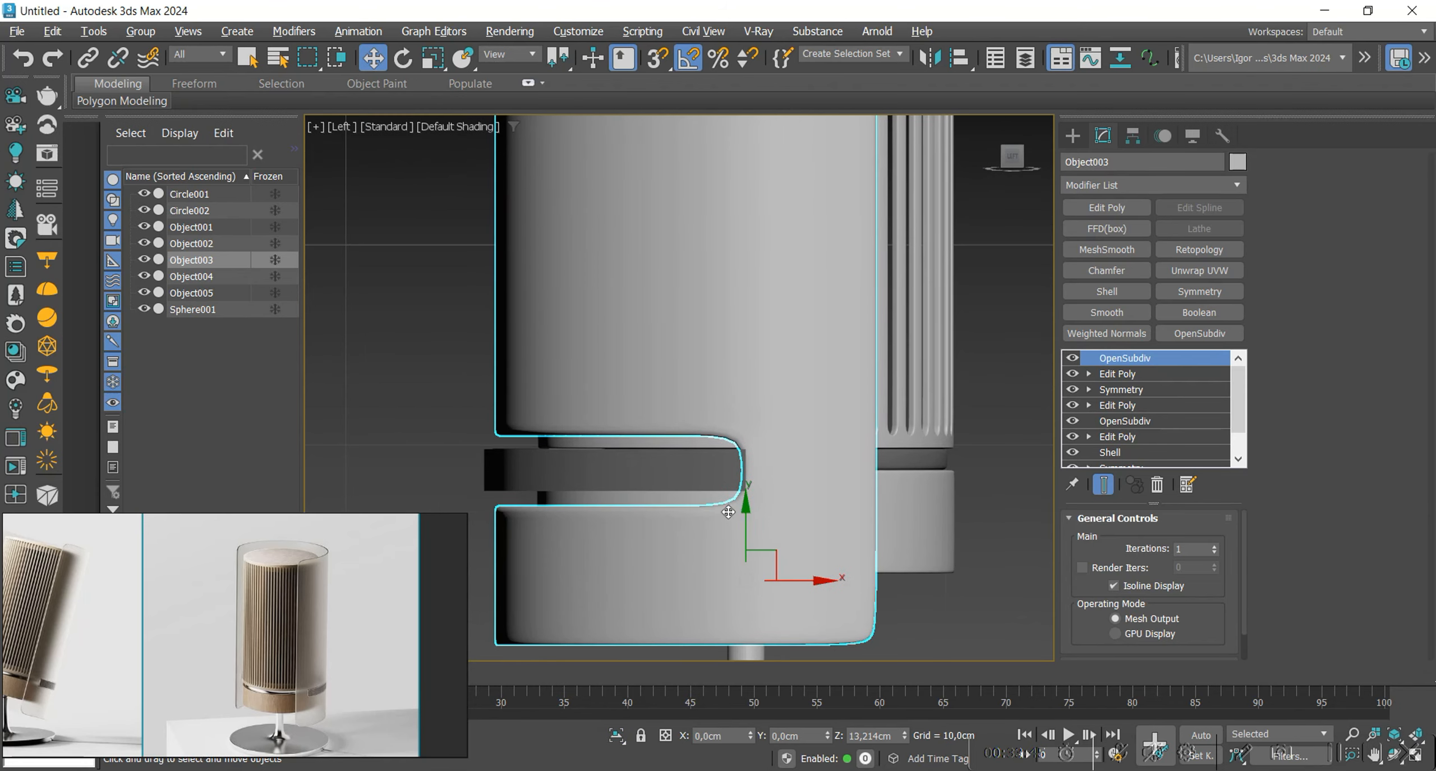
click(1131, 377)
key(F3)
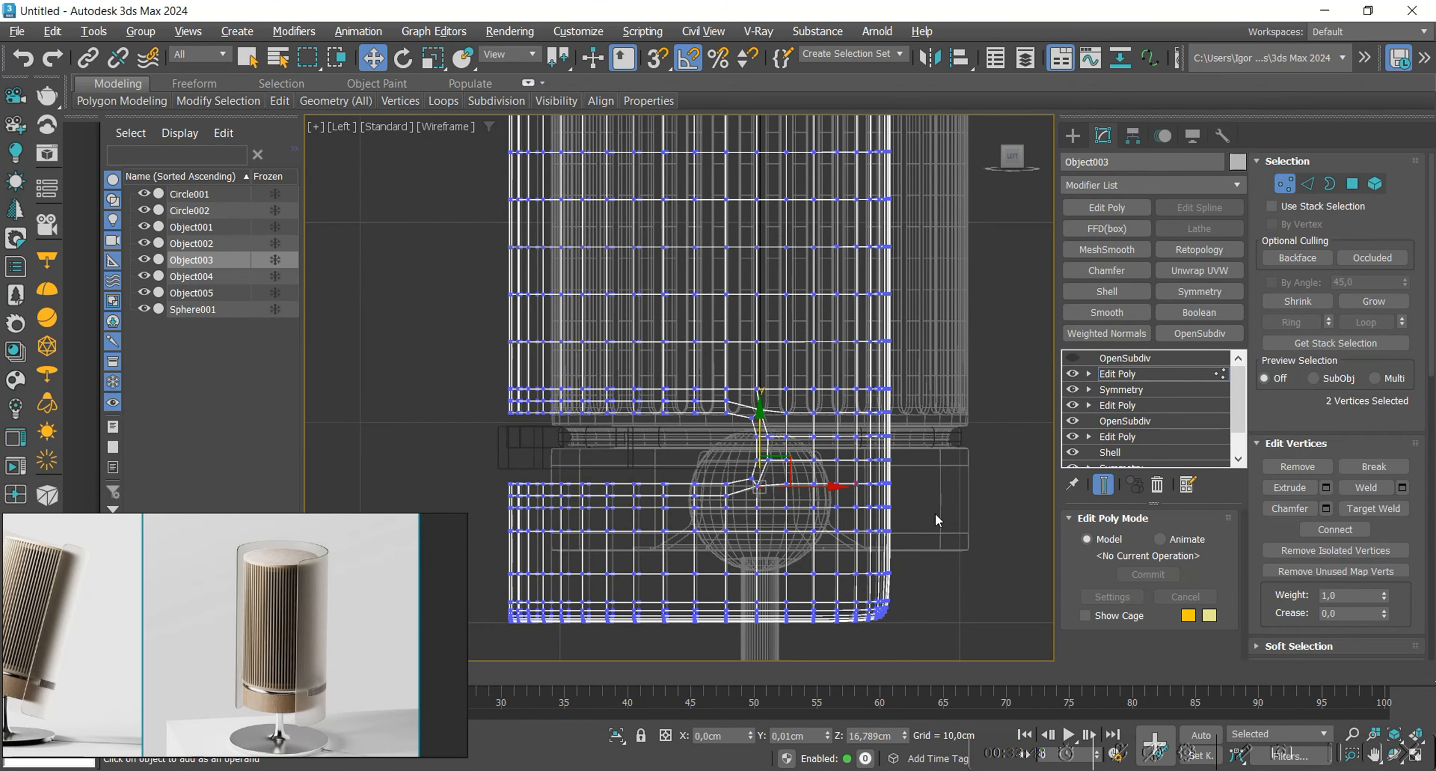
drag(391, 457, 391, 457)
scroll(684, 180, up, 2)
drag(751, 443, 752, 418)
key(F3)
key(F3)
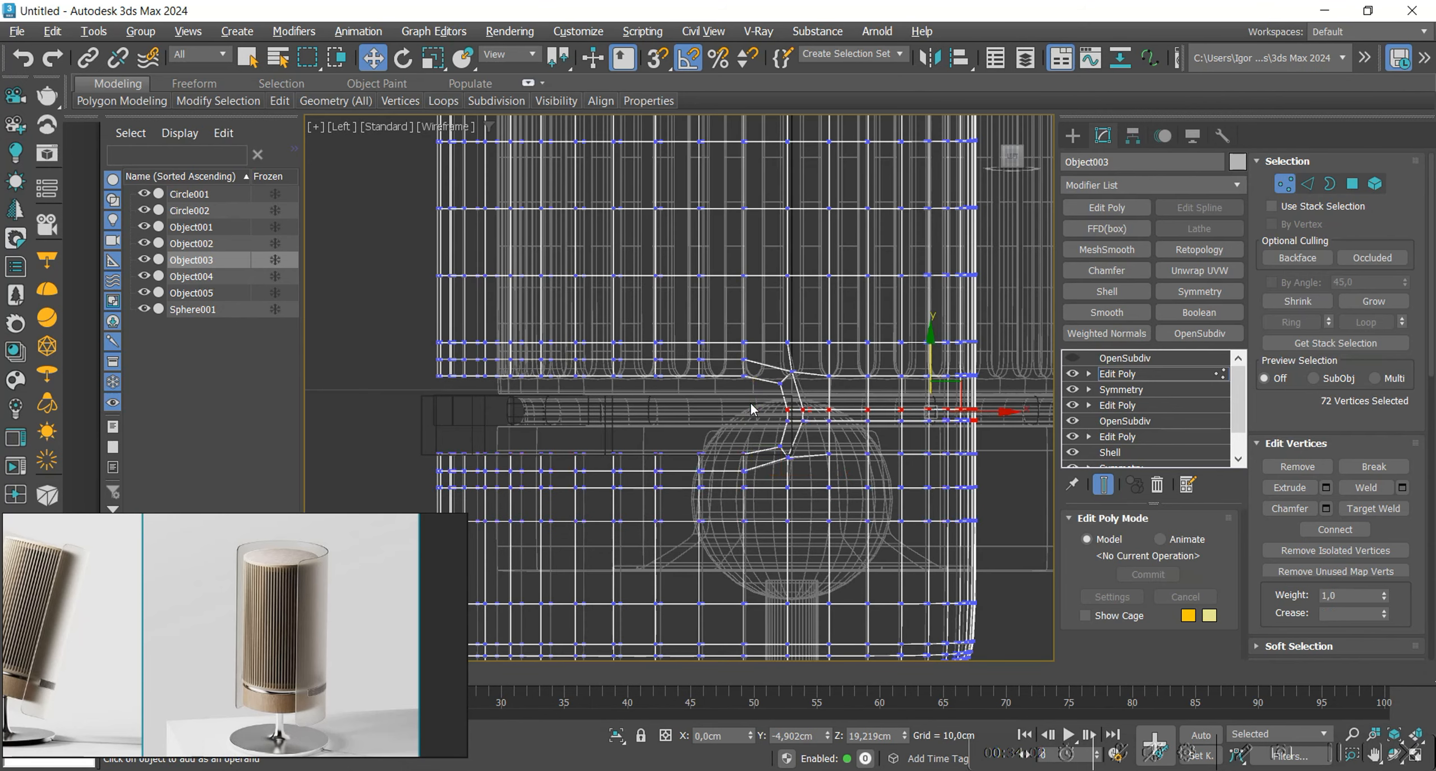
Raise the upper middle vertex row at the slot's end and move the vertices from the lower middle row down further up.
middle_drag(975, 562, 975, 528)
scroll(746, 417, up, 3)
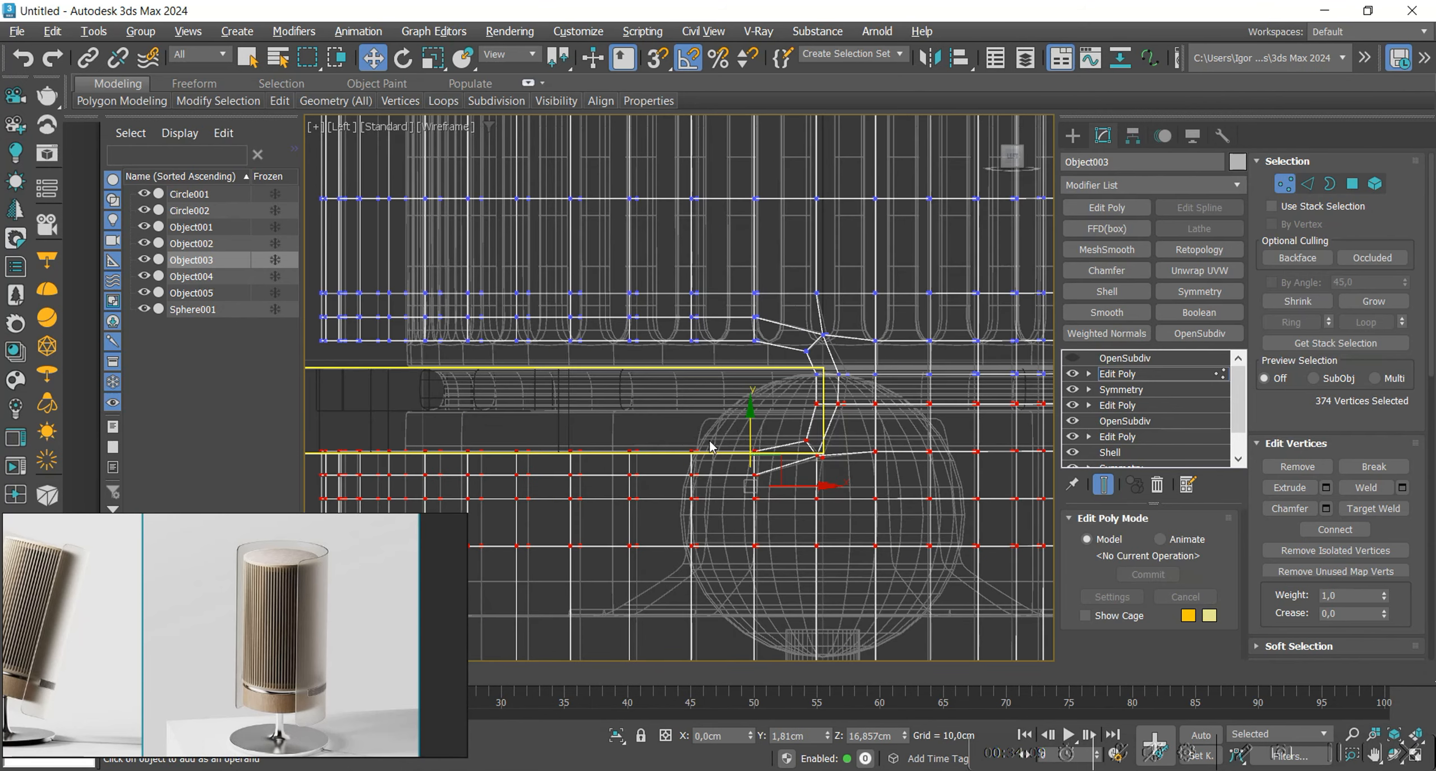
drag(748, 418, 748, 415)
key(F3)
key(F3)
scroll(747, 415, down, 3)
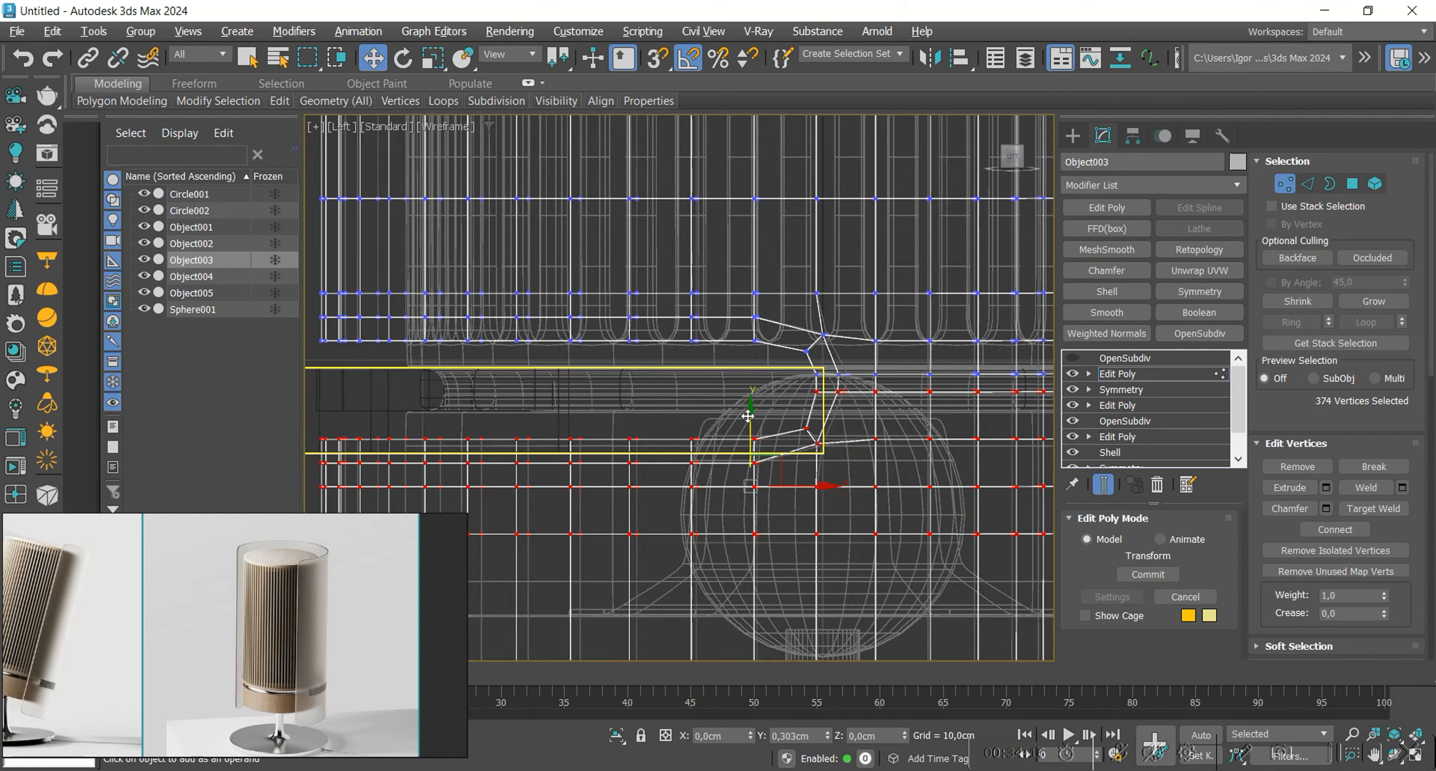
Move all vertices around the slot vertically to line the opening up with the connecting band.
drag(770, 373, 791, 381)
key(F3)
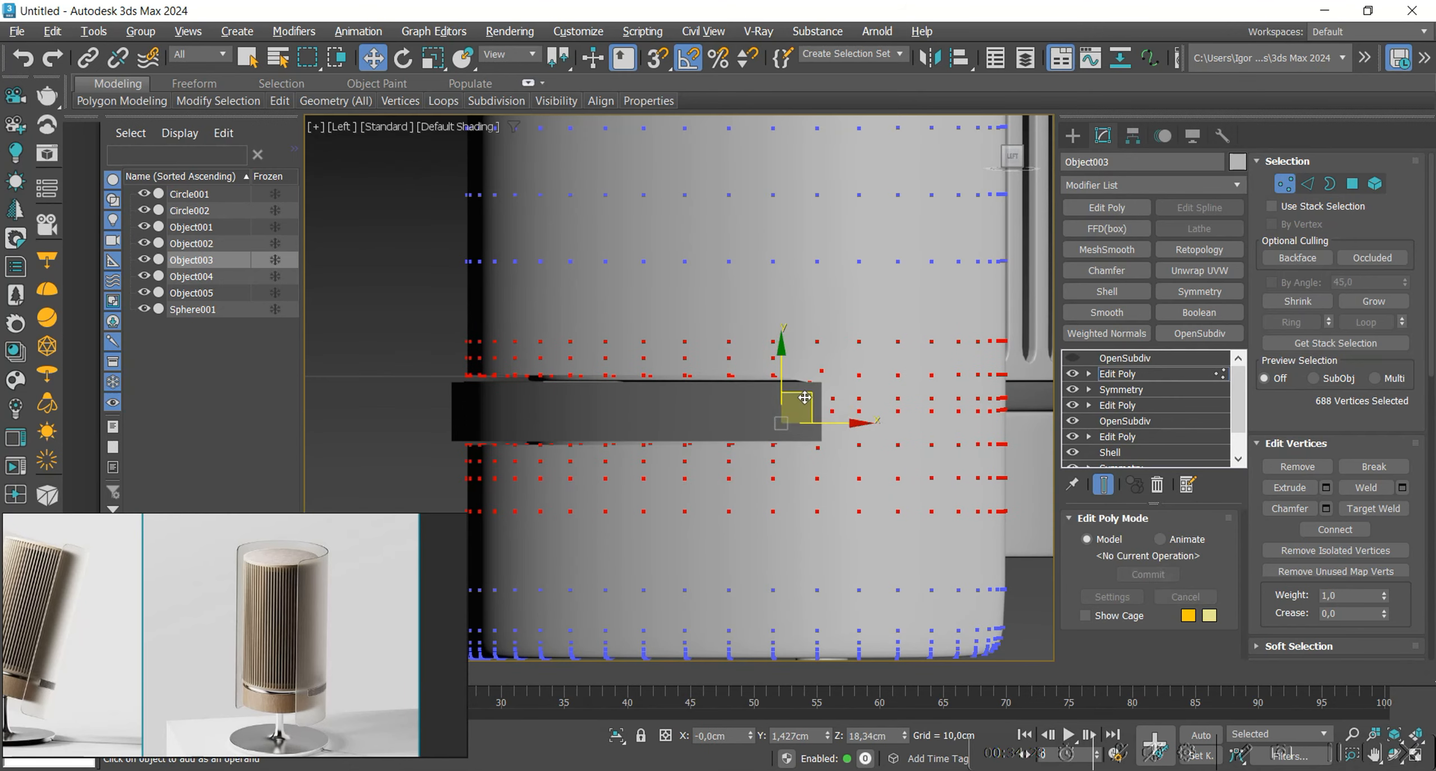
key(F3)
key(F3)
key(F3)
scroll(779, 399, up, 3)
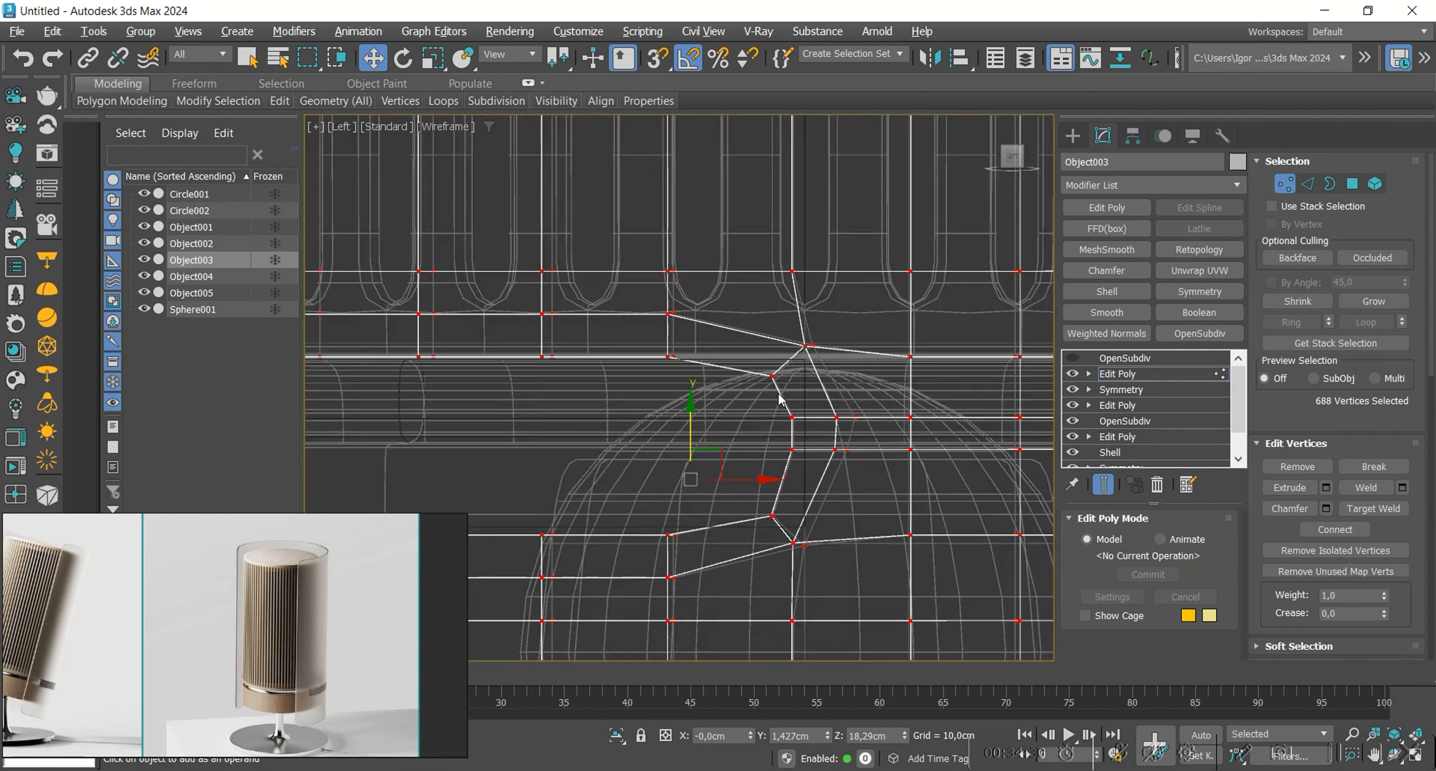
key(F3)
Isolate the shield, spread the two middle vertex rows at the slot's end vertically, and re-enable OpenSubdiv.
key(alt+q)
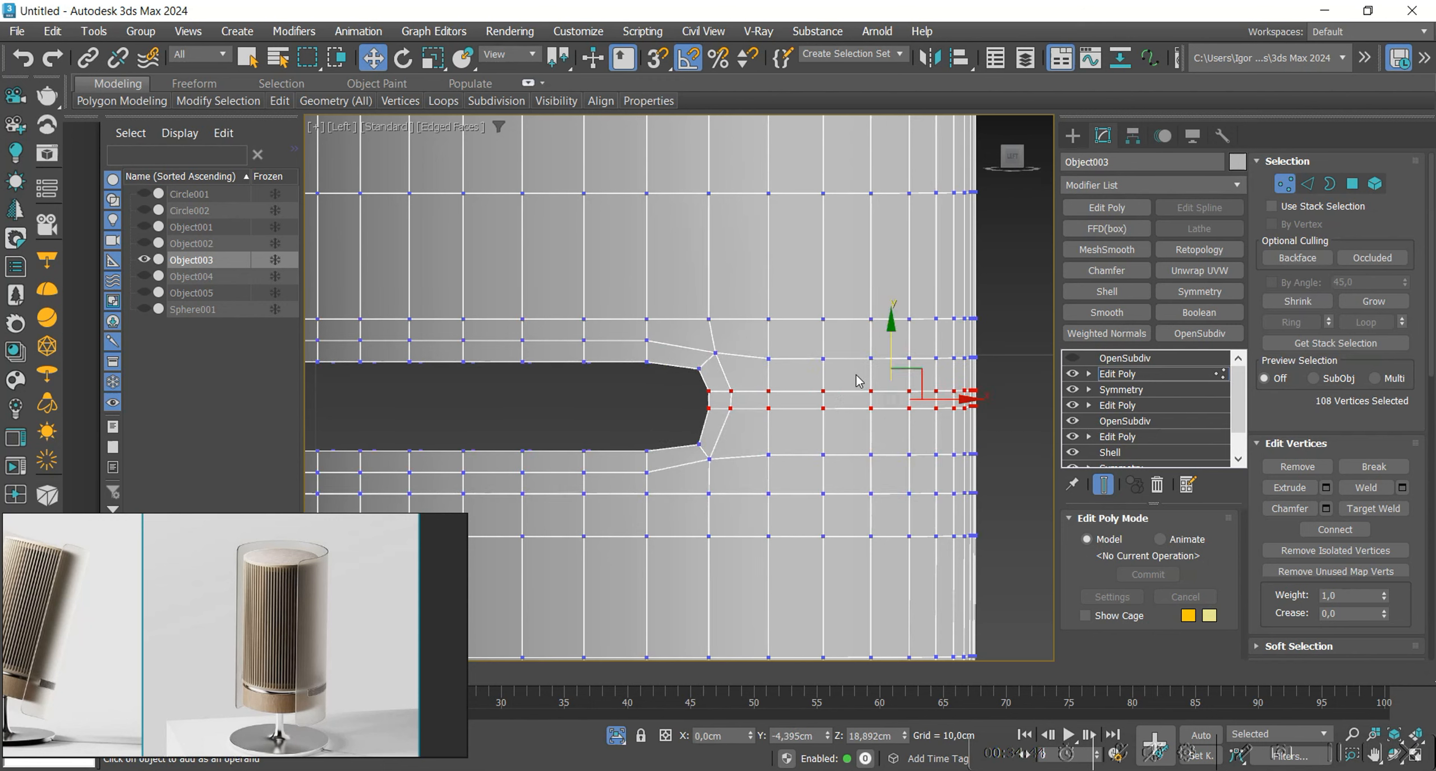
key(1)
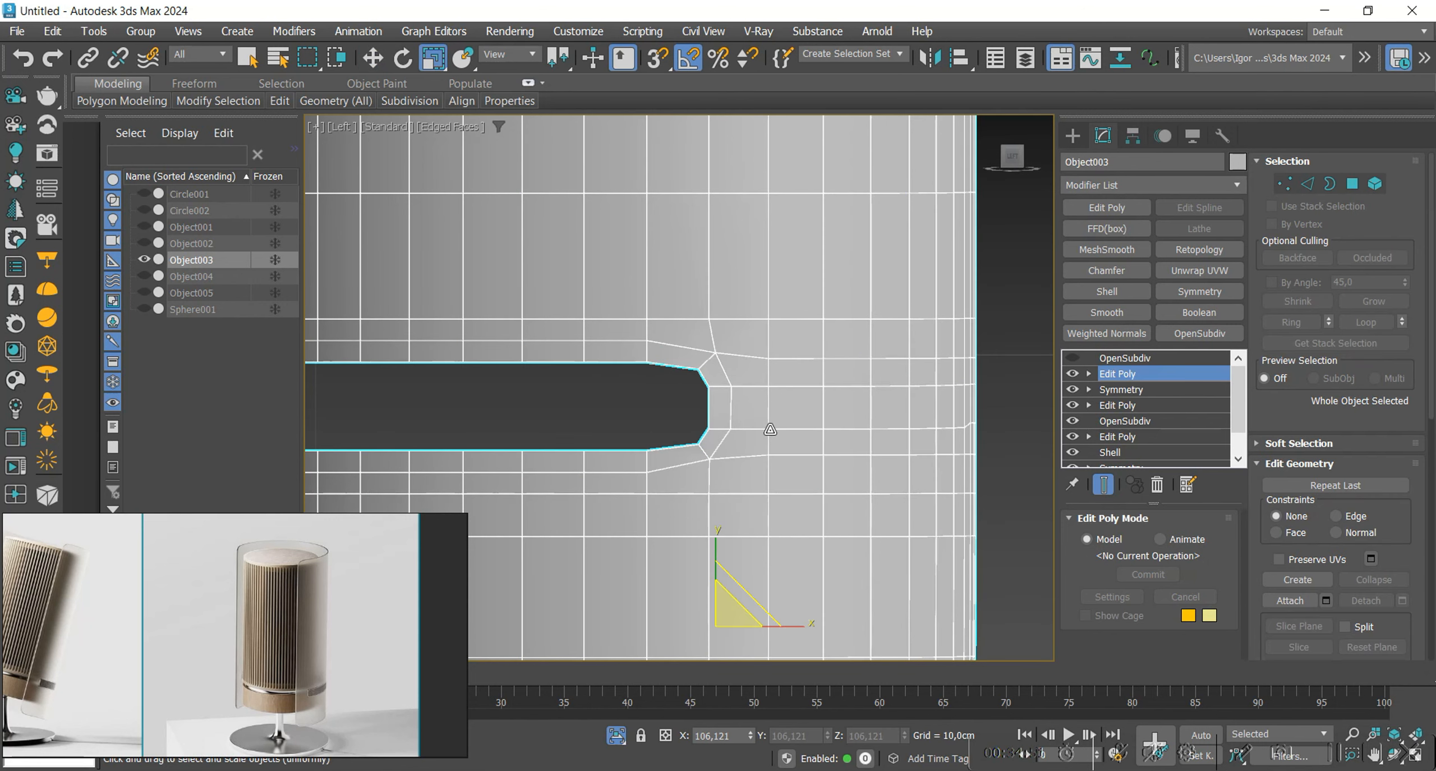
click(1073, 358)
key(F4)
scroll(759, 406, down, 5)
key(ctrl+d)
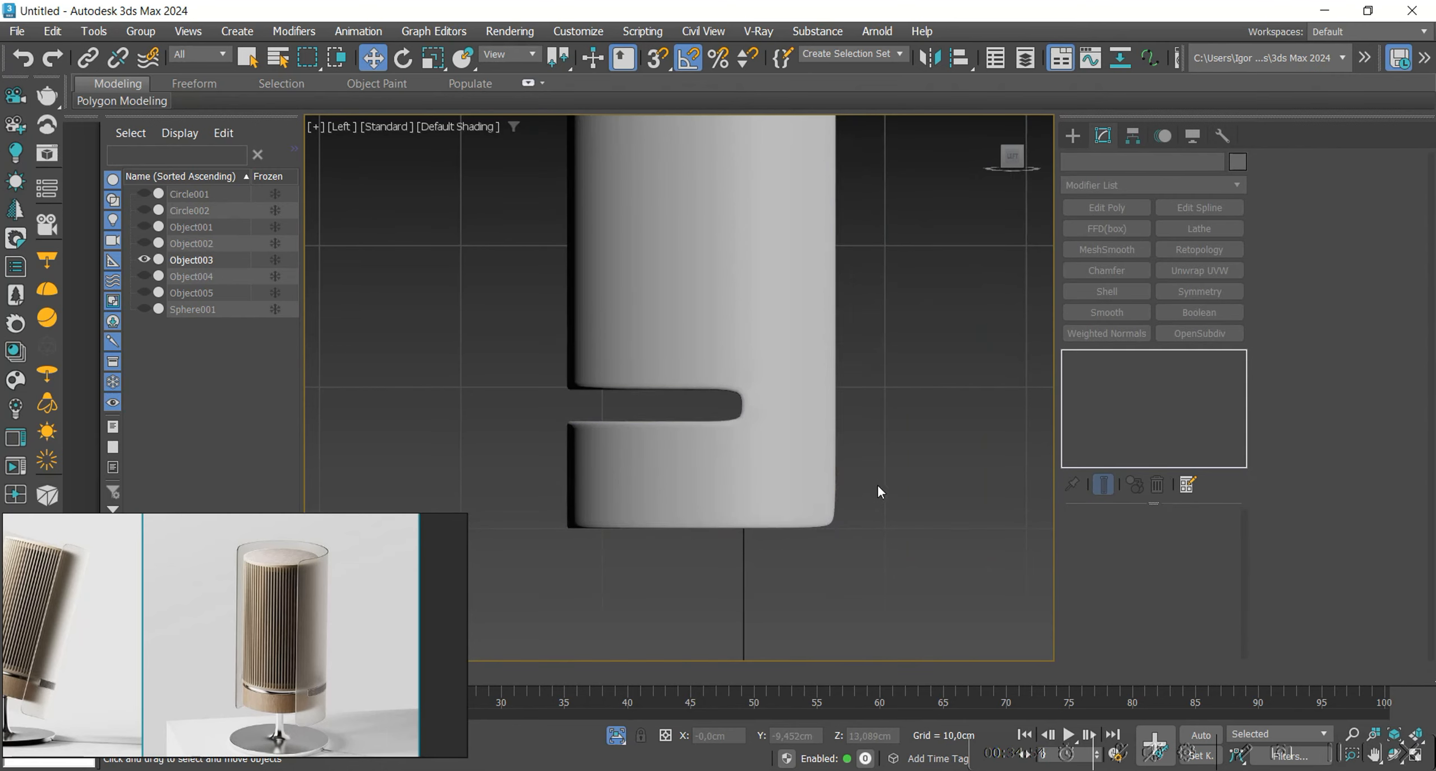
Show all lamp parts again and delete the old connecting band in the shield's slot.
key(alt+q)
click(718, 409)
alt+middle_drag(702, 516, 944, 533)
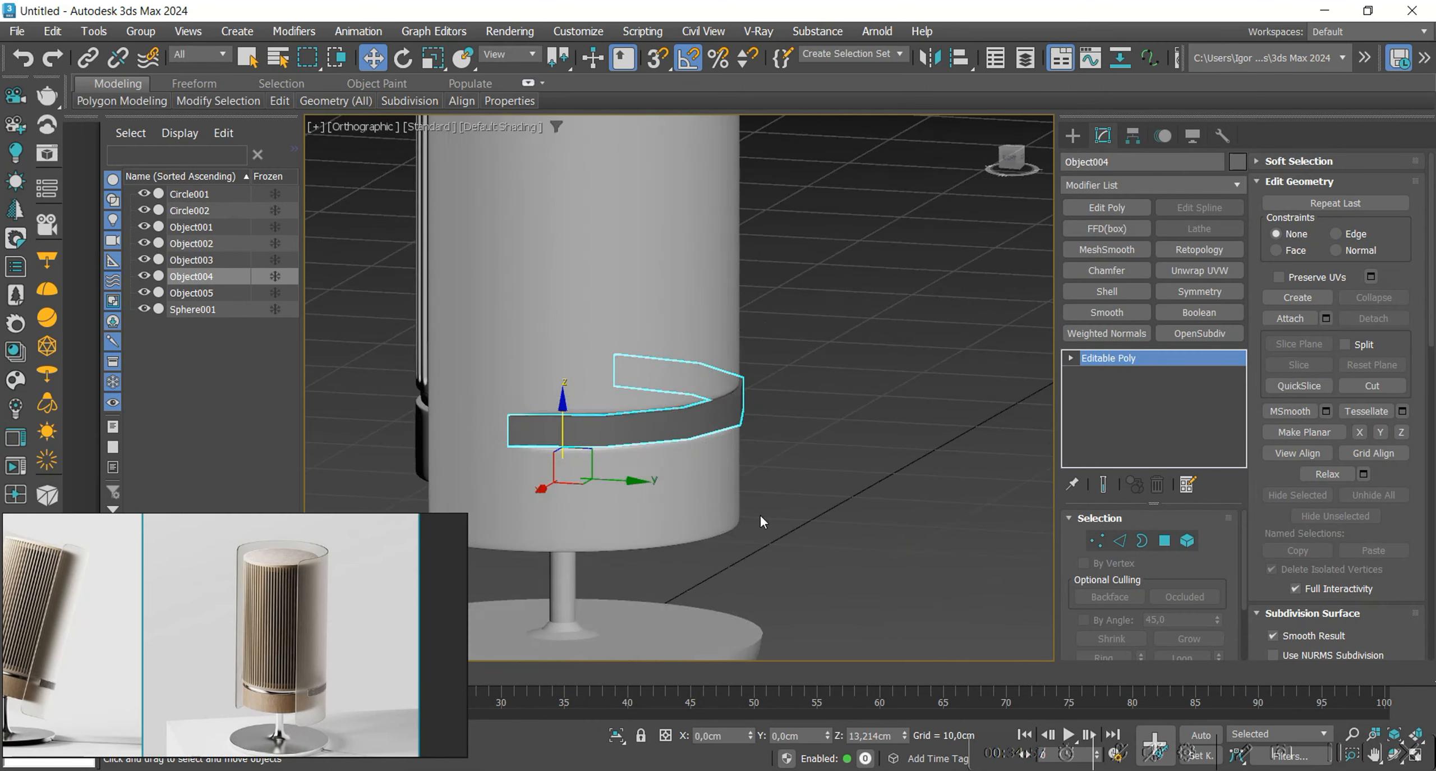
alt+middle_drag(760, 512, 673, 519)
middle_drag(673, 519, 894, 431)
key(Delete)
Disable the shield's OpenSubdiv and detach a copy of the polygons lining the slot as a separate object.
click(769, 499)
key(F4)
scroll(698, 476, up, 4)
click(1072, 357)
click(1121, 375)
key(4)
middle_drag(895, 431, 879, 455)
scroll(966, 345, up, 3)
ctrl+click(938, 341)
scroll(925, 342, down, 5)
key(F3)
alt+middle_drag(875, 359, 1001, 358)
scroll(546, 343, up, 2)
scroll(545, 351, up, 4)
ctrl+click(519, 348)
scroll(555, 364, down, 4)
key(F3)
middle_drag(849, 415, 795, 418)
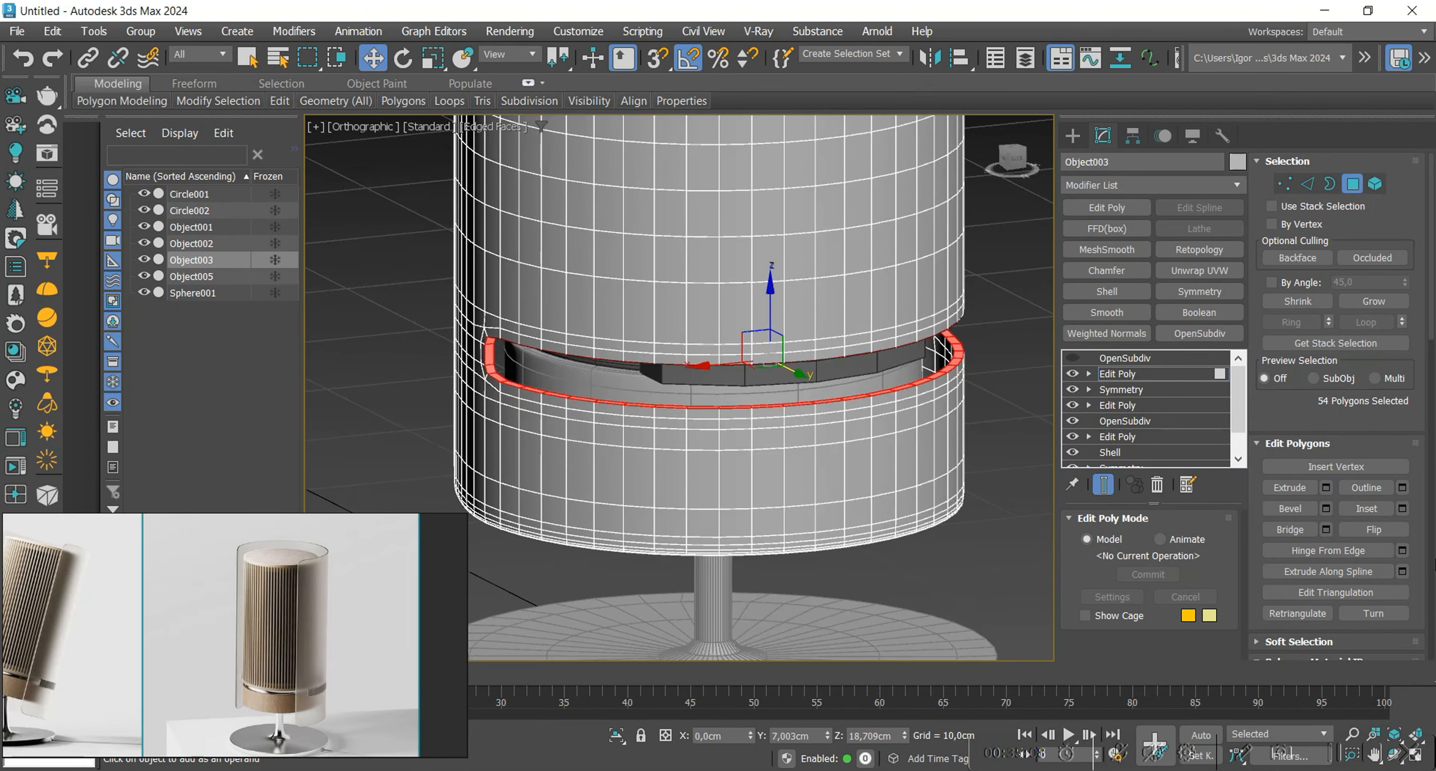
scroll(1417, 544, down, 3)
scroll(1417, 543, down, 2)
click(1401, 555)
click(650, 416)
click(805, 397)
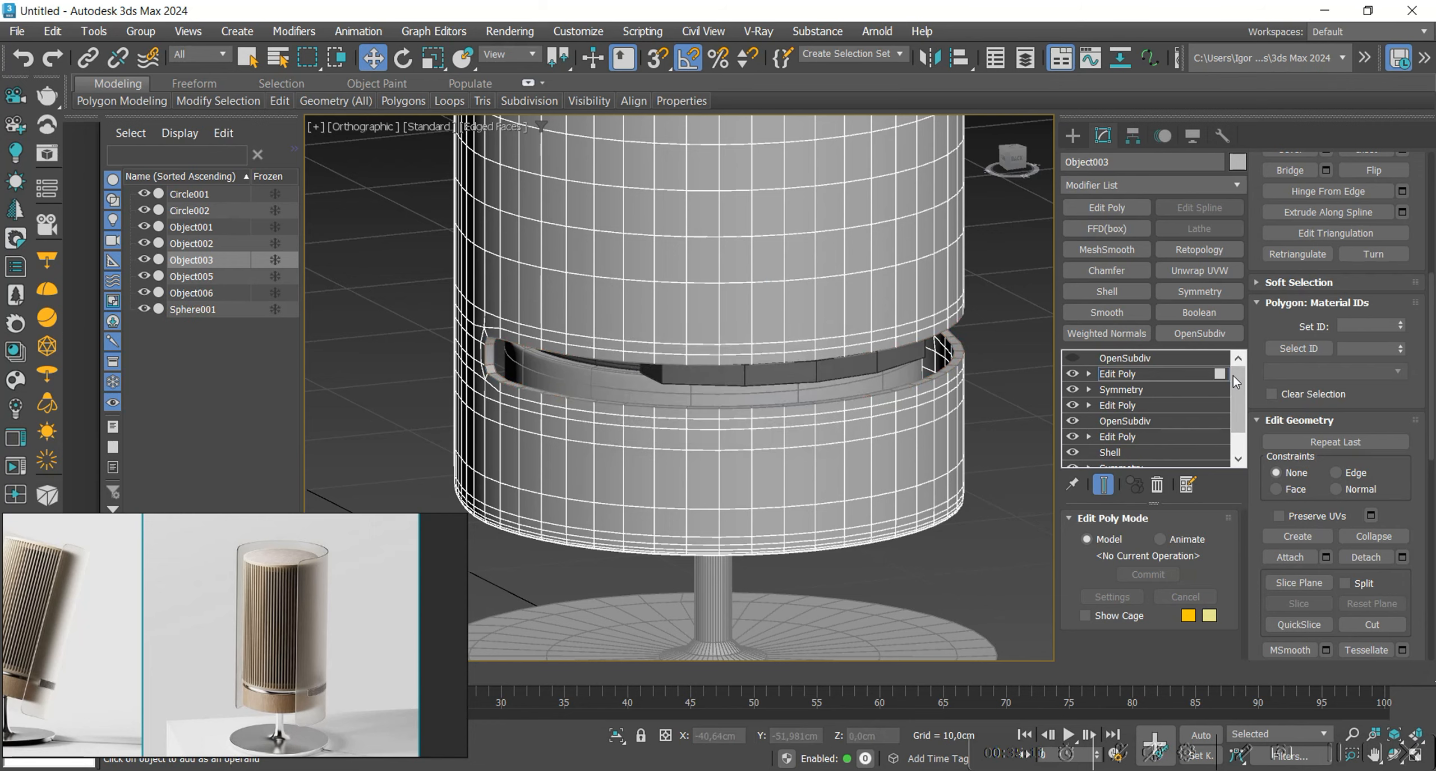
Re-enable OpenSubdiv on the shield and isolate the detached slot strip.
click(1178, 374)
click(1073, 358)
scroll(987, 334, up, 4)
click(903, 331)
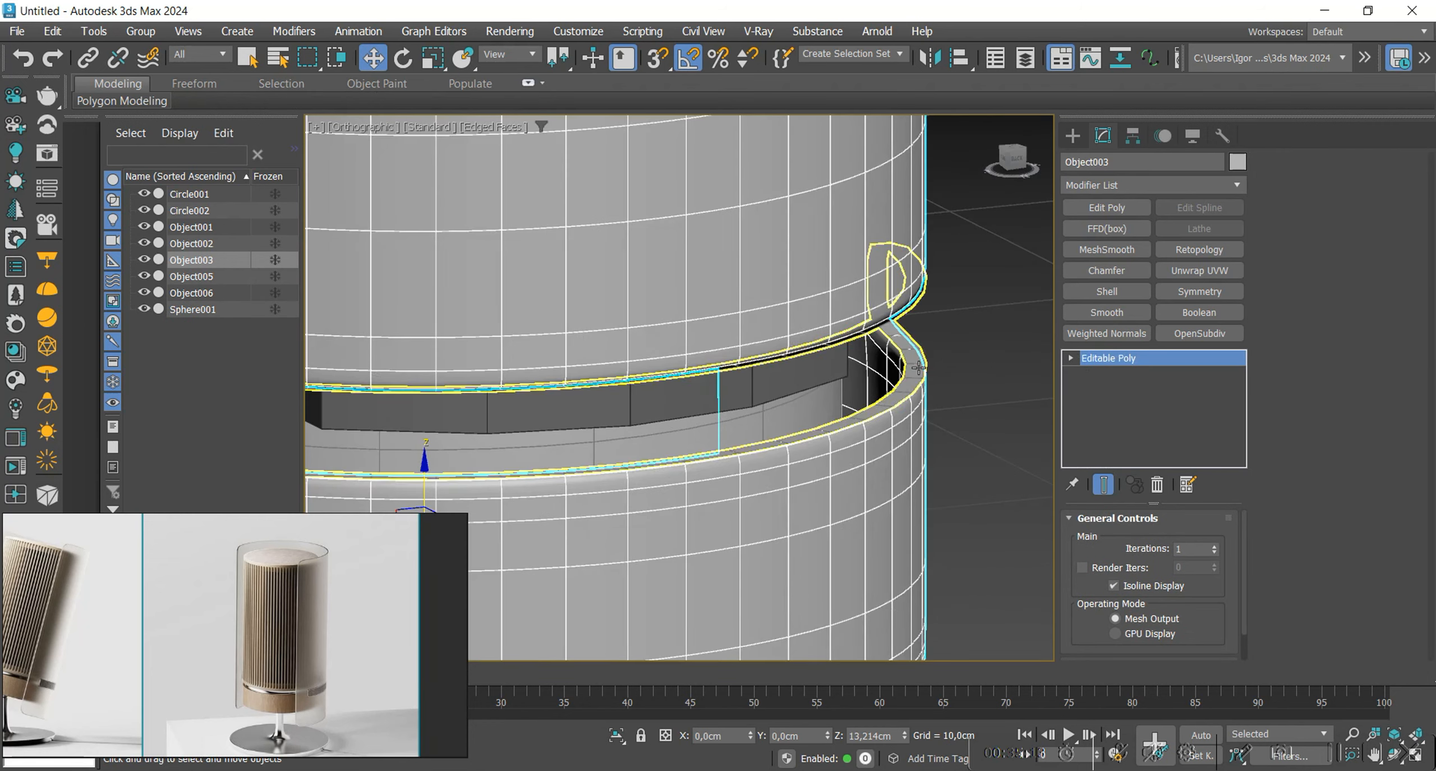
scroll(925, 359, down, 6)
key(alt+q)
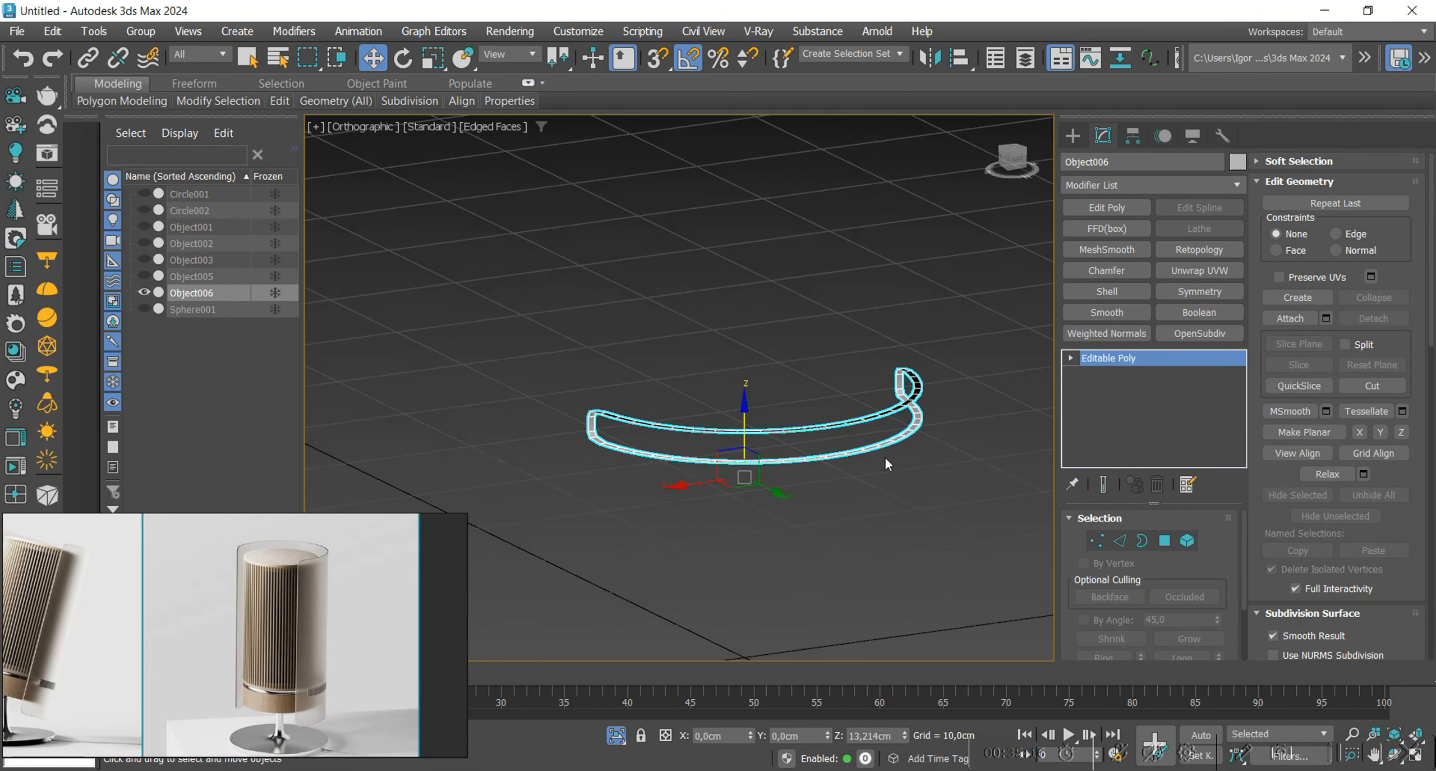
Select one border of the strip, exclude the rounded-end edges, and bridge its long upper and lower edges.
key(3)
scroll(622, 449, up, 5)
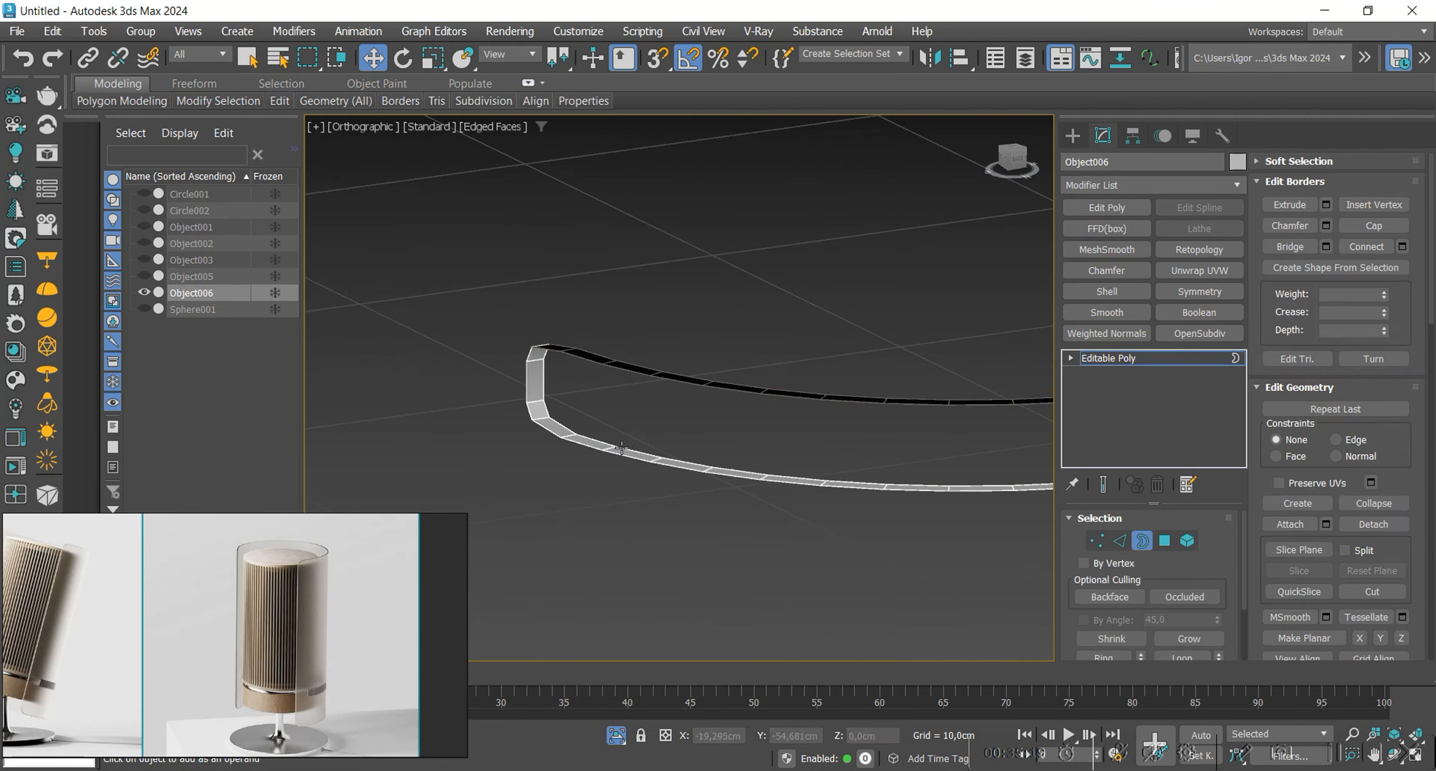
click(609, 452)
scroll(617, 452, down, 2)
mouse_move(612, 451)
alt+middle_down()
mouse_move(626, 453)
mouse_move(598, 453)
mouse_move(593, 422)
mouse_move(634, 450)
alt+middle_up()
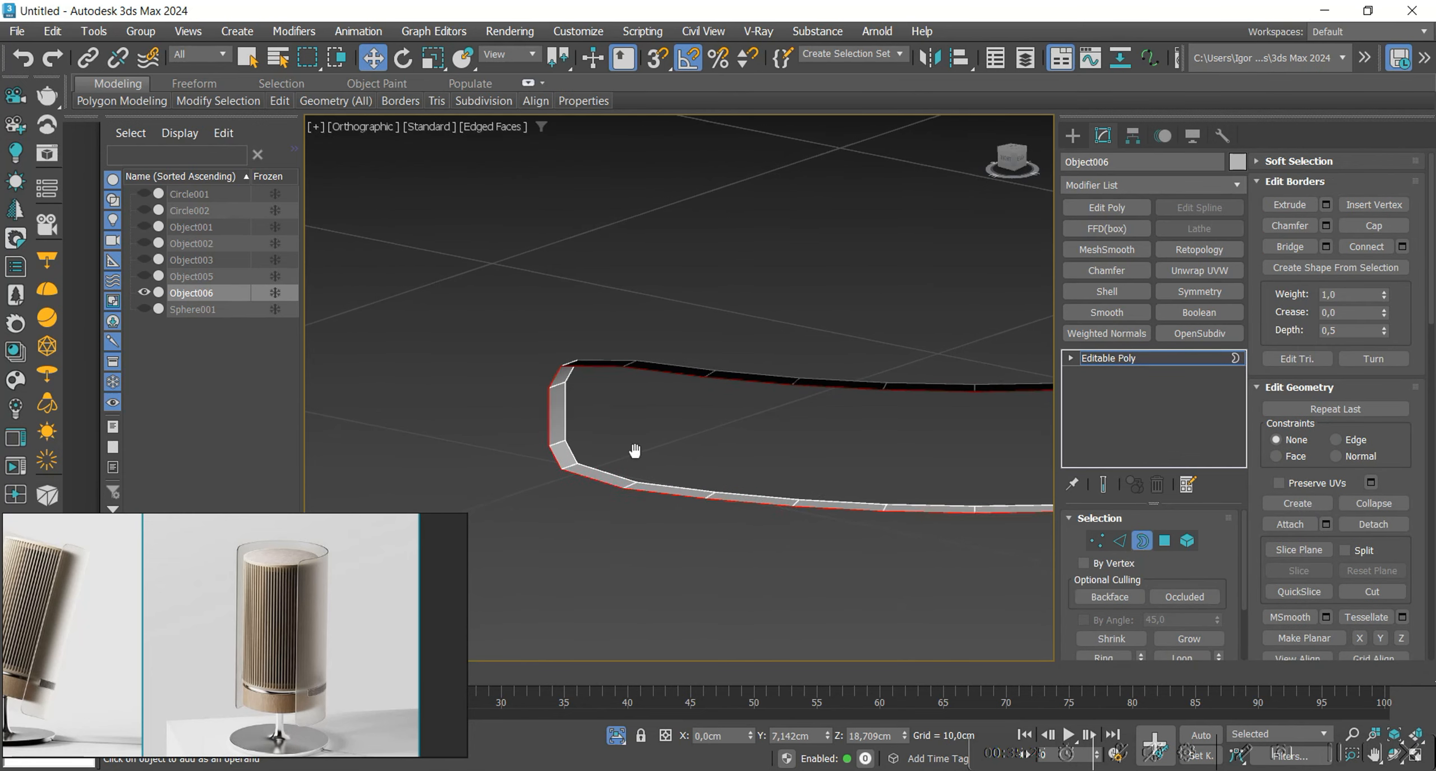
key(2)
alt+drag(530, 329, 591, 506)
scroll(567, 465, down, 5)
alt+middle_drag(567, 465, 700, 441)
scroll(919, 417, up, 5)
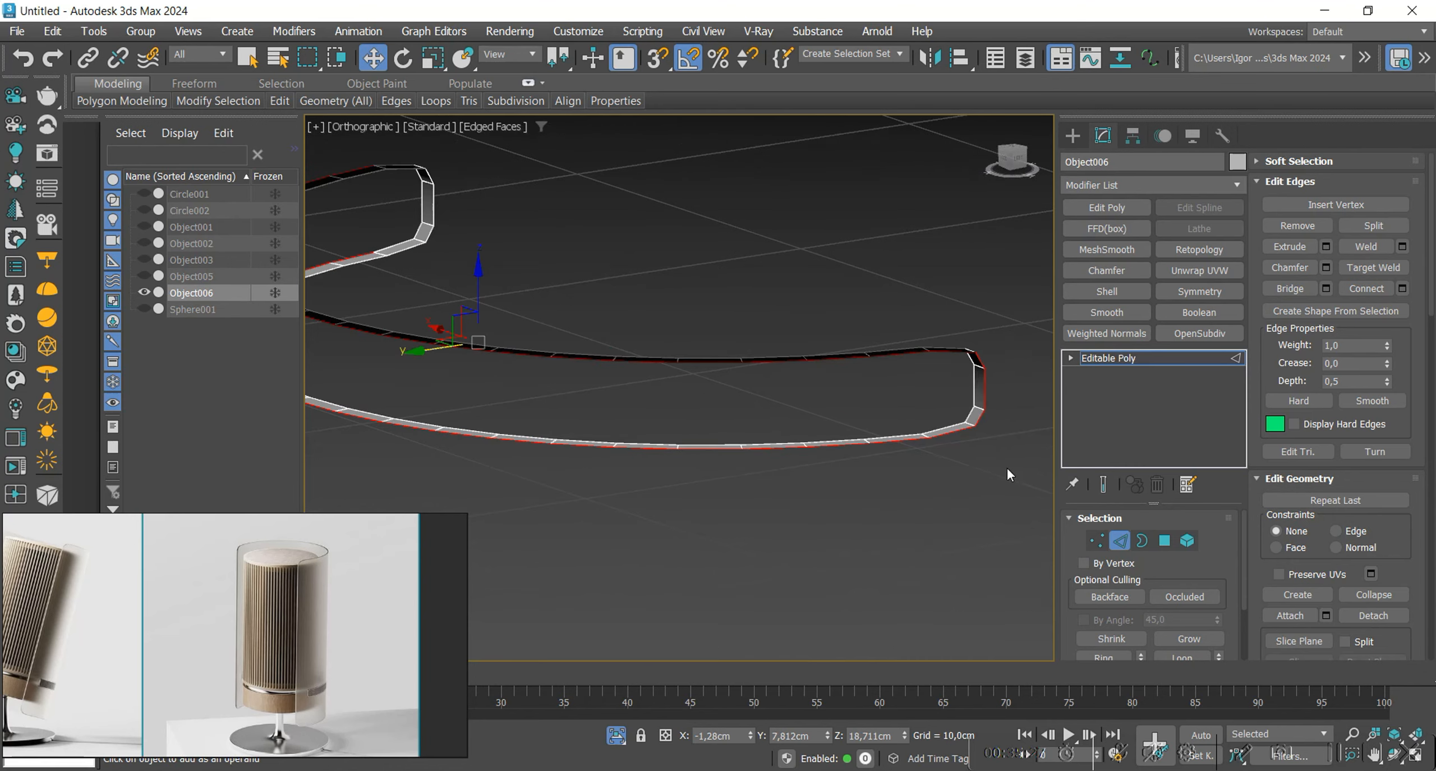
scroll(912, 416, down, 1)
key(ctrl+shift+b)
key(Return)
scroll(911, 416, down, 4)
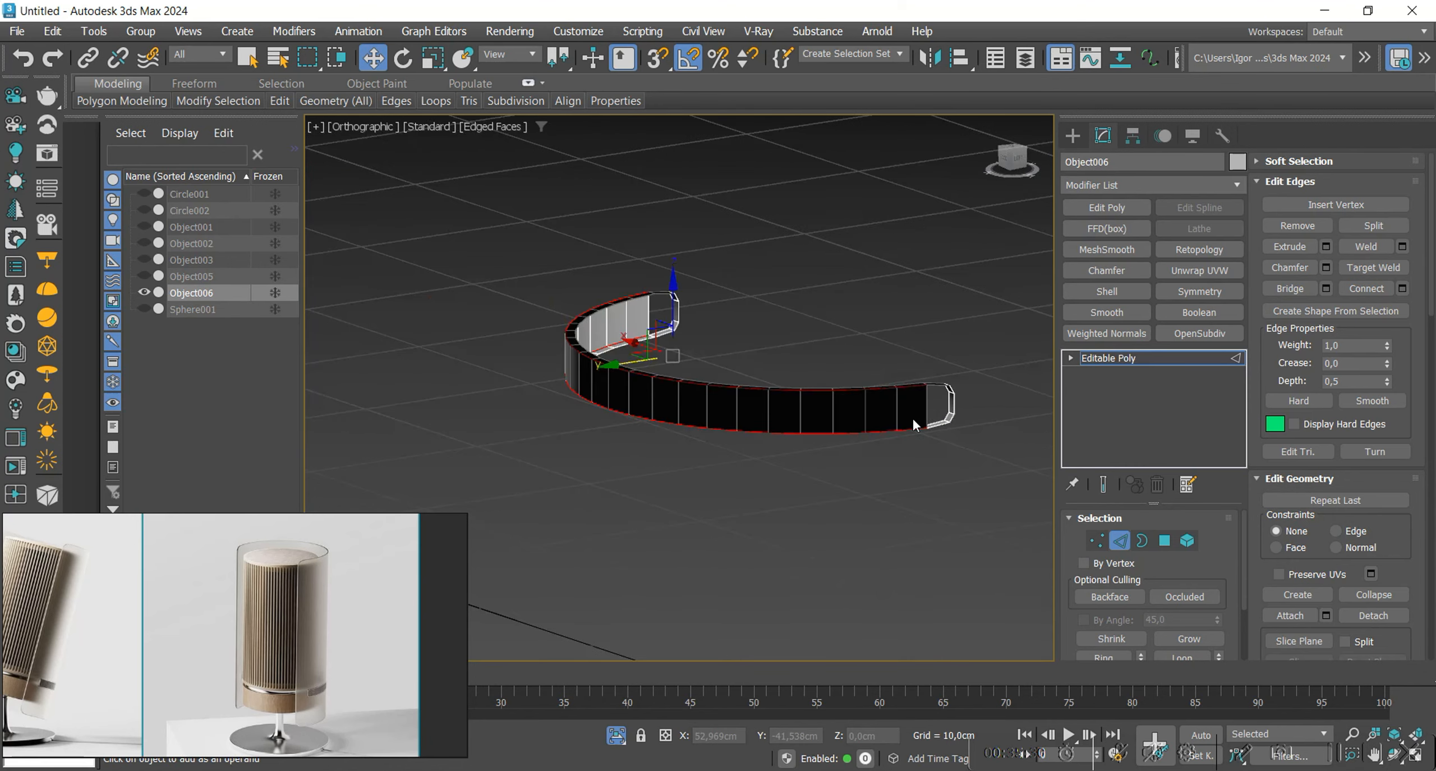
Bridge the long upper and lower edges of the strip's opposite border to close the other curved side.
mouse_move(912, 416)
alt+middle_down()
mouse_move(907, 433)
mouse_move(923, 436)
alt+middle_up()
scroll(963, 376, up, 4)
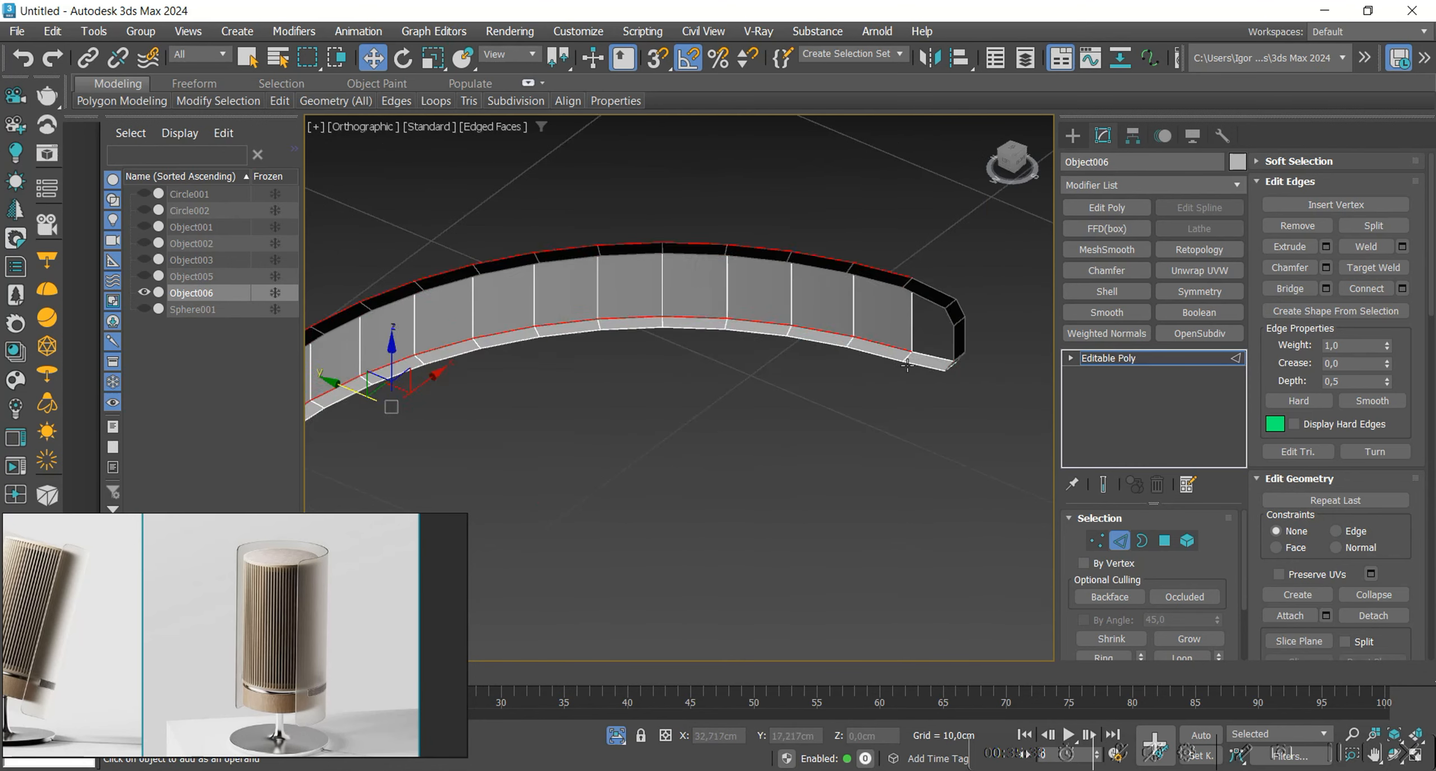
key(3)
scroll(955, 322, down, 5)
alt+middle_drag(955, 322, 632, 451)
scroll(633, 451, up, 4)
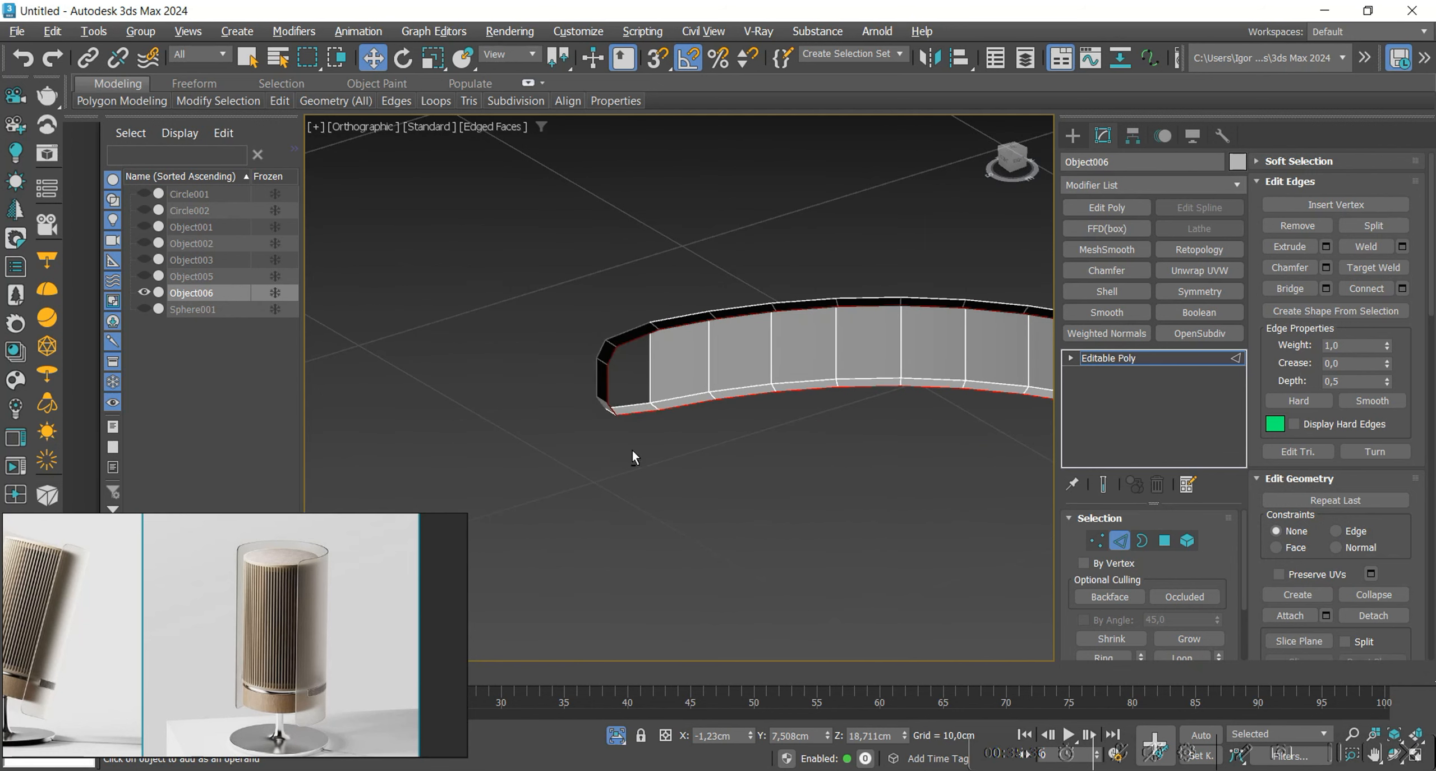
alt+middle_drag(623, 404, 620, 383)
key(ctrl+shift+b)
key(Return)
Flip the normals of the whole band element.
key(5)
click(786, 343)
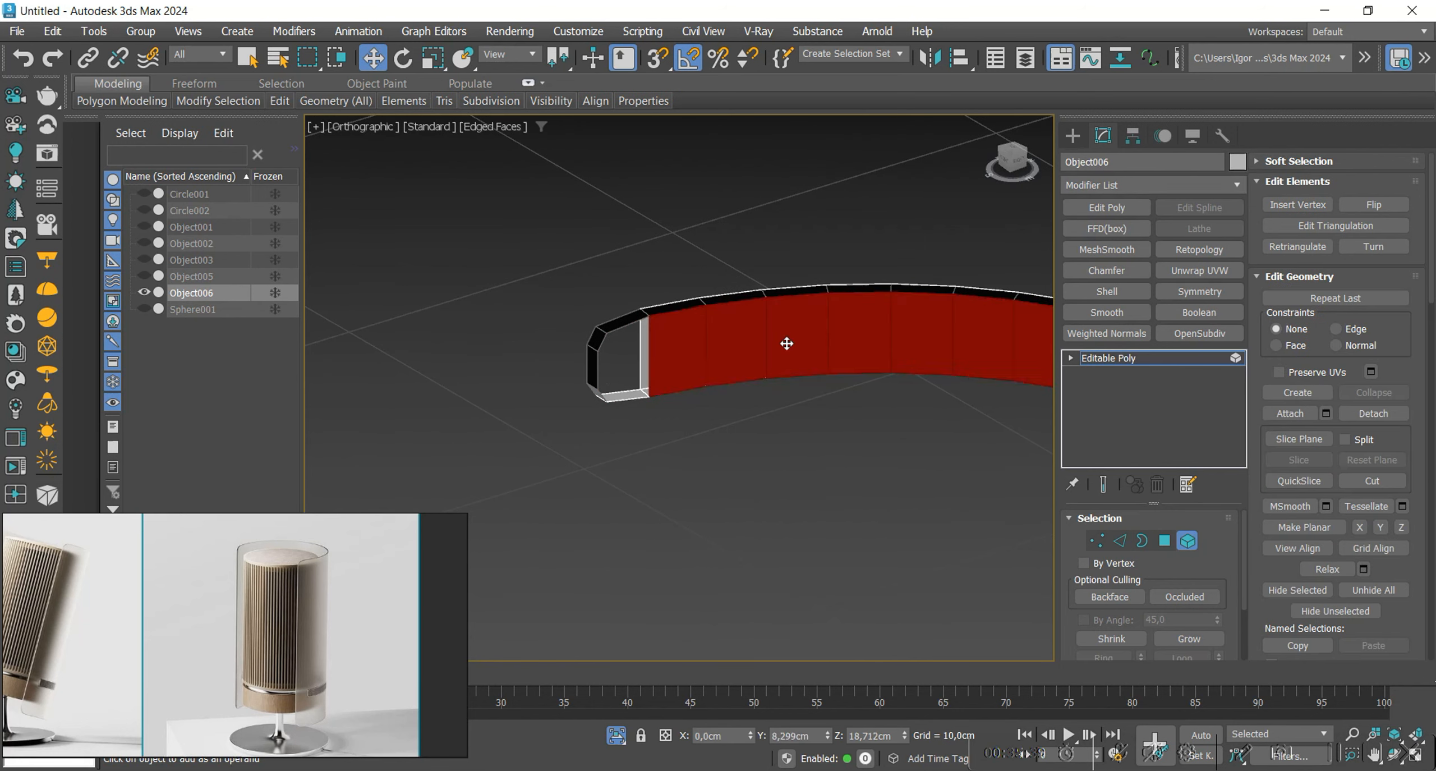
click(1366, 207)
Connect the band's vertical edges with 2 segments and a pinch of 25.
key(2)
scroll(653, 360, up, 2)
click(651, 357)
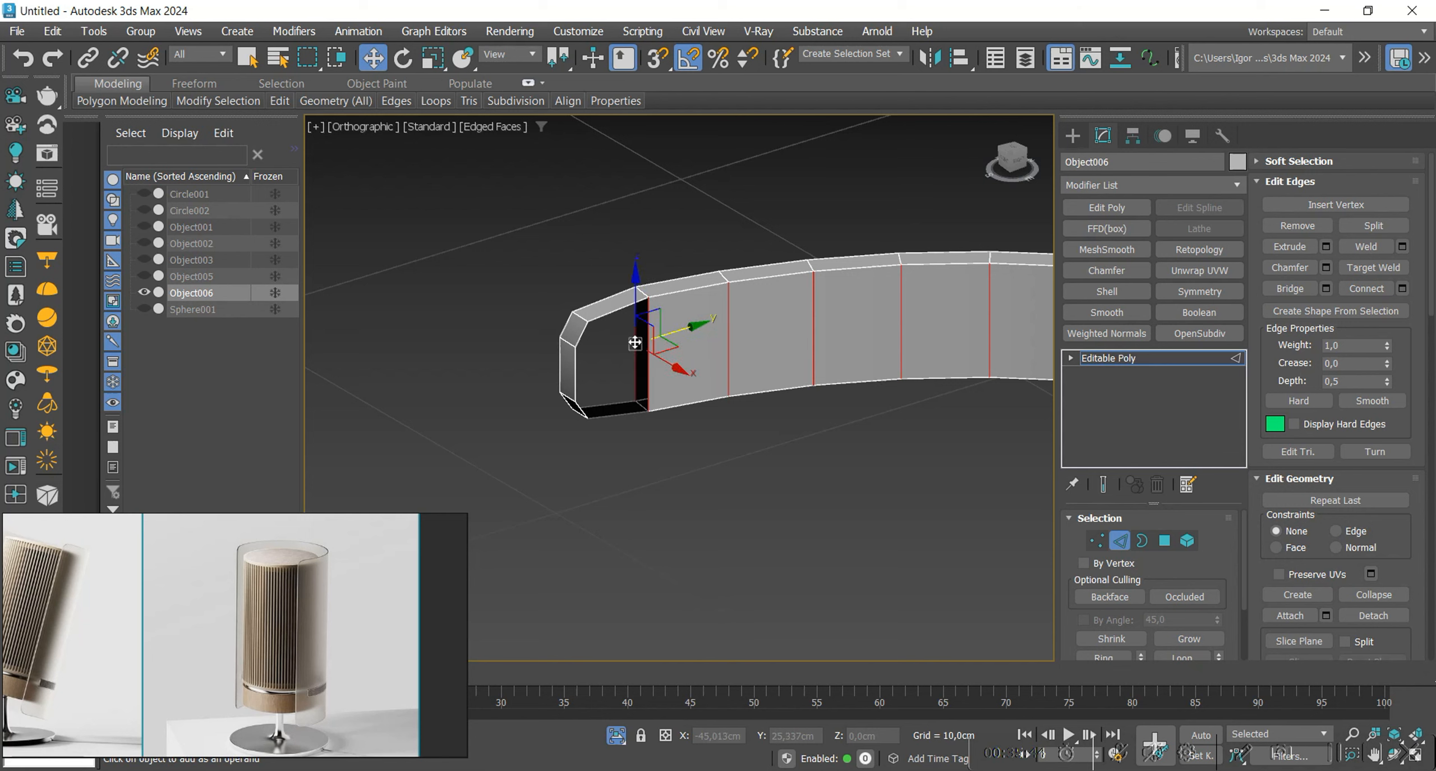
key(ctrl+shift+e)
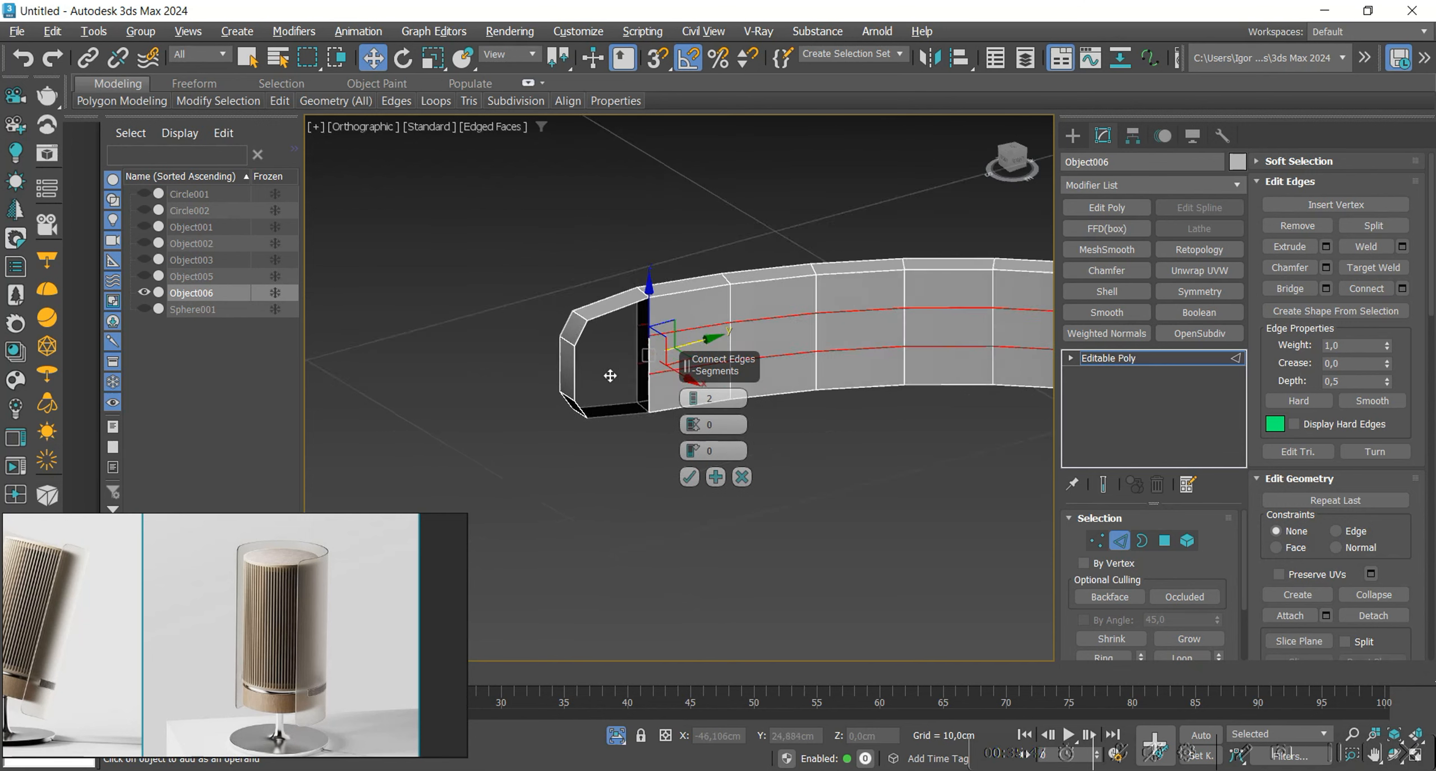
middle_drag(609, 375, 542, 375)
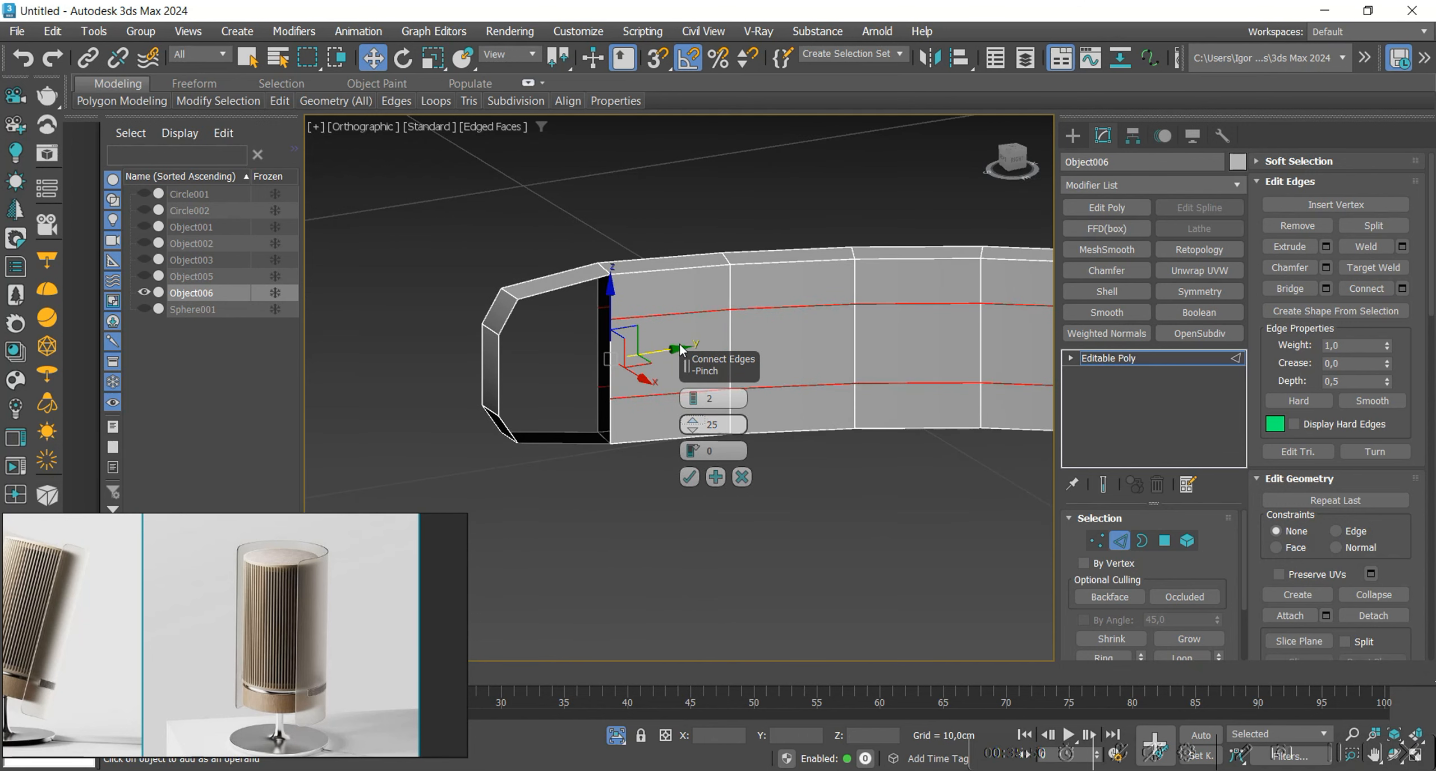
click(689, 476)
Close the openings on both sides of the band's rounded end by bridging their border edges.
double_click(551, 362)
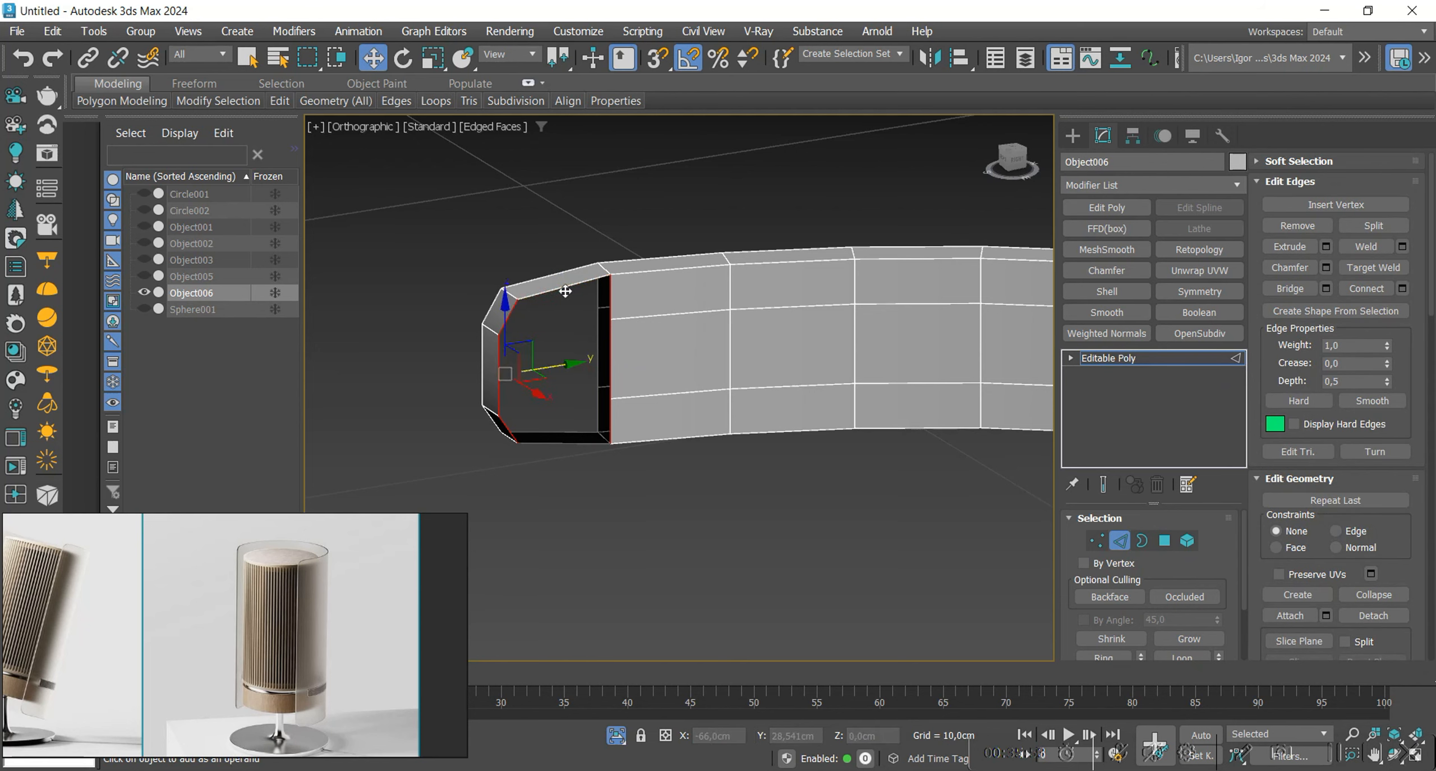
key(ctrl+shift+b)
key(Return)
key(1)
scroll(801, 391, down, 3)
alt+middle_drag(579, 305, 673, 314)
key(2)
double_click(638, 297)
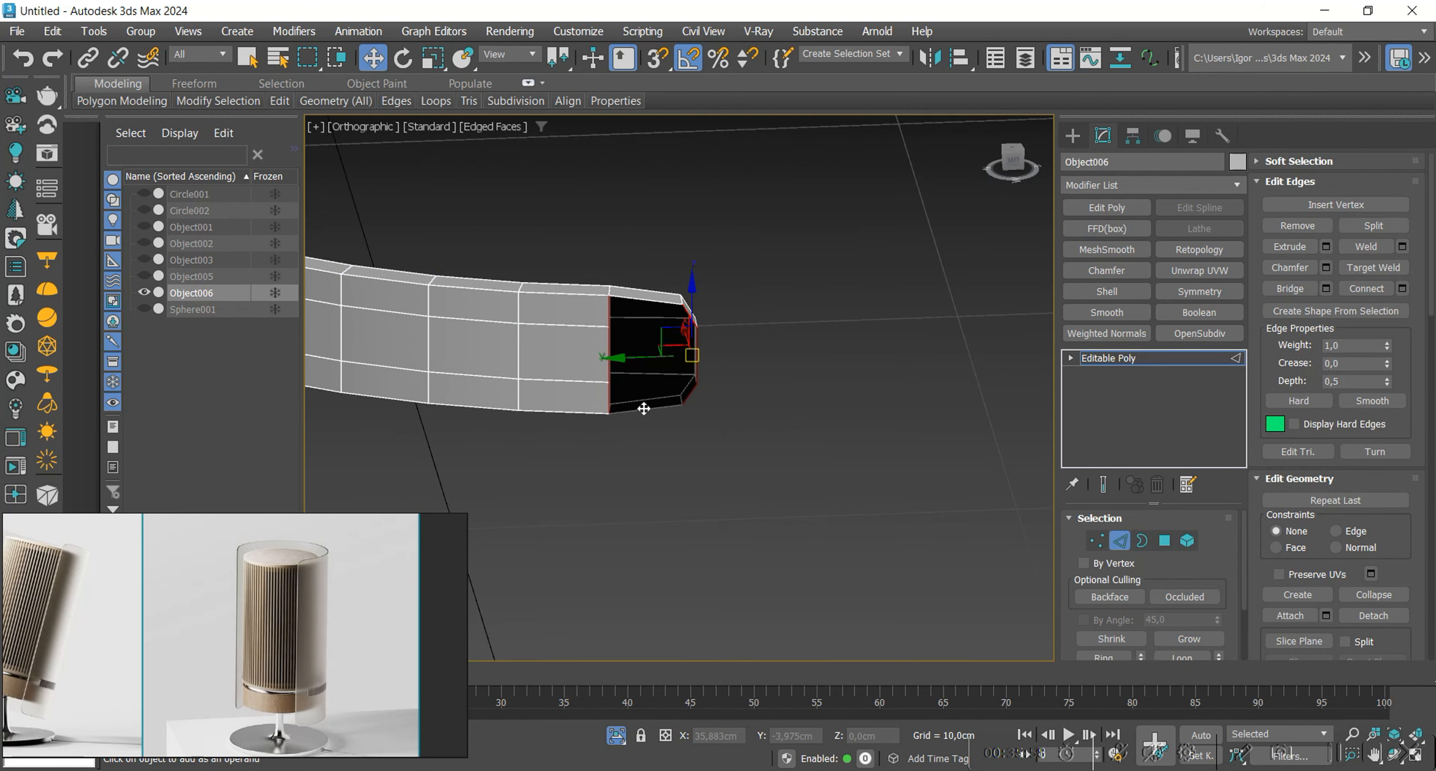
Mirror the closed end to the band's other end with a Symmetry modifier on X with Flip enabled.
scroll(701, 401, down, 5)
alt+middle_drag(701, 400, 818, 431)
key(2)
click(1211, 293)
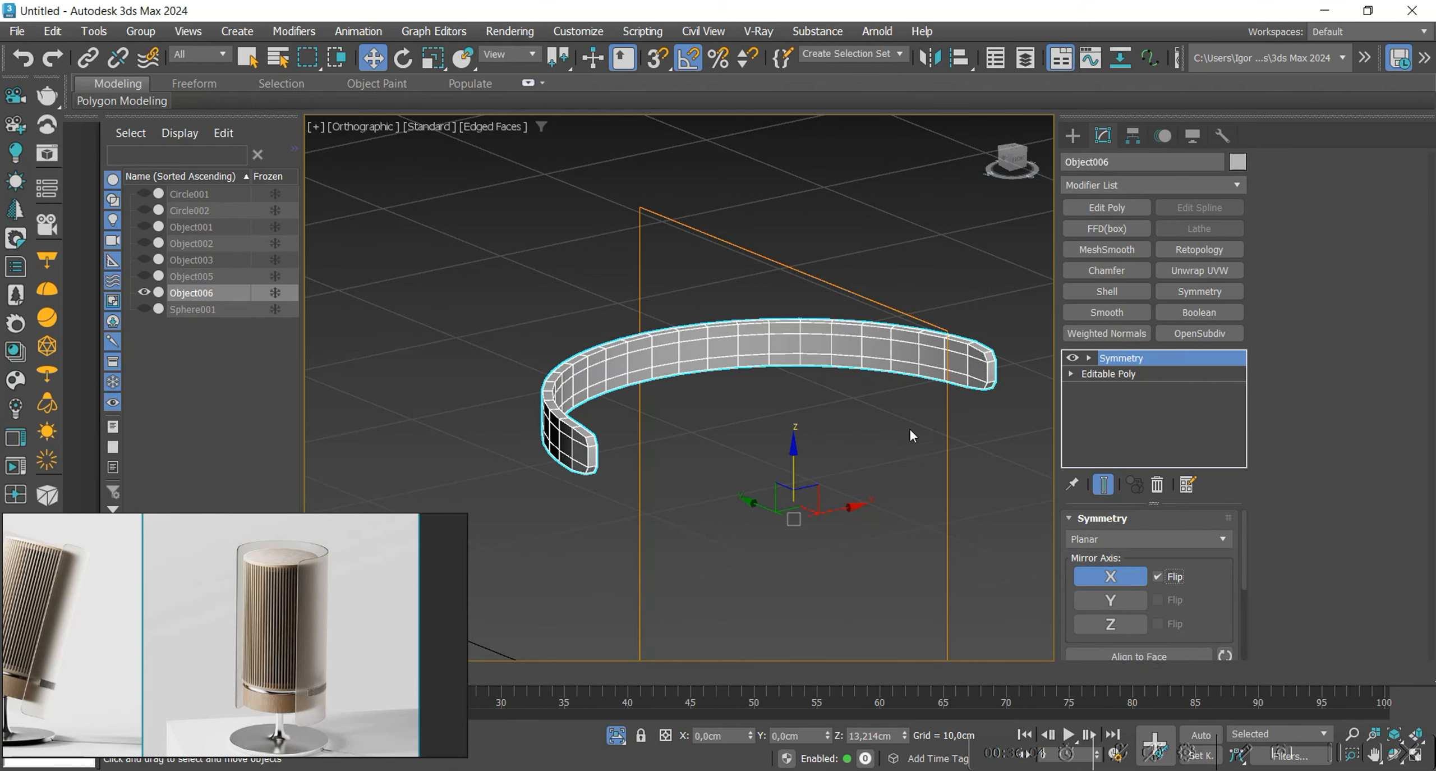
alt+middle_drag(908, 426, 851, 421)
key(ctrl+z)
Connect the edges across the band's rim with 2 segments and a pinch of about 61.
key(2)
scroll(538, 449, up, 5)
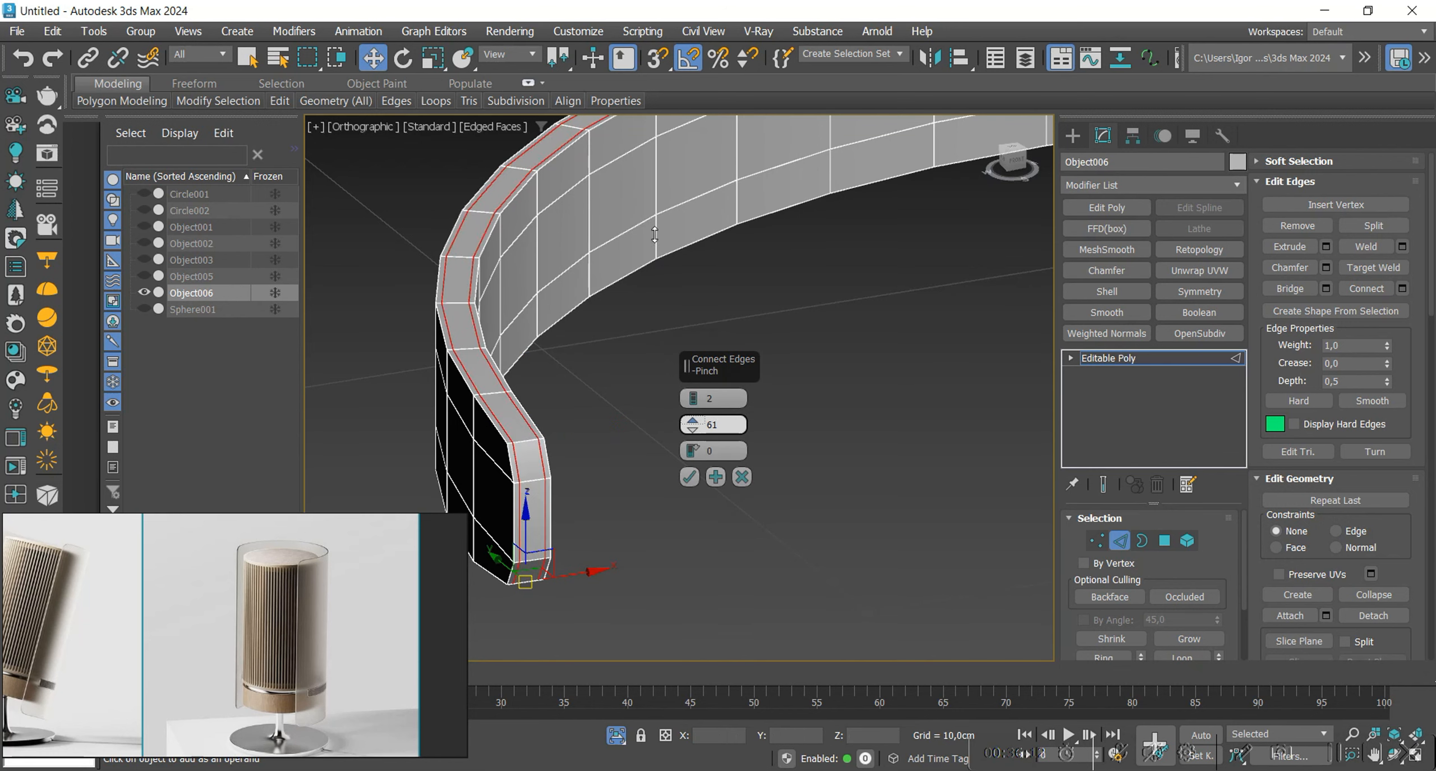
key(2)
key(F4)
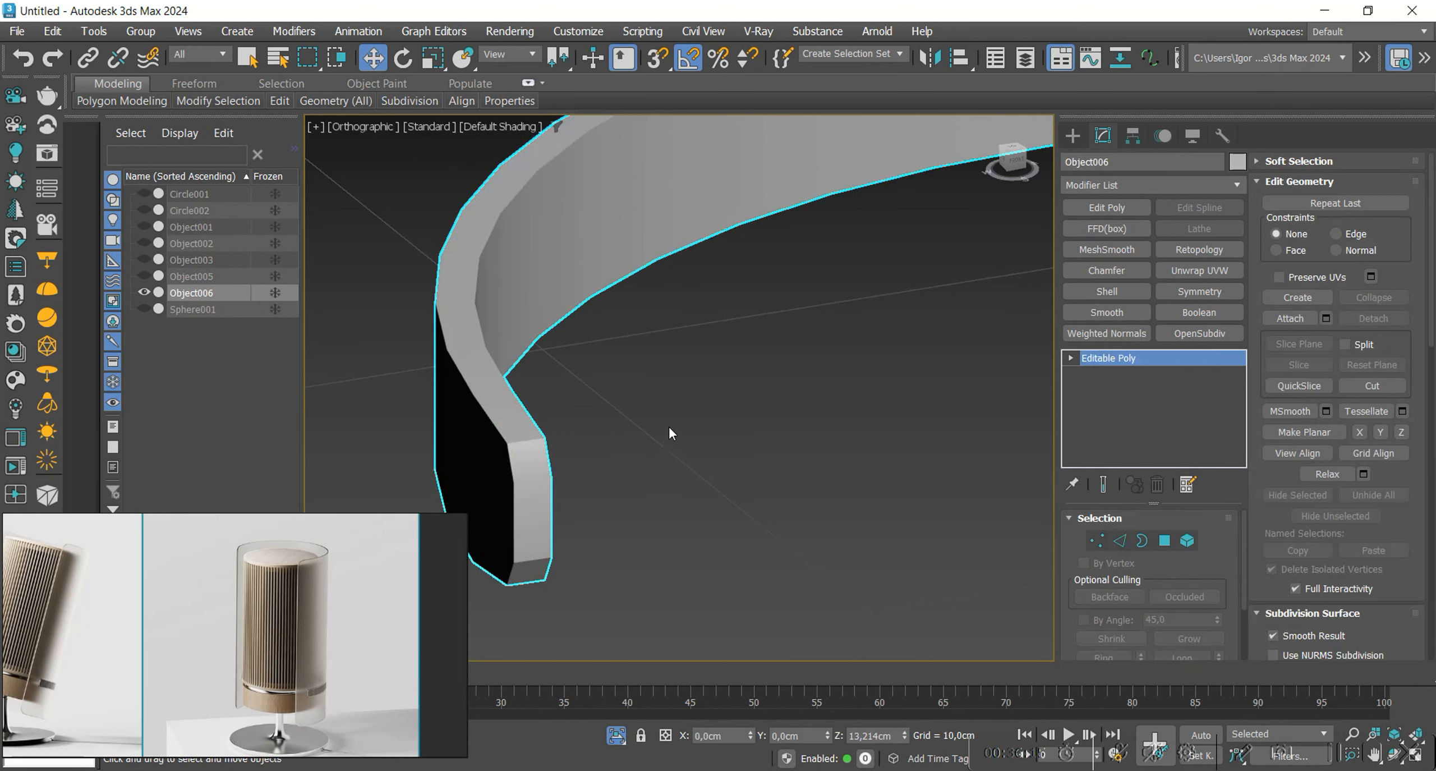
key(F4)
Add an OpenSubdiv modifier to the band and set its iterations to 2.
scroll(668, 425, down, 2)
click(1211, 332)
click(1213, 547)
key(F4)
click(799, 498)
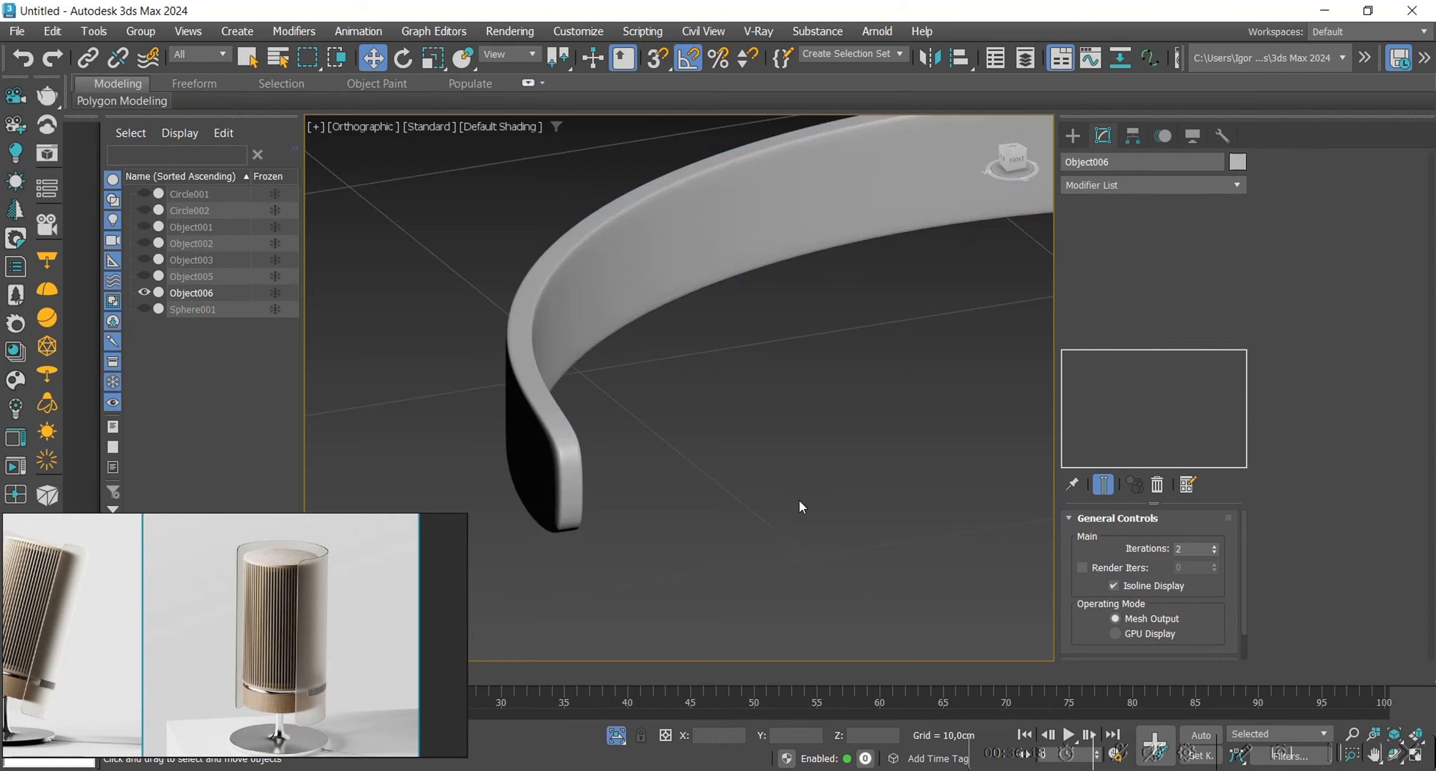
Show all lamp parts and, in the top view, move the curved bracket's outer vertices toward the connecting band.
key(alt+q)
scroll(721, 471, down, 2)
click(686, 452)
scroll(686, 452, down, 2)
alt+middle_drag(685, 452, 963, 475)
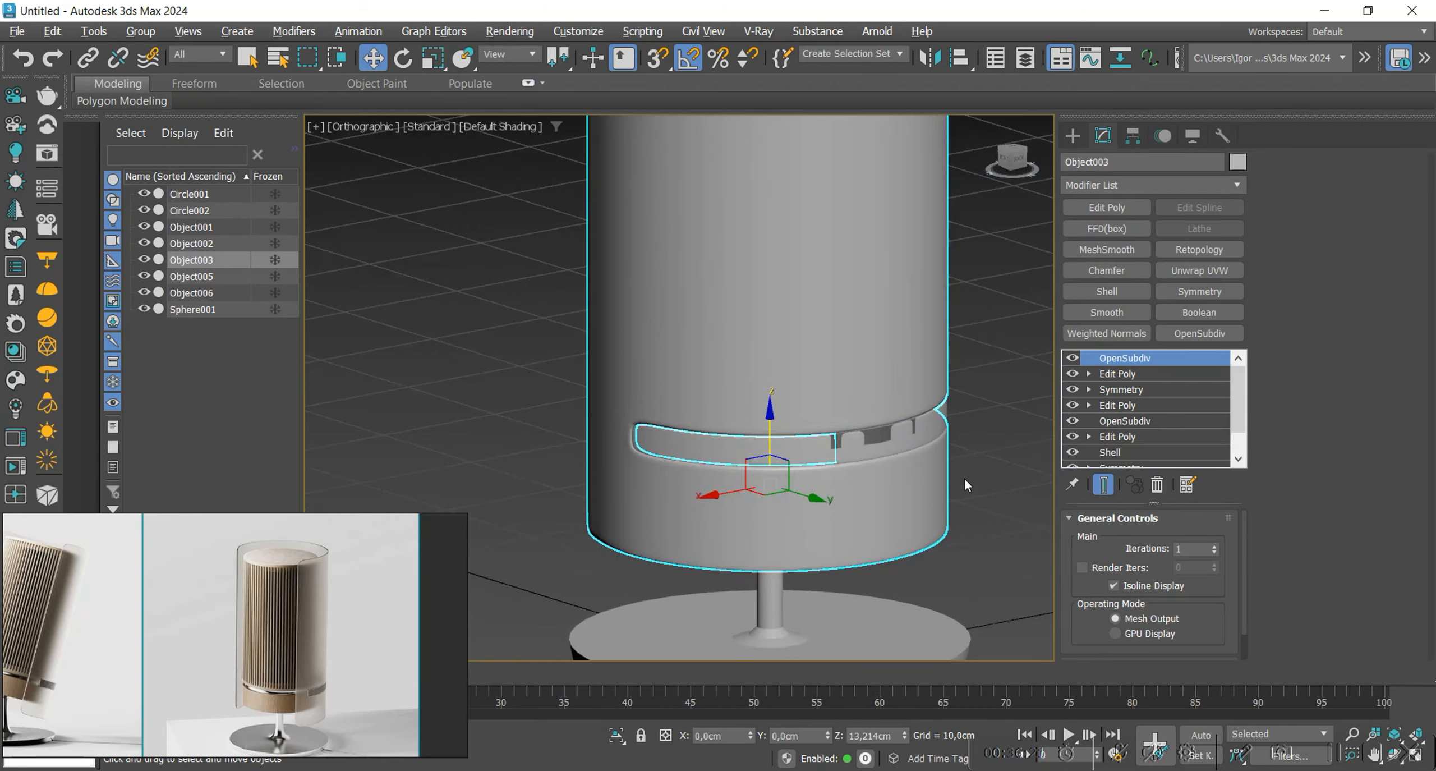
scroll(878, 418, up, 2)
click(886, 415)
alt+middle_drag(897, 426, 852, 499)
key(F3)
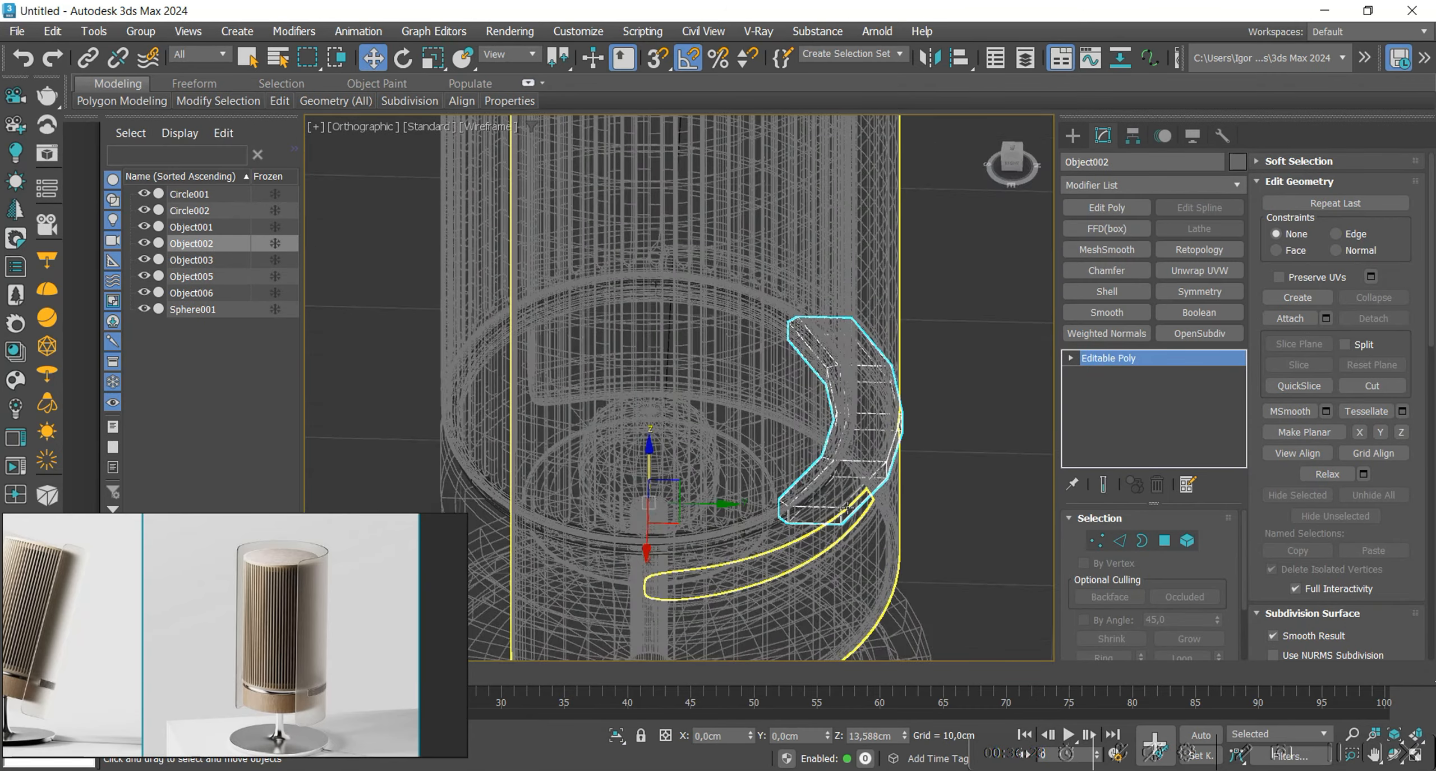
key(t)
key(1)
scroll(769, 419, up, 5)
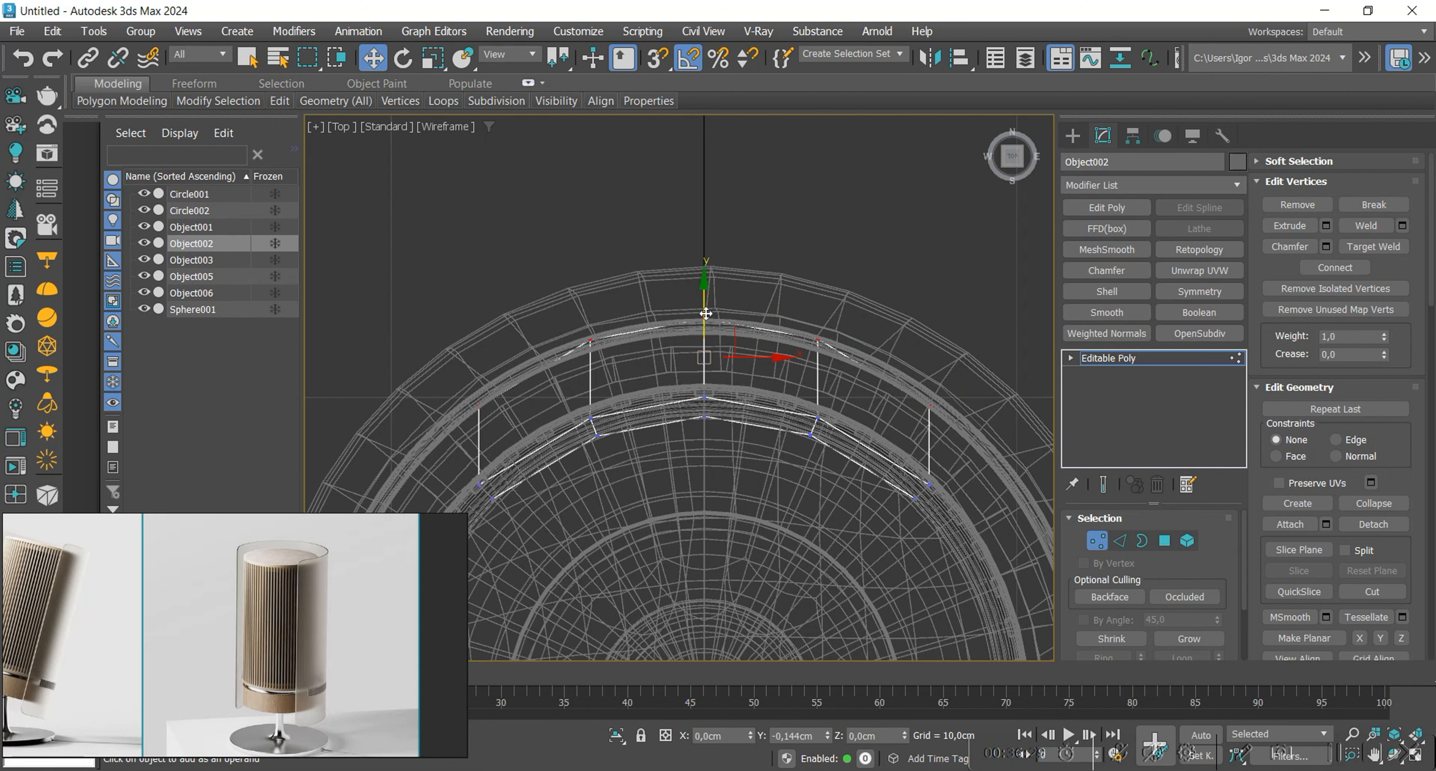
Isolate the bracket, chamfer its outline edges by a small amount, and smooth it with an OpenSubdiv modifier.
key(alt+q)
key(F3)
mouse_move(731, 321)
alt+middle_down()
mouse_move(796, 301)
mouse_move(740, 437)
mouse_move(690, 431)
alt+middle_up()
key(2)
key(F4)
scroll(797, 303, up, 3)
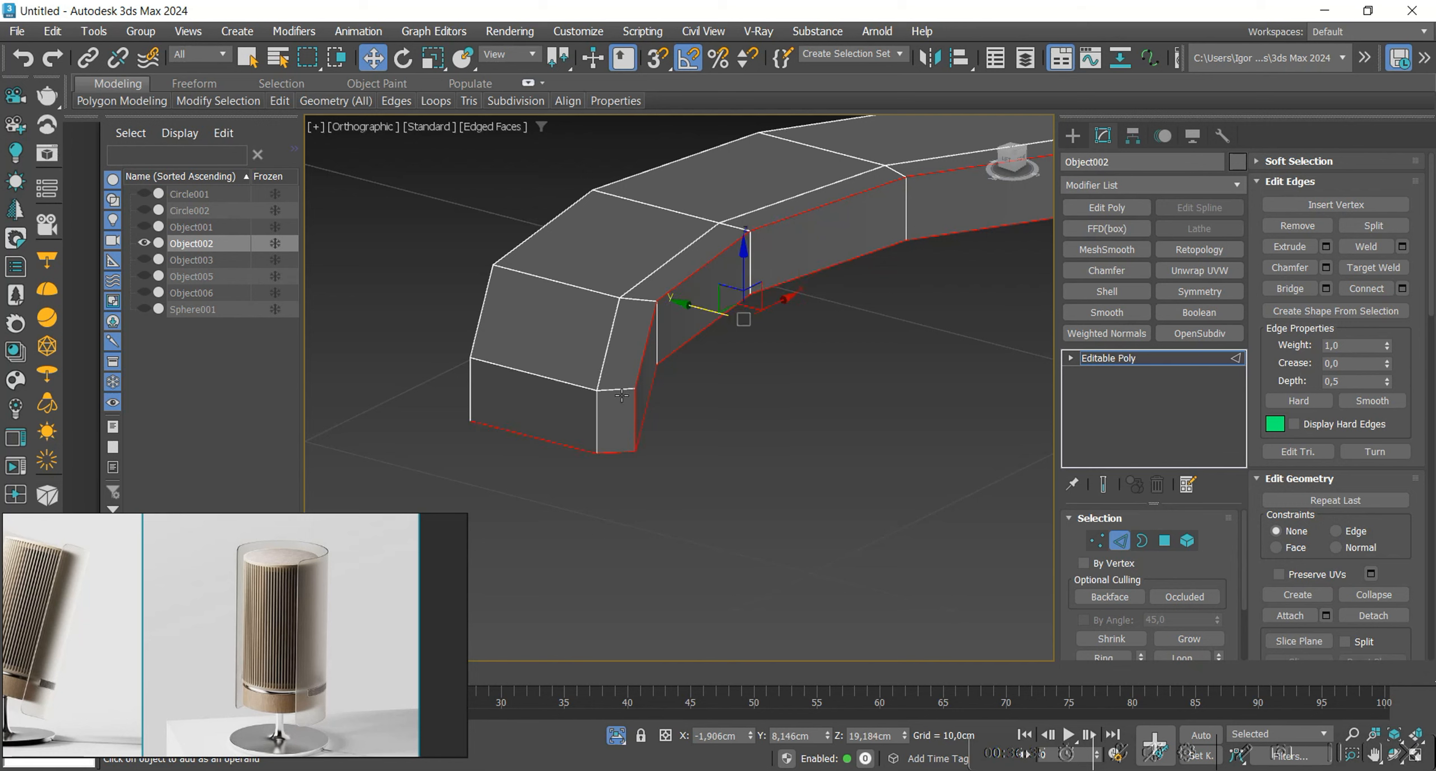
scroll(472, 384, down, 3)
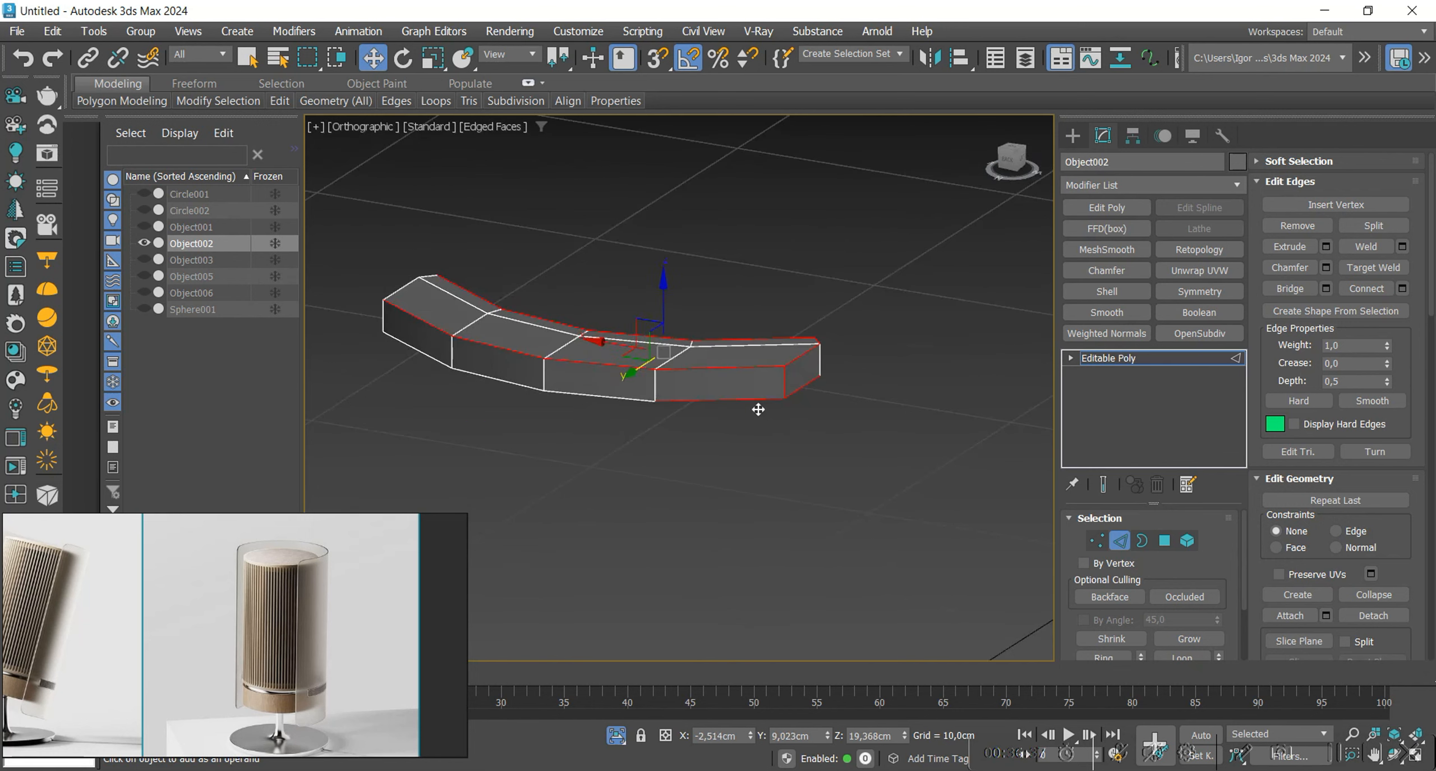
alt+middle_drag(756, 407, 734, 438)
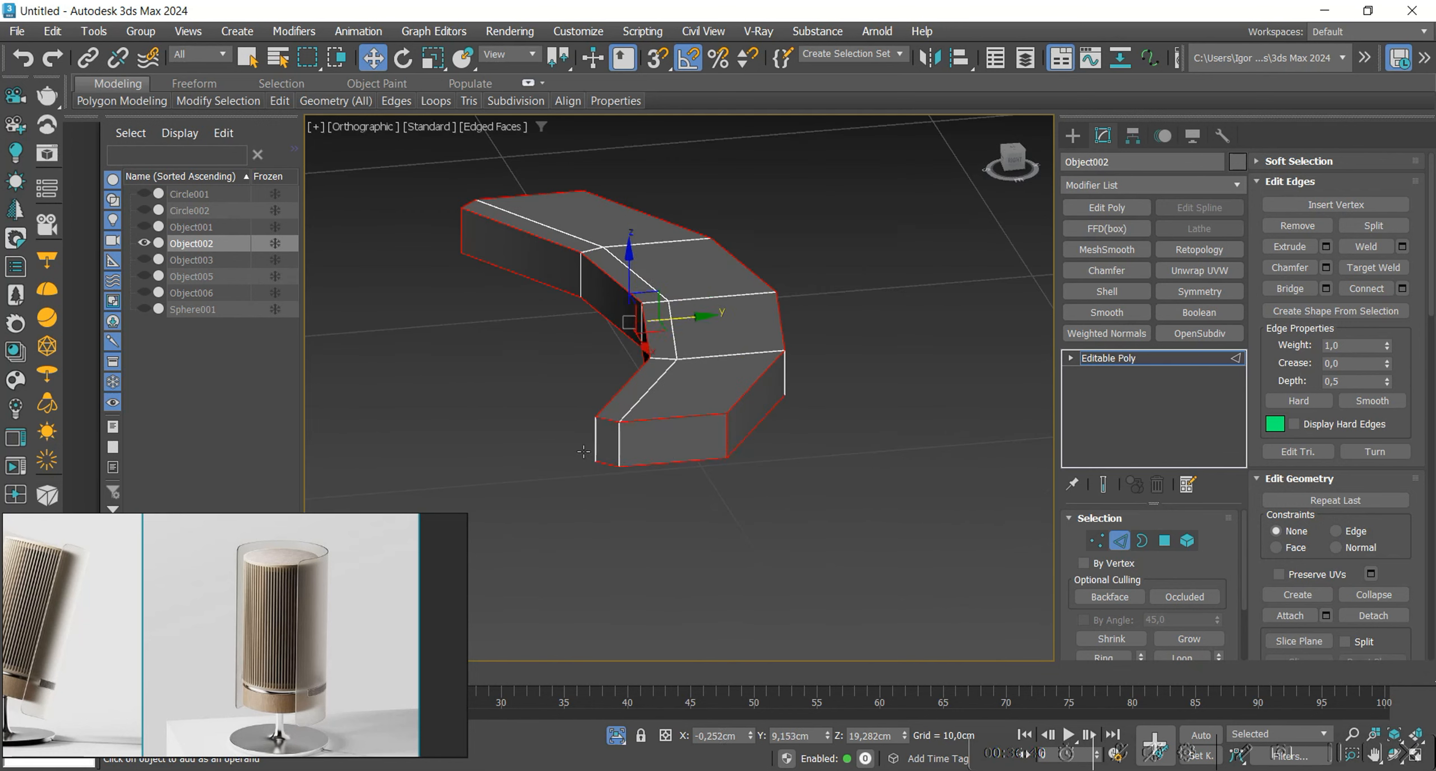
alt+middle_drag(642, 425, 793, 405)
scroll(749, 464, up, 5)
key(ctrl+shift+c)
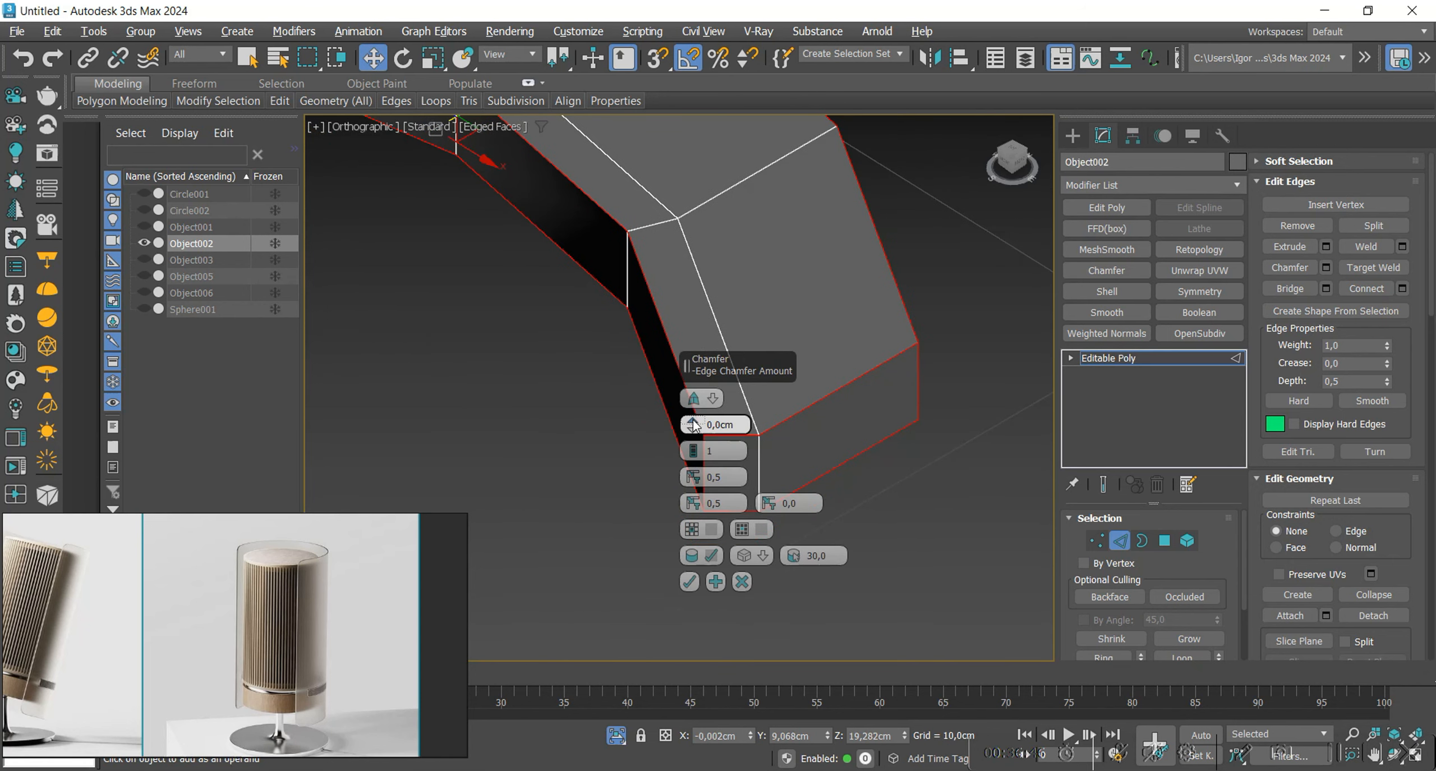
drag(692, 422, 684, 325)
click(689, 581)
key(2)
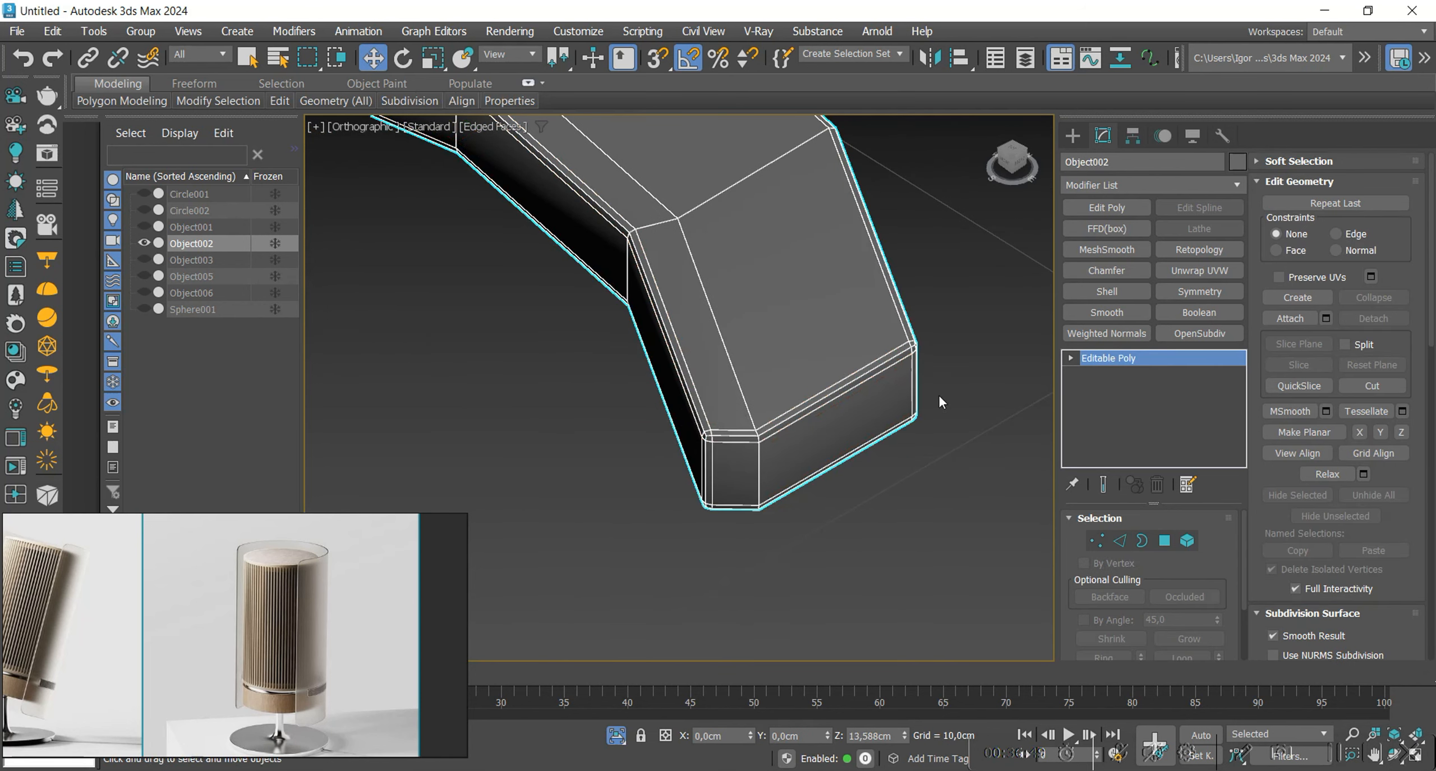
click(1200, 333)
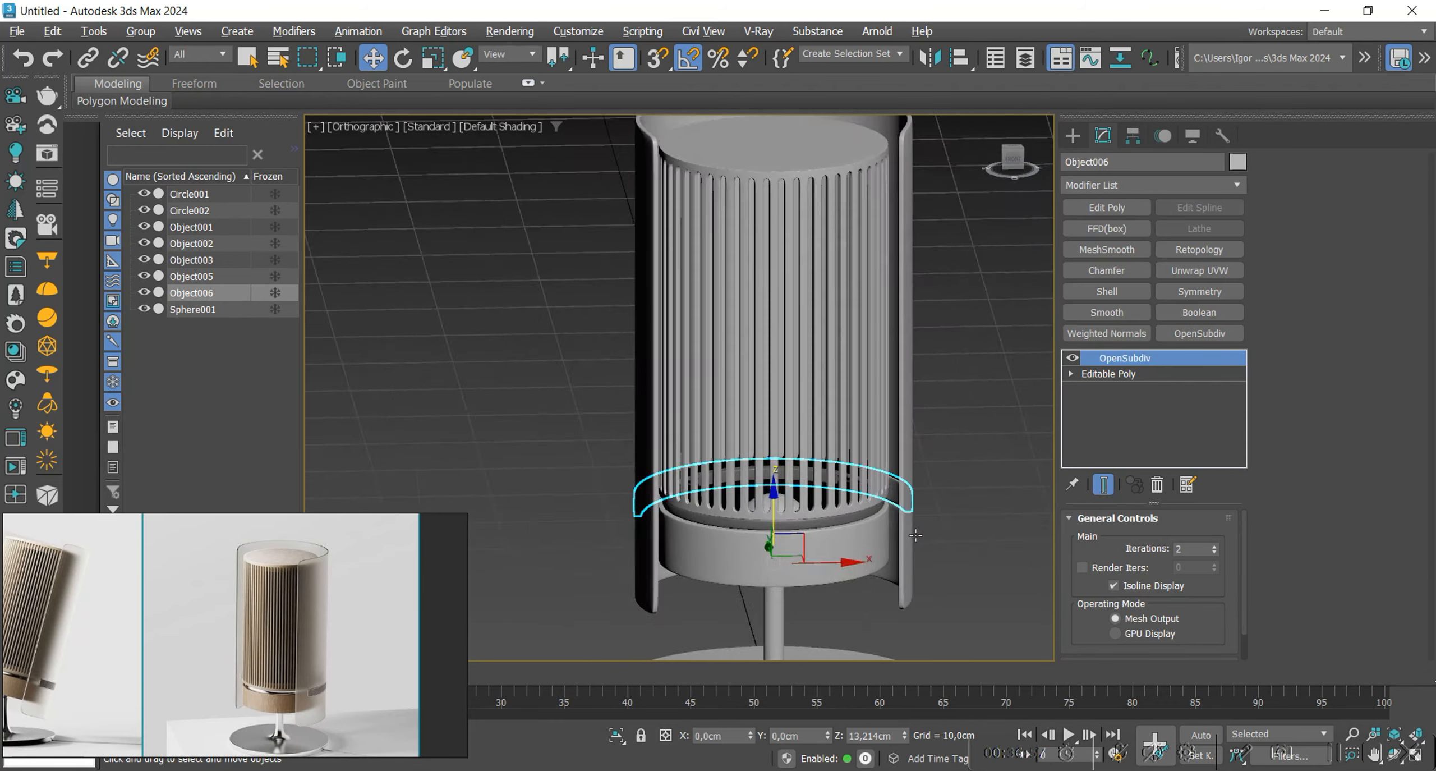
Isolate the ring, bracket and connecting band, and change the bracket's object color to match the other parts.
scroll(916, 536, up, 3)
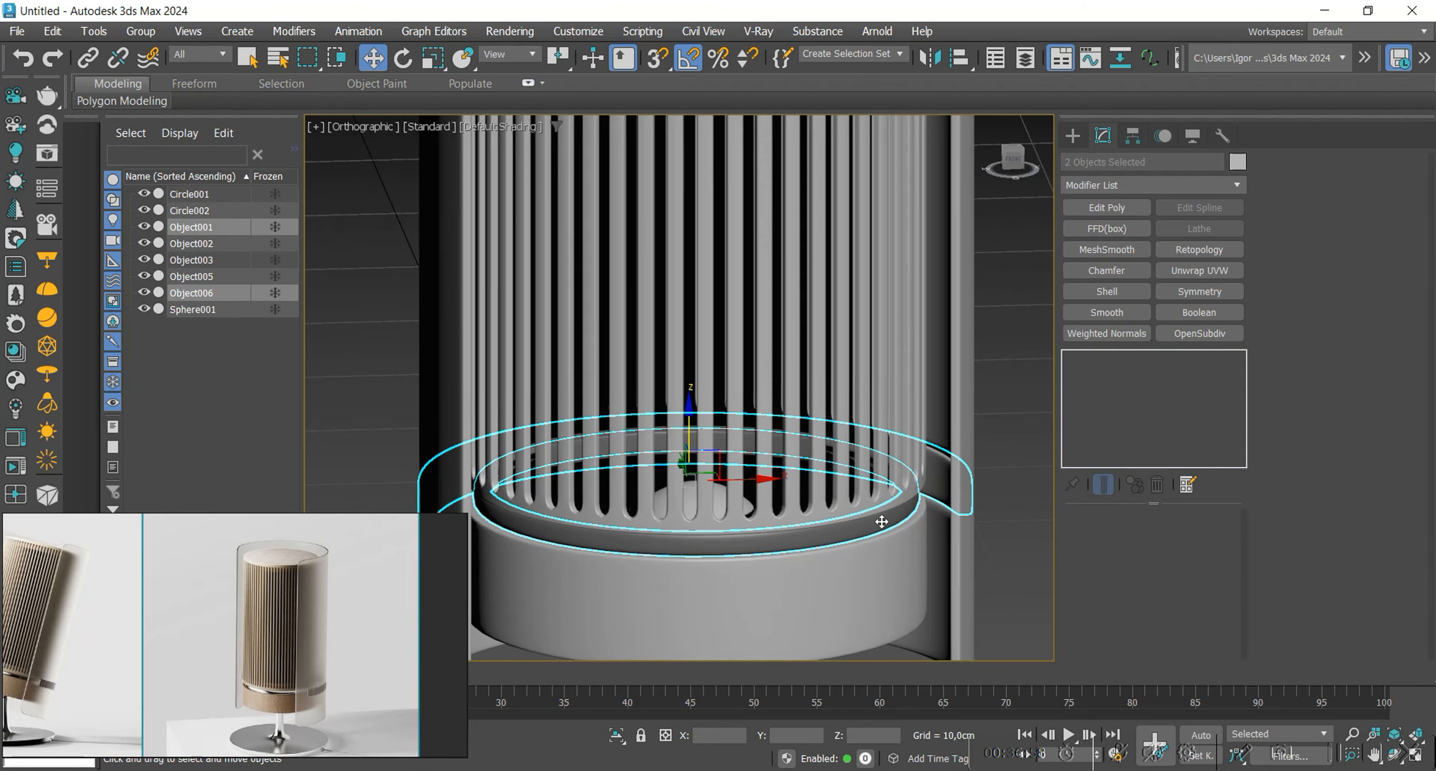
alt+middle_drag(915, 536, 892, 404)
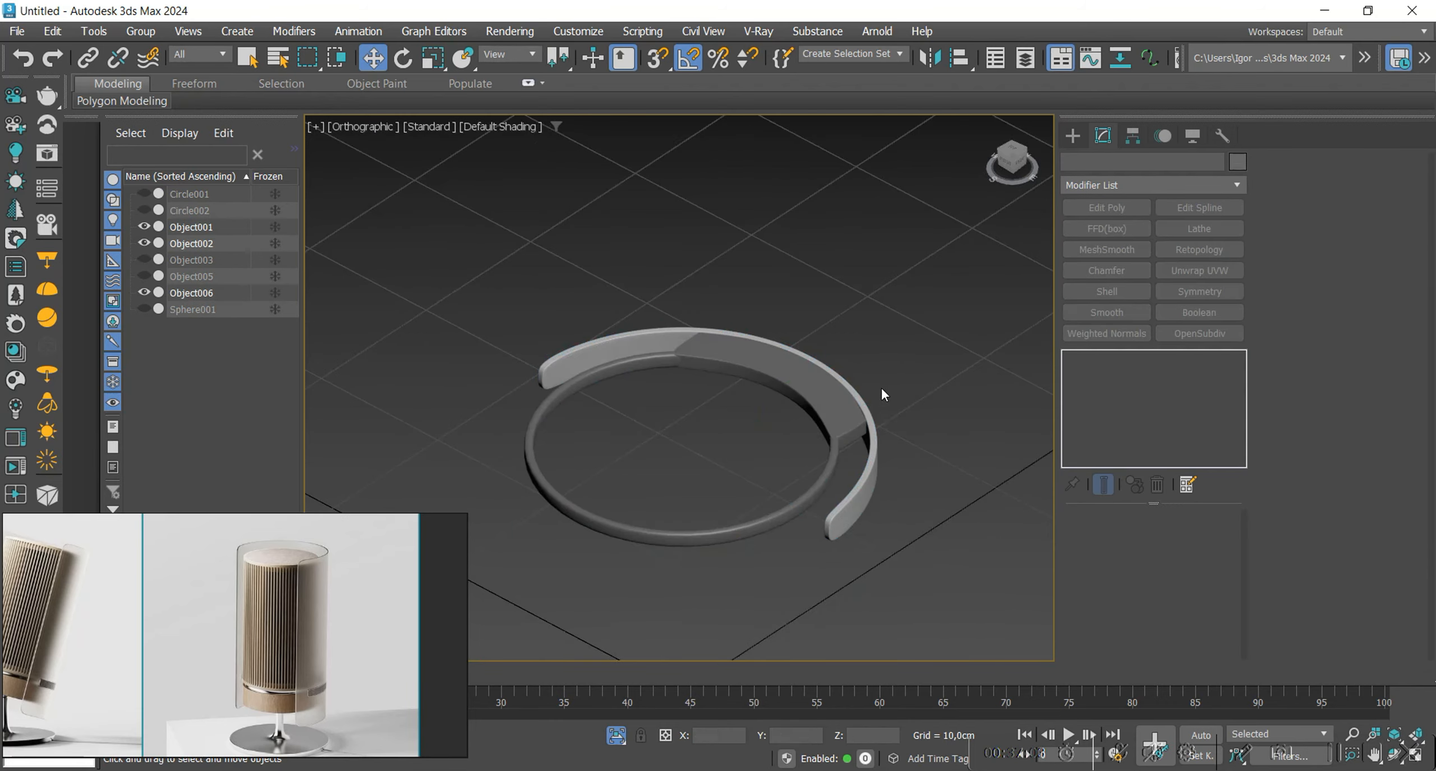
alt+middle_drag(881, 389, 884, 539)
click(810, 438)
click(1237, 162)
click(818, 494)
click(856, 488)
middle_drag(856, 488, 870, 499)
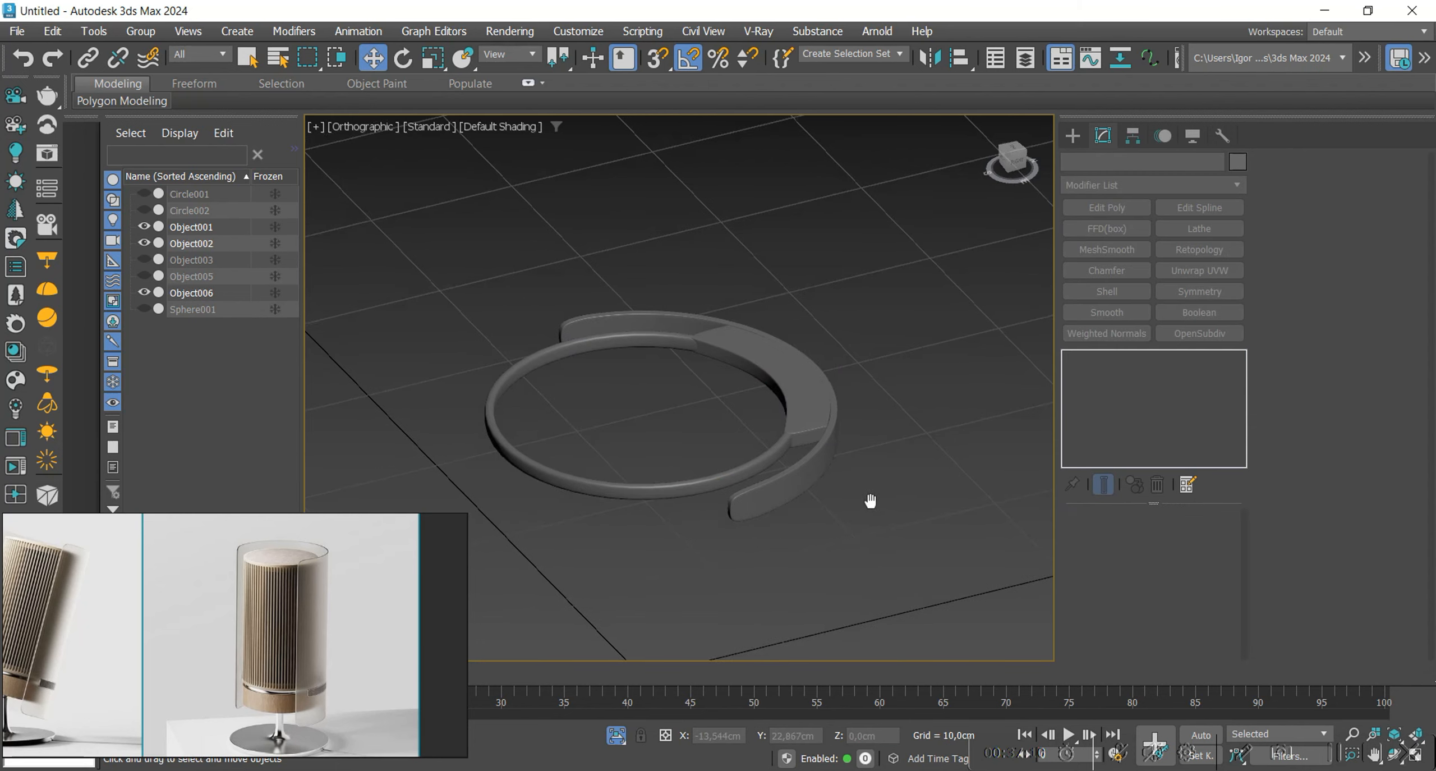
Isolate the cylindrical holder below the slatted shade and close its open top by extending the border inward and collapsing it to the center.
key(alt+q)
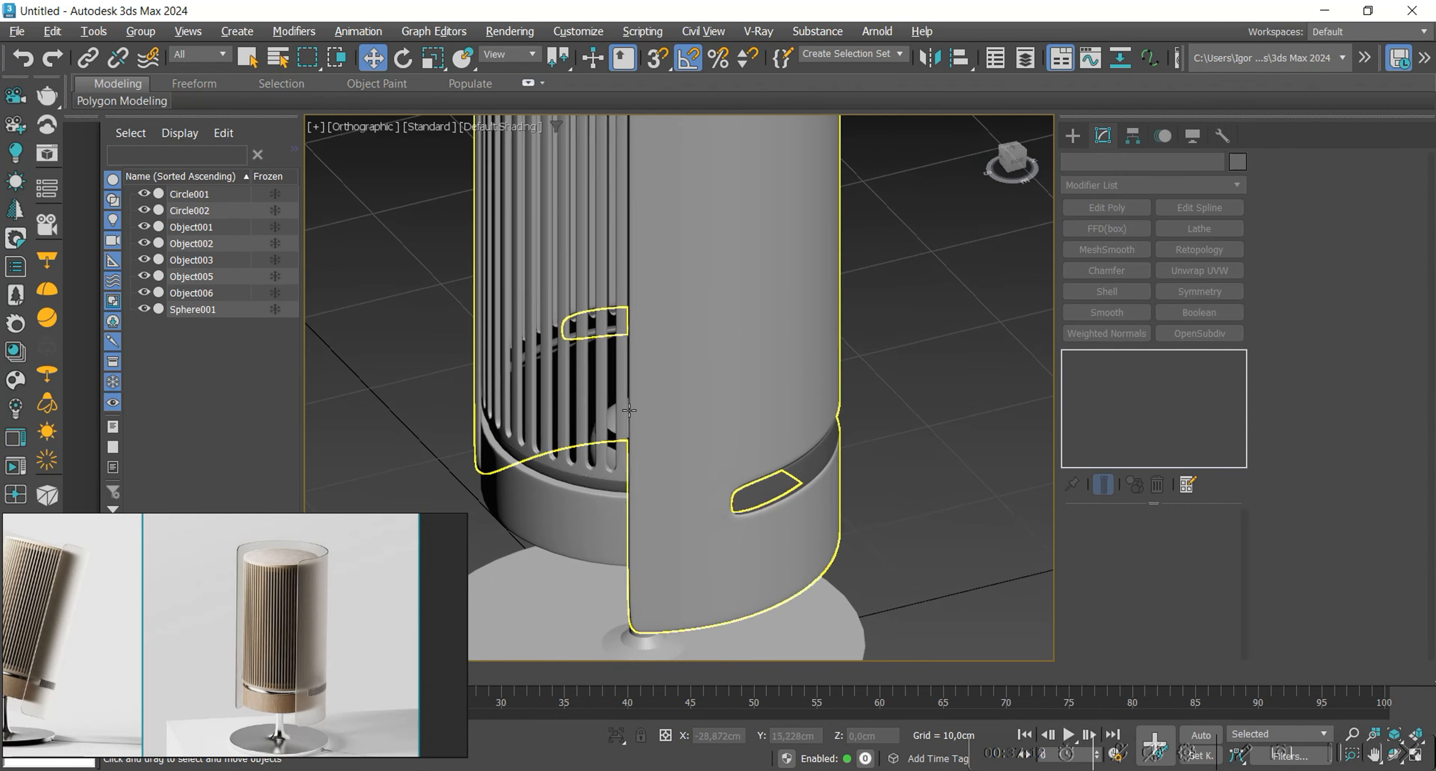
click(615, 422)
alt+middle_drag(622, 449, 712, 493)
click(725, 504)
key(alt+q)
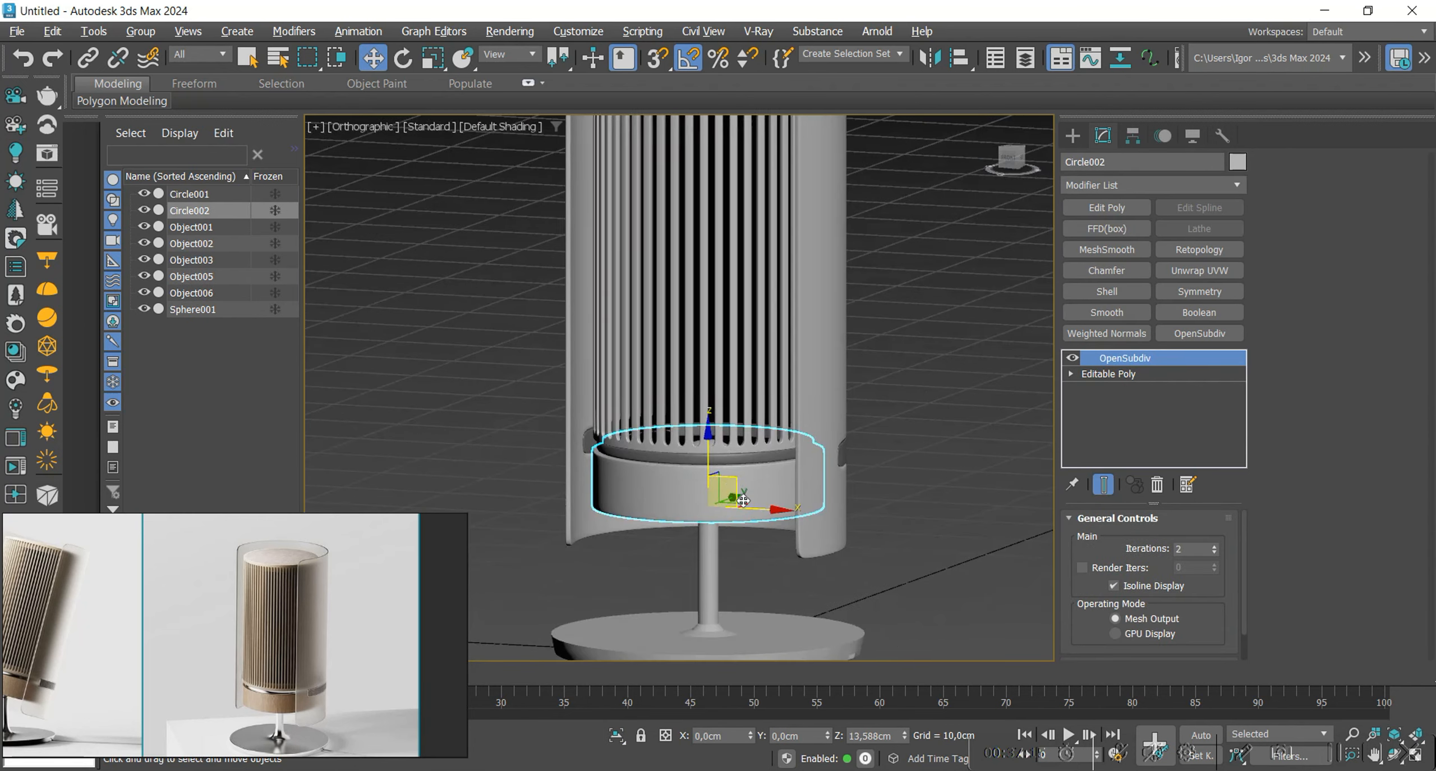
key(F4)
key(3)
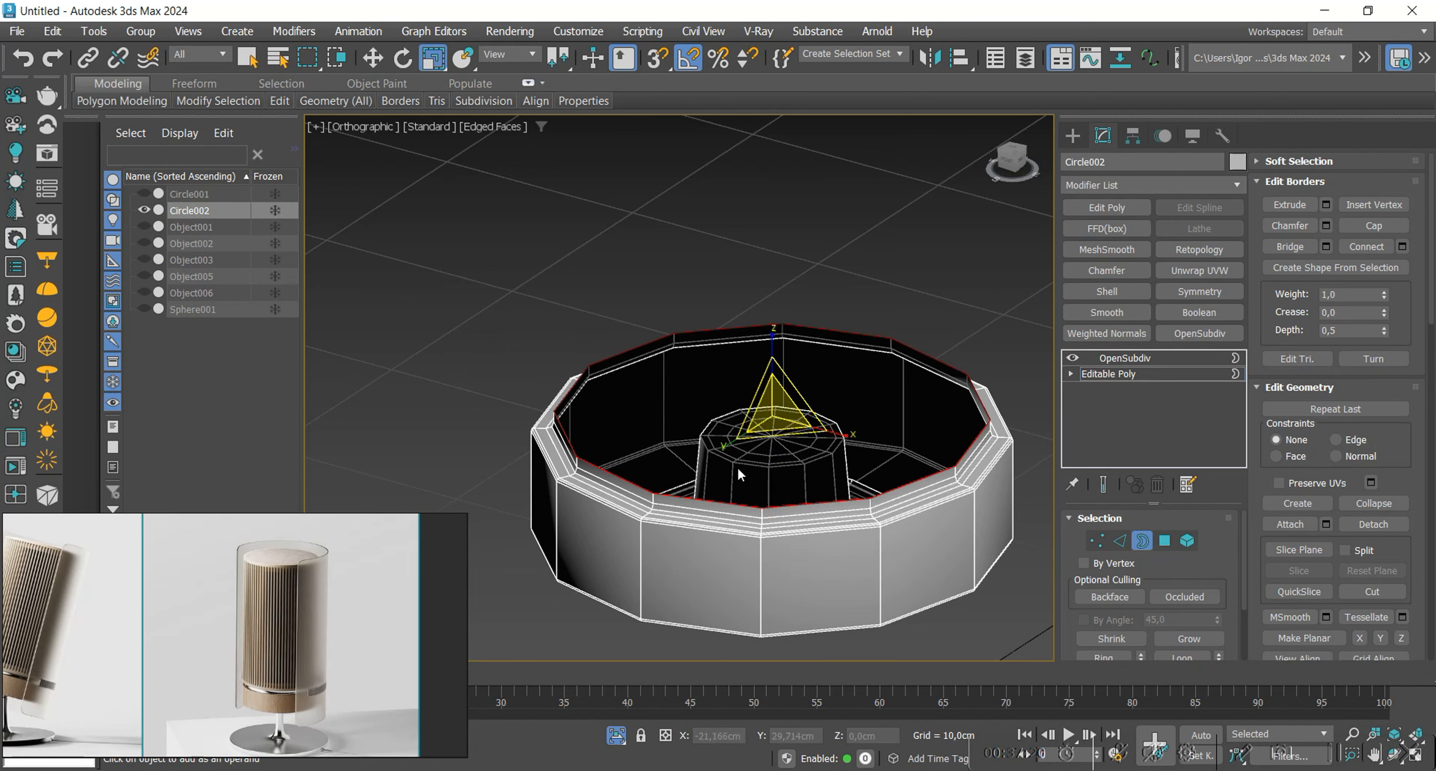
alt+middle_drag(737, 474, 760, 412)
key(w)
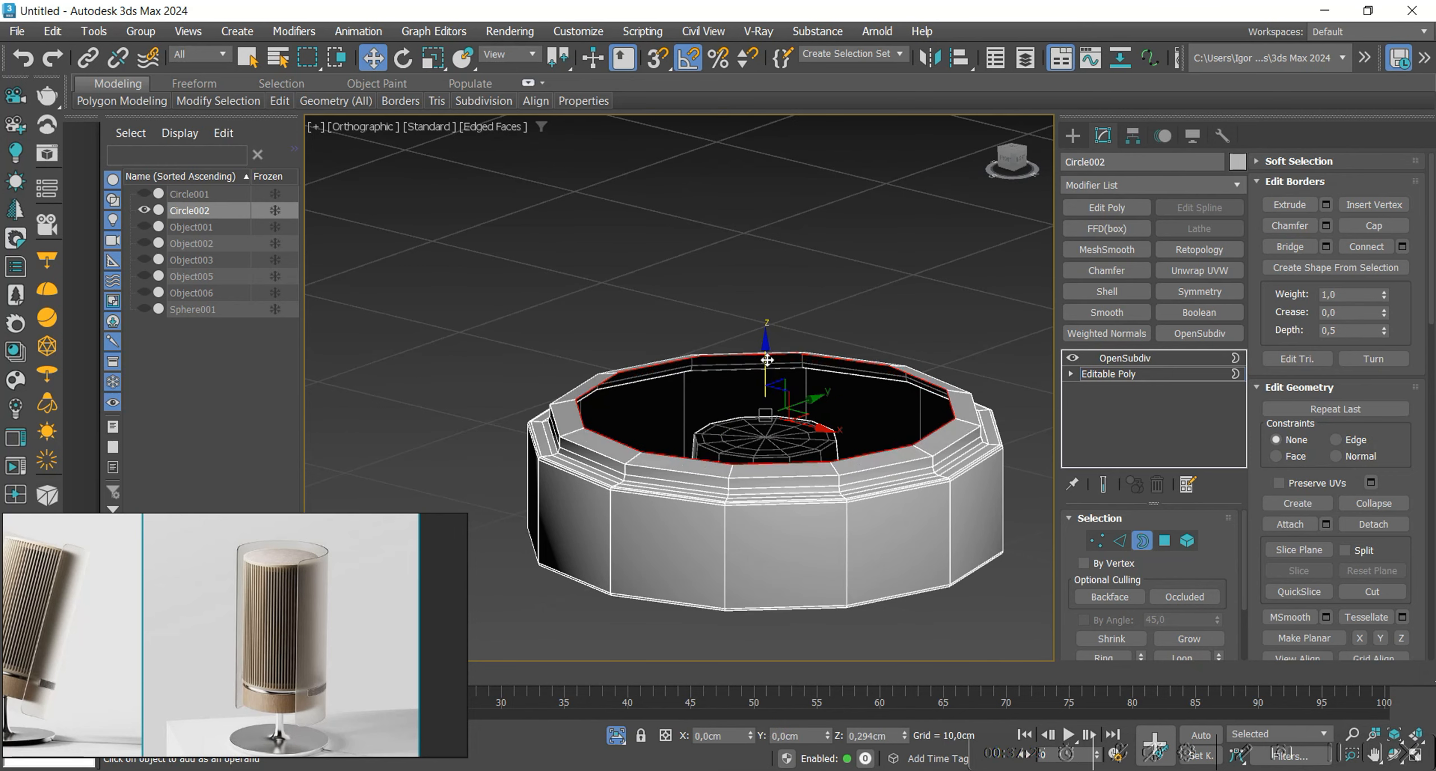
drag(769, 393, 766, 444)
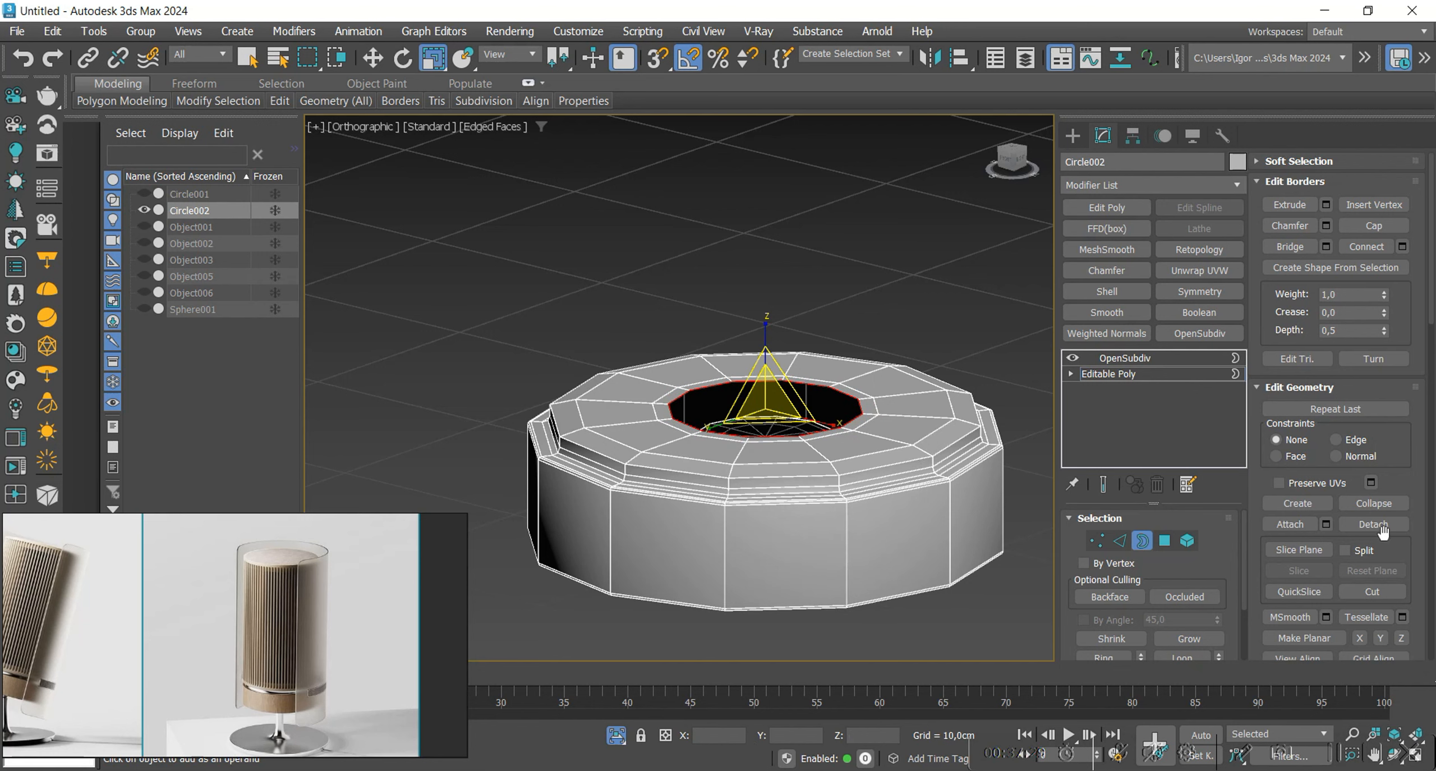
click(1368, 503)
click(1121, 377)
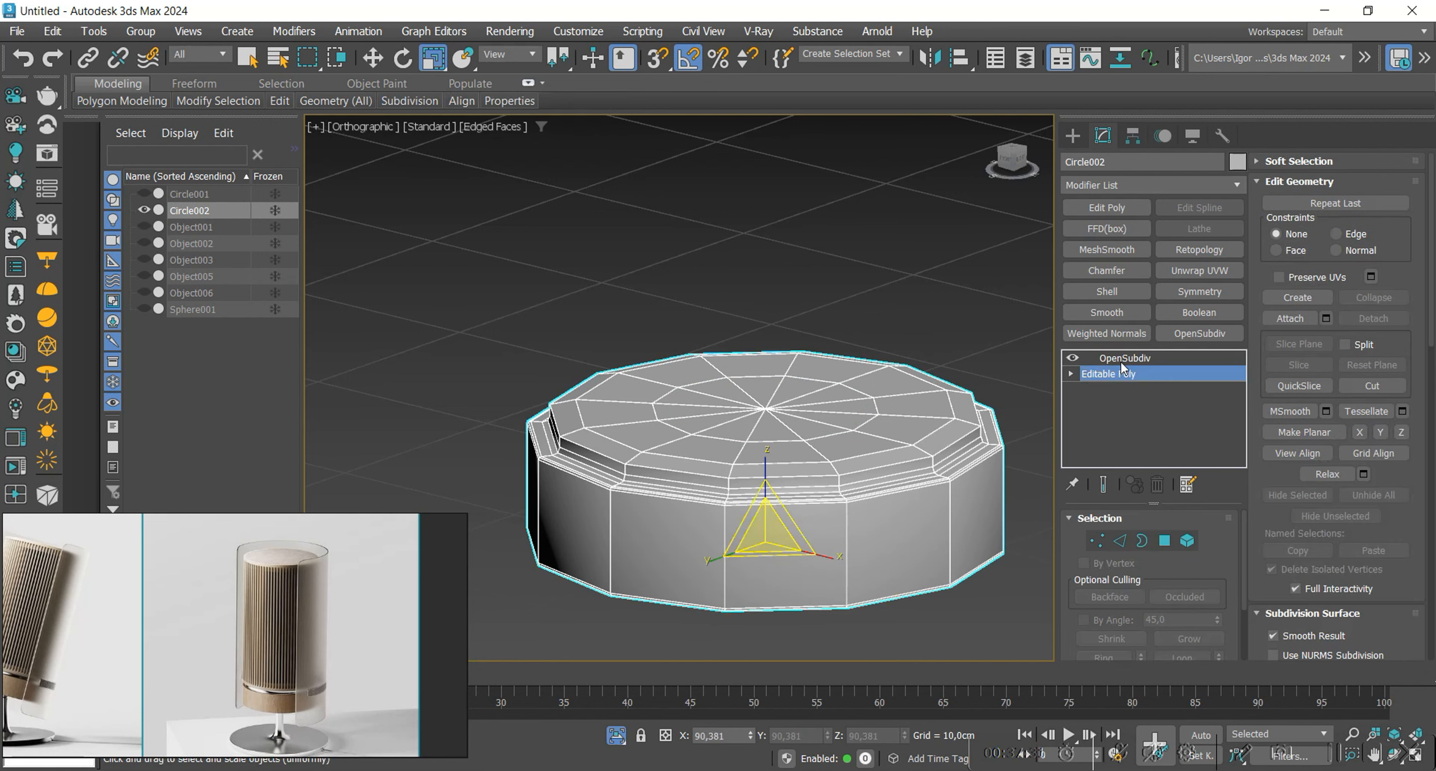
Turn off the holder's OpenSubdiv display and detach the ring of polygons on its top face as a separate object.
click(1071, 359)
click(681, 522)
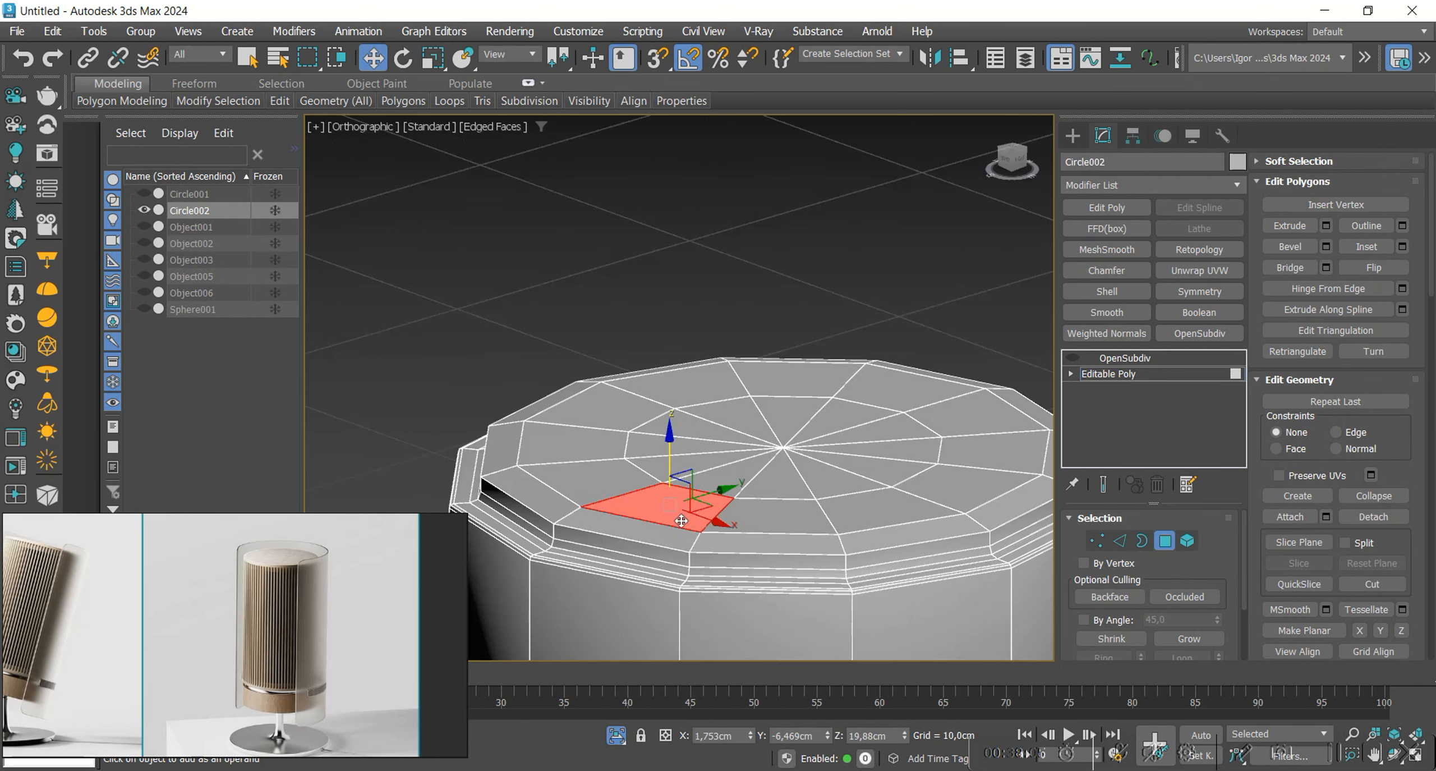
shift+click(620, 481)
middle_drag(665, 494, 651, 477)
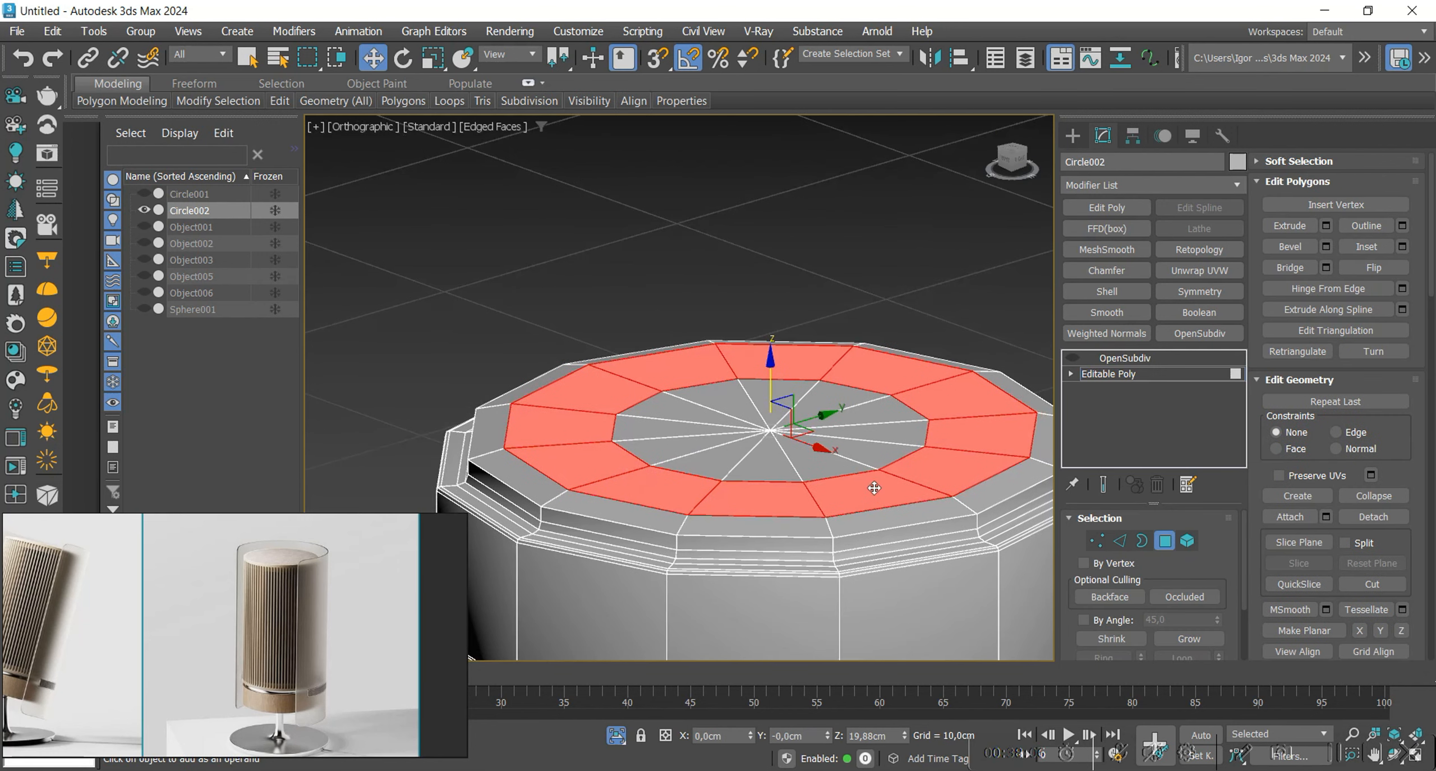
click(1373, 516)
click(785, 401)
click(1108, 373)
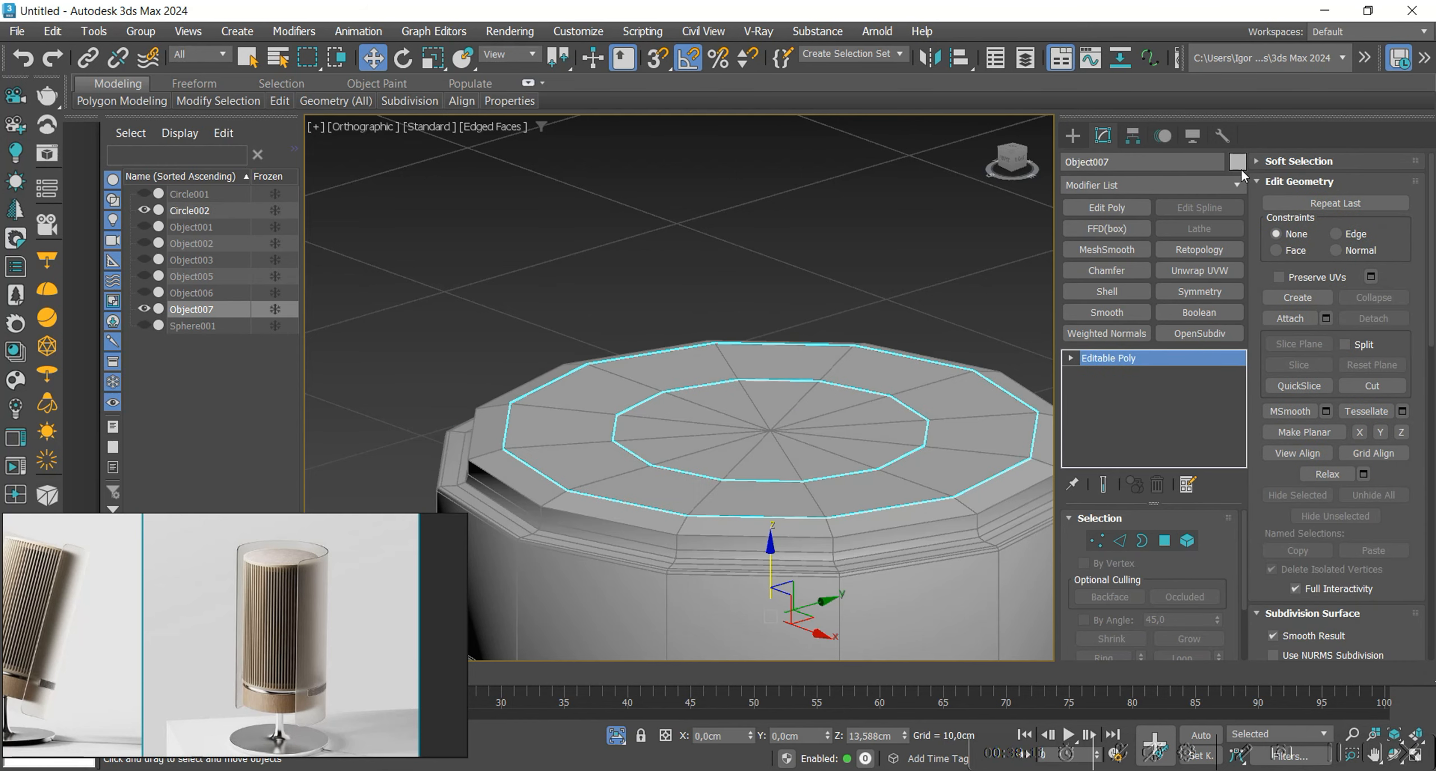
Give the detached ring a dark gray object color and thicken it upward with a Shell modifier, Outer Amount 35 cm.
click(1237, 162)
click(817, 491)
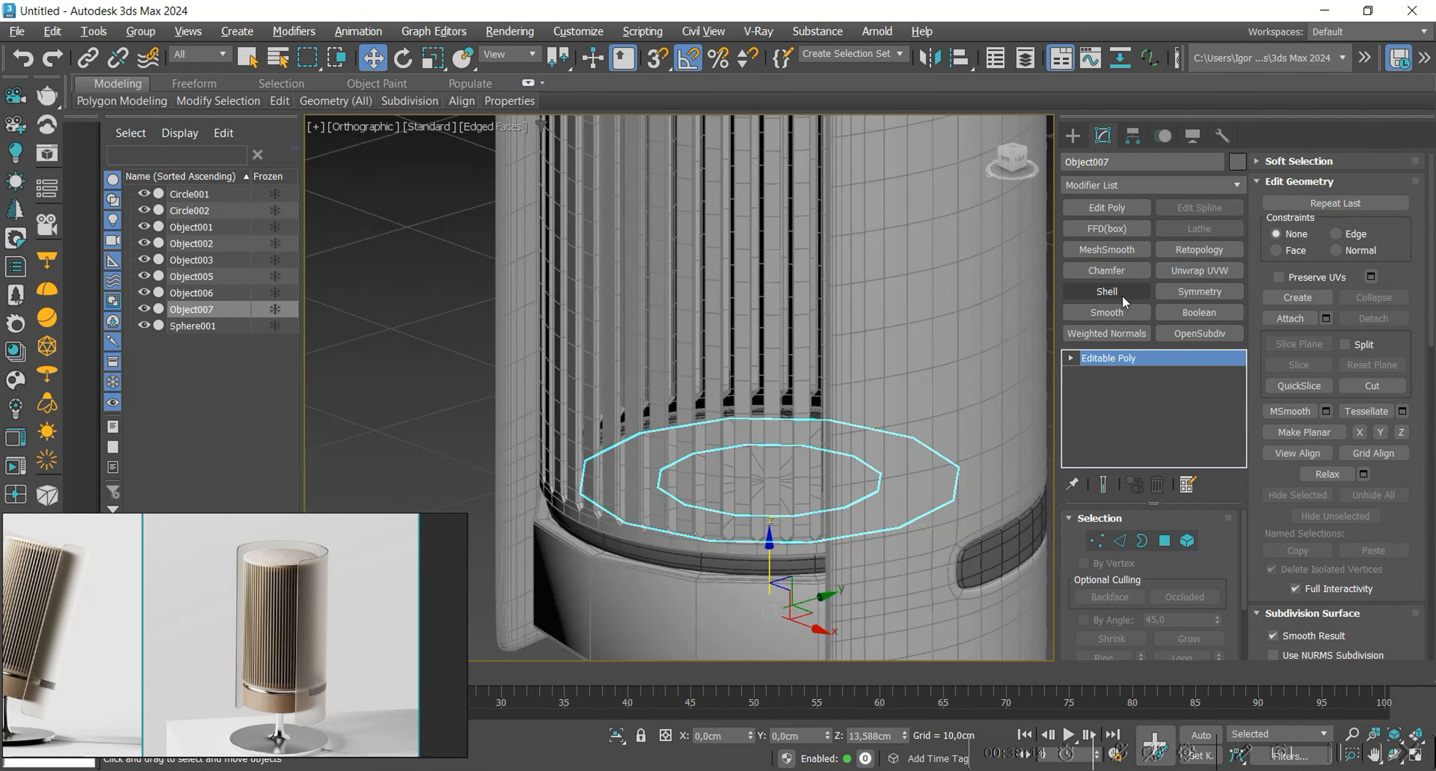
click(1106, 291)
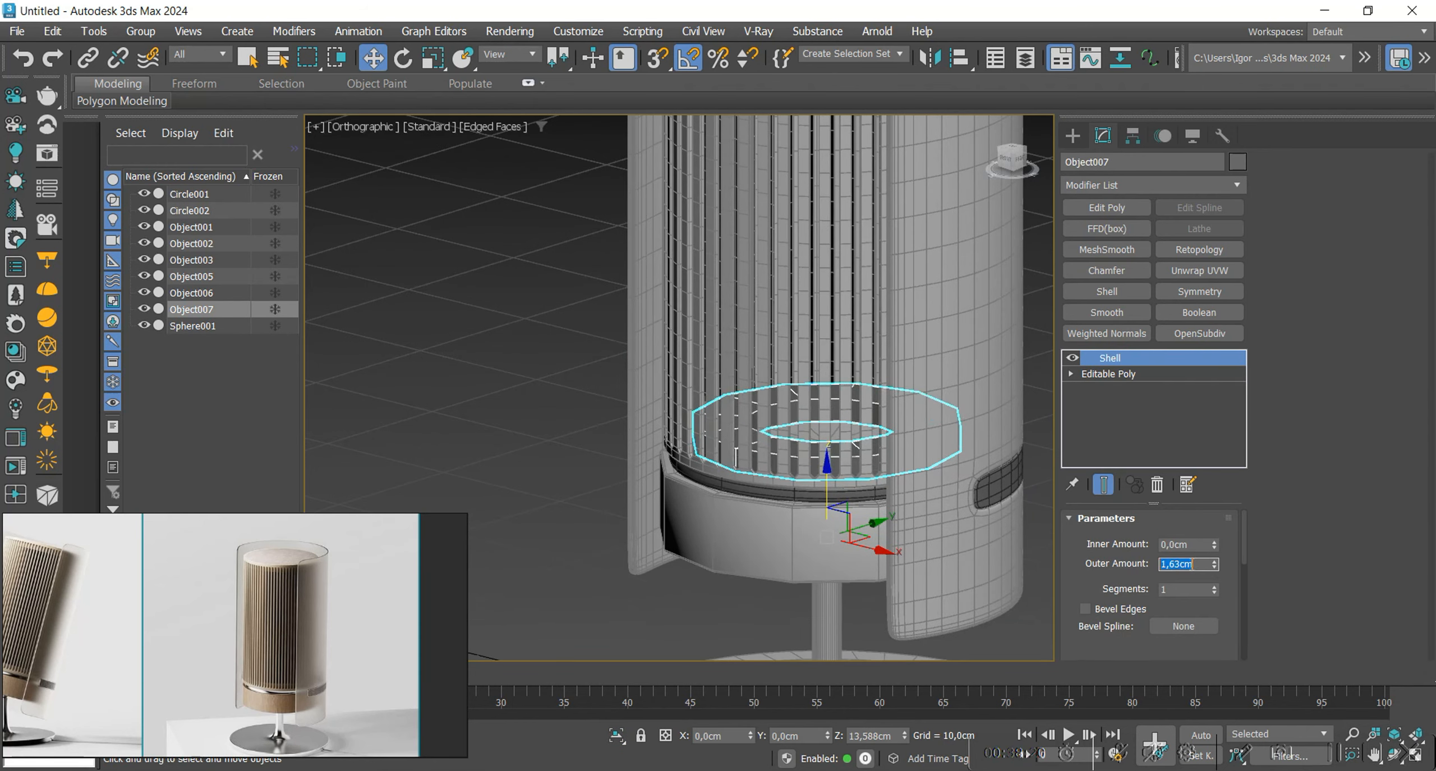
text(35)
key(Return)
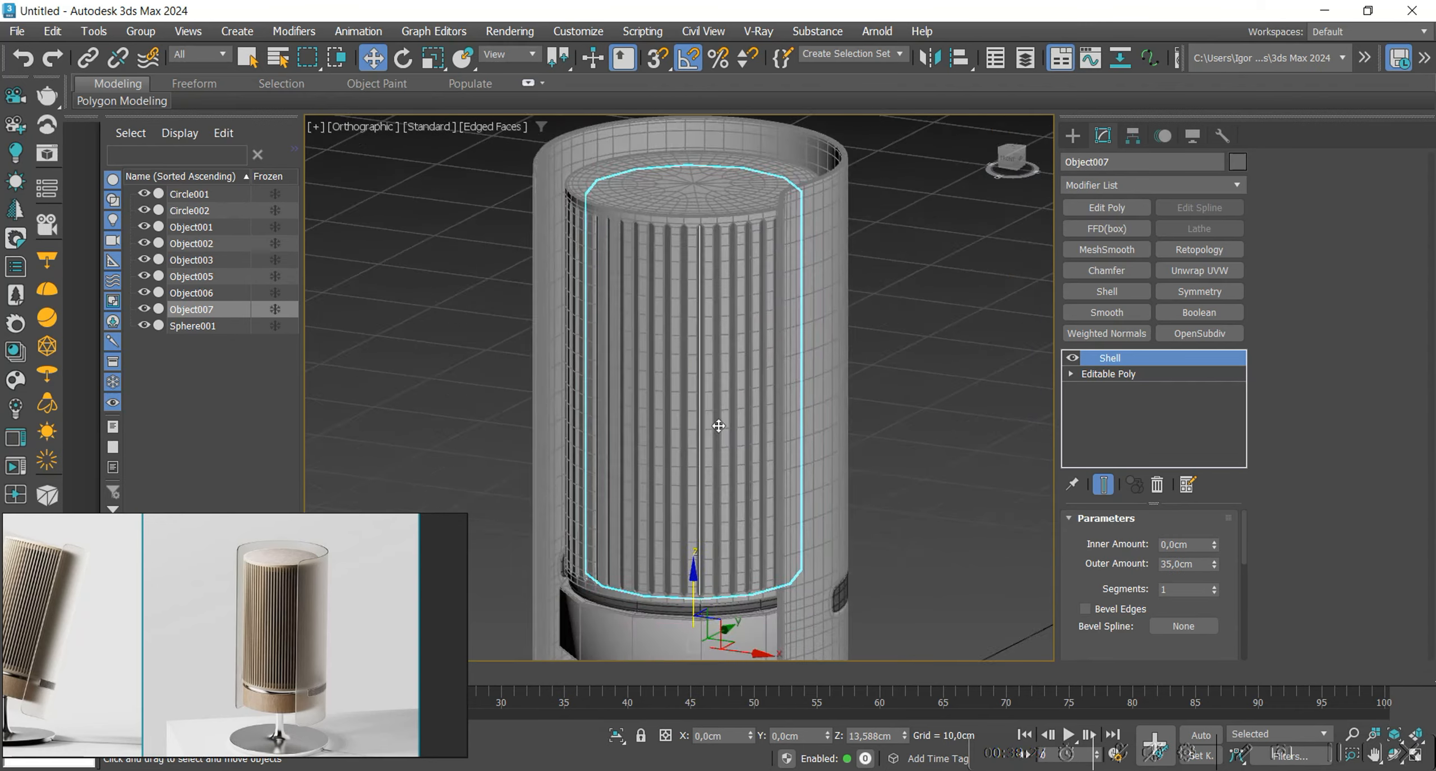
Isolate the inner tube, add Edit Poly, and chamfer the inner and outer edge loops at both ends by a small amount.
key(alt+q)
click(1106, 207)
key(2)
double_click(746, 255)
ctrl+double_click(721, 236)
alt+middle_drag(746, 426, 751, 314)
ctrl+double_click(758, 533)
key(ctrl+shift+c)
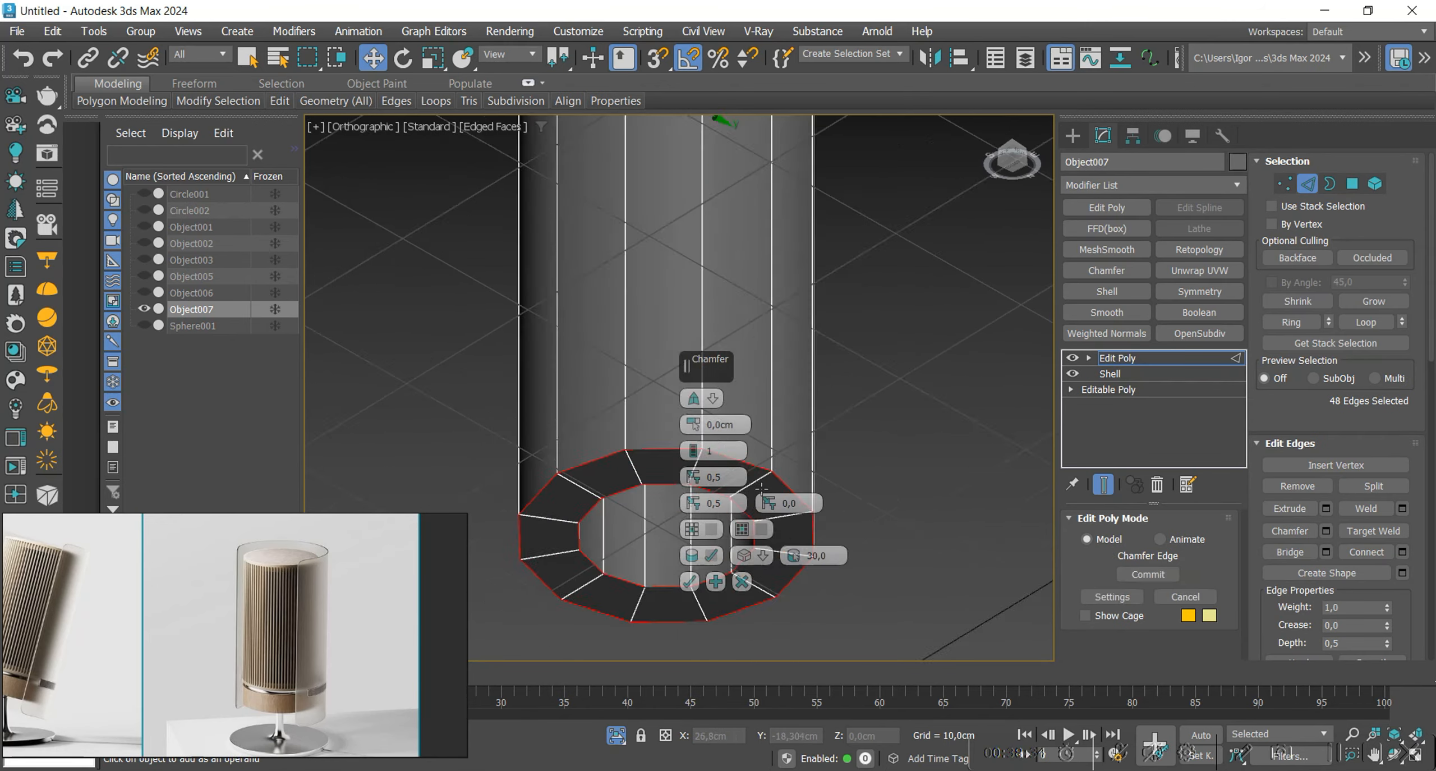
scroll(709, 514, up, 2)
drag(693, 424, 693, 415)
click(689, 581)
Add OpenSubdiv and Weighted Normals modifiers to the inner tube, and show all lamp parts again.
scroll(701, 449, down, 4)
alt+middle_drag(729, 426, 732, 499)
key(2)
click(1183, 336)
key(F4)
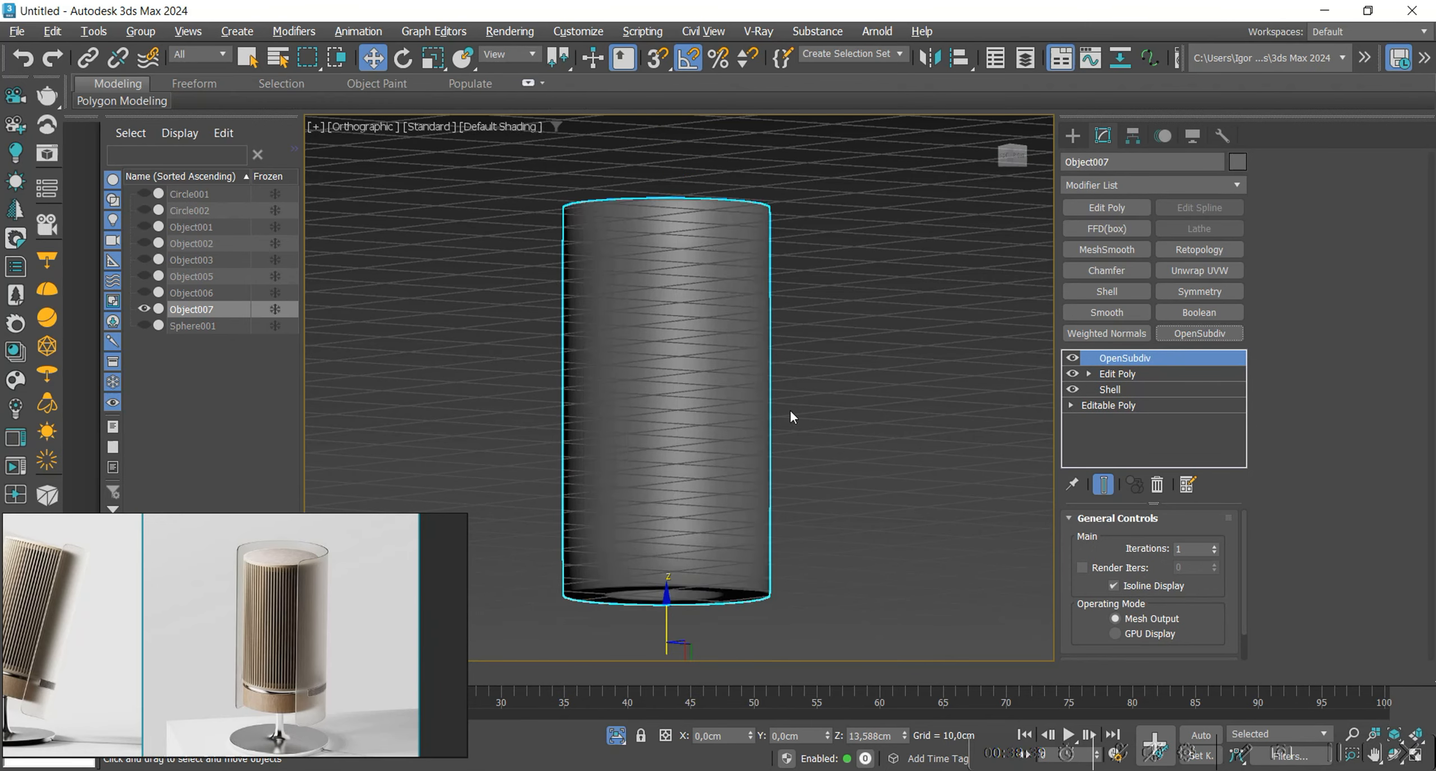
alt+middle_drag(790, 411, 840, 484)
click(1097, 333)
key(alt+q)
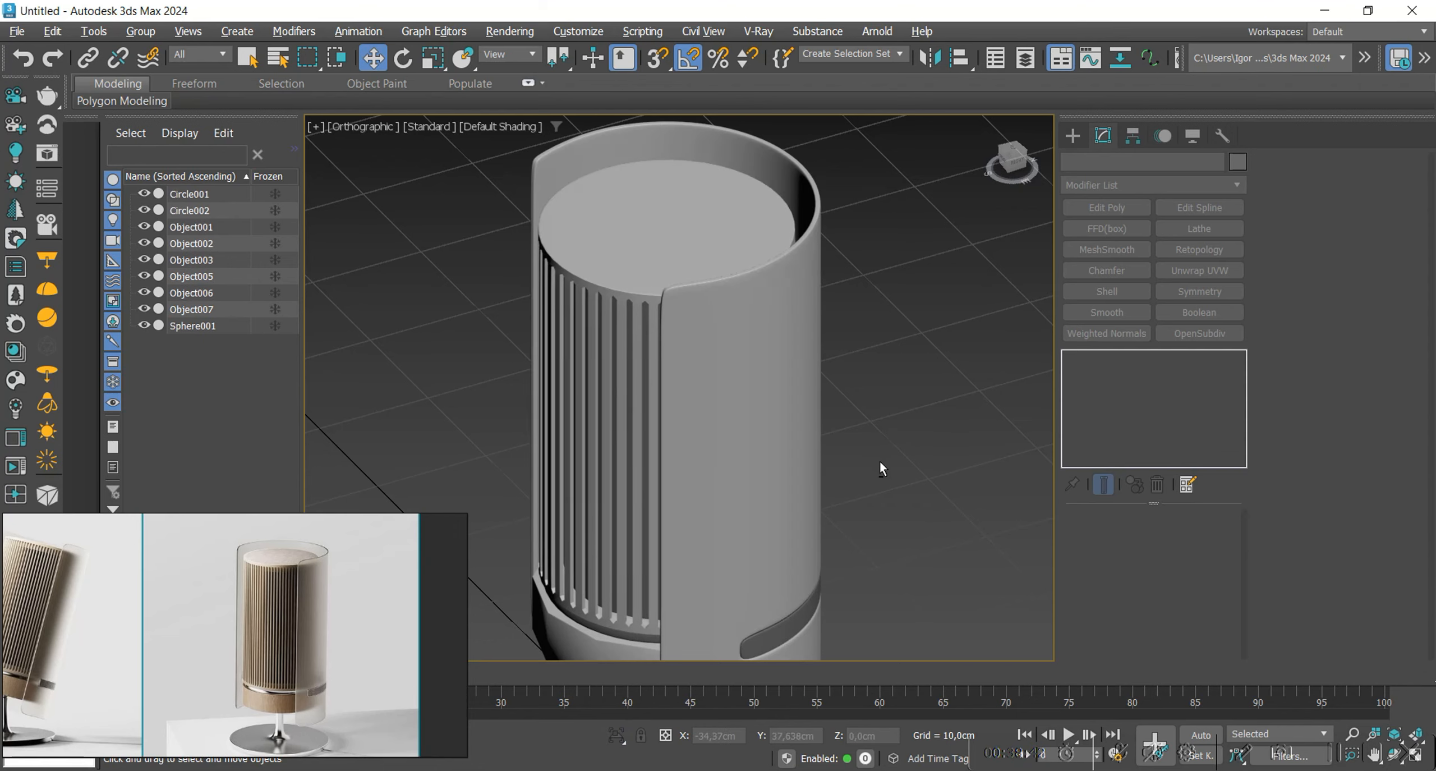
Turn the holder's OpenSubdiv smoothing back on, check the slatted shade's modifiers, and view the whole lamp in perspective.
scroll(886, 454, up, 3)
click(751, 544)
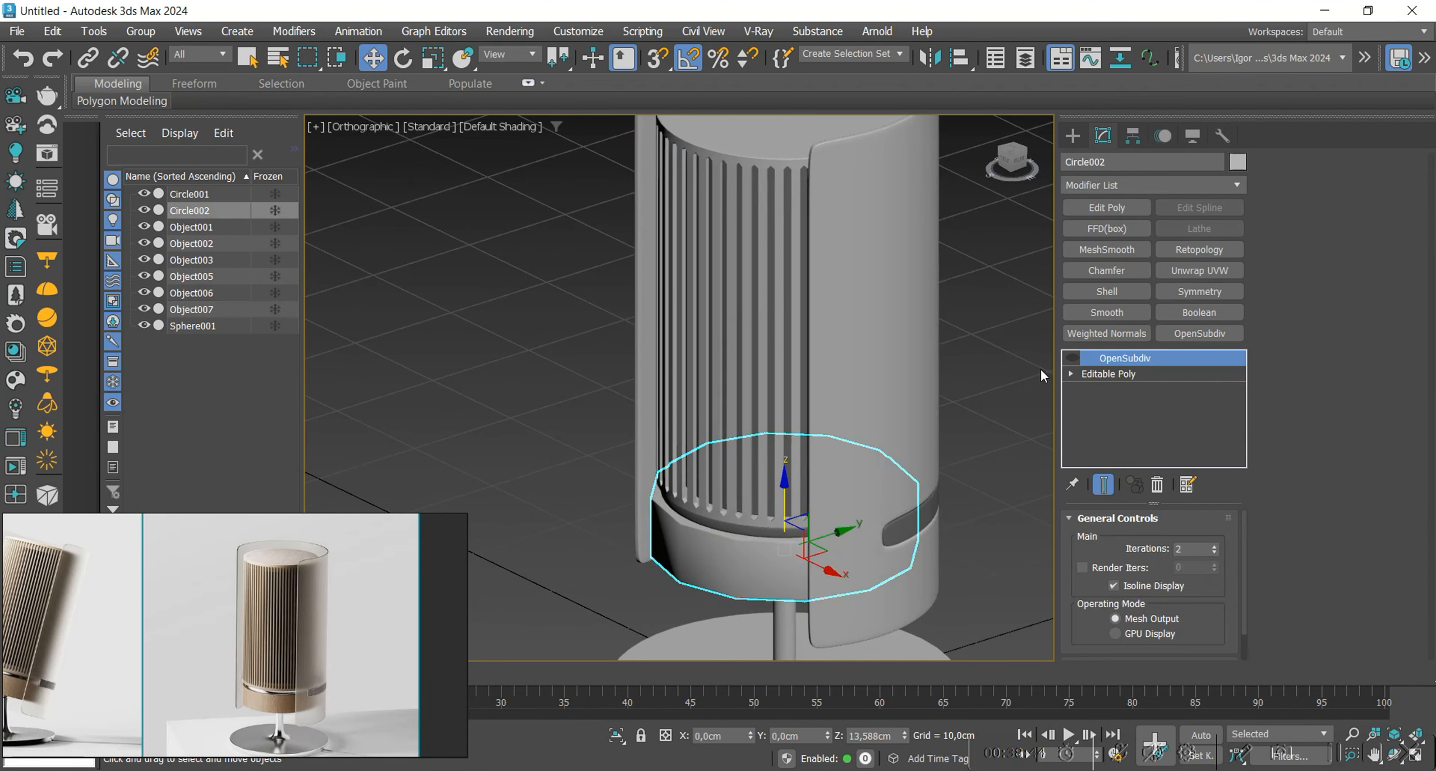
click(711, 417)
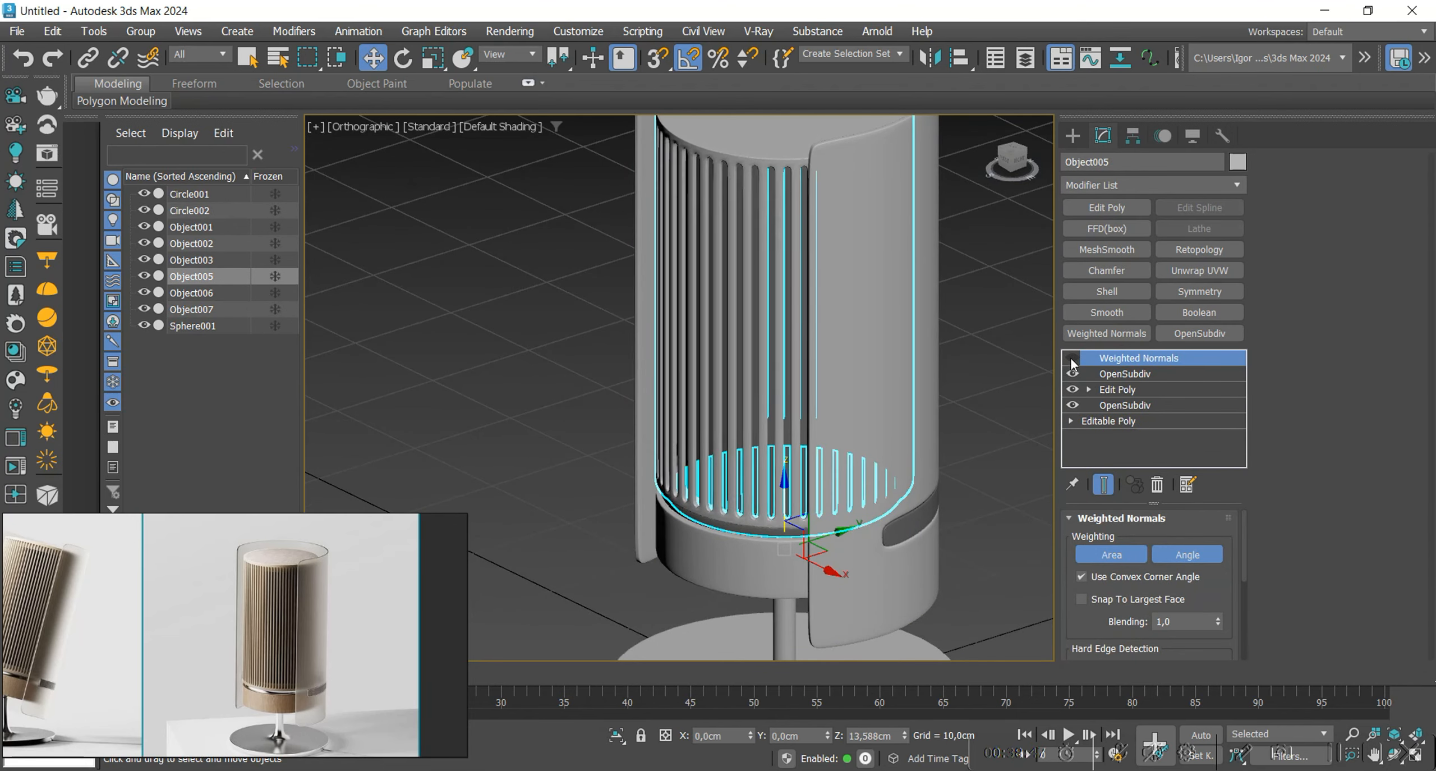
scroll(711, 418, down, 4)
click(890, 480)
key(p)
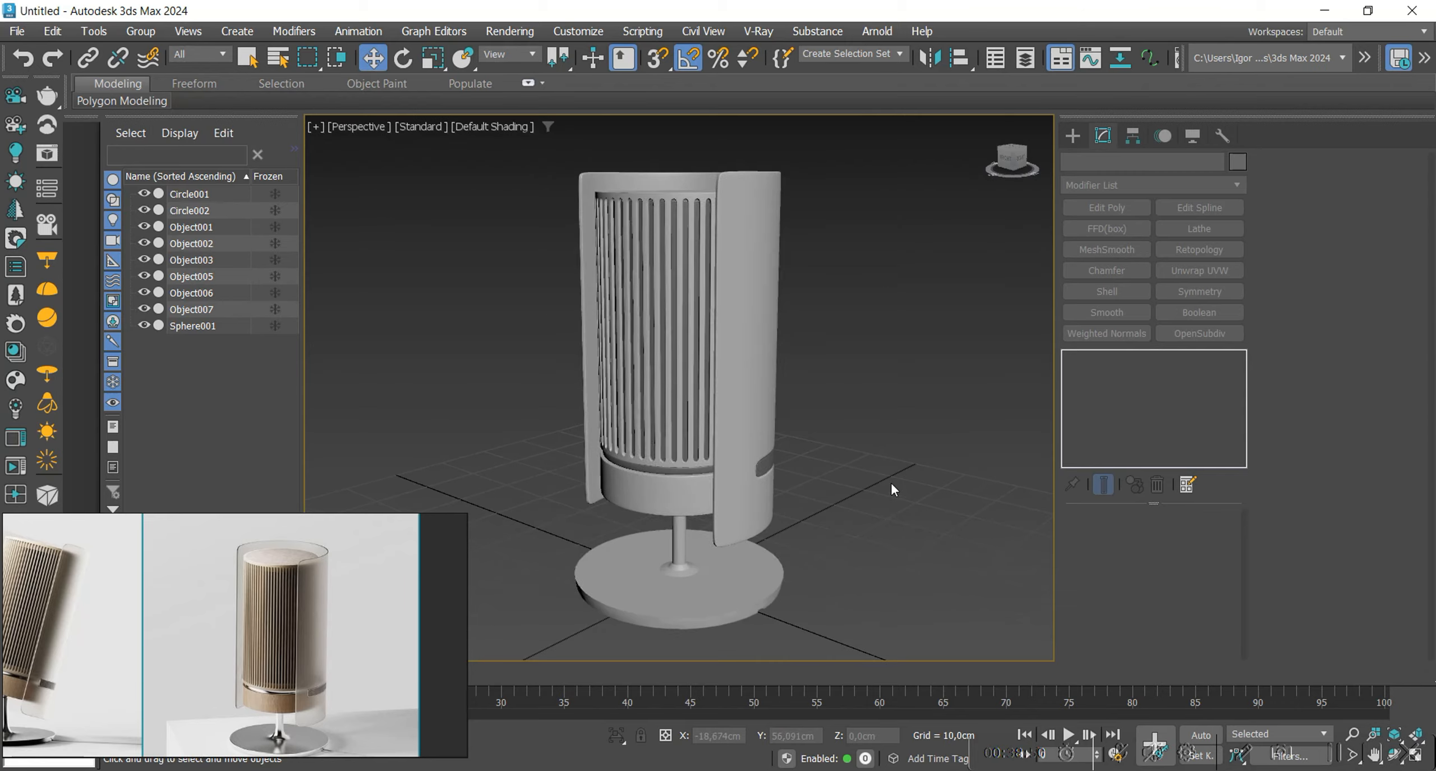
Isolate the lamp base and connect the stem's vertical edges with 2 segments.
scroll(840, 572, up, 2)
click(780, 553)
alt+middle_drag(840, 572, 769, 443)
key(F4)
scroll(869, 411, up, 3)
key(alt+q)
key(F4)
key(2)
scroll(844, 460, up, 3)
scroll(769, 442, up, 3)
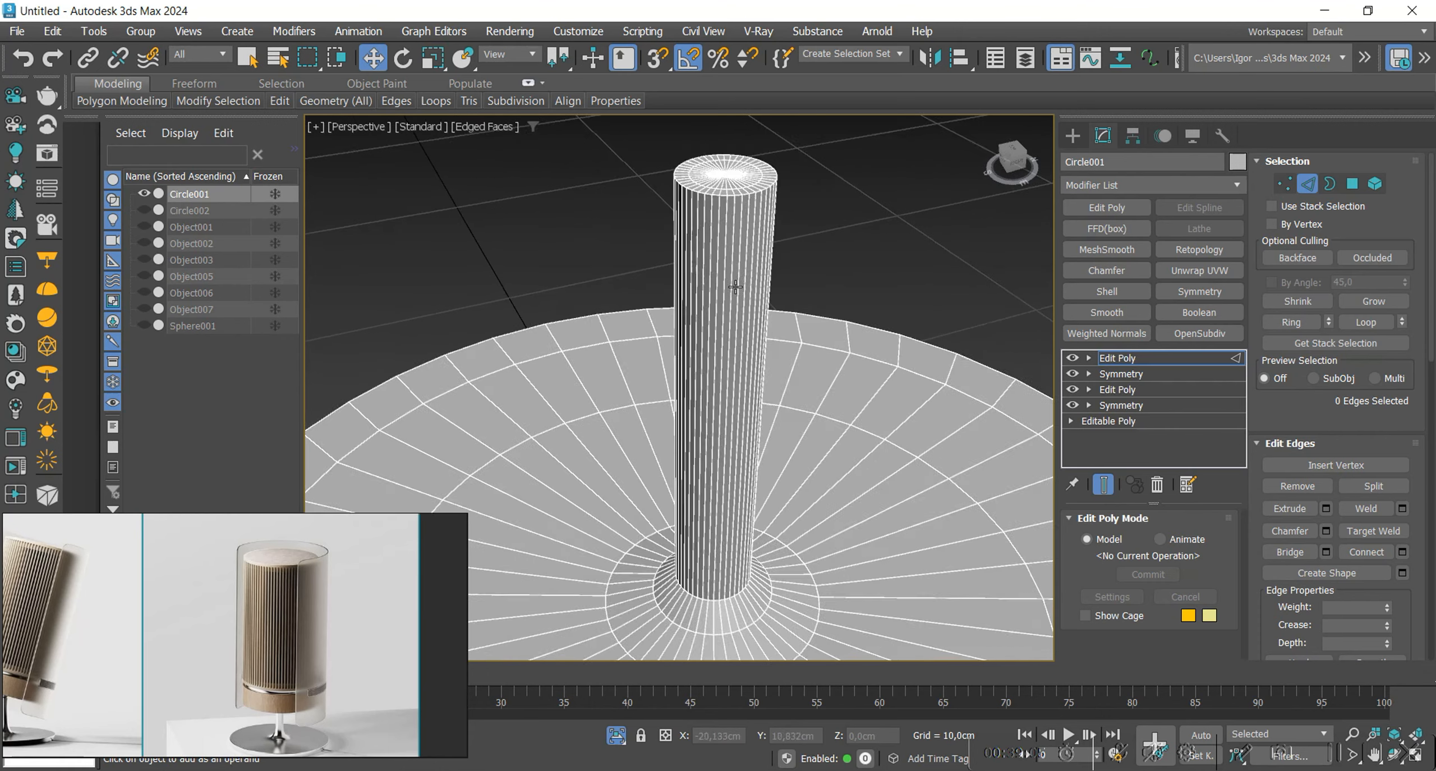
click(732, 335)
key(alt+r)
key(ctrl+shift+e)
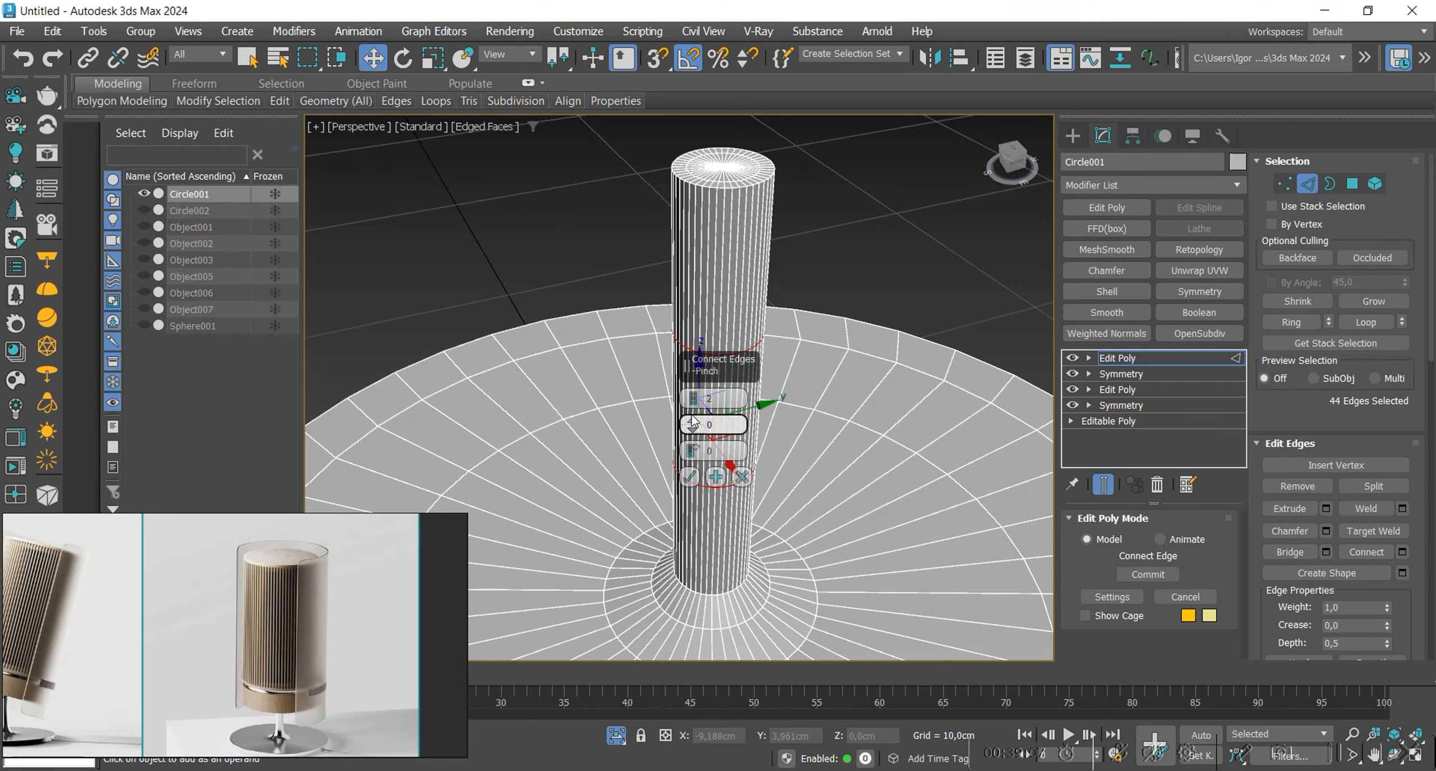
click(691, 478)
key(2)
Examine the stem's flared foot and select the edge loop around it.
key(F4)
scroll(711, 392, down, 5)
alt+middle_drag(734, 417, 718, 520)
key(F4)
scroll(717, 520, up, 6)
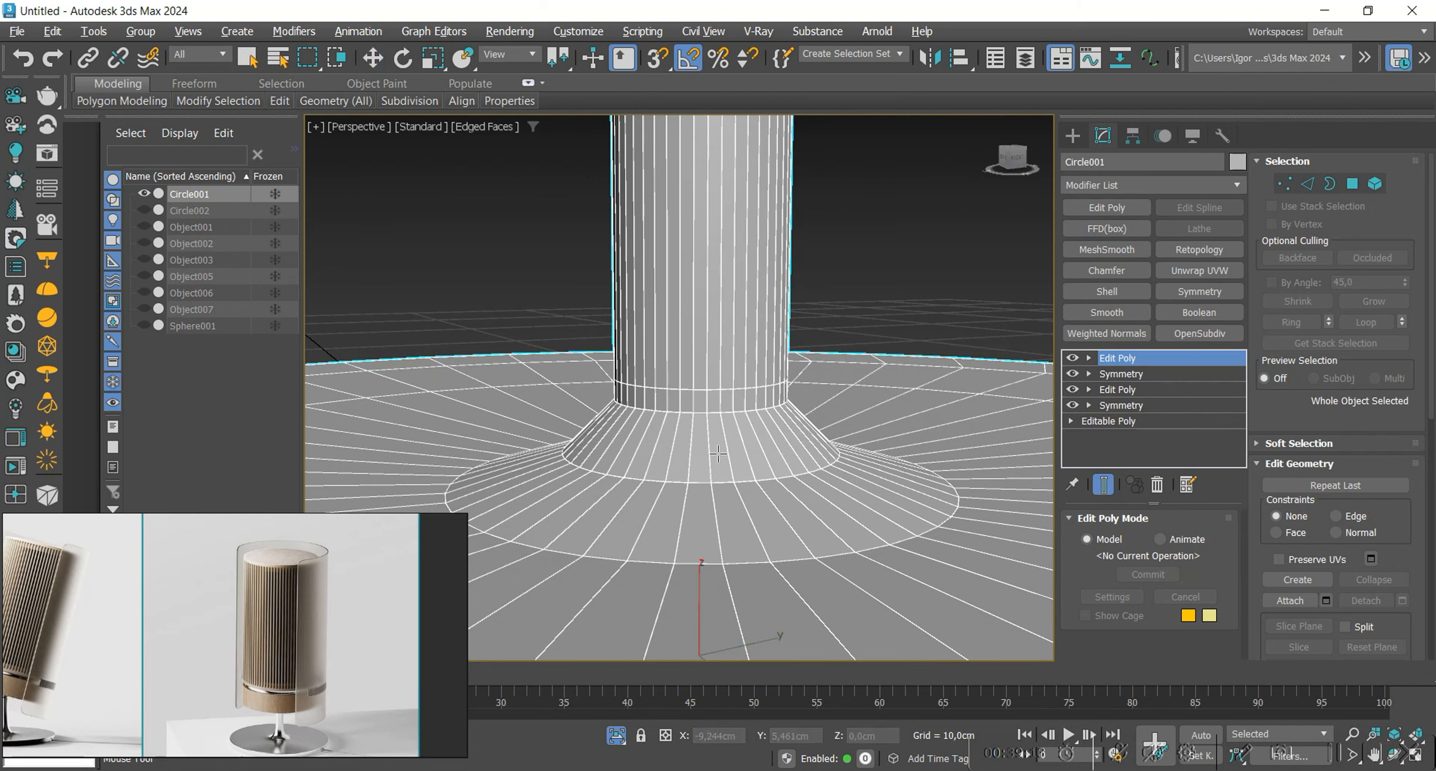
key(2)
scroll(705, 449, down, 8)
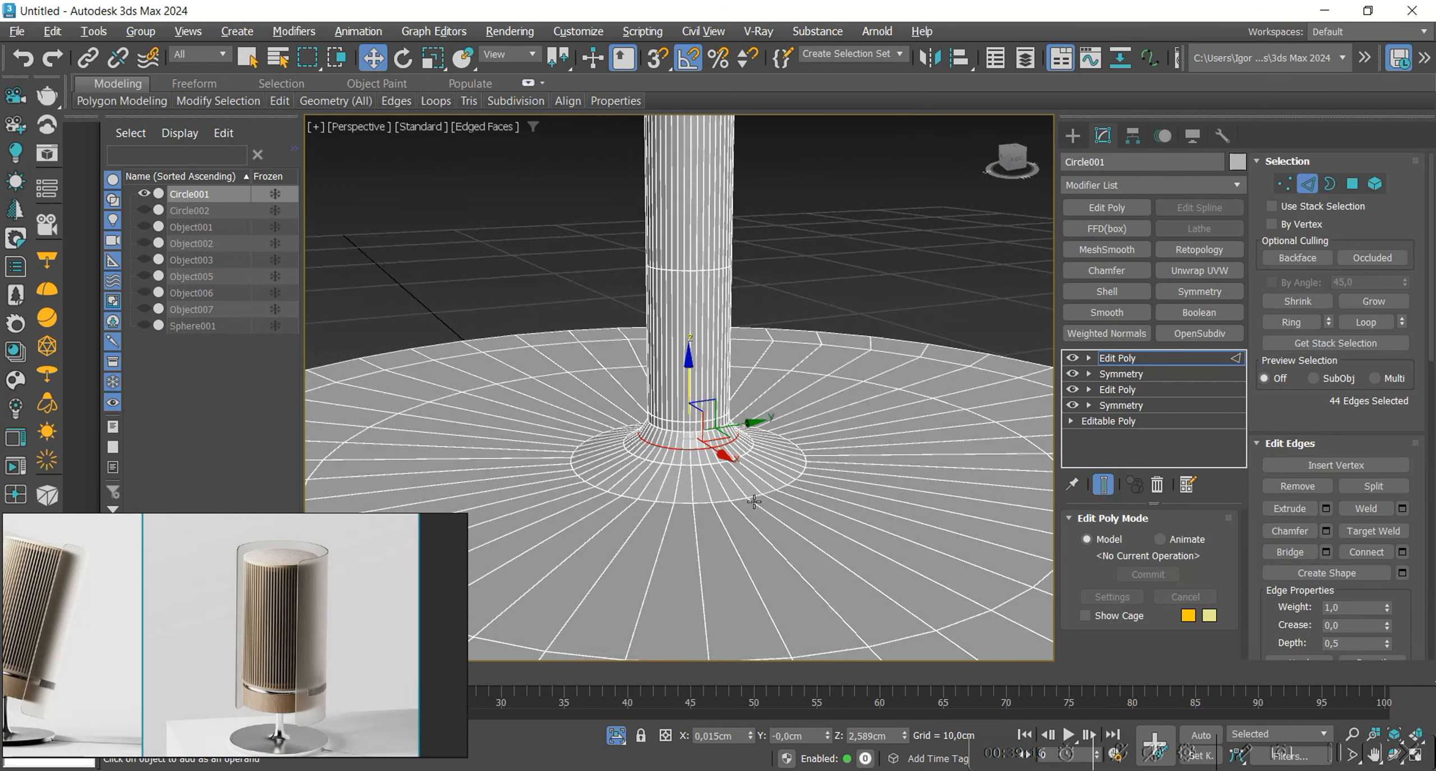
key(2)
scroll(795, 465, up, 8)
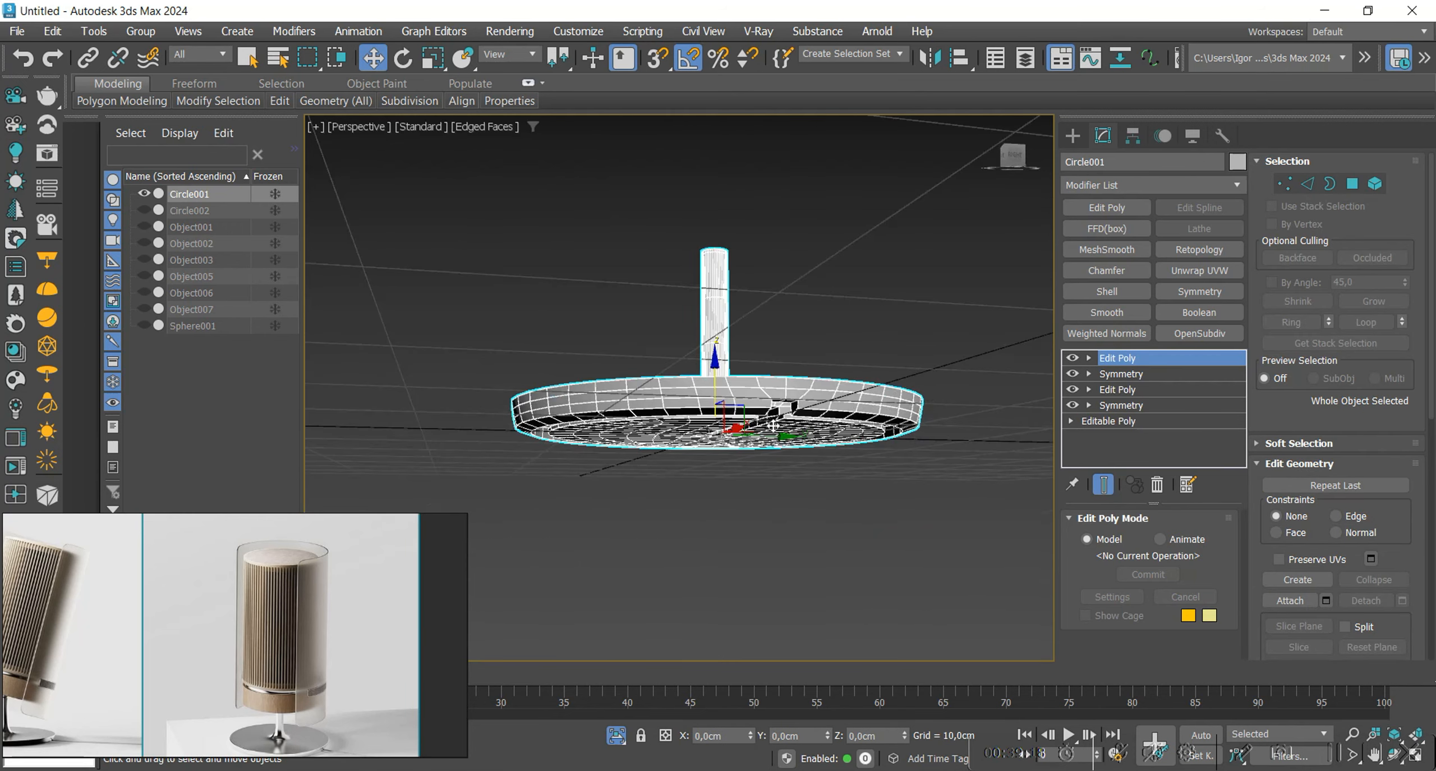
Chamfer the upper outer edge loop of the base disc by about 0.249 cm.
key(2)
mouse_move(803, 466)
alt+middle_down()
mouse_move(811, 501)
mouse_move(811, 468)
alt+middle_up()
double_click(811, 433)
scroll(811, 450, up, 2)
key(ctrl+shift+c)
scroll(860, 445, up, 2)
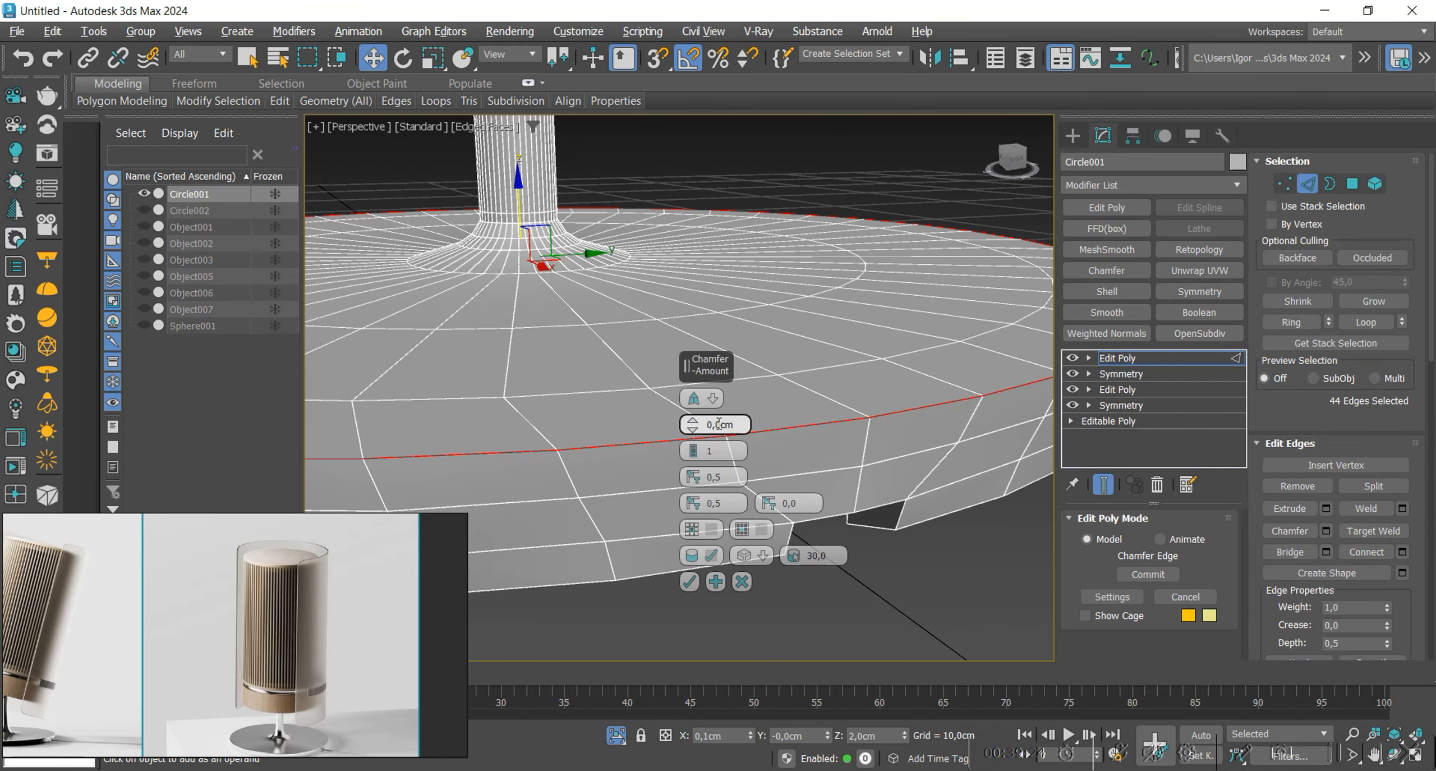
drag(693, 425, 685, 408)
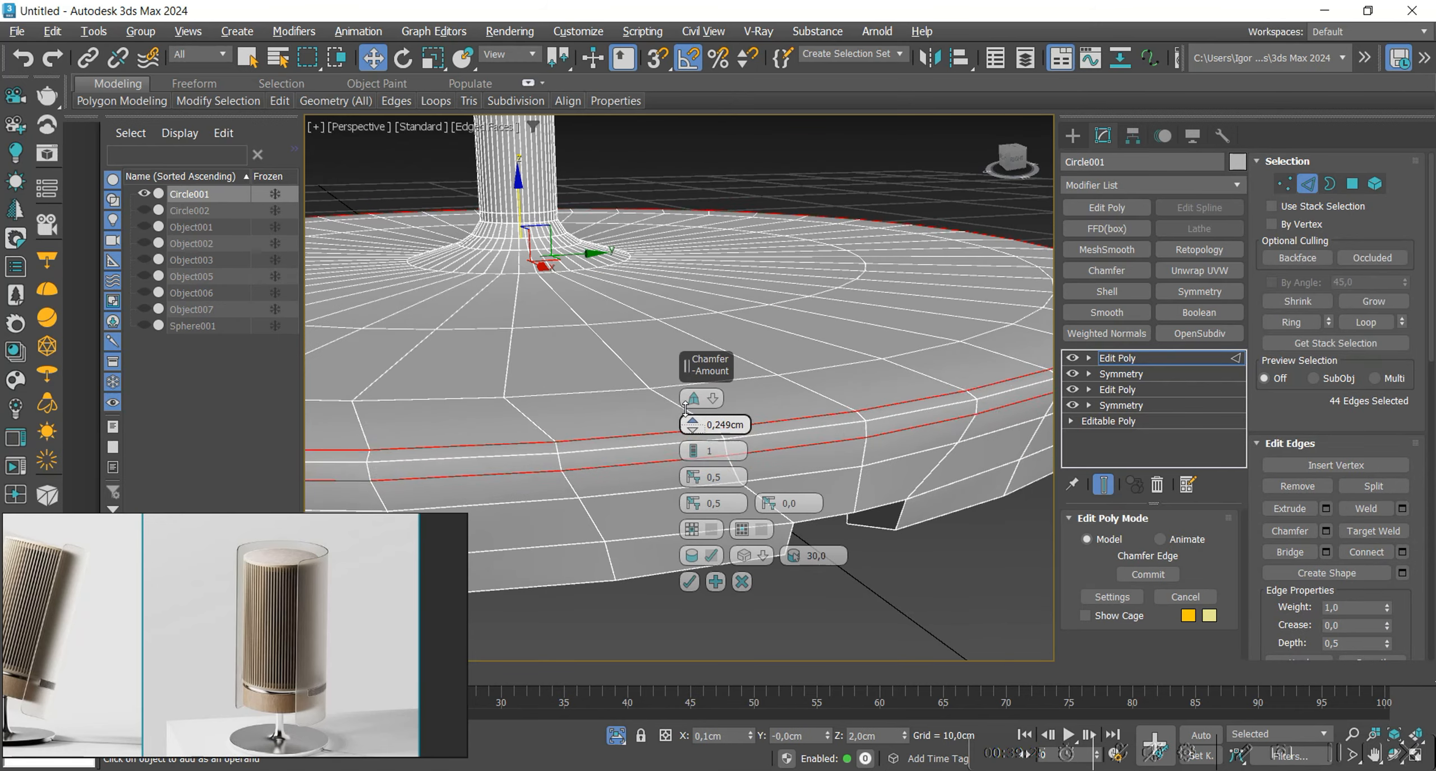
click(688, 582)
Select the edges along the cable groove and around the recess on the underside of the base.
scroll(729, 505, down, 4)
alt+middle_drag(729, 504, 662, 445)
key(F4)
scroll(776, 466, up, 3)
key(2)
key(F4)
scroll(809, 501, up, 2)
key(2)
scroll(803, 481, down, 4)
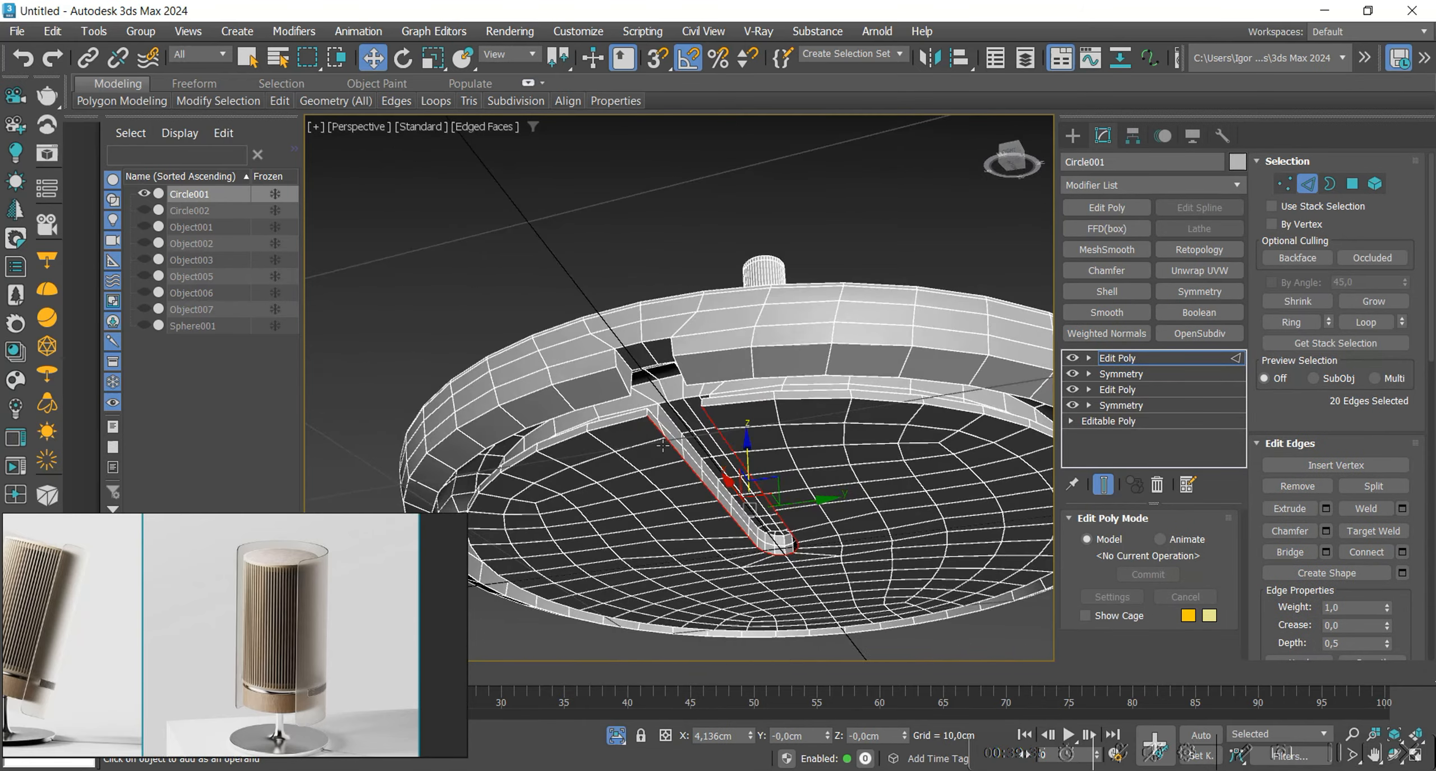
scroll(662, 445, up, 5)
ctrl+click(613, 399)
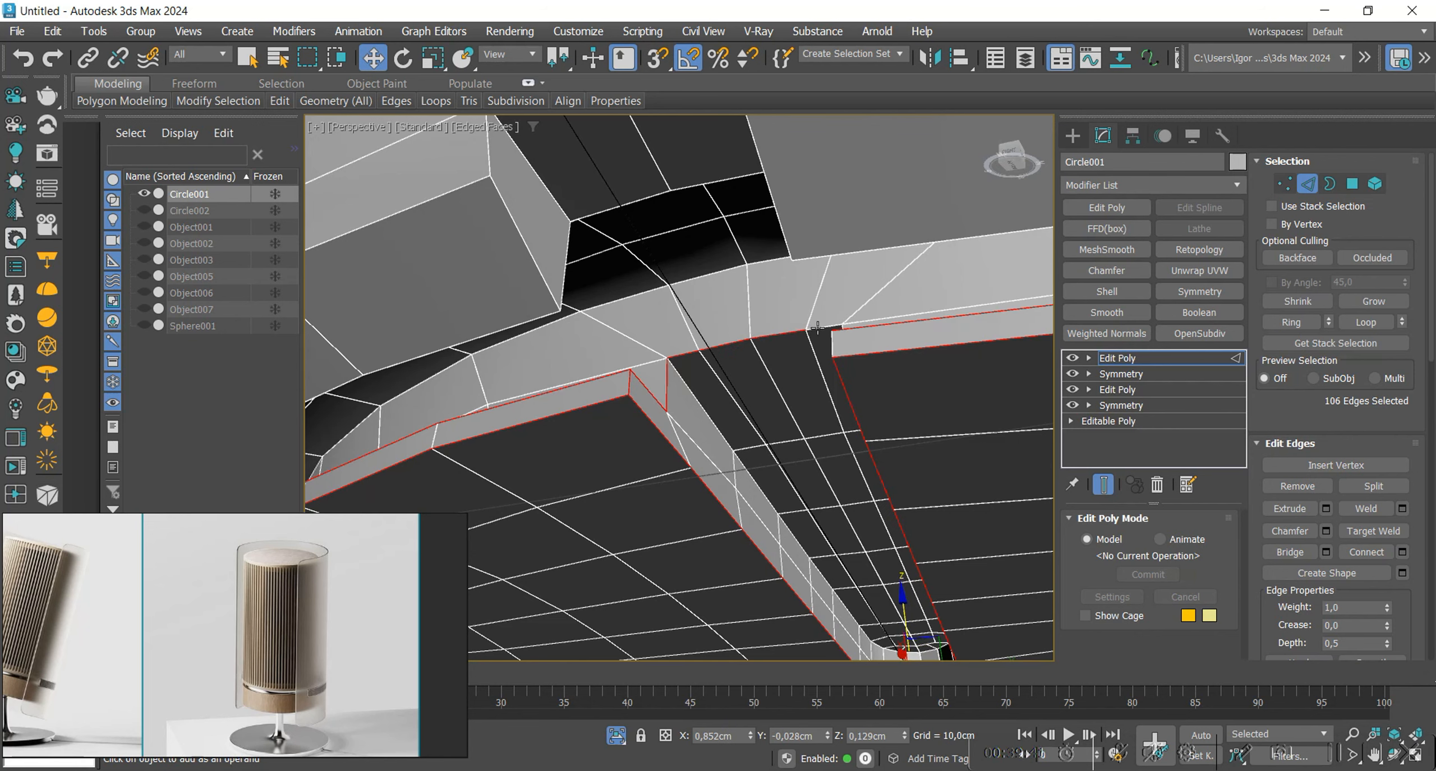
ctrl+click(834, 343)
Add the missing corner edges to the selection and chamfer the groove and recess edges by about 0.066 cm.
scroll(833, 343, down, 4)
alt+middle_drag(833, 342, 785, 388)
scroll(922, 395, up, 4)
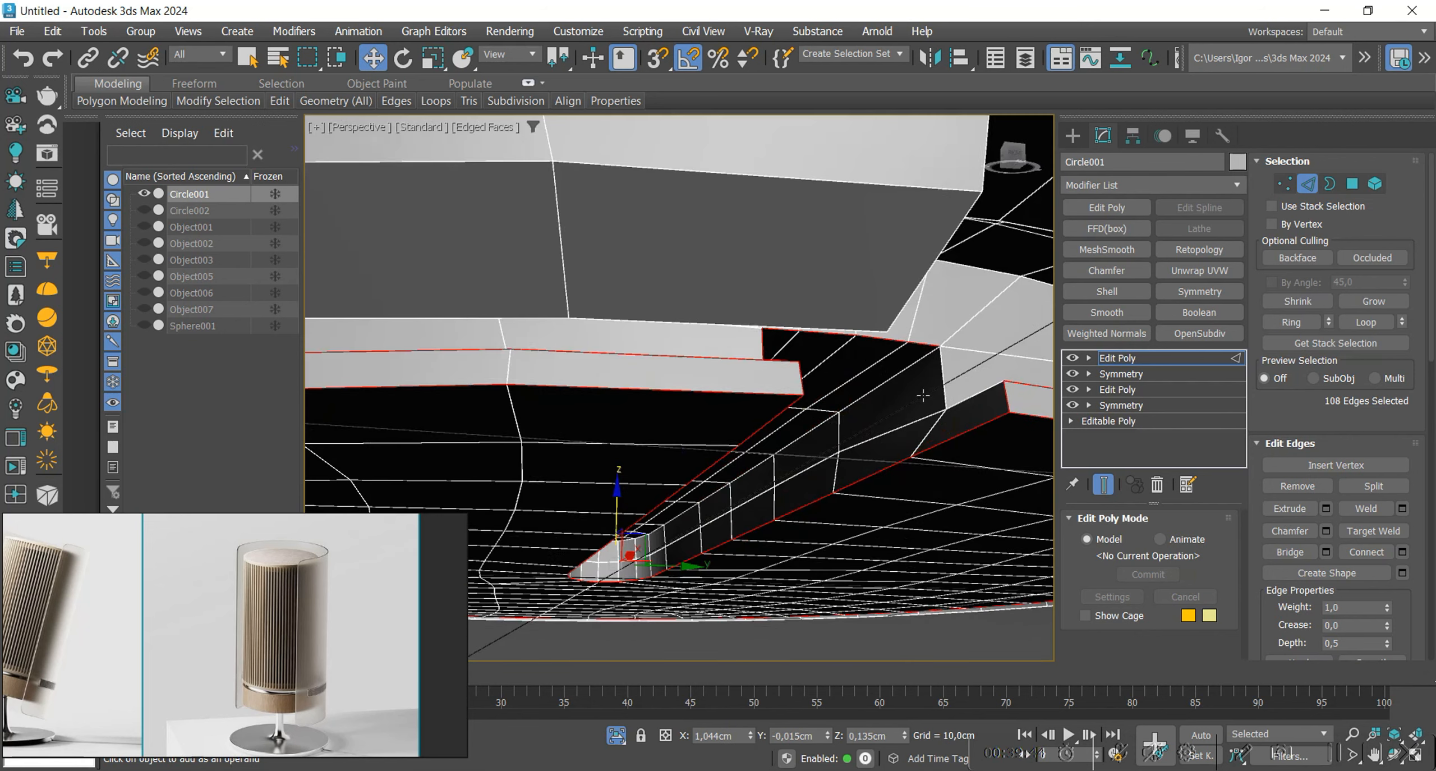
key(F4)
scroll(891, 405, down, 5)
alt+middle_drag(892, 405, 746, 474)
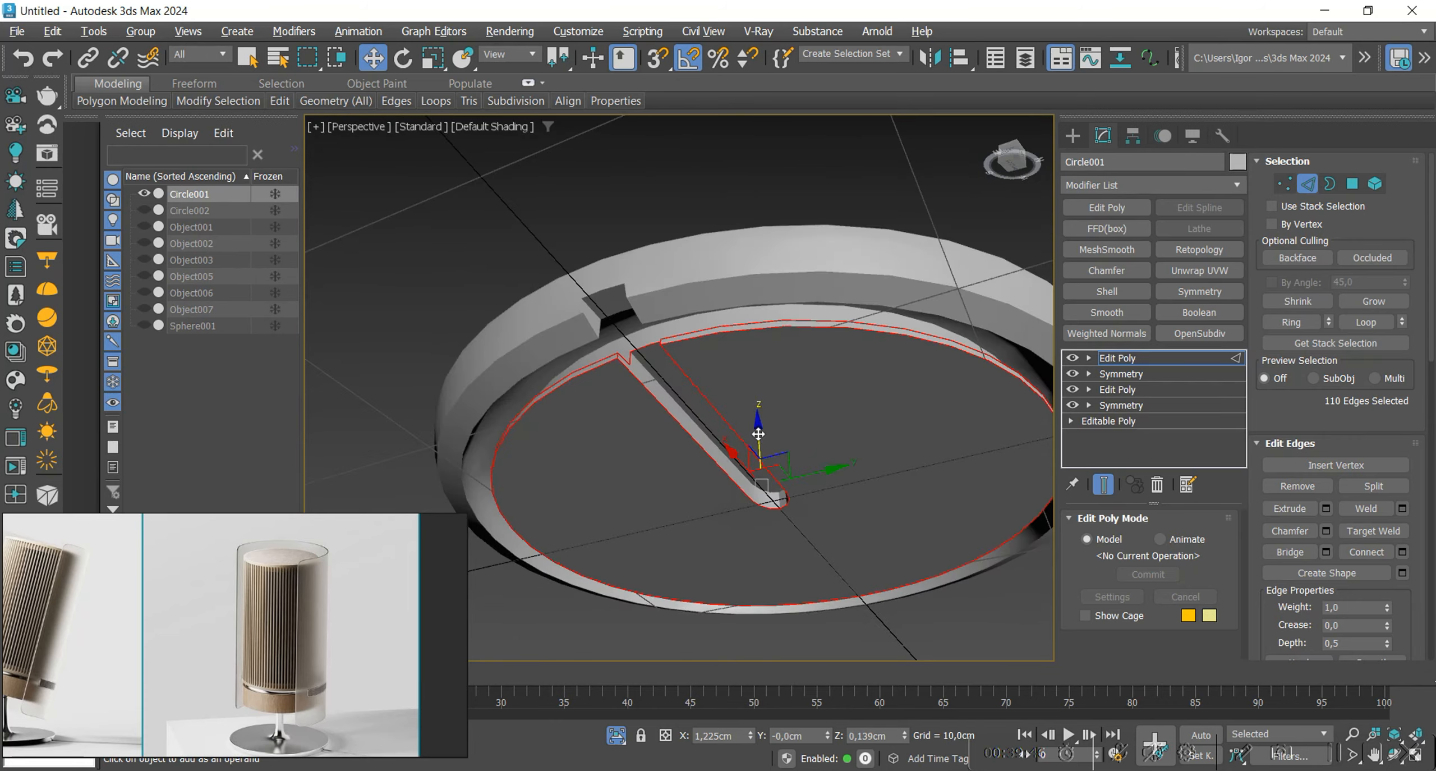
scroll(742, 470, up, 3)
key(F4)
scroll(729, 449, up, 5)
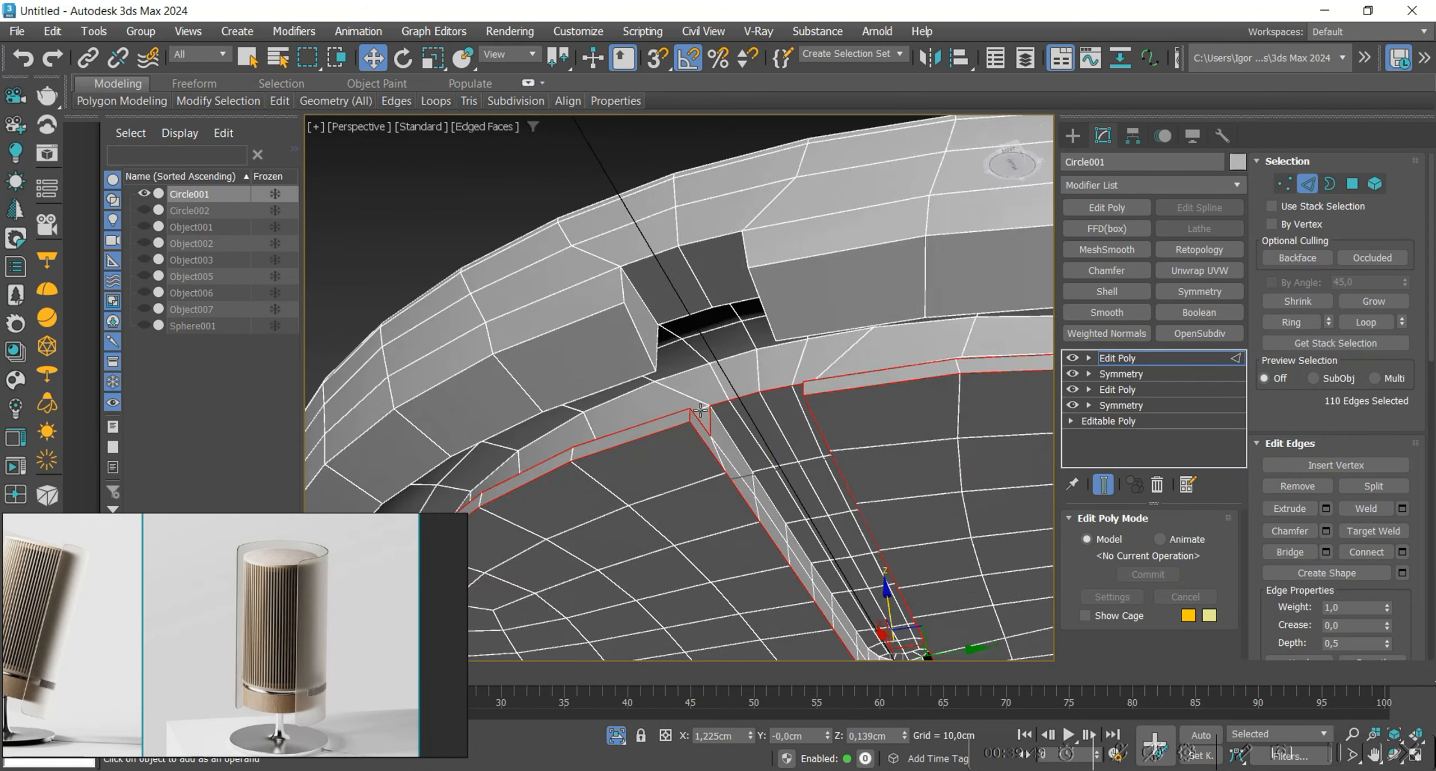
key(ctrl+shift+c)
scroll(897, 507, up, 2)
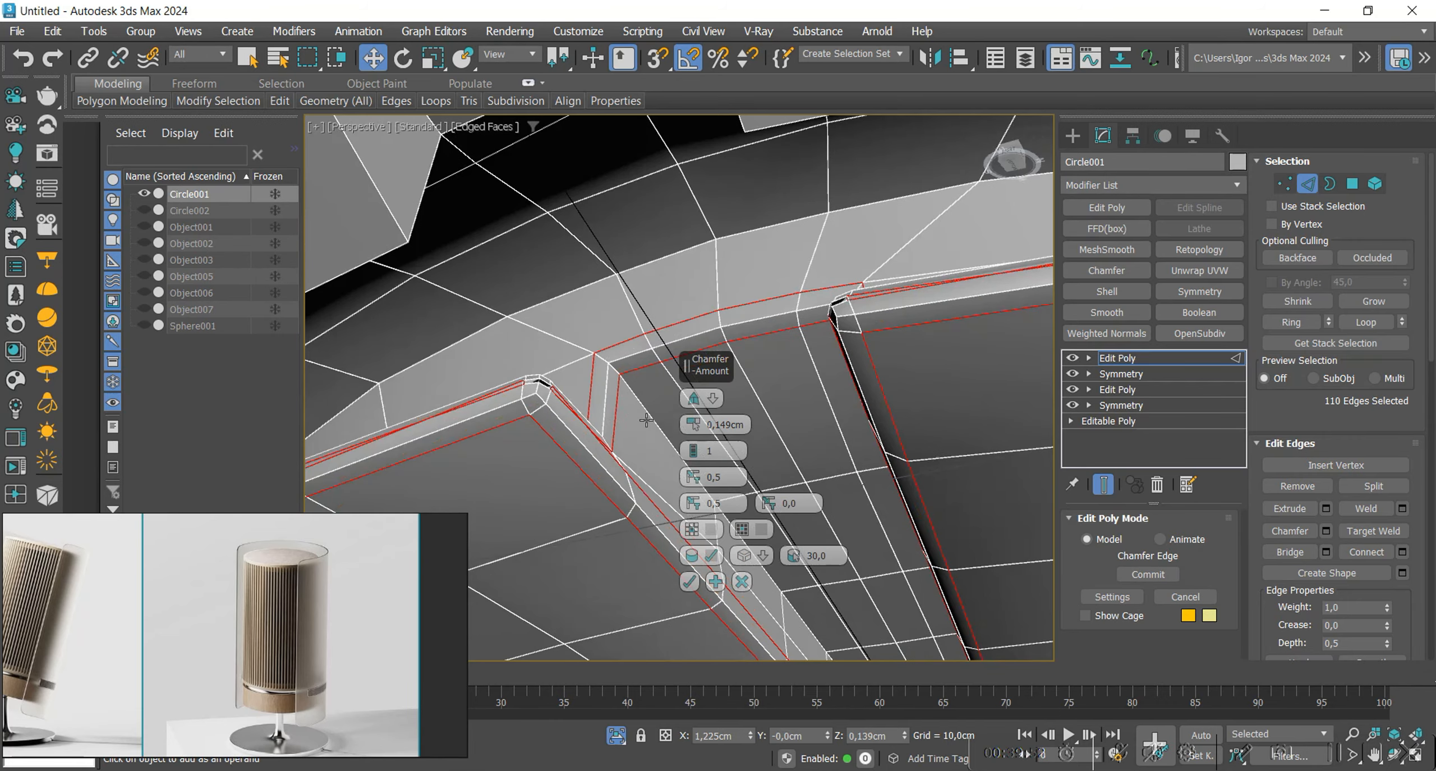
mouse_move(692, 425)
mouse_down()
mouse_move(690, 440)
mouse_move(684, 419)
mouse_up()
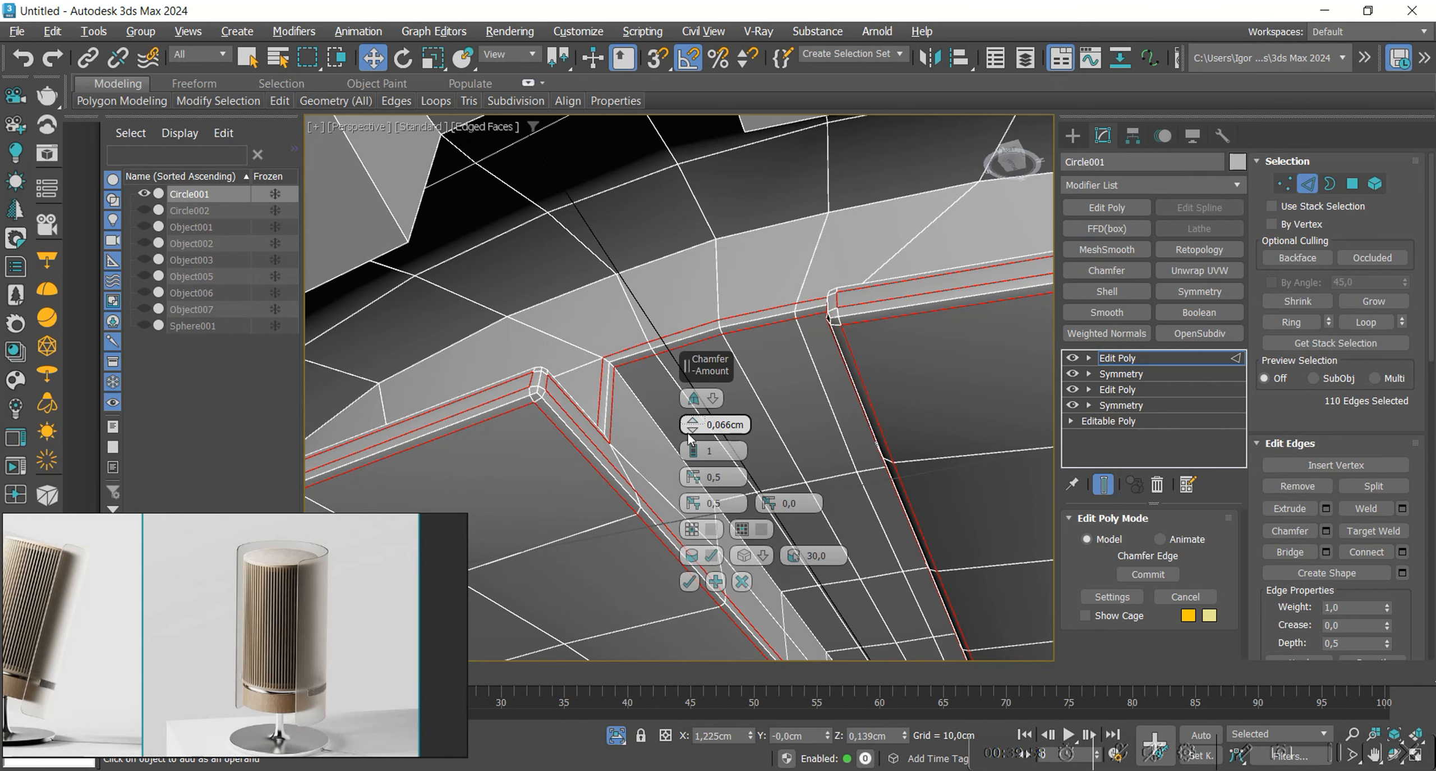
click(689, 581)
Select the edges outlining the cable notch in the base's side and the rim loops running into it.
key(2)
scroll(697, 486, down, 4)
alt+middle_drag(697, 486, 864, 415)
key(2)
scroll(867, 418, up, 5)
ctrl+click(867, 419)
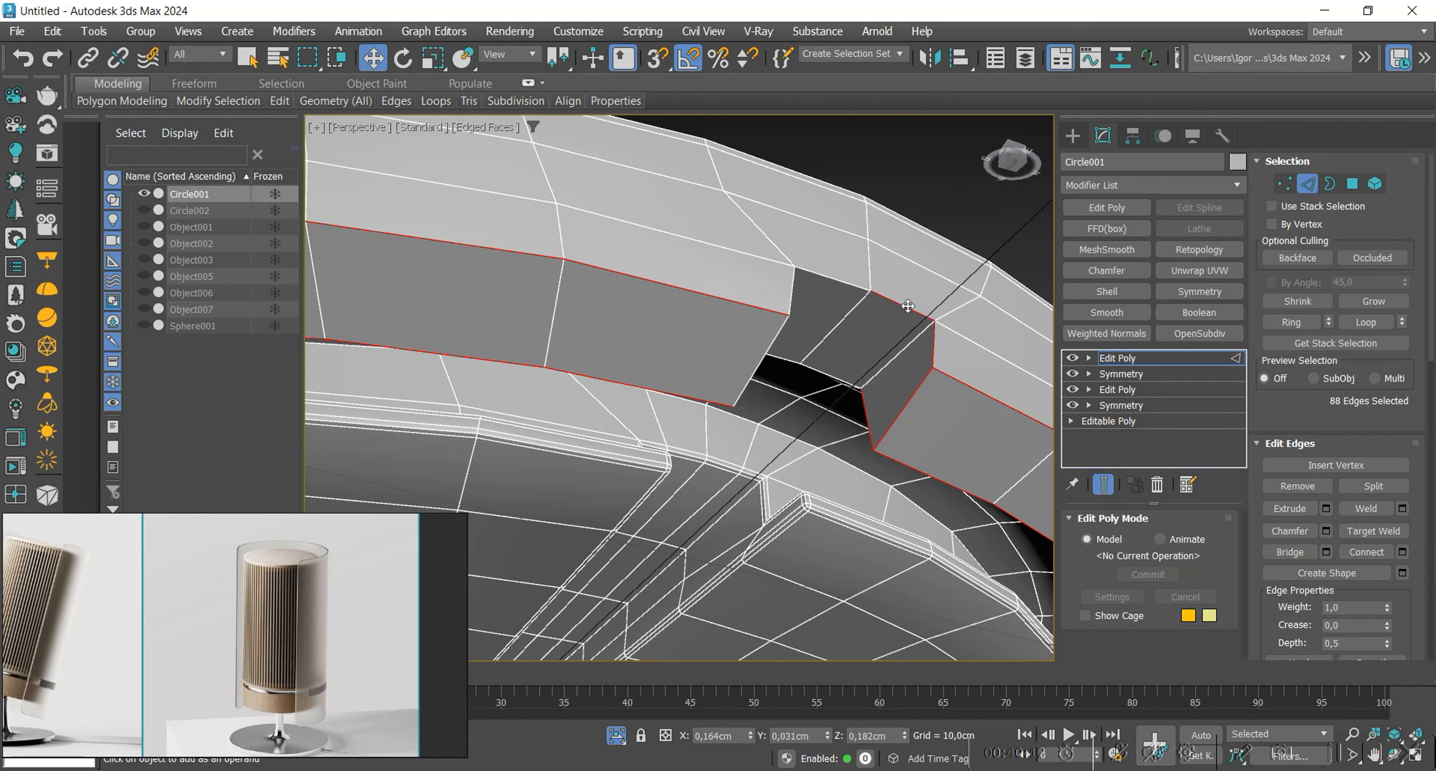
alt+middle_drag(830, 375, 551, 339)
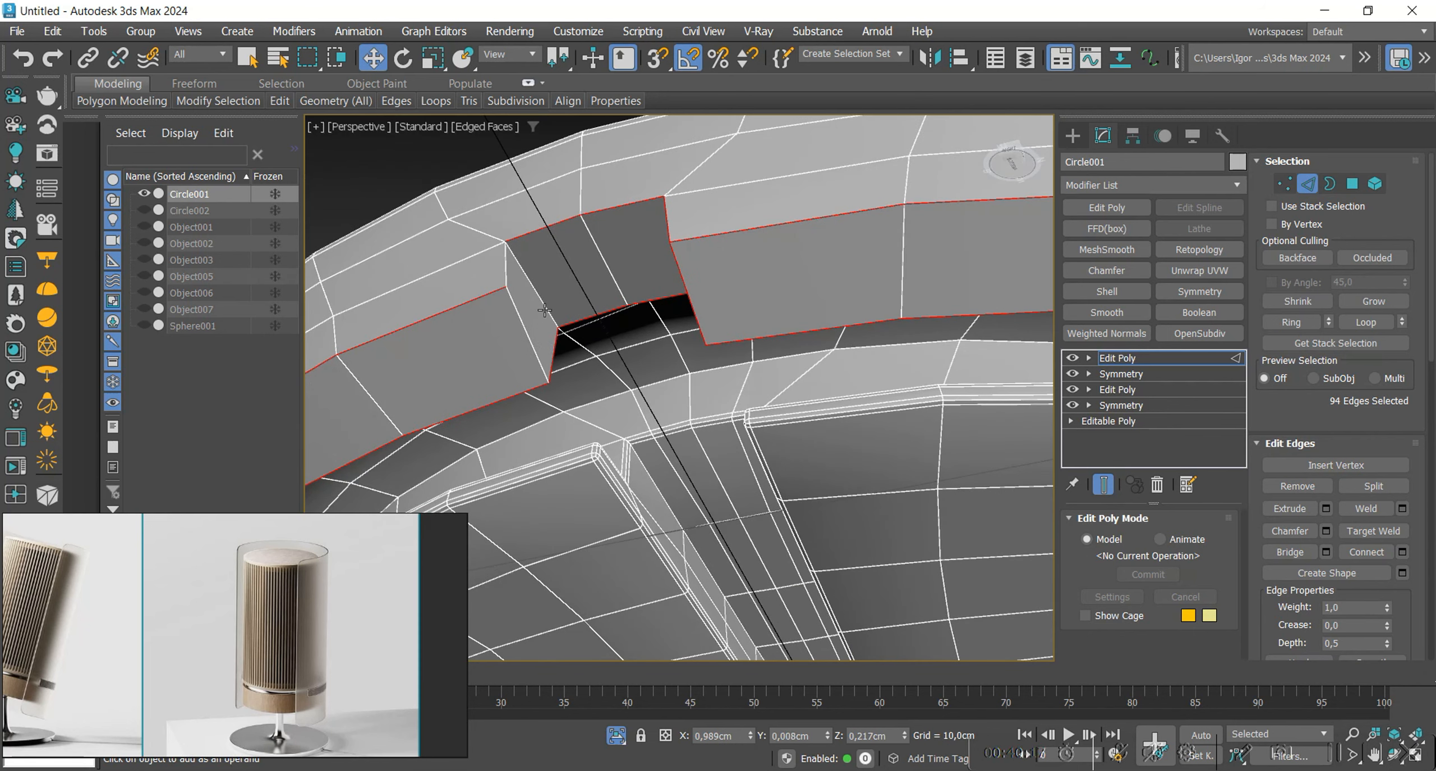
key(F4)
key(F3)
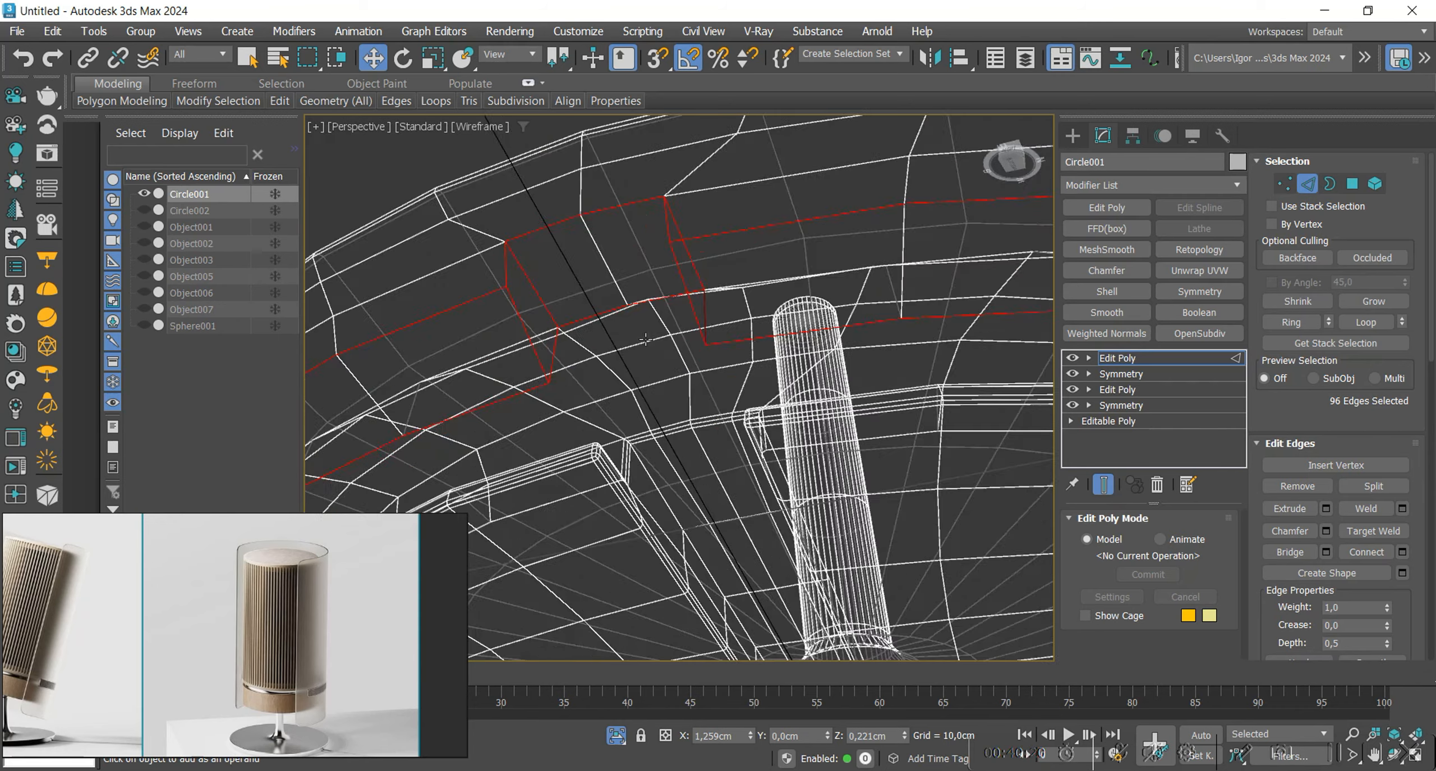
Limit the selection to the notch outline and the lower rim edge, and chamfer these edges by 0.066 cm.
scroll(650, 329, down, 6)
key(F3)
alt+middle_drag(650, 329, 745, 343)
scroll(781, 325, up, 4)
key(F4)
key(ctrl+shift+c)
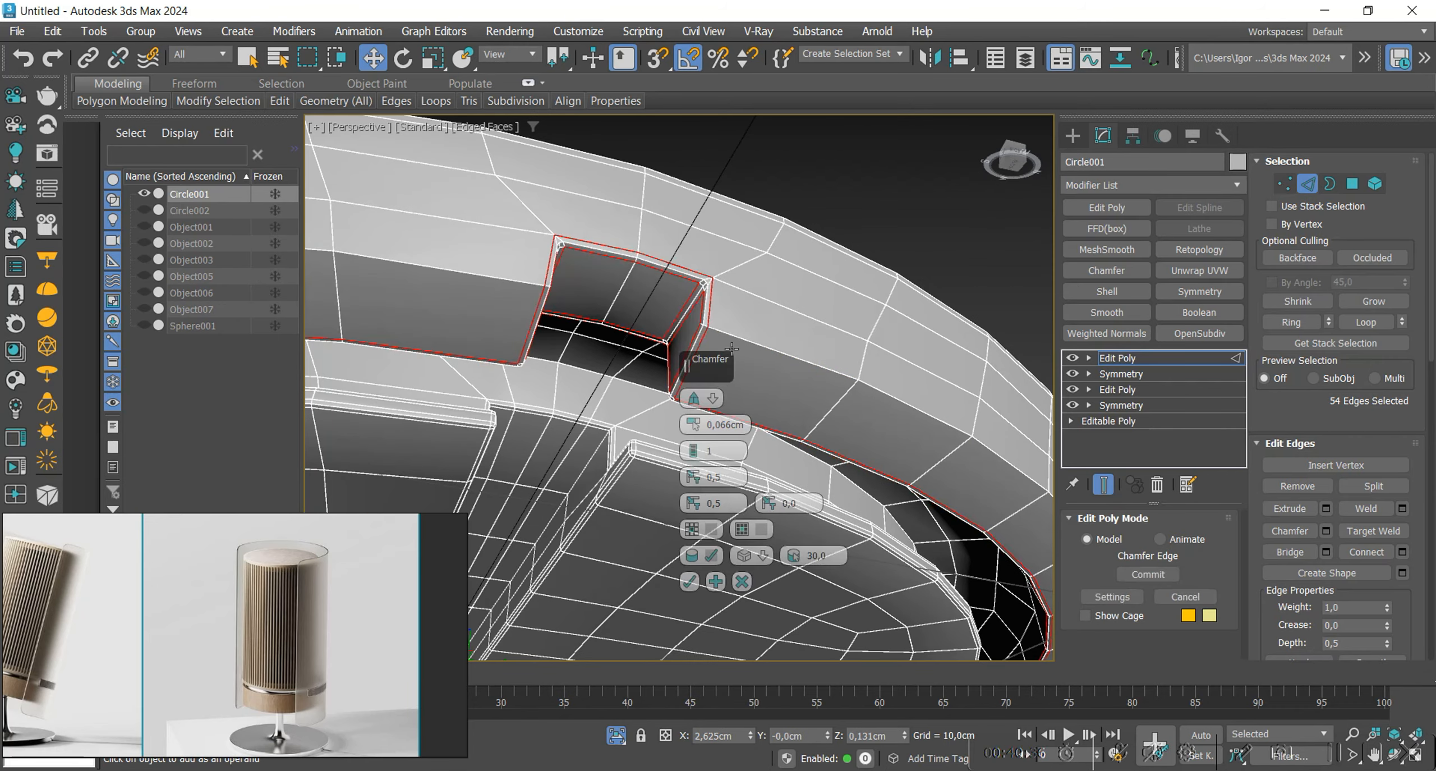
click(710, 555)
key(2)
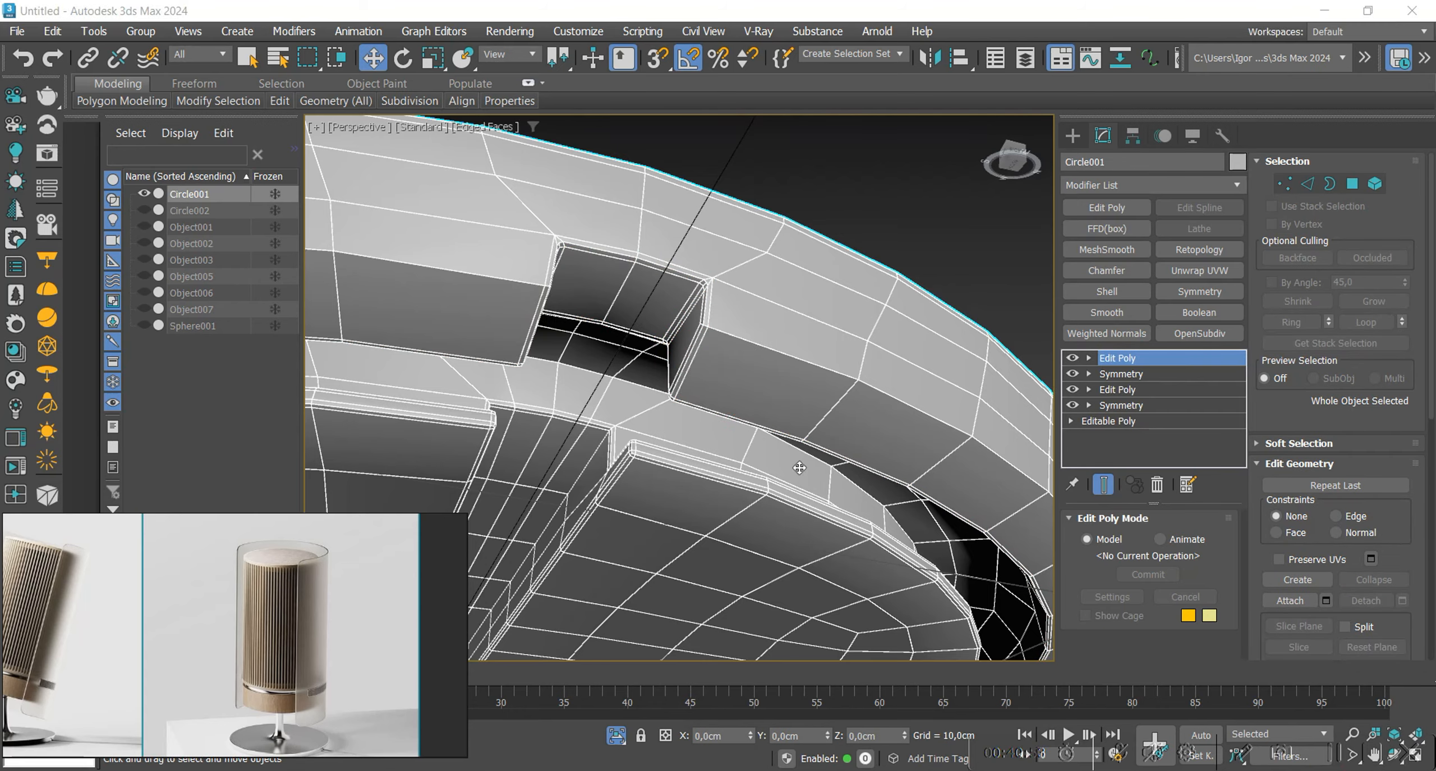
Smooth the base with an OpenSubdiv modifier at 1 iteration and add a Weighted Normals modifier above it.
mouse_move(800, 467)
alt+middle_down()
mouse_move(824, 461)
mouse_move(797, 457)
alt+middle_up()
click(1199, 333)
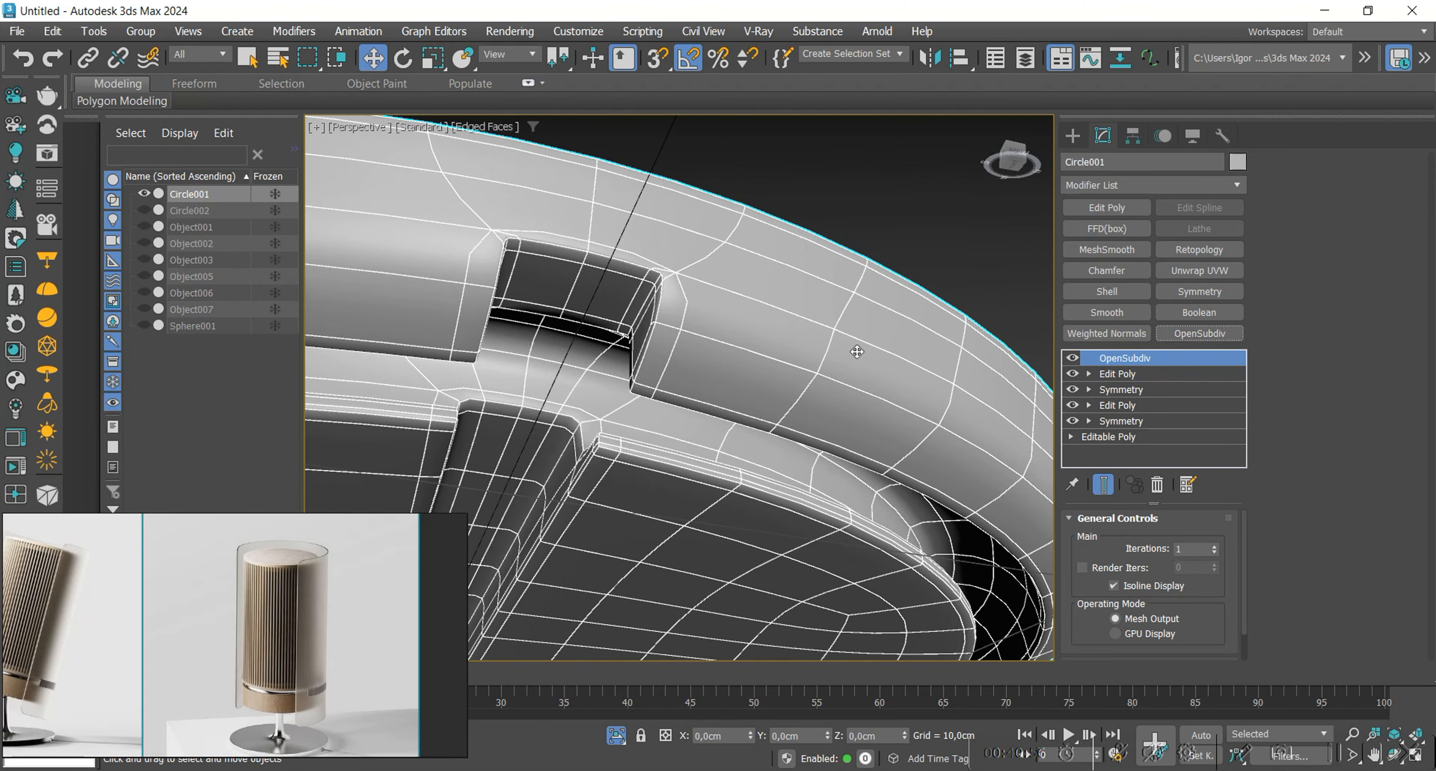
key(F4)
scroll(856, 351, down, 6)
alt+middle_drag(799, 395, 792, 360)
alt+middle_drag(1043, 482, 897, 442)
scroll(844, 373, up, 4)
click(1092, 333)
key(z)
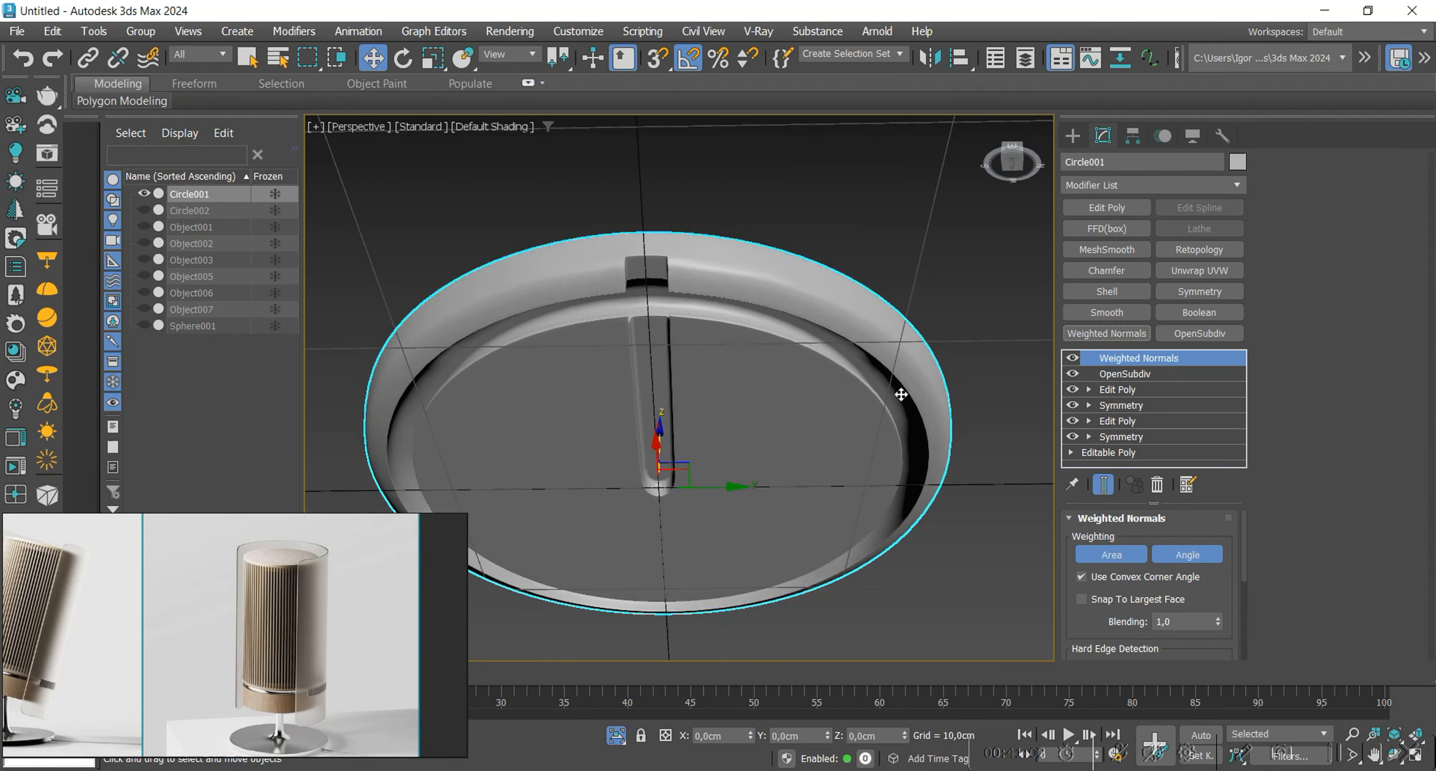
Examine the smoothed base and the stem's flared foot, comparing the result with the underlying Edit Poly mesh.
alt+middle_drag(898, 393, 851, 460)
key(F4)
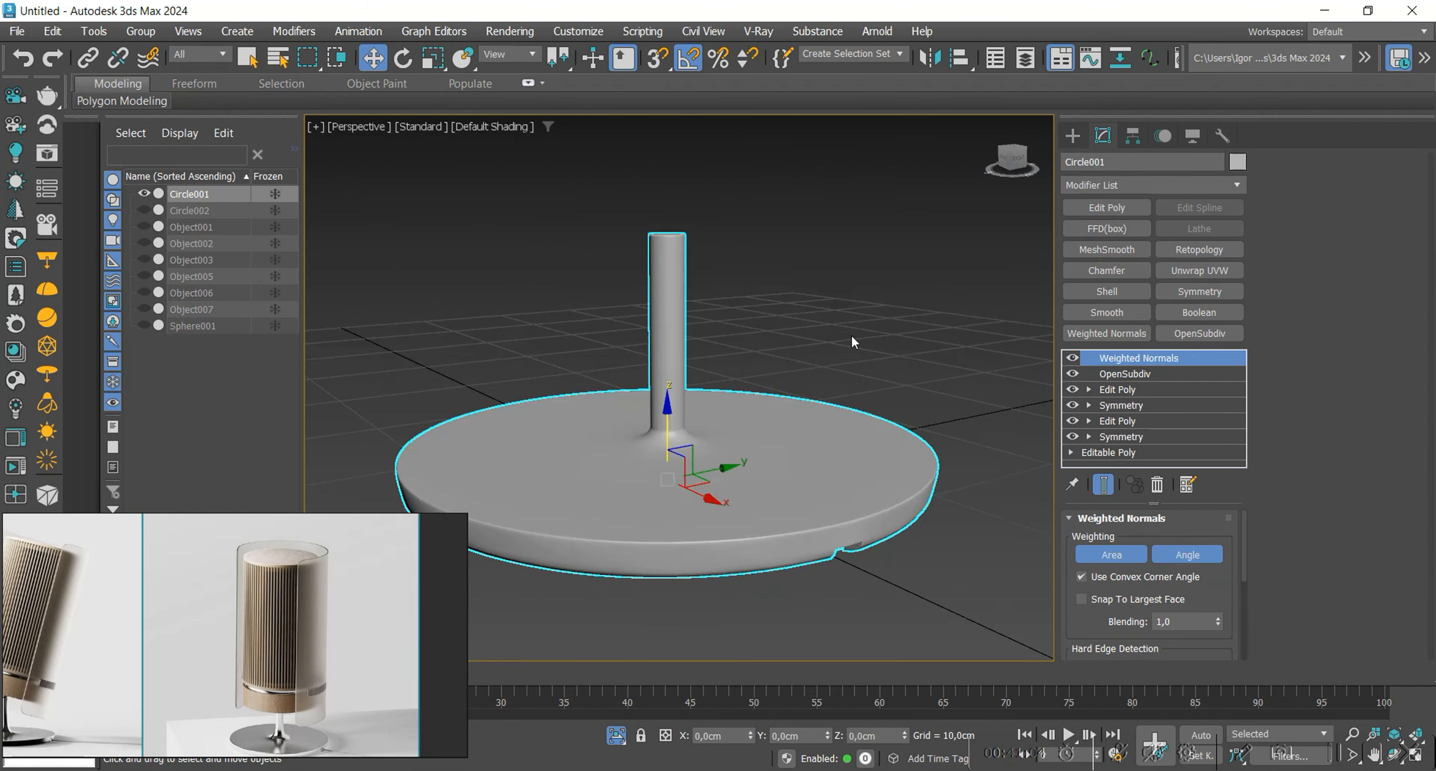
key(F4)
scroll(687, 427, up, 5)
key(F4)
key(F4)
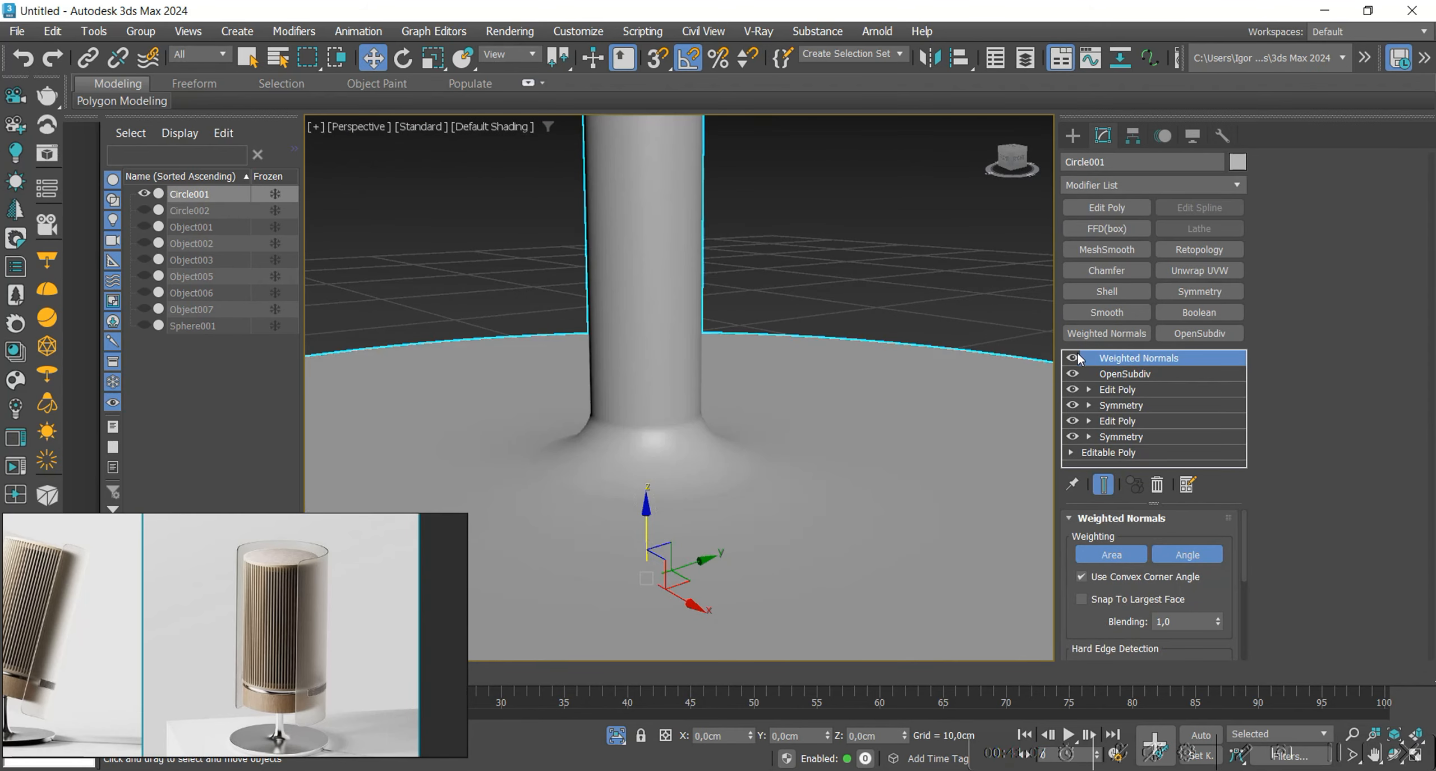
click(1091, 387)
key(F4)
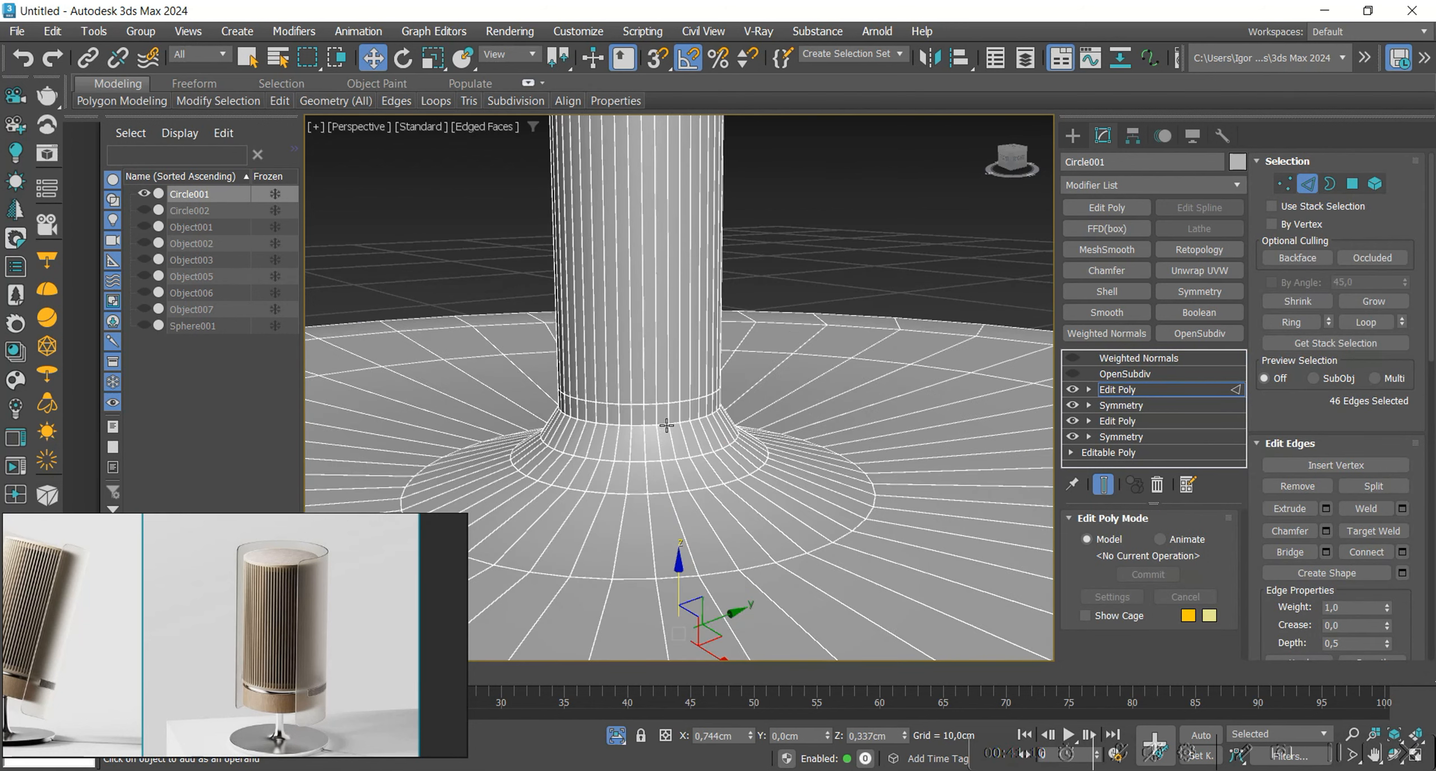
click(1117, 389)
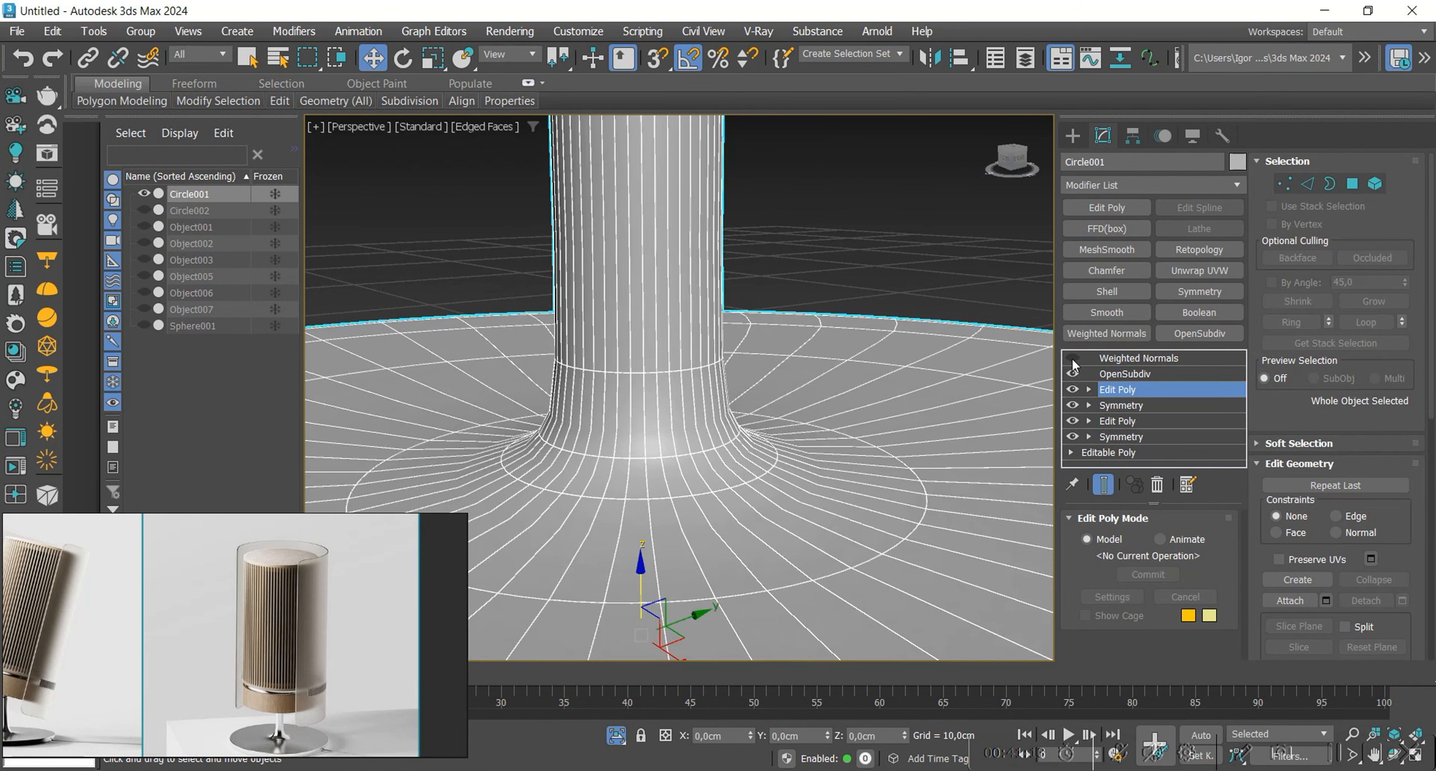
key(F4)
Exit isolation of the base to bring back all lamp parts and clear the selection.
scroll(779, 450, down, 8)
key(alt+q)
click(859, 487)
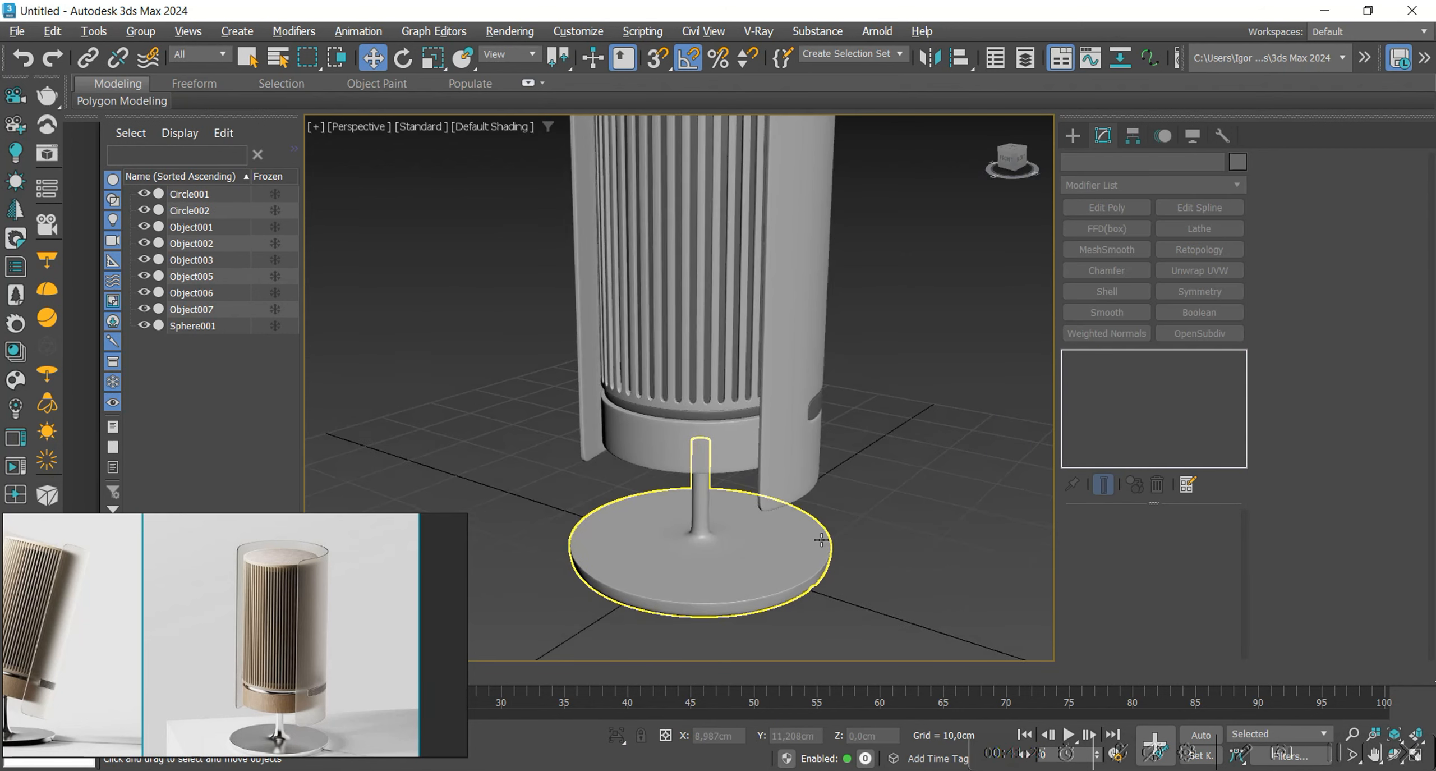
scroll(824, 566, down, 6)
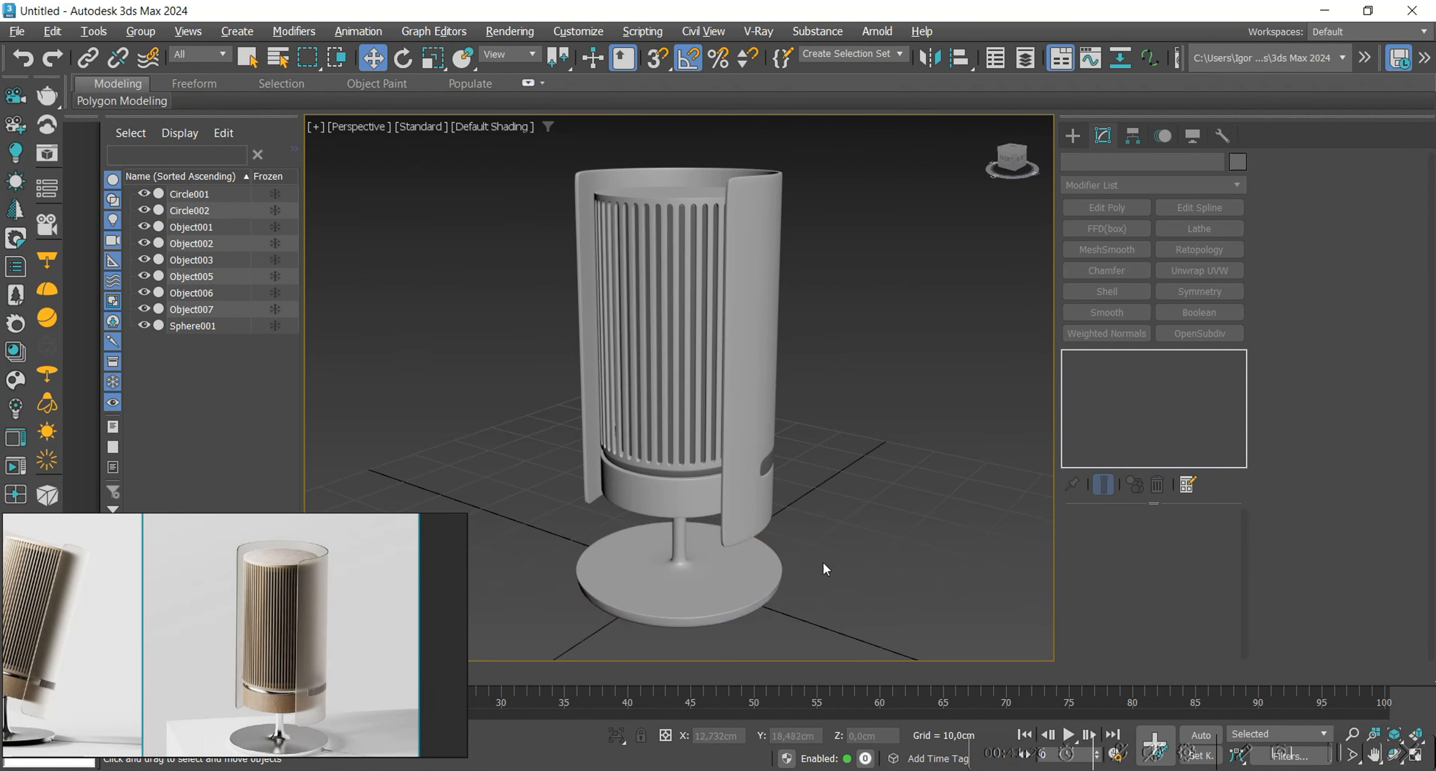
Stop keeping the reference images on top and switch to Expert Mode for an enlarged viewport.
click(382, 590)
key(ctrl+shift+a)
key(ctrl+x)
scroll(544, 509, down, 5)
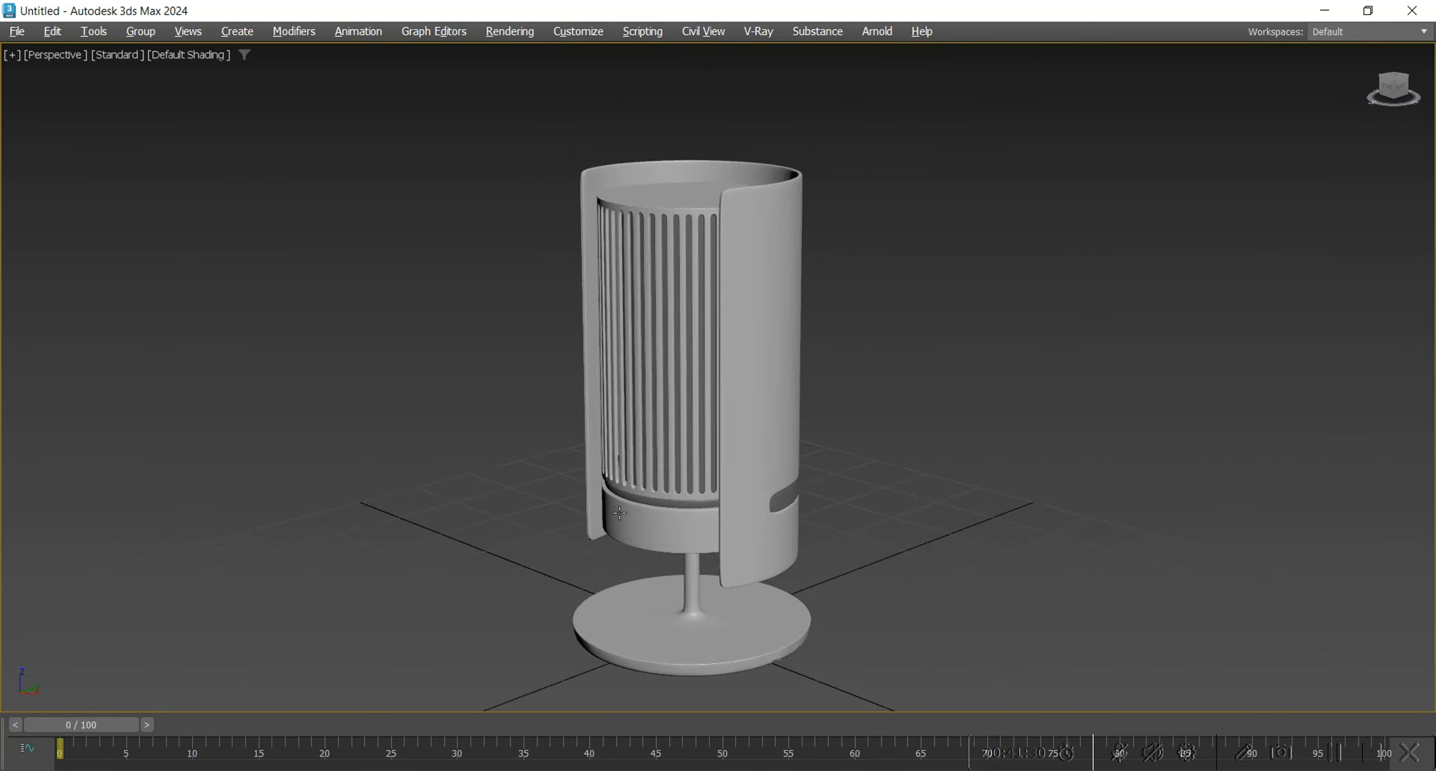
Display the outer shell as see-through and review the complete lamp from several angles.
click(690, 578)
alt+middle_drag(720, 651, 687, 533)
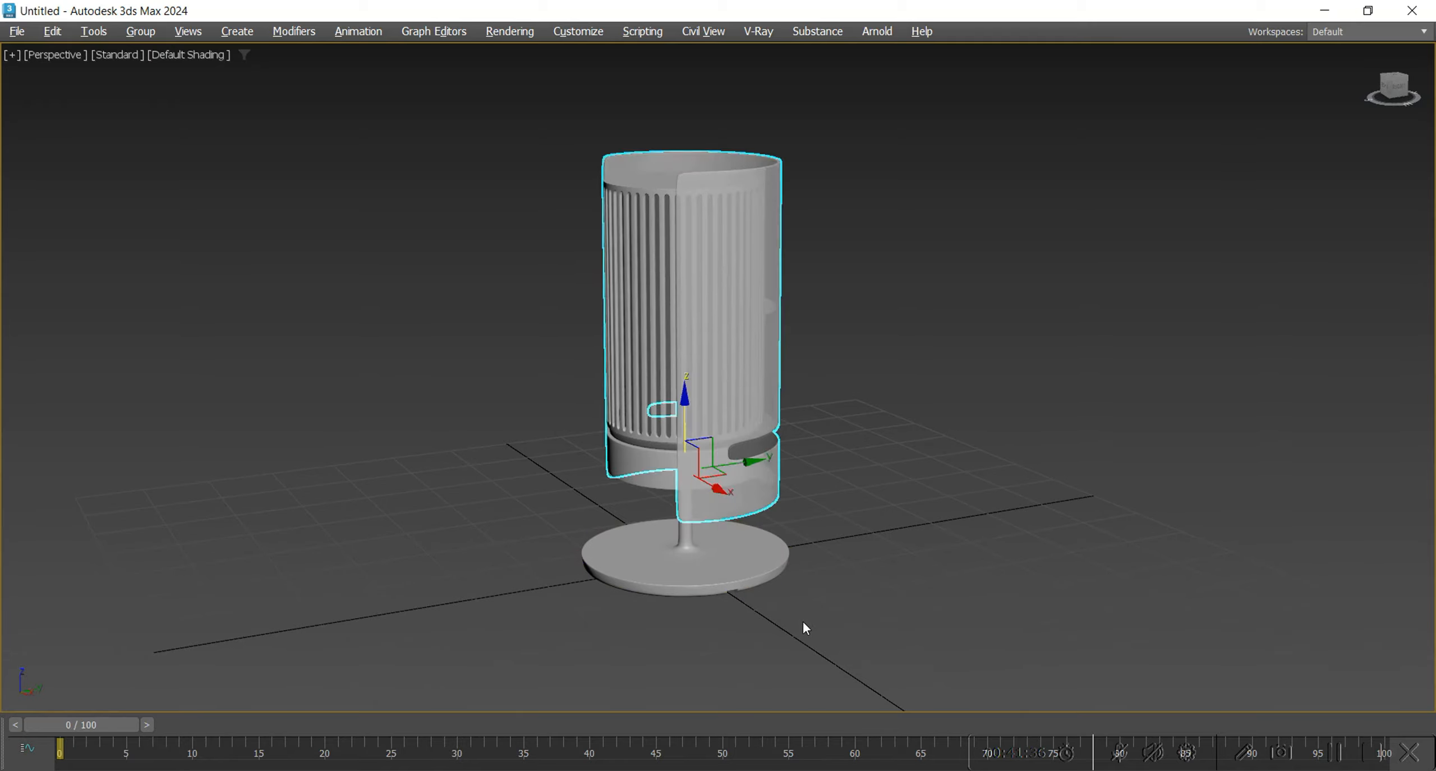
alt+middle_drag(732, 638, 789, 651)
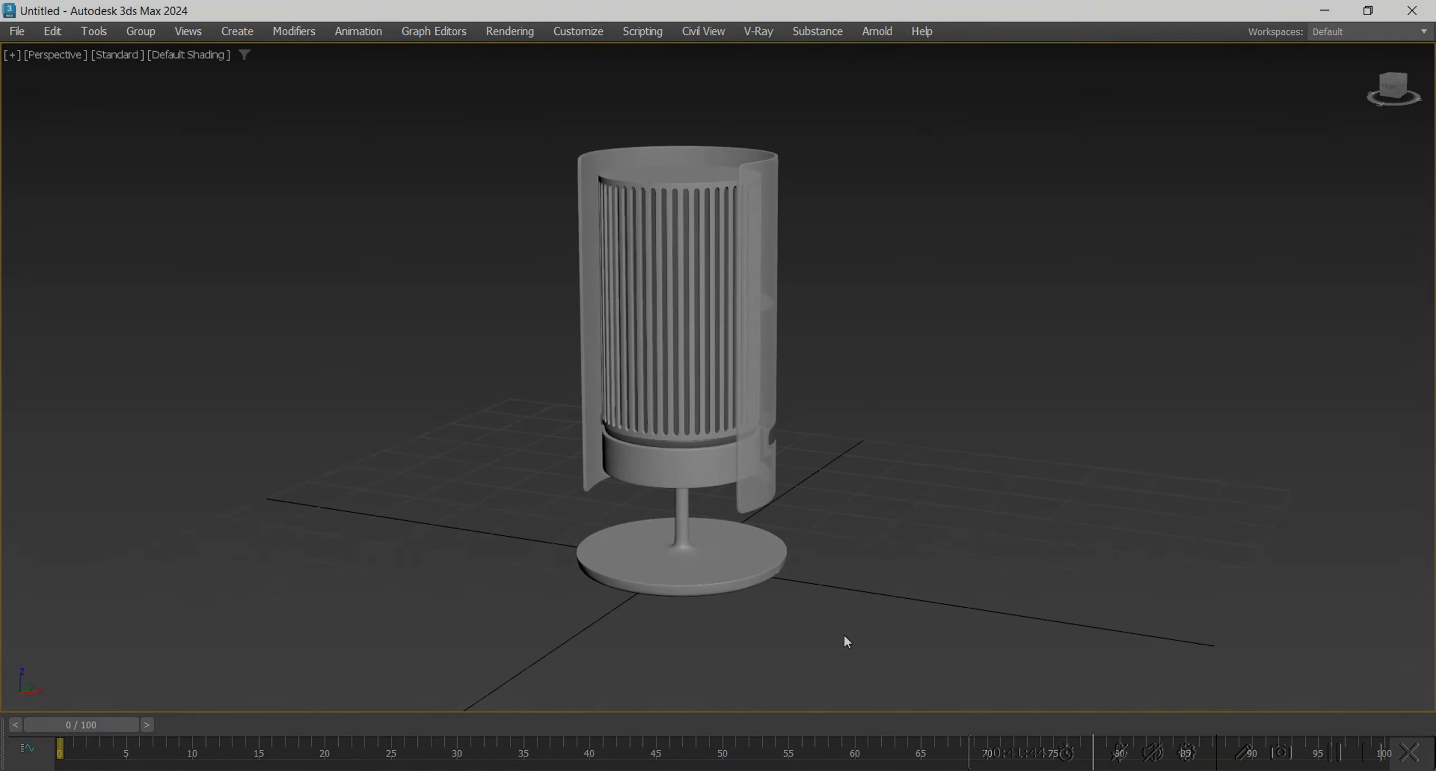